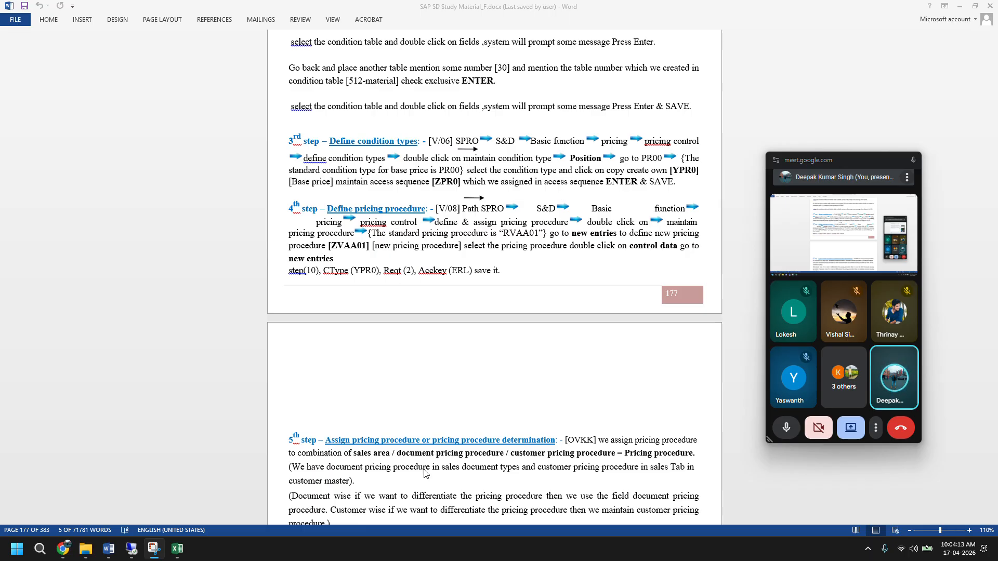
Switch to the remote SAP desktop and close the Shipping Points and Create Sales Documents session windows.
{"action": "scroll", "coordinate": [430, 471], "scroll_direction": "down", "scroll_amount": 5}
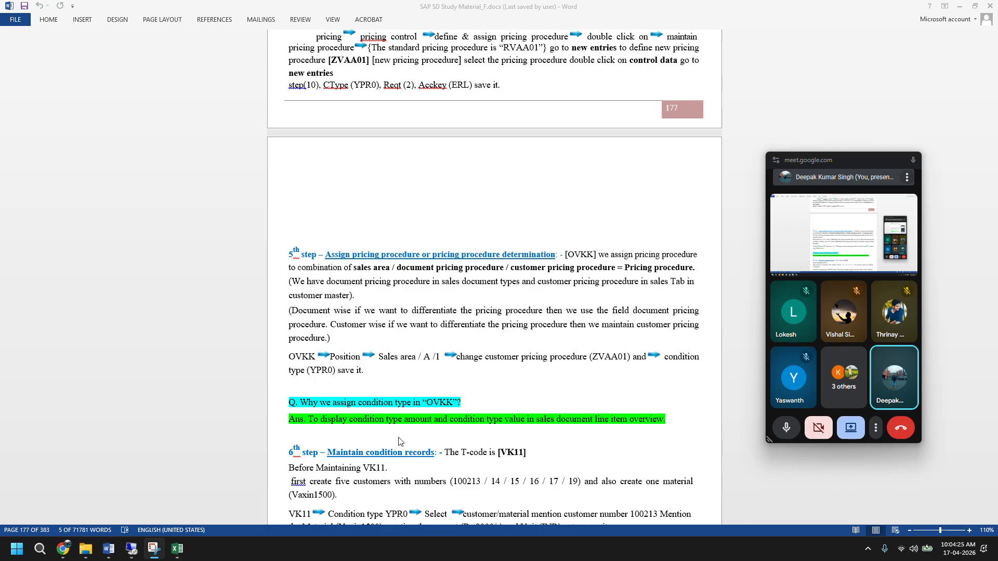
{"action": "left_click", "coordinate": [154, 552]}
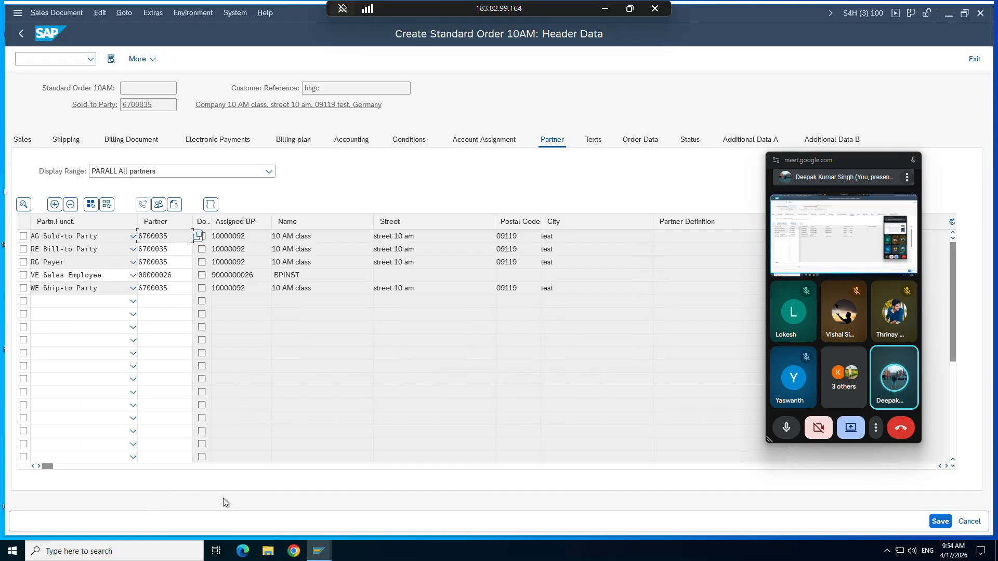
{"action": "mouse_move", "coordinate": [326, 559]}
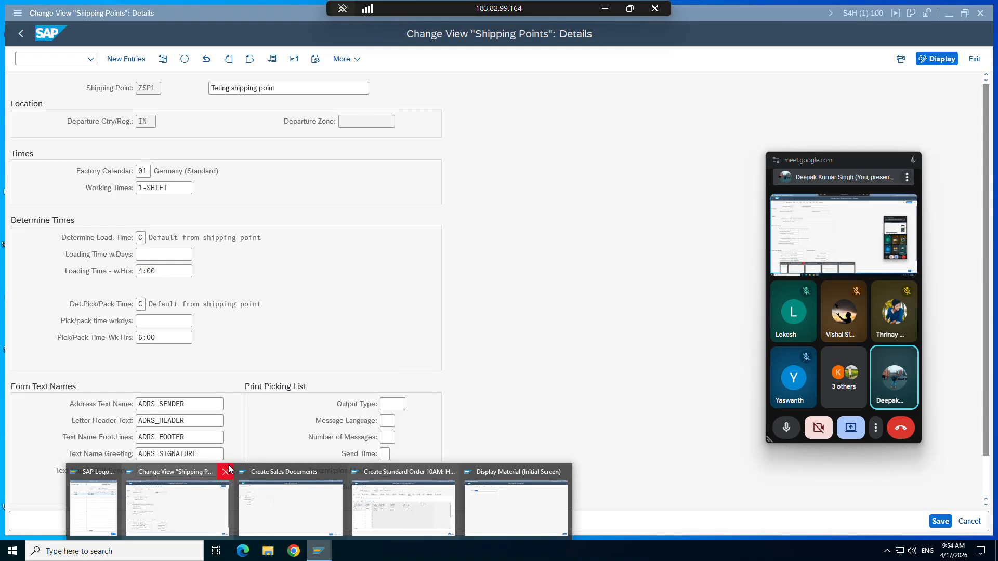
{"action": "left_click", "coordinate": [230, 472]}
{"action": "left_click", "coordinate": [279, 471]}
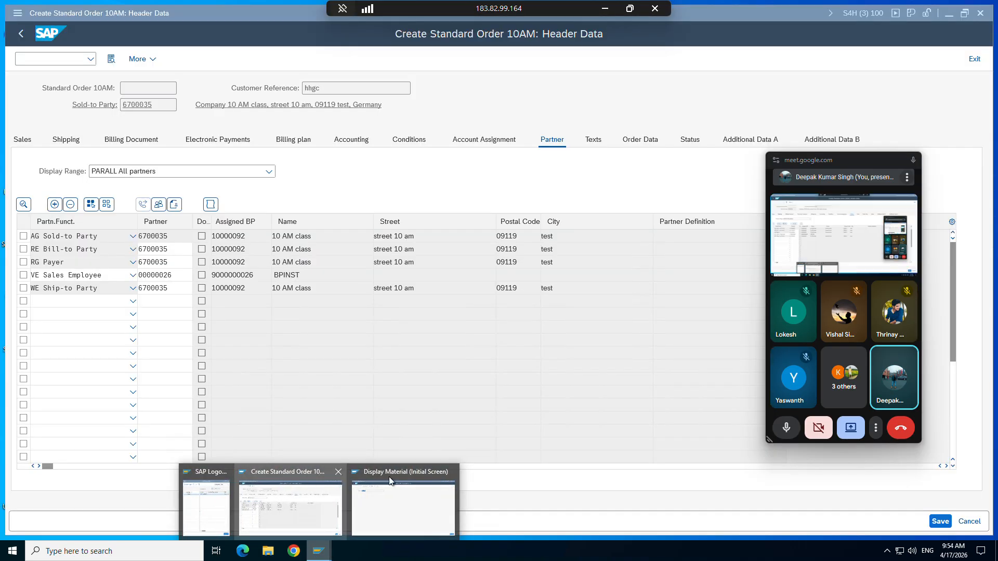
Open the pricing procedure determination with transaction /novkk in the Display Material session.
{"action": "left_click", "coordinate": [394, 474]}
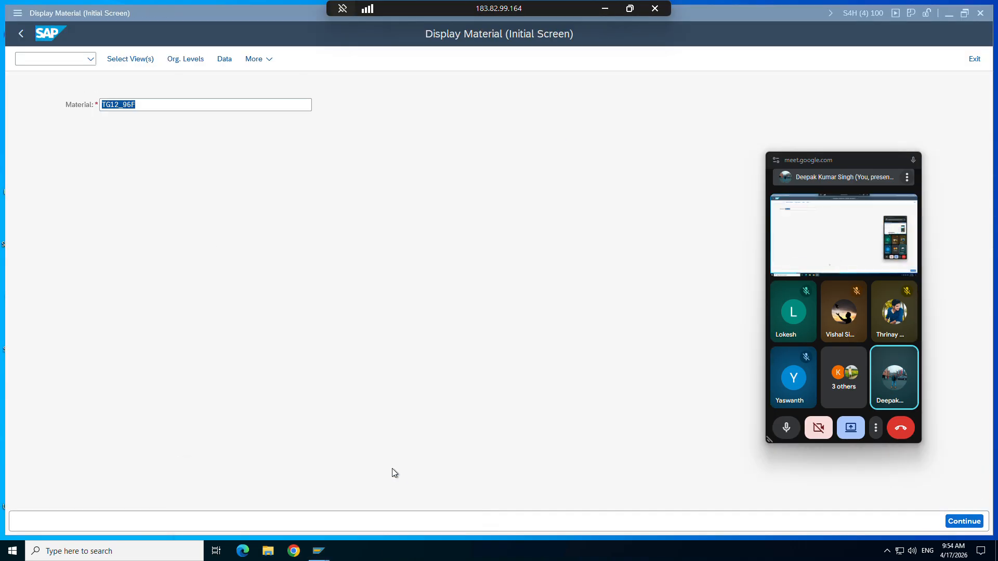
{"action": "double_click", "coordinate": [236, 27]}
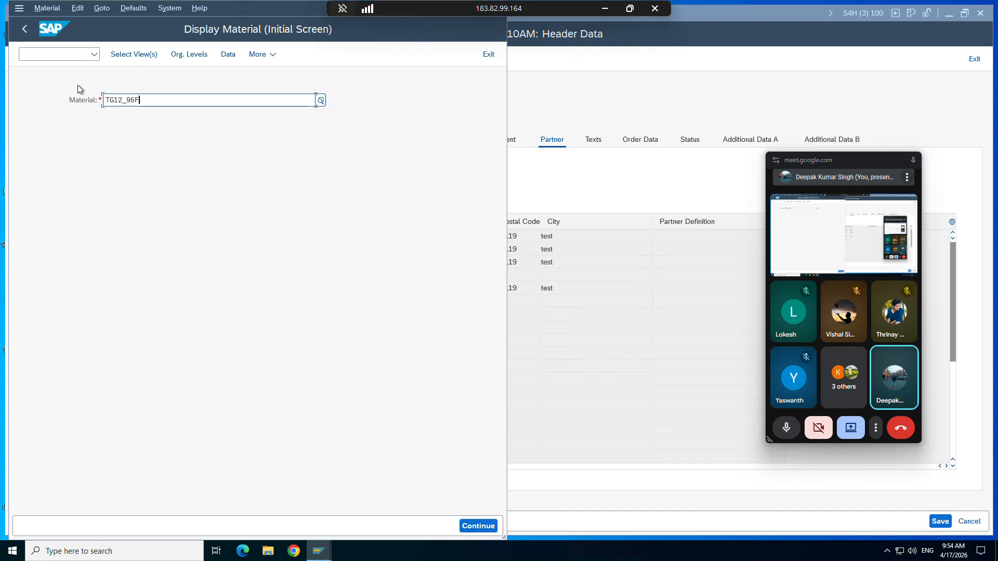
{"action": "double_click", "coordinate": [258, 9]}
{"action": "left_click", "coordinate": [51, 57]}
{"action": "type", "text": "/"}
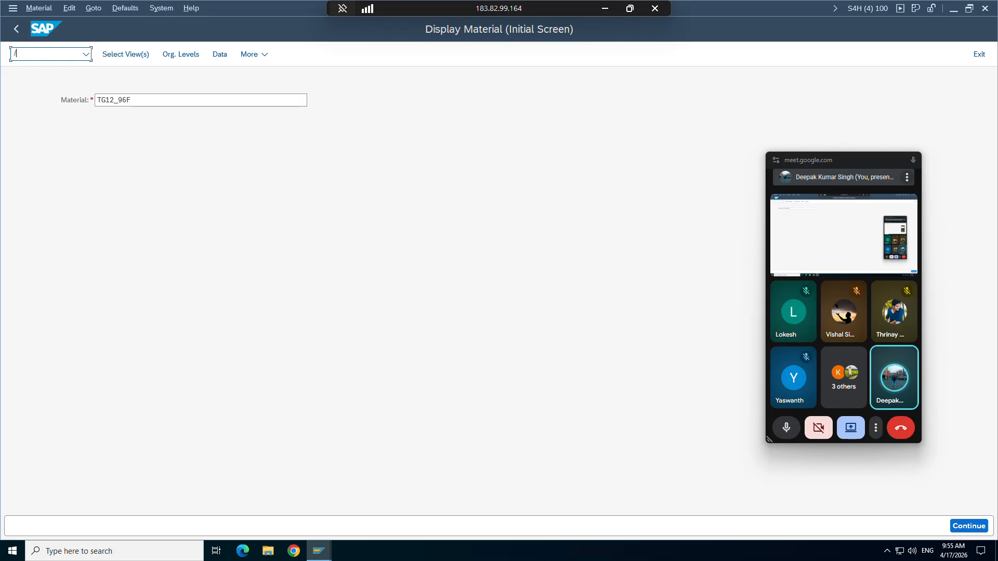
{"action": "type", "text": "novkk"}
{"action": "key", "text": "Return"}
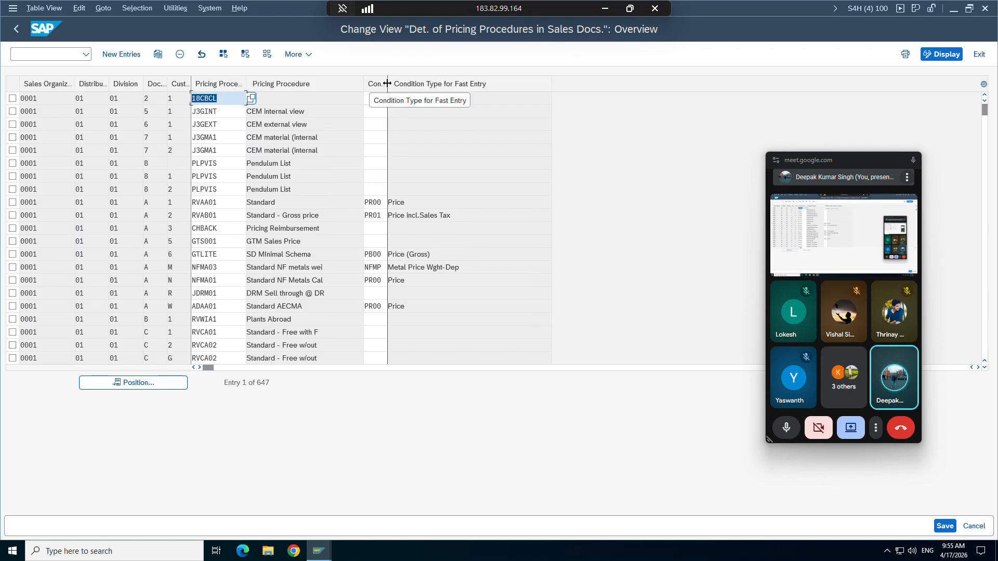
Widen the condition type column and examine the sales area, document, customer, pricing procedure and condition type fields of the first entry.
{"action": "left_click_drag", "start_coordinate": [388, 83], "coordinate": [455, 83]}
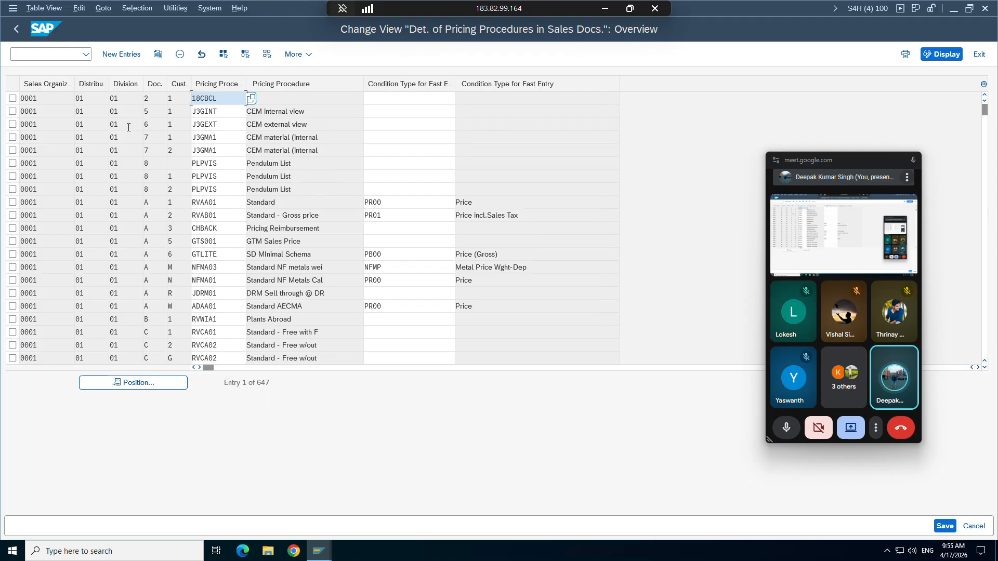
{"action": "left_click", "coordinate": [81, 100]}
{"action": "key", "text": "Tab"}
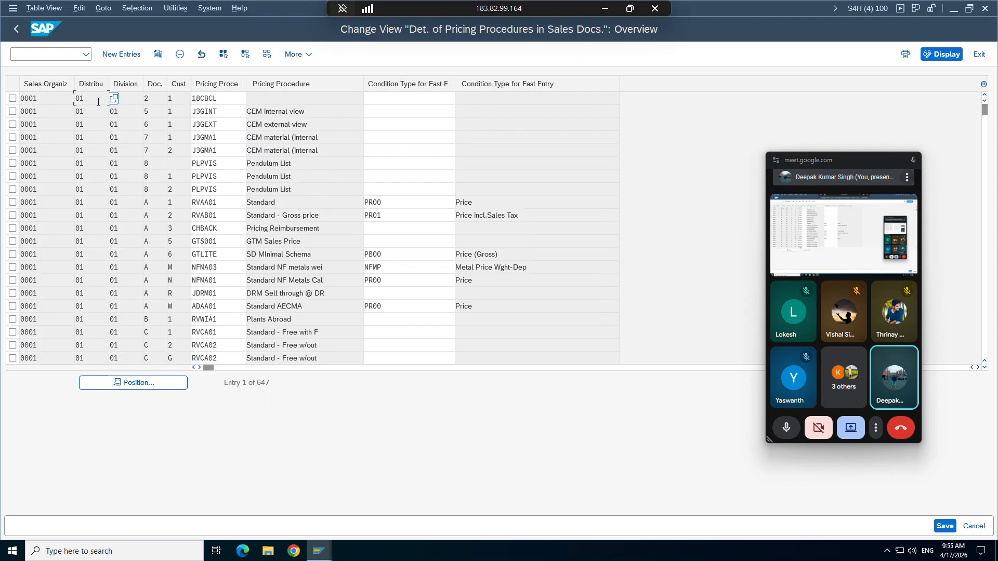
{"action": "key", "text": "Tab"}
{"action": "key", "text": "Tab"}
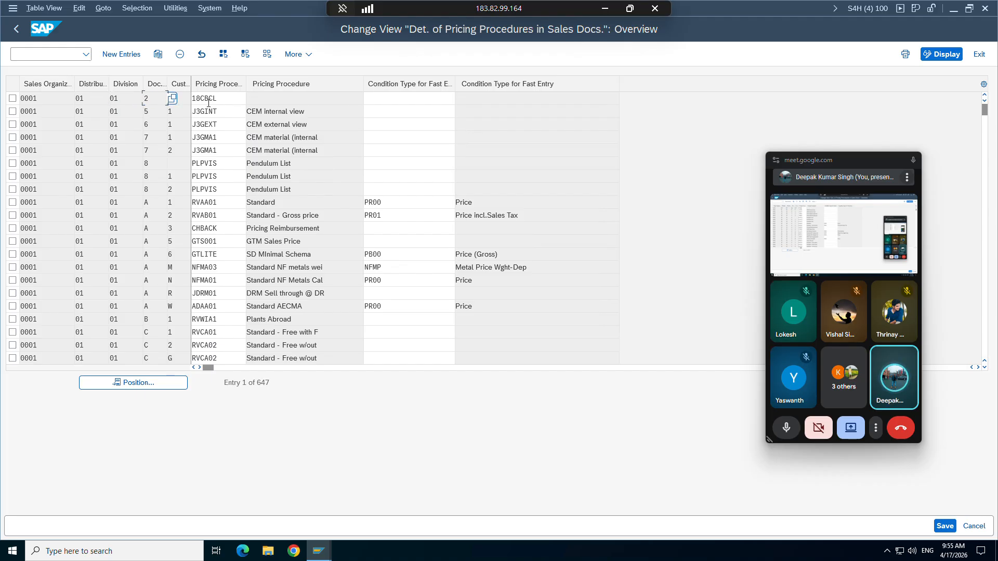
{"action": "type", "text": "1"}
{"action": "left_click_drag", "start_coordinate": [226, 102], "coordinate": [192, 102]}
{"action": "left_click", "coordinate": [191, 105]}
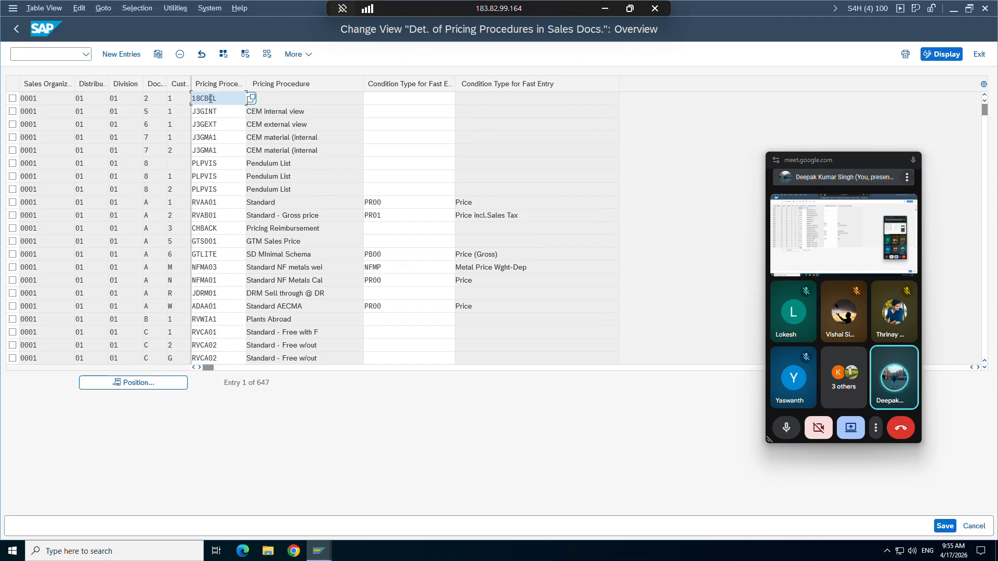
{"action": "left_click", "coordinate": [387, 99]}
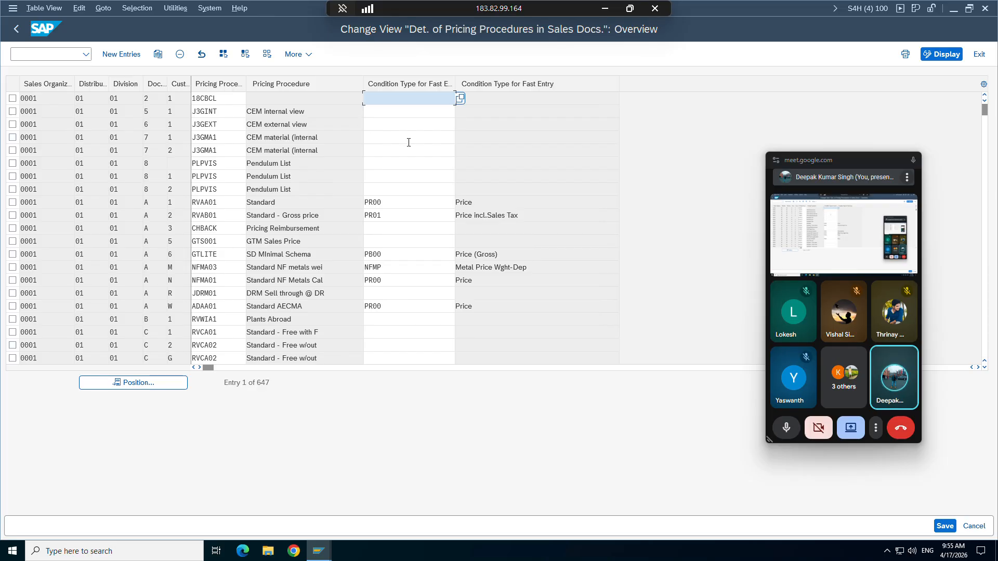
Position the pricing procedure list at sales organization zorg, distribution channel zc and division zd.
{"action": "left_click", "coordinate": [162, 389]}
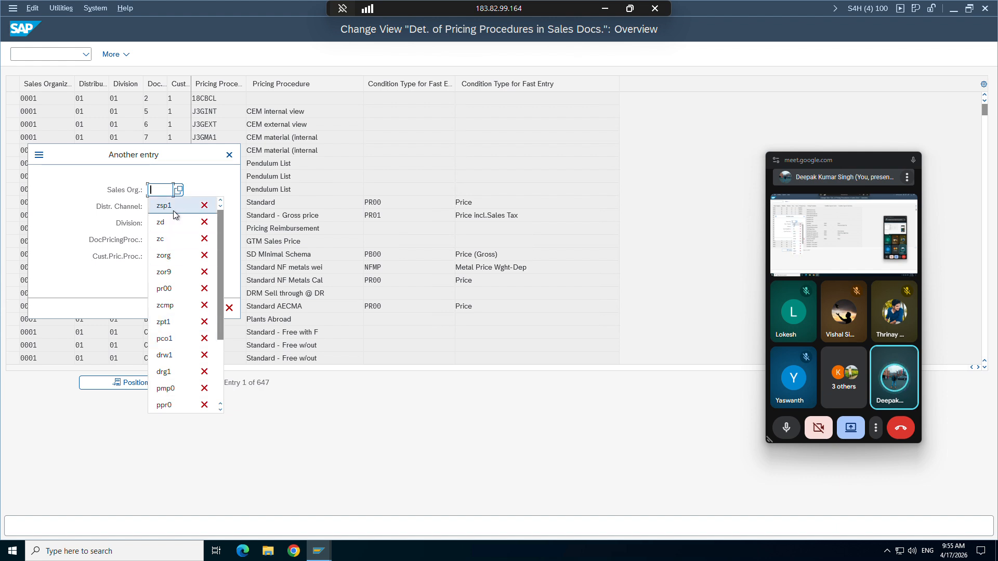
{"action": "left_click", "coordinate": [416, 128]}
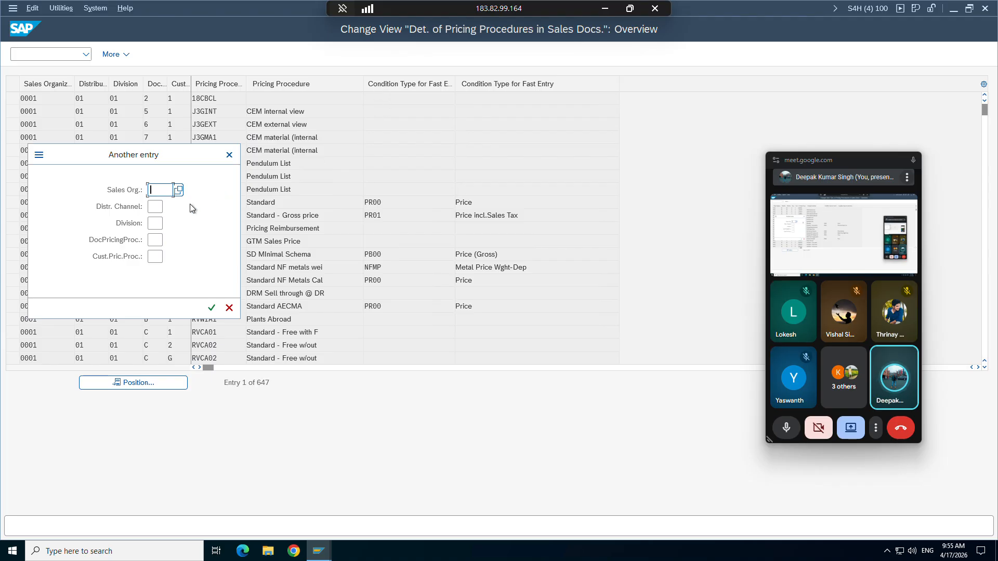
{"action": "left_click", "coordinate": [159, 191]}
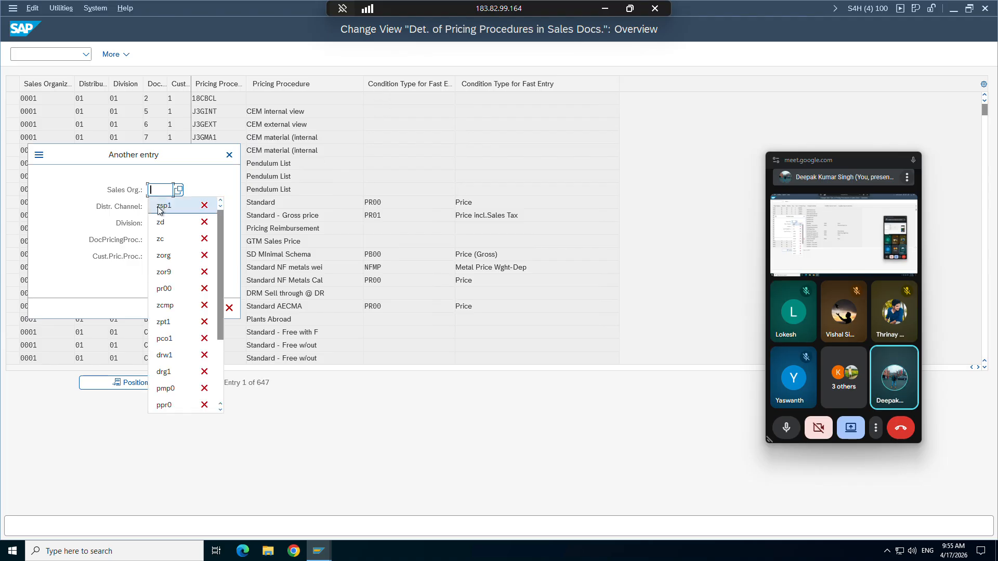
{"action": "left_click", "coordinate": [167, 256]}
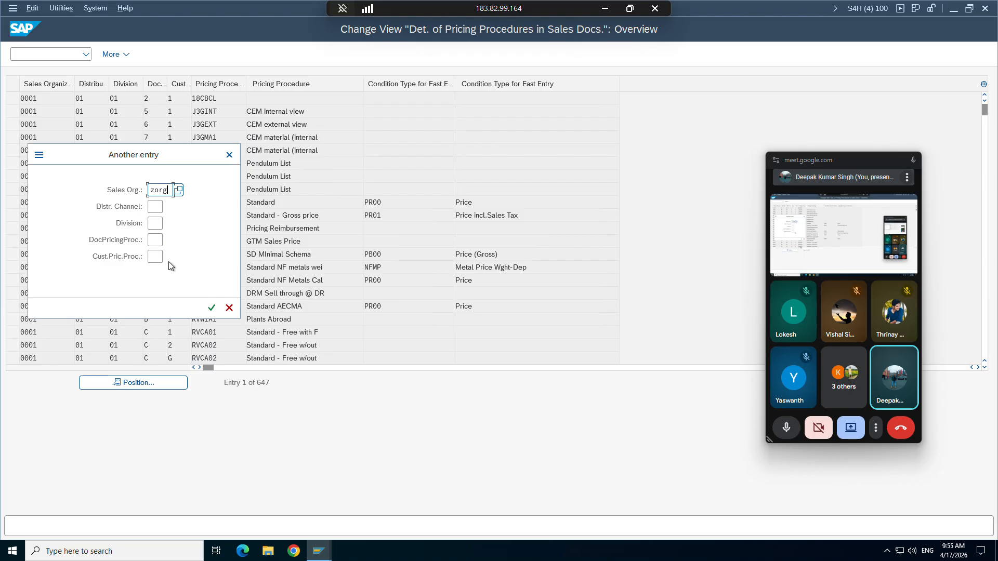
{"action": "left_click", "coordinate": [155, 206]}
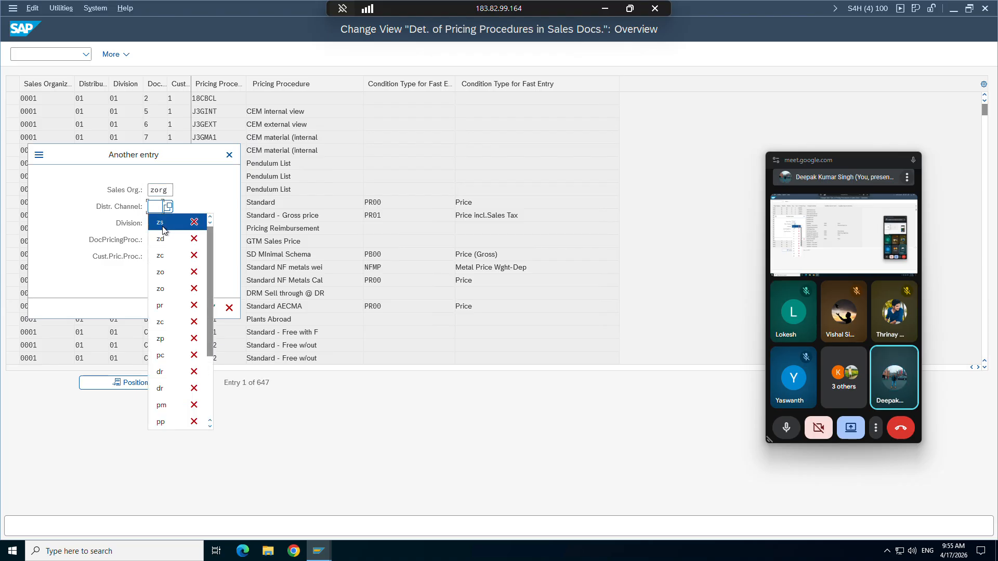
{"action": "left_click", "coordinate": [160, 255]}
{"action": "left_click", "coordinate": [155, 223]}
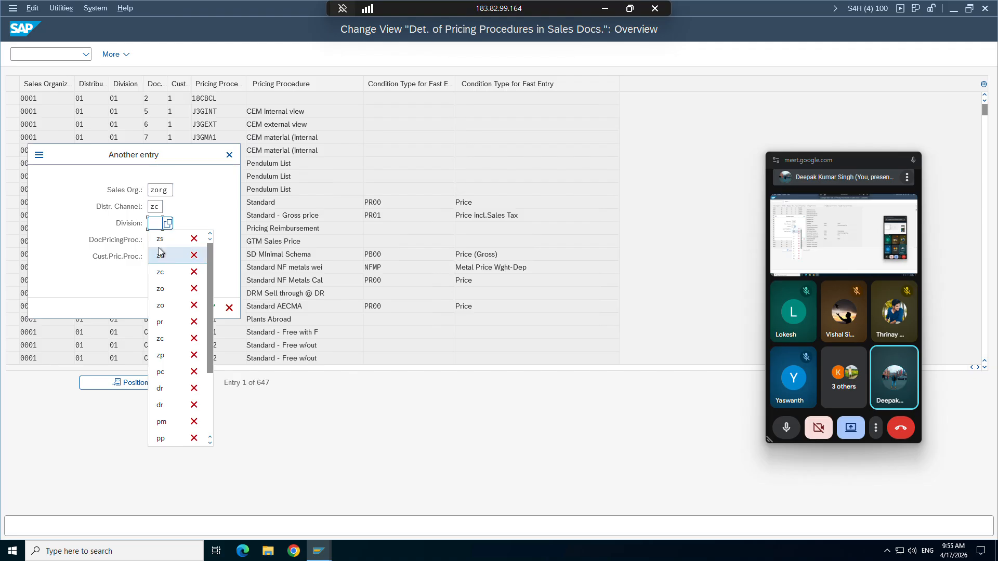
{"action": "left_click", "coordinate": [160, 254]}
{"action": "key", "text": "Return"}
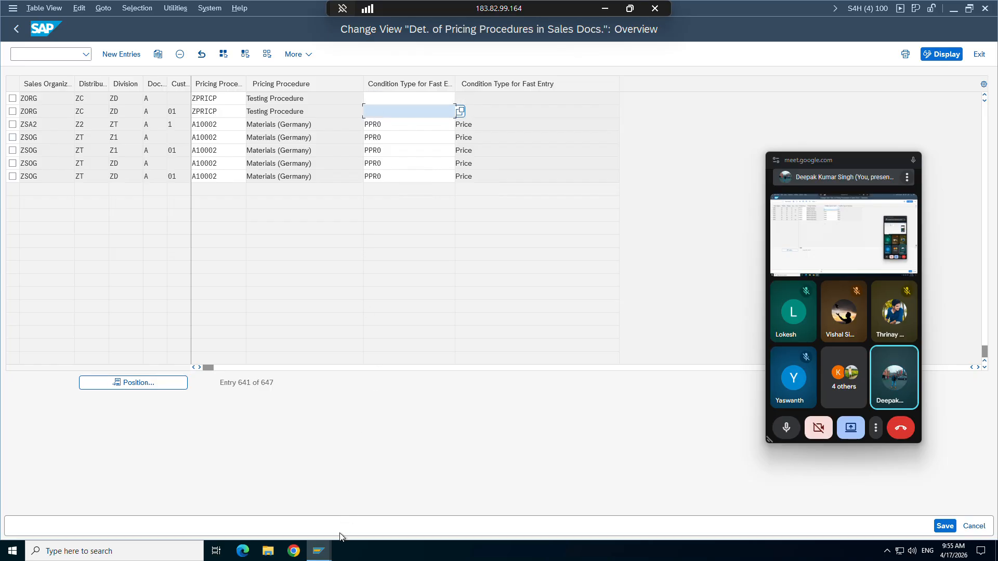
Switch to the sales order session and start a new Standard Order 10AM with transaction /nva01.
{"action": "left_click", "coordinate": [318, 551]}
{"action": "left_click", "coordinate": [298, 513]}
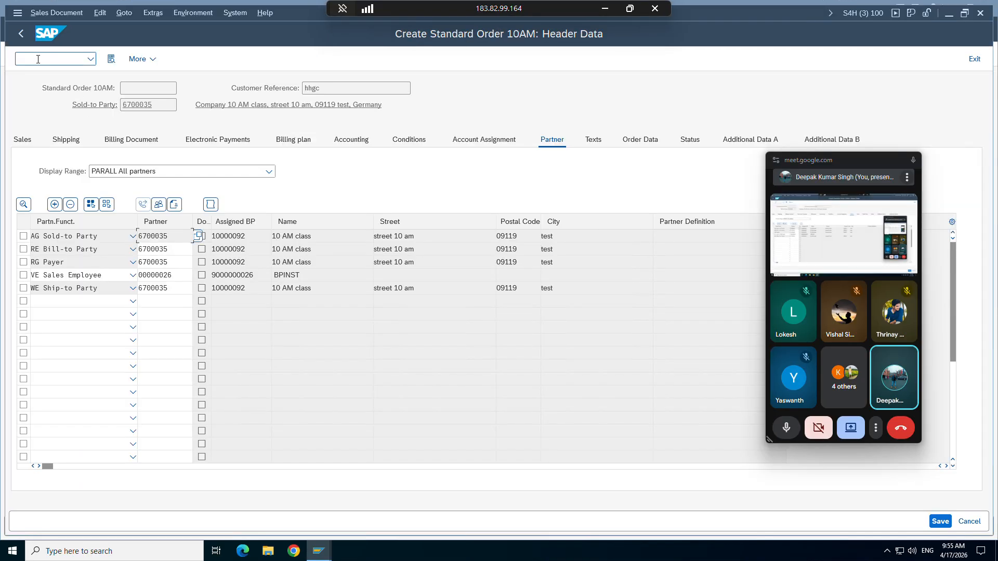
{"action": "double_click", "coordinate": [720, 21]}
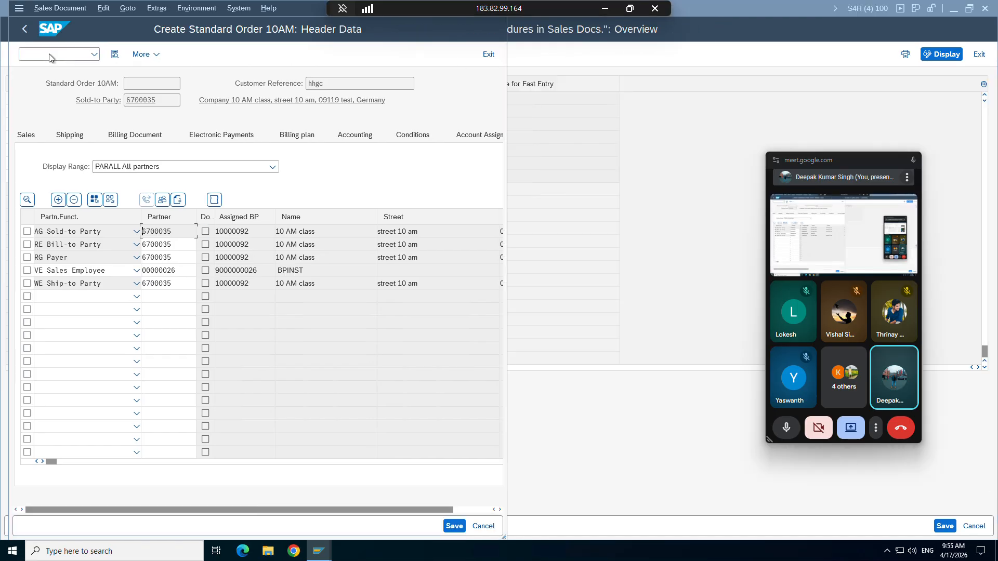
{"action": "double_click", "coordinate": [308, 9]}
{"action": "left_click", "coordinate": [53, 55]}
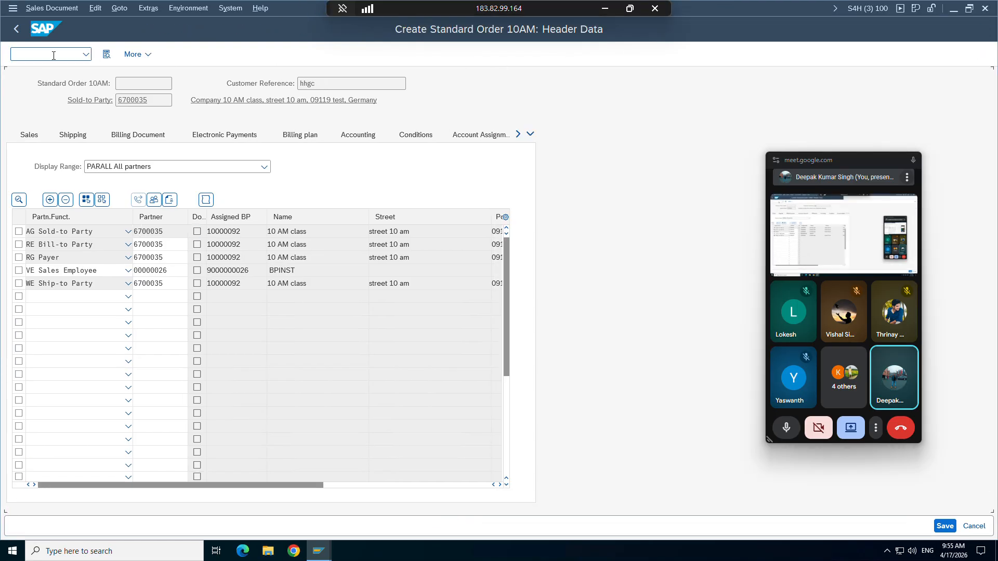
{"action": "type", "text": "/nva01"}
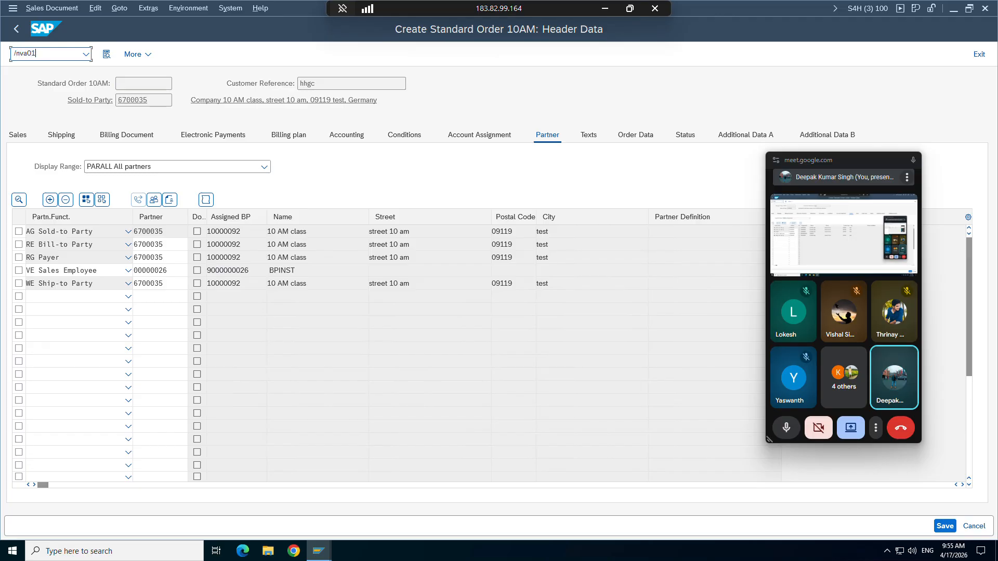
{"action": "key", "text": "Return"}
{"action": "key", "text": "Return"}
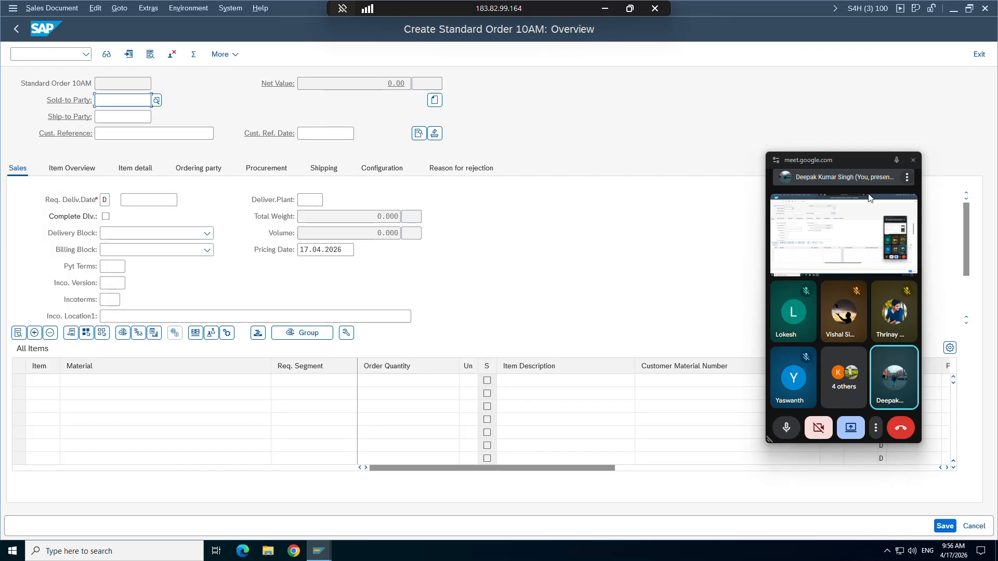
Fill in the order's sold-to party number and set the customer reference to hhgc.
{"action": "left_click_drag", "start_coordinate": [852, 161], "coordinate": [744, 484]}
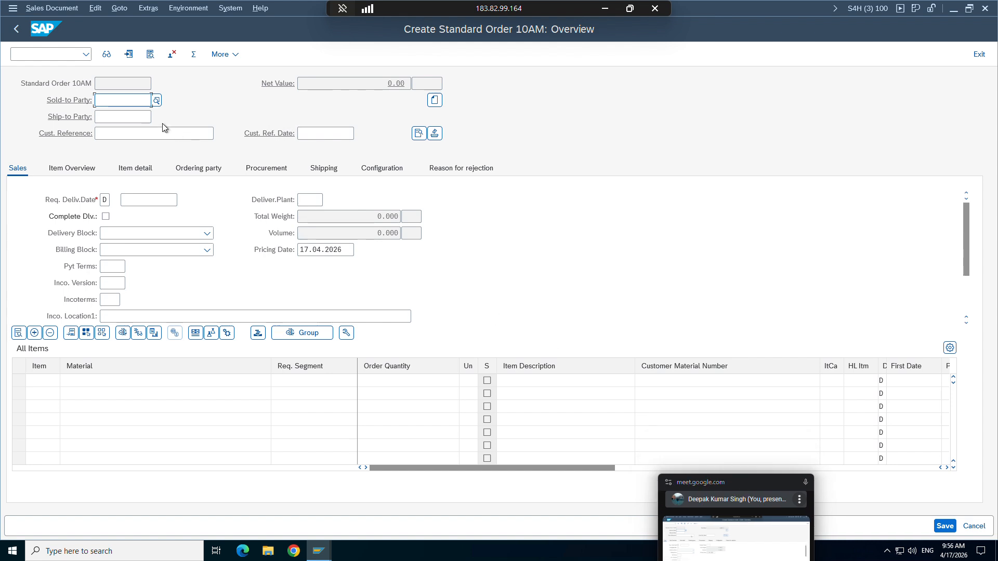
{"action": "left_click", "coordinate": [111, 99]}
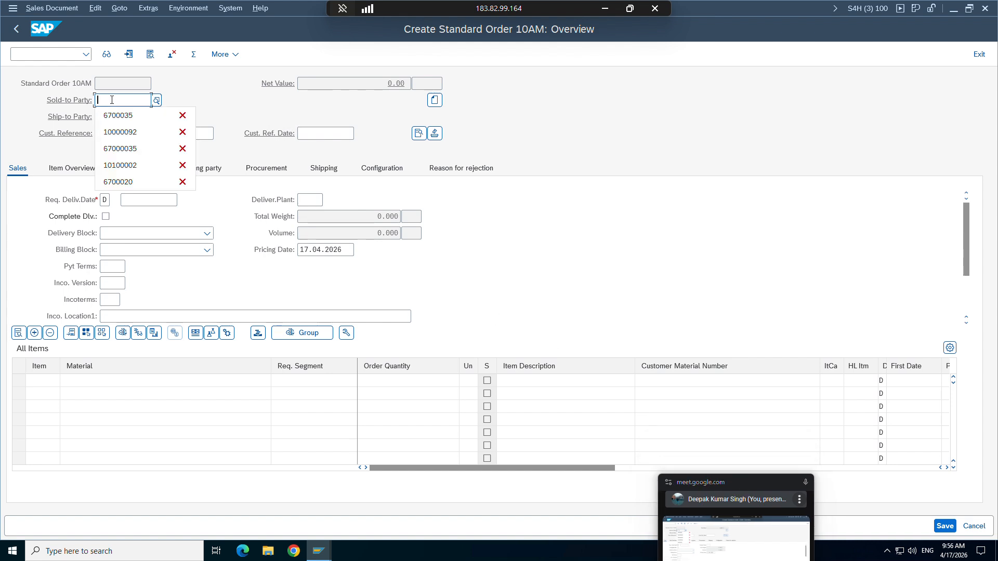
{"action": "key", "text": "Return"}
{"action": "key", "text": "Return"}
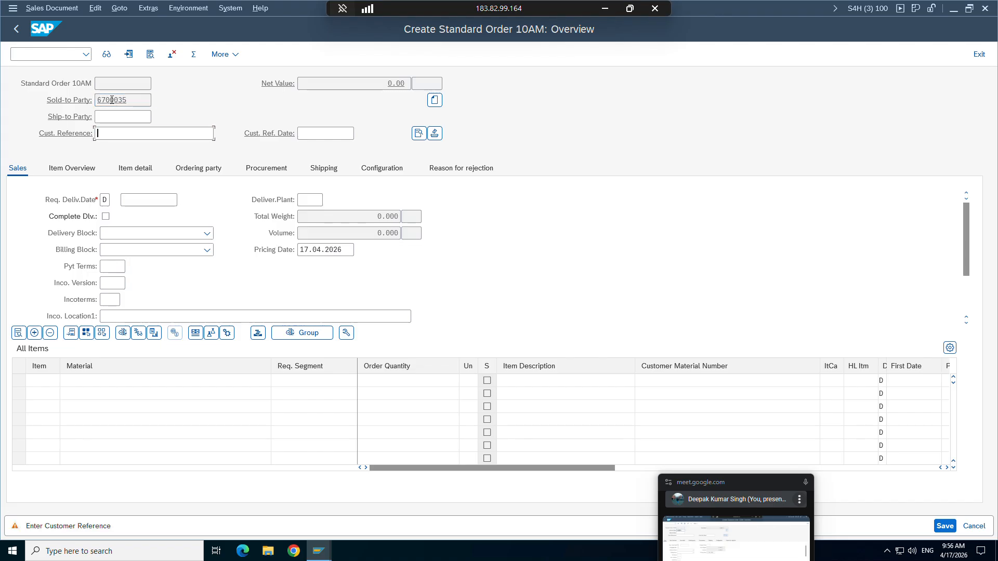
{"action": "key", "text": "Down"}
{"action": "key", "text": "Return"}
{"action": "key", "text": "Return"}
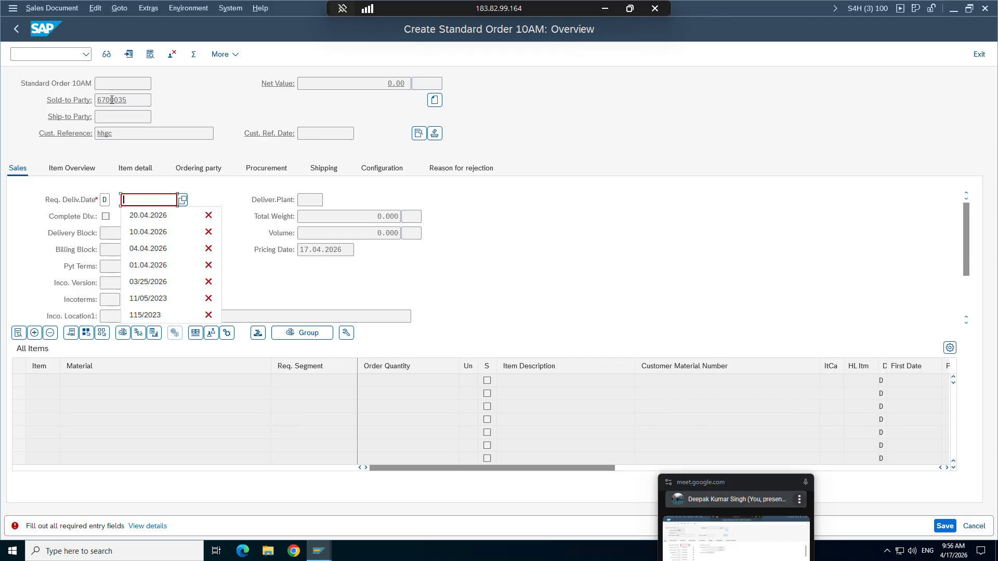
Set the order's requested delivery date to 20.04.2026 and accept the header data.
{"action": "key", "text": "Return"}
{"action": "key", "text": "Return"}
{"action": "key", "text": "Down"}
{"action": "key", "text": "Return"}
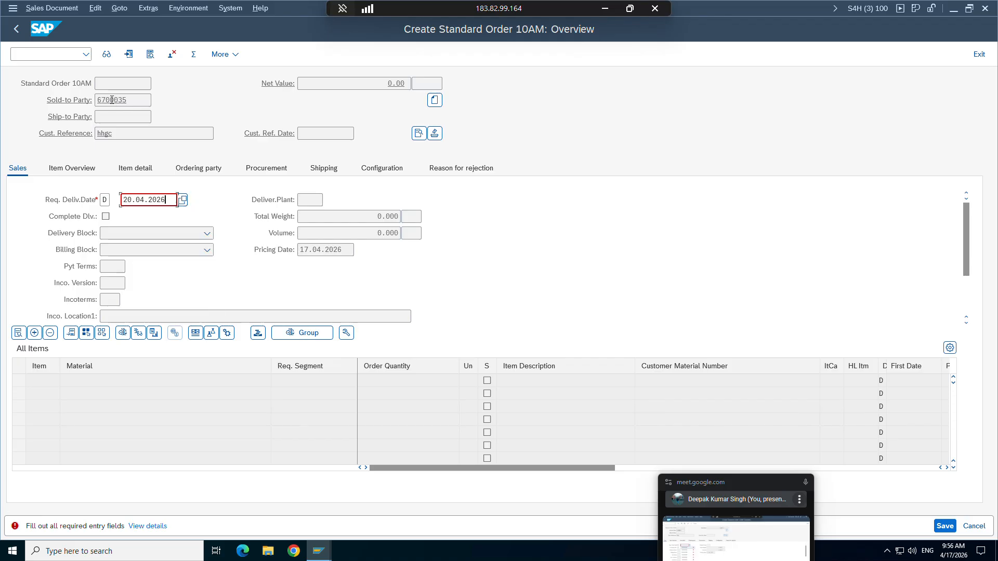
{"action": "key", "text": "Return"}
{"action": "key", "text": "Return"}
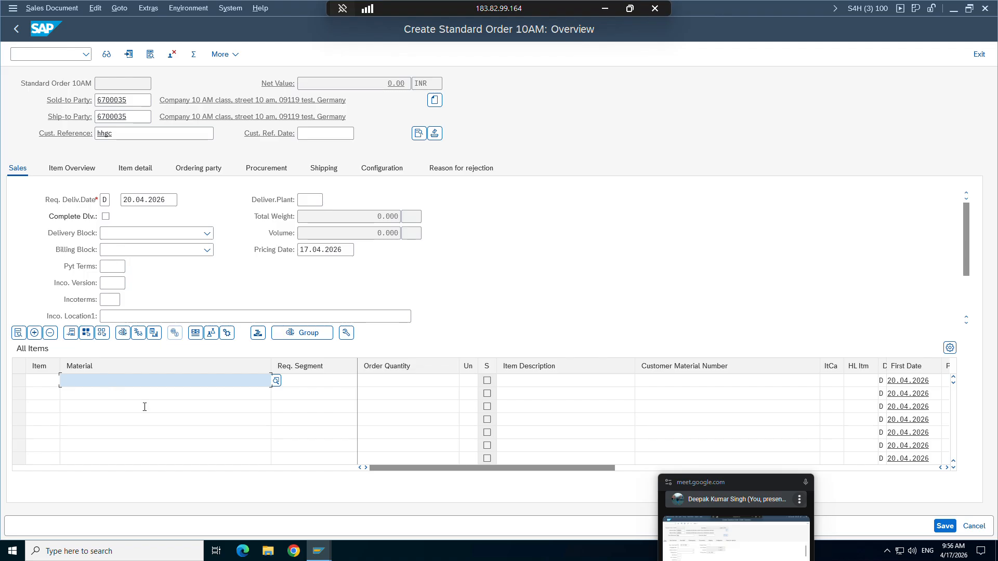
Add material TG12_96F with an order quantity of 1 as the first order item.
{"action": "key", "text": "Down"}
{"action": "left_click", "coordinate": [105, 204]}
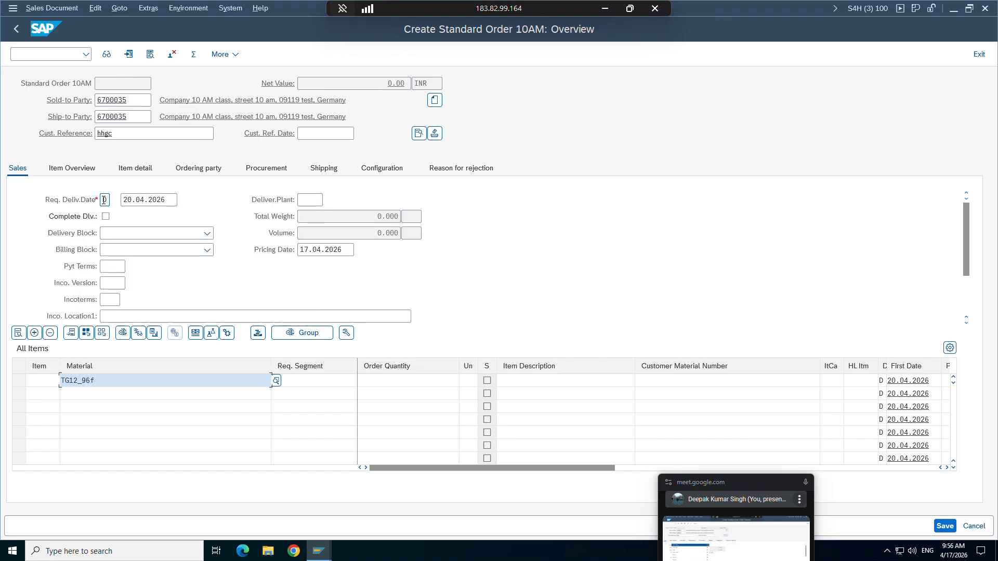
{"action": "left_click", "coordinate": [401, 379]}
{"action": "type", "text": "1"}
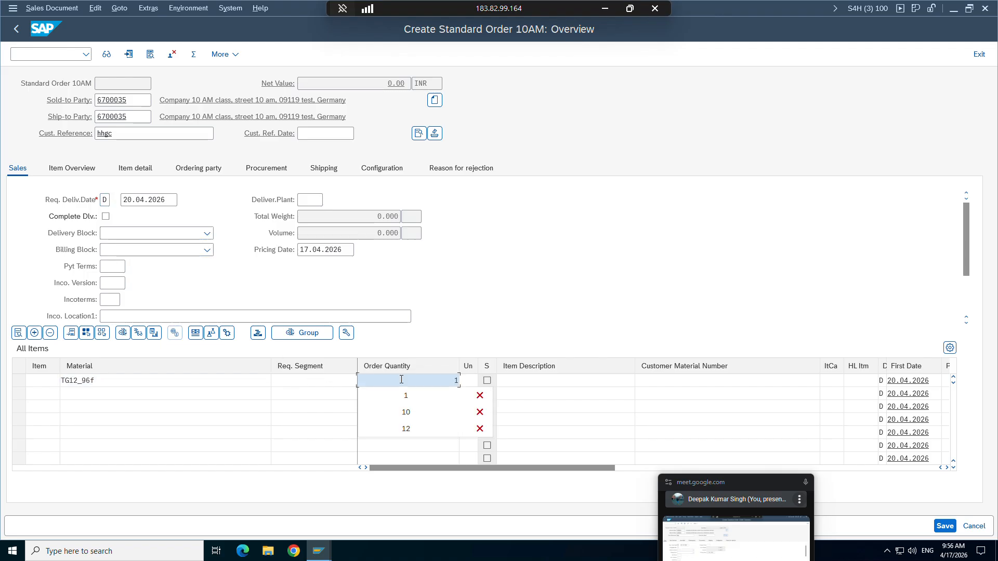
{"action": "key", "text": "Return"}
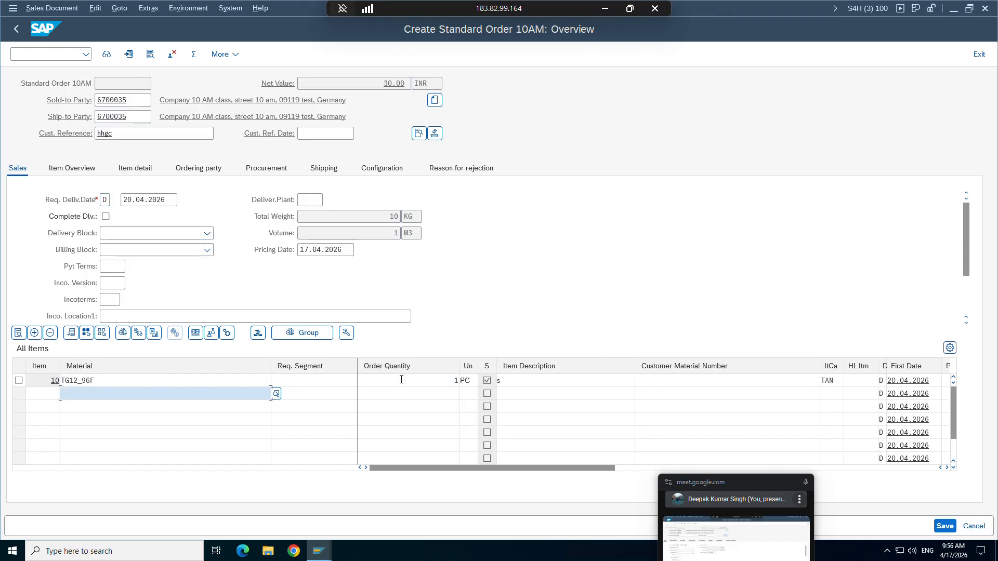
{"action": "left_click_drag", "start_coordinate": [432, 470], "coordinate": [488, 467]}
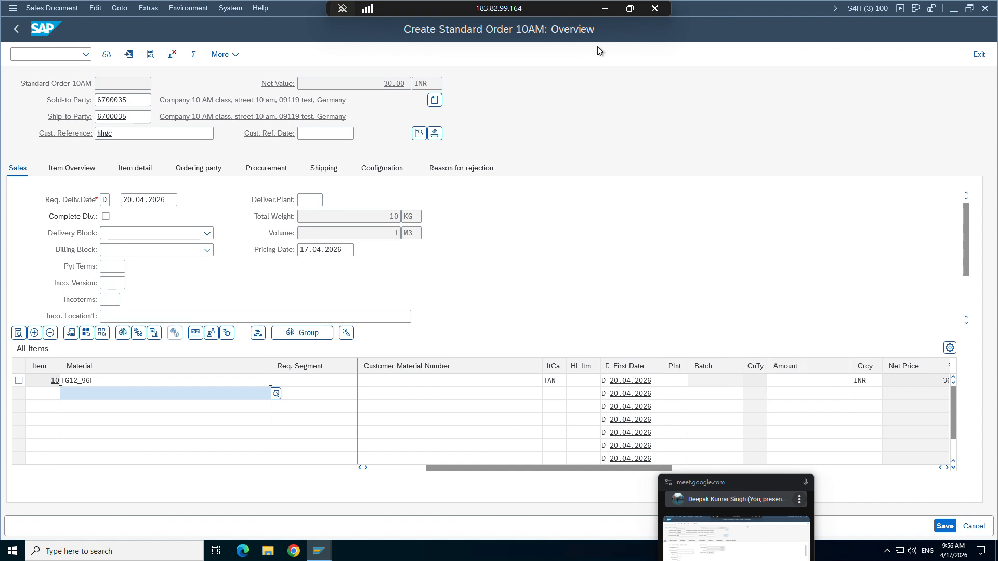
Review the note on assigning a condition type in OVKK in the Word study material, and return to the SAP pricing procedure determination session.
{"action": "left_click", "coordinate": [604, 8]}
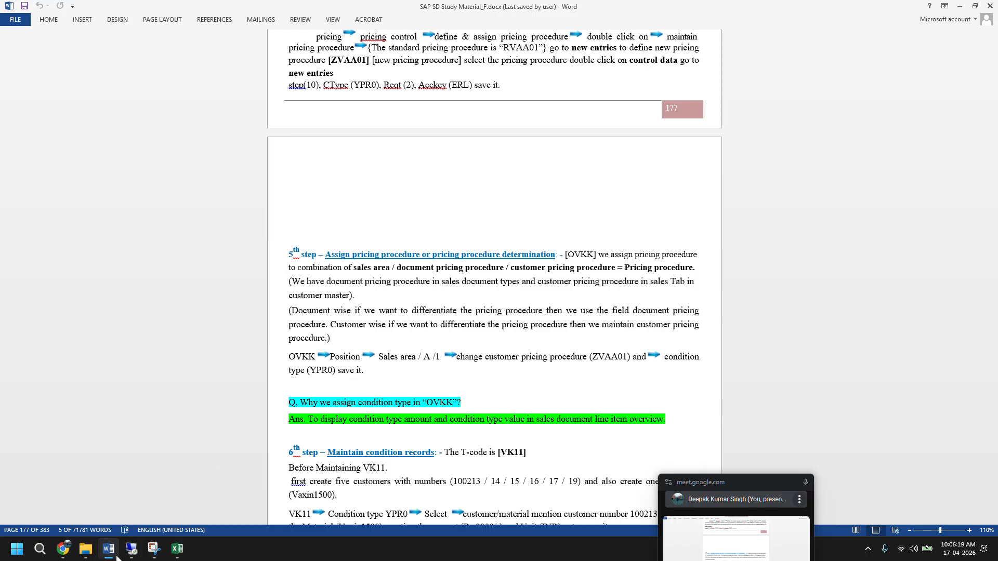
{"action": "left_click", "coordinate": [131, 549]}
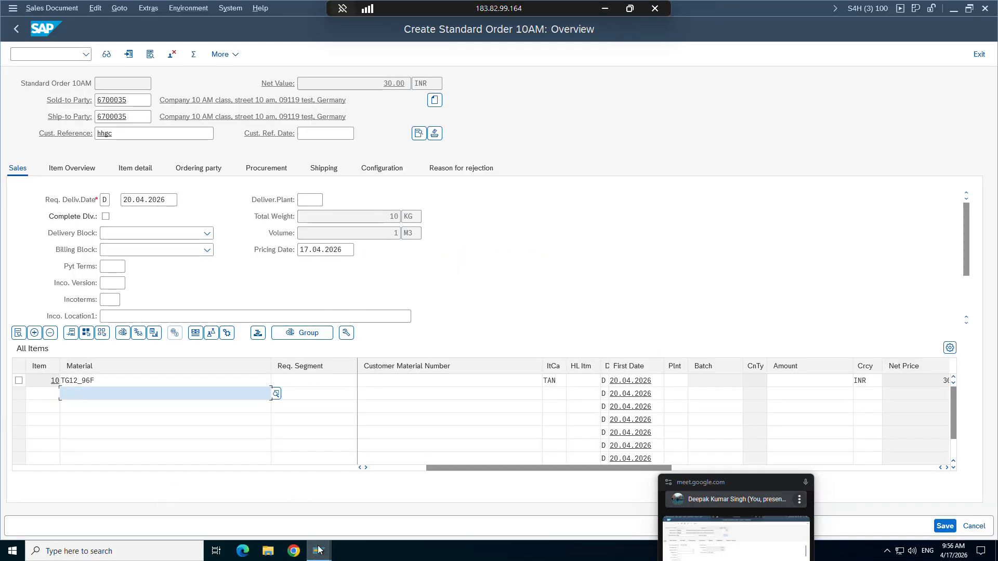
{"action": "mouse_move", "coordinate": [319, 551]}
{"action": "left_click", "coordinate": [403, 497]}
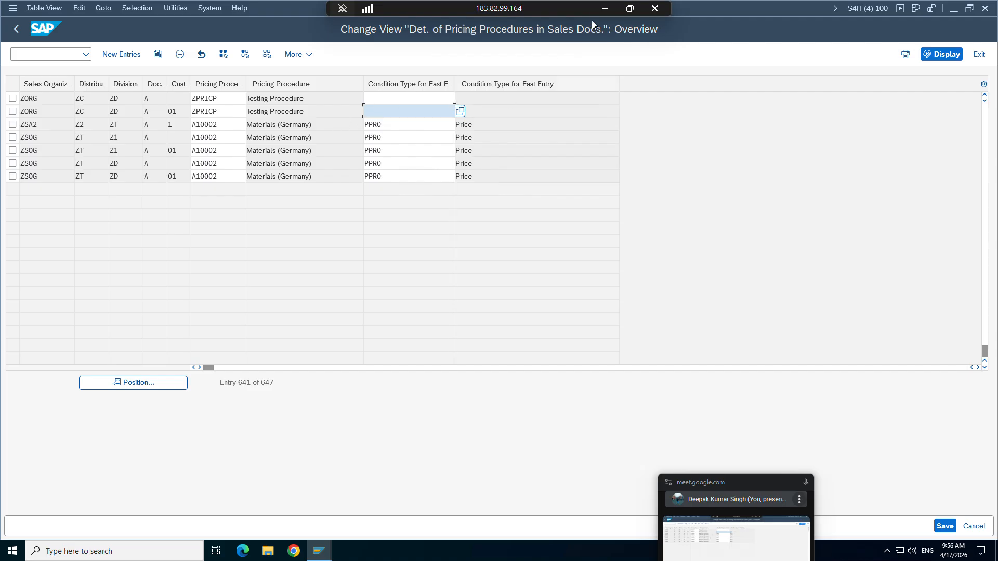
Switch to the Excel workbook Details1.xlsx and look up the condition type name in cell H6 of the pricing sheet.
{"action": "left_click", "coordinate": [604, 8]}
{"action": "left_click", "coordinate": [177, 549]}
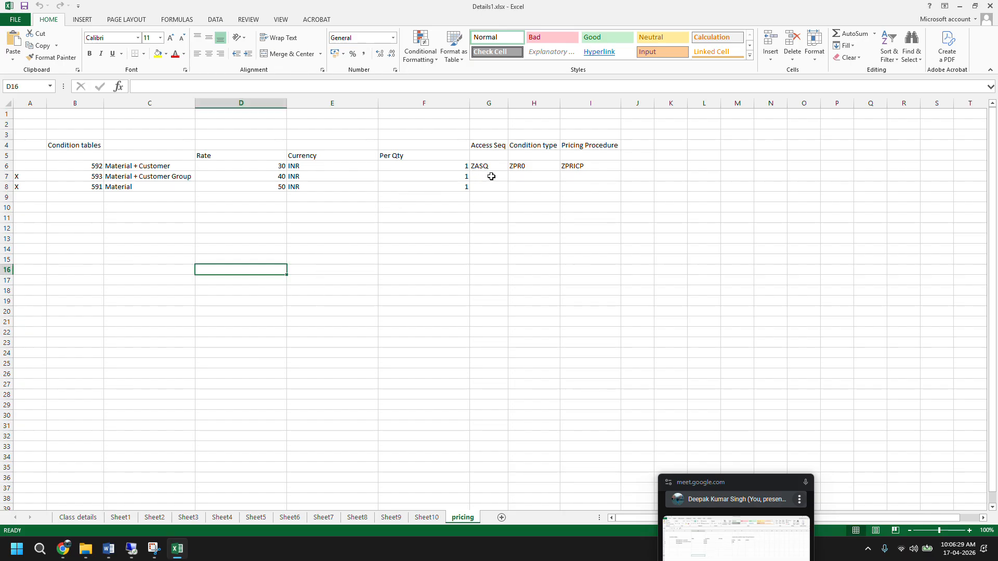
{"action": "left_click", "coordinate": [529, 166]}
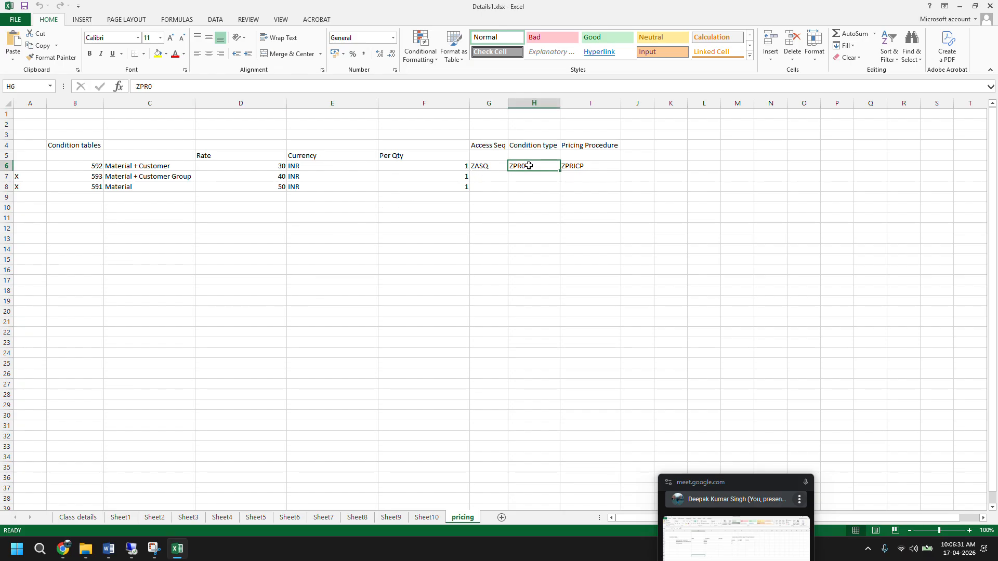
{"action": "left_click_drag", "start_coordinate": [153, 87], "coordinate": [100, 91]}
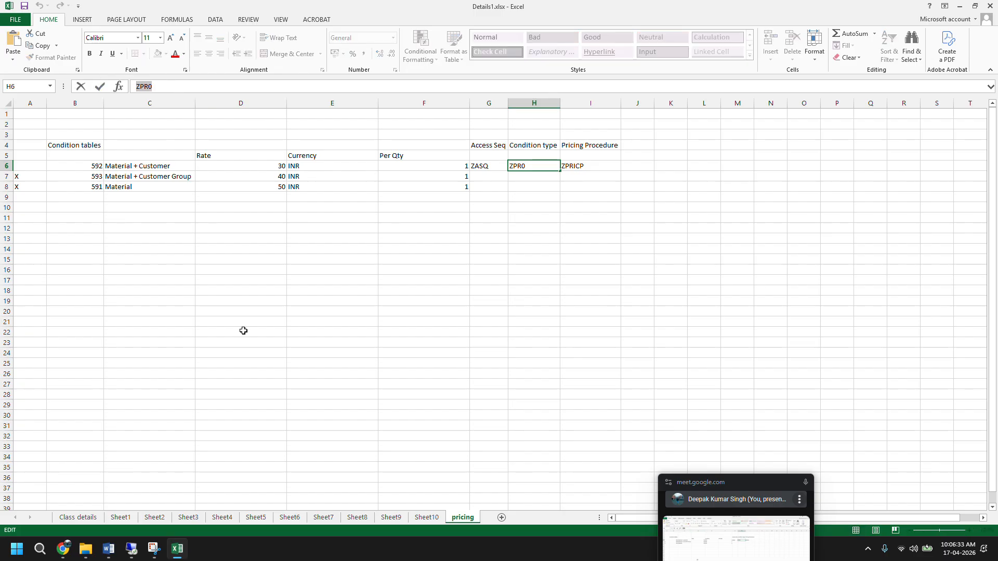
Switch back to SAP, assign condition type ZPR0 to the ZORG/ZC/ZD/A/01 entry, and save it under the proposed customizing request.
{"action": "left_click", "coordinate": [130, 550]}
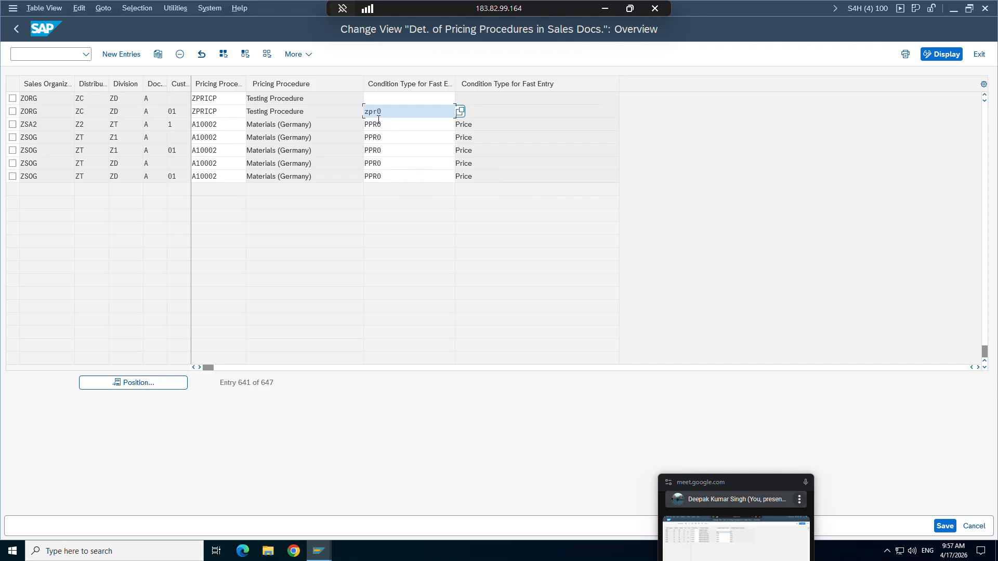
{"action": "key", "text": "Return"}
{"action": "left_click", "coordinate": [943, 526]}
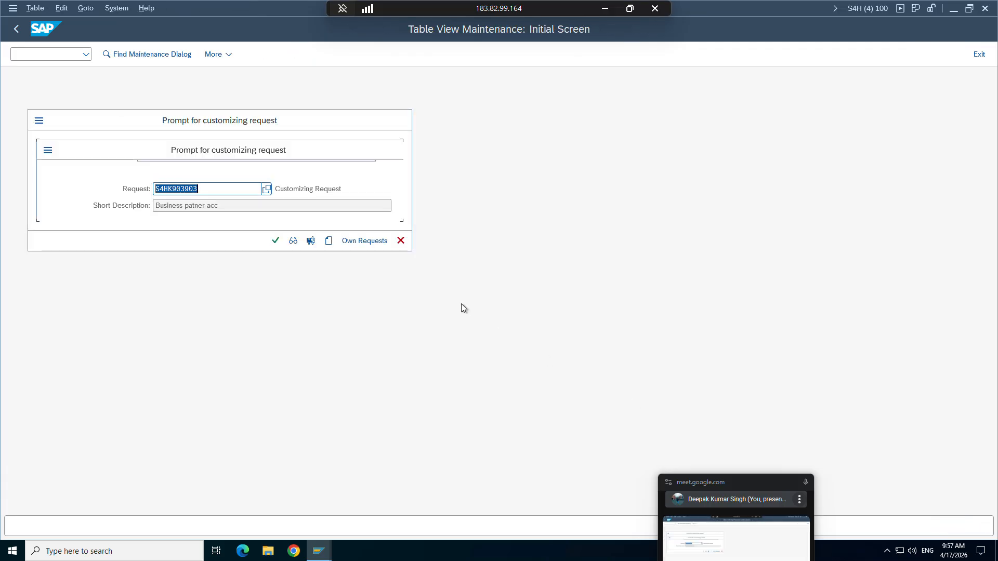
{"action": "left_click", "coordinate": [276, 241]}
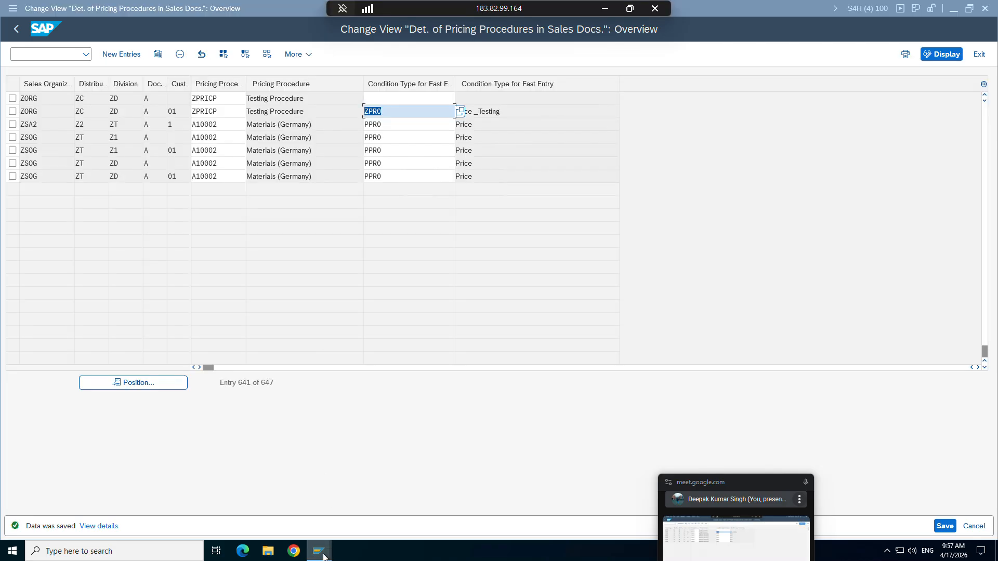
Open a new GUI window and start a new Standard Order 10AM with transaction va01 for sales area ZORG/ZC/ZD.
{"action": "mouse_move", "coordinate": [327, 541]}
{"action": "left_click", "coordinate": [386, 500]}
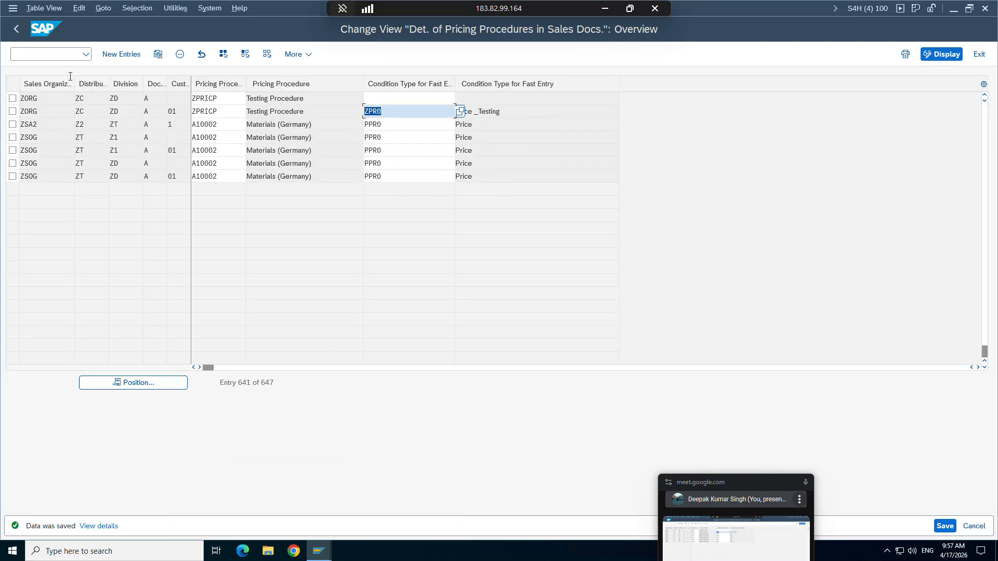
{"action": "left_click", "coordinate": [13, 9]}
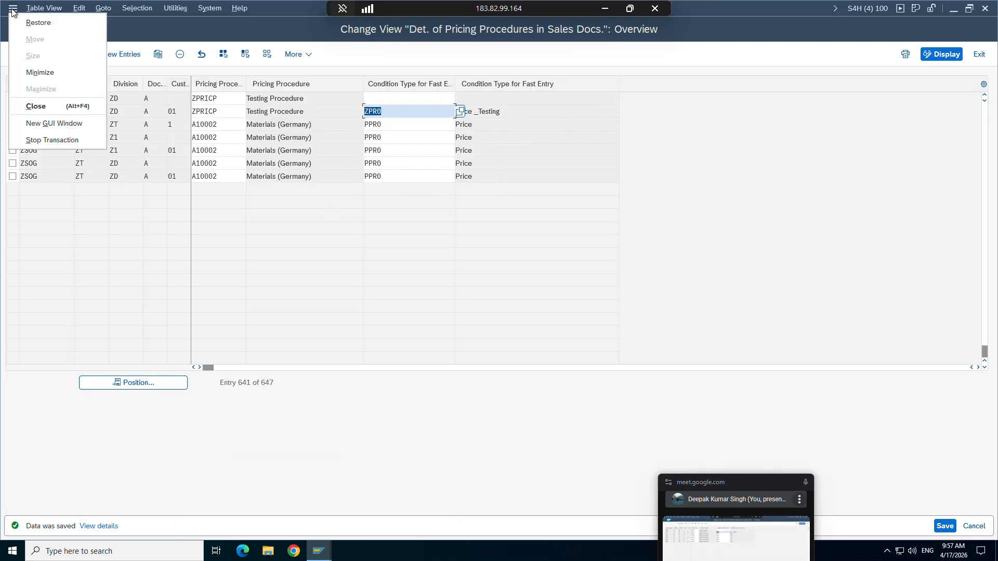
{"action": "left_click", "coordinate": [36, 121]}
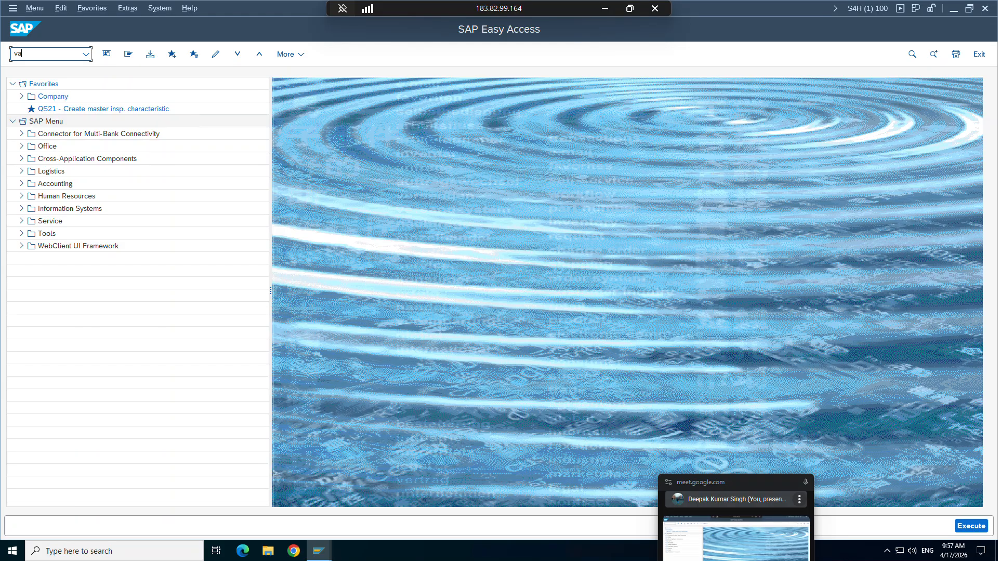
{"action": "type", "text": "va01"}
{"action": "key", "text": "Return"}
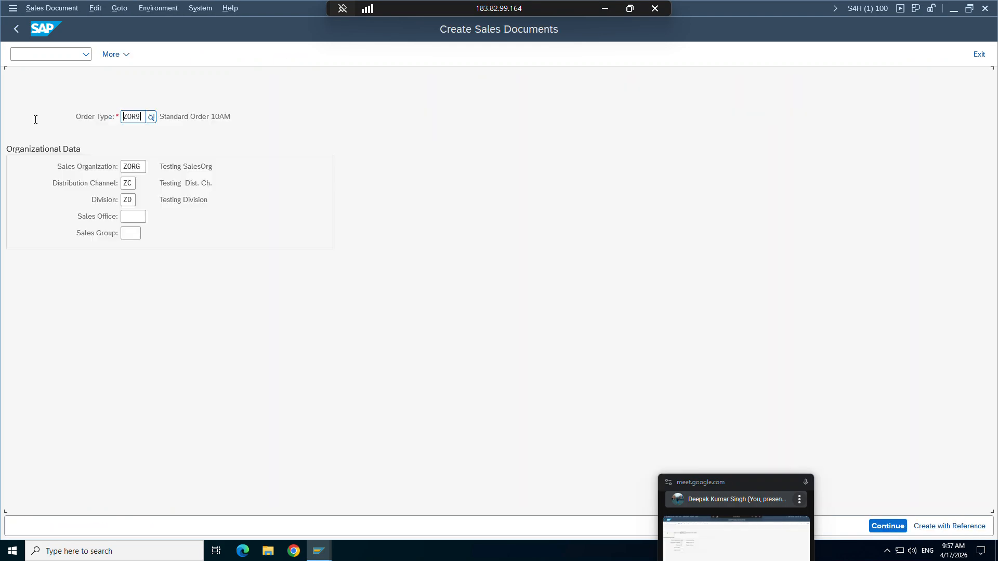
{"action": "key", "text": "Return"}
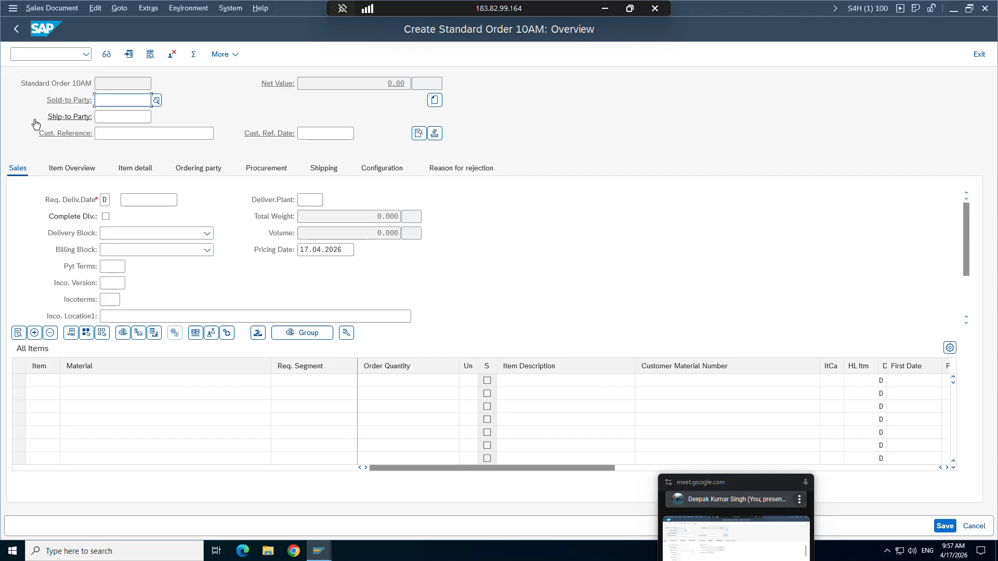
Fill in the new order's sold-to party number and requested delivery date 20.04.2026, accepting the remaining header fields as they are.
{"action": "key", "text": "Down"}
{"action": "key", "text": "Down"}
{"action": "key", "text": "Return"}
{"action": "key", "text": "Return"}
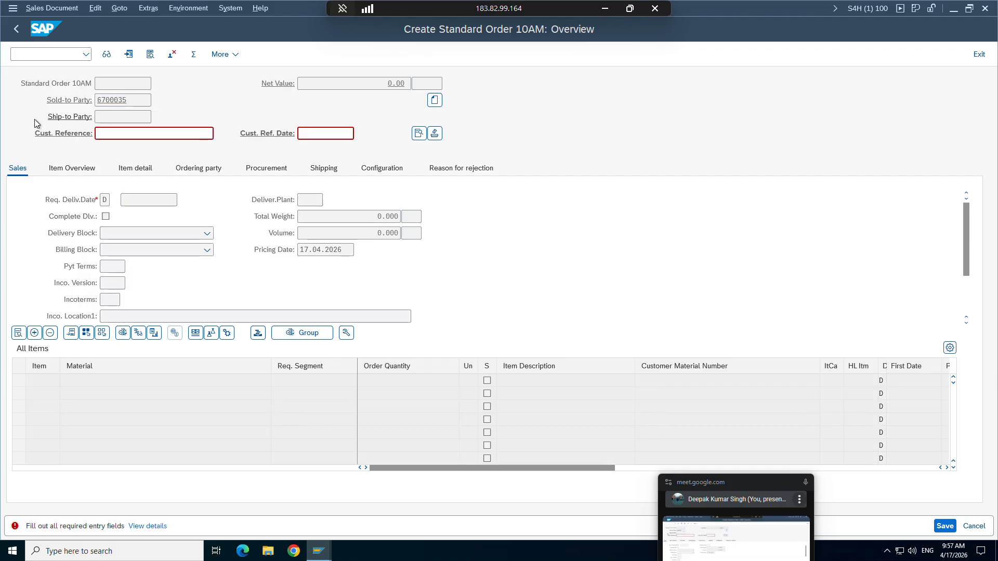
{"action": "key", "text": "Return"}
{"action": "key", "text": "Down"}
{"action": "key", "text": "Down"}
{"action": "key", "text": "Return"}
{"action": "key", "text": "Return"}
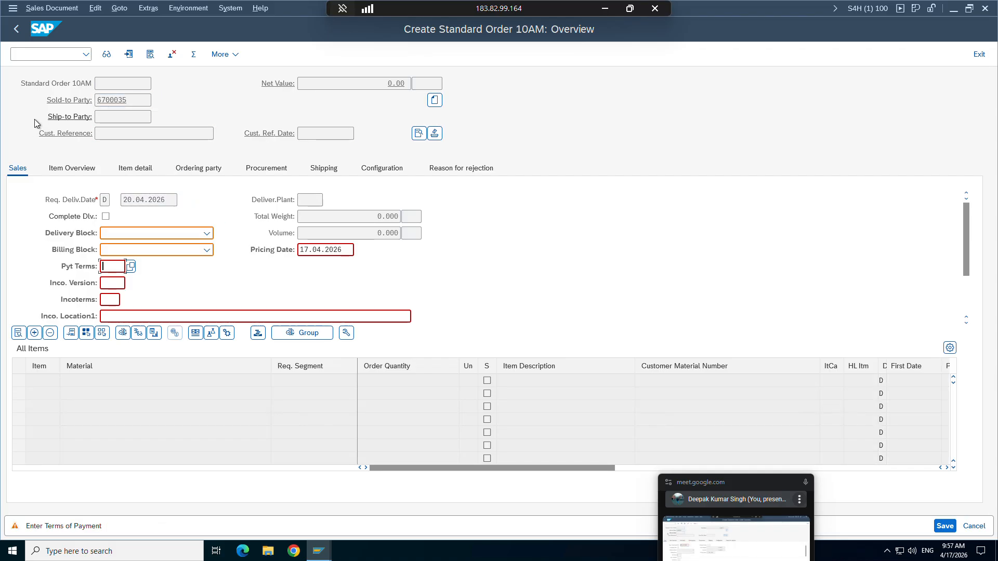
{"action": "key", "text": "Return"}
Add material TG12_96F with an order quantity of 1 as the new order's first item.
{"action": "key", "text": "Down"}
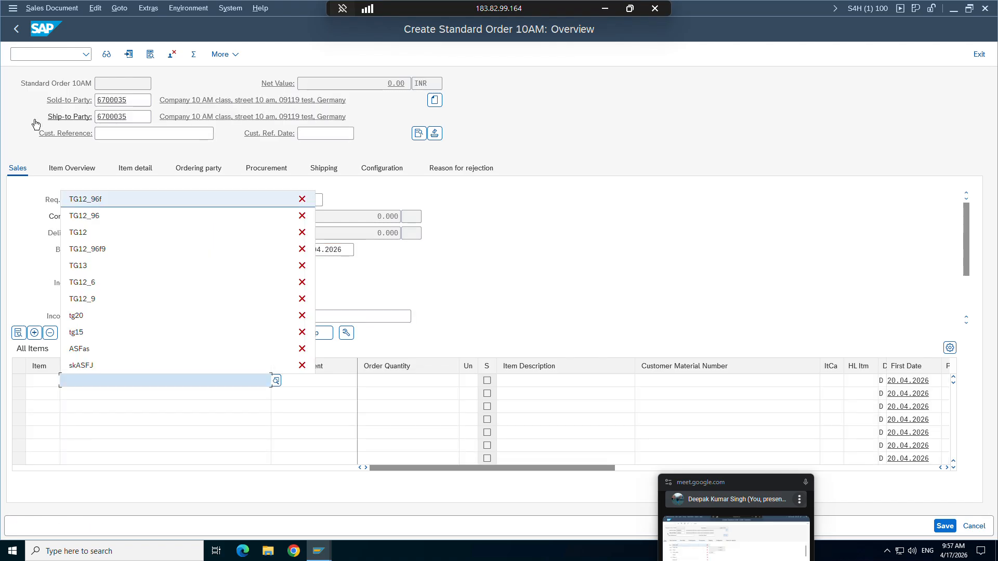
{"action": "key", "text": "Return"}
{"action": "key", "text": "Return"}
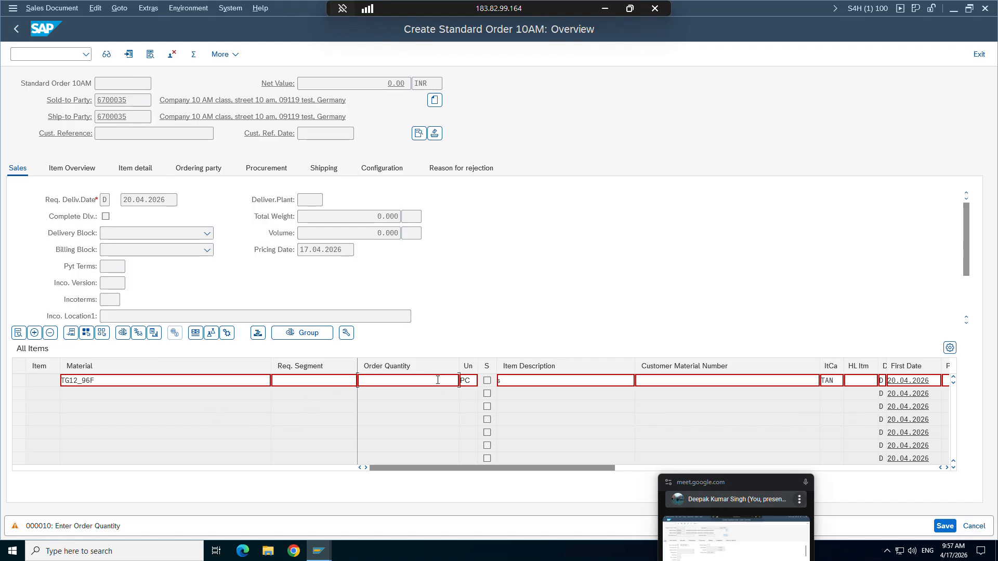
{"action": "type", "text": "1"}
{"action": "key", "text": "Return"}
{"action": "key", "text": "Return"}
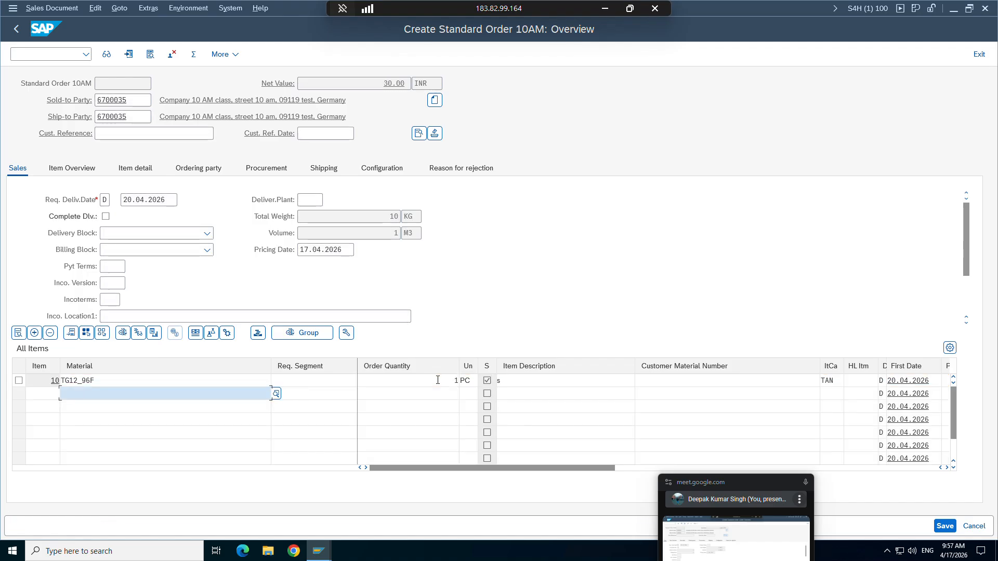
Examine the condition type and amount of item 10 in the order overview and in its item conditions.
{"action": "left_click_drag", "start_coordinate": [413, 467], "coordinate": [495, 464]}
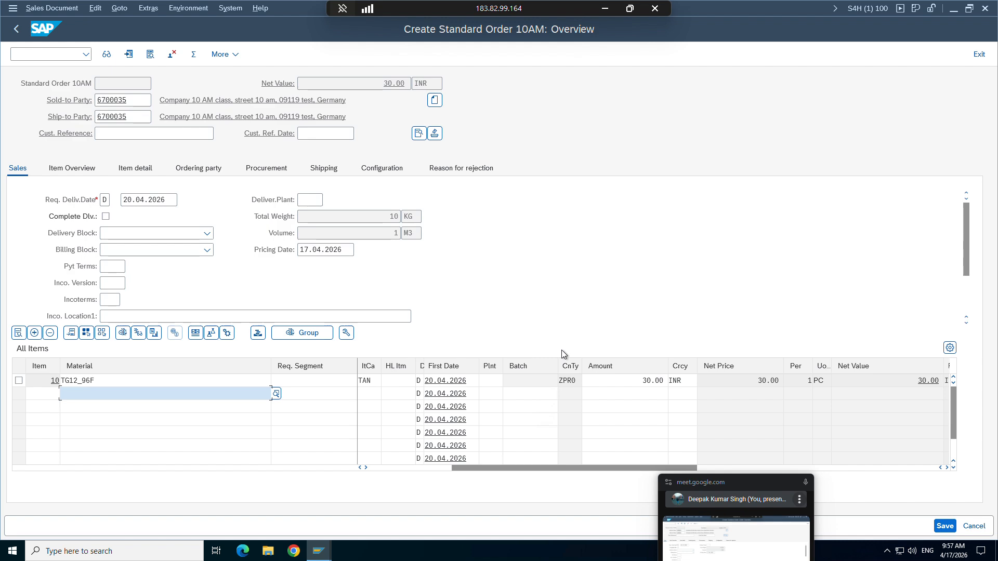
{"action": "double_click", "coordinate": [99, 380]}
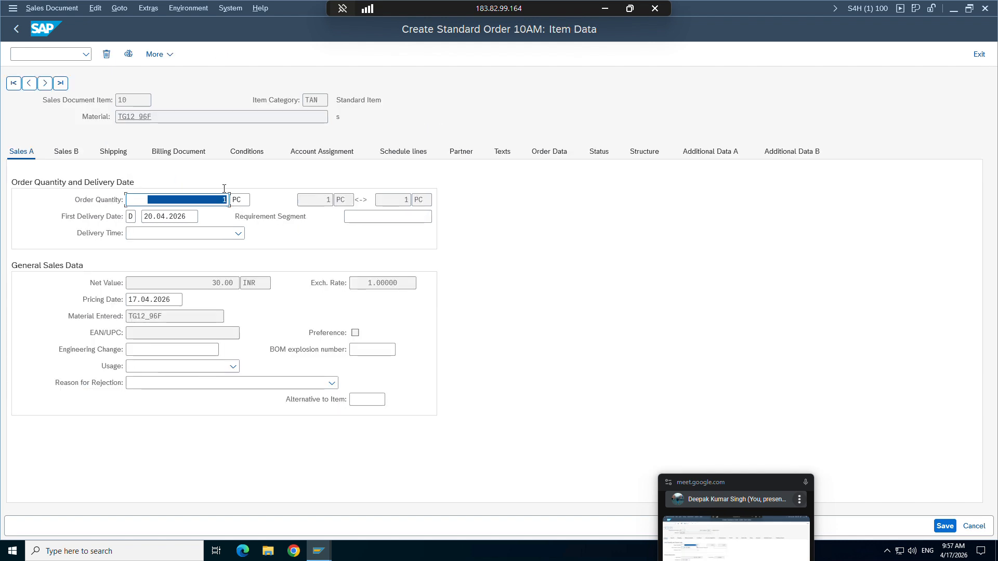
{"action": "left_click", "coordinate": [242, 152]}
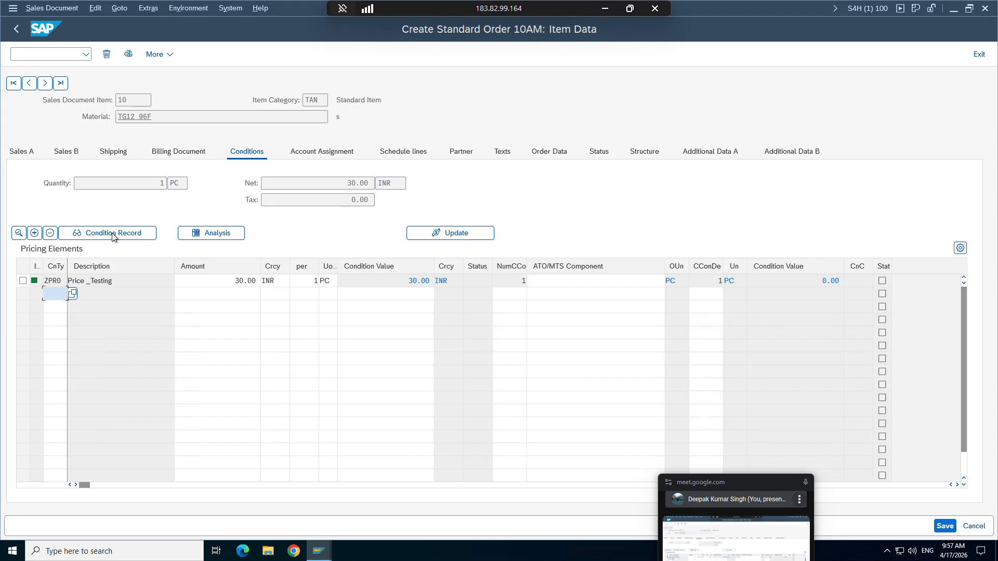
{"action": "left_click", "coordinate": [225, 281]}
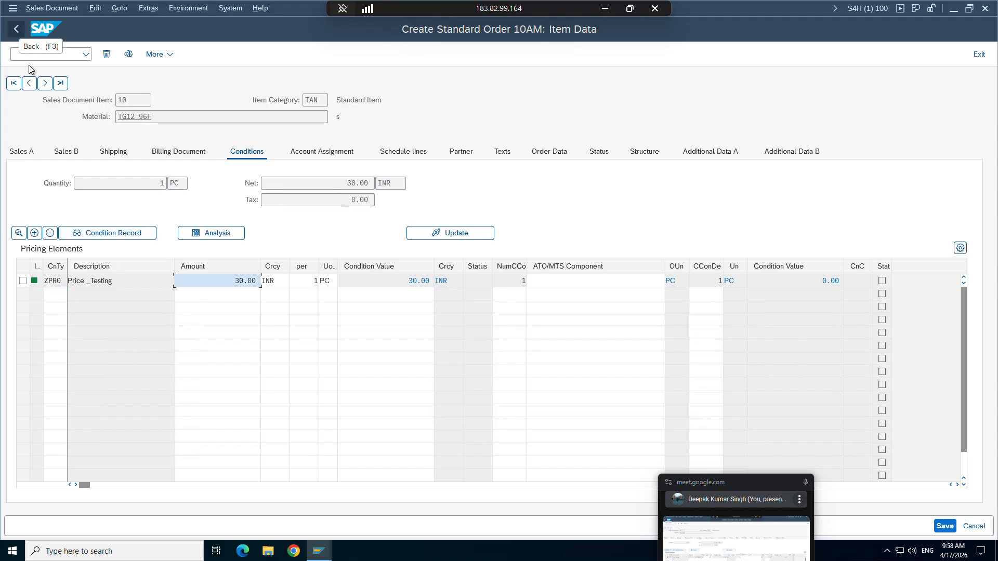
Recheck the pricing procedure determination entry and examine the item 10 conditions in the earlier order with customer reference hhgc.
{"action": "left_click", "coordinate": [319, 550]}
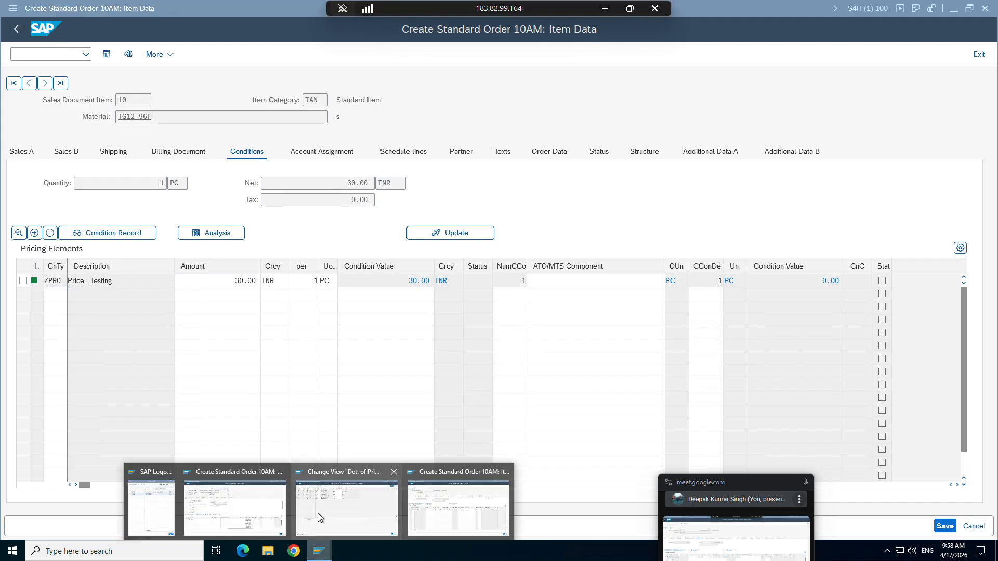
{"action": "left_click", "coordinate": [317, 513]}
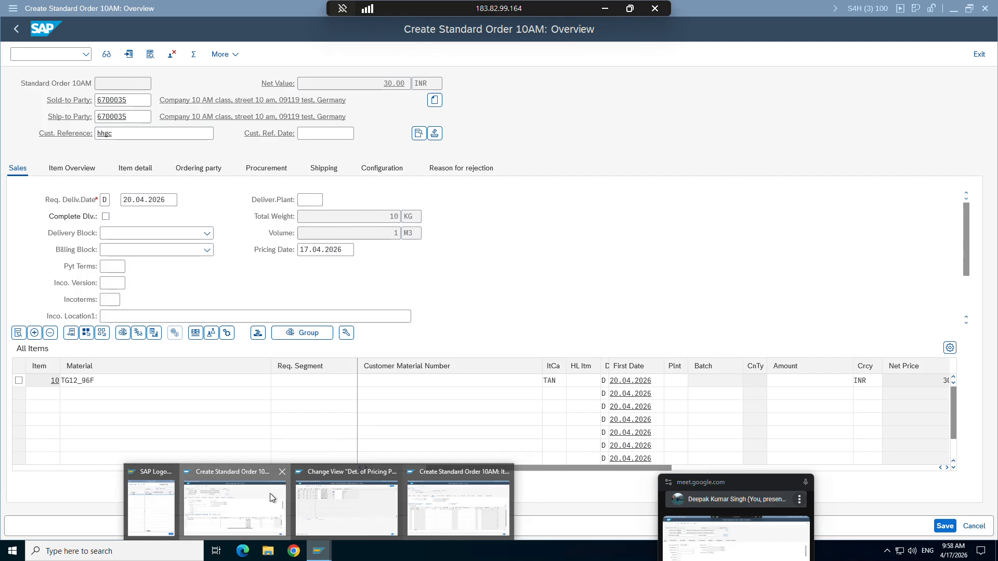
{"action": "left_click", "coordinate": [269, 494]}
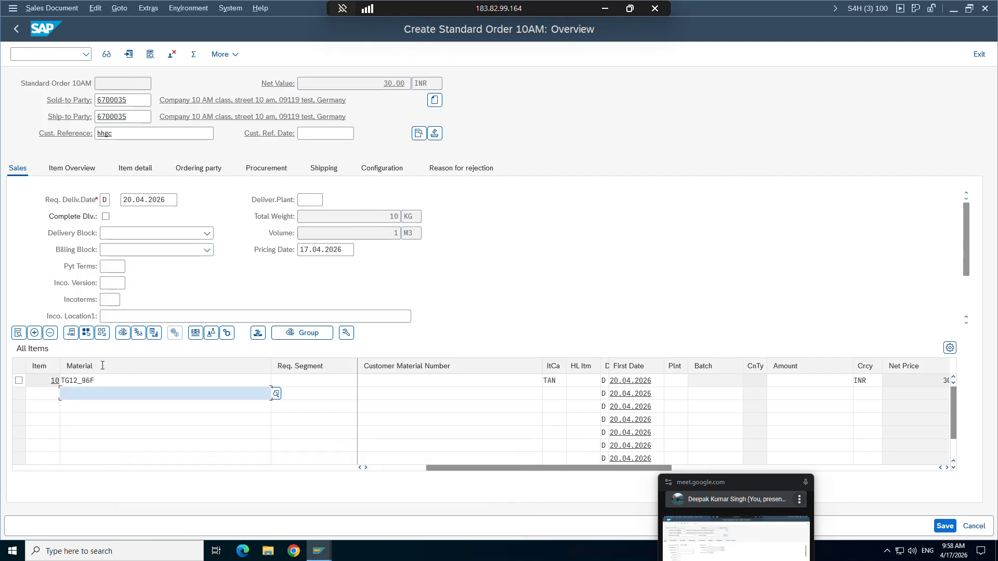
{"action": "double_click", "coordinate": [88, 381]}
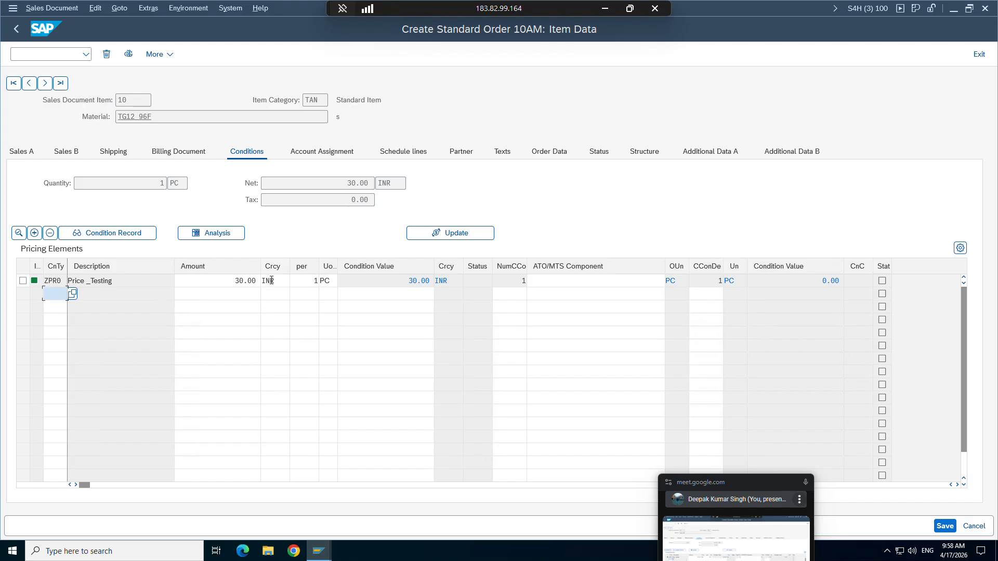
{"action": "left_click", "coordinate": [63, 281]}
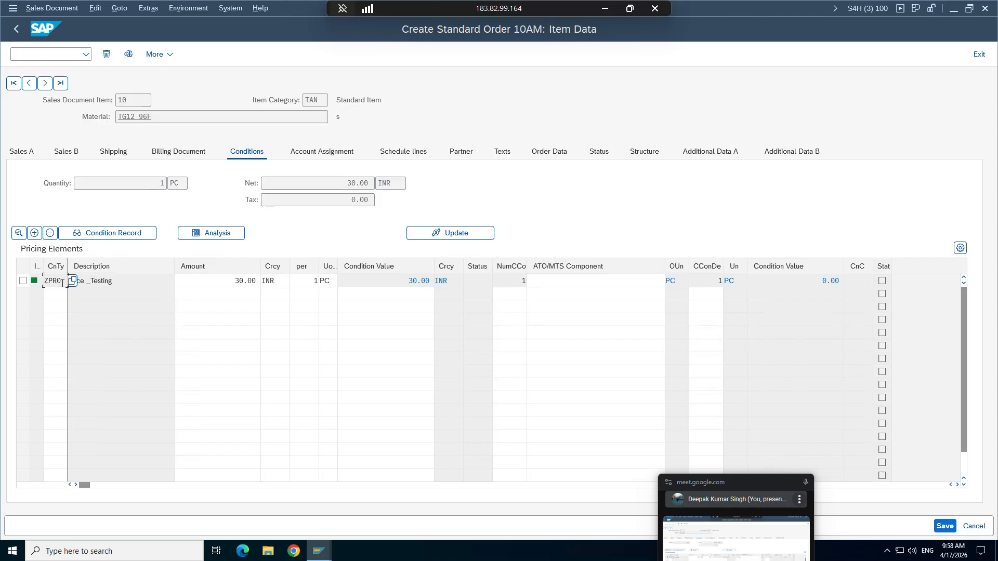
Switch to the pricing procedure determination session and open the condition types maintenance overview there.
{"action": "left_click", "coordinate": [312, 555]}
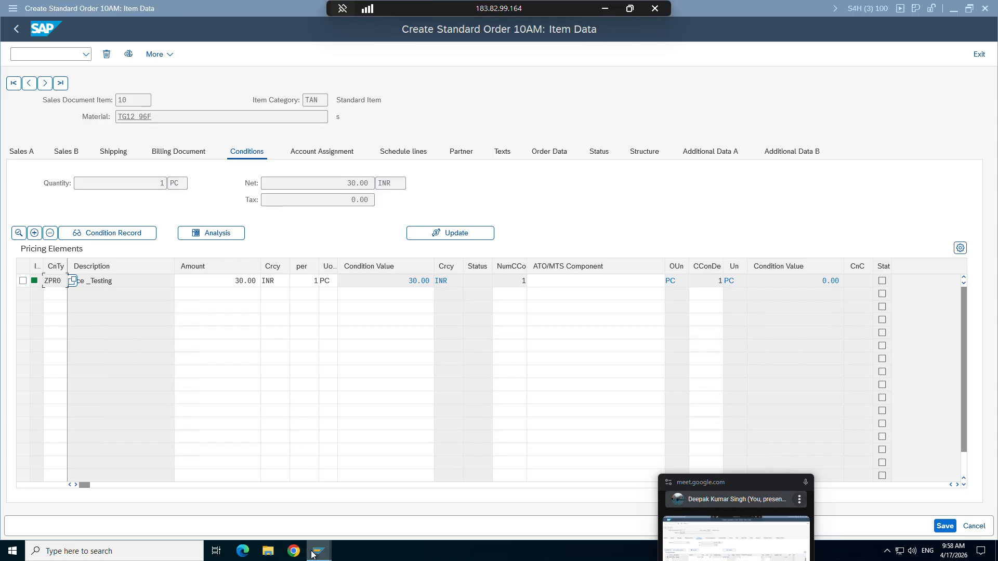
{"action": "left_click", "coordinate": [341, 494]}
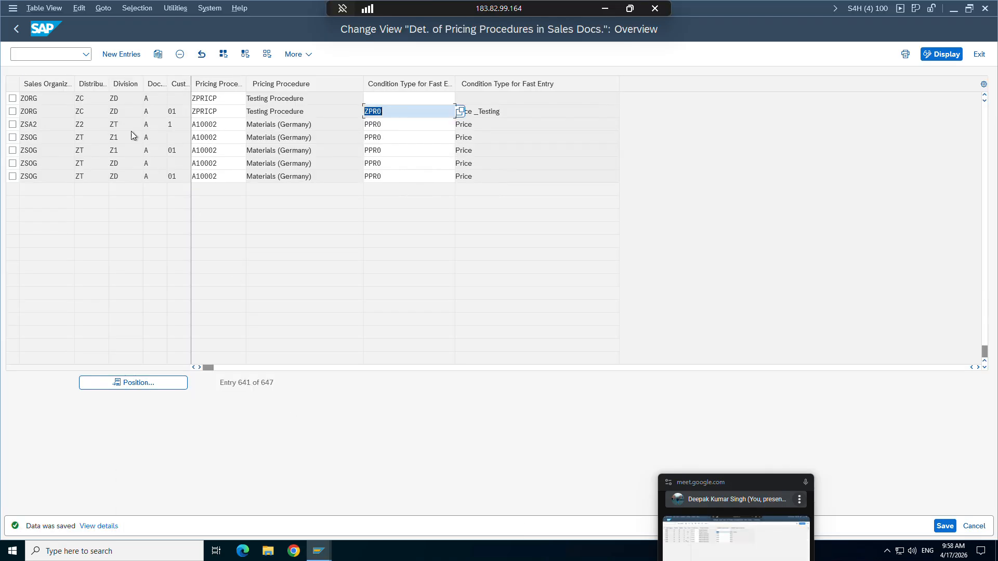
{"action": "left_click", "coordinate": [42, 54]}
{"action": "type", "text": "/"}
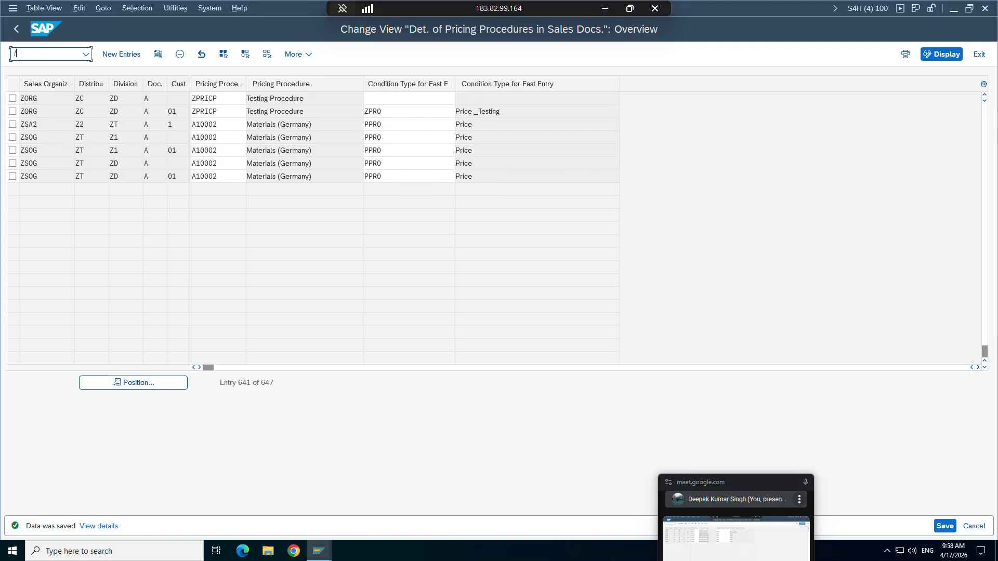
{"action": "type", "text": "nva01"}
{"action": "key", "text": "Return"}
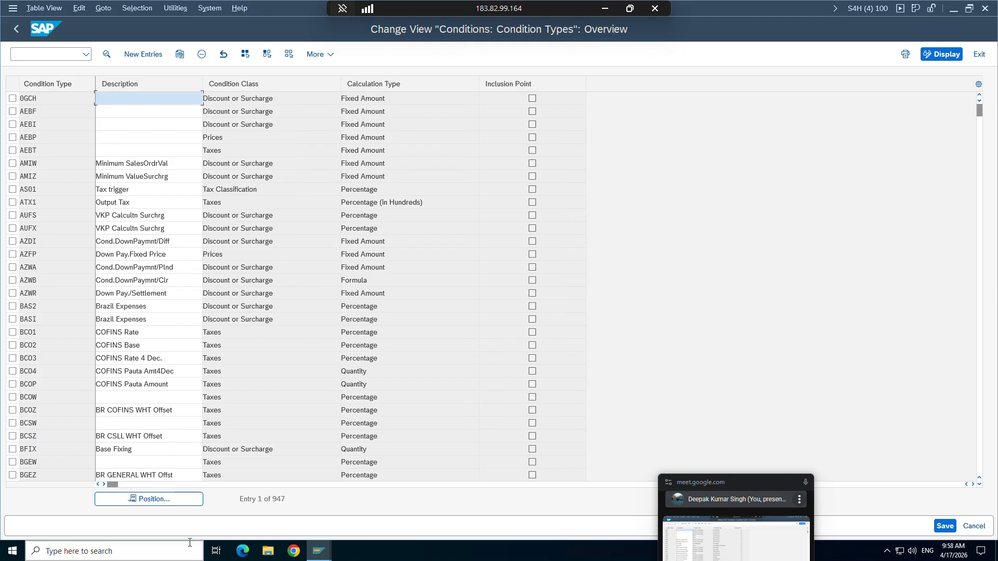
Find condition type ZPR0 in the overview, open its details and examine its assigned access sequence.
{"action": "left_click", "coordinate": [174, 500]}
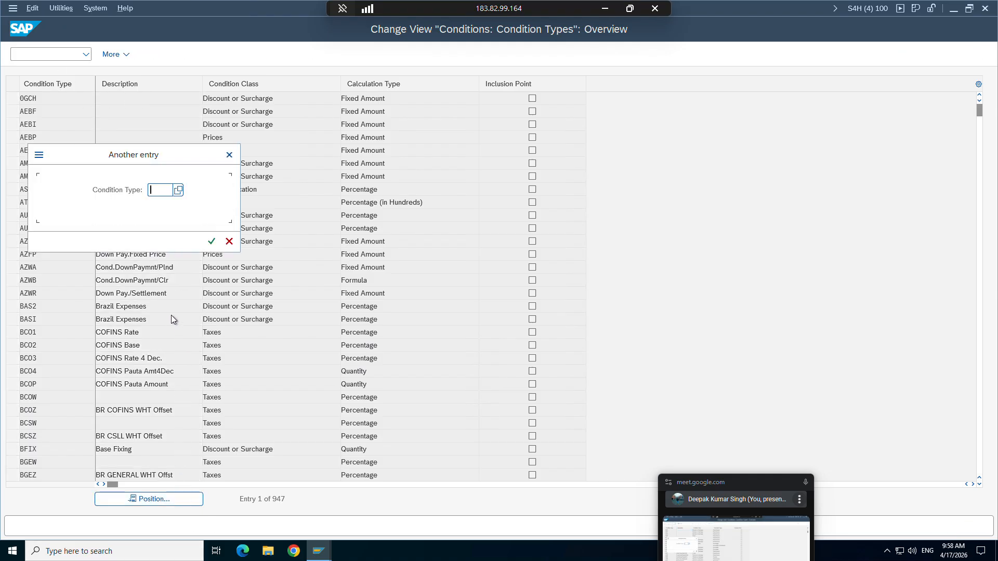
{"action": "key", "text": "BackSpace"}
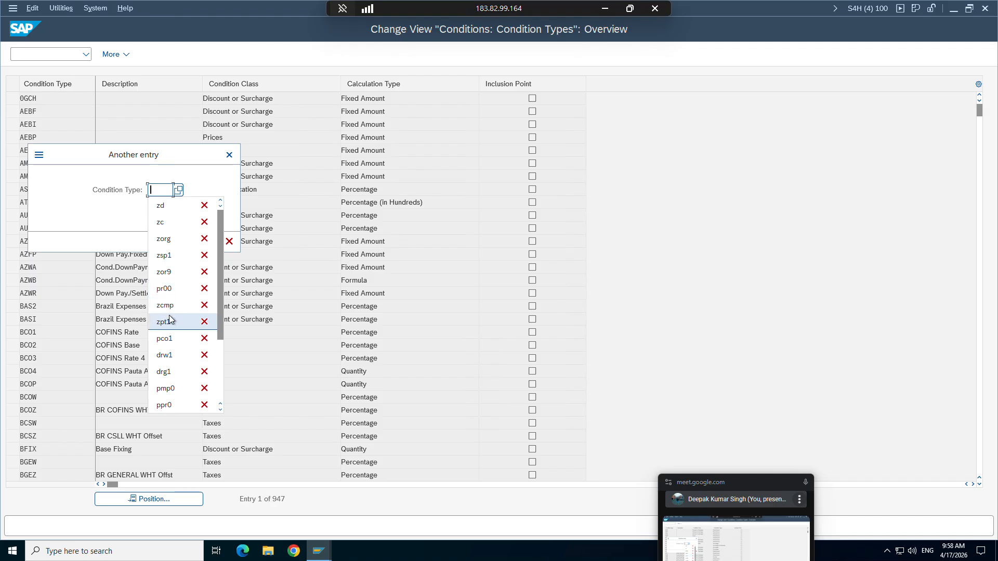
{"action": "type", "text": "zpr0"}
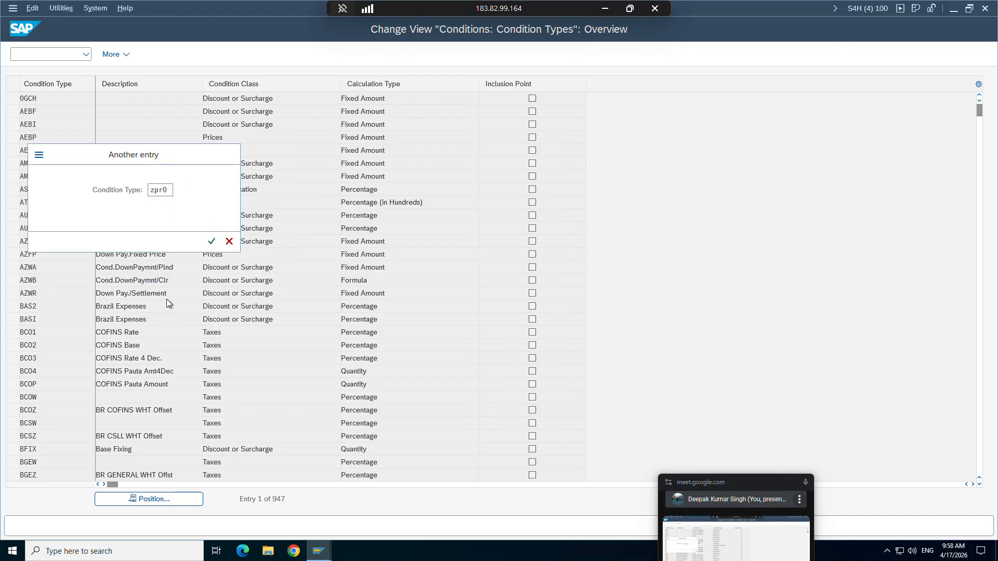
{"action": "key", "text": "Return"}
{"action": "double_click", "coordinate": [46, 103]}
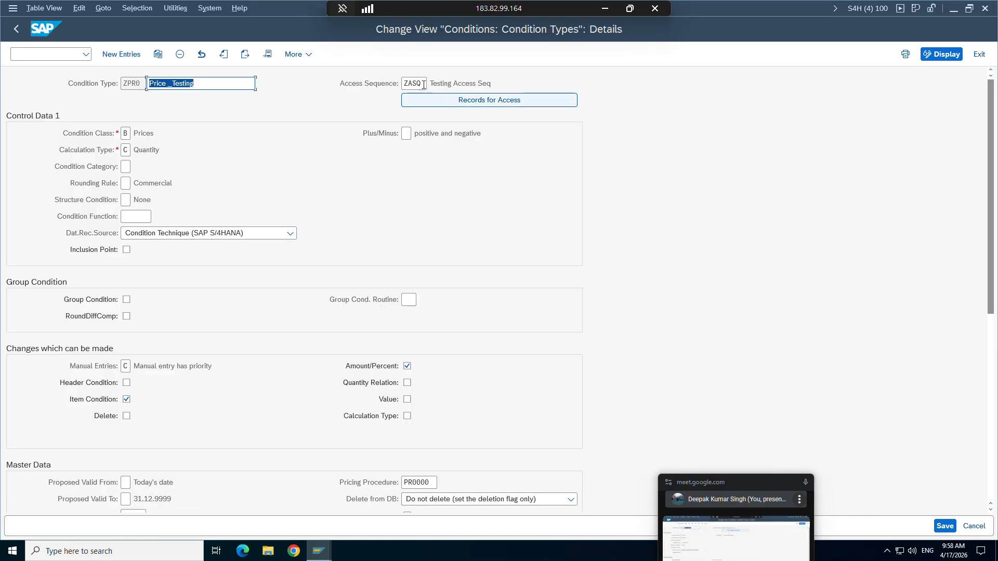
{"action": "left_click_drag", "start_coordinate": [422, 82], "coordinate": [403, 83]}
{"action": "left_click", "coordinate": [403, 83]}
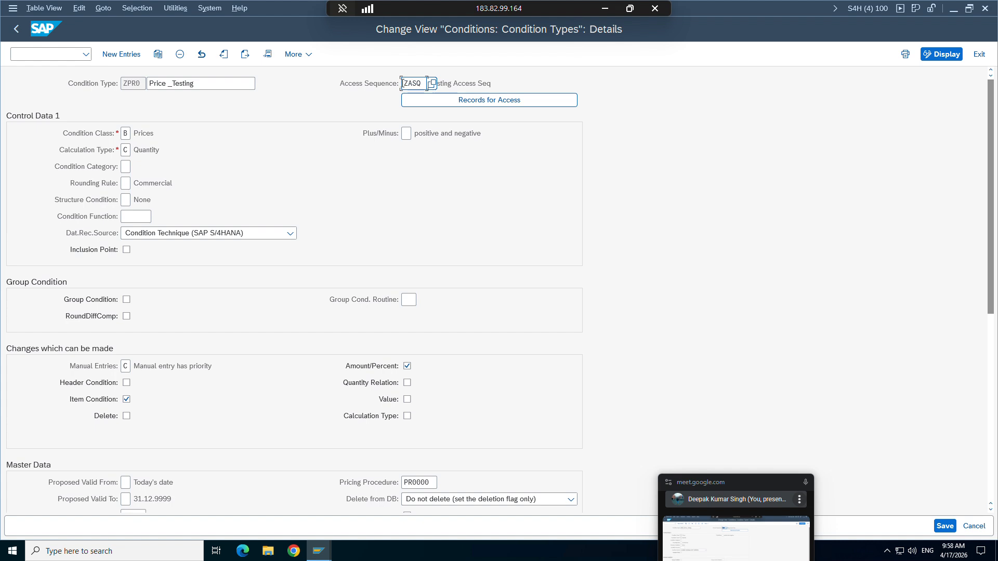
{"action": "left_click", "coordinate": [131, 87]}
Switch to the Excel pricing sheet, review the condition tables, access sequence and condition type, and return to SAP.
{"action": "left_click", "coordinate": [605, 8]}
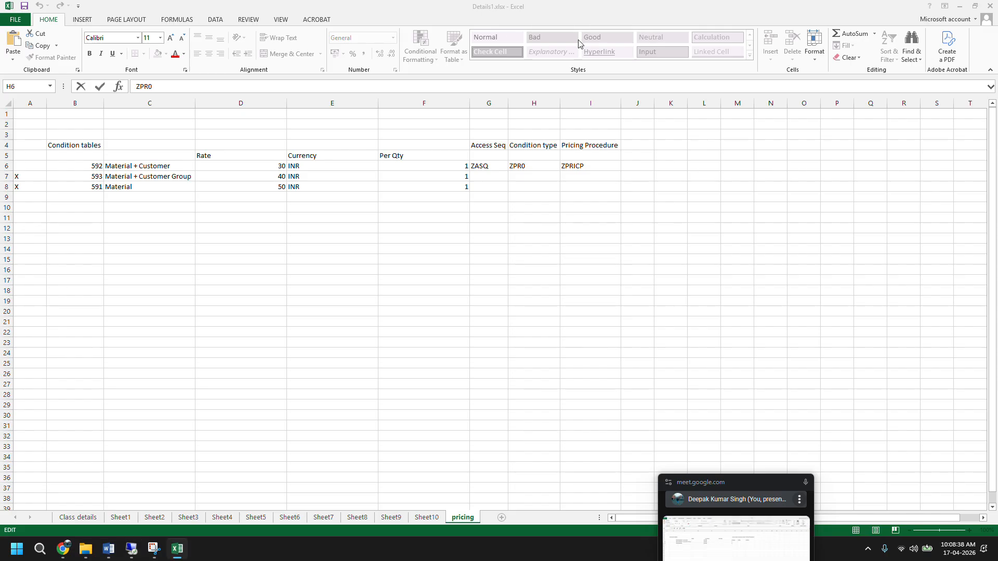
{"action": "left_click", "coordinate": [199, 249]}
{"action": "left_click_drag", "start_coordinate": [83, 164], "coordinate": [94, 188]}
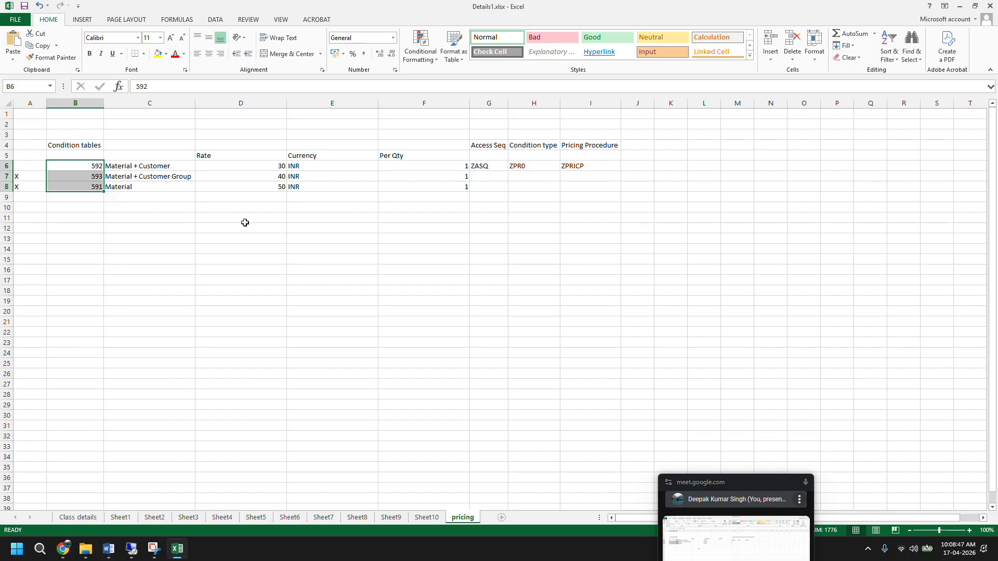
{"action": "left_click", "coordinate": [492, 168]}
{"action": "left_click_drag", "start_coordinate": [89, 167], "coordinate": [133, 192]}
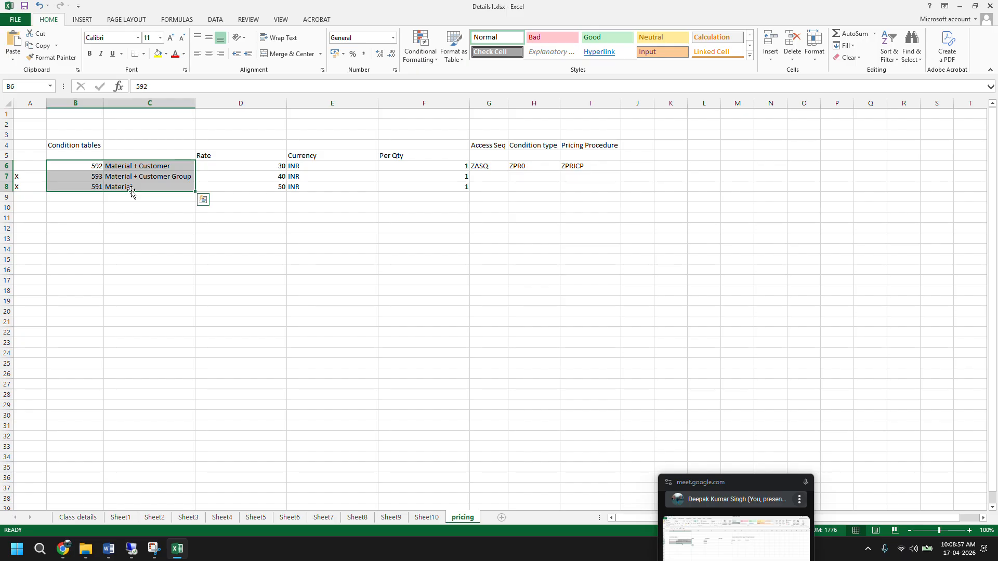
{"action": "left_click", "coordinate": [486, 167]}
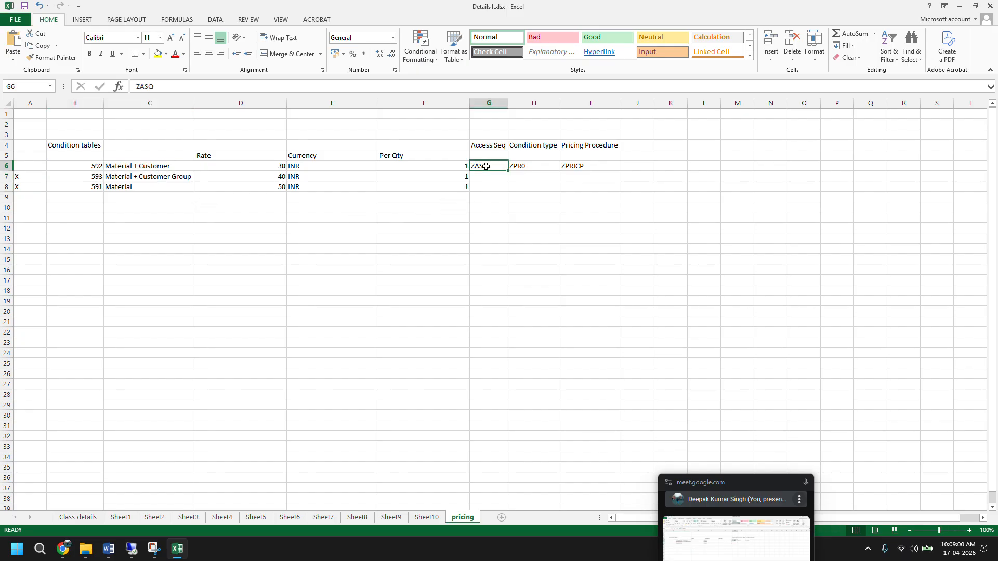
{"action": "left_click", "coordinate": [530, 168]}
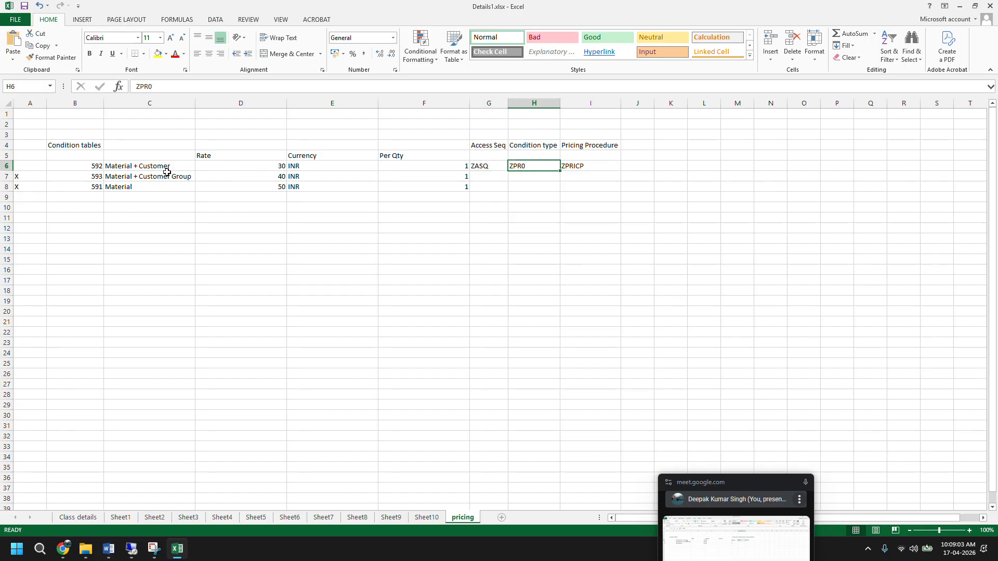
{"action": "left_click", "coordinate": [131, 548]}
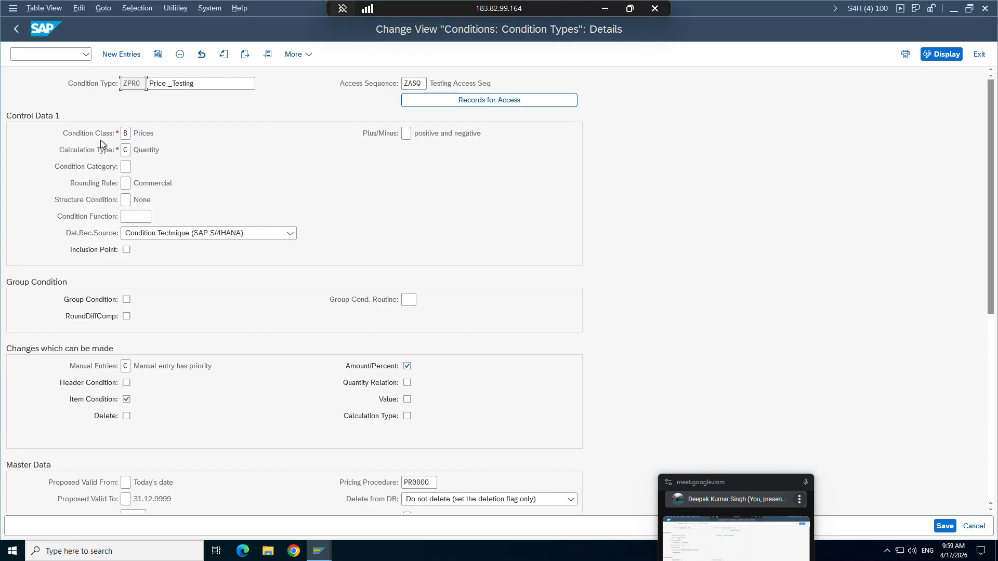
Find condition type PR00 in the condition types overview and open its details to examine the settings.
{"action": "left_click", "coordinate": [21, 30]}
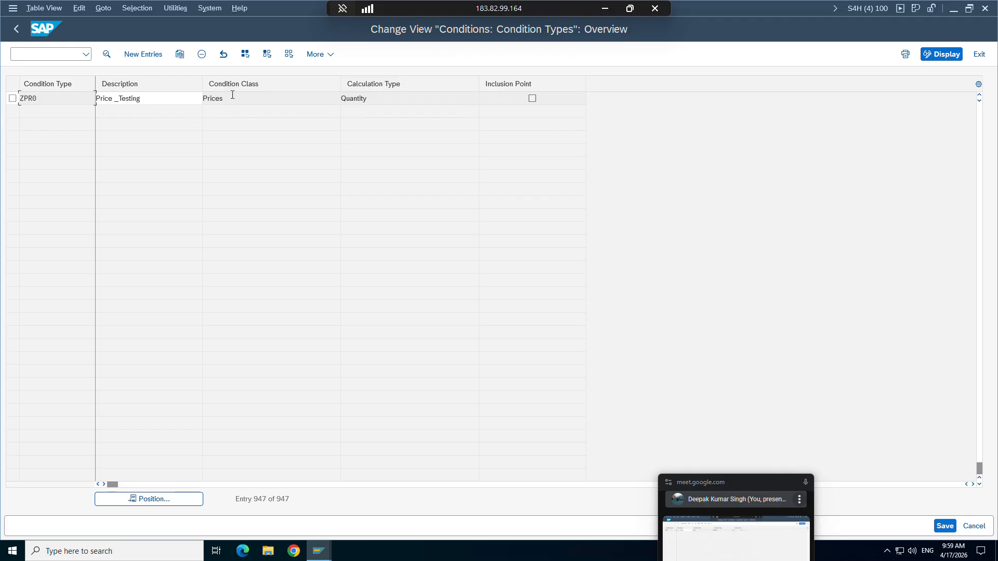
{"action": "scroll", "coordinate": [318, 374], "scroll_direction": "up", "scroll_amount": 5}
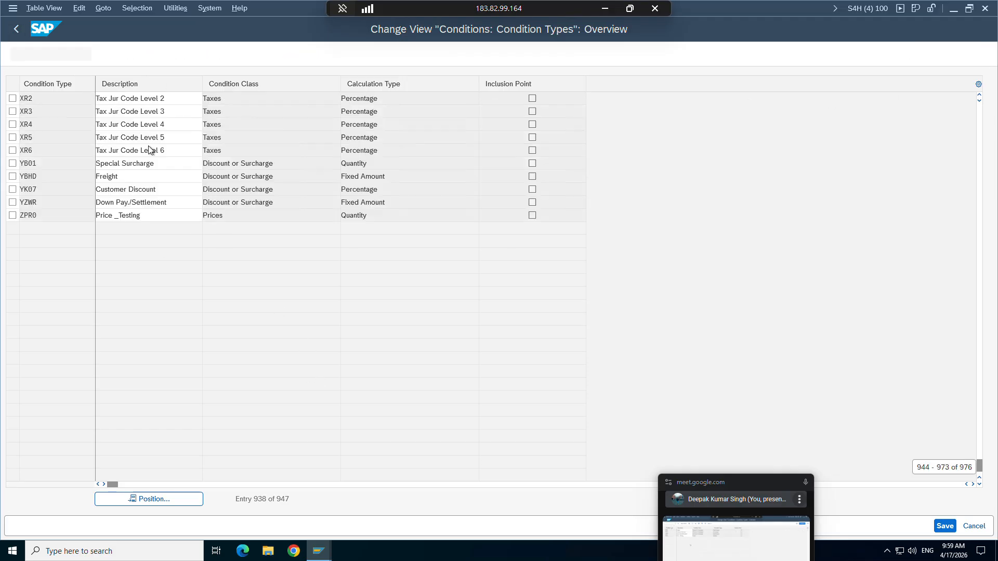
{"action": "left_click", "coordinate": [153, 499]}
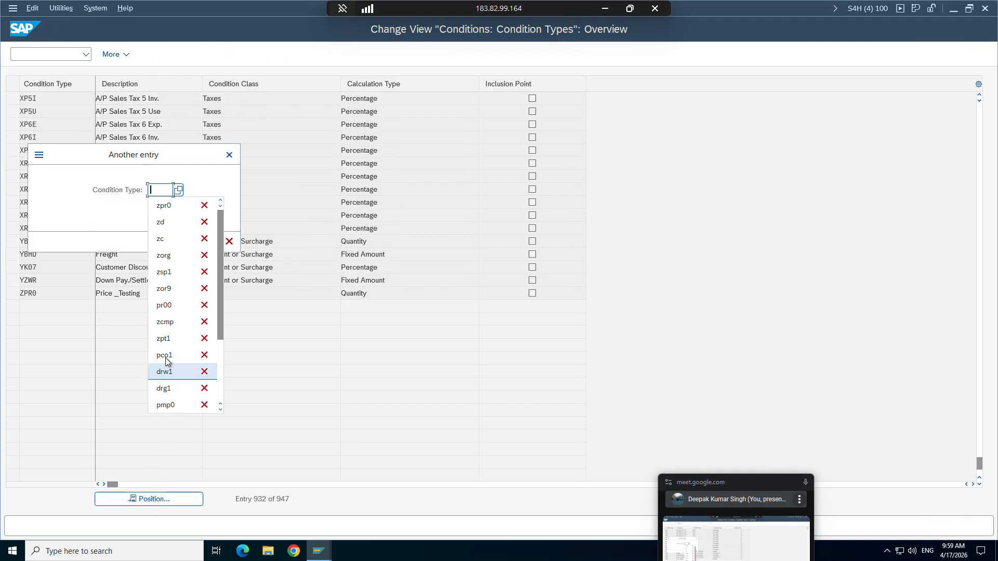
{"action": "type", "text": "pr00"}
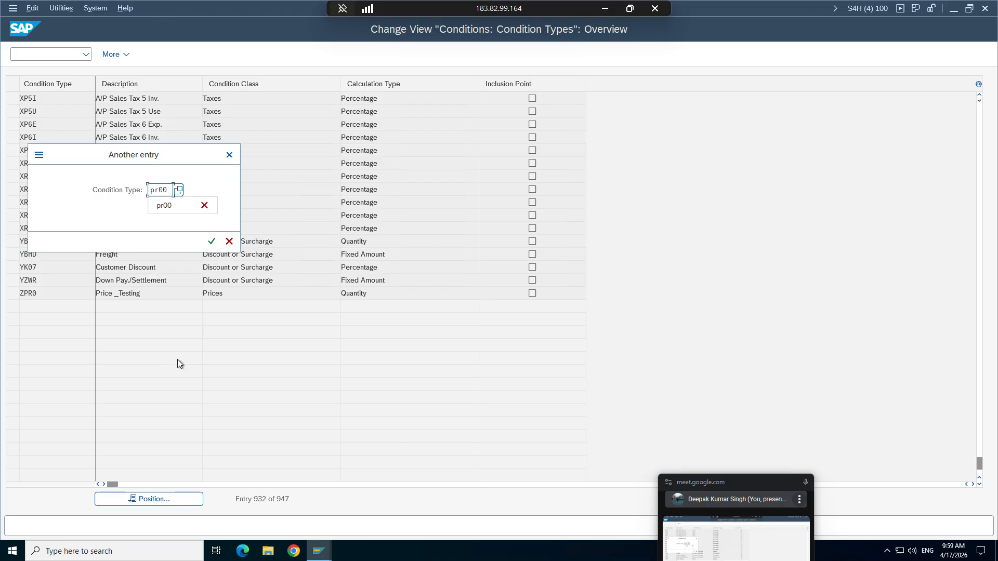
{"action": "key", "text": "Return"}
{"action": "double_click", "coordinate": [28, 98]}
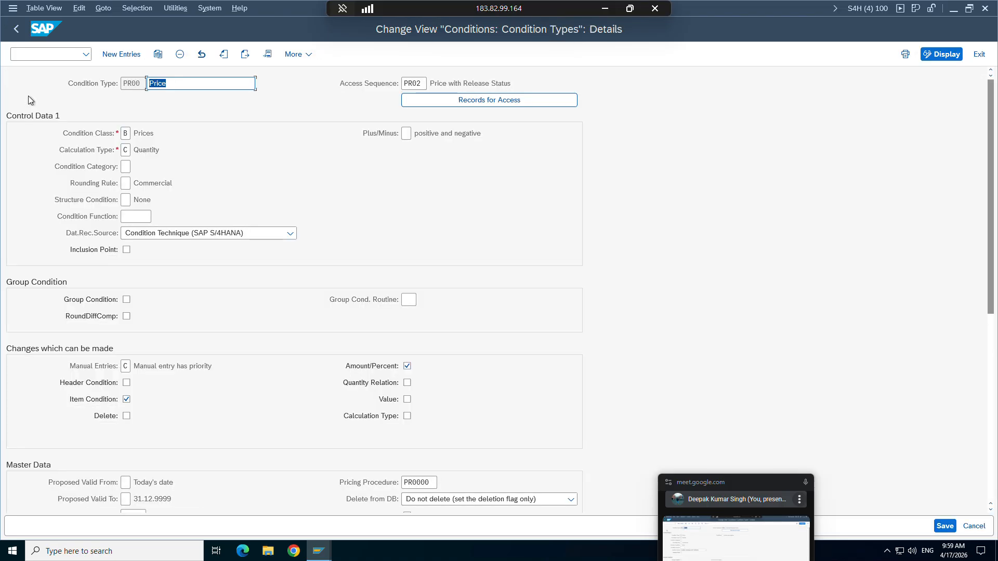
Browse the condition types overview for the manual price type PMP0, open its details and check its access sequence field.
{"action": "left_click", "coordinate": [17, 29]}
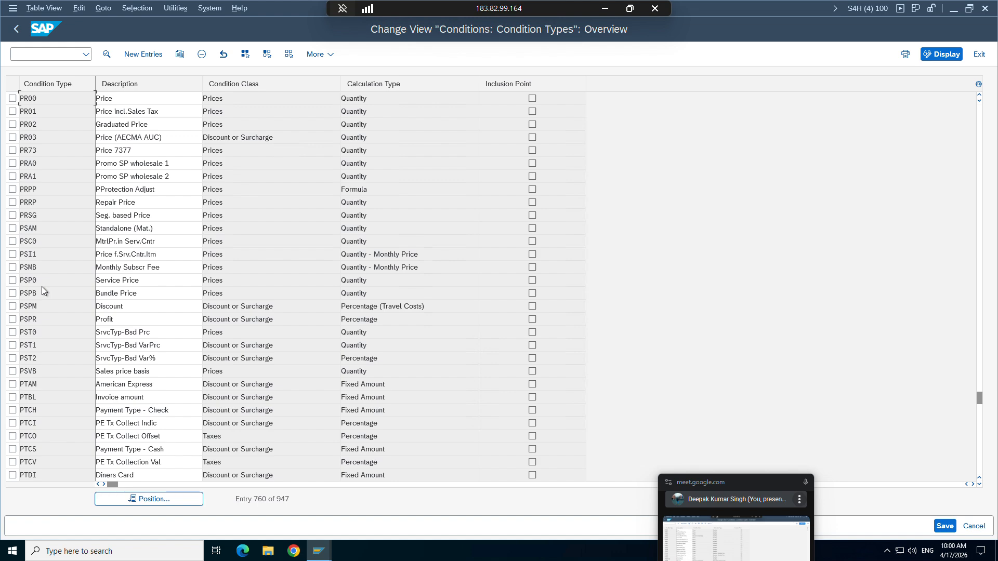
{"action": "scroll", "coordinate": [41, 286], "scroll_direction": "down", "scroll_amount": 4}
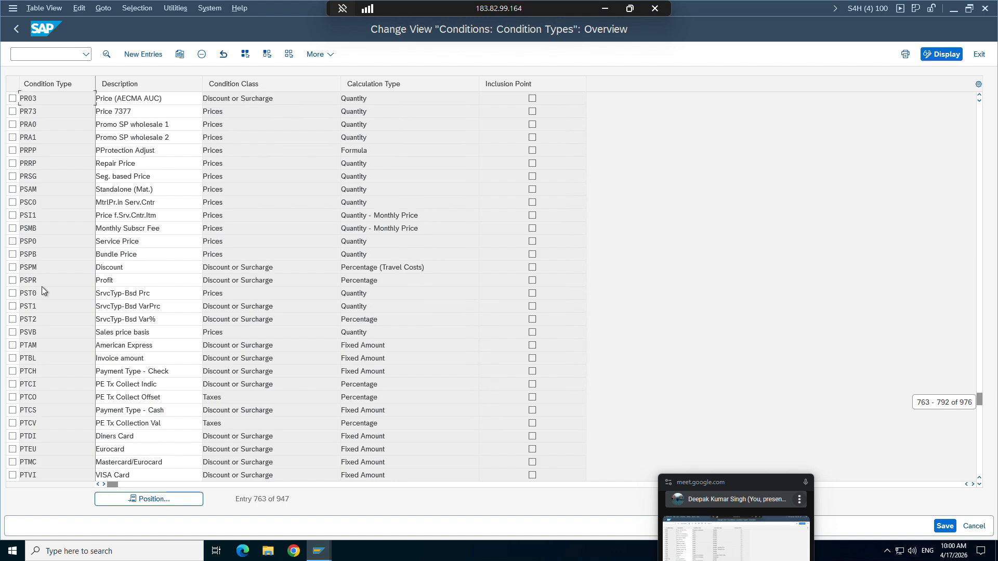
{"action": "scroll", "coordinate": [43, 289], "scroll_direction": "down", "scroll_amount": 4}
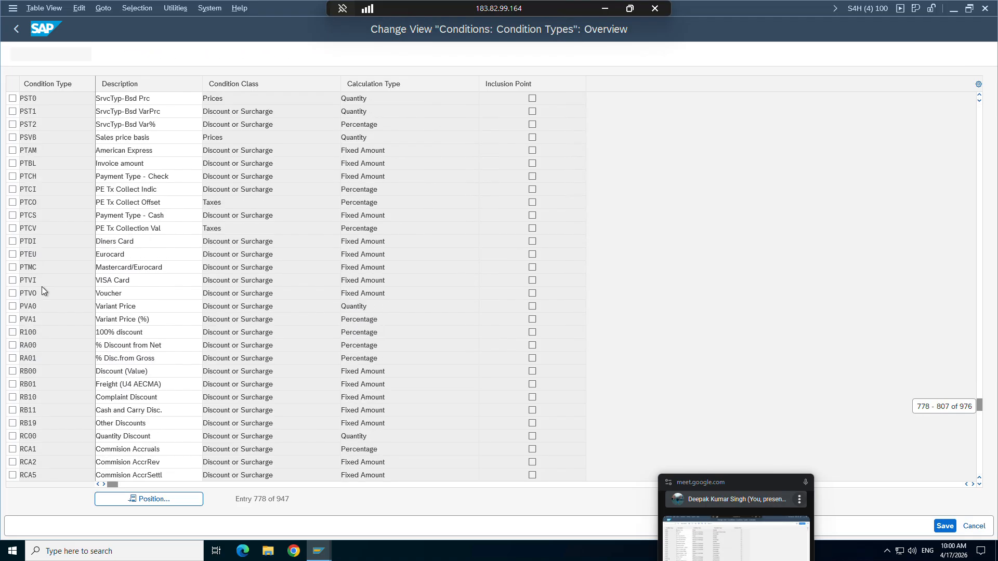
{"action": "scroll", "coordinate": [42, 286], "scroll_direction": "down", "scroll_amount": 3}
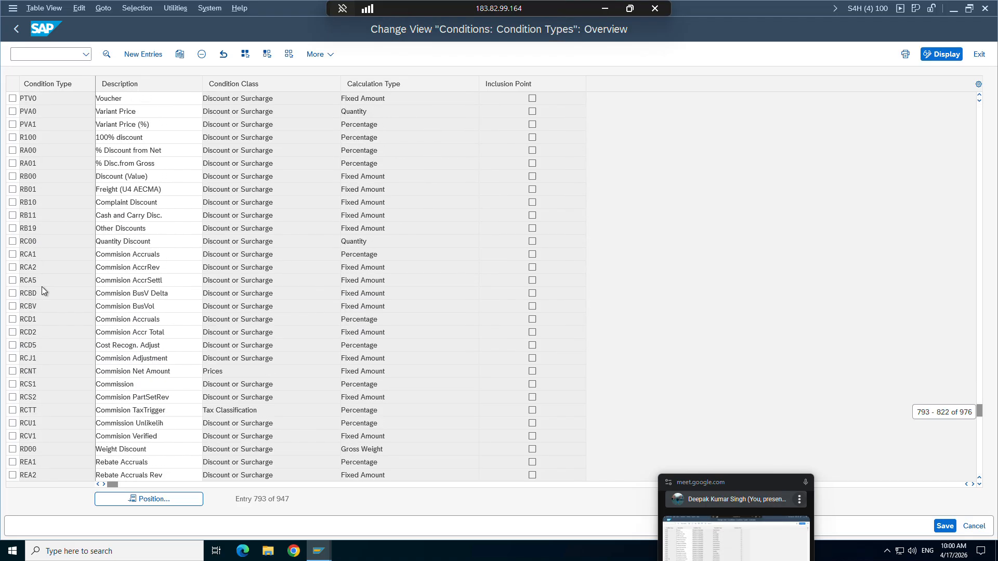
{"action": "scroll", "coordinate": [42, 287], "scroll_direction": "up", "scroll_amount": 6}
{"action": "scroll", "coordinate": [41, 286], "scroll_direction": "up", "scroll_amount": 5}
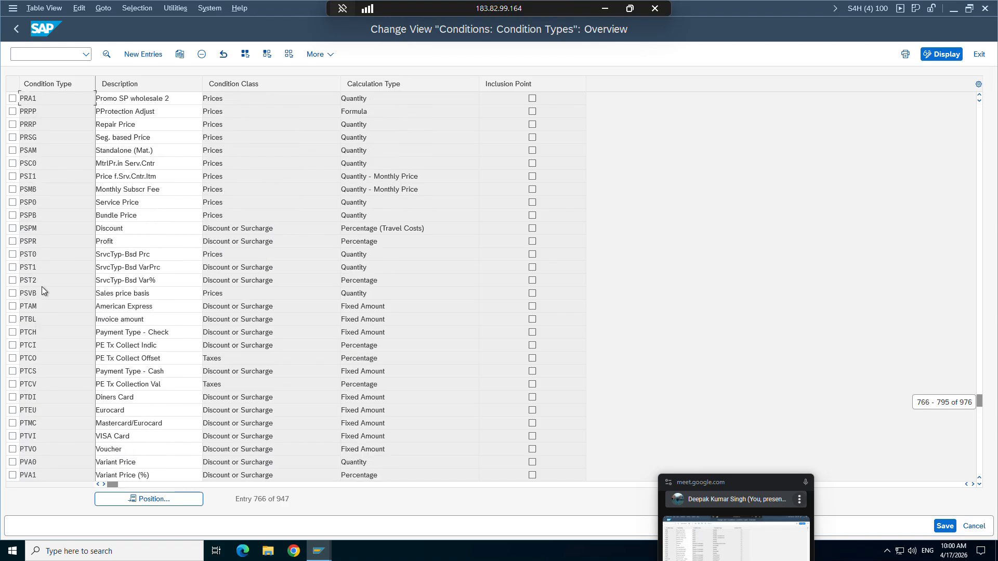
{"action": "scroll", "coordinate": [42, 286], "scroll_direction": "up", "scroll_amount": 2}
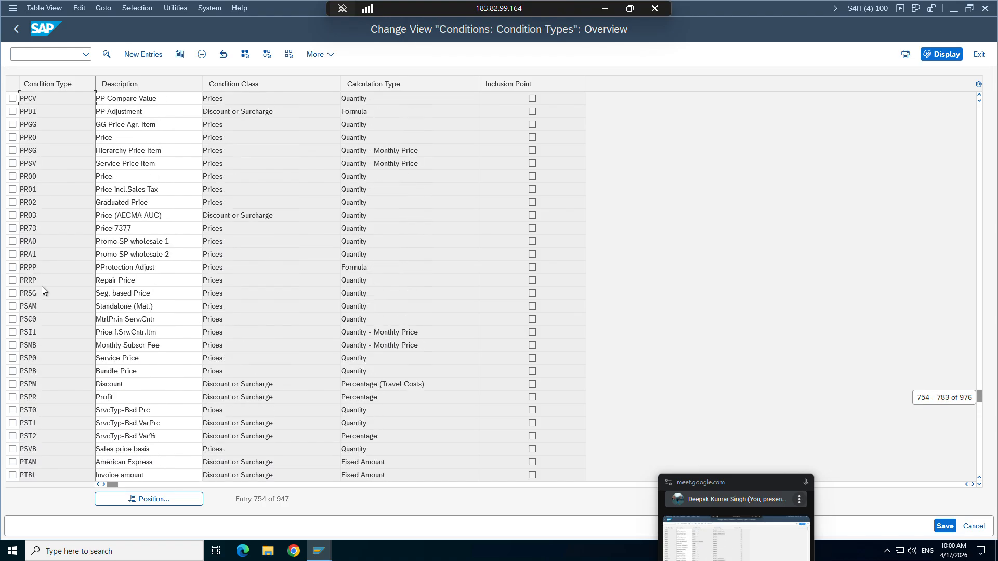
{"action": "scroll", "coordinate": [42, 286], "scroll_direction": "up", "scroll_amount": 5}
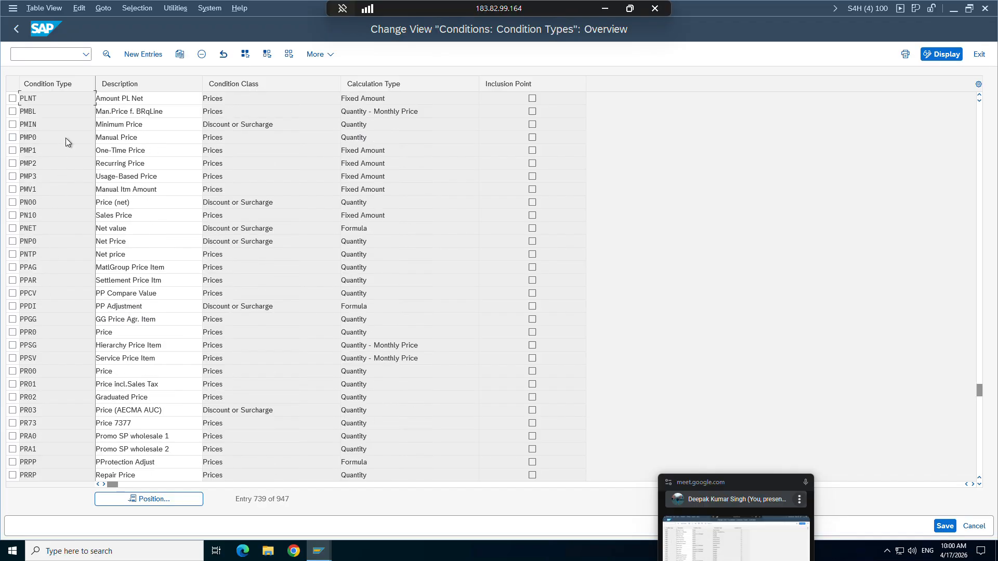
{"action": "double_click", "coordinate": [40, 138]}
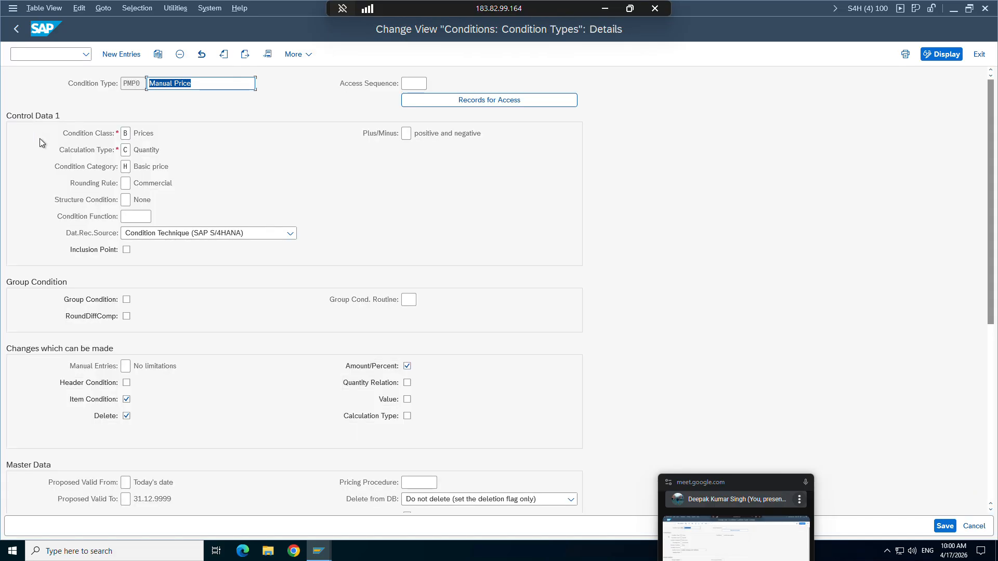
{"action": "left_click", "coordinate": [415, 84]}
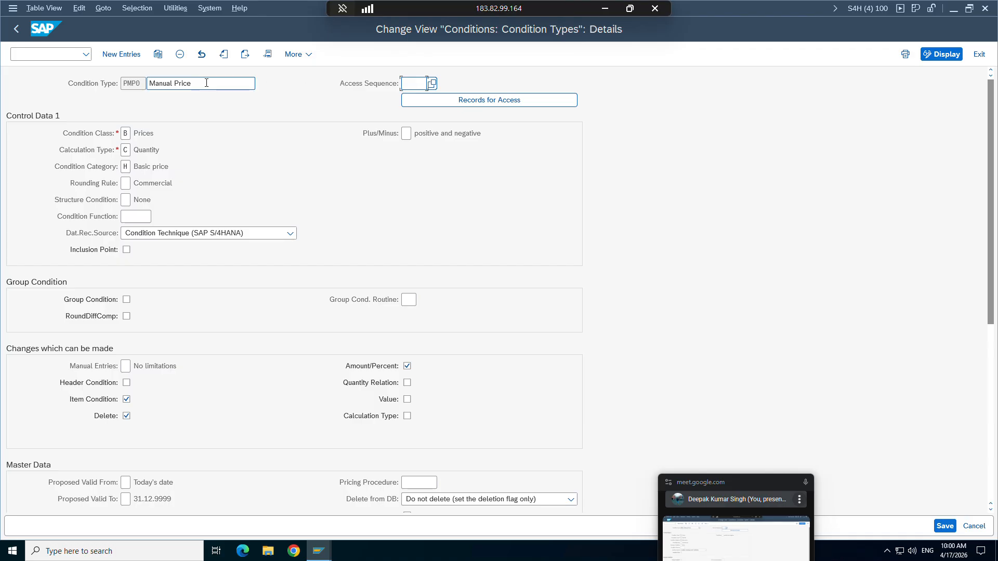
Copy condition type PMP0 as ZMP0 with the description "Manual Price_testing".
{"action": "left_click", "coordinate": [158, 54]}
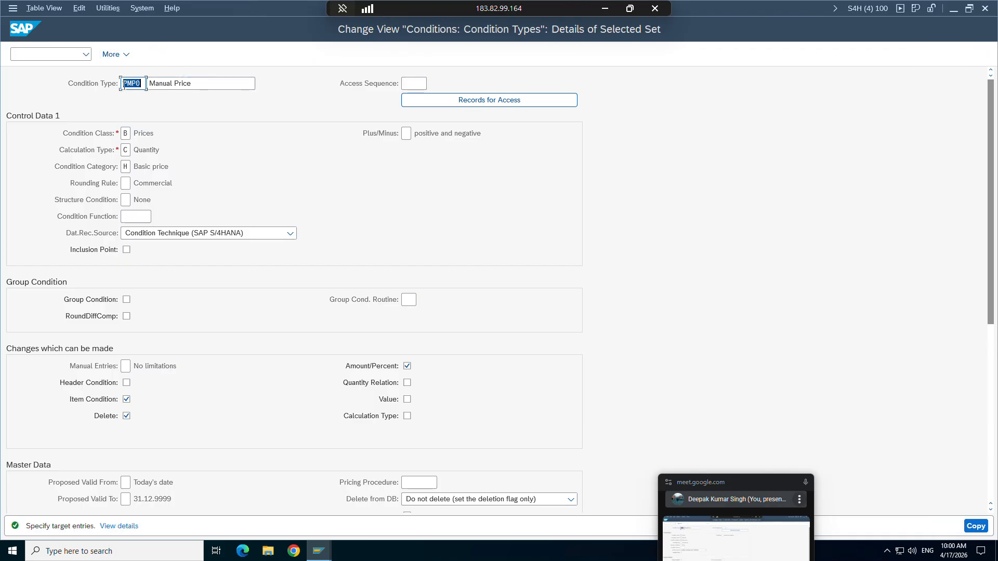
{"action": "left_click", "coordinate": [142, 85]}
{"action": "key", "text": "BackSpace"}
{"action": "type", "text": "Z"}
{"action": "left_click", "coordinate": [195, 86]}
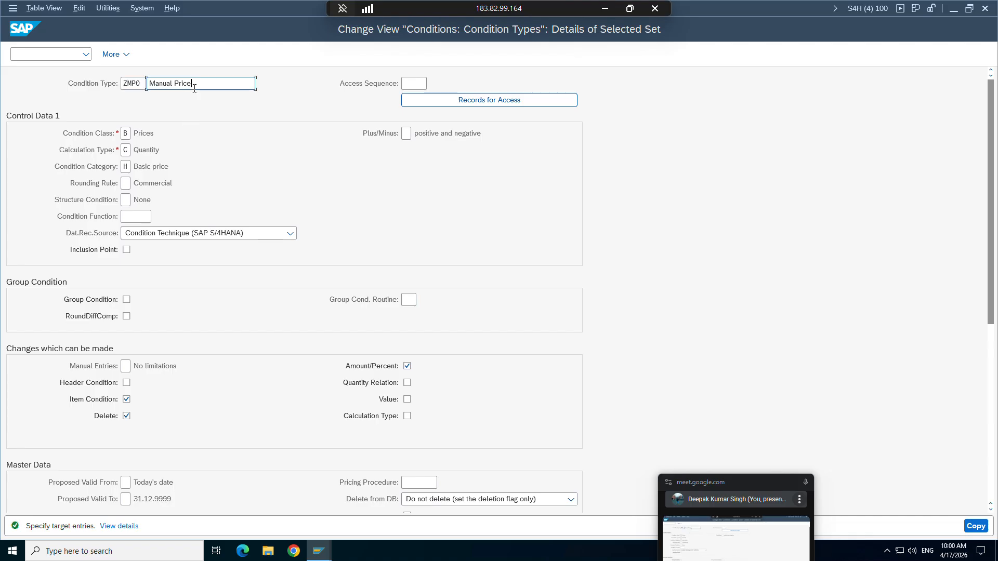
{"action": "type", "text": "testing"}
{"action": "key", "text": "Return"}
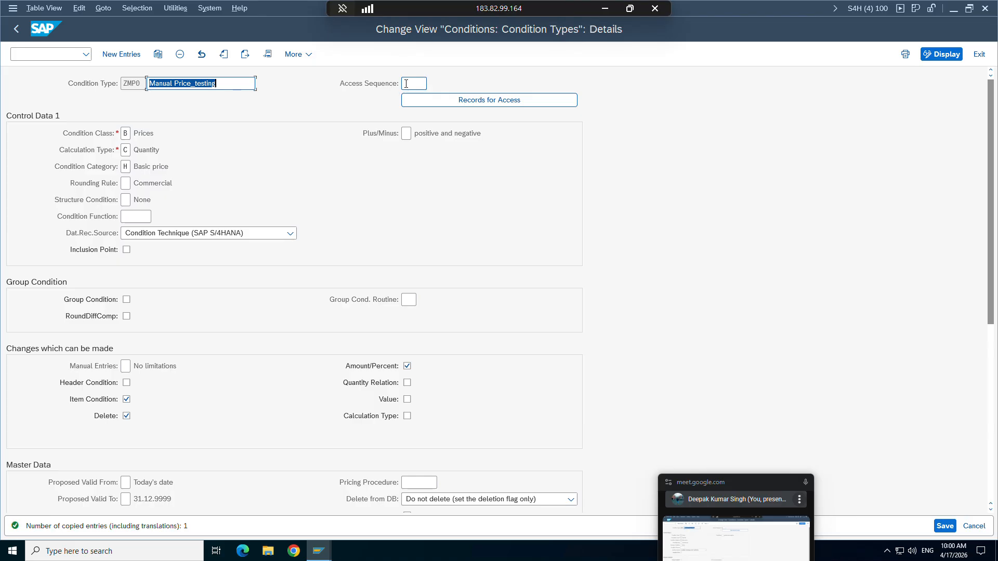
Save condition type ZMP0 under the proposed customizing request and exit to the SAP Easy Access screen.
{"action": "left_click", "coordinate": [427, 83]}
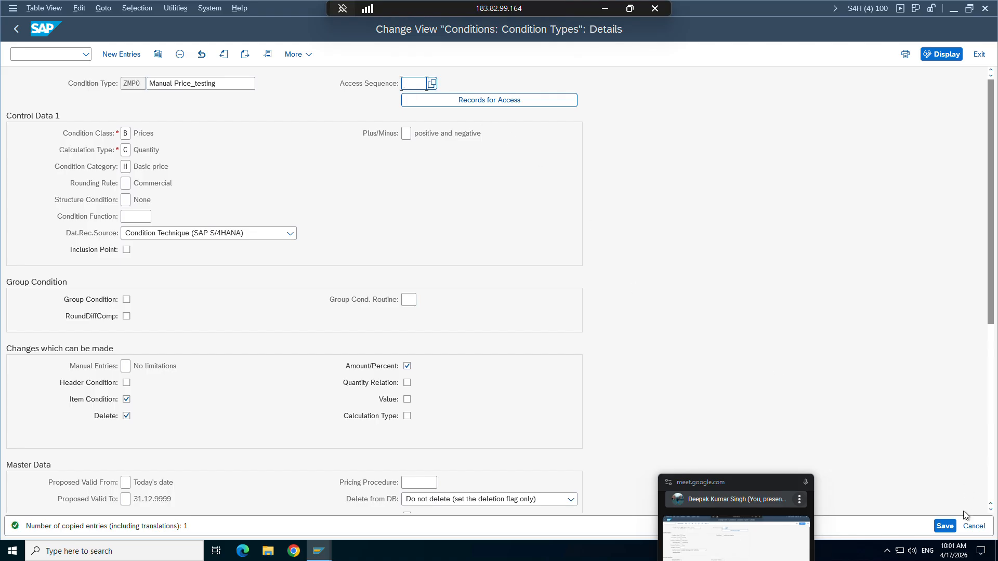
{"action": "left_click", "coordinate": [945, 526]}
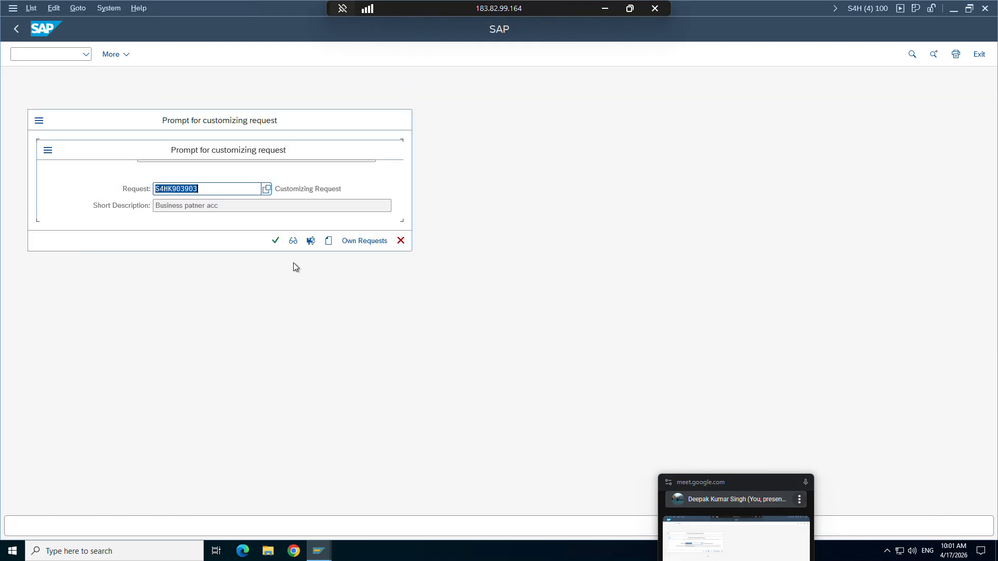
{"action": "left_click", "coordinate": [276, 241]}
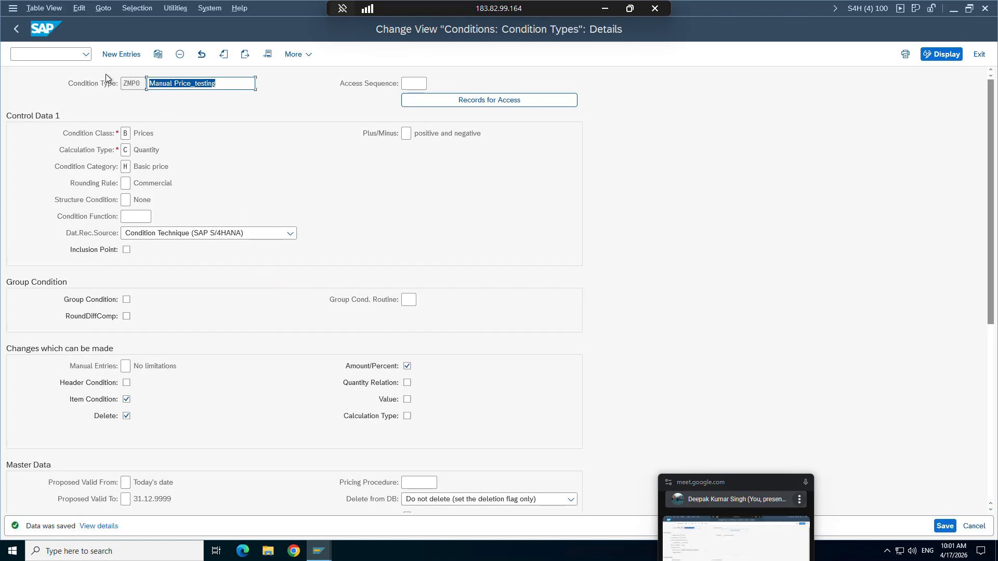
{"action": "left_click", "coordinate": [24, 55]}
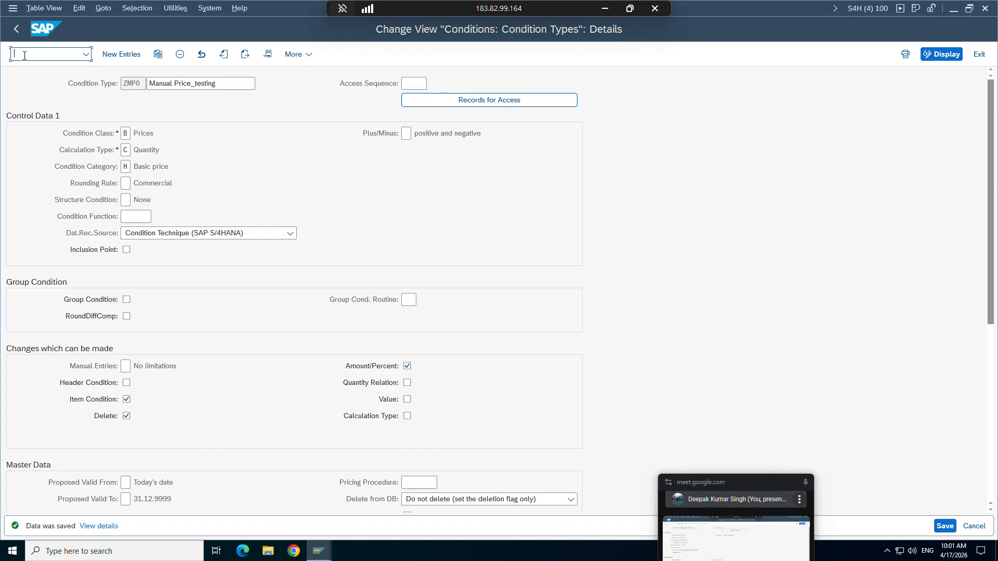
{"action": "type", "text": "n"}
{"action": "key", "text": "Return"}
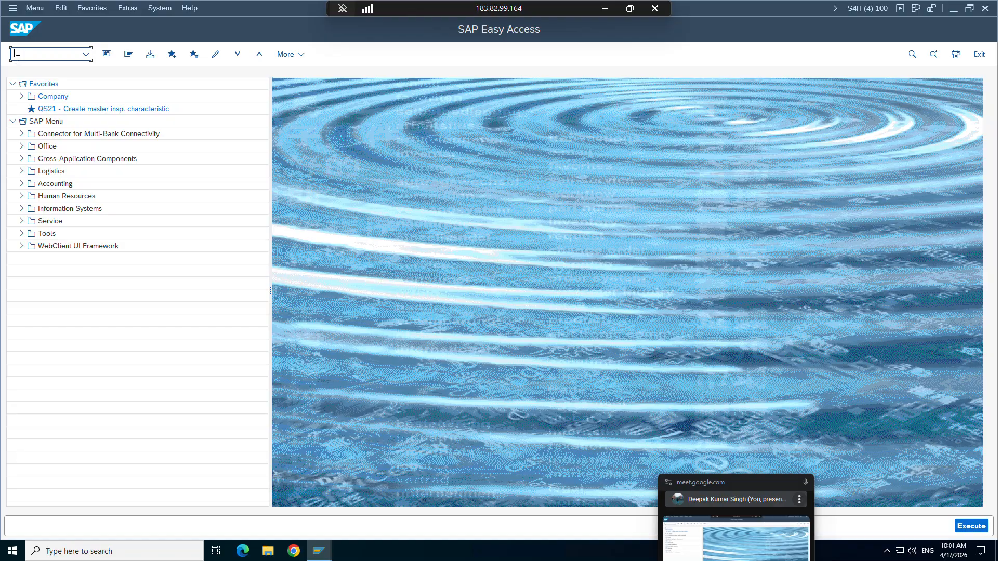
Switch to the Excel pricing sheet and check the pricing procedure name listed beside condition type ZPR0.
{"action": "left_click", "coordinate": [604, 8]}
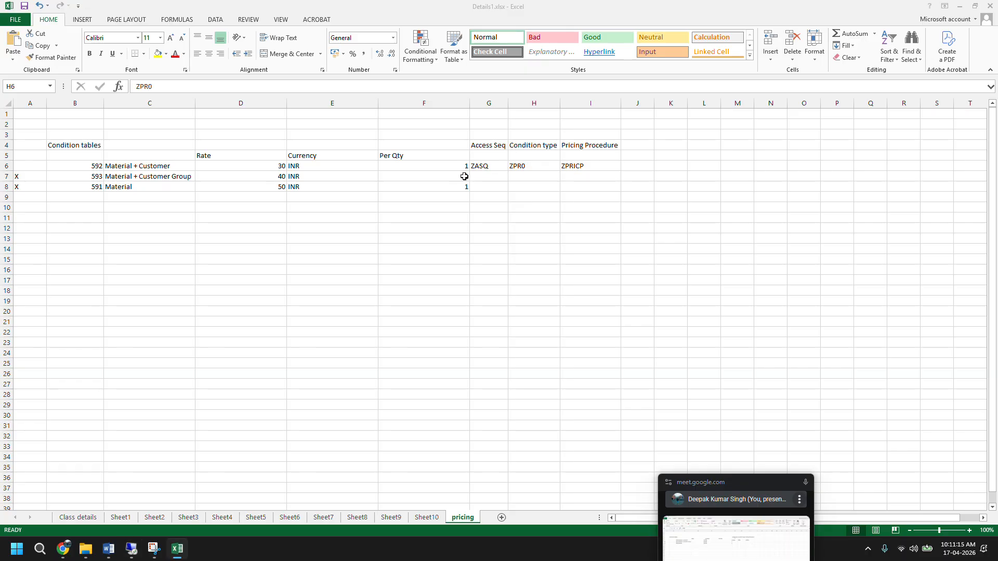
{"action": "left_click", "coordinate": [574, 165]}
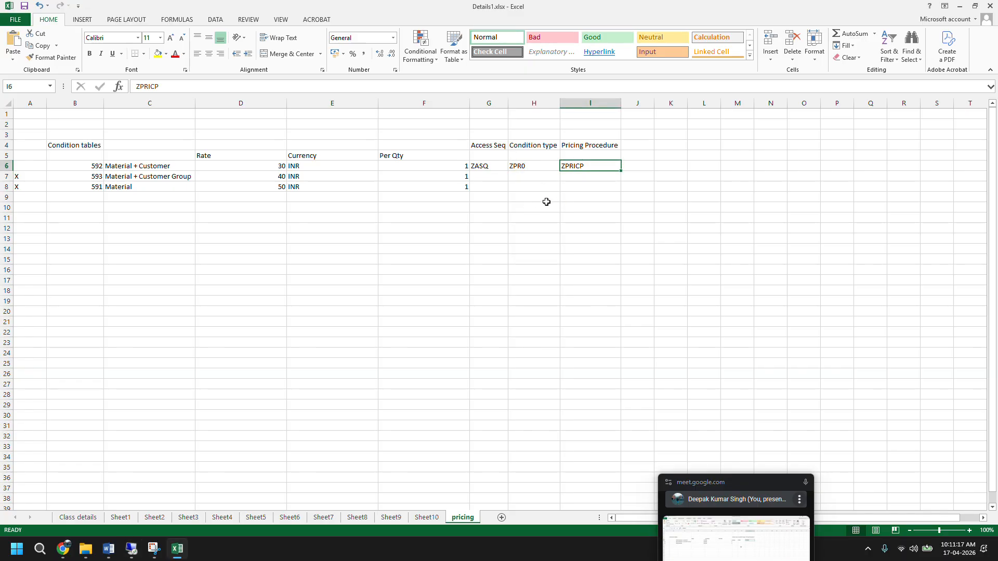
Copy condition type ZPR0 into cell J6 beside the pricing procedure and enter ZMP0 in the cell beneath it.
{"action": "left_click", "coordinate": [538, 165]}
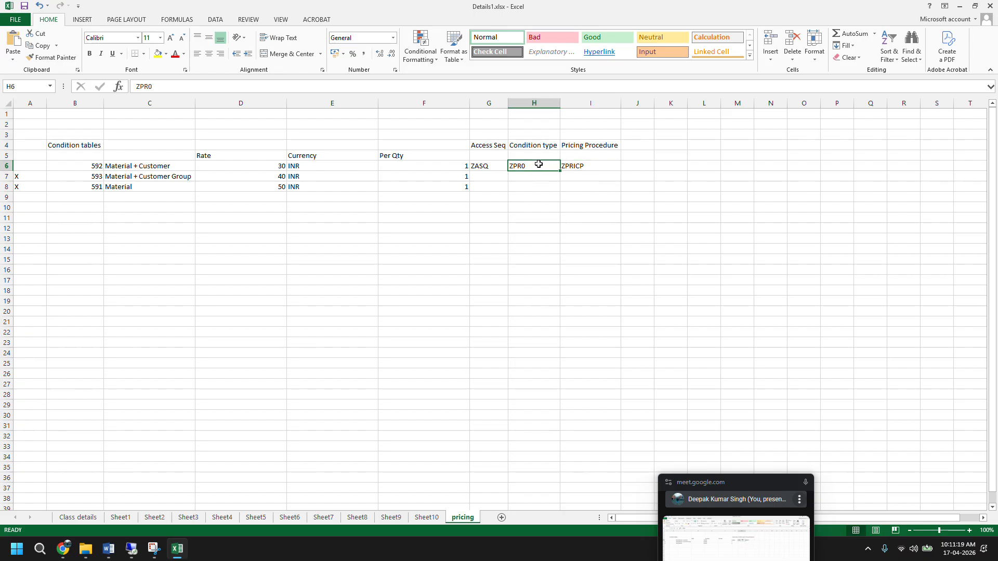
{"action": "key", "text": "ctrl+c"}
{"action": "left_click", "coordinate": [638, 168]}
{"action": "key", "text": "ctrl+v"}
{"action": "left_click", "coordinate": [631, 199]}
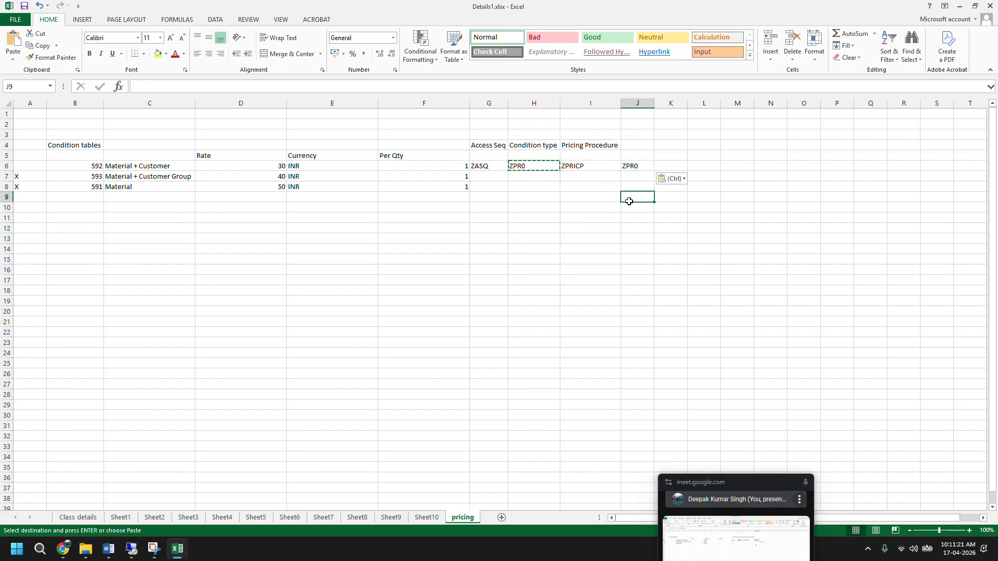
{"action": "key", "text": "Escape"}
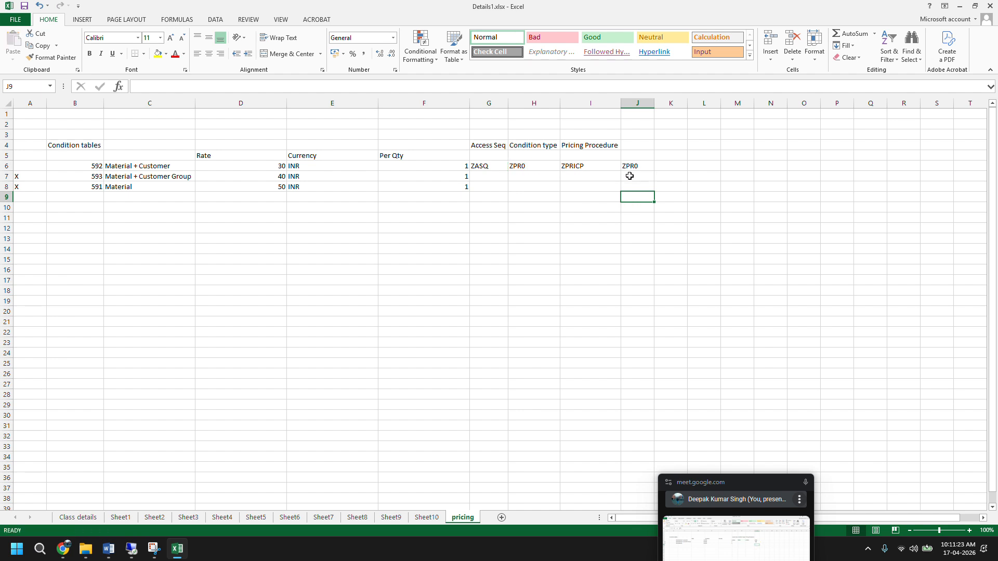
{"action": "left_click", "coordinate": [630, 175]}
{"action": "type", "text": "ZMP0"}
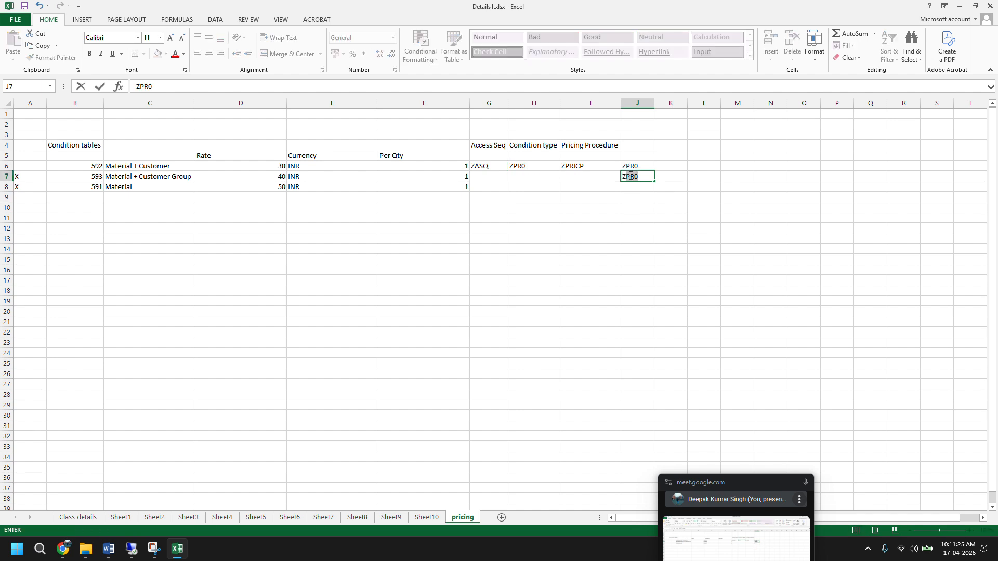
{"action": "key", "text": "Return"}
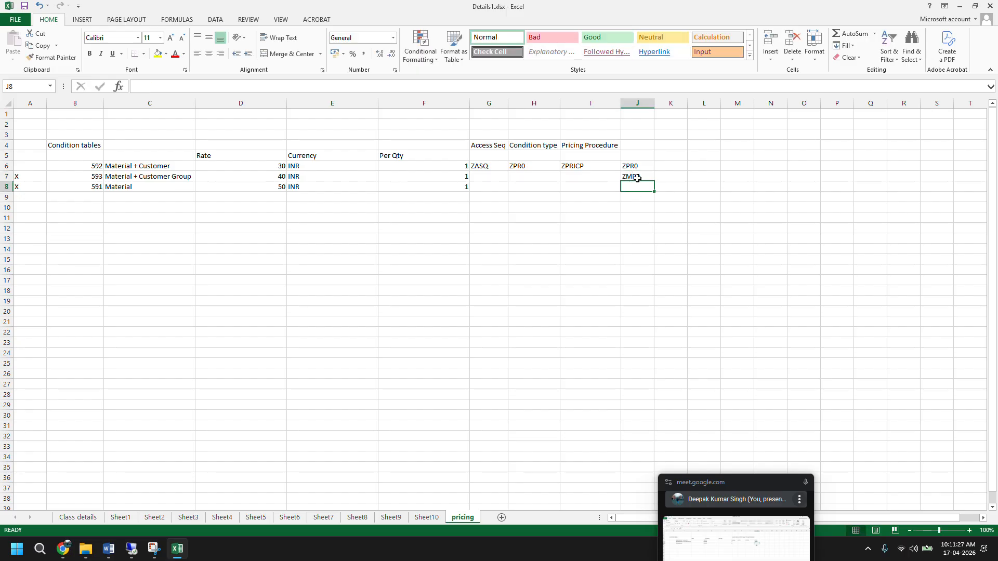
Label ZPR0 as AUTOMATIC and ZMP0 as MANUAL in column K, and fit the column width to the text.
{"action": "left_click", "coordinate": [611, 167]}
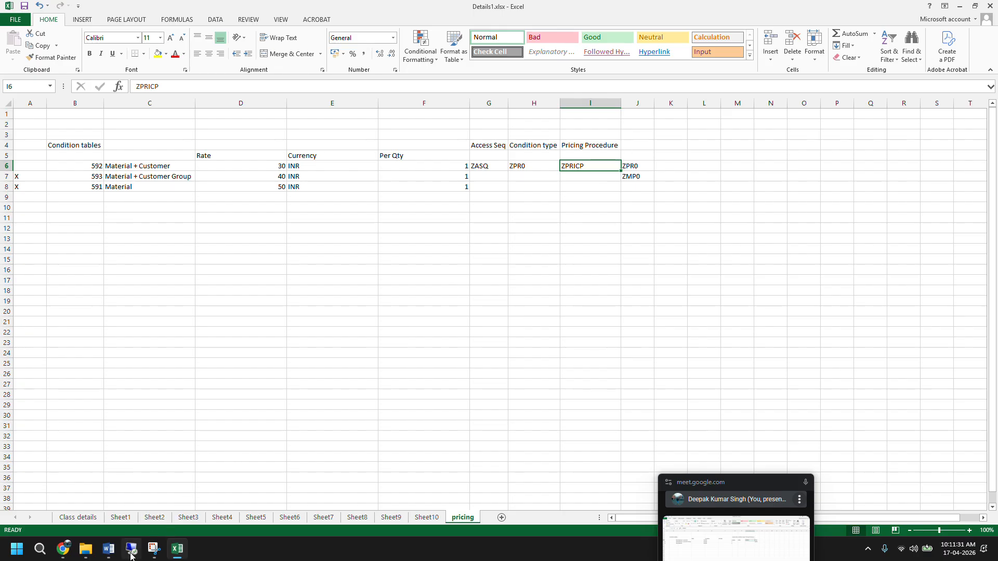
{"action": "mouse_move", "coordinate": [132, 552]}
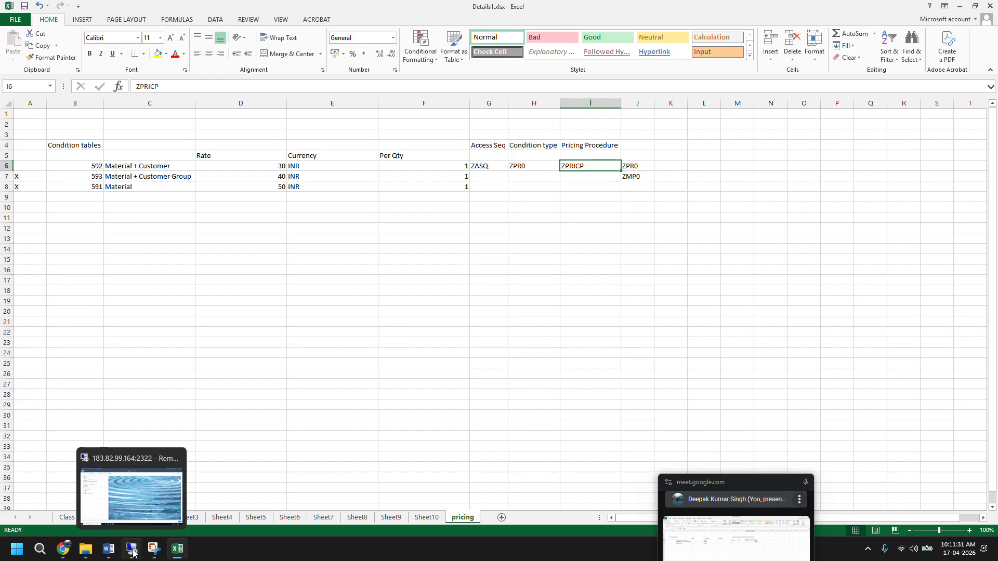
{"action": "left_click", "coordinate": [667, 164]}
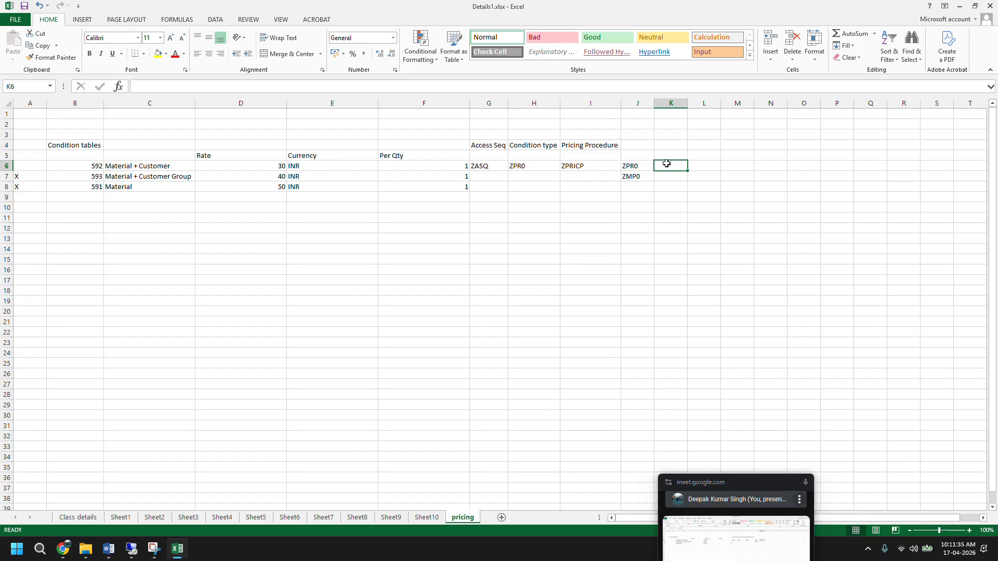
{"action": "type", "text": "AUTO"}
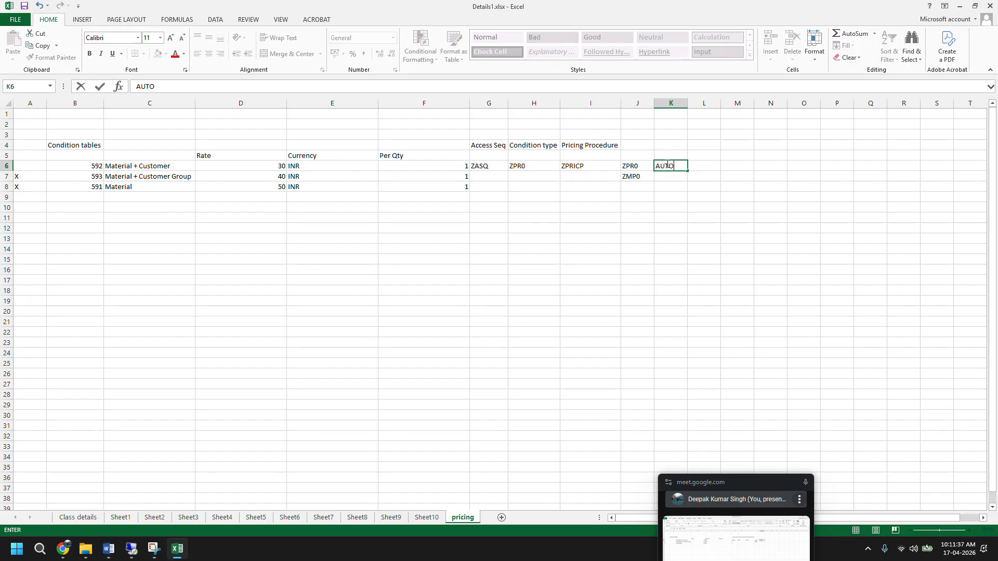
{"action": "type", "text": "MATIC"}
{"action": "key", "text": "Return"}
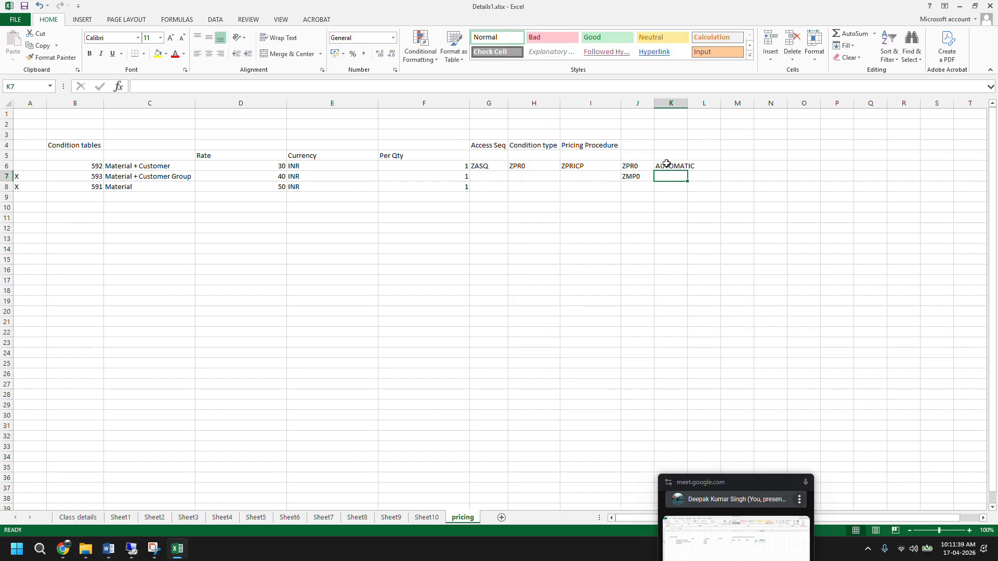
{"action": "type", "text": "MANUAL"}
{"action": "key", "text": "Return"}
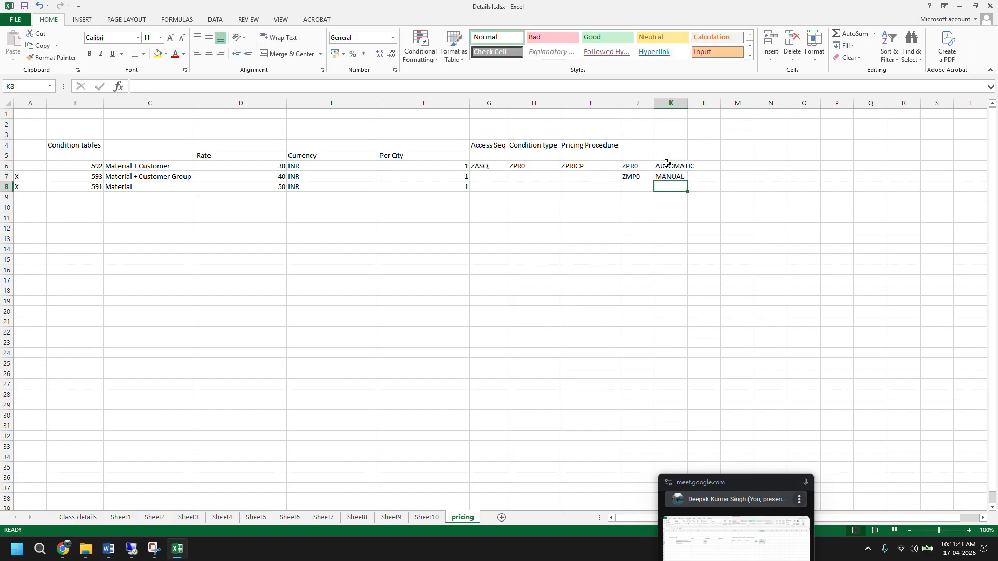
{"action": "double_click", "coordinate": [687, 103]}
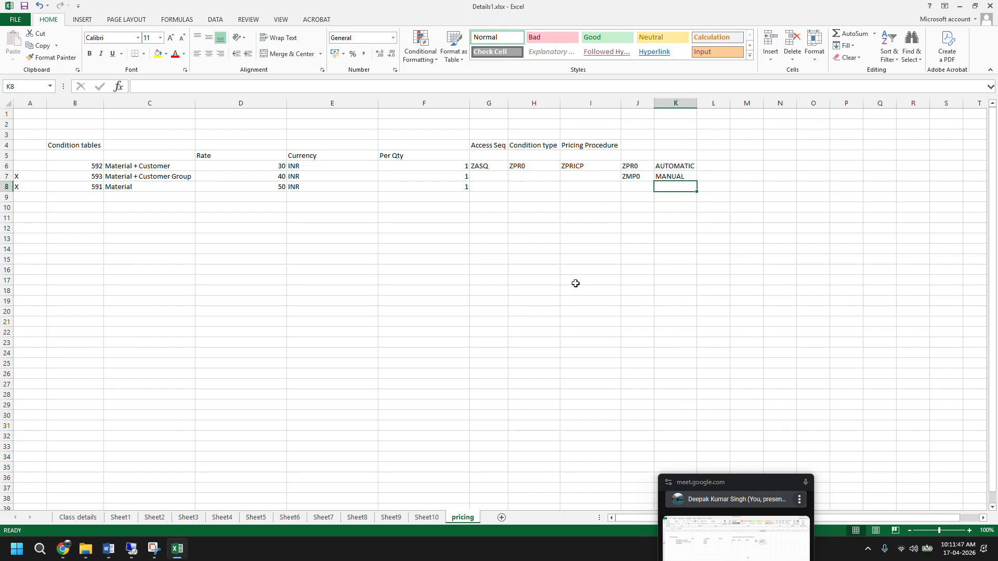
{"action": "left_click", "coordinate": [635, 177]}
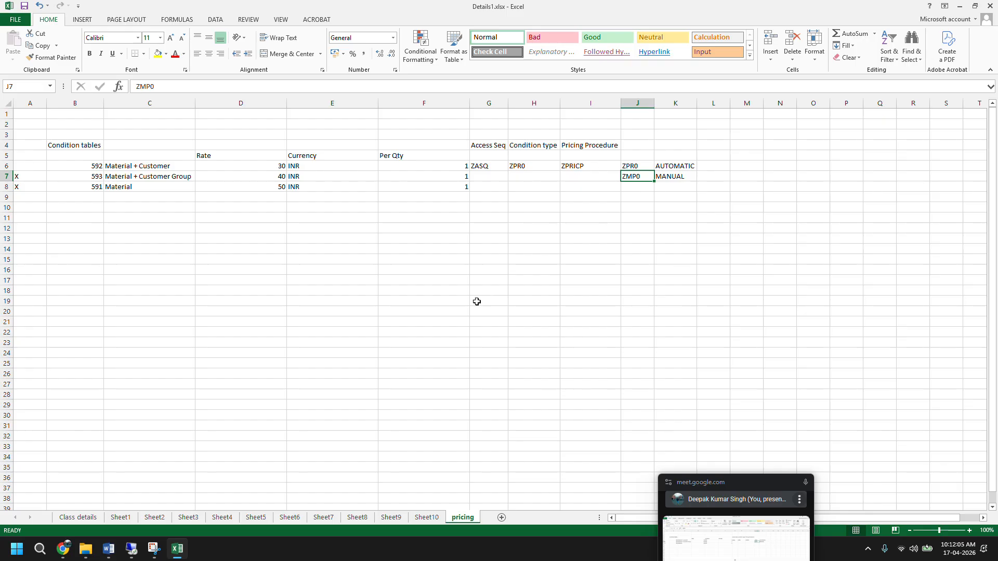
Switch to the SAP SD study material in Word and review the steps for defining condition types and defining and assigning the pricing procedure.
{"action": "left_click", "coordinate": [108, 549]}
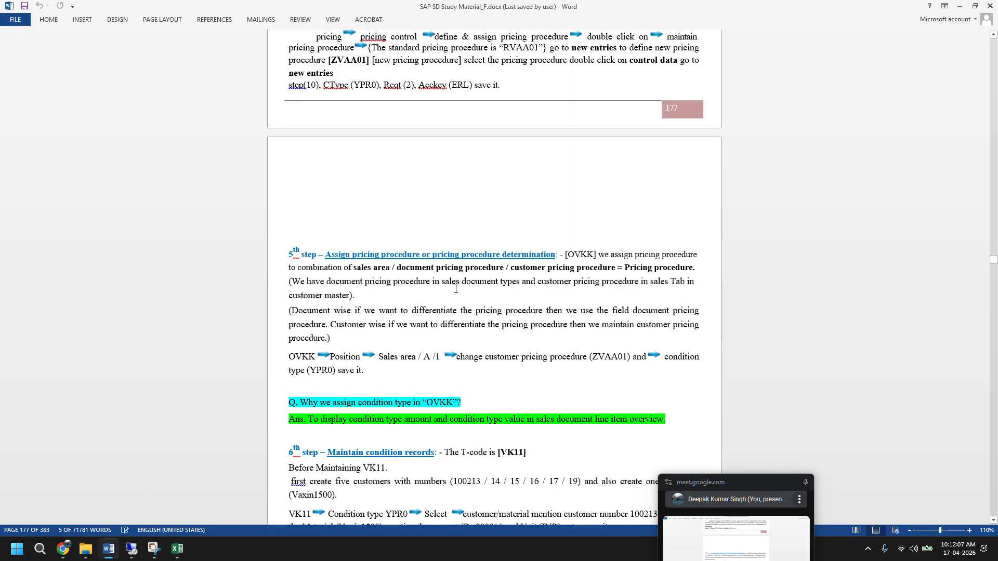
{"action": "scroll", "coordinate": [456, 289], "scroll_direction": "up", "scroll_amount": 3}
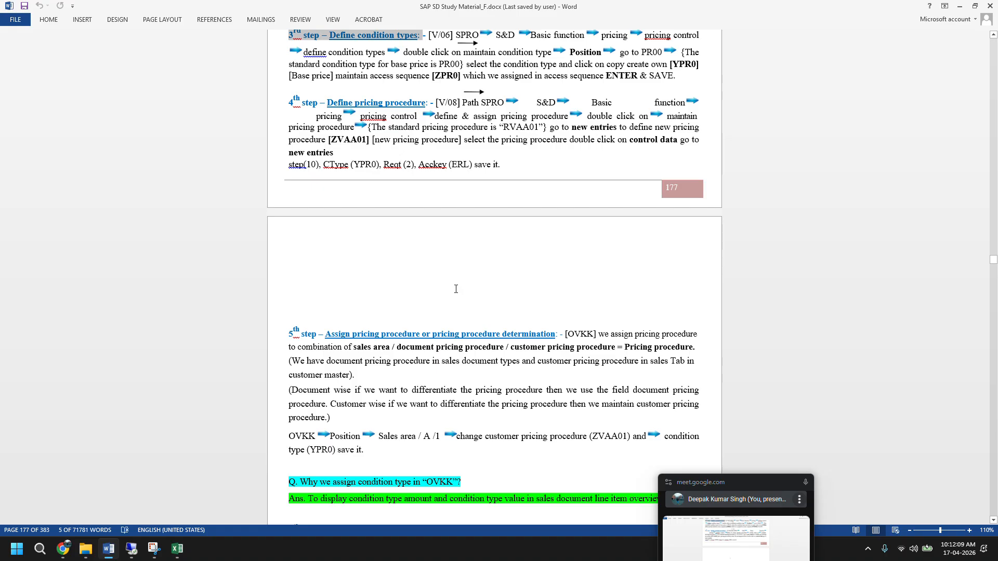
{"action": "scroll", "coordinate": [456, 289], "scroll_direction": "up", "scroll_amount": 4}
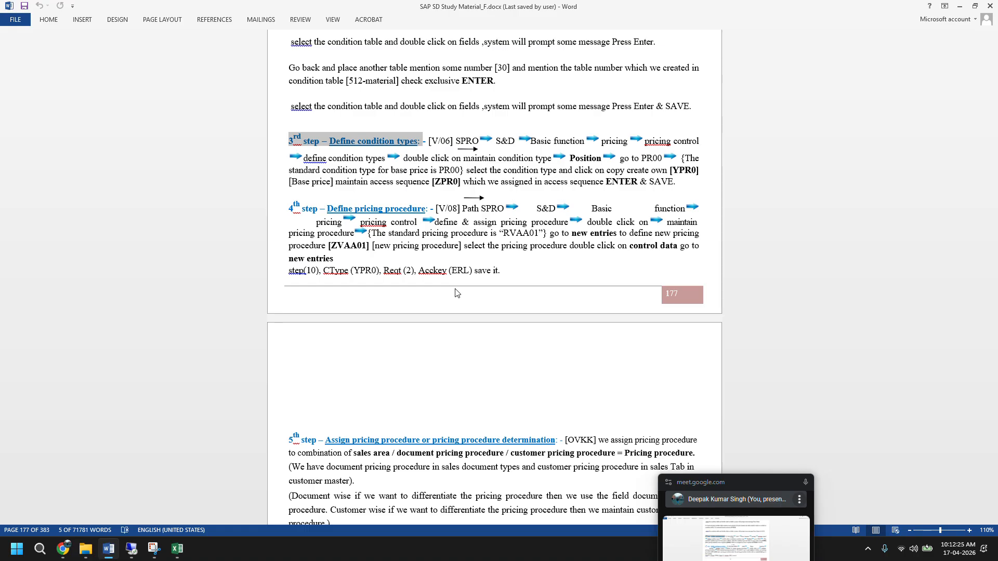
{"action": "scroll", "coordinate": [456, 292], "scroll_direction": "up", "scroll_amount": 1}
{"action": "scroll", "coordinate": [455, 289], "scroll_direction": "up", "scroll_amount": 1}
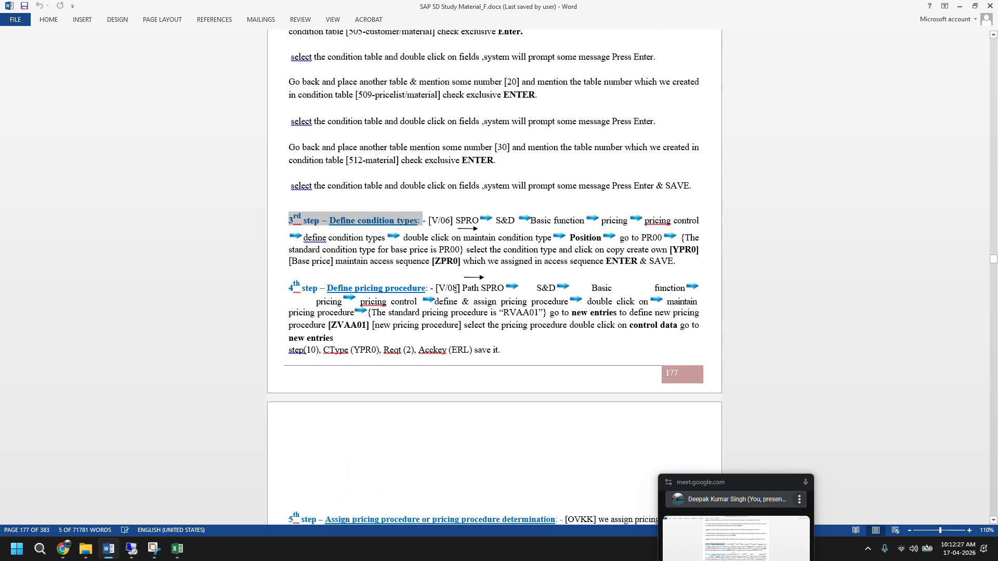
{"action": "scroll", "coordinate": [456, 290], "scroll_direction": "up", "scroll_amount": 1}
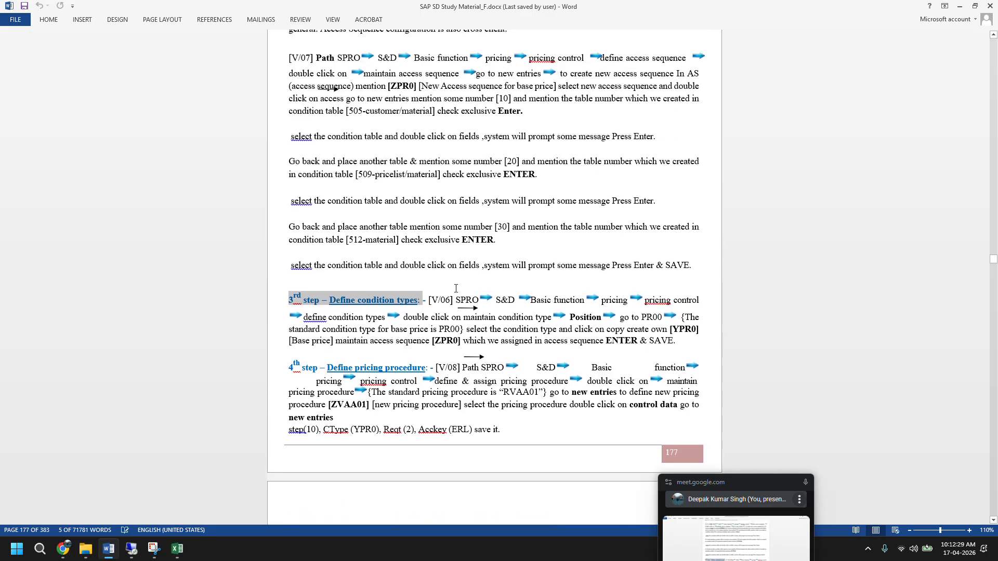
{"action": "scroll", "coordinate": [456, 289], "scroll_direction": "down", "scroll_amount": 2}
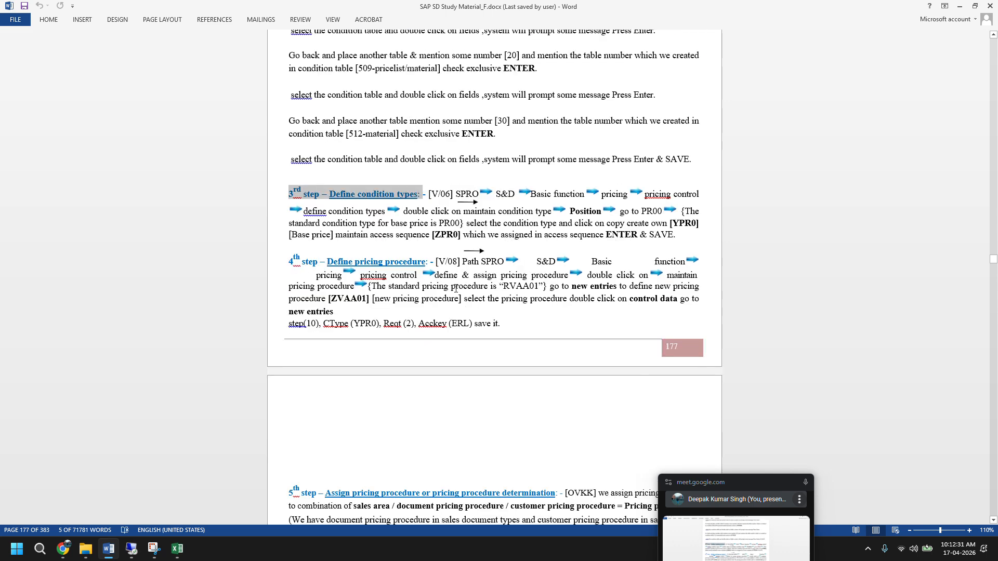
{"action": "scroll", "coordinate": [456, 290], "scroll_direction": "down", "scroll_amount": 2}
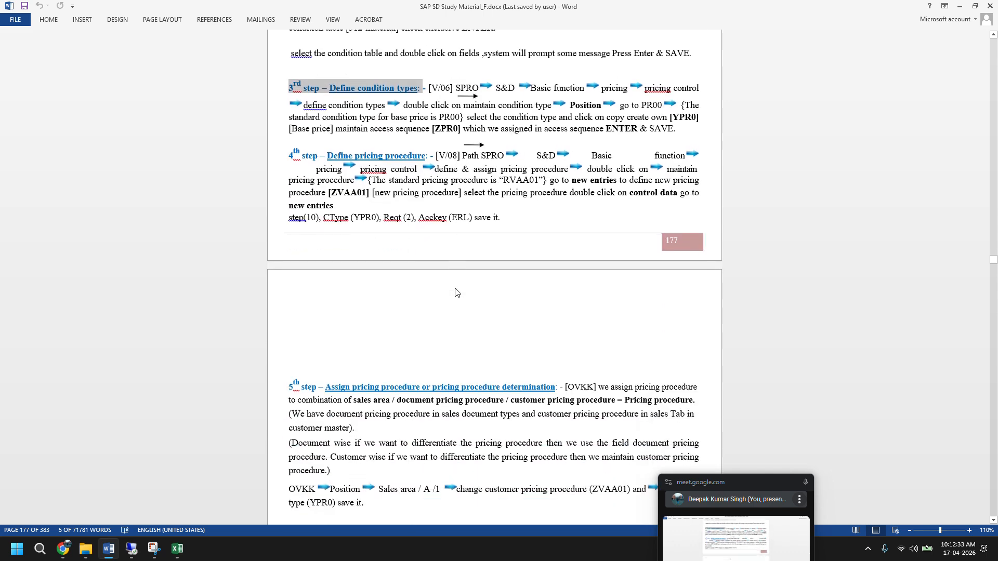
{"action": "scroll", "coordinate": [455, 292], "scroll_direction": "down", "scroll_amount": 1}
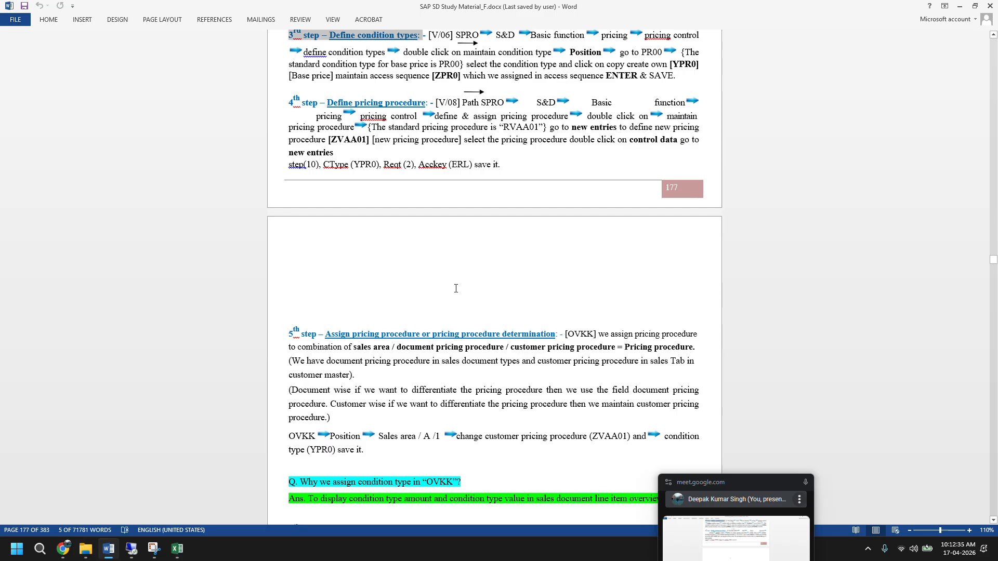
{"action": "scroll", "coordinate": [456, 288], "scroll_direction": "down", "scroll_amount": 1}
{"action": "scroll", "coordinate": [456, 290], "scroll_direction": "down", "scroll_amount": 1}
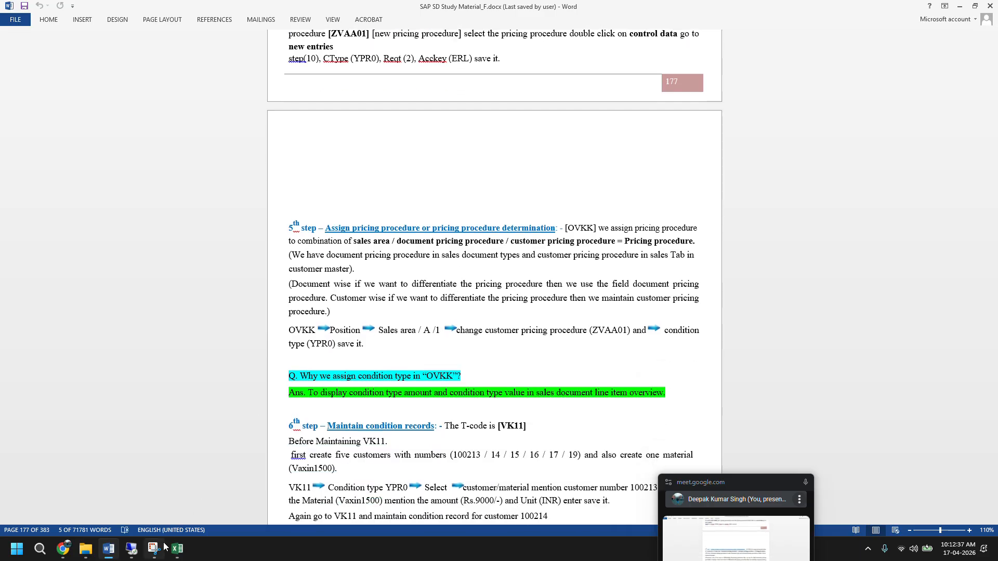
Switch to the Excel pricing sheet and review the access sequence, condition type and pricing procedure entries in row 6.
{"action": "left_click", "coordinate": [185, 552]}
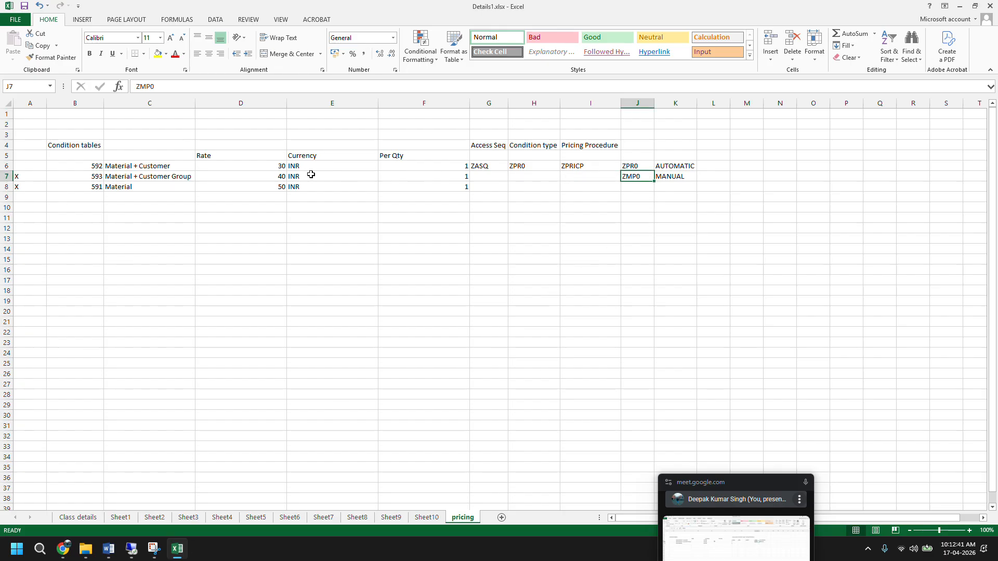
{"action": "left_click", "coordinate": [516, 170]}
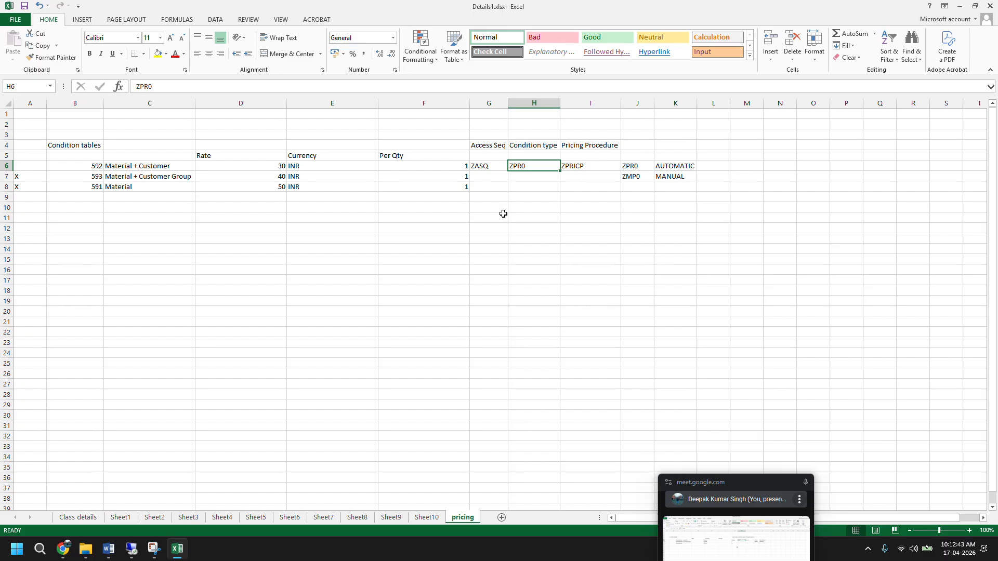
{"action": "left_click", "coordinate": [494, 165]}
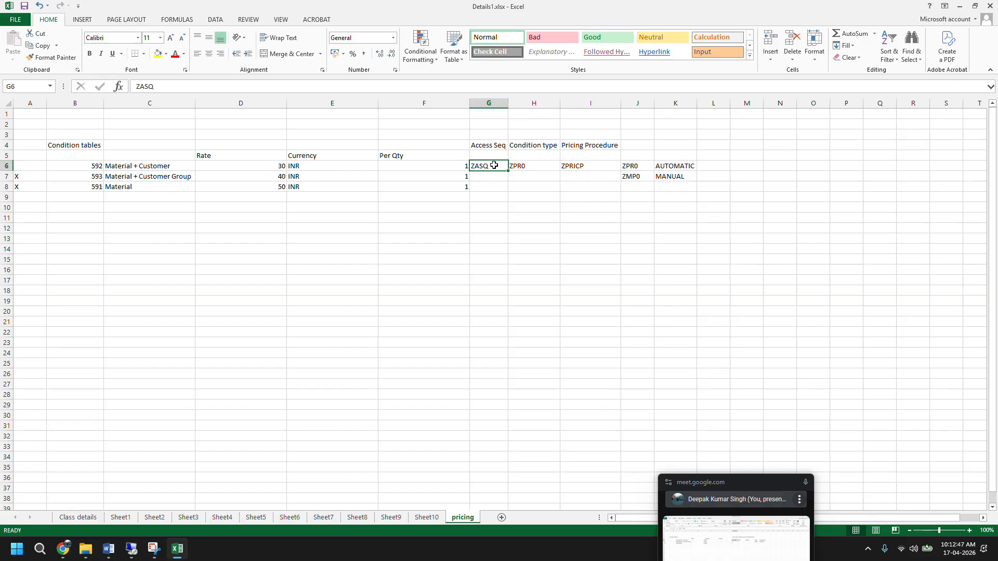
{"action": "left_click", "coordinate": [570, 165]}
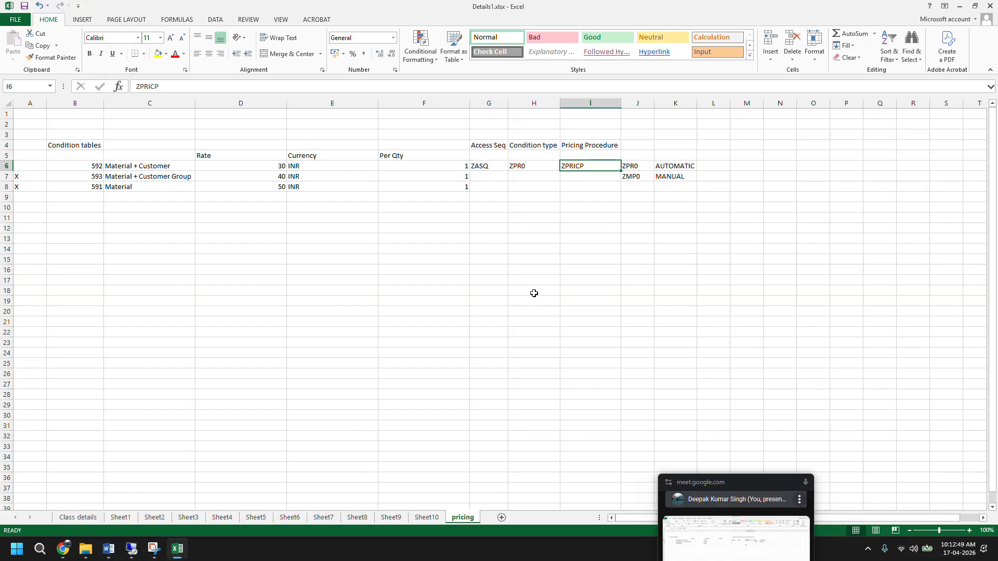
{"action": "left_click", "coordinate": [522, 166]}
{"action": "left_click", "coordinate": [579, 165]}
Switch to the SAP remote session, run transaction V/08 and open the control data of pricing procedure ZPRICP.
{"action": "left_click", "coordinate": [134, 550]}
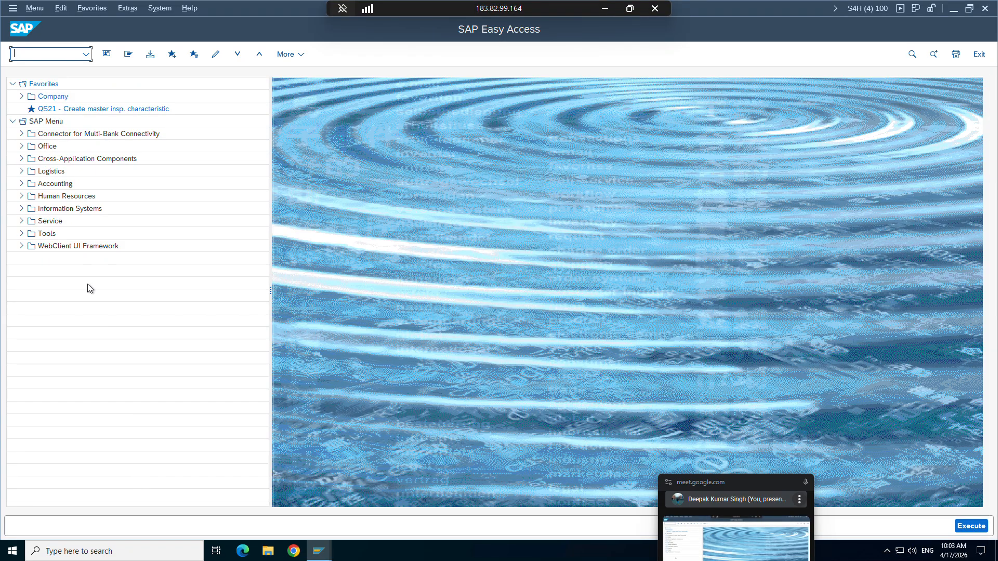
{"action": "type", "text": "v/08"}
{"action": "key", "text": "Return"}
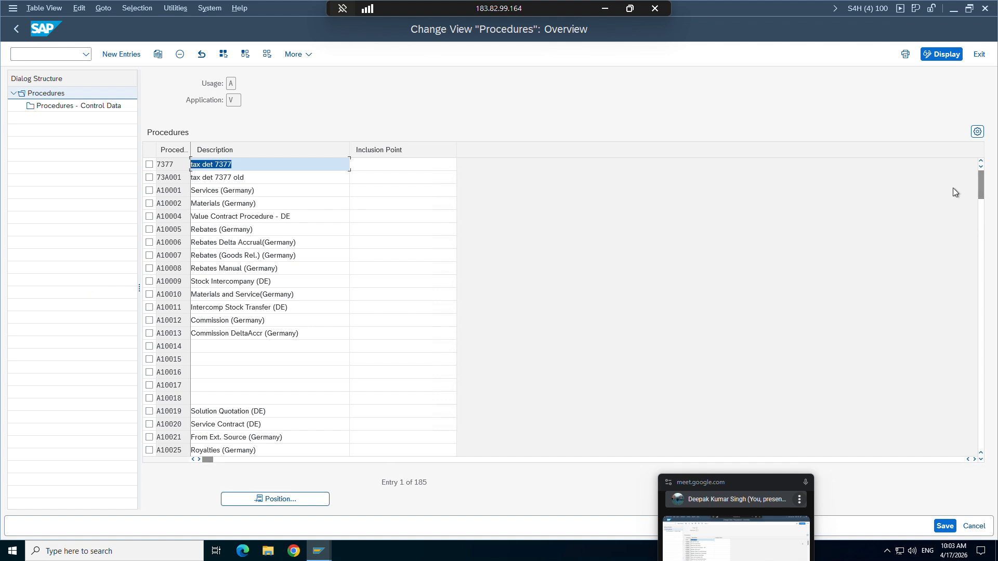
{"action": "left_click_drag", "start_coordinate": [981, 187], "coordinate": [971, 433]}
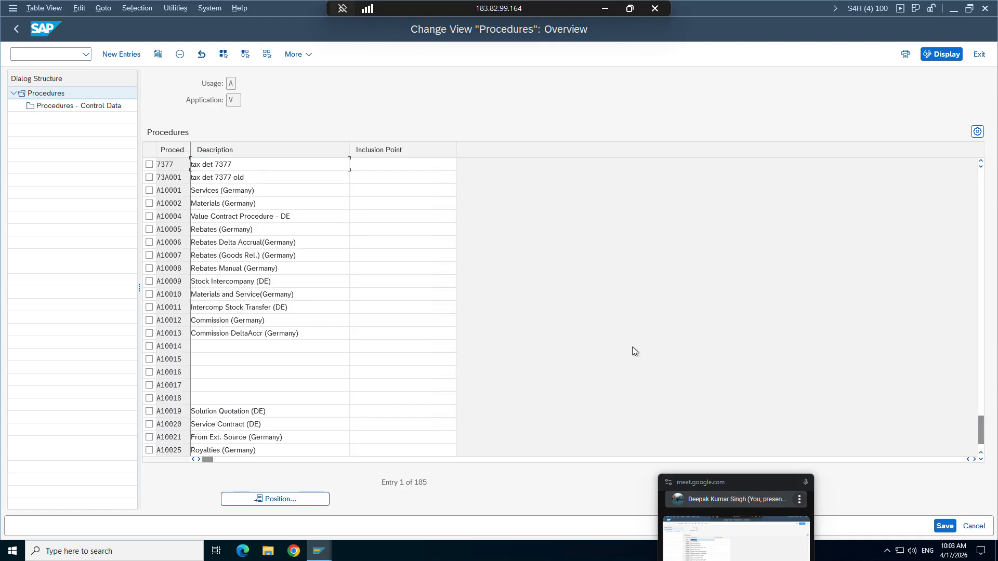
{"action": "left_click", "coordinate": [149, 203]}
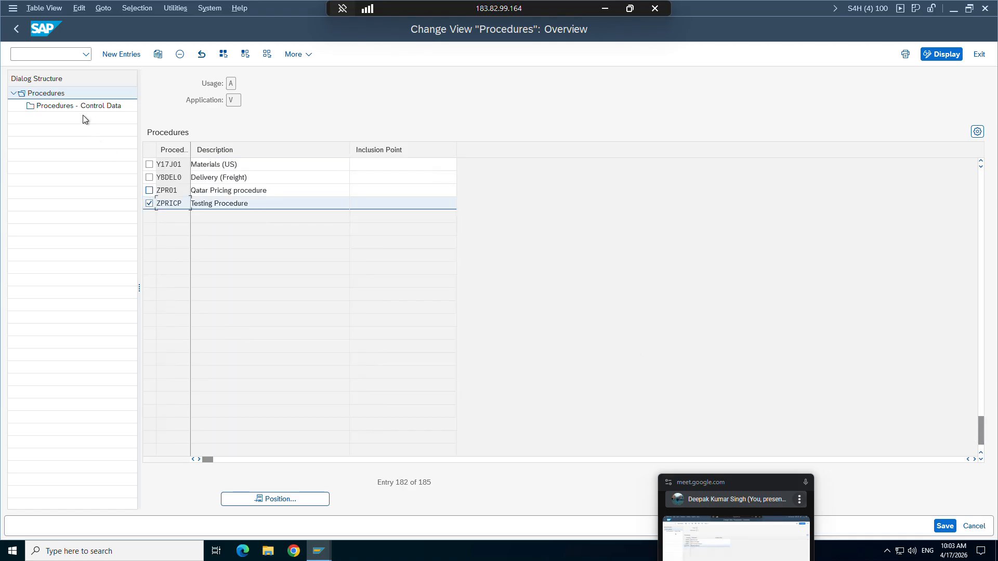
{"action": "double_click", "coordinate": [75, 107]}
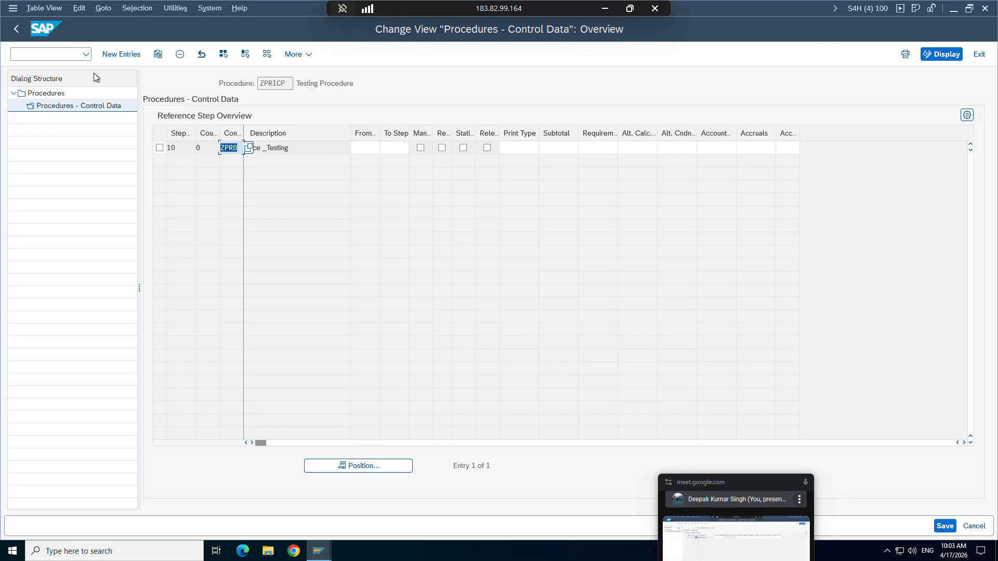
Add a new control data entry to procedure ZPRICP with step 5 and condition type ZMP0.
{"action": "left_click", "coordinate": [86, 54]}
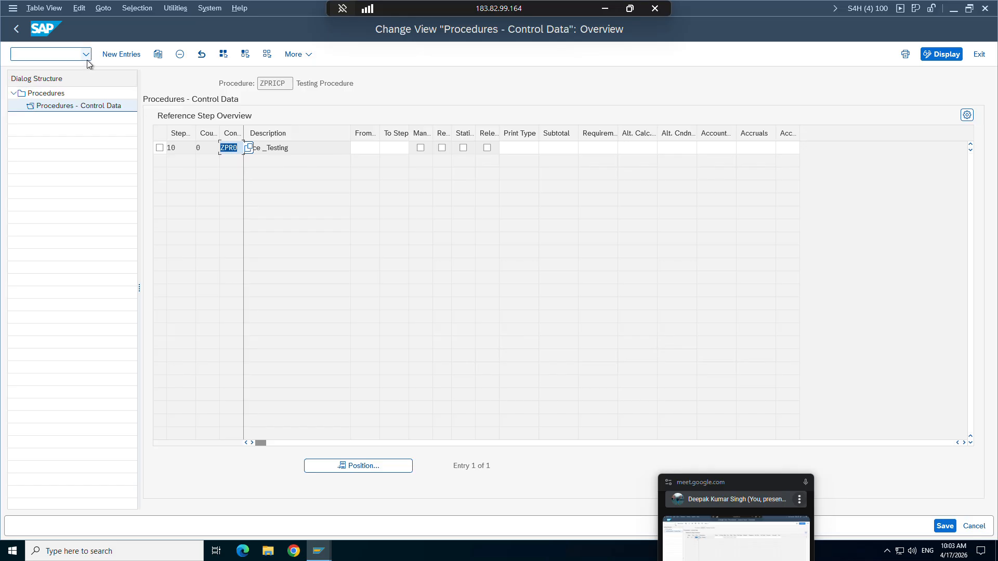
{"action": "left_click", "coordinate": [259, 196]}
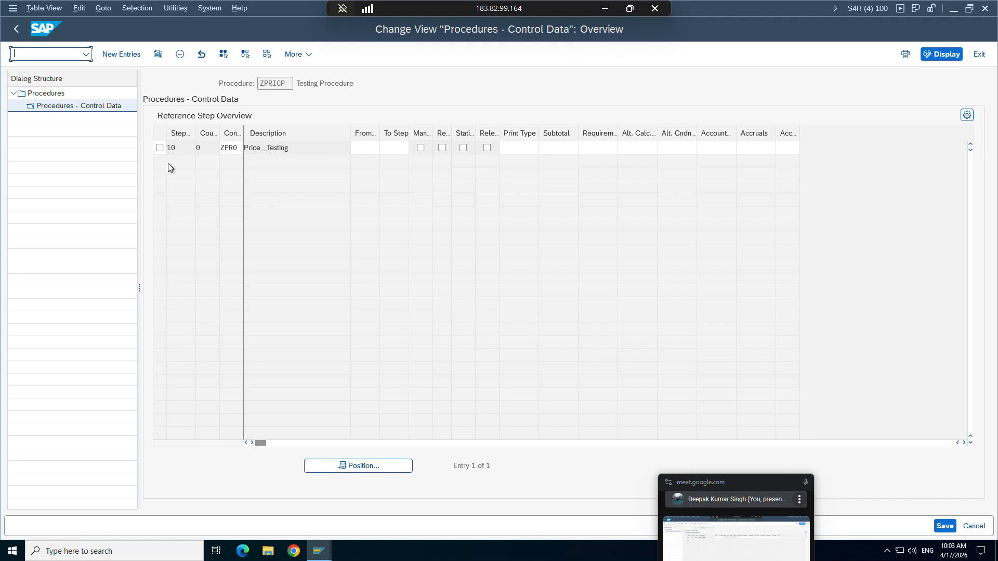
{"action": "left_click", "coordinate": [129, 57]}
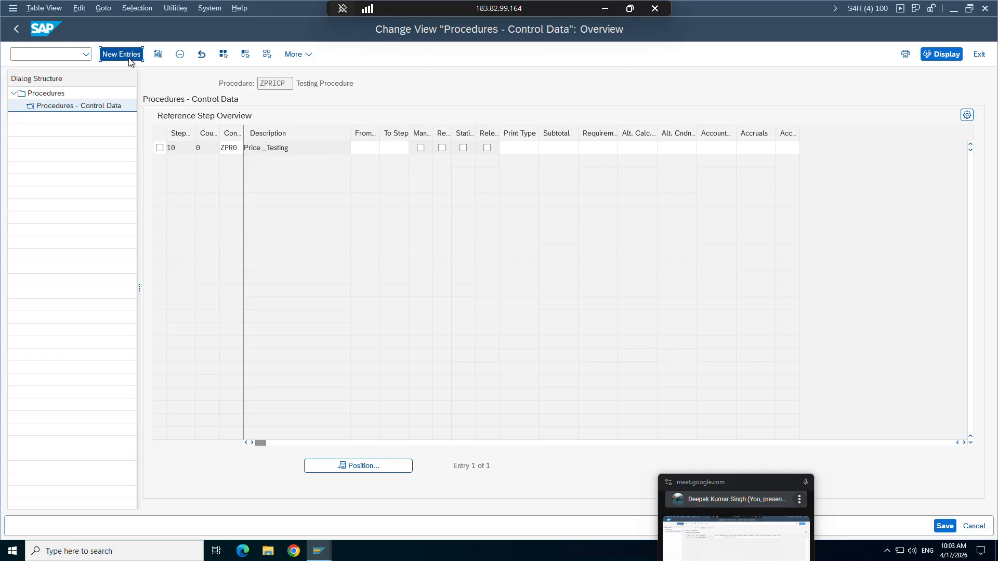
{"action": "left_click", "coordinate": [178, 151]}
{"action": "key", "text": "F5"}
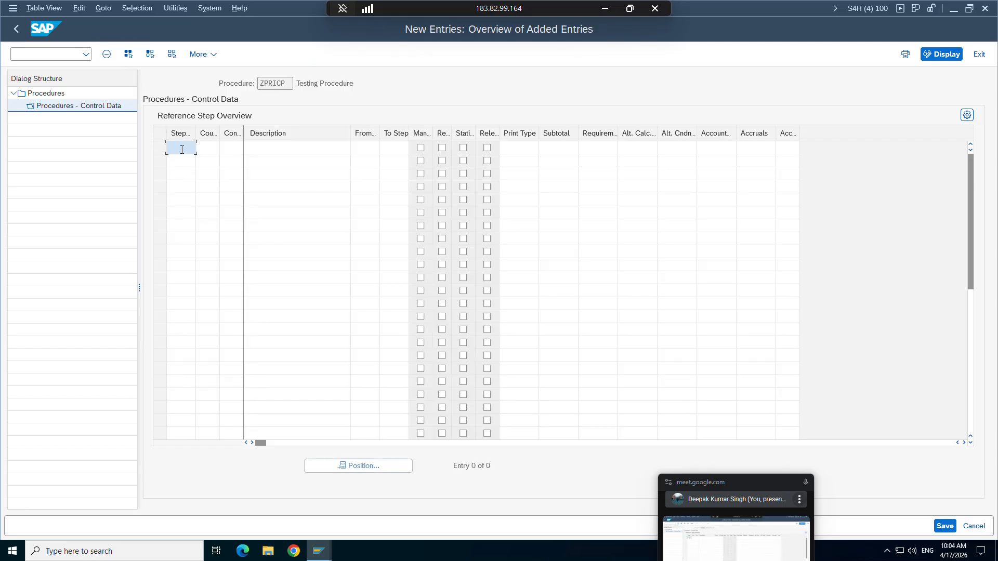
{"action": "left_click", "coordinate": [237, 150]}
{"action": "type", "text": "ZMP0"}
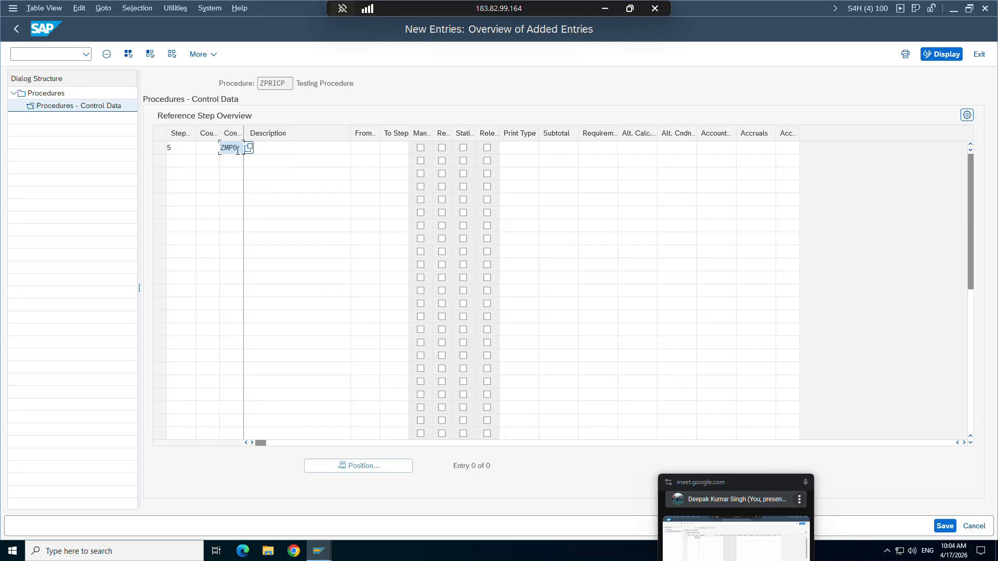
{"action": "key", "text": "Return"}
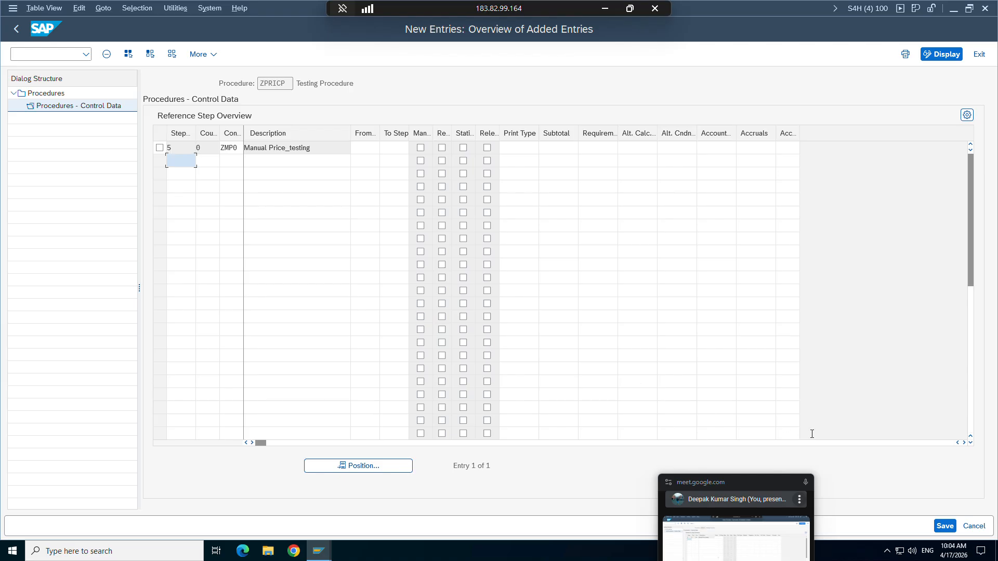
Save the new entry under the proposed customizing request and return to the ZPRICP control data overview in display mode.
{"action": "left_click", "coordinate": [943, 526]}
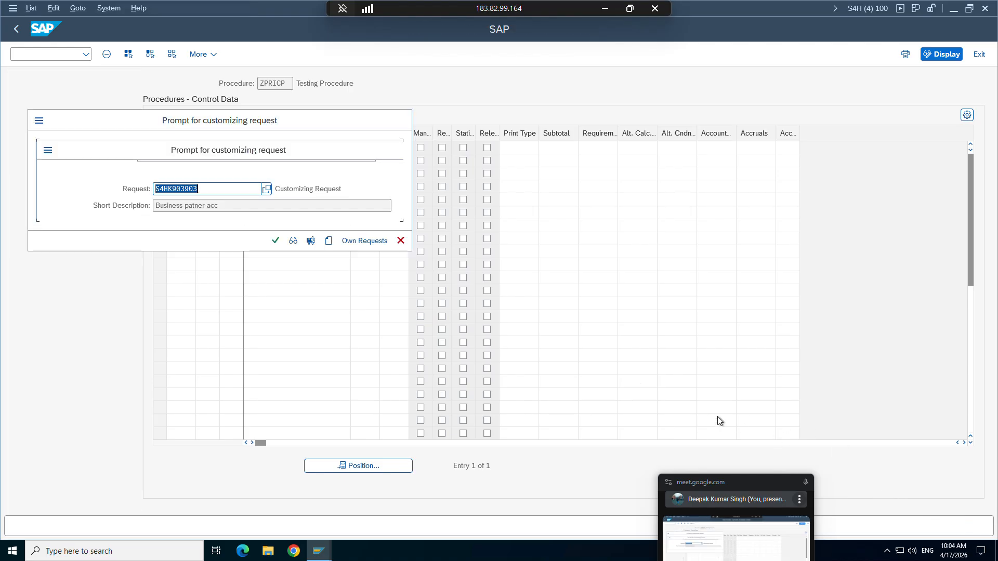
{"action": "left_click", "coordinate": [276, 241]}
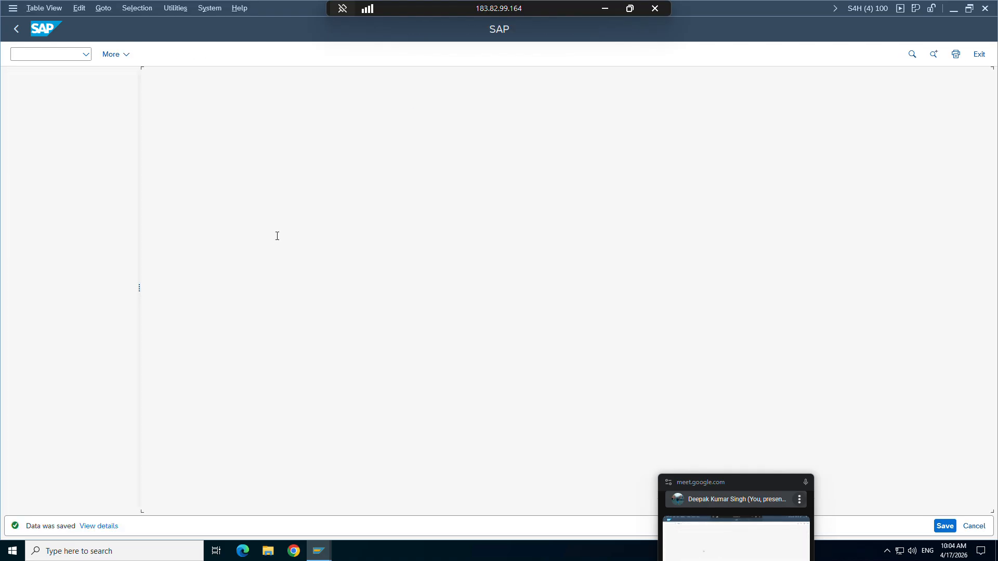
{"action": "left_click", "coordinate": [944, 526]}
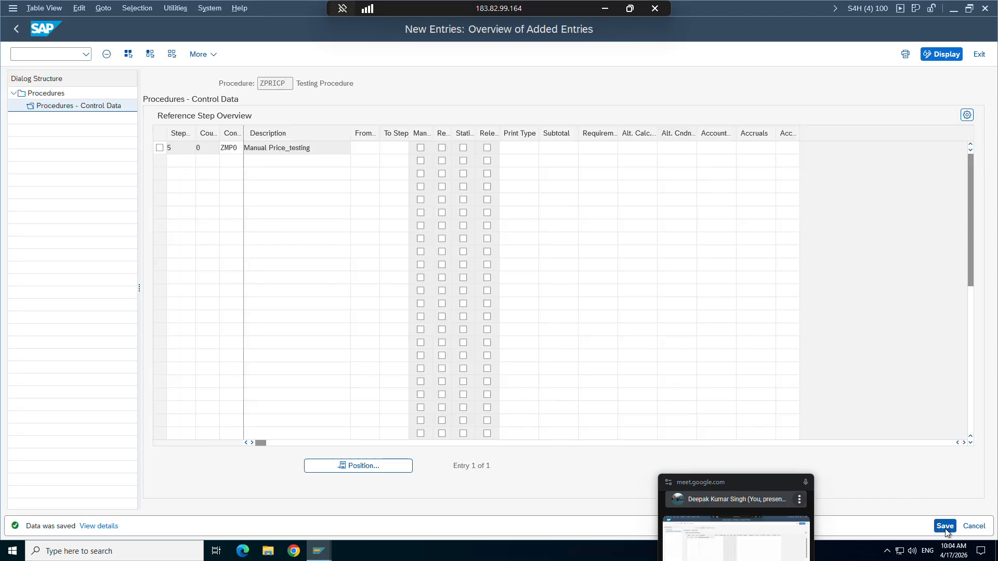
{"action": "left_click", "coordinate": [945, 55]}
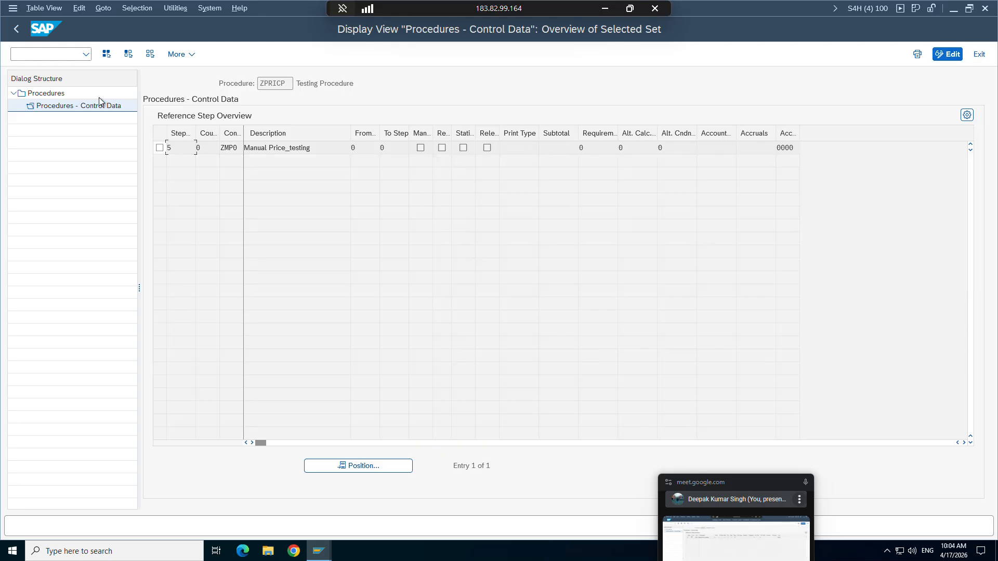
{"action": "left_click", "coordinate": [16, 28]}
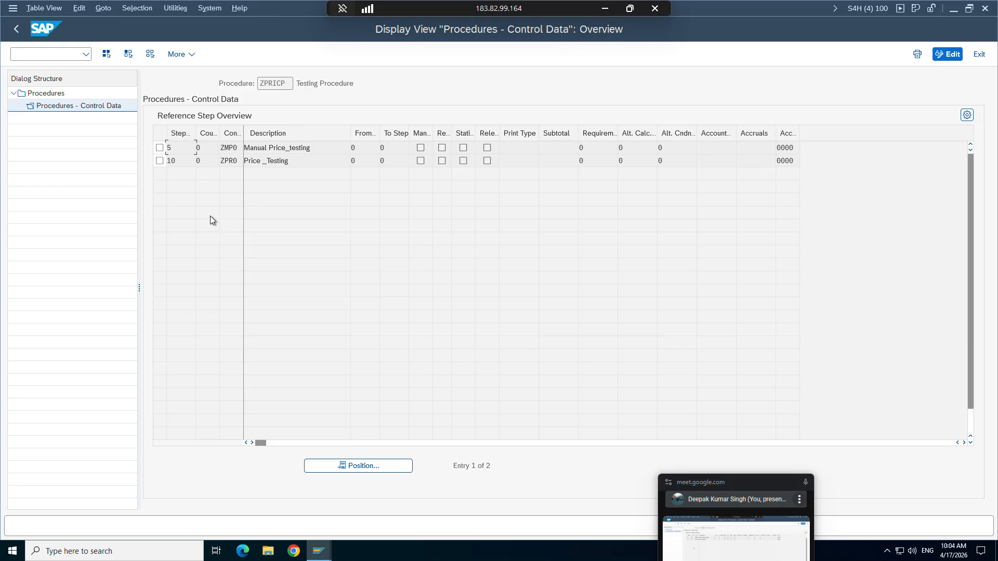
Switch to the Excel pricing sheet to check the ZMP0 entry in cell J7, and return to the SAP remote session.
{"action": "left_click", "coordinate": [611, 9]}
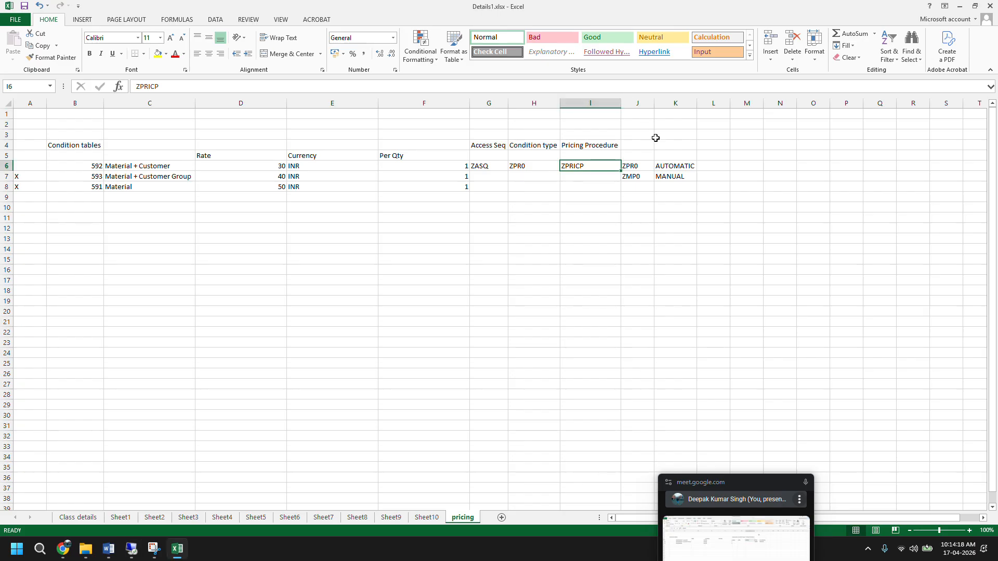
{"action": "left_click", "coordinate": [638, 177]}
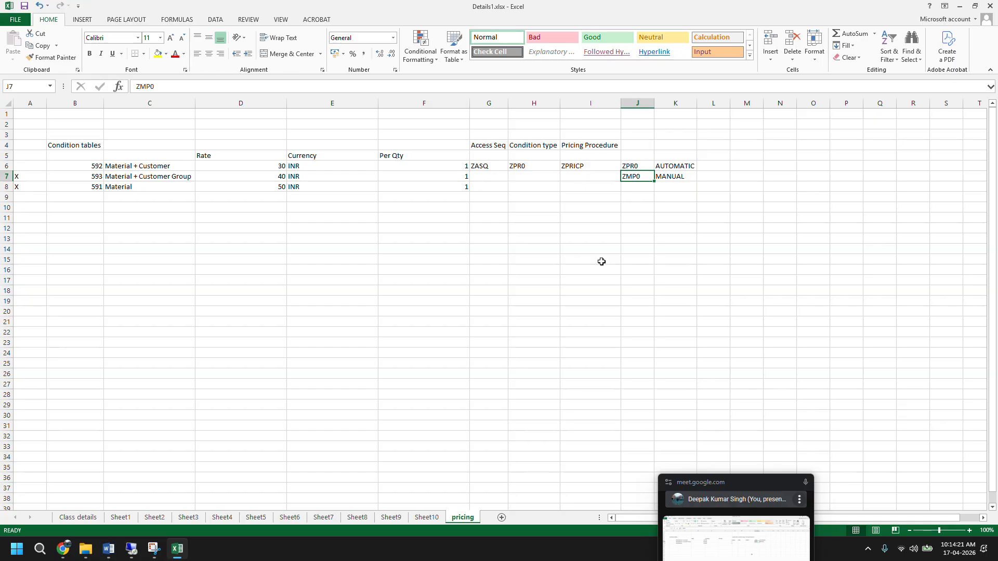
{"action": "left_click", "coordinate": [130, 550]}
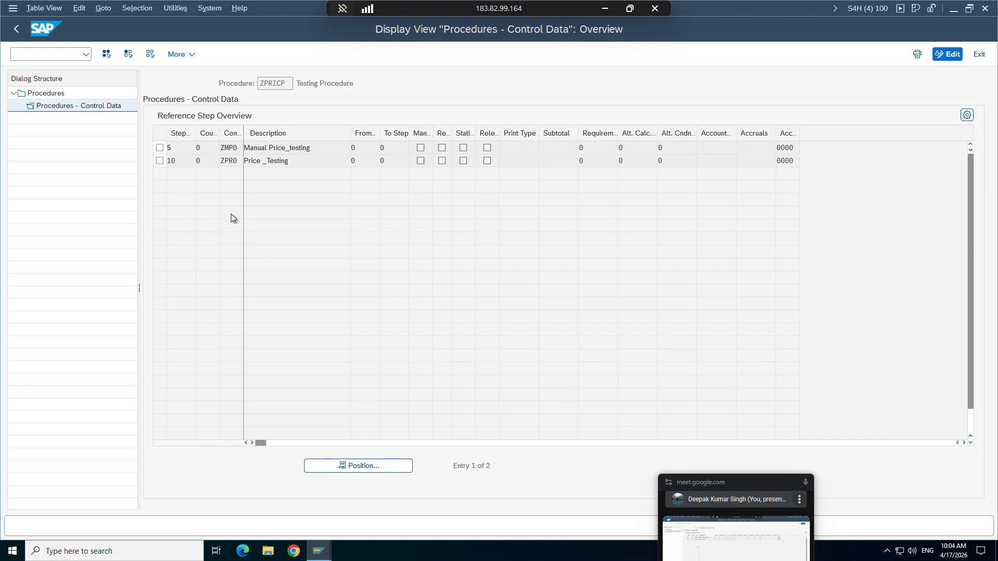
Switch the ZPRICP control data to edit mode and delete the step 5 entry for ZMP0.
{"action": "left_click", "coordinate": [163, 146]}
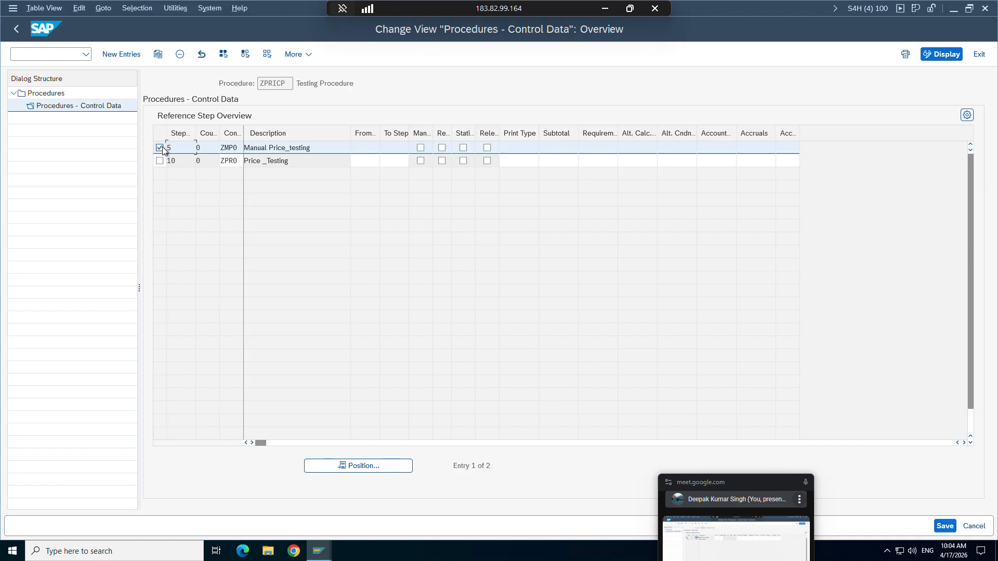
{"action": "left_click", "coordinate": [178, 56]}
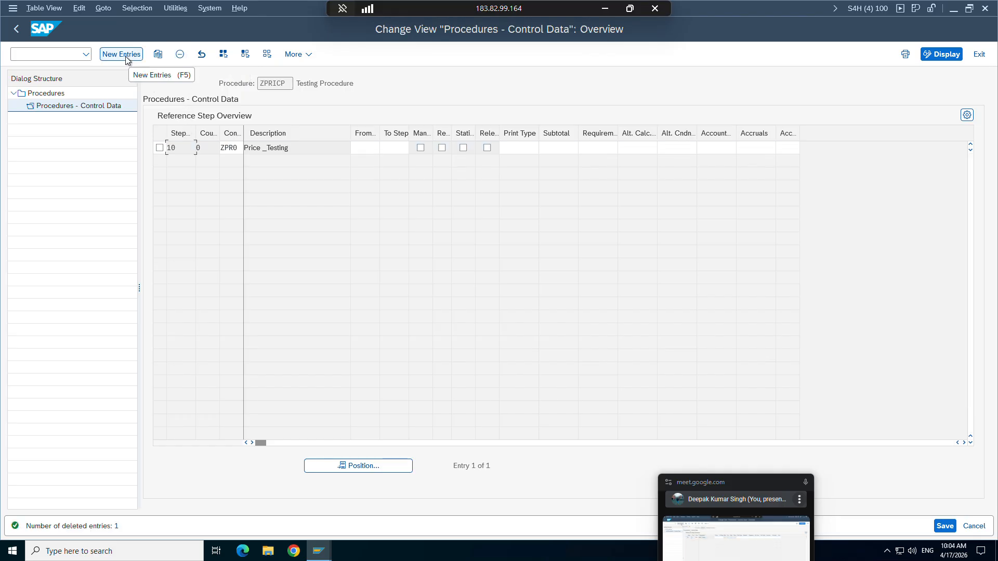
Add a new entry with step 20 and condition type ZMP0 to ZPRICP, save it and return to the control data overview.
{"action": "left_click", "coordinate": [126, 57]}
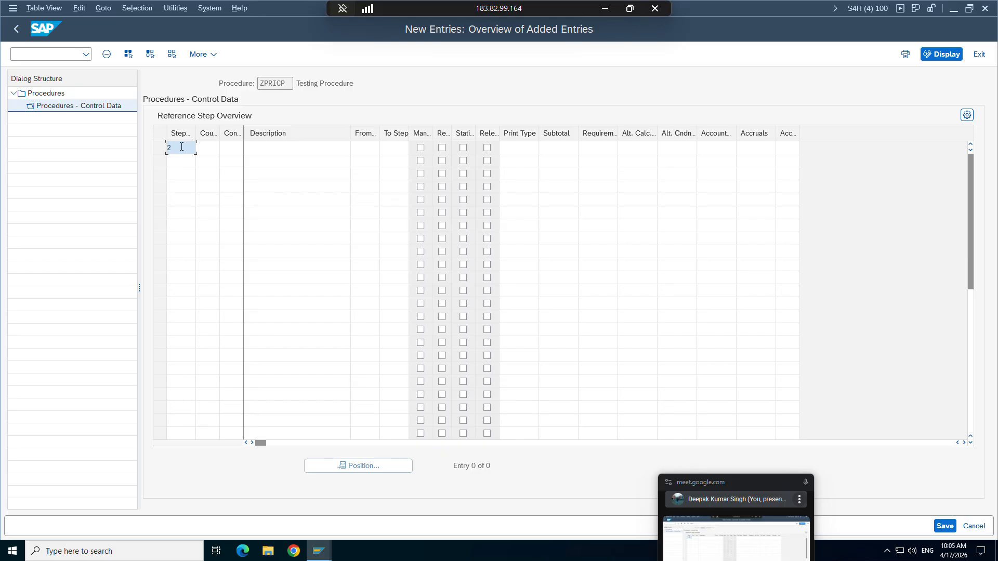
{"action": "left_click", "coordinate": [227, 148]}
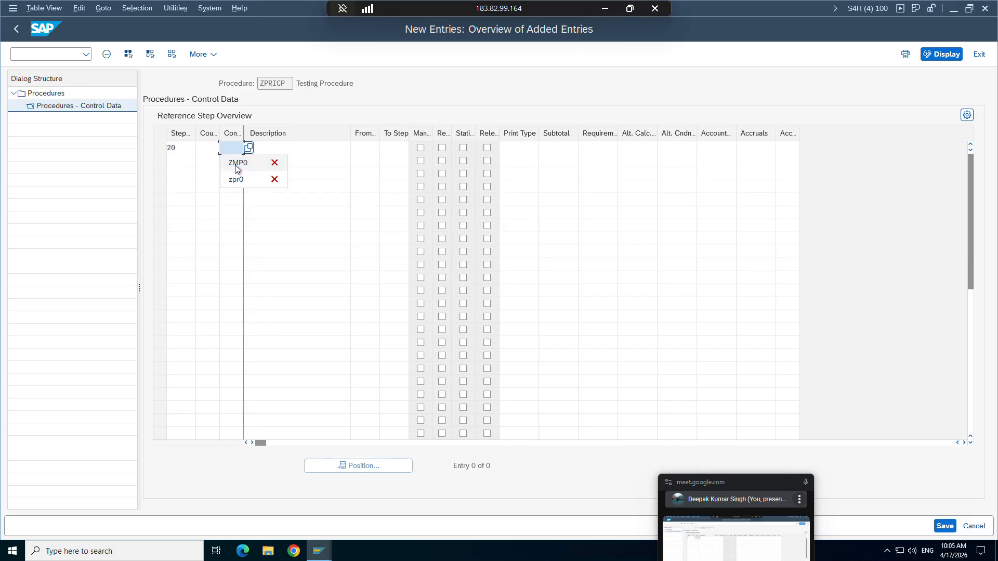
{"action": "left_click", "coordinate": [235, 167]}
{"action": "key", "text": "Return"}
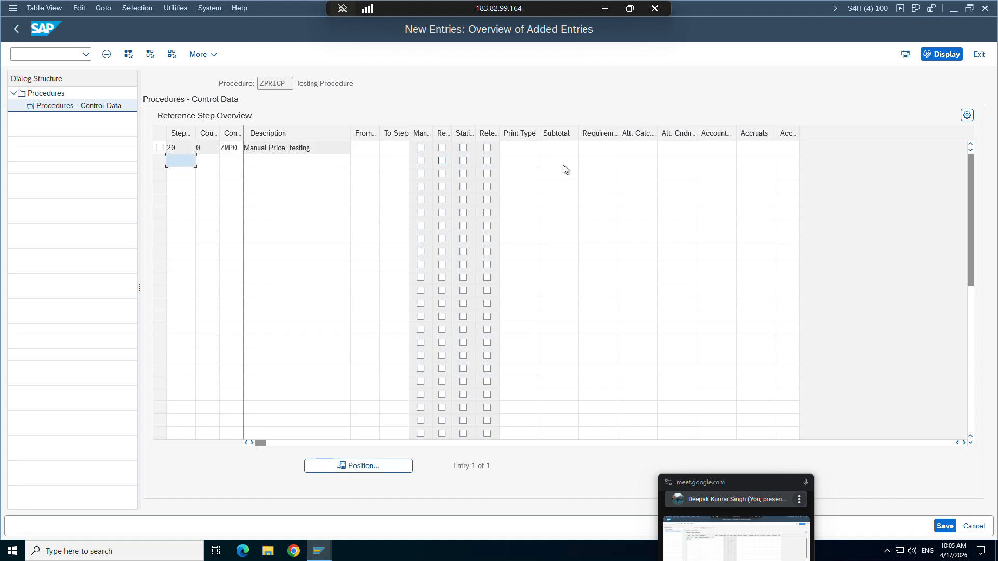
{"action": "left_click", "coordinate": [942, 527]}
{"action": "left_click", "coordinate": [15, 33]}
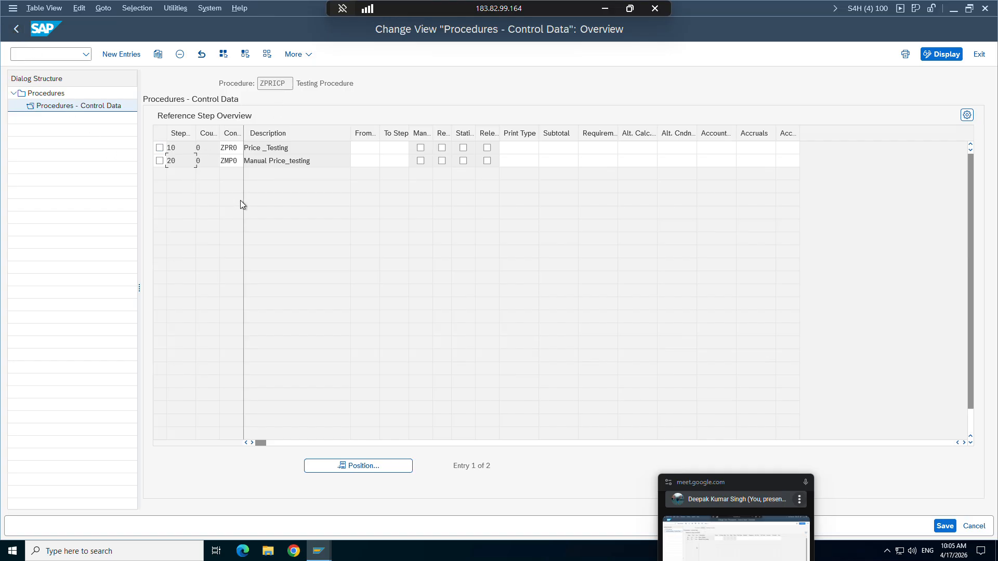
{"action": "left_click", "coordinate": [232, 150]}
{"action": "left_click", "coordinate": [231, 163]}
{"action": "left_click", "coordinate": [936, 523]}
Switch to the SAP session with the open sales order item and examine its pricing analysis.
{"action": "left_click", "coordinate": [319, 551]}
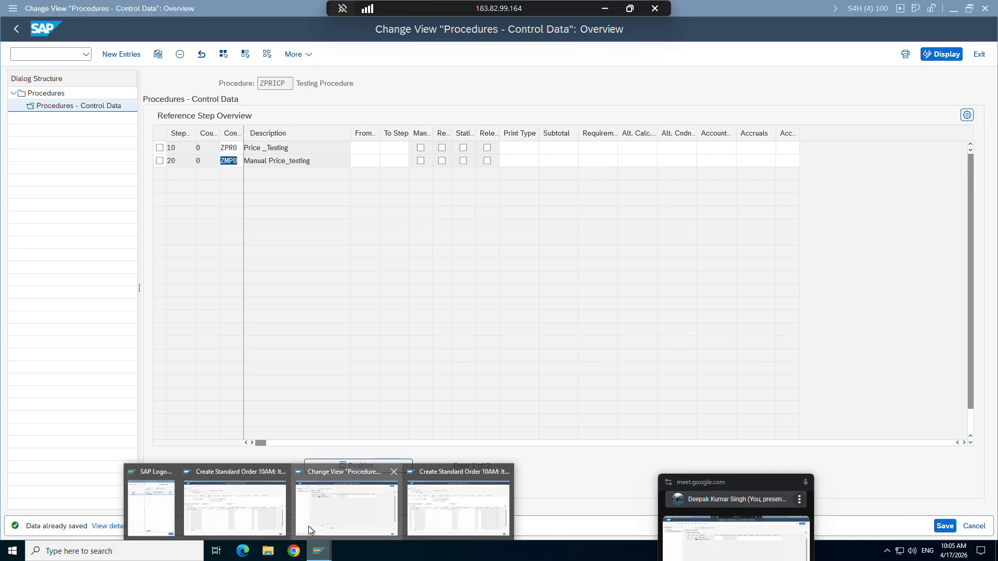
{"action": "left_click", "coordinate": [238, 495]}
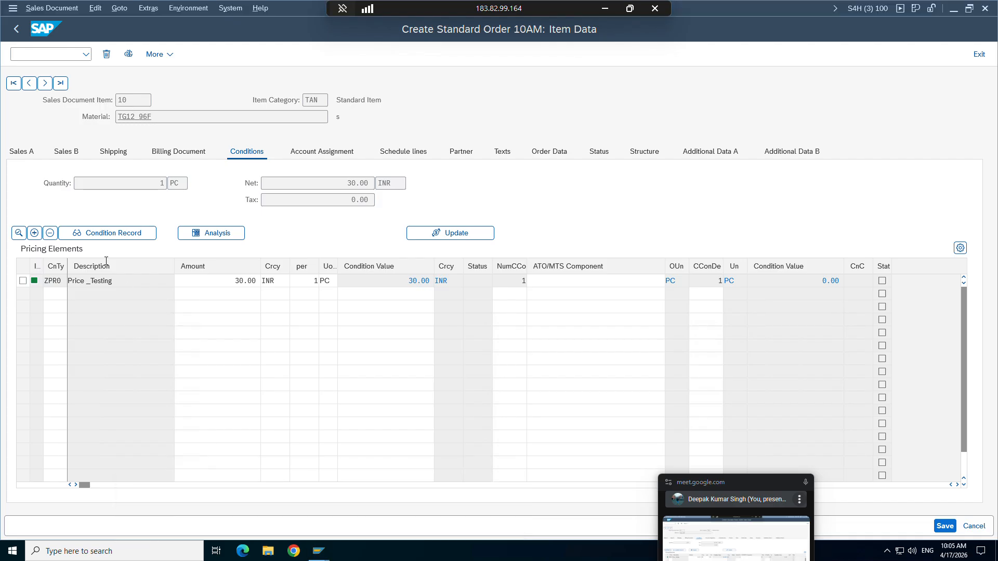
{"action": "left_click", "coordinate": [217, 233]}
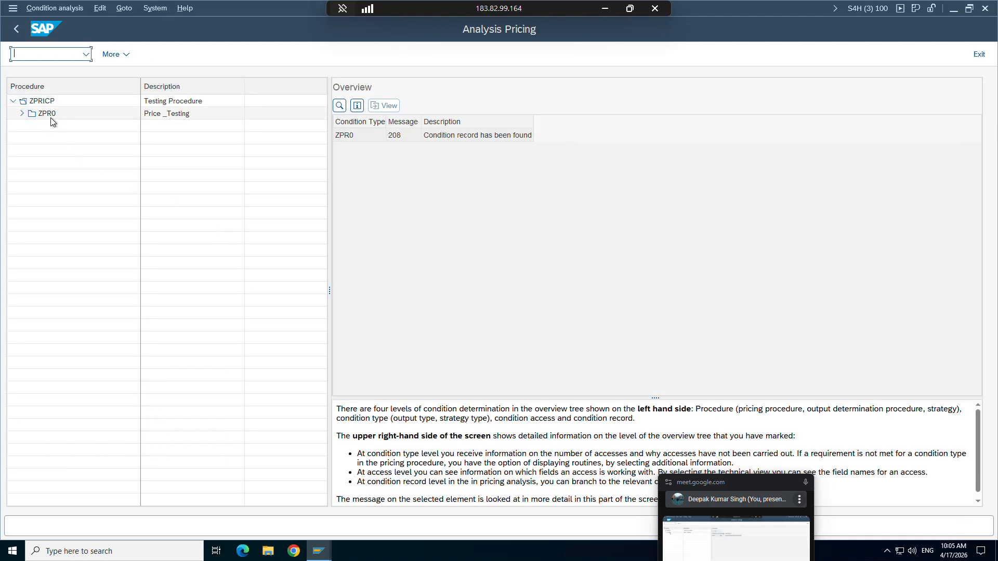
Run transaction /nVA01 and start a new sales order with order type ZOR9, sales organization ZORG, channel ZC and division ZD.
{"action": "left_click", "coordinate": [16, 54]}
{"action": "type", "text": "/nva01"}
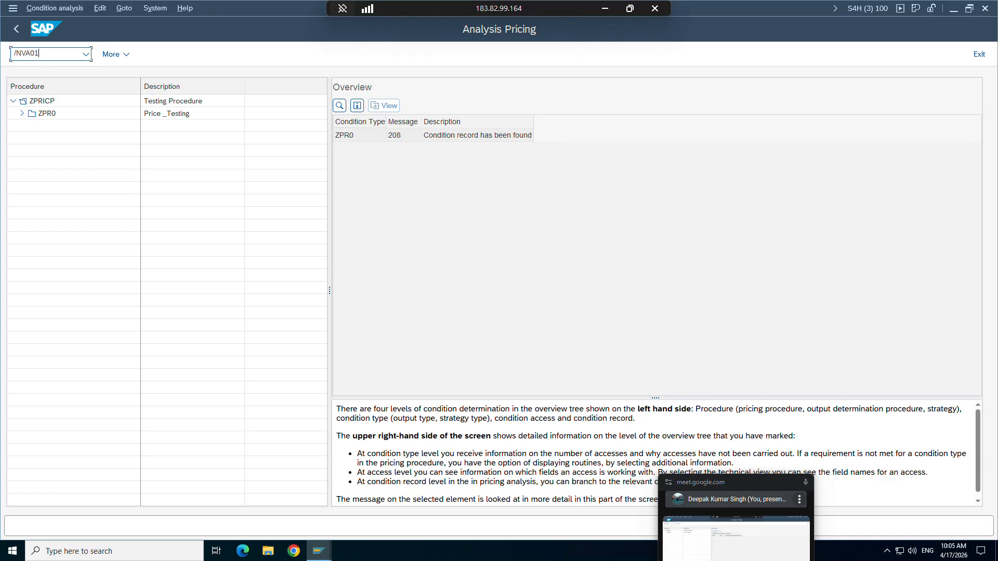
{"action": "key", "text": "Return"}
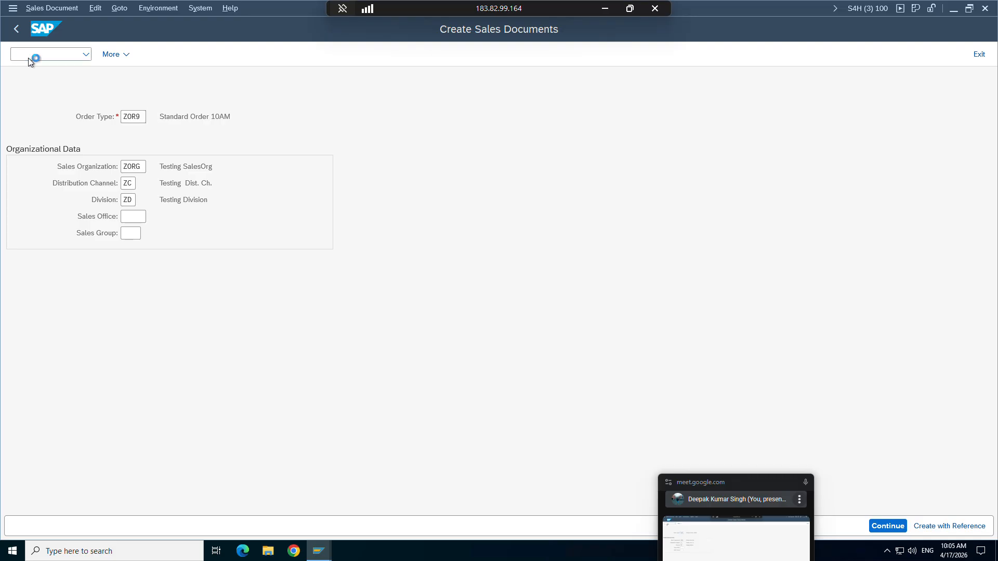
{"action": "key", "text": "Return"}
Enter the customer number as sold-to party and set the requested delivery date to 20.04.2026.
{"action": "left_click", "coordinate": [111, 118]}
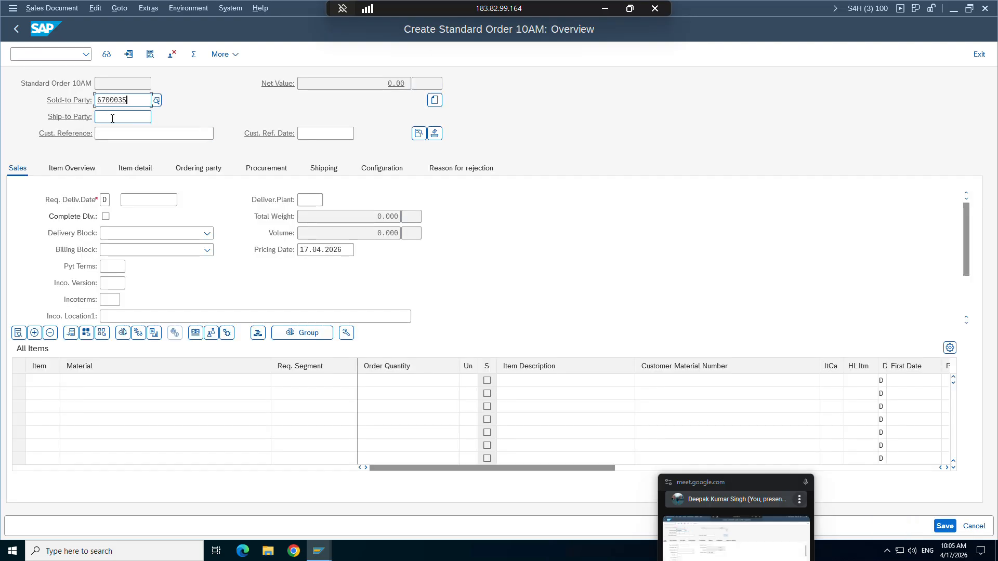
{"action": "key", "text": "Return"}
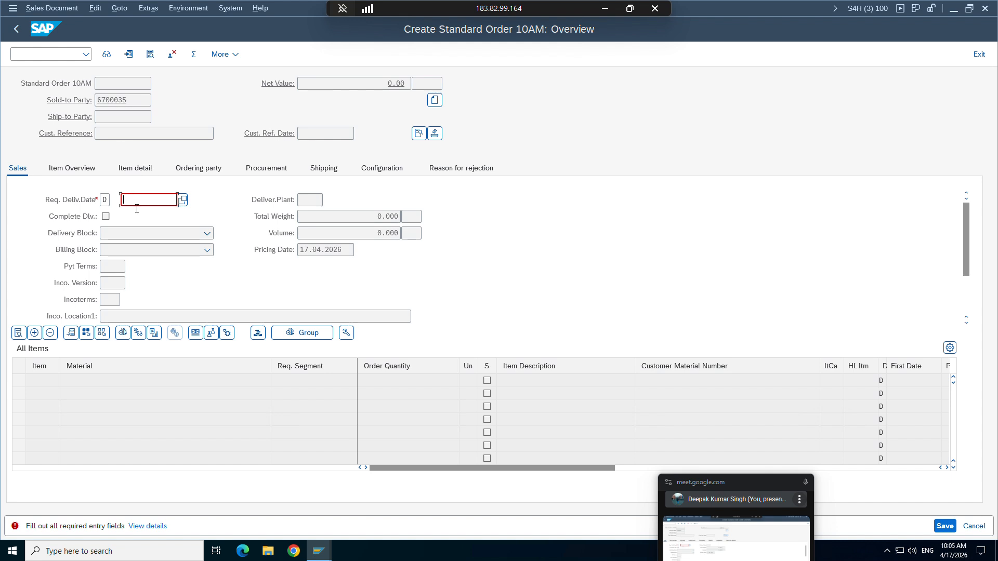
{"action": "left_click", "coordinate": [135, 201]}
{"action": "left_click", "coordinate": [136, 217]}
{"action": "key", "text": "Return"}
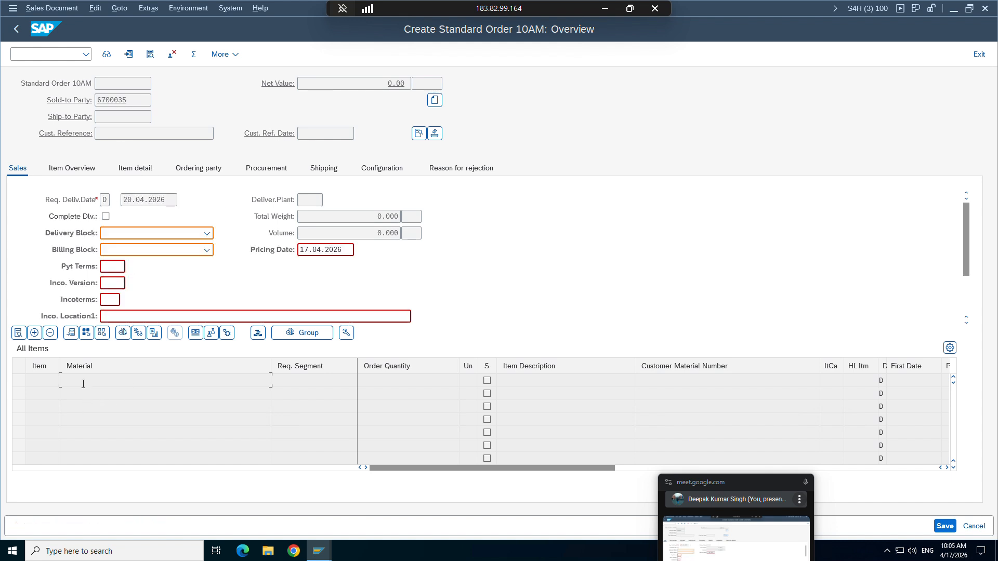
Add material TG12_96f as the first order item with an order quantity of 2.
{"action": "left_click", "coordinate": [82, 383]}
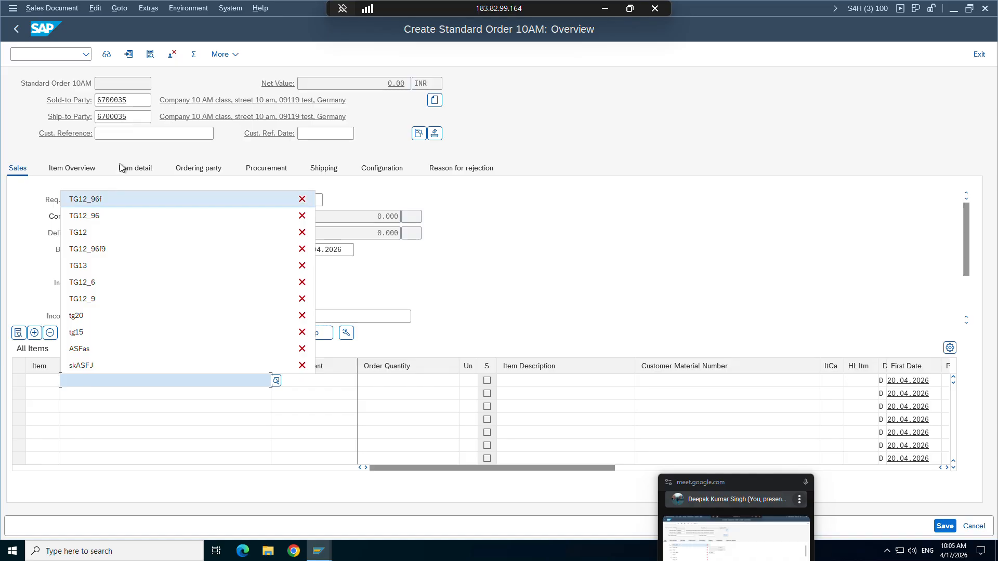
{"action": "left_click", "coordinate": [112, 198]}
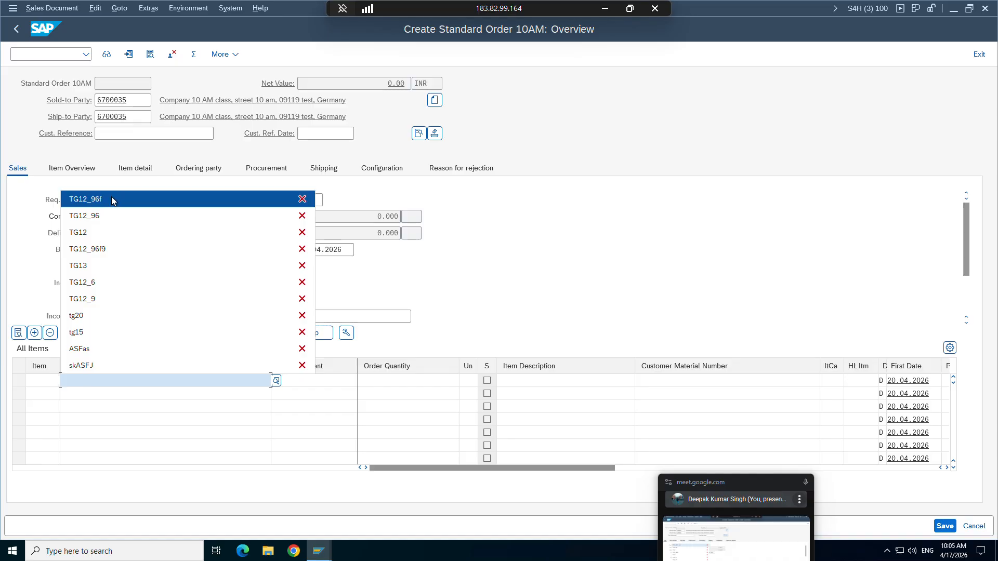
{"action": "left_click", "coordinate": [386, 376]}
{"action": "type", "text": "2"}
{"action": "key", "text": "Return"}
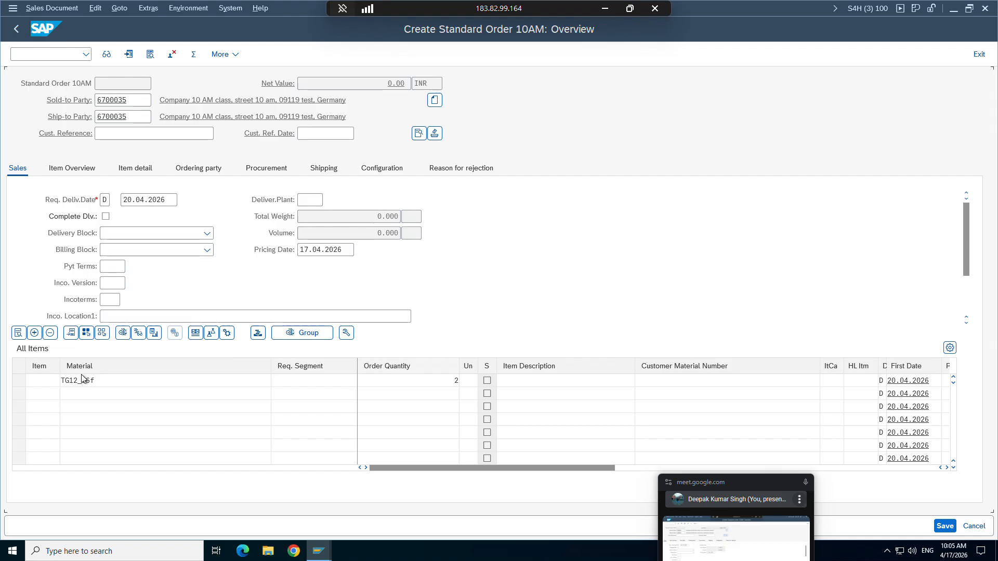
Open the conditions of the TG12_96f item and examine ZPR0 and ZMP0 in the pricing analysis.
{"action": "double_click", "coordinate": [82, 379]}
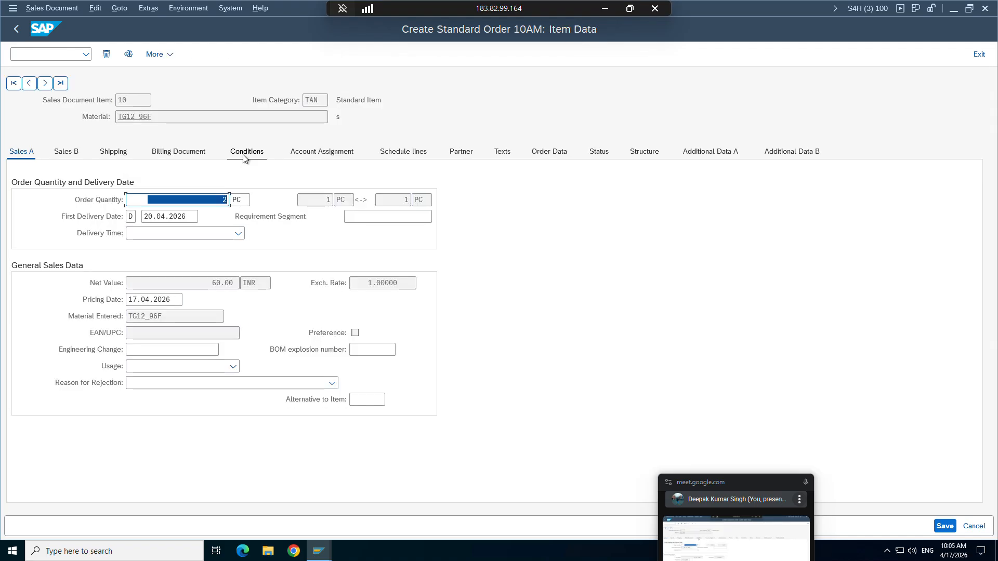
{"action": "left_click", "coordinate": [246, 152]}
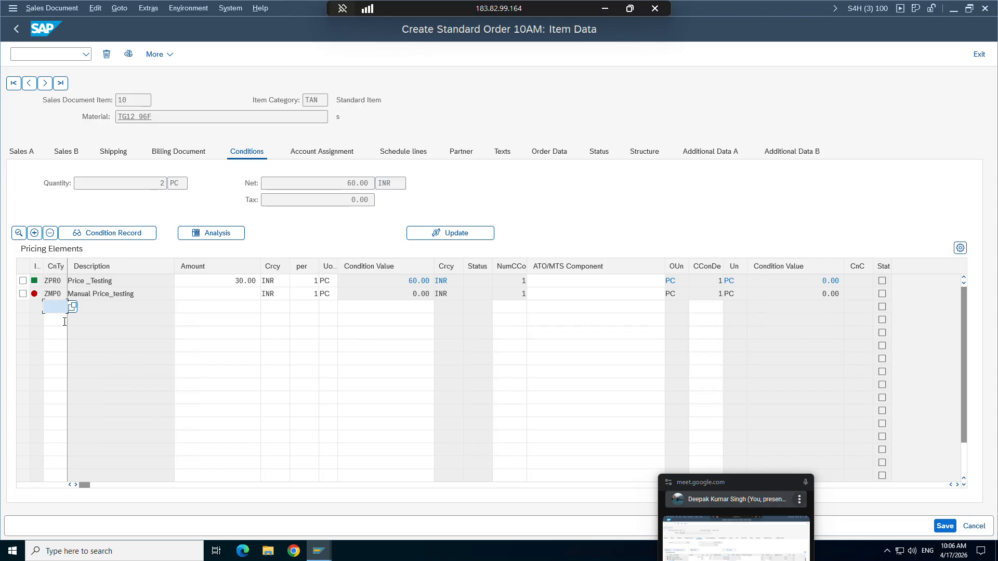
{"action": "left_click", "coordinate": [219, 233]}
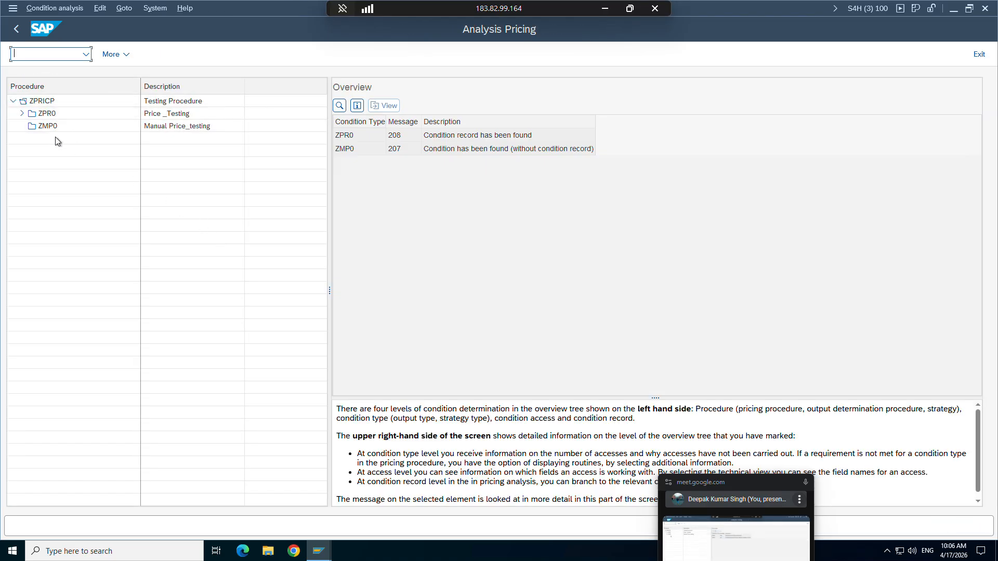
{"action": "mouse_move", "coordinate": [316, 554]}
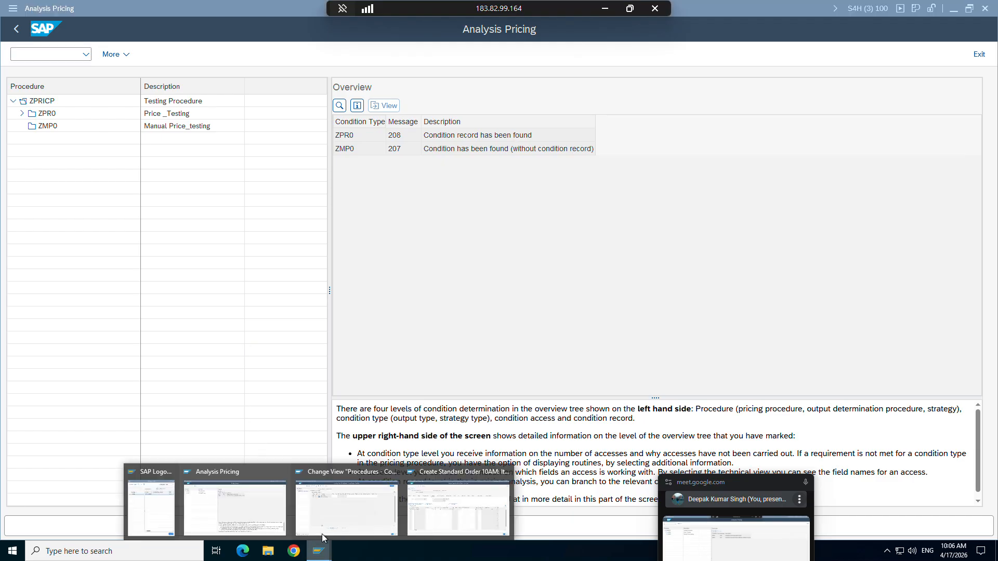
Switch to the session with the ZPRICP control data and change it to display mode.
{"action": "left_click", "coordinate": [371, 500]}
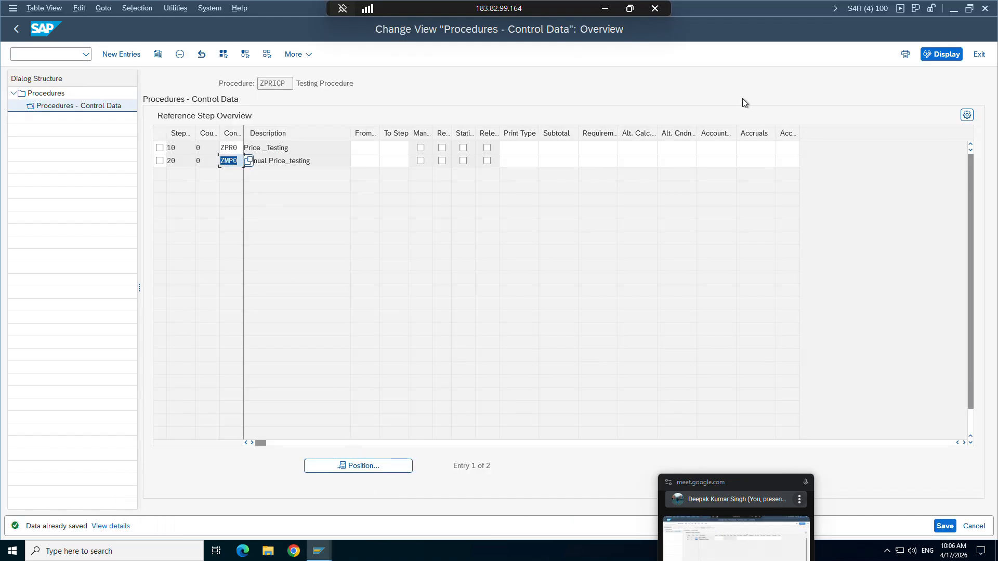
{"action": "left_click", "coordinate": [941, 55]}
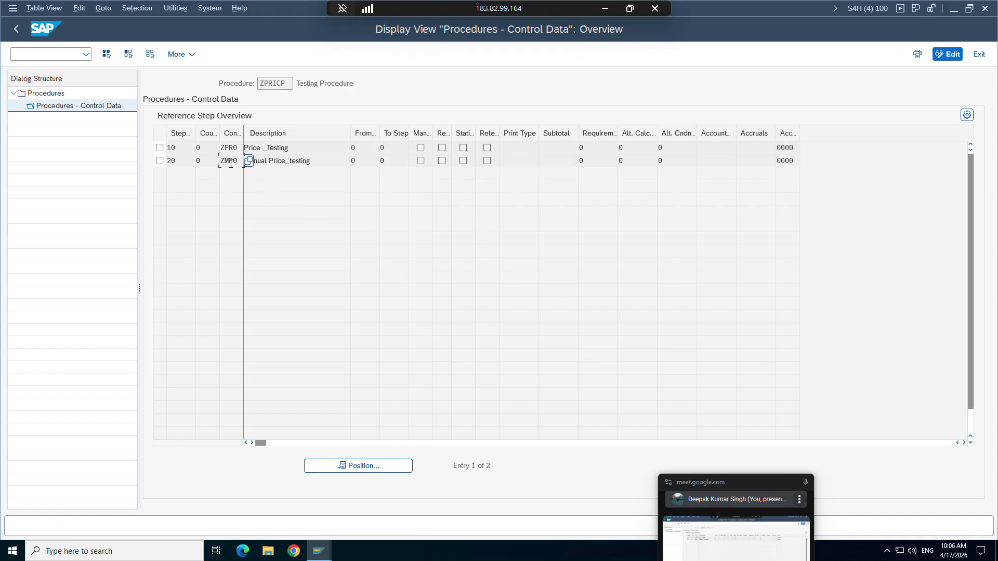
{"action": "mouse_move", "coordinate": [318, 551]}
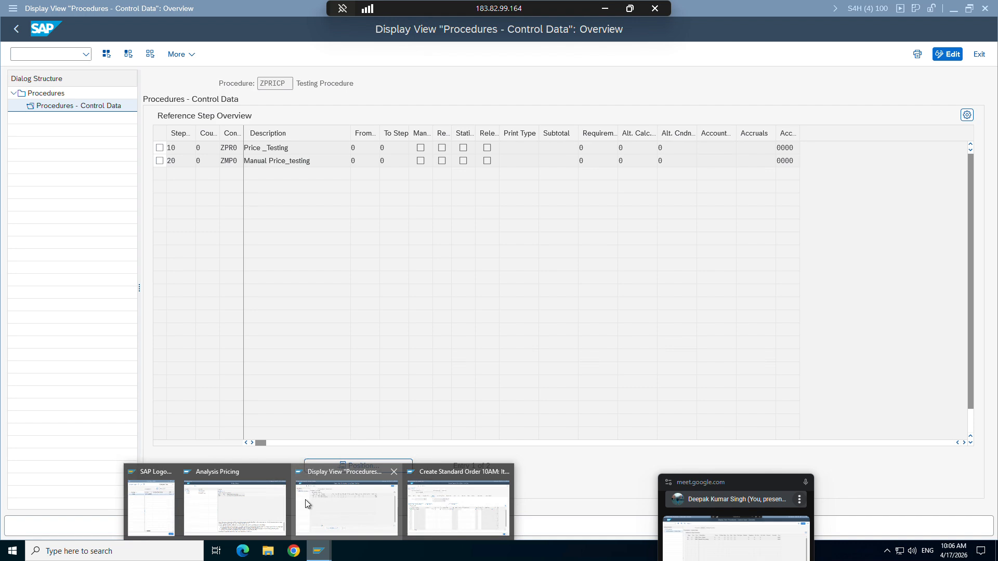
Close the pricing analysis, set the ZMP0 amount to 90 INR for the TG12_96F item, and return to the order overview.
{"action": "left_click", "coordinate": [277, 505]}
{"action": "left_click", "coordinate": [16, 28]}
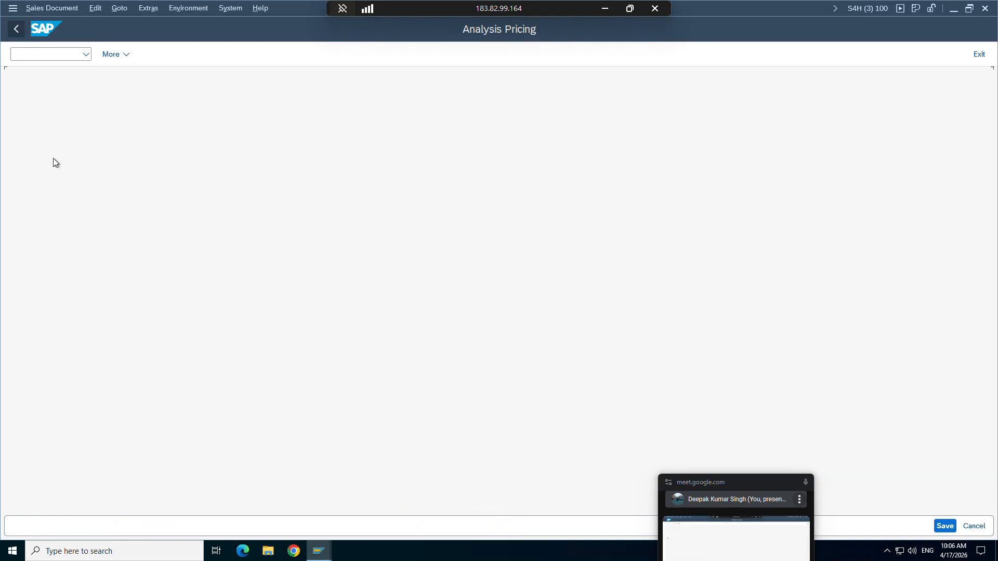
{"action": "left_click", "coordinate": [194, 294]}
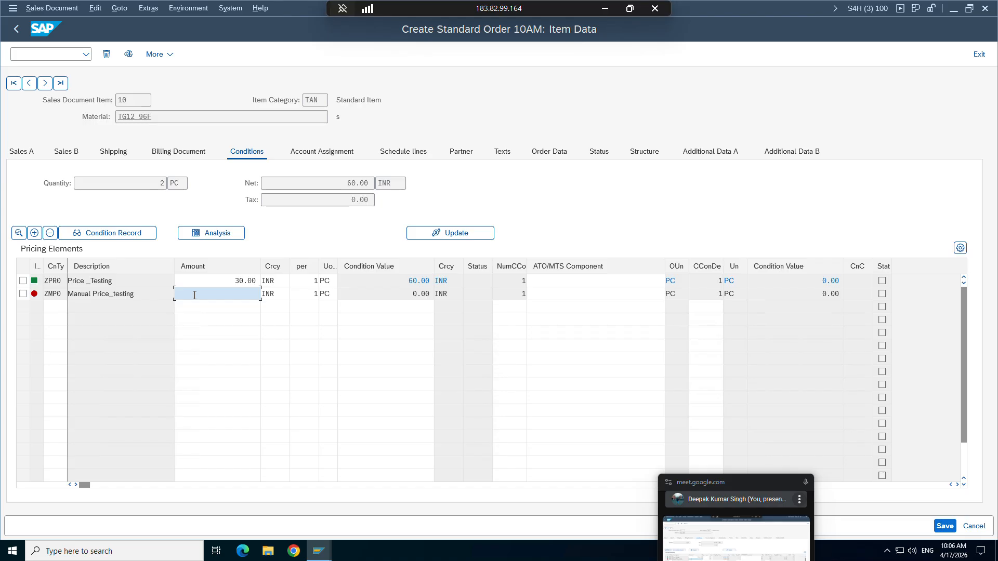
{"action": "type", "text": "90"}
{"action": "key", "text": "Return"}
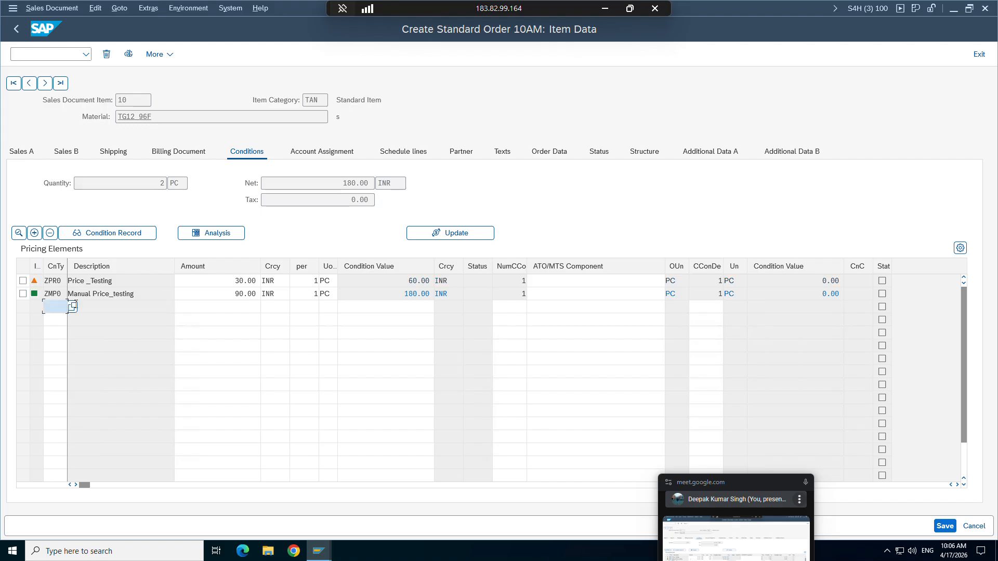
{"action": "left_click", "coordinate": [49, 281]}
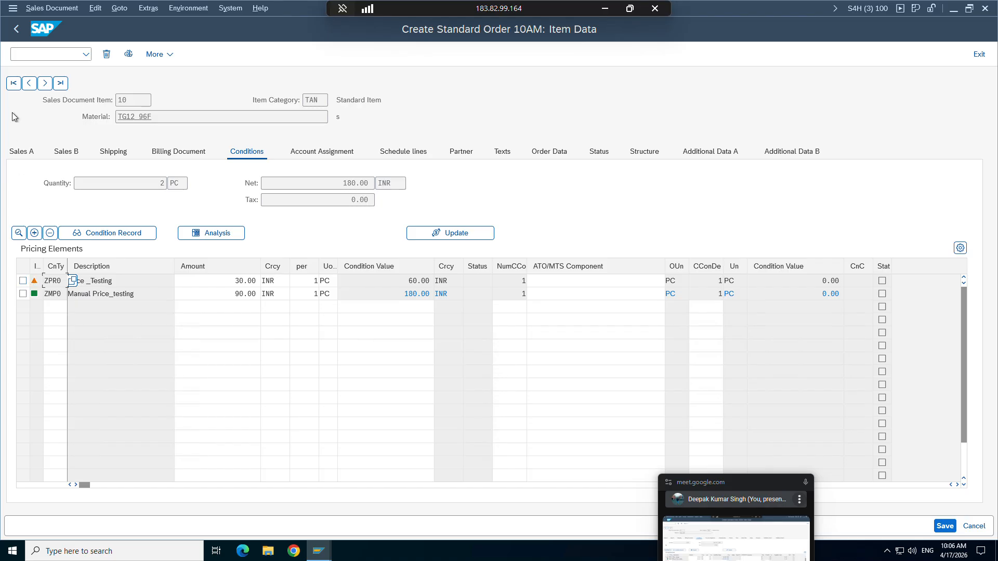
{"action": "left_click", "coordinate": [16, 29]}
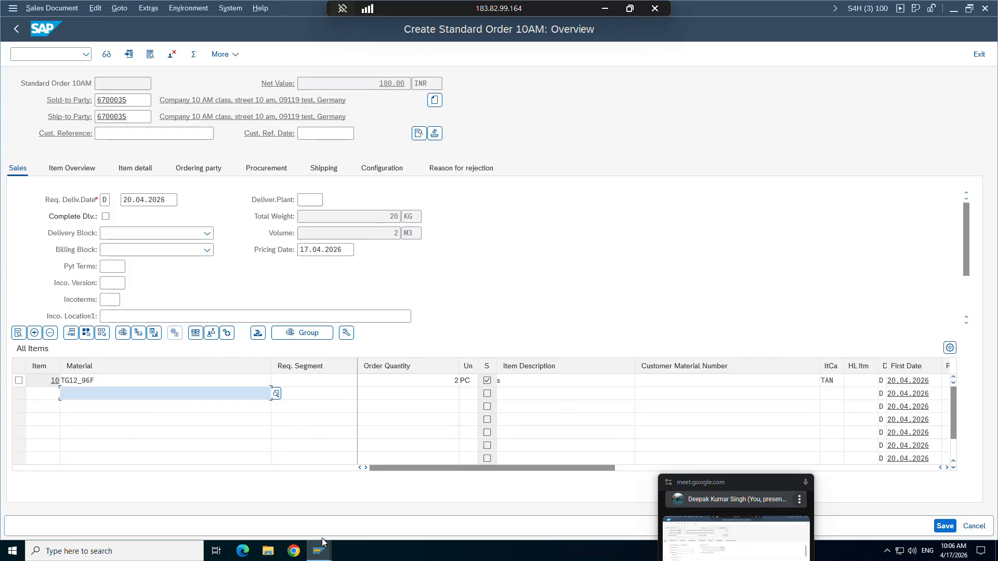
Run transaction /novkk in the session showing the ZPRICP control data.
{"action": "left_click", "coordinate": [322, 544]}
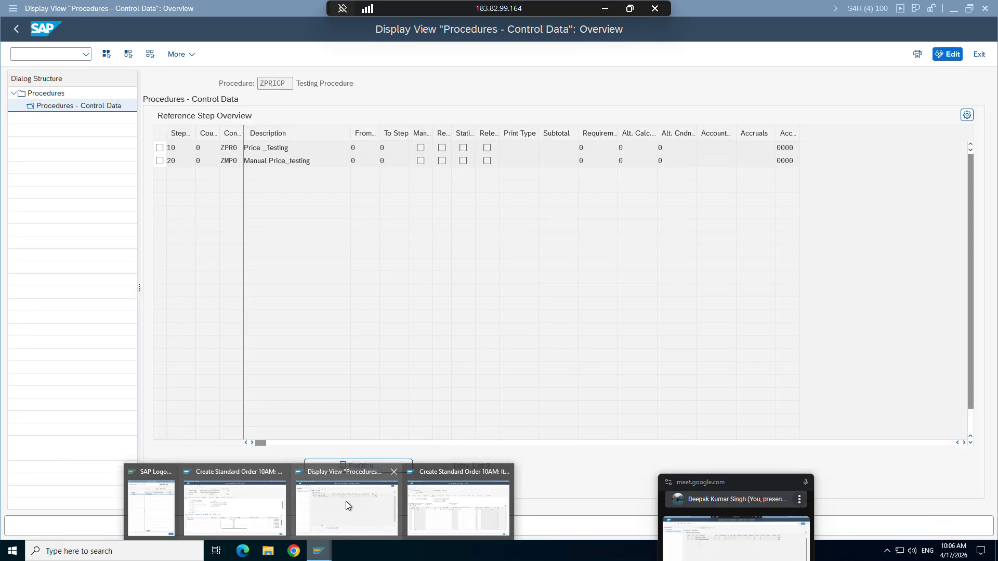
{"action": "left_click", "coordinate": [345, 501]}
{"action": "left_click", "coordinate": [37, 54]}
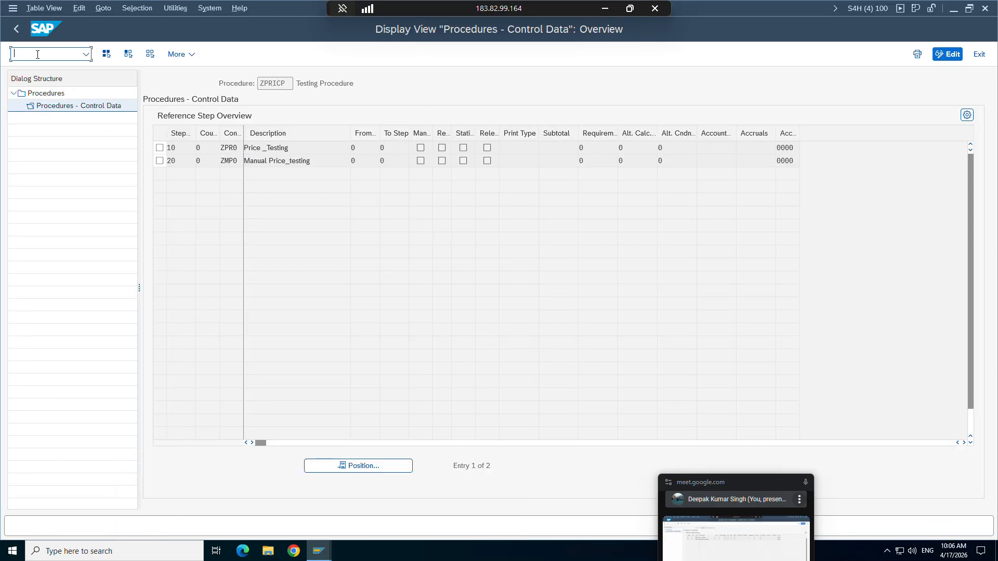
{"action": "type", "text": "/novkk"}
{"action": "key", "text": "Return"}
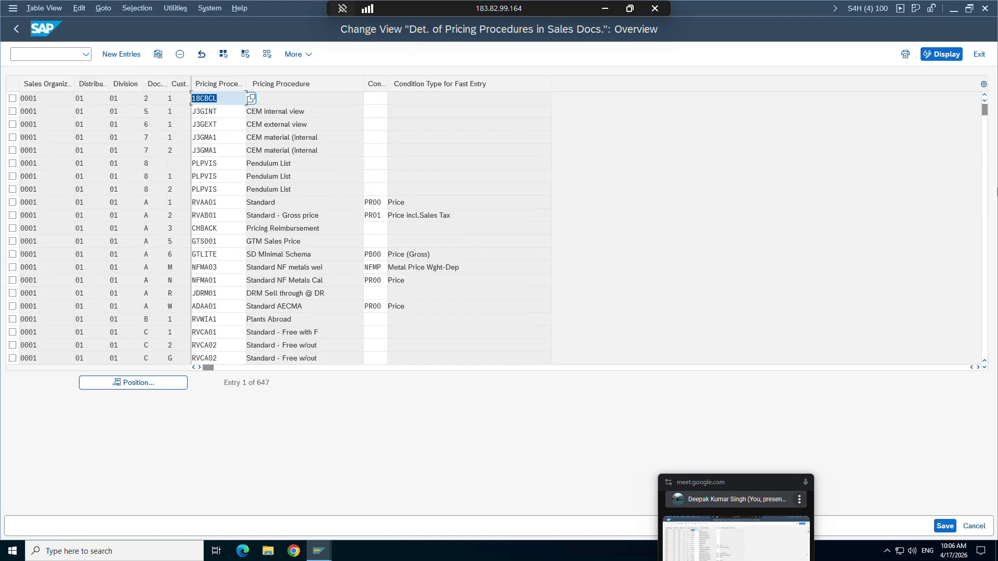
Position the pricing procedure determination list at sales organization ZORG, distribution channel ZC and division ZD.
{"action": "left_click", "coordinate": [158, 383]}
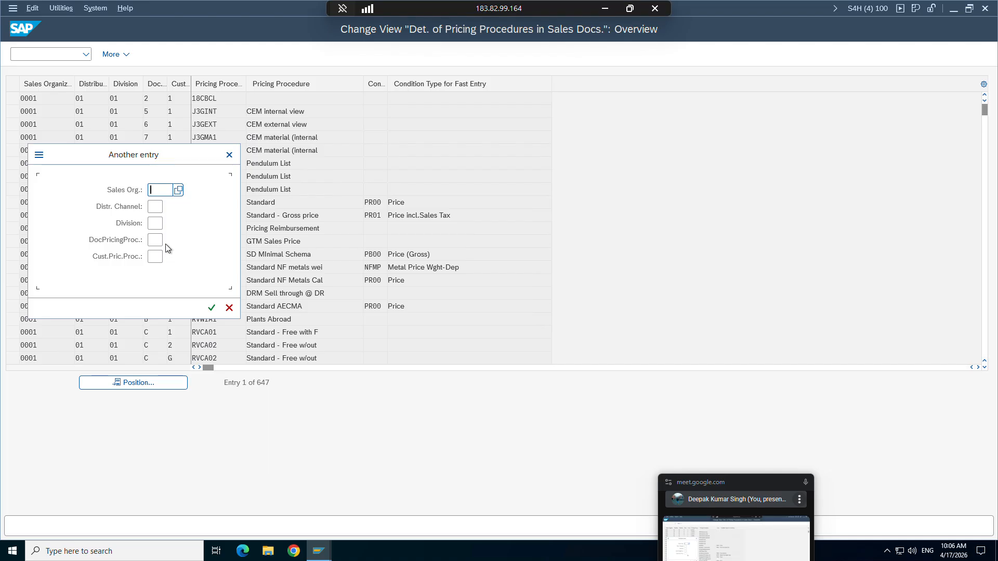
{"action": "type", "text": "pr"}
{"action": "key", "text": "BackSpace"}
{"action": "key", "text": "BackSpace"}
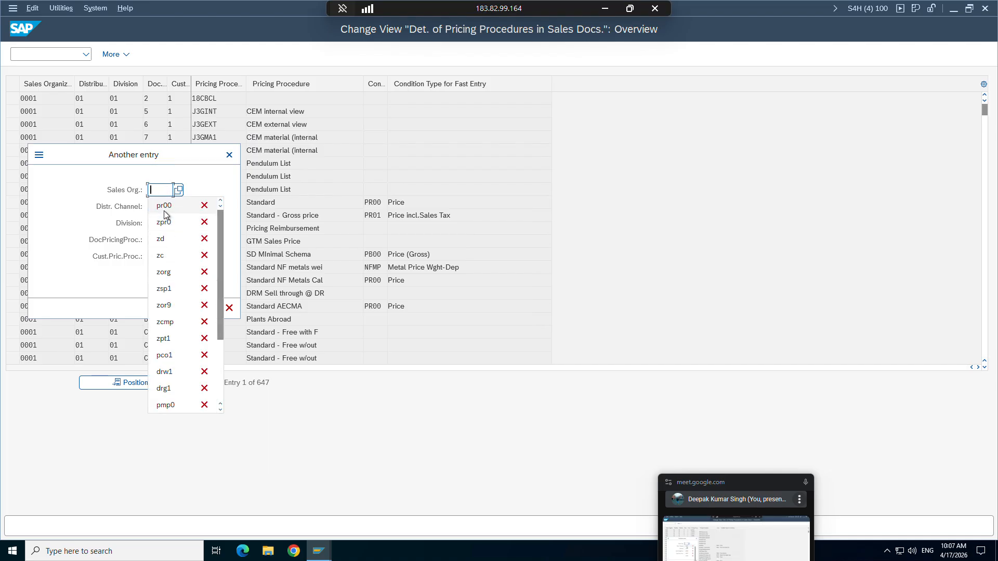
{"action": "left_click", "coordinate": [171, 279]}
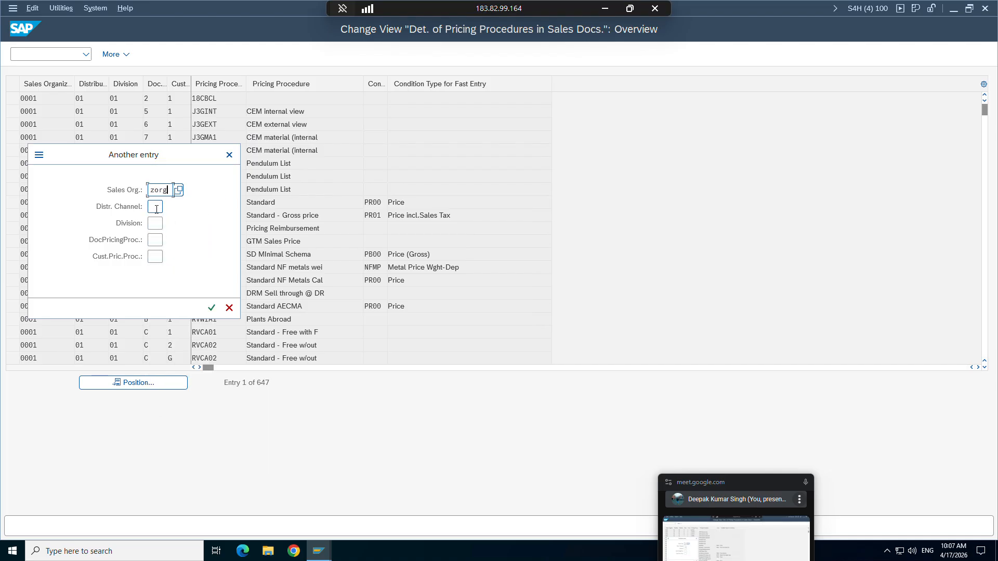
{"action": "key", "text": "Tab"}
{"action": "left_click", "coordinate": [168, 279]}
{"action": "key", "text": "Tab"}
{"action": "left_click", "coordinate": [165, 275]}
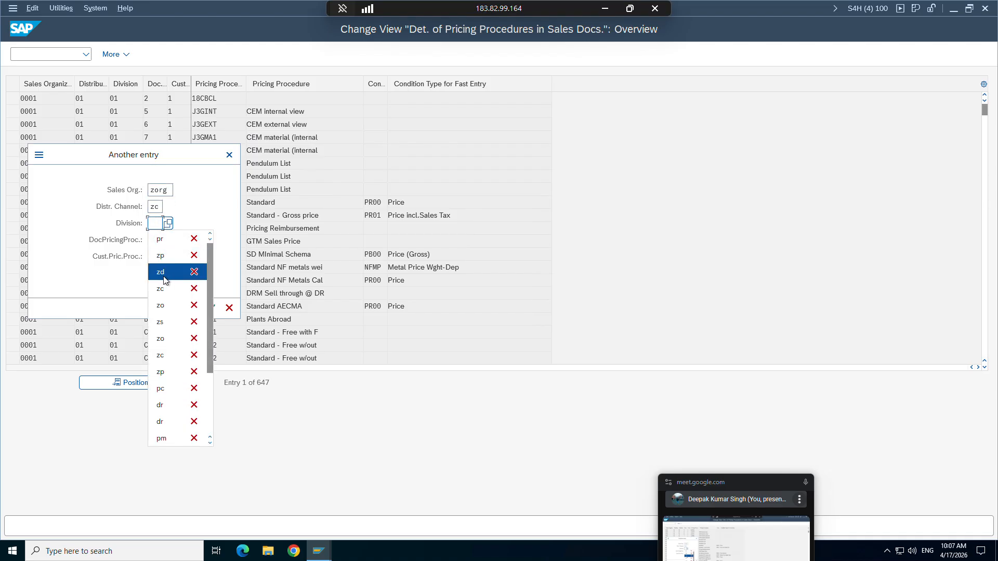
{"action": "key", "text": "Return"}
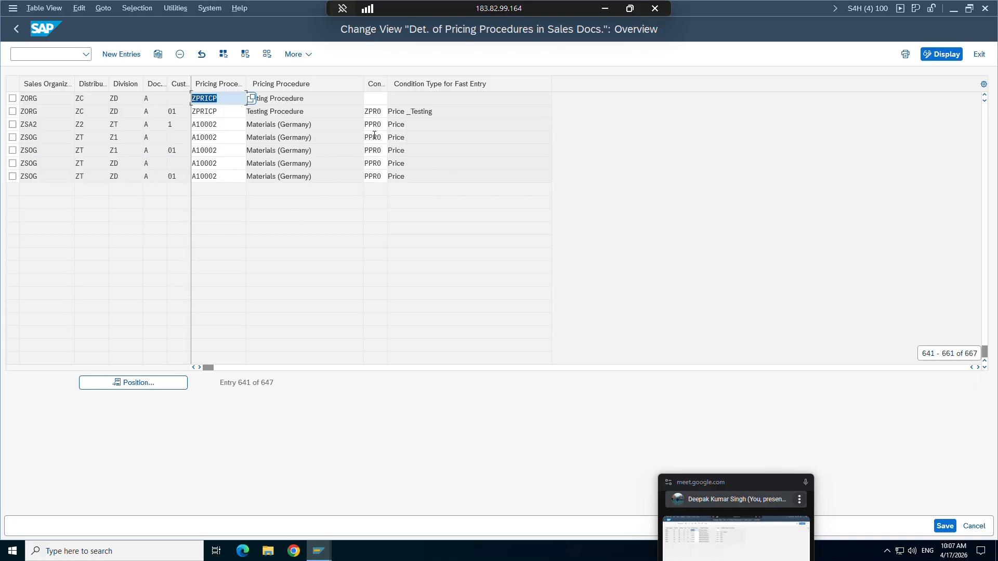
Try to replace the fast entry condition type with PPR0 in the ZORG ZPRICP row with customer pricing procedure 01.
{"action": "left_click", "coordinate": [384, 115]}
{"action": "key", "text": "BackSpace"}
{"action": "key", "text": "BackSpace"}
{"action": "key", "text": "BackSpace"}
{"action": "key", "text": "BackSpace"}
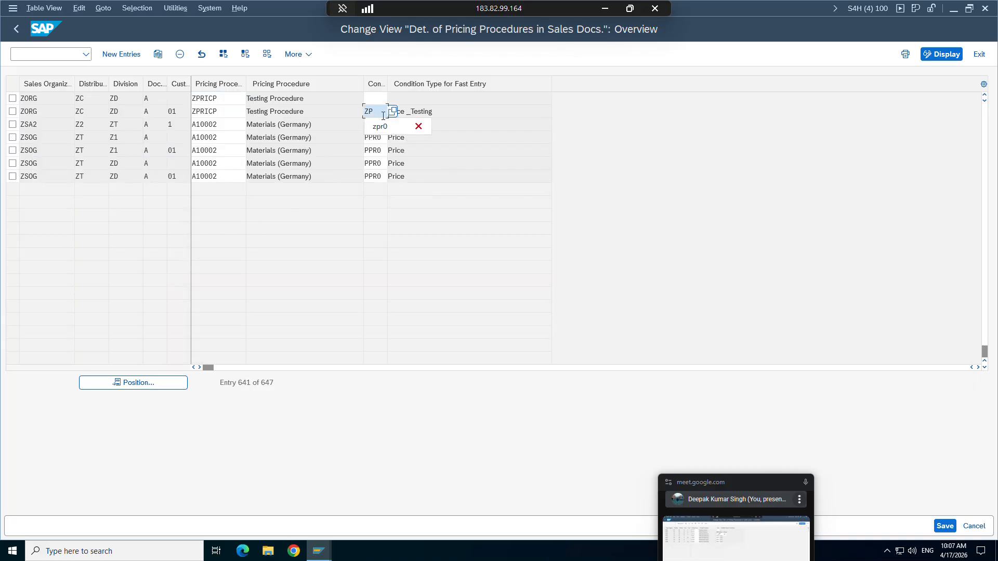
{"action": "left_click", "coordinate": [393, 113]}
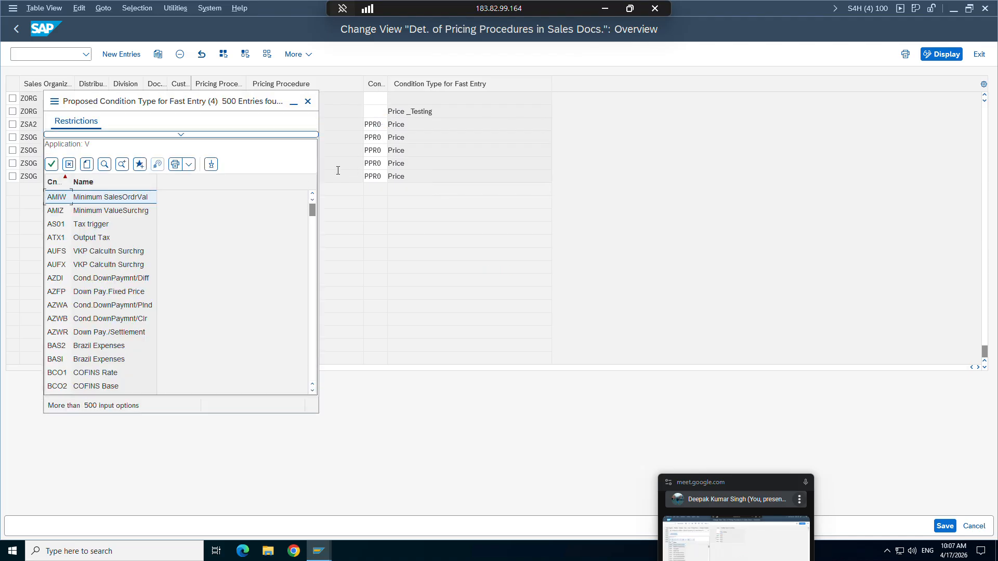
{"action": "left_click", "coordinate": [69, 164]}
{"action": "left_click", "coordinate": [384, 114]}
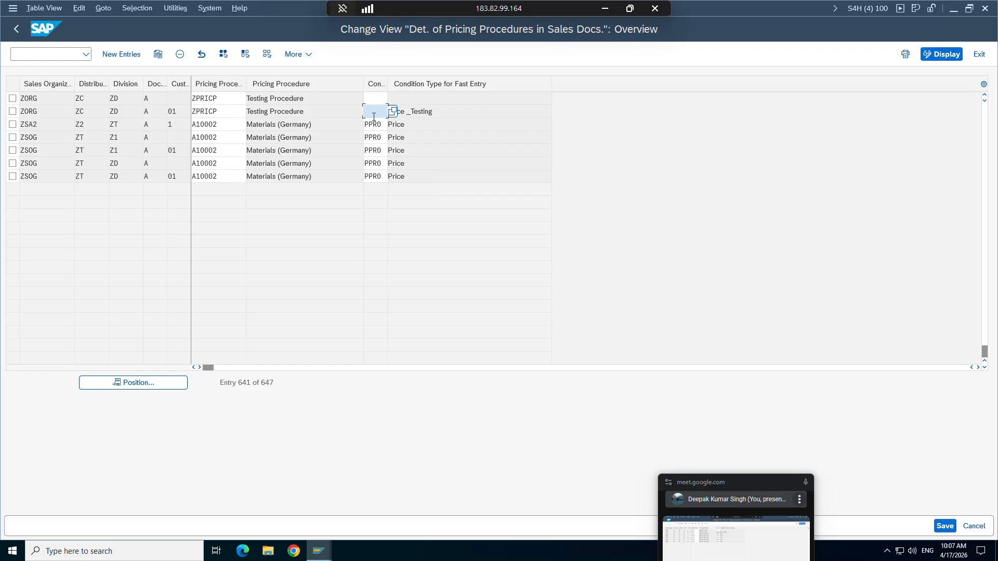
{"action": "type", "text": "ppr"}
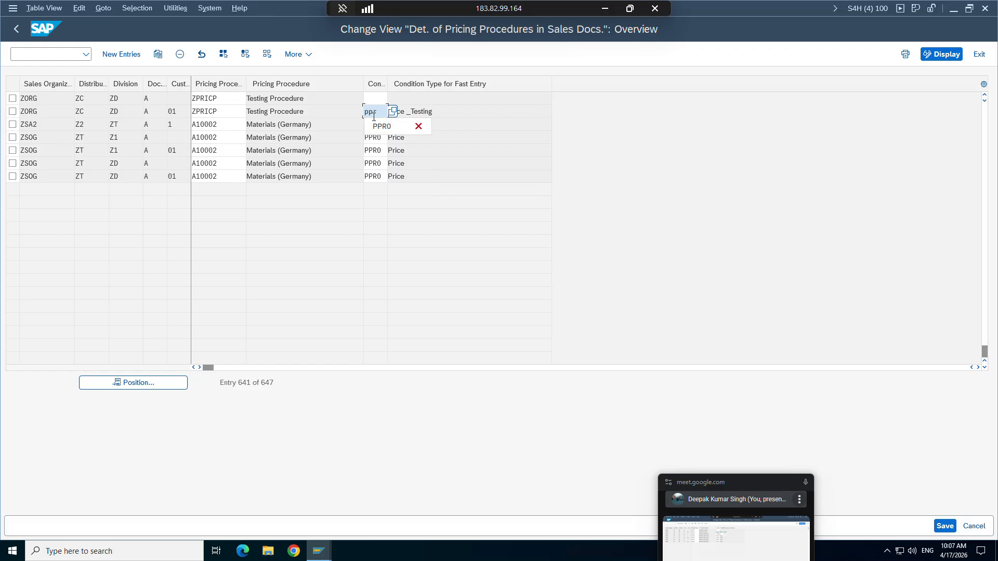
{"action": "type", "text": "0"}
{"action": "key", "text": "Return"}
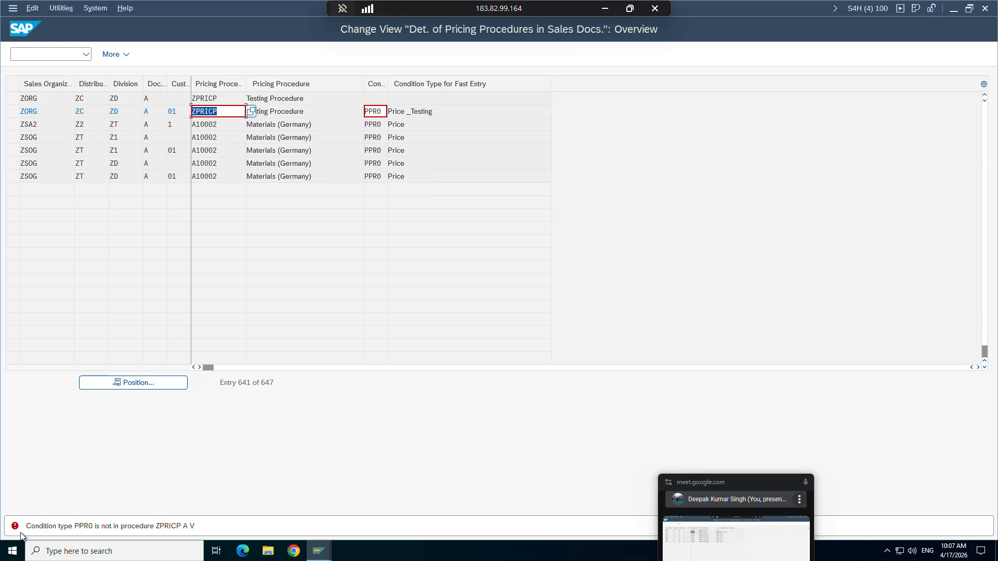
Open the pricing procedures overview in the other sales order session and display the control data of procedure ZPRICP.
{"action": "left_click", "coordinate": [313, 551]}
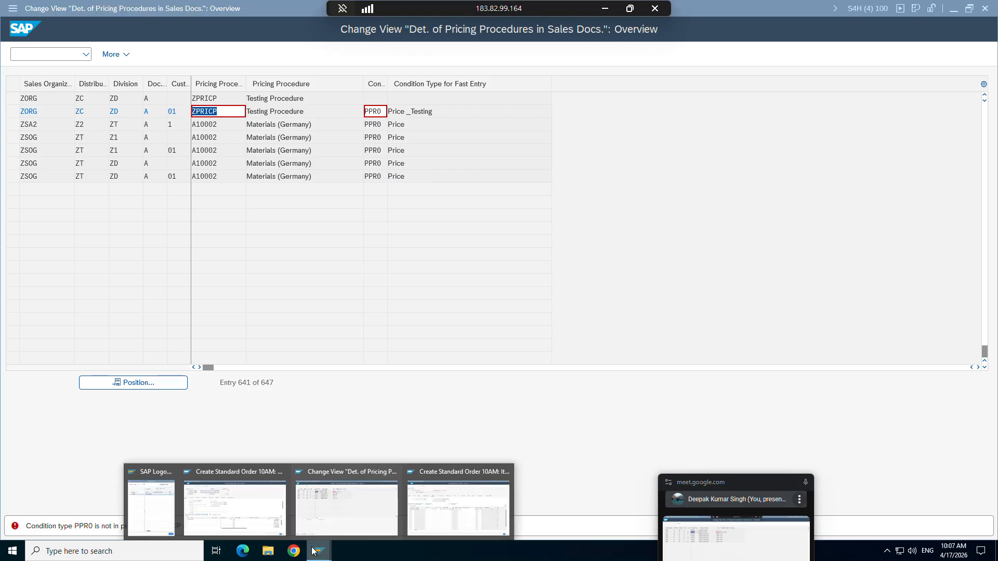
{"action": "left_click", "coordinate": [437, 501]}
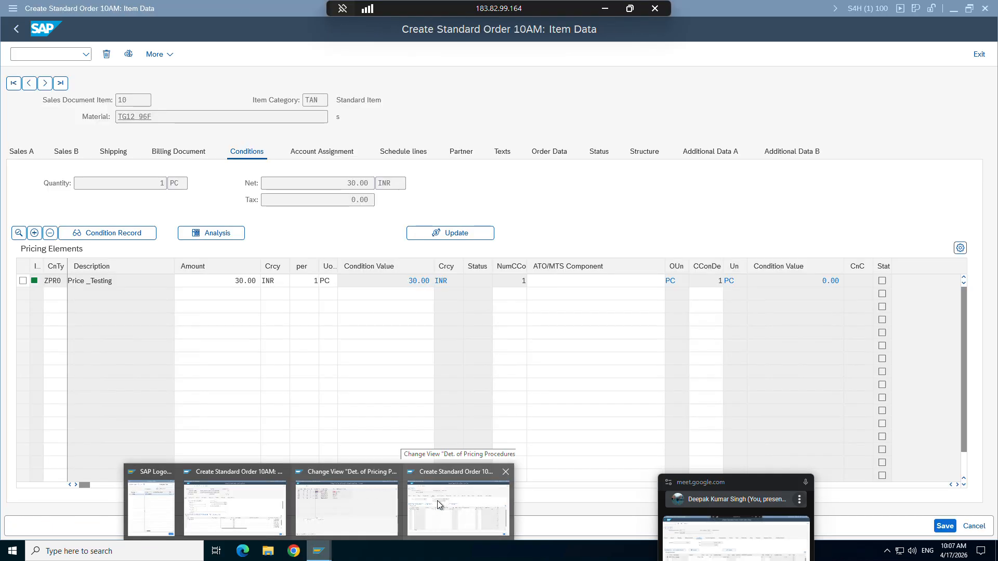
{"action": "left_click", "coordinate": [438, 500]}
{"action": "left_click", "coordinate": [39, 57]}
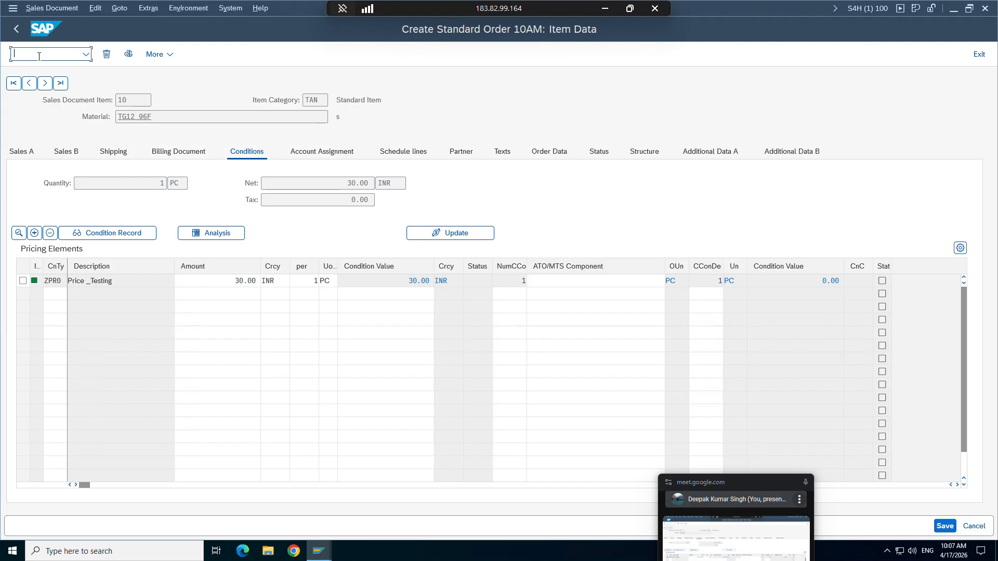
{"action": "type", "text": "/nv"}
{"action": "type", "text": "a01"}
{"action": "key", "text": "Return"}
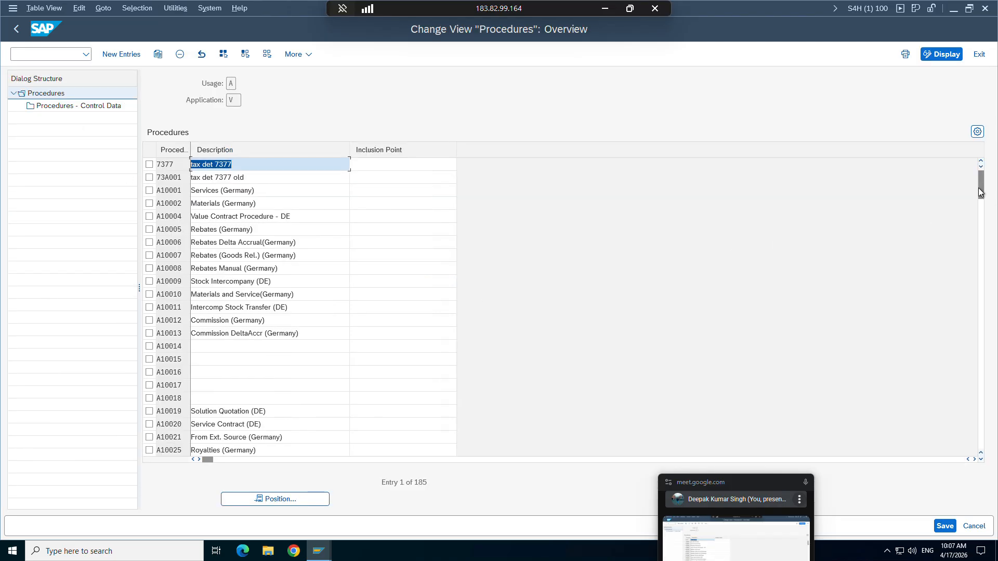
{"action": "left_click_drag", "start_coordinate": [981, 184], "coordinate": [981, 442]}
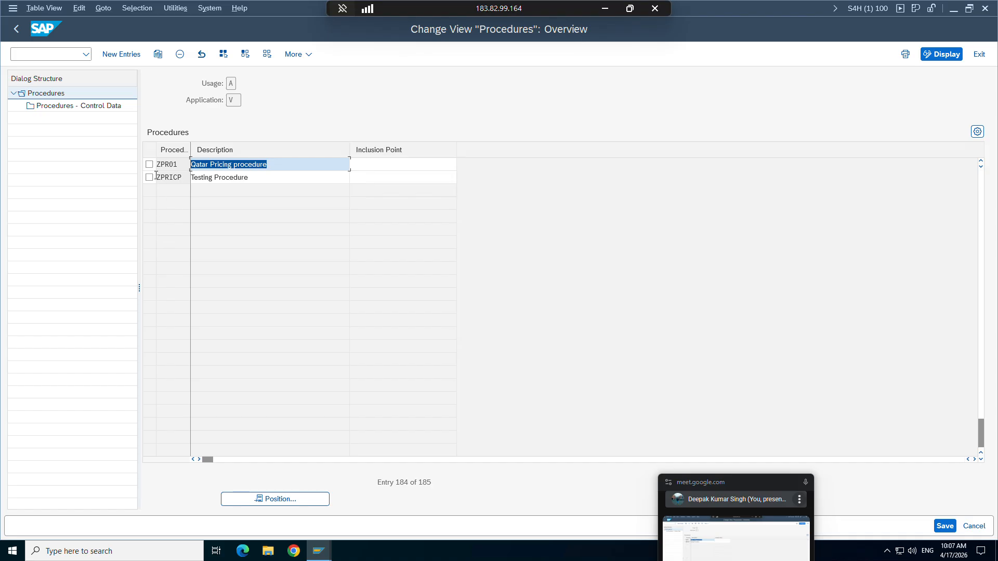
{"action": "left_click", "coordinate": [150, 178]}
{"action": "left_click", "coordinate": [30, 105]}
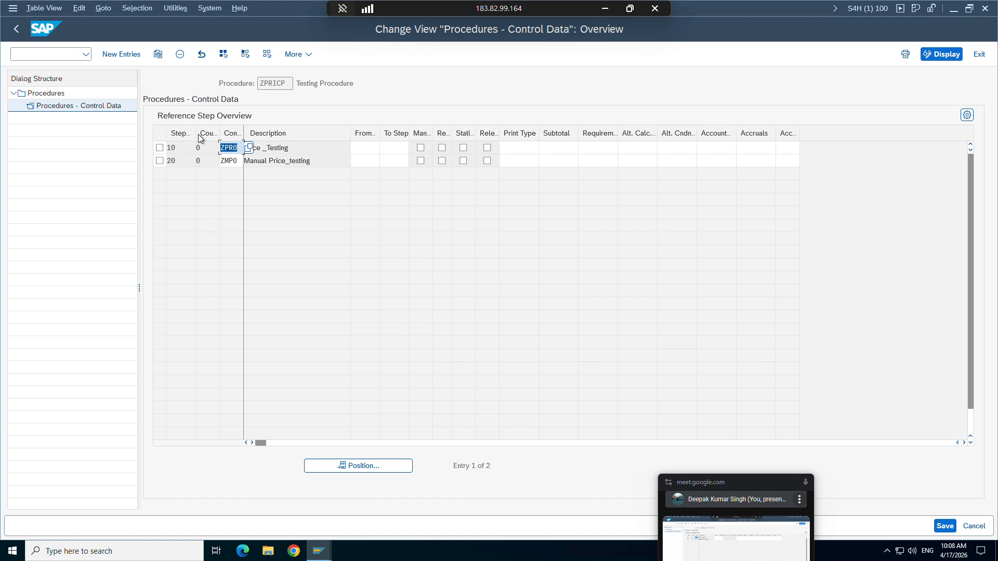
Compare the PPR0 entry in the pricing procedure determination with the condition types listed in the ZPRICP control data.
{"action": "mouse_move", "coordinate": [318, 551]}
{"action": "left_click", "coordinate": [341, 507]}
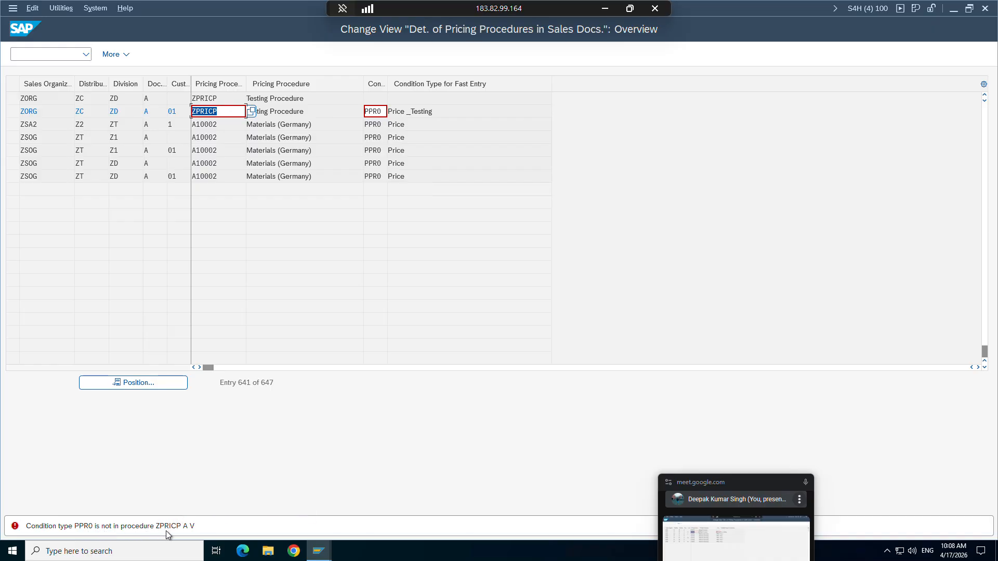
{"action": "left_click", "coordinate": [319, 551]}
{"action": "left_click", "coordinate": [416, 492]}
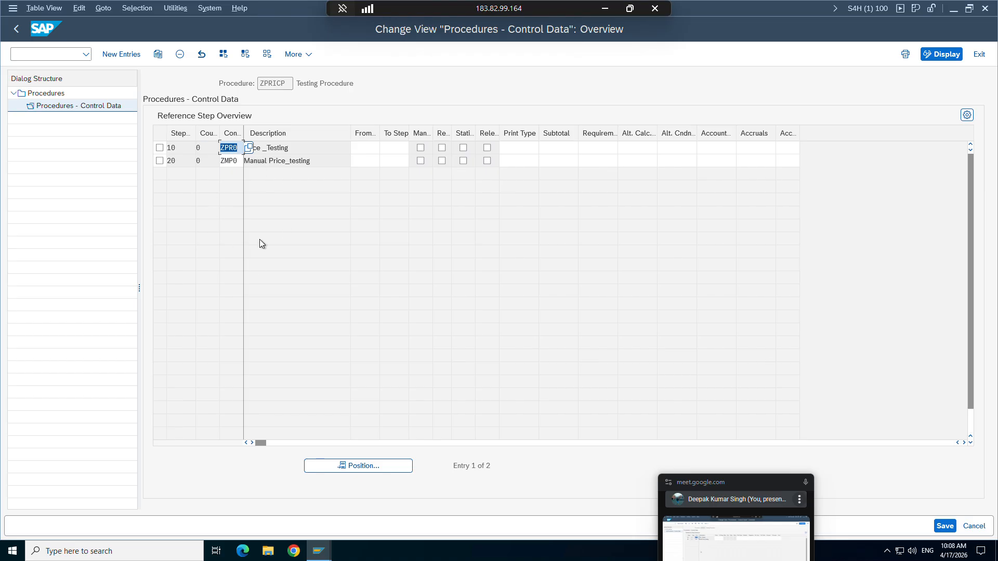
{"action": "left_click", "coordinate": [319, 551]}
{"action": "left_click", "coordinate": [359, 505]}
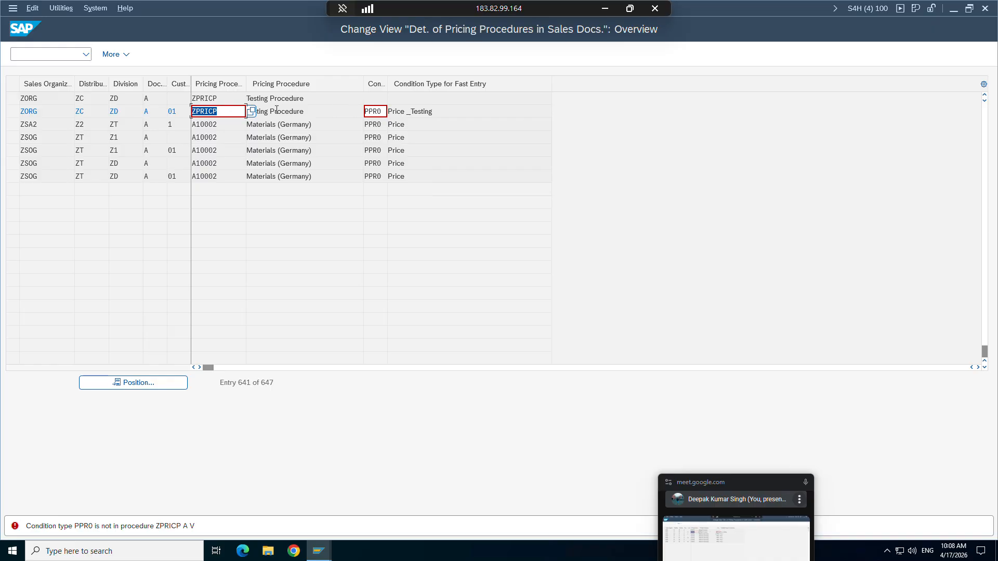
{"action": "left_click", "coordinate": [319, 552]}
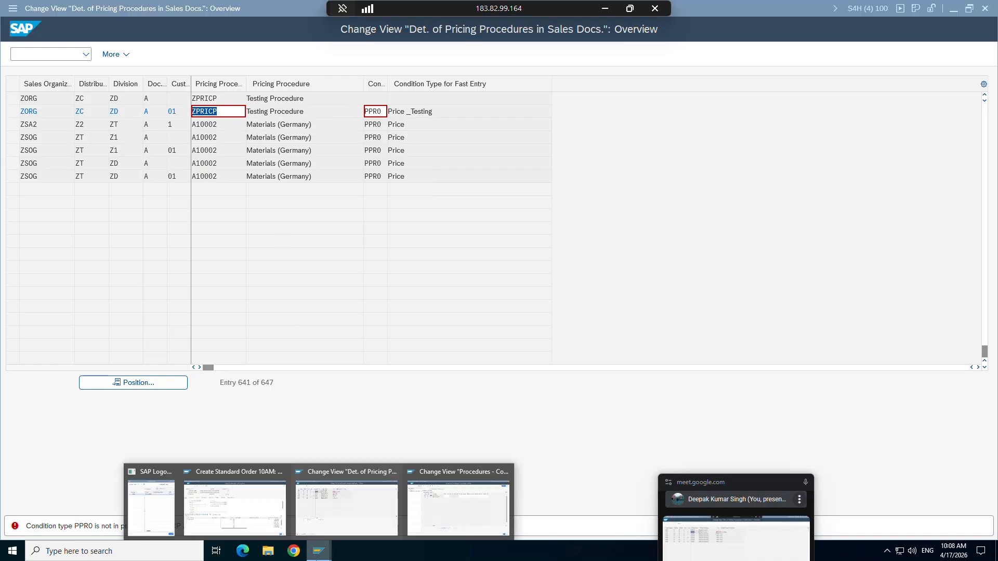
{"action": "left_click", "coordinate": [445, 507]}
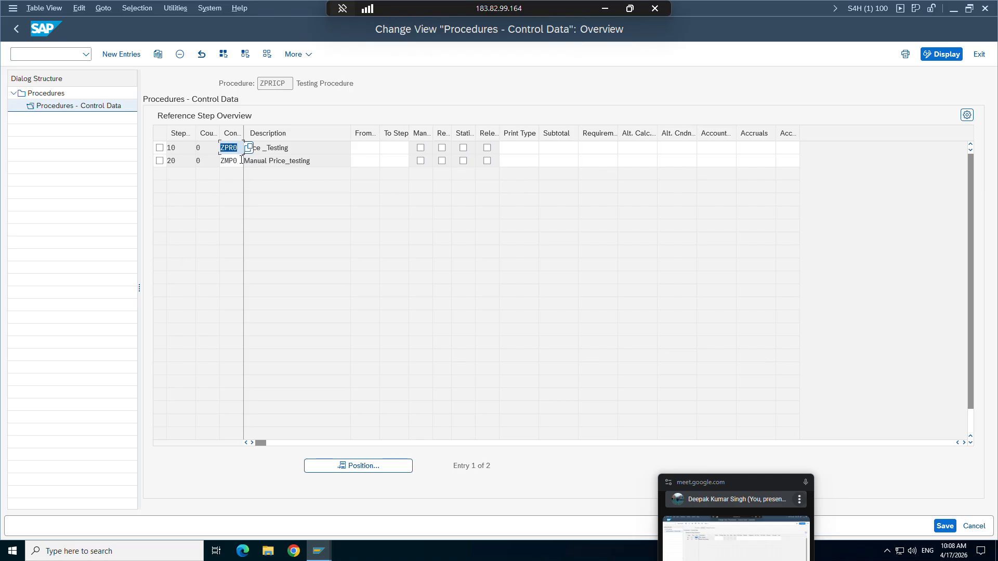
{"action": "left_click", "coordinate": [233, 161]}
In the pricing procedure determination session, set the fast entry condition type to ZMP0 for ZORG, ZC, ZD, customer pricing procedure 01.
{"action": "left_click", "coordinate": [320, 547]}
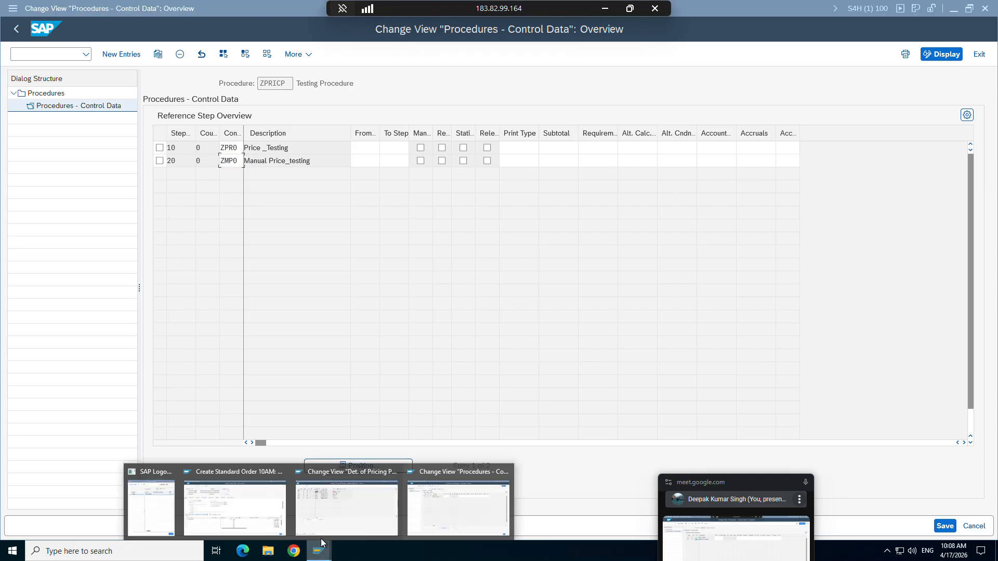
{"action": "left_click", "coordinate": [362, 500]}
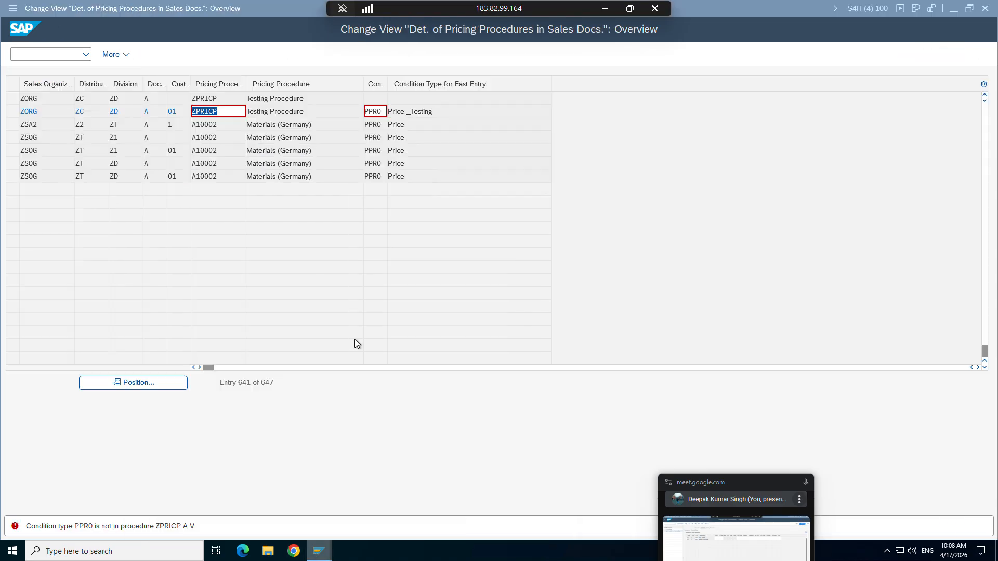
{"action": "left_click", "coordinate": [382, 114]}
{"action": "key", "text": "BackSpace"}
{"action": "key", "text": "BackSpace"}
{"action": "key", "text": "BackSpace"}
{"action": "key", "text": "BackSpace"}
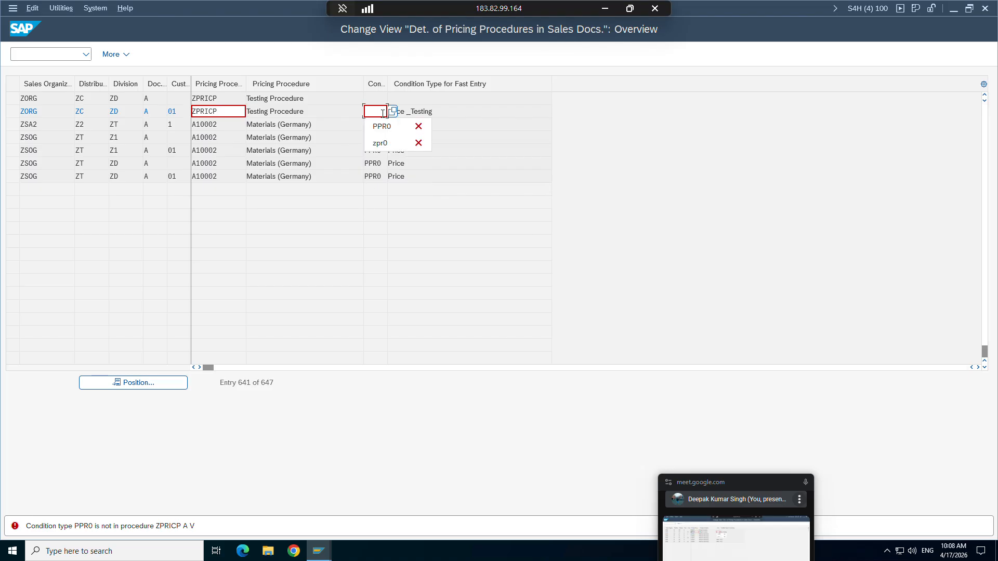
{"action": "type", "text": "zmp0"}
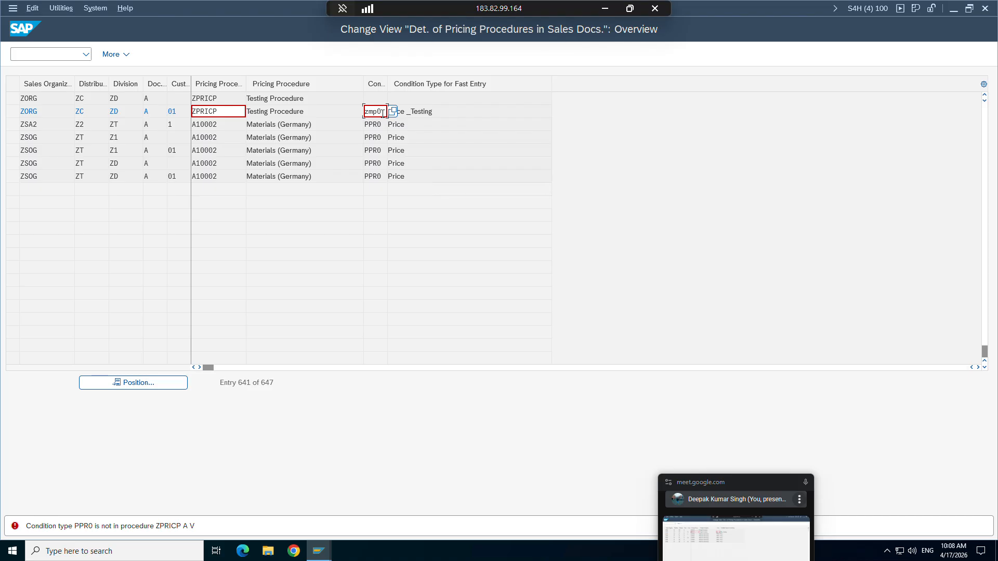
{"action": "key", "text": "Return"}
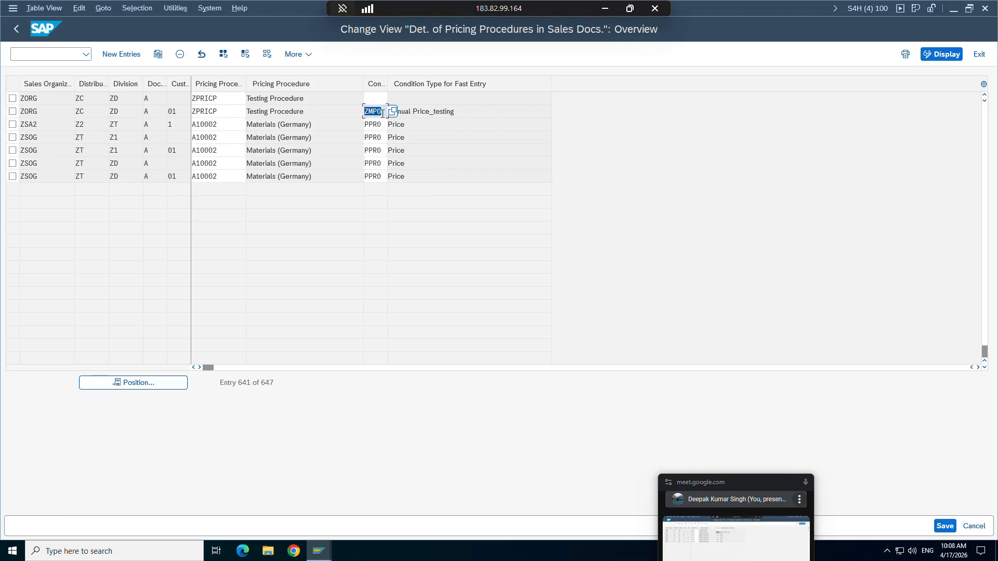
Save the pricing procedure determination and assign the change to the proposed customizing request.
{"action": "left_click", "coordinate": [230, 114]}
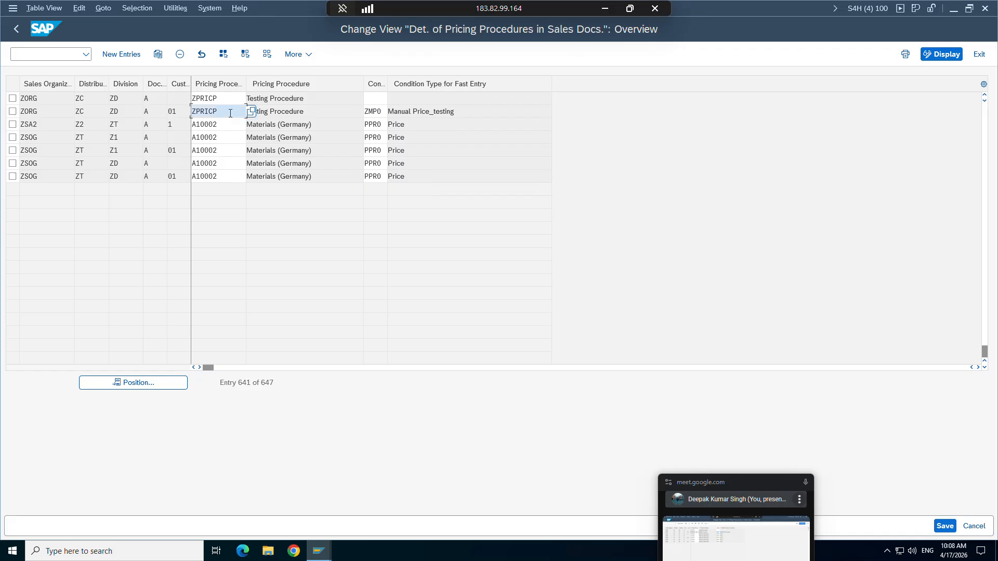
{"action": "left_click", "coordinate": [943, 527]}
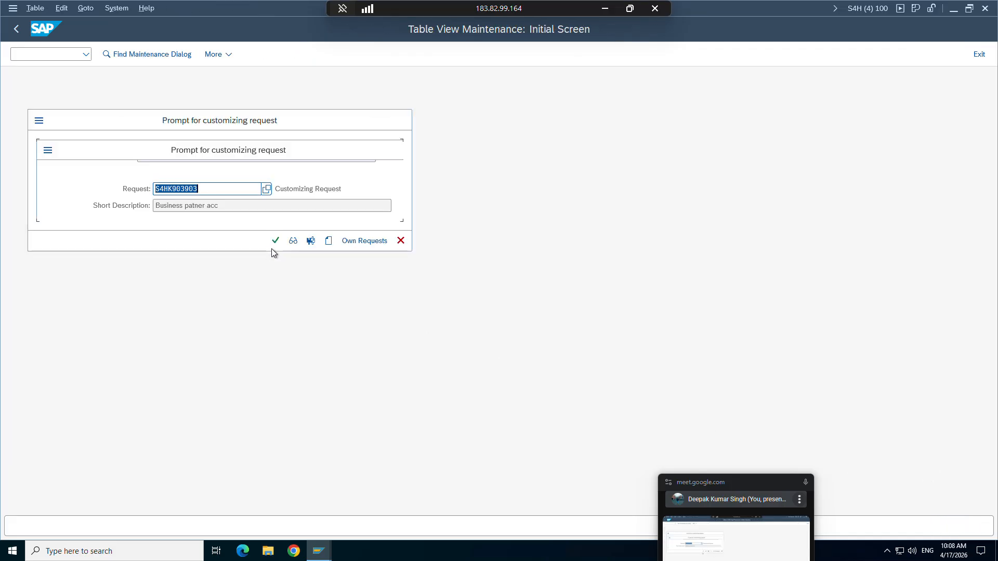
{"action": "left_click", "coordinate": [275, 241]}
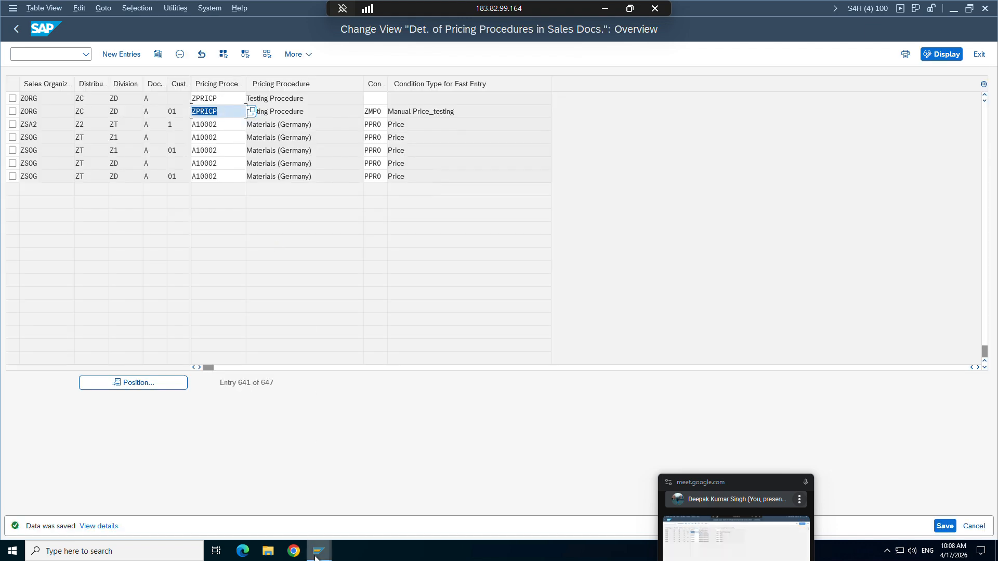
Close the old sales order session and start VA01 in a new session with the preset Standard Order 10AM type and organizational data.
{"action": "mouse_move", "coordinate": [319, 550]}
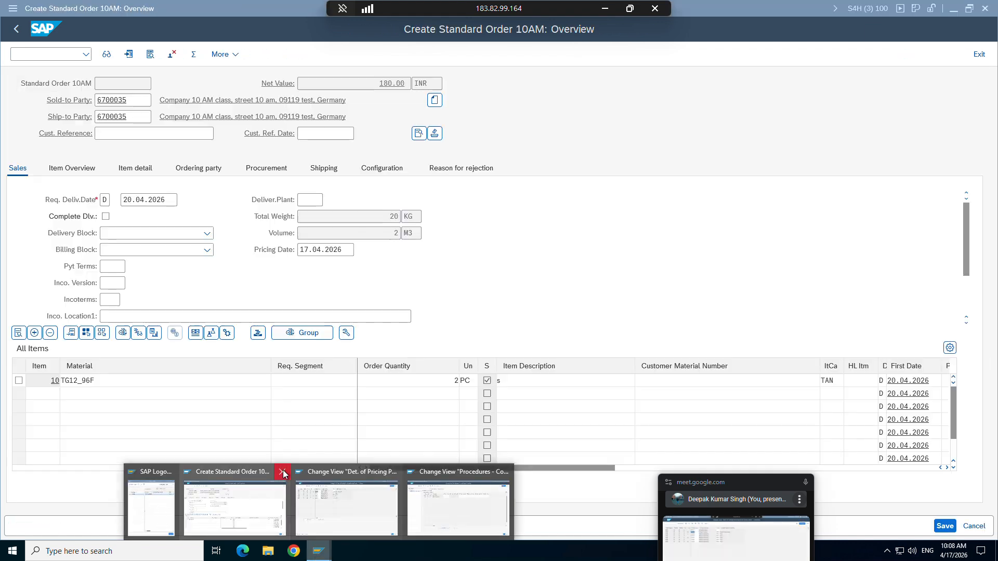
{"action": "left_click", "coordinate": [282, 472]}
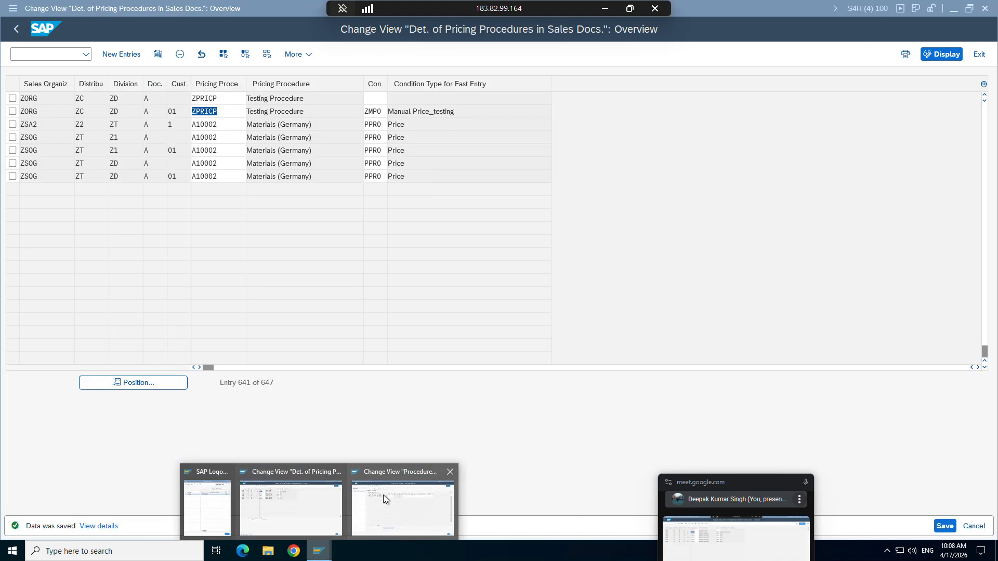
{"action": "left_click", "coordinate": [391, 495]}
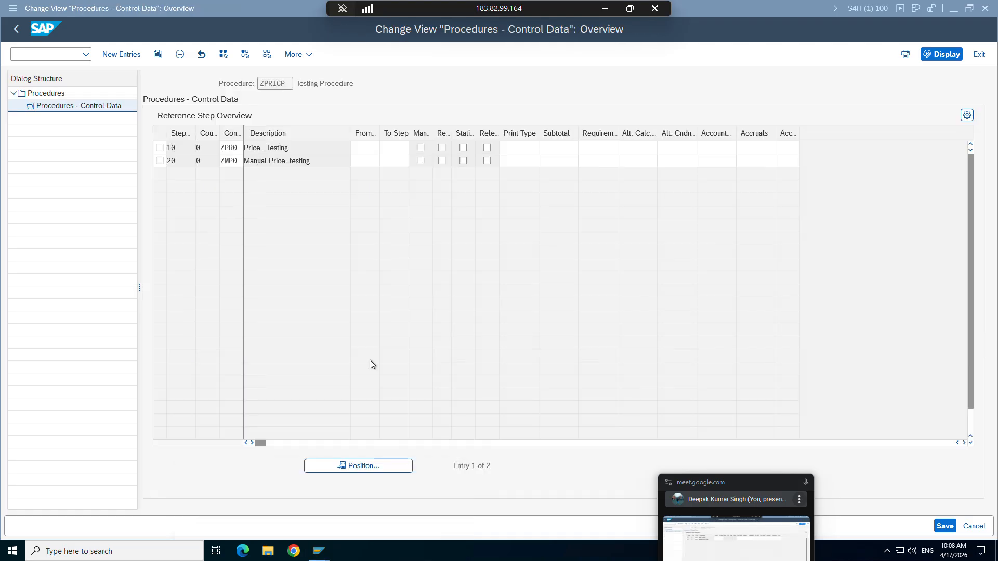
{"action": "left_click", "coordinate": [12, 8]}
{"action": "left_click", "coordinate": [35, 123]}
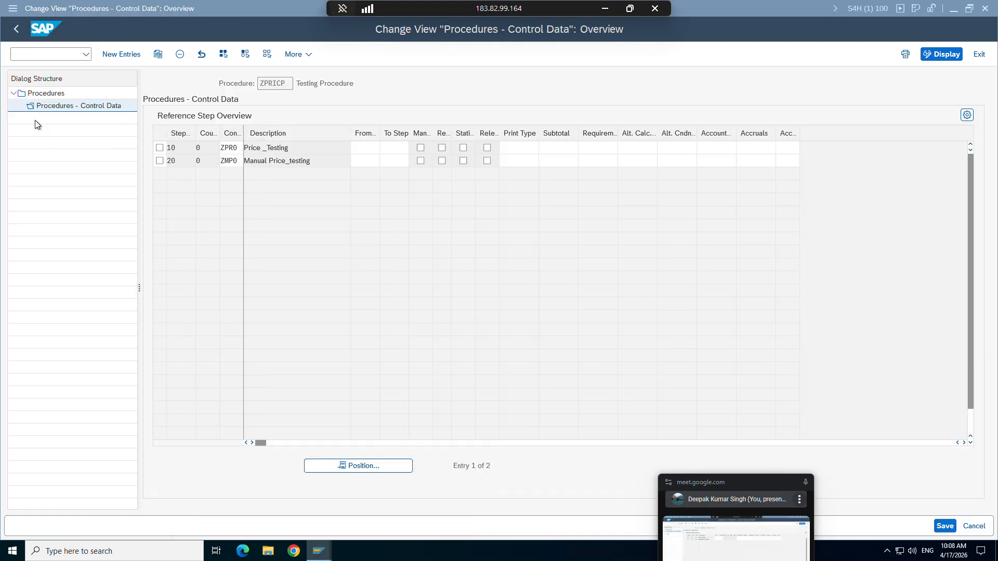
{"action": "type", "text": "va0"}
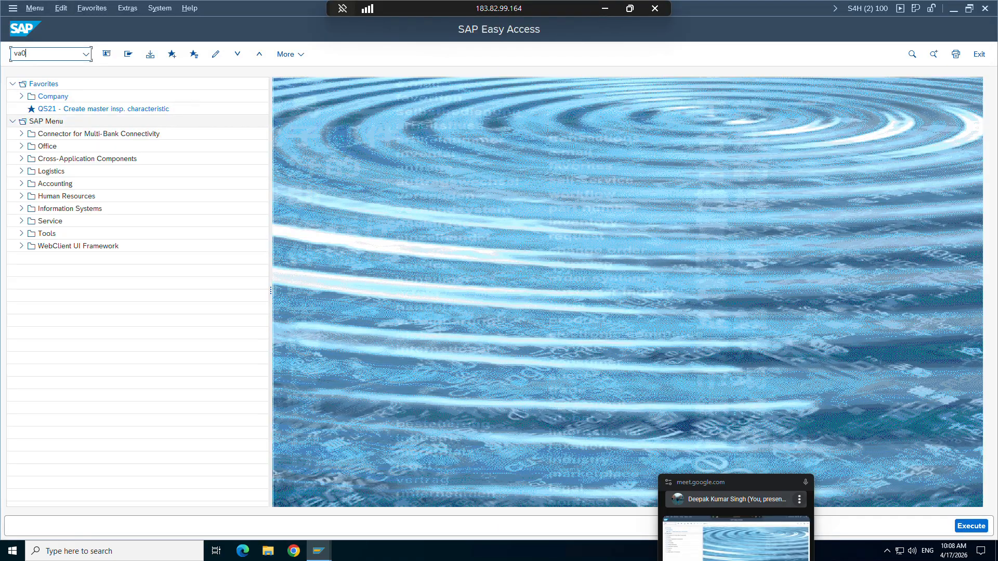
{"action": "type", "text": "1"}
{"action": "key", "text": "Return"}
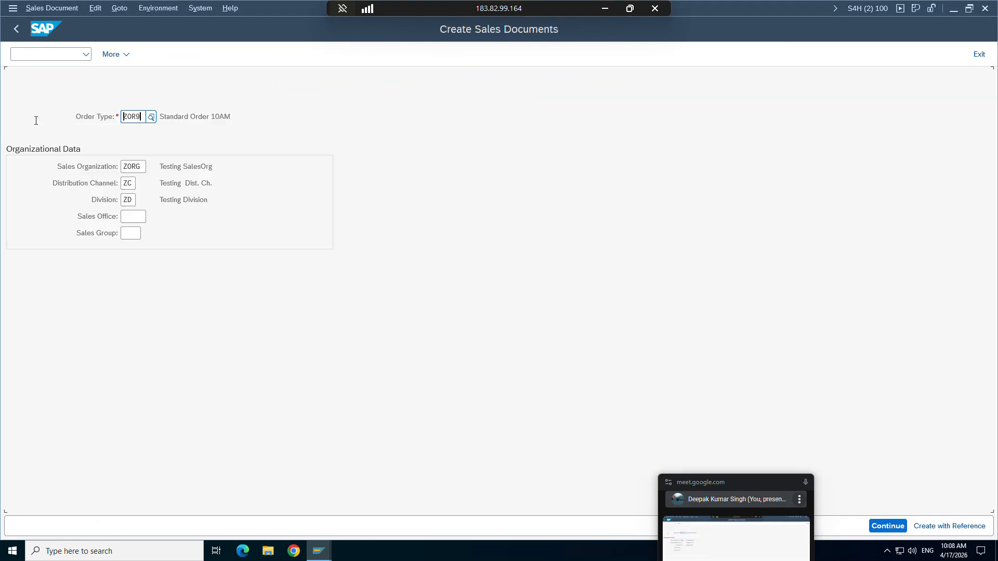
{"action": "key", "text": "Return"}
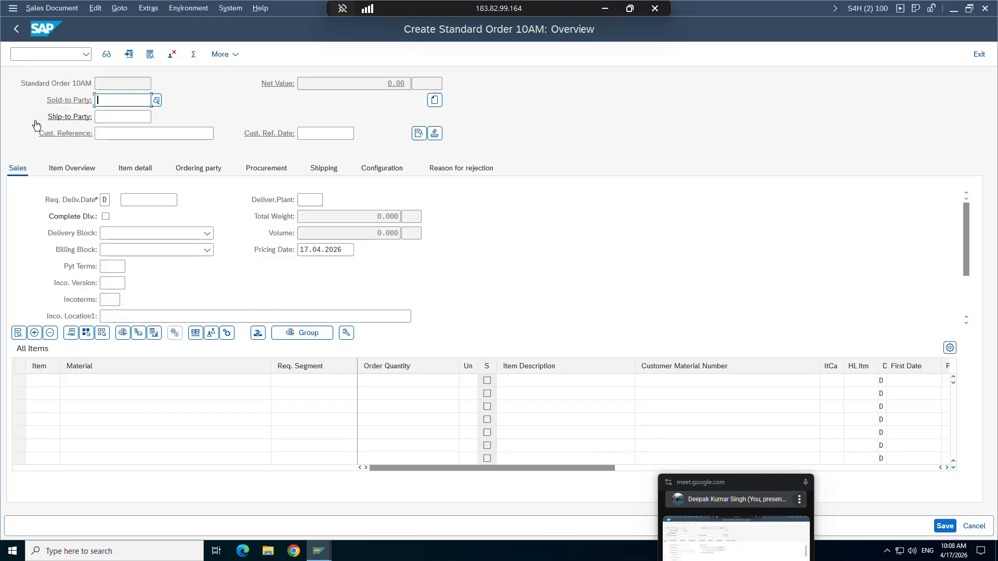
Enter the previously used customer number as sold-to party and set the requested delivery date to 20.04.2026.
{"action": "key", "text": "Down"}
{"action": "key", "text": "Return"}
{"action": "key", "text": "Return"}
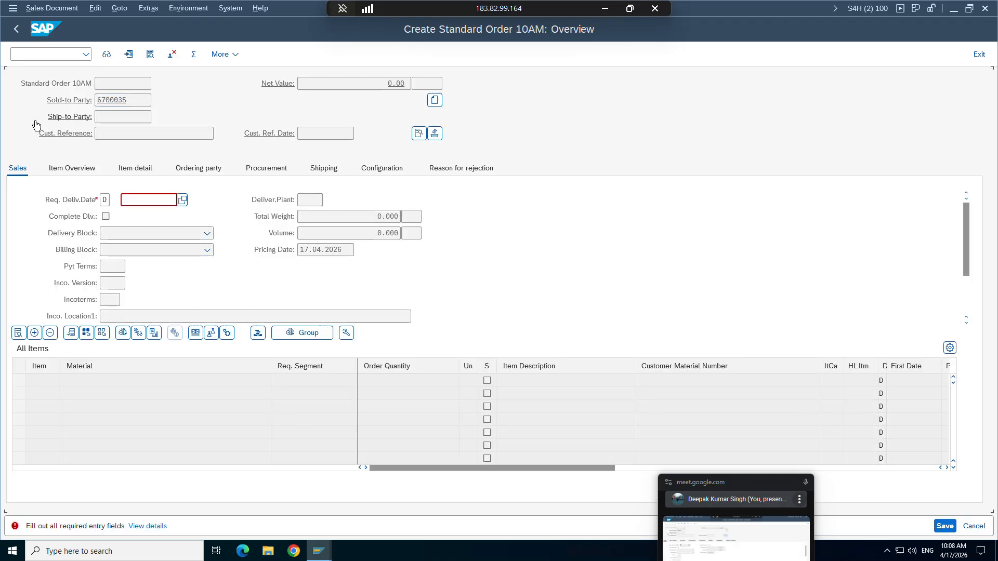
{"action": "key", "text": "Return"}
{"action": "key", "text": "Return"}
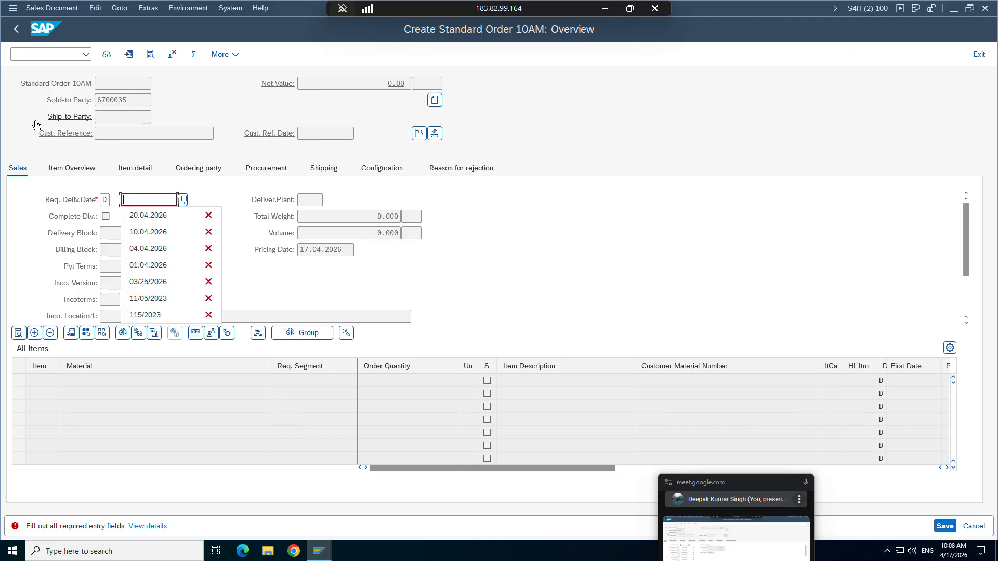
{"action": "key", "text": "Down"}
{"action": "key", "text": "Return"}
{"action": "key", "text": "Return"}
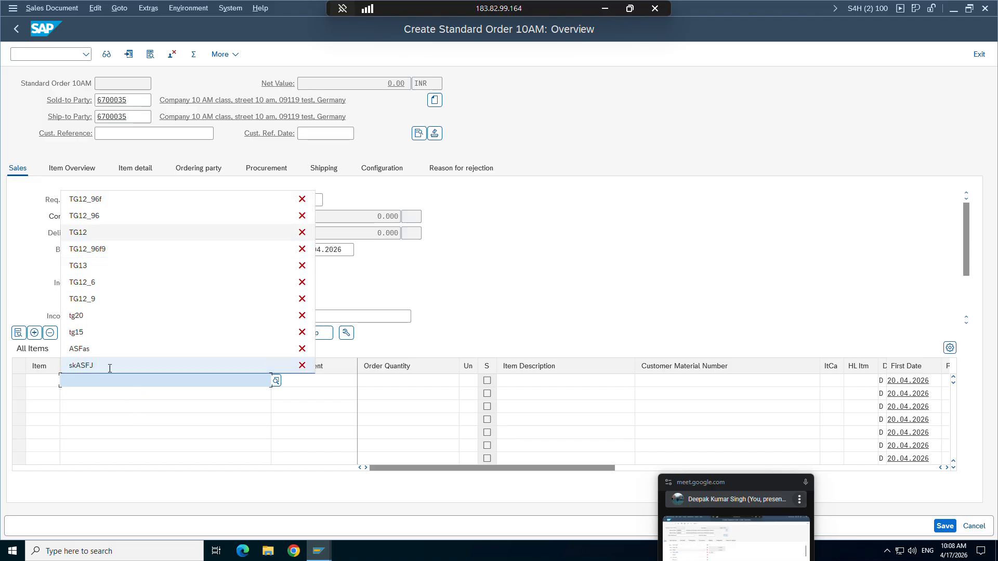
Add material TG12_96f as the first order item with an order quantity of 1.
{"action": "key", "text": "Down"}
{"action": "key", "text": "Return"}
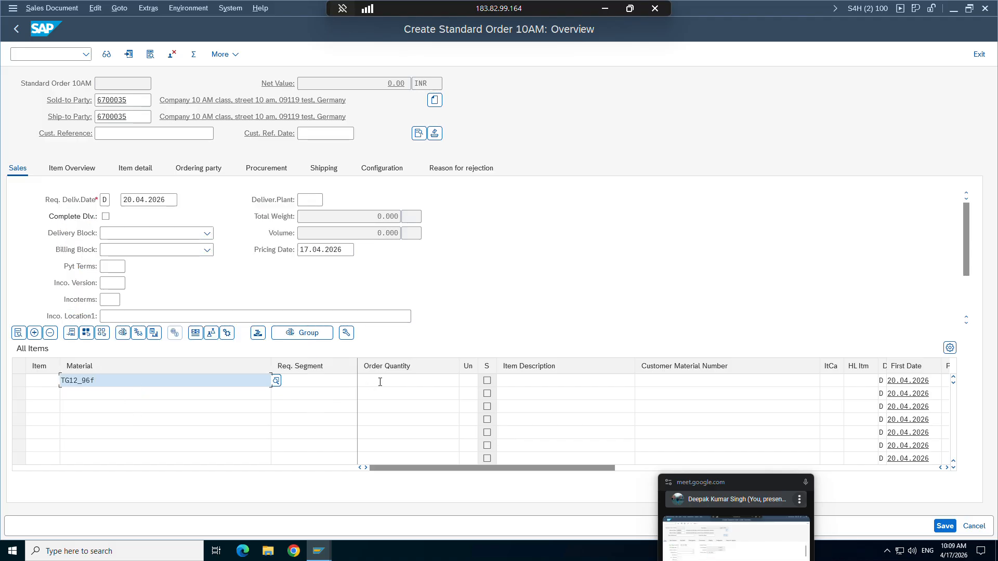
{"action": "left_click", "coordinate": [380, 382]}
{"action": "type", "text": "1"}
{"action": "key", "text": "Return"}
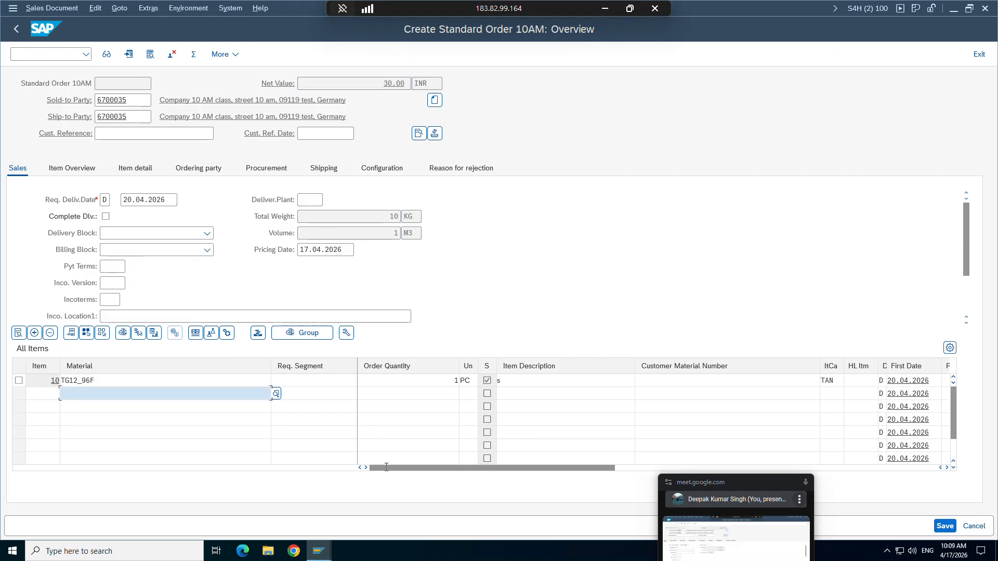
Set the ZMP0 amount of item 10 to 40 INR directly in the item overview.
{"action": "left_click_drag", "start_coordinate": [386, 467], "coordinate": [457, 467]}
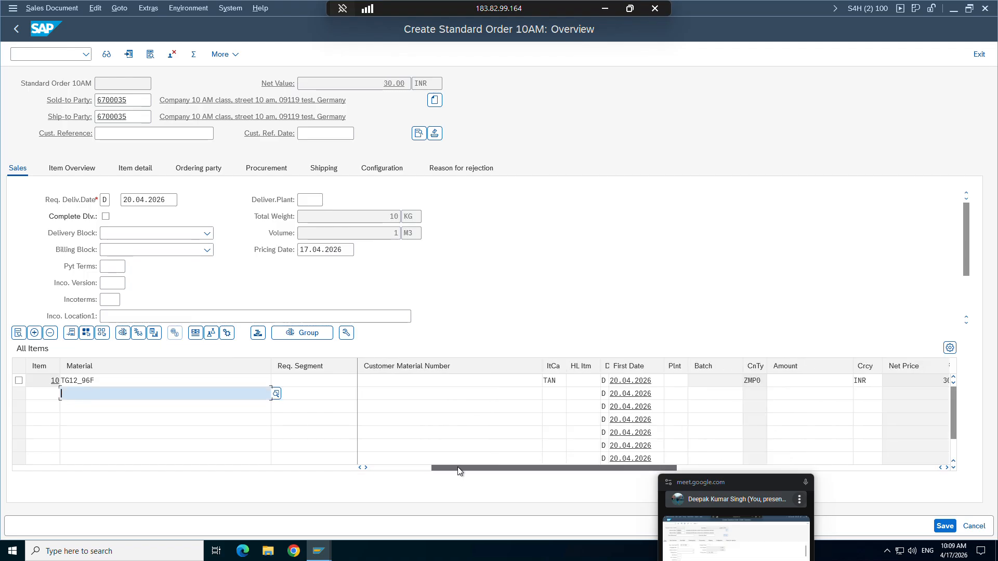
{"action": "left_click", "coordinate": [800, 381]}
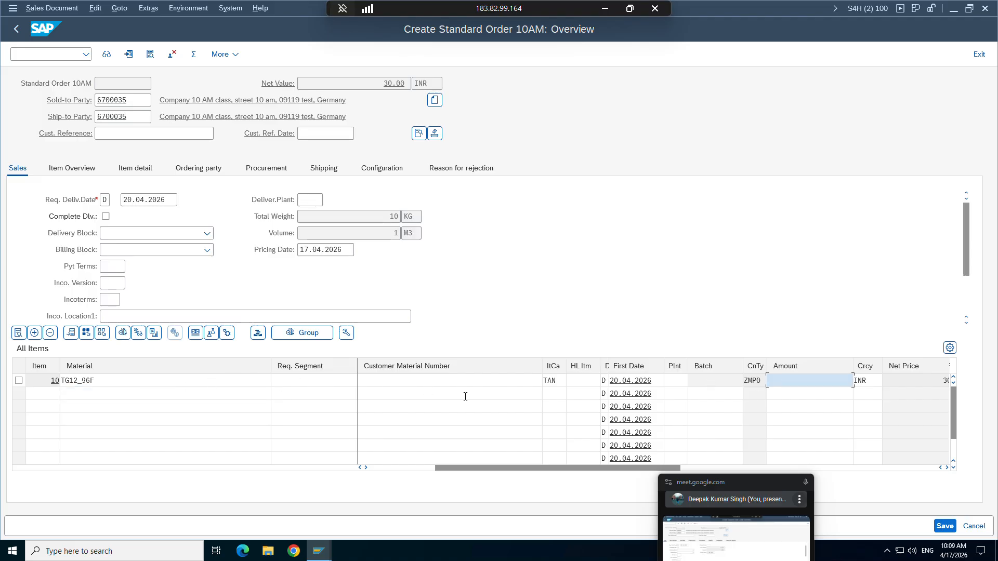
{"action": "type", "text": "40"}
{"action": "key", "text": "Return"}
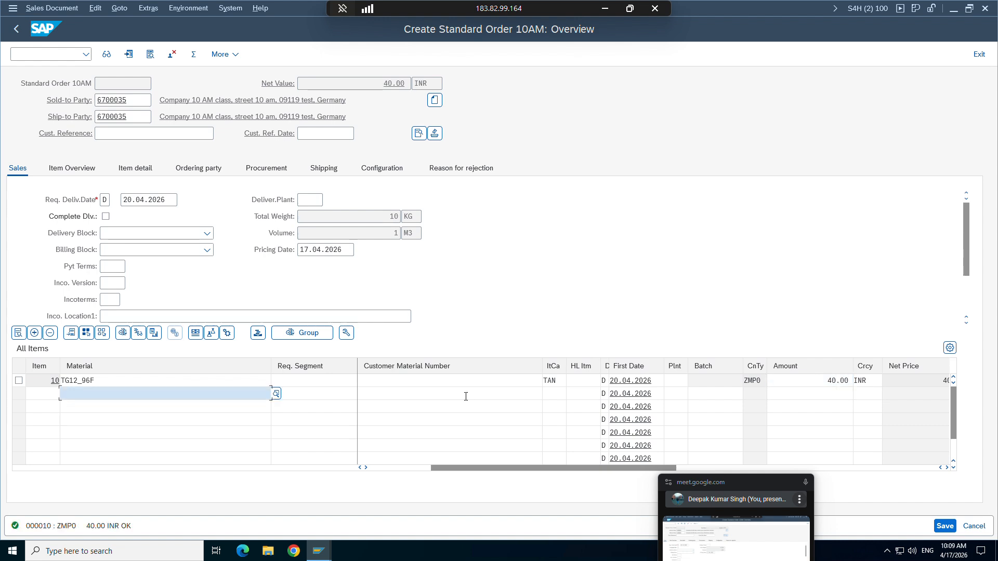
Examine the ZPR0 and ZMP0 pricing conditions of item 10, and return to the order overview.
{"action": "double_click", "coordinate": [97, 385]}
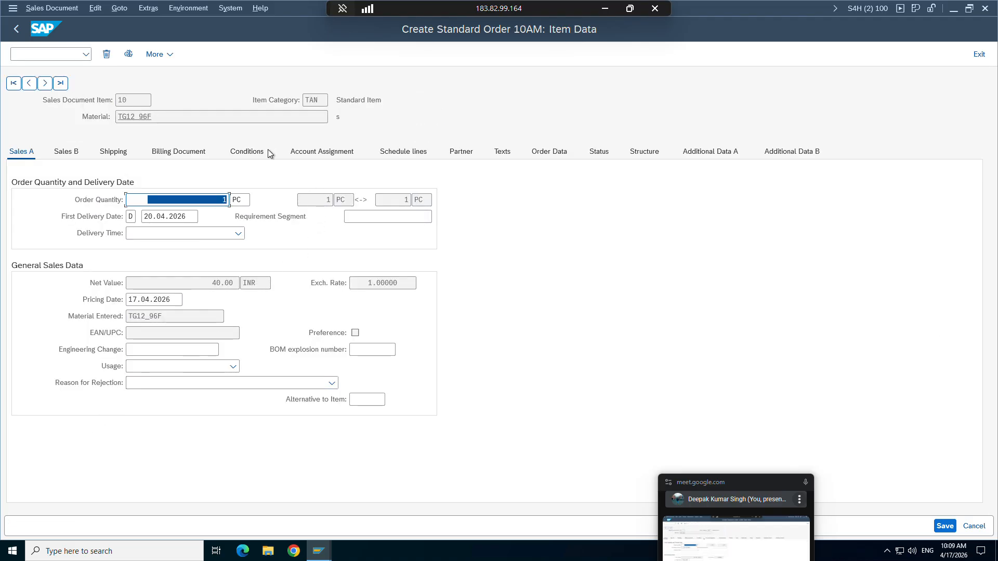
{"action": "left_click", "coordinate": [257, 153]}
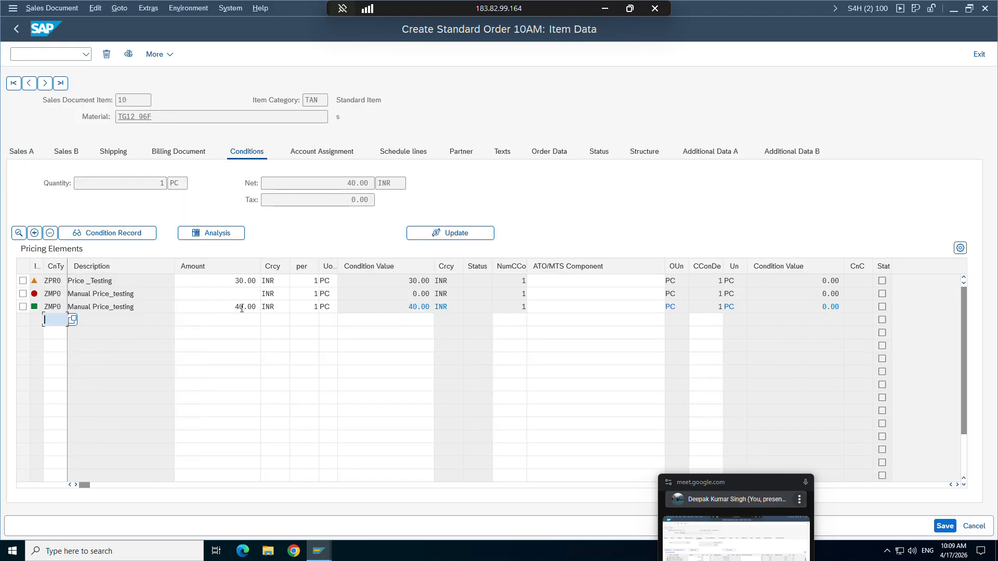
{"action": "left_click", "coordinate": [230, 310]}
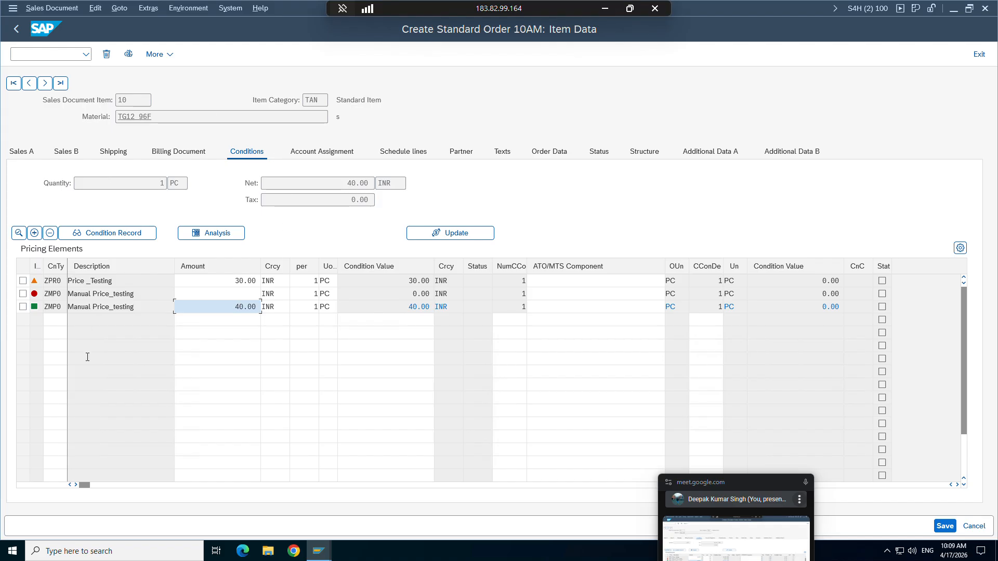
{"action": "left_click", "coordinate": [16, 29]}
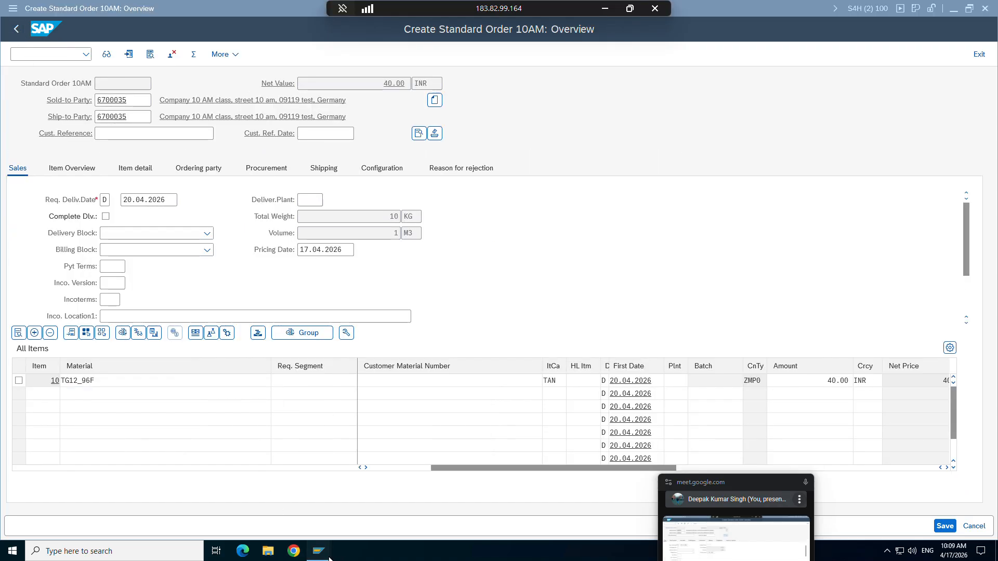
Revisit the pricing procedure determination and widen the fast entry condition type column to inspect the ZMP0 entry.
{"action": "mouse_move", "coordinate": [318, 552]}
{"action": "left_click", "coordinate": [329, 504]}
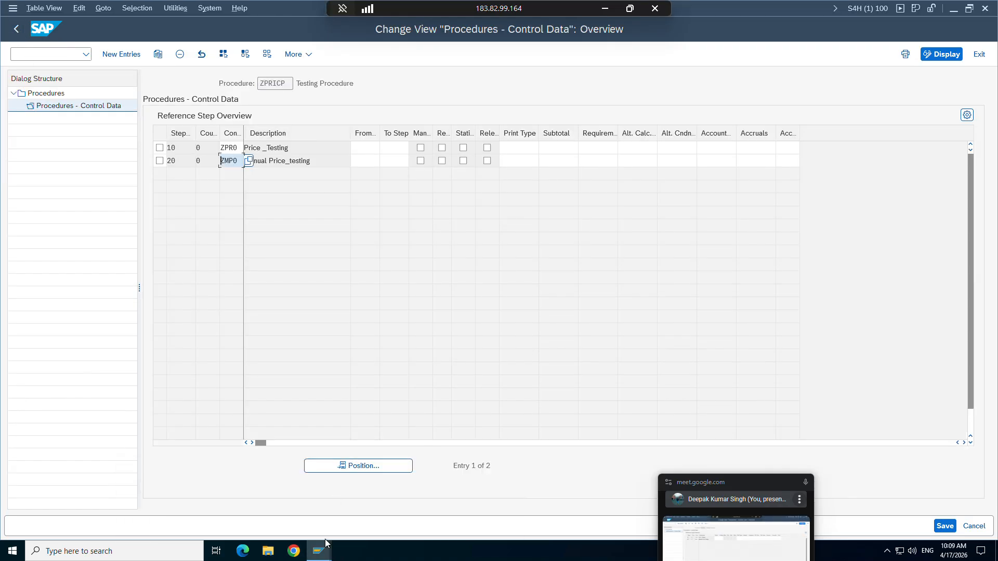
{"action": "left_click", "coordinate": [252, 503]}
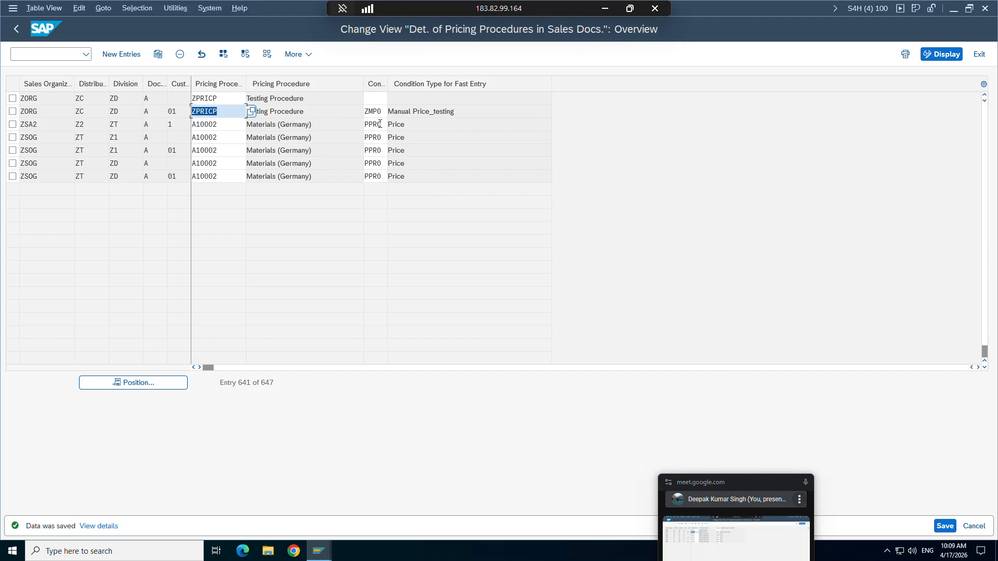
{"action": "left_click_drag", "start_coordinate": [383, 114], "coordinate": [481, 83]}
{"action": "left_click", "coordinate": [371, 114]}
{"action": "left_click", "coordinate": [390, 87]}
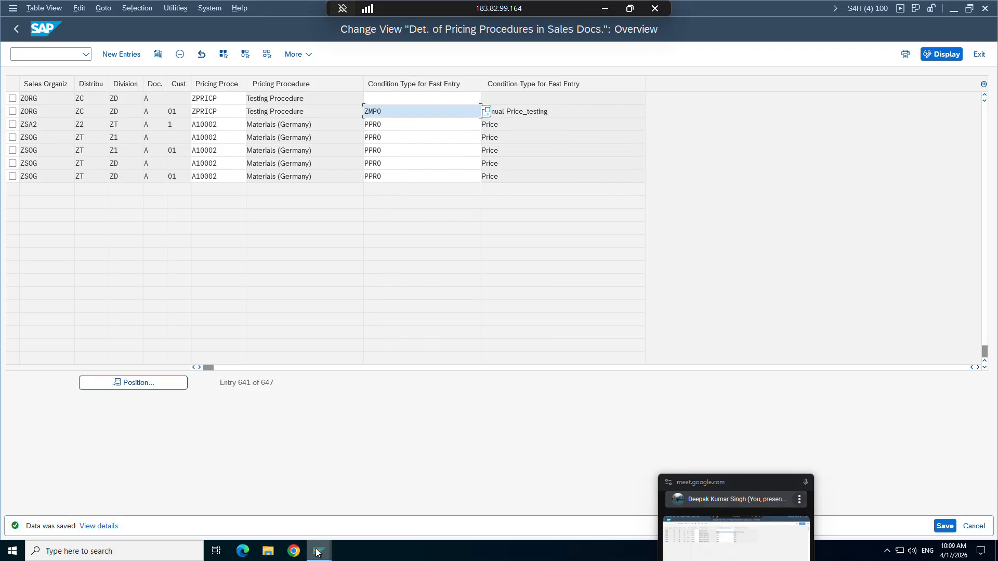
Return to the sales order, set item 10's ZMP0 amount to 20 INR in the item overview, and examine its pricing conditions.
{"action": "mouse_move", "coordinate": [318, 552]}
{"action": "left_click", "coordinate": [432, 497]}
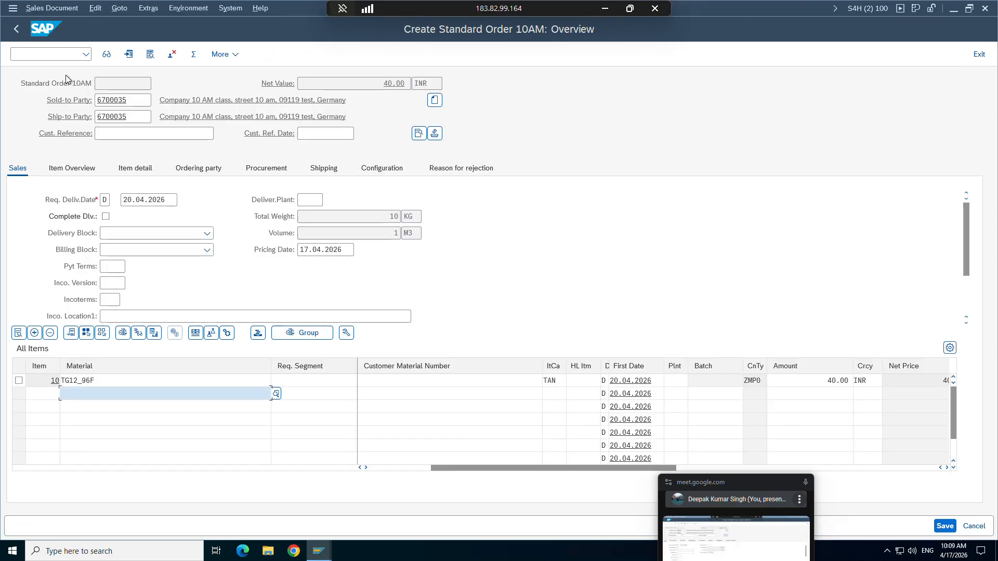
{"action": "left_click", "coordinate": [19, 33]}
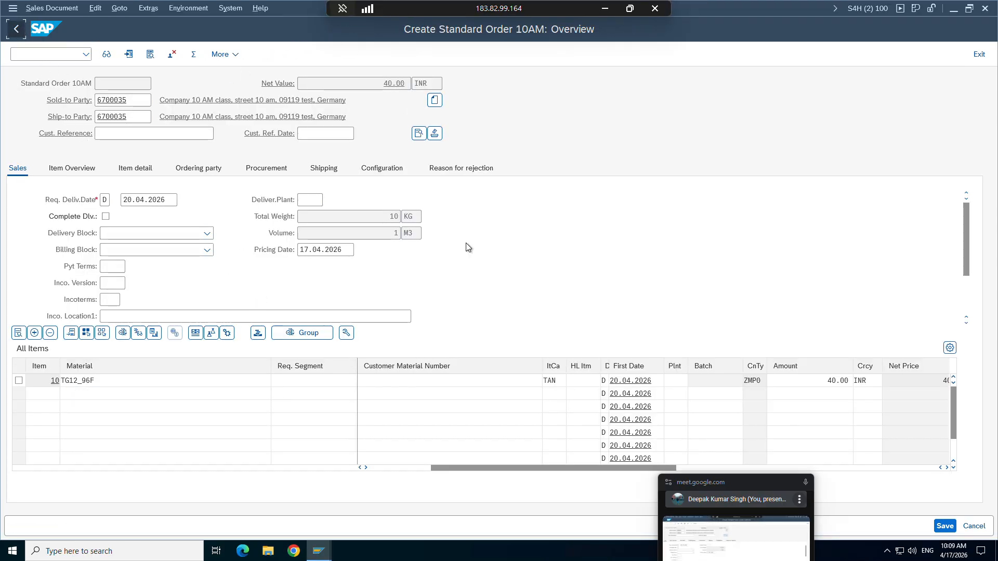
{"action": "left_click_drag", "start_coordinate": [451, 469], "coordinate": [489, 468]}
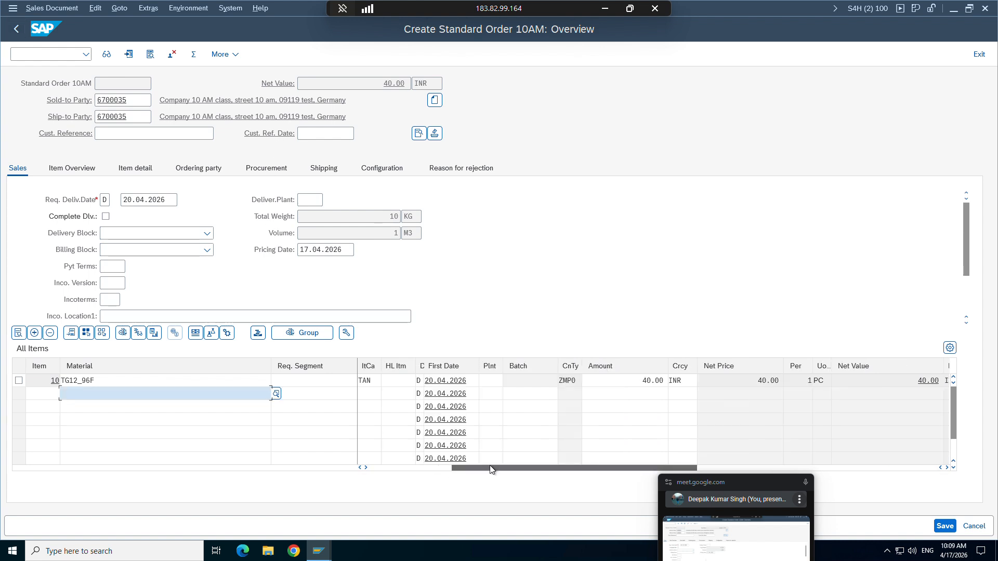
{"action": "left_click_drag", "start_coordinate": [639, 381], "coordinate": [676, 380]}
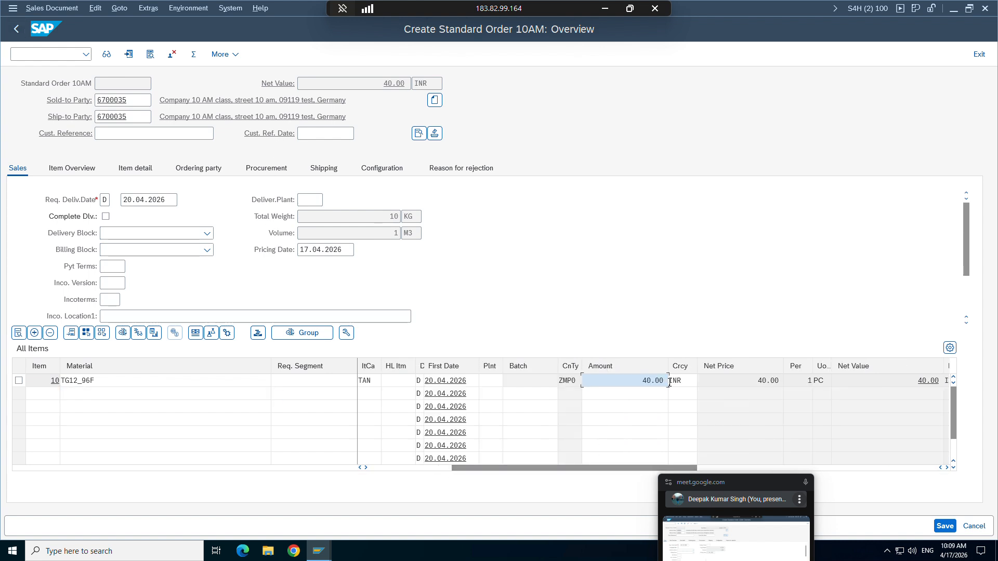
{"action": "key", "text": "ctrl+a"}
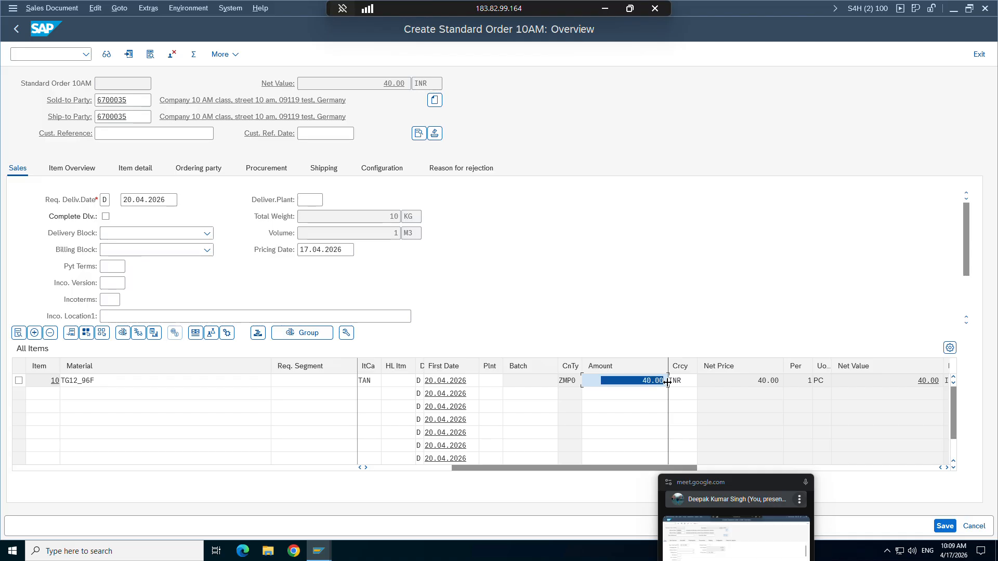
{"action": "type", "text": "20"}
{"action": "key", "text": "Return"}
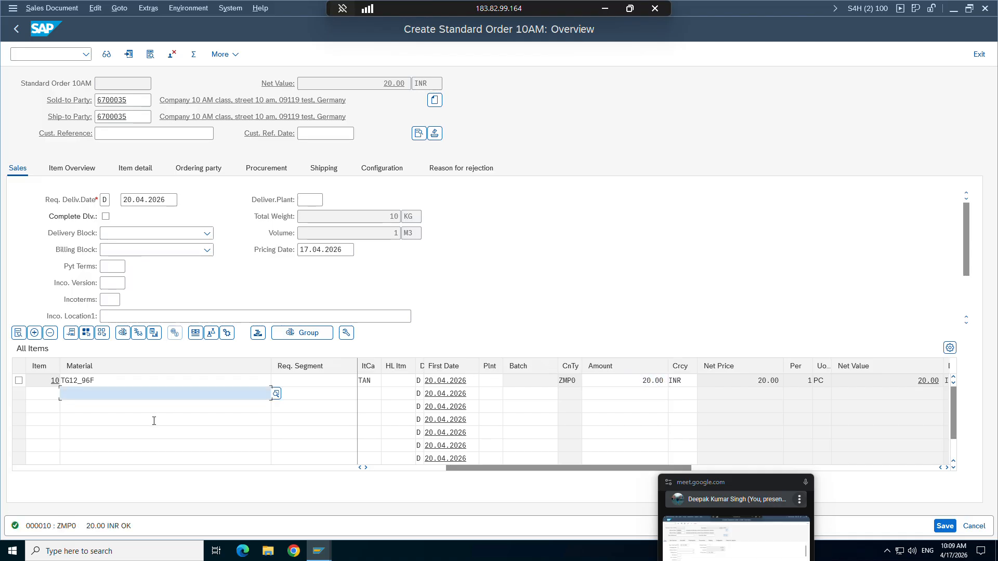
{"action": "double_click", "coordinate": [83, 380]}
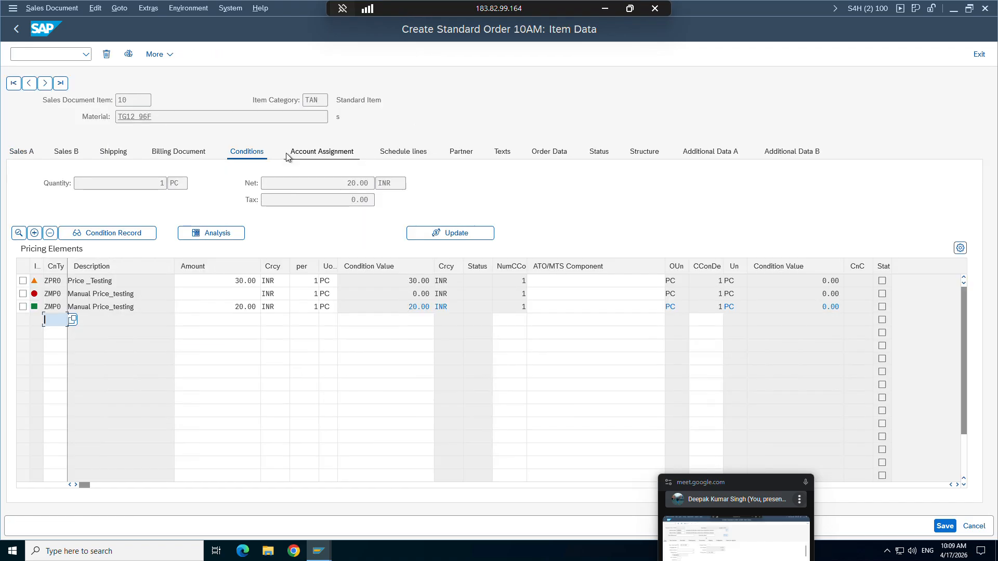
{"action": "left_click", "coordinate": [239, 306]}
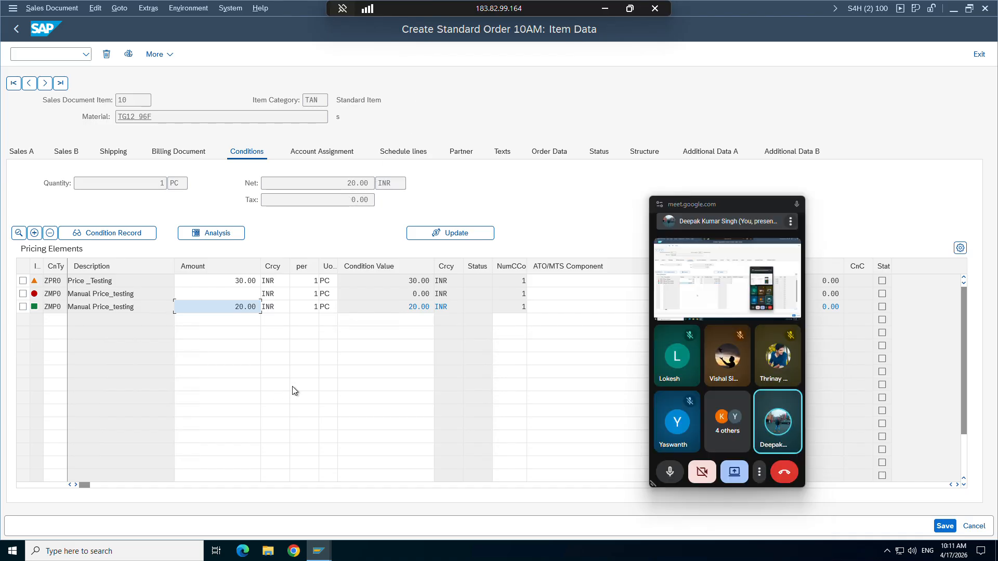
Switch to the SAP SD study material in Word and read the step on assigning the pricing procedure in OVKK.
{"action": "left_click", "coordinate": [605, 8]}
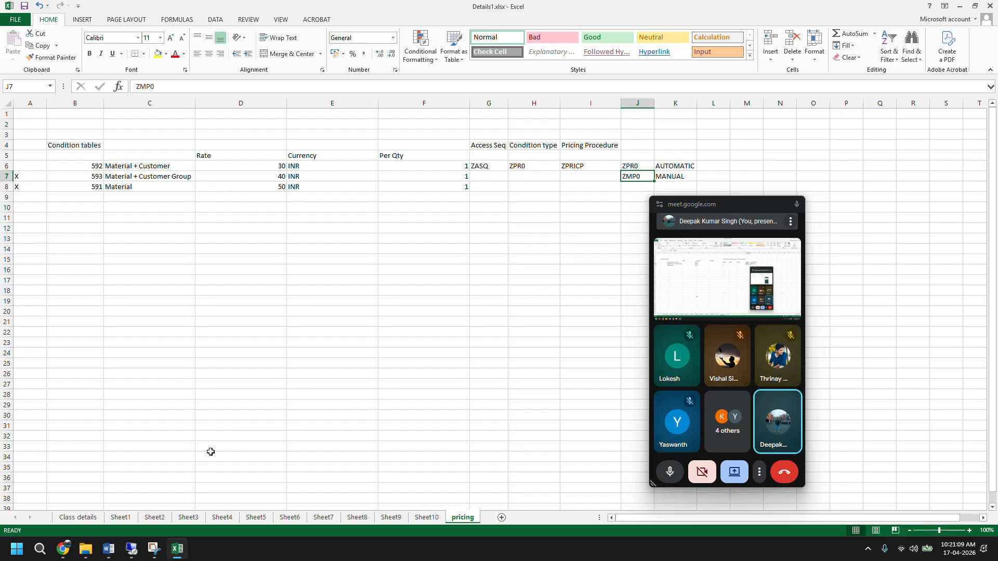
{"action": "left_click", "coordinate": [497, 313]}
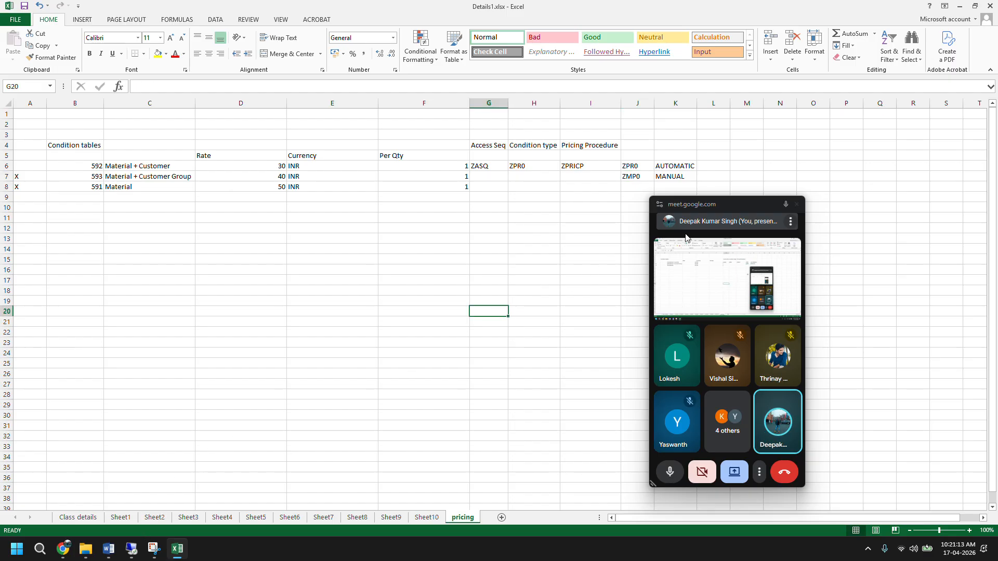
{"action": "left_click_drag", "start_coordinate": [734, 206], "coordinate": [773, 188]}
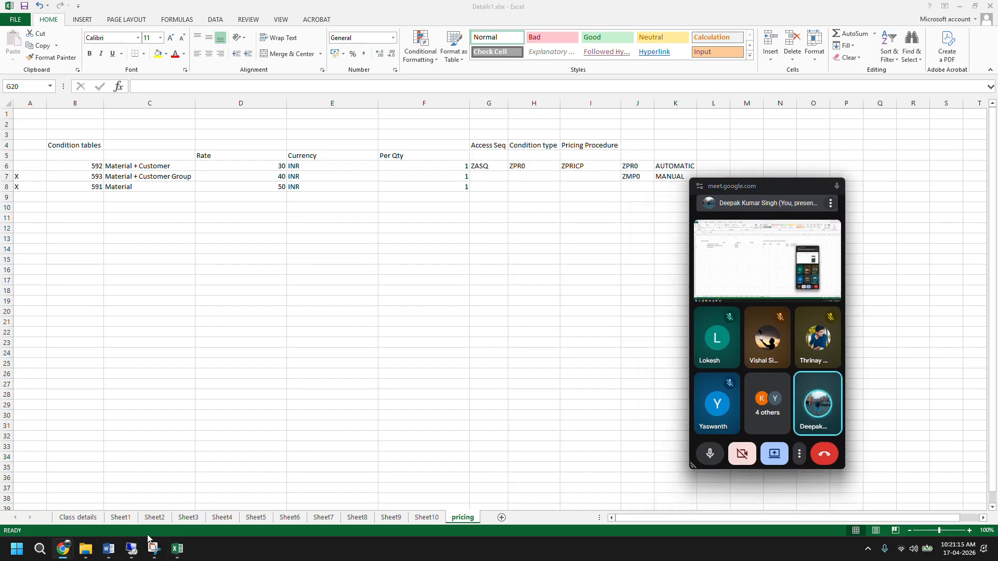
{"action": "left_click", "coordinate": [108, 549]}
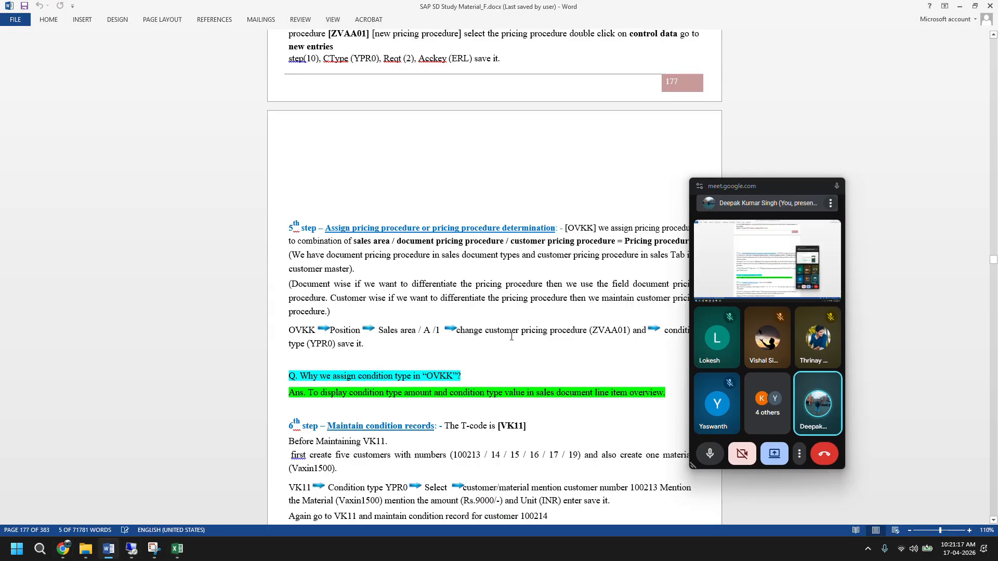
{"action": "scroll", "coordinate": [512, 336], "scroll_direction": "down", "scroll_amount": 4}
{"action": "mouse_move", "coordinate": [175, 549]}
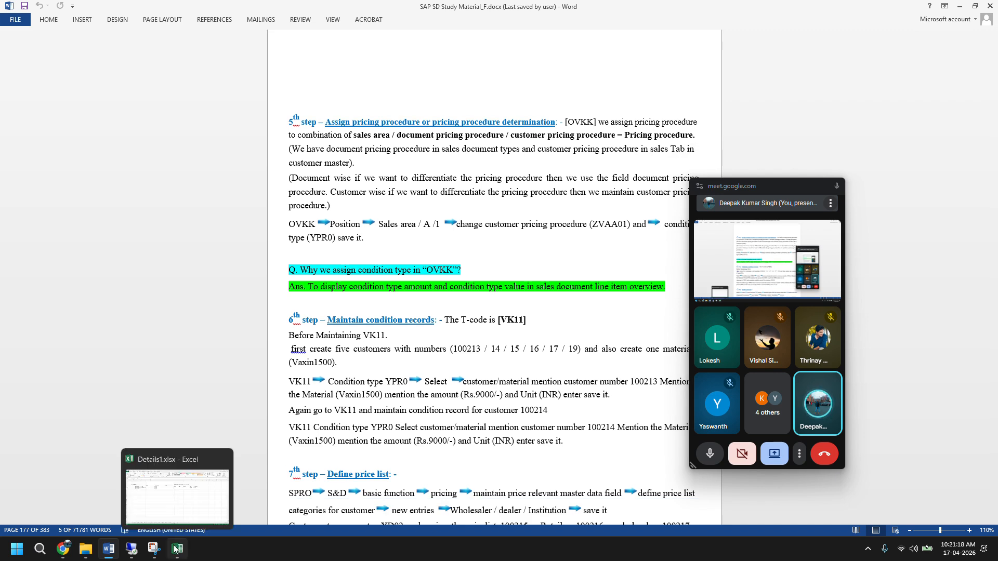
{"action": "mouse_move", "coordinate": [136, 553]}
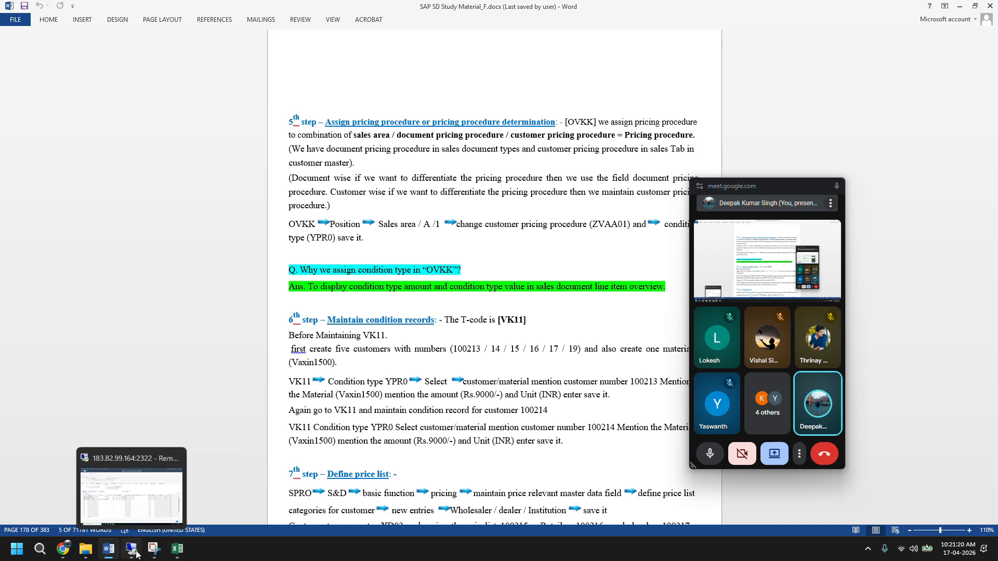
Switch to Details1.xlsx in Excel and review access sequence ZASQ and the condition tables 592, 593 and 591.
{"action": "left_click", "coordinate": [177, 548]}
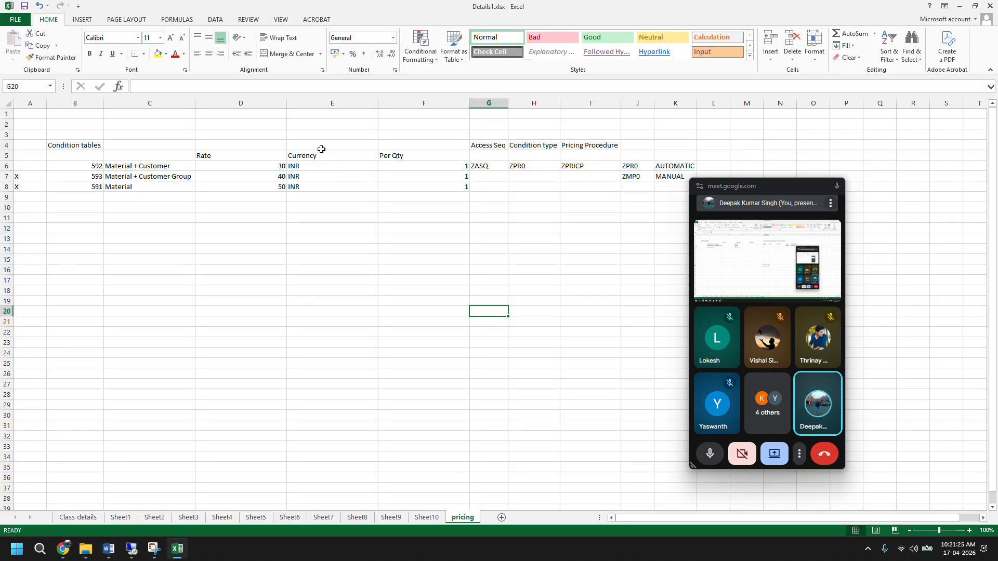
{"action": "left_click", "coordinate": [499, 162]}
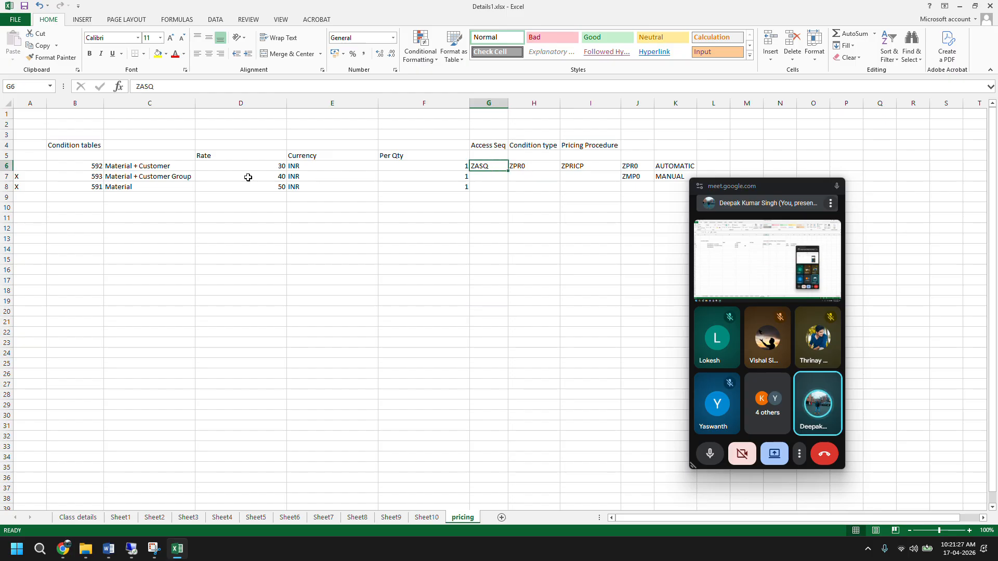
{"action": "left_click_drag", "start_coordinate": [98, 163], "coordinate": [101, 190]}
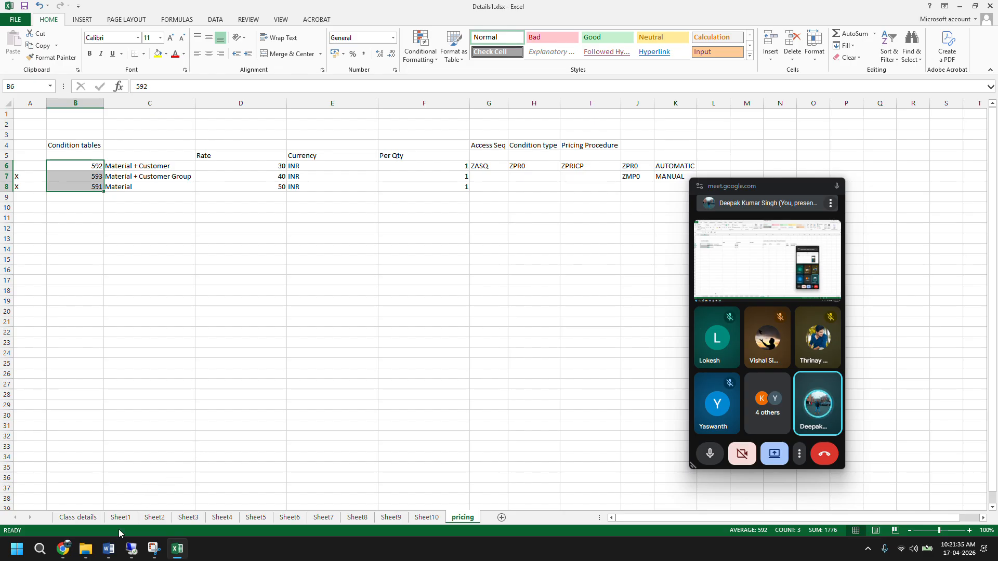
Switch to the Word study material, skim from pricing procedure assignment to the Discount section, and highlight the T-code VK11.
{"action": "left_click", "coordinate": [108, 548]}
{"action": "scroll", "coordinate": [459, 353], "scroll_direction": "down", "scroll_amount": 2}
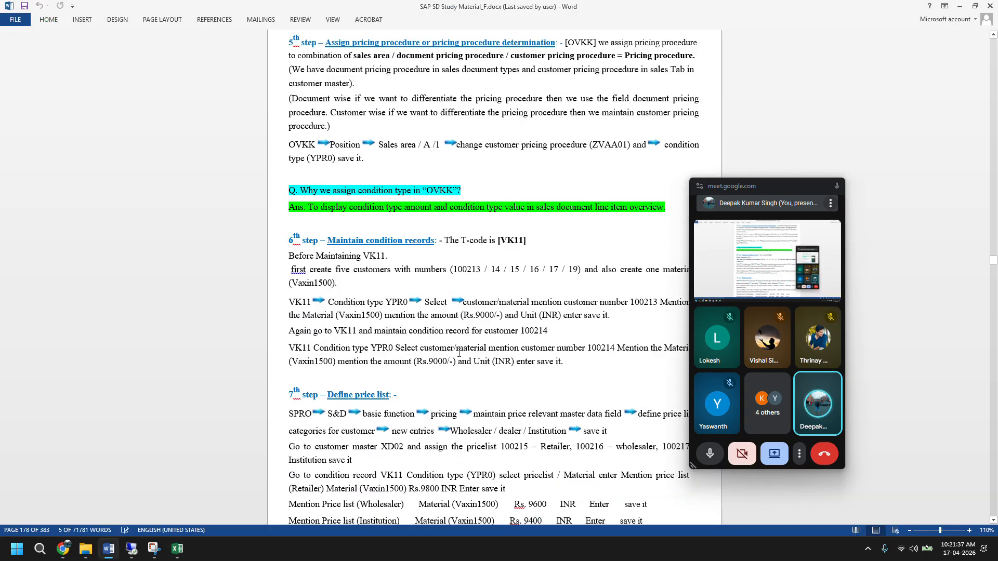
{"action": "scroll", "coordinate": [459, 354], "scroll_direction": "down", "scroll_amount": 4}
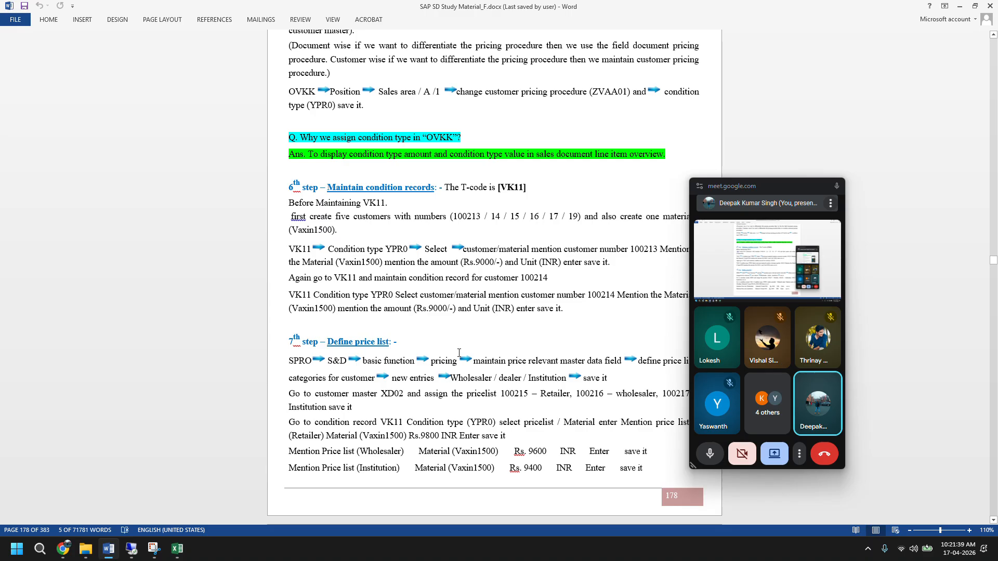
{"action": "scroll", "coordinate": [459, 354], "scroll_direction": "down", "scroll_amount": 1}
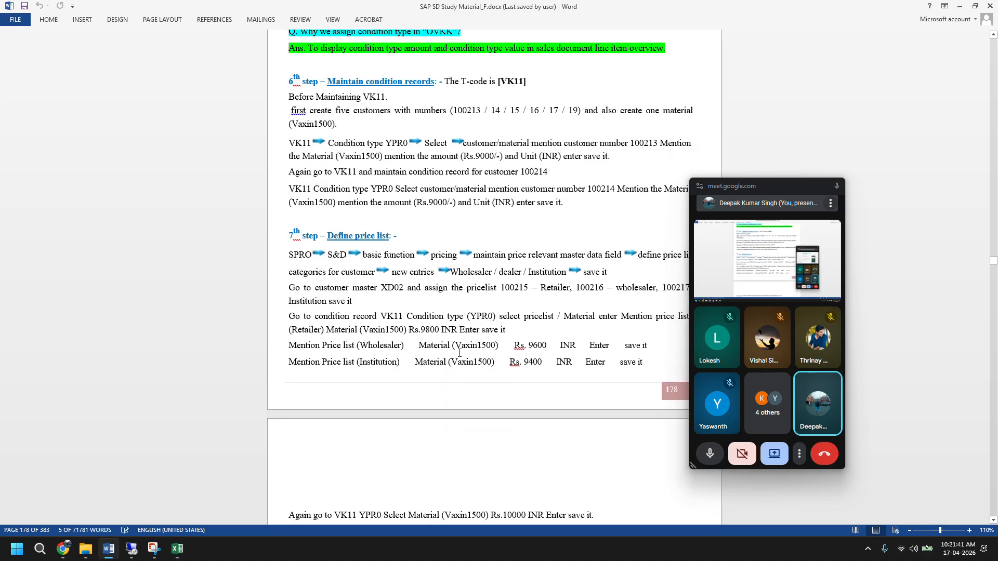
{"action": "scroll", "coordinate": [459, 354], "scroll_direction": "down", "scroll_amount": 9}
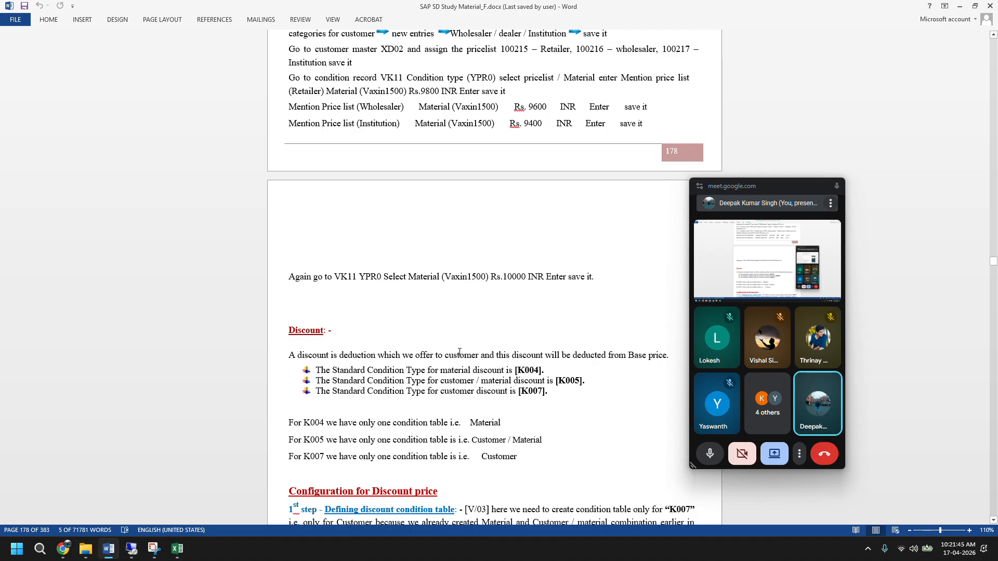
{"action": "scroll", "coordinate": [459, 354], "scroll_direction": "up", "scroll_amount": 6}
{"action": "scroll", "coordinate": [460, 357], "scroll_direction": "up", "scroll_amount": 9}
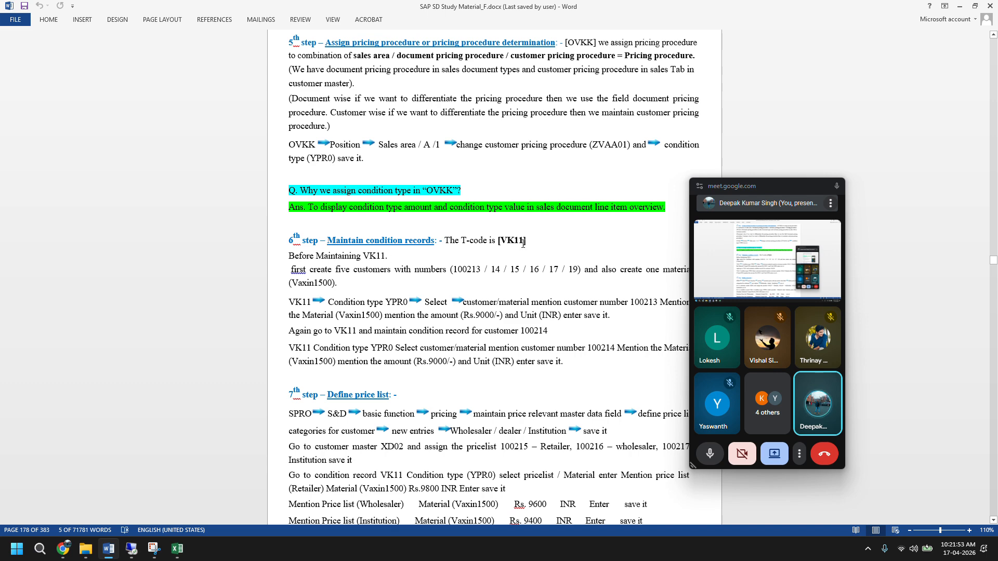
{"action": "left_click_drag", "start_coordinate": [523, 243], "coordinate": [503, 245]}
Review condition type ZPR0, the condition tables and the Rate column in Details1.xlsx, checking them against the sales order's item conditions.
{"action": "left_click", "coordinate": [177, 549]}
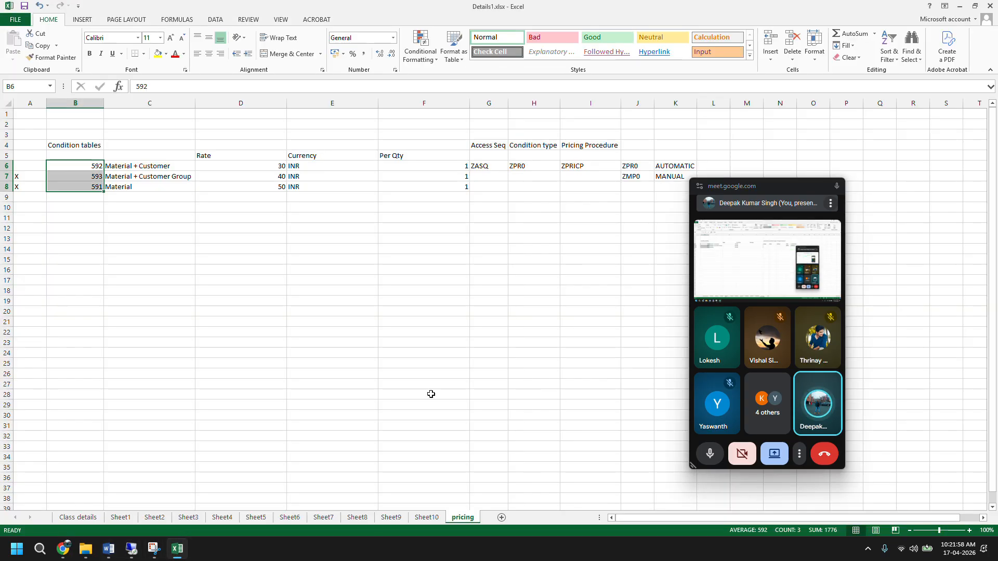
{"action": "left_click", "coordinate": [630, 168]}
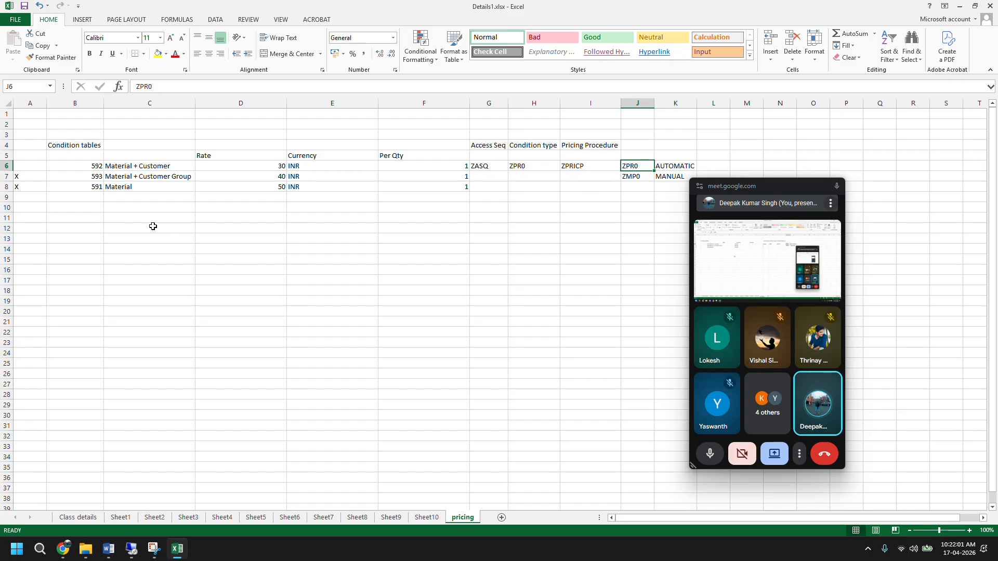
{"action": "left_click_drag", "start_coordinate": [85, 167], "coordinate": [224, 191]}
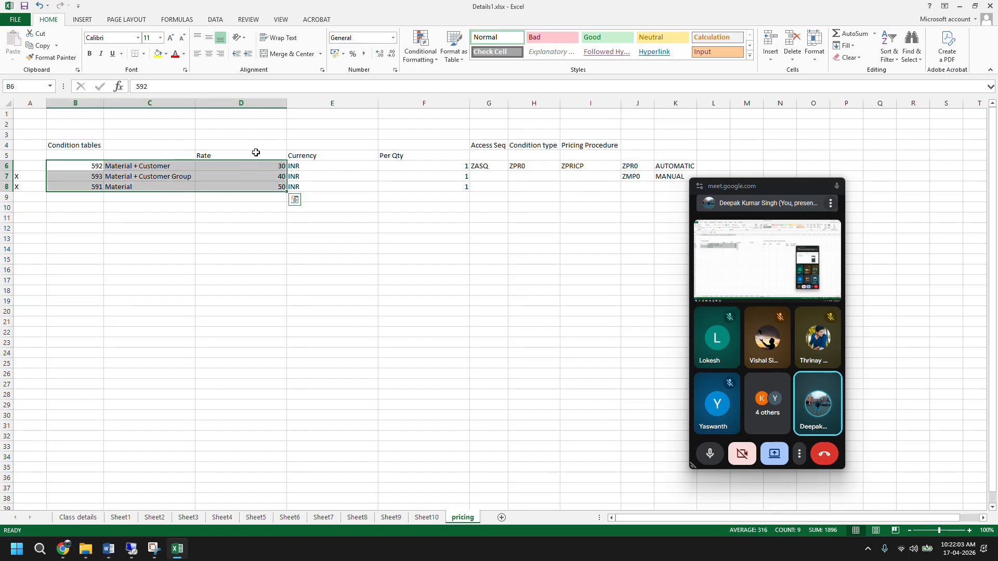
{"action": "left_click", "coordinate": [257, 102]}
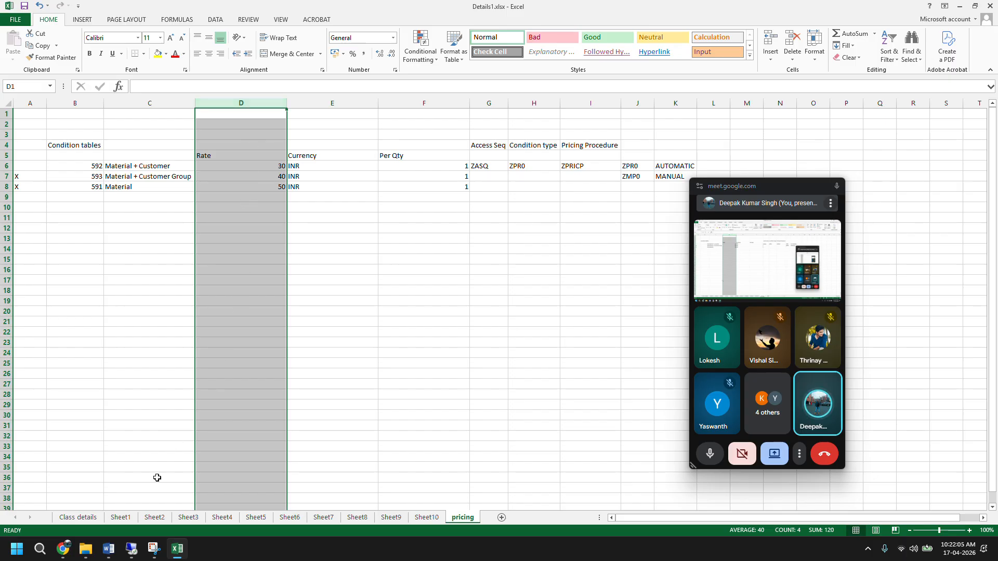
{"action": "left_click", "coordinate": [127, 549]}
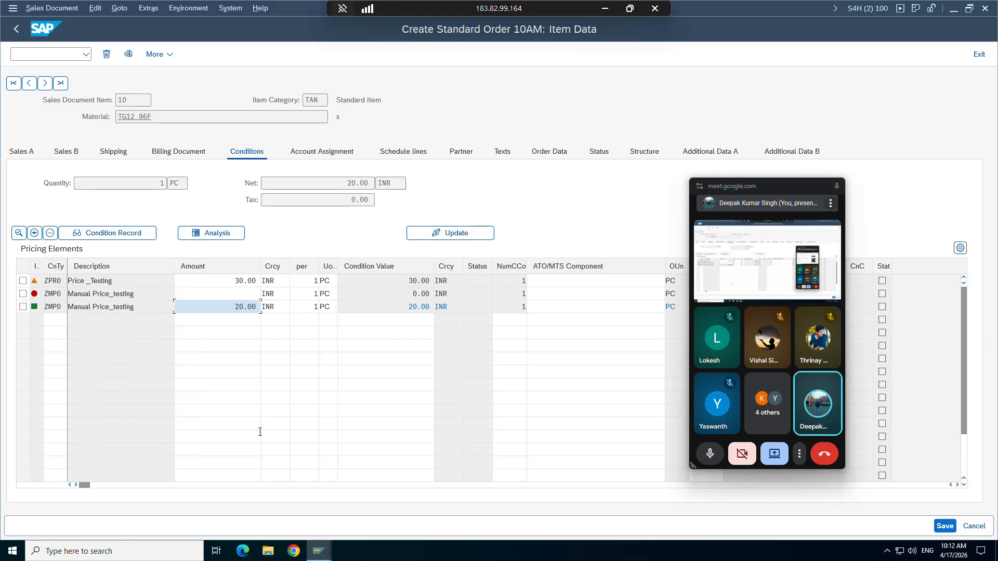
{"action": "left_click", "coordinate": [605, 8]}
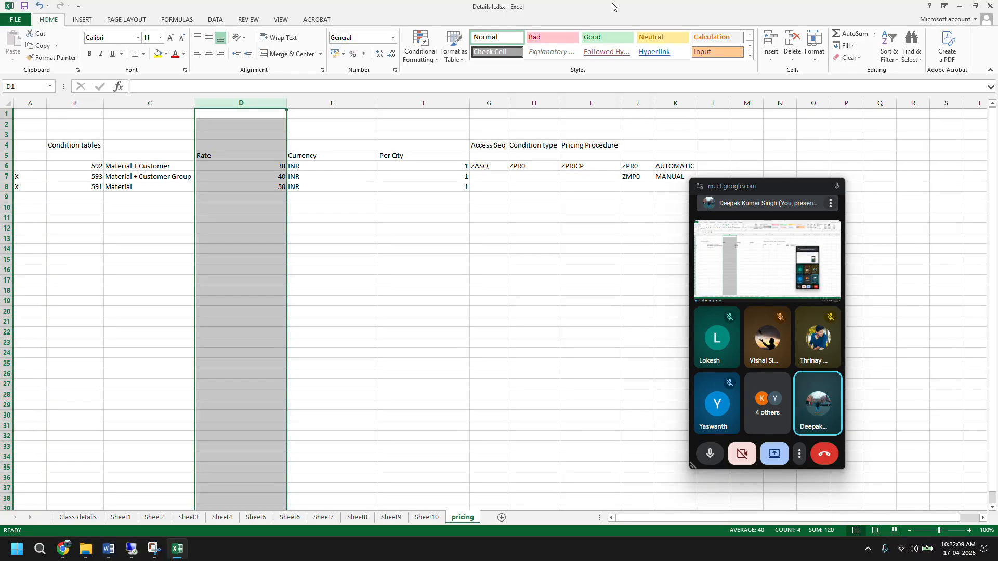
{"action": "left_click", "coordinate": [404, 236]}
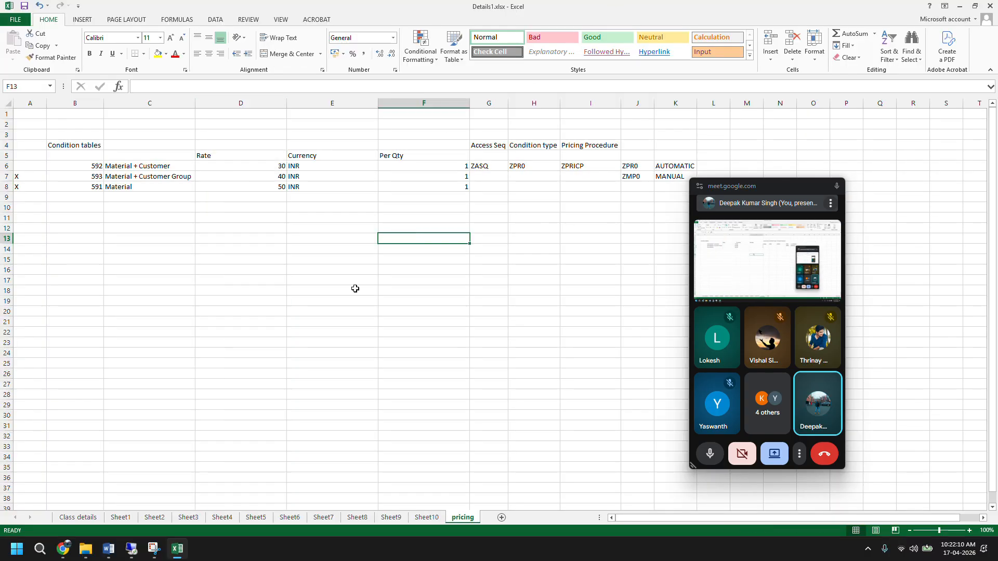
Switch back to the Word study material and read the steps on maintaining condition records and defining the price list.
{"action": "left_click", "coordinate": [108, 549]}
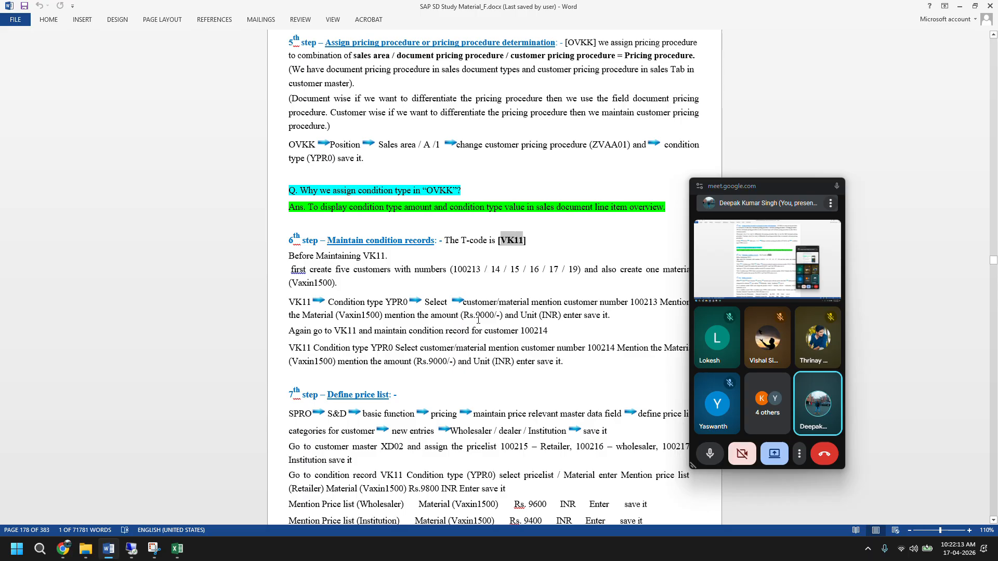
{"action": "left_click_drag", "start_coordinate": [760, 184], "coordinate": [800, 169]}
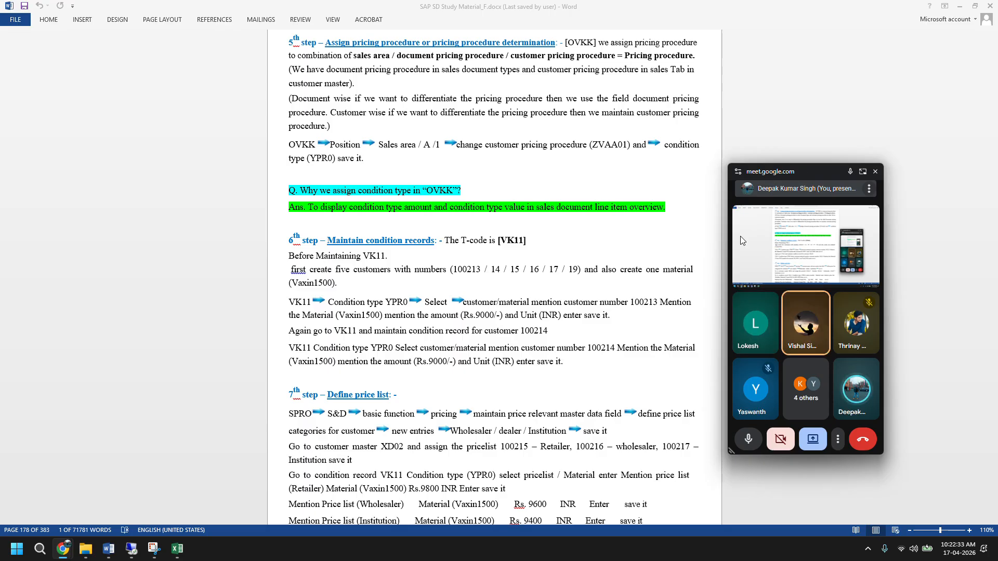
{"action": "left_click", "coordinate": [437, 241]}
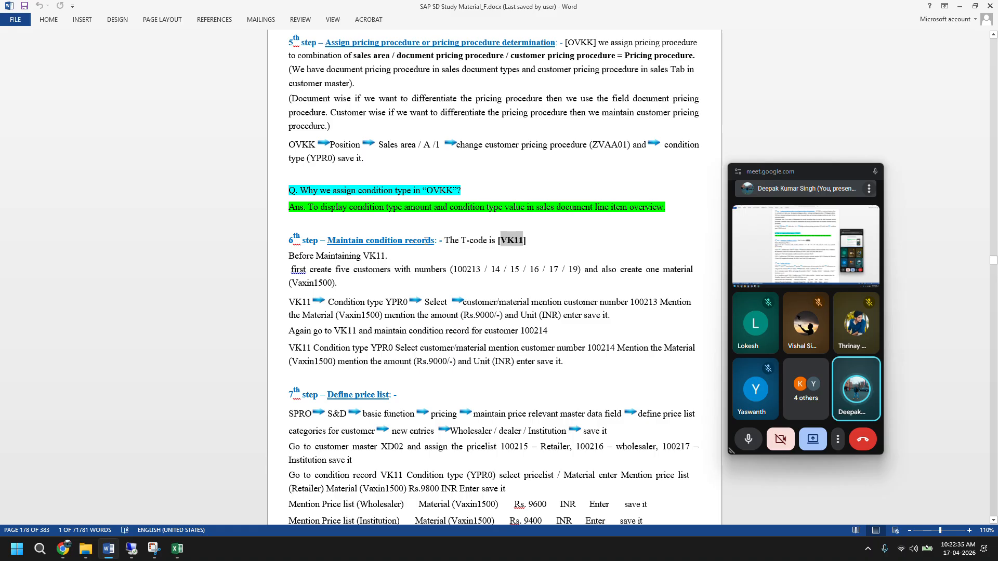
{"action": "left_click_drag", "start_coordinate": [437, 241], "coordinate": [394, 244]}
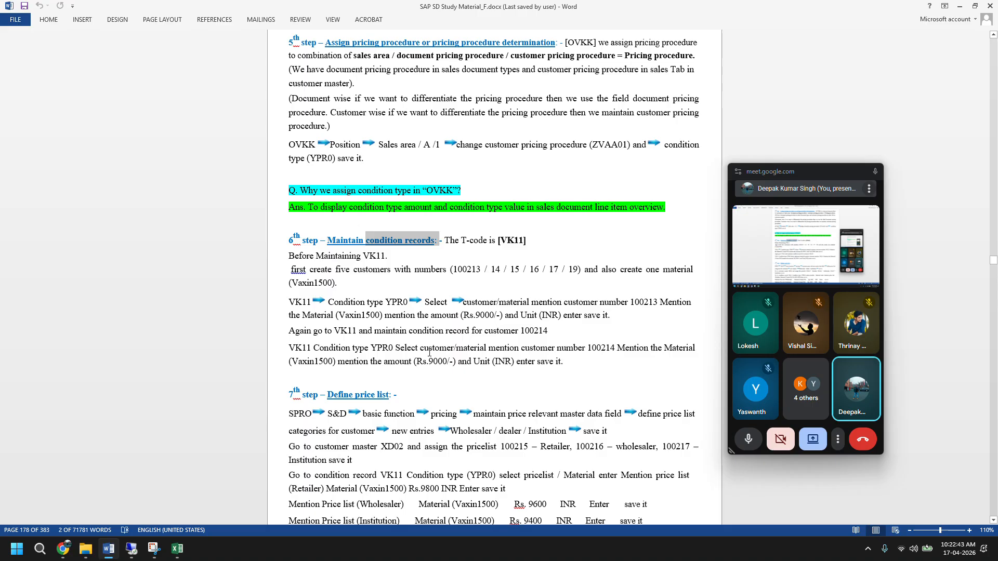
{"action": "scroll", "coordinate": [429, 354], "scroll_direction": "down", "scroll_amount": 1}
{"action": "scroll", "coordinate": [429, 353], "scroll_direction": "down", "scroll_amount": 1}
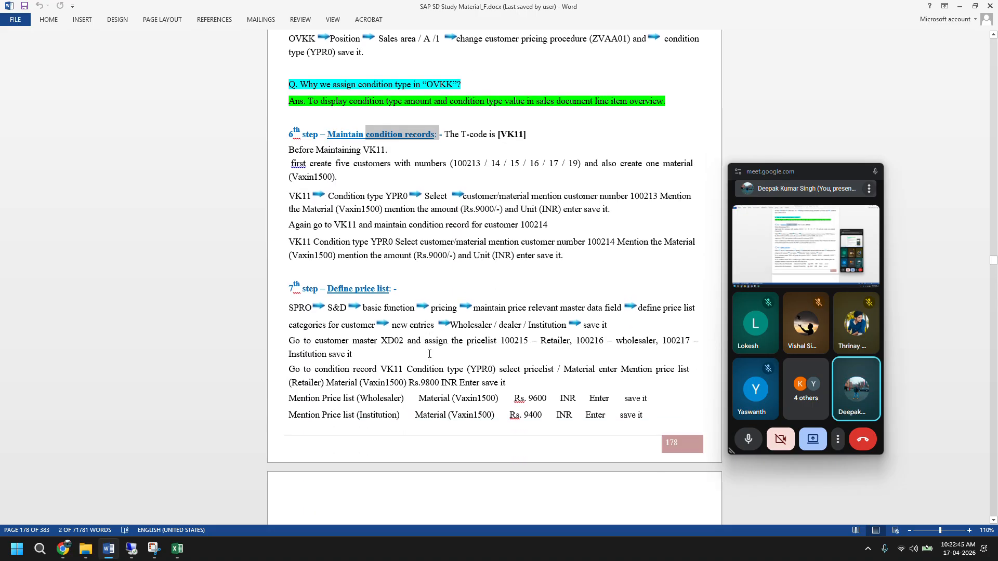
{"action": "scroll", "coordinate": [419, 274], "scroll_direction": "down", "scroll_amount": 1}
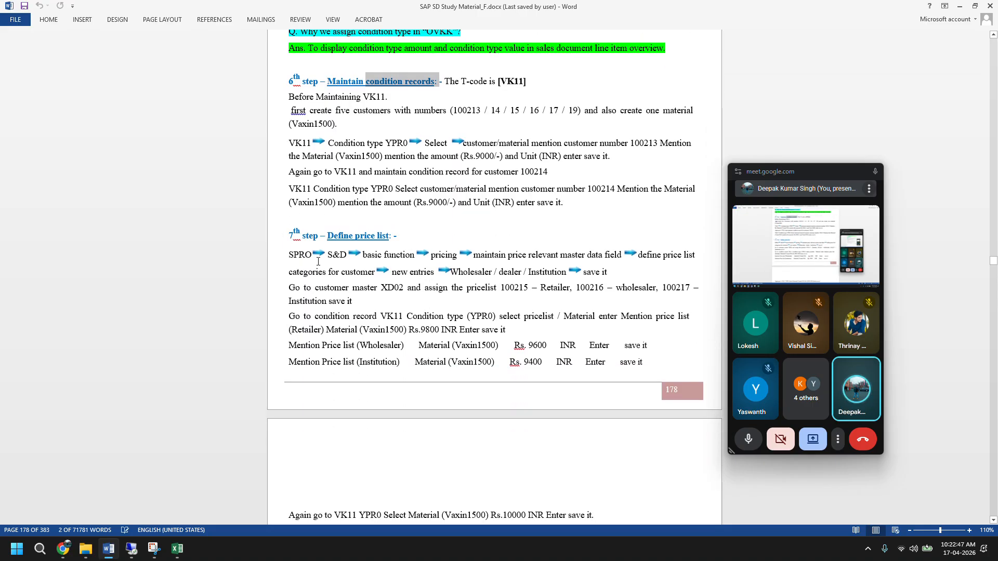
Read on to the Discount section of the study material and highlight the standard discount condition types K004, K005 and K007.
{"action": "scroll", "coordinate": [489, 368], "scroll_direction": "down", "scroll_amount": 3}
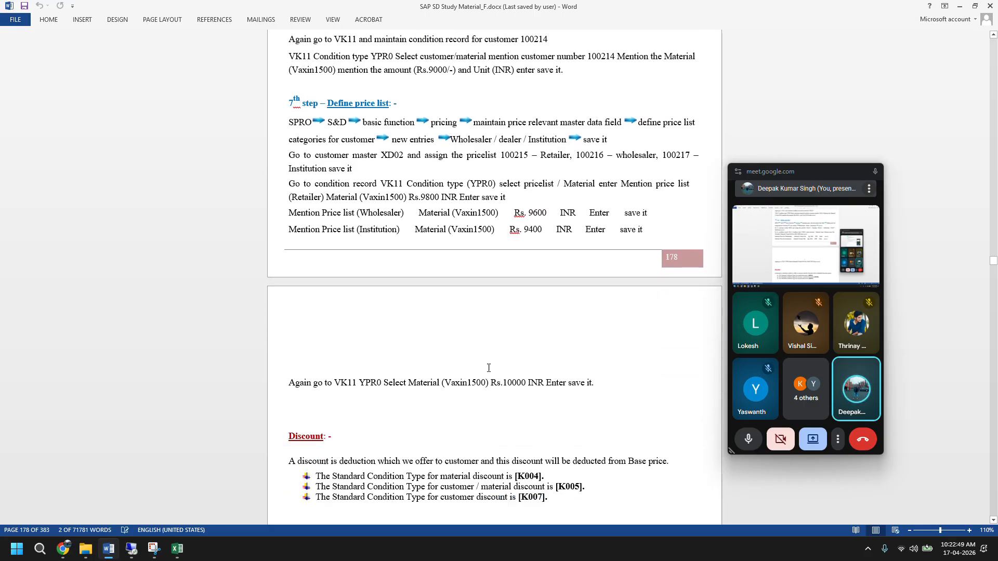
{"action": "scroll", "coordinate": [489, 369], "scroll_direction": "down", "scroll_amount": 1}
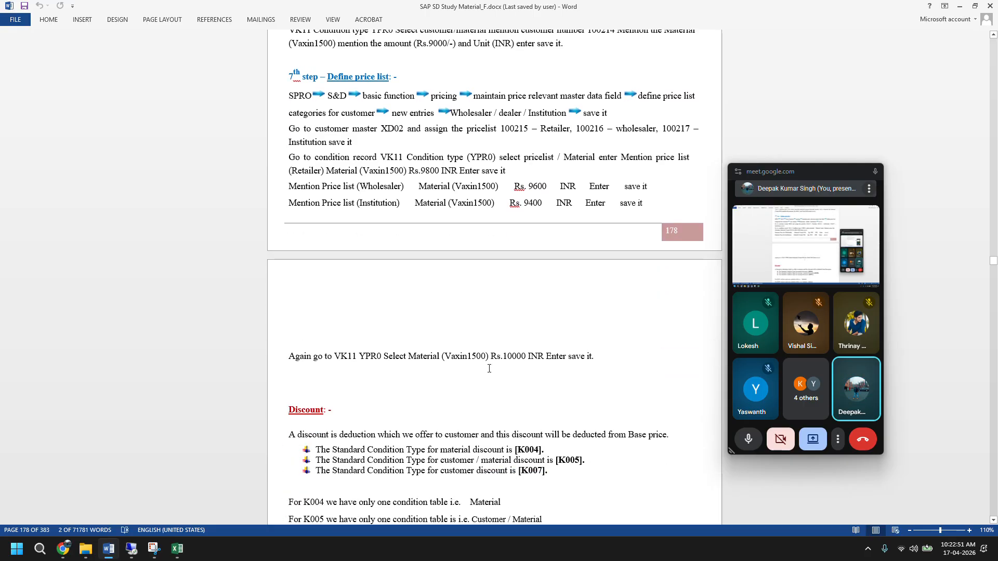
{"action": "scroll", "coordinate": [489, 369], "scroll_direction": "down", "scroll_amount": 1}
{"action": "scroll", "coordinate": [489, 368], "scroll_direction": "down", "scroll_amount": 1}
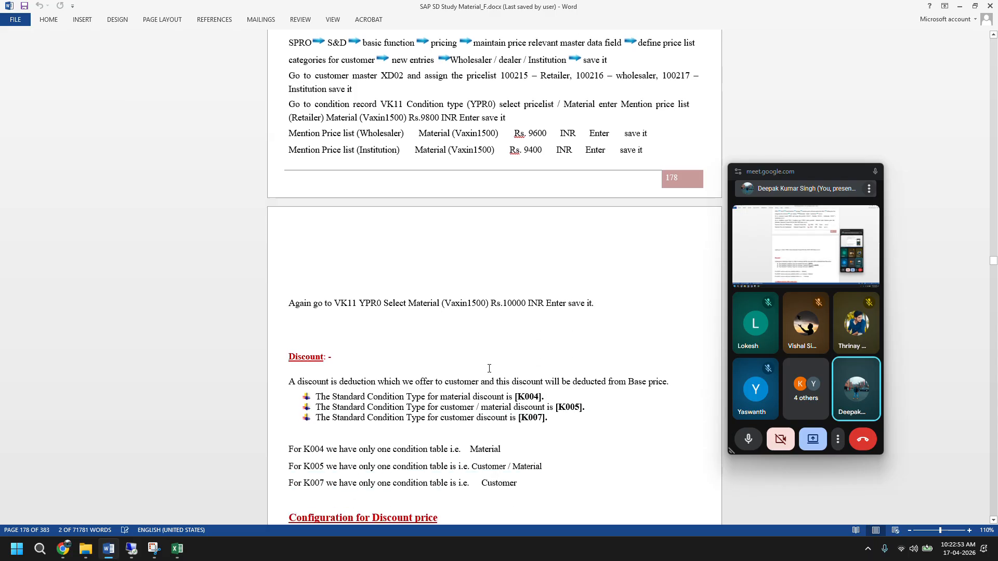
{"action": "scroll", "coordinate": [490, 368], "scroll_direction": "down", "scroll_amount": 1}
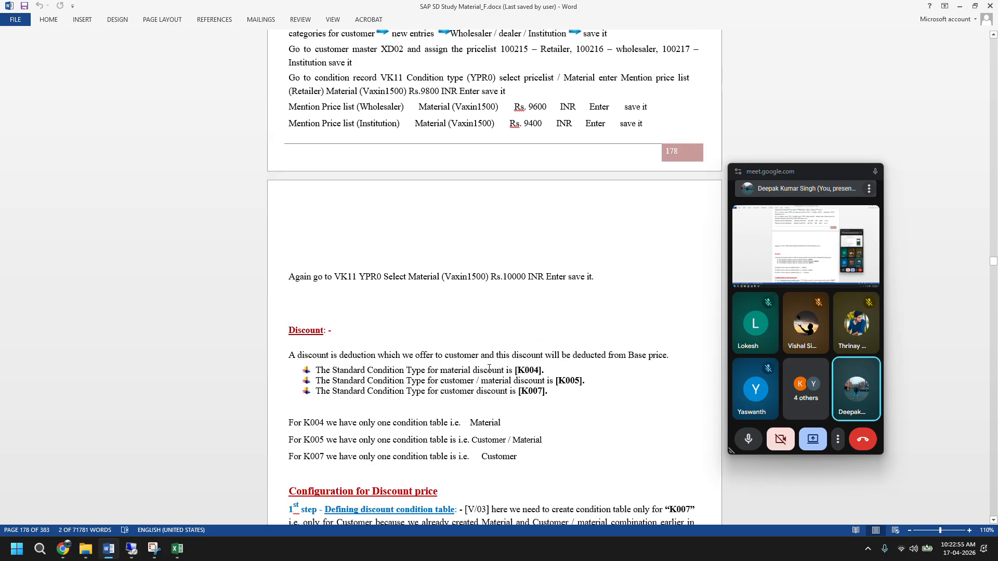
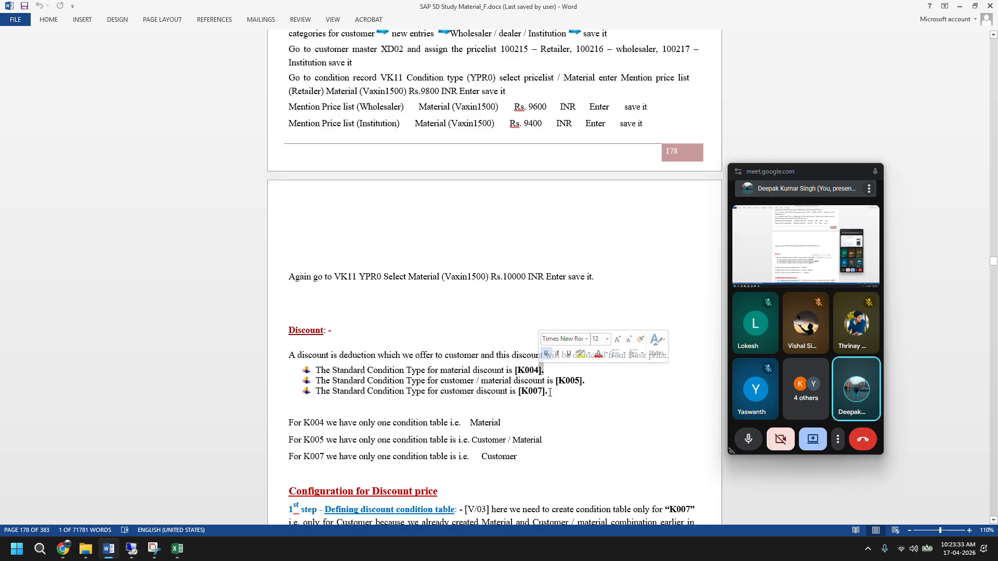
{"action": "left_click_drag", "start_coordinate": [548, 392], "coordinate": [306, 371]}
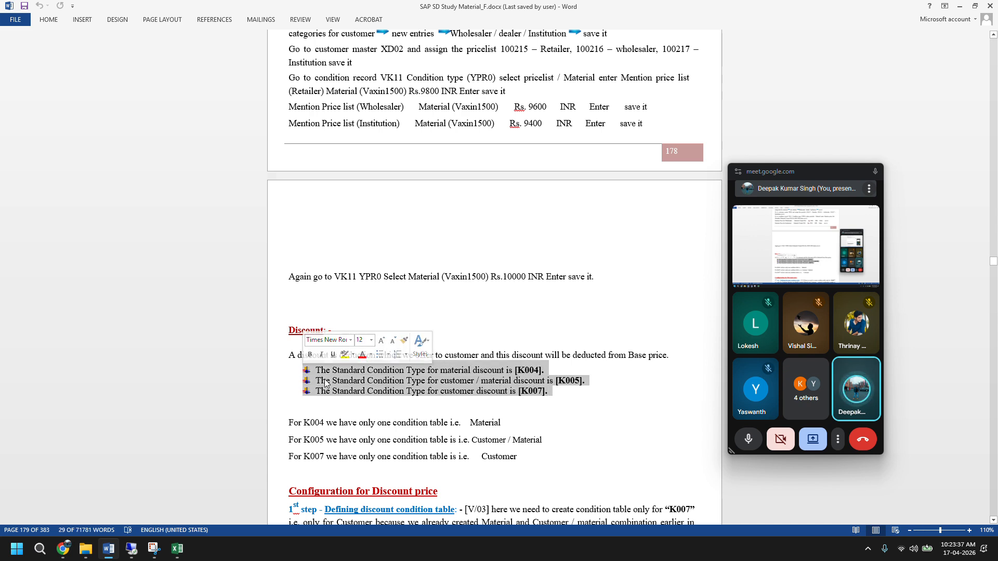
{"action": "left_click", "coordinate": [524, 371]}
{"action": "left_click_drag", "start_coordinate": [441, 372], "coordinate": [543, 391]}
{"action": "left_click", "coordinate": [559, 385]}
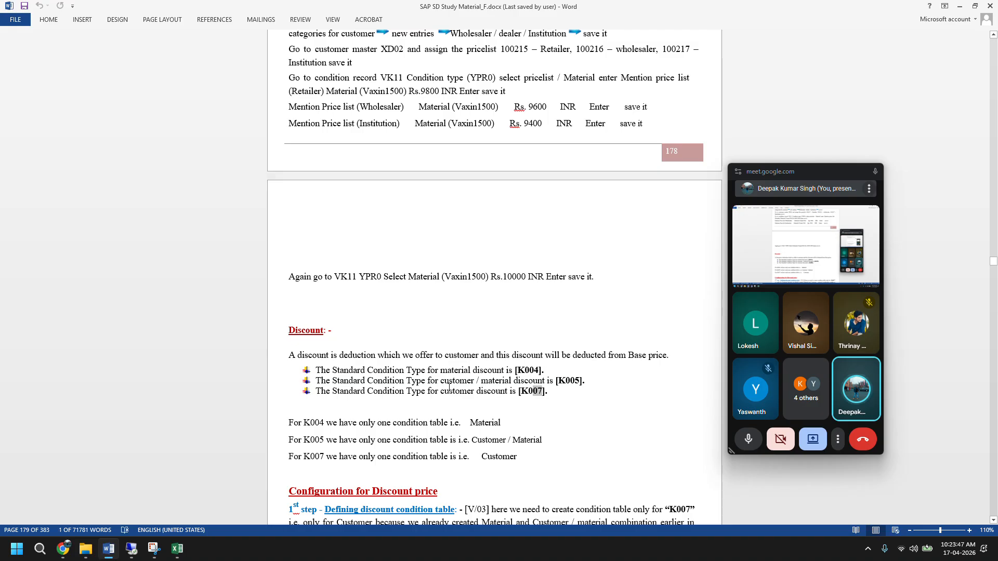
{"action": "left_click_drag", "start_coordinate": [440, 391], "coordinate": [476, 393]}
{"action": "left_click", "coordinate": [484, 405]}
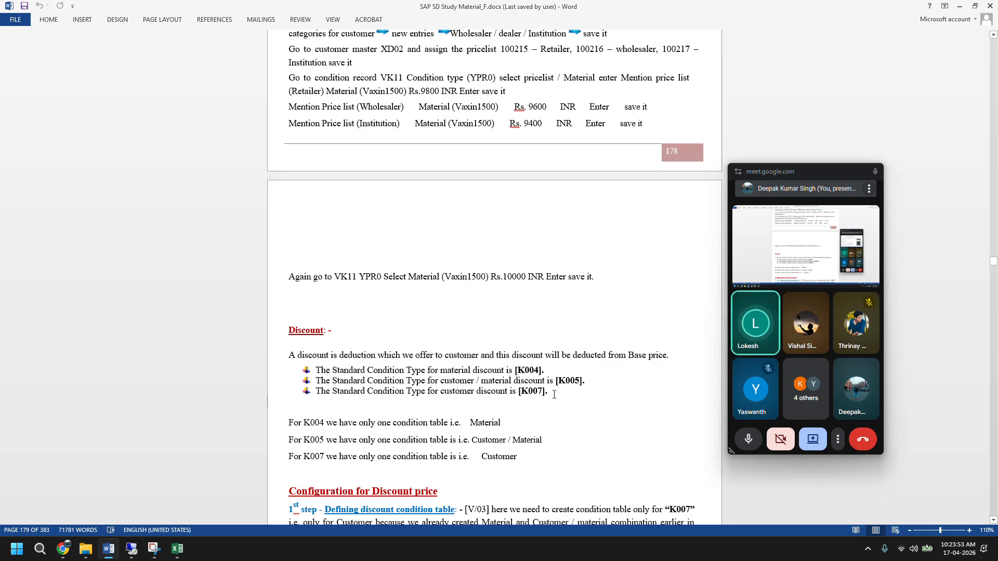
{"action": "double_click", "coordinate": [564, 382]}
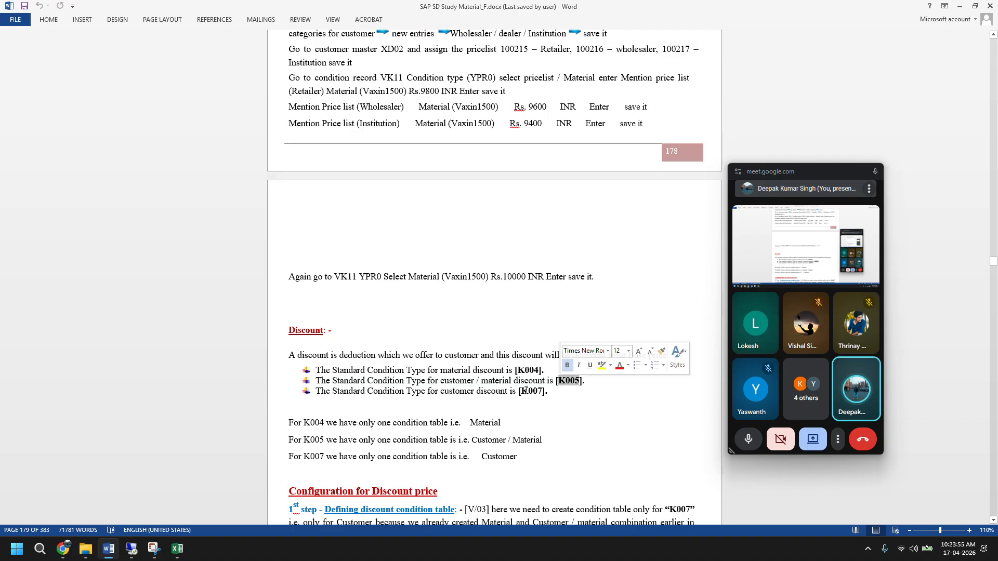
Switch to the SAP session and replace the sales order item screen with the condition types maintenance overview.
{"action": "left_click", "coordinate": [133, 548]}
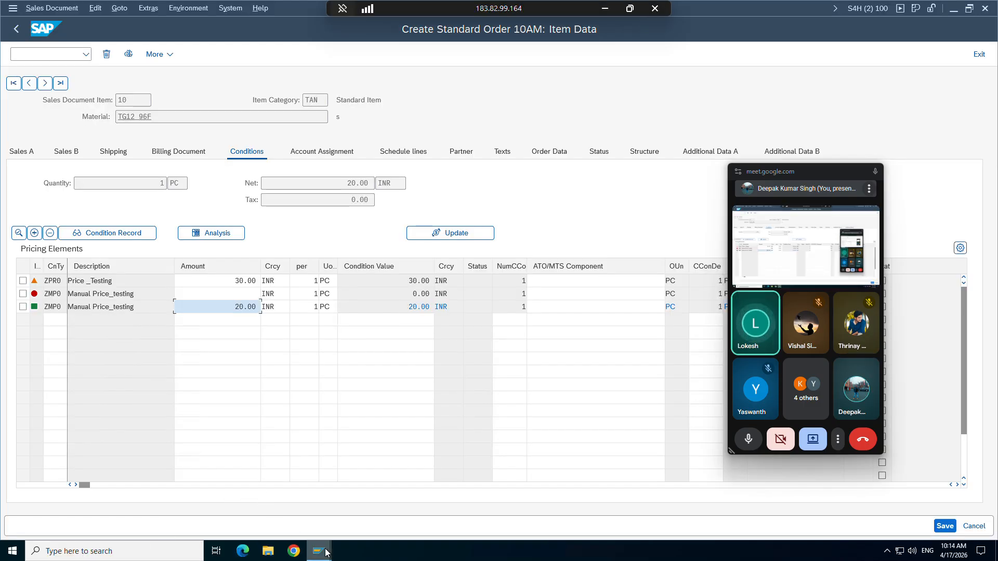
{"action": "mouse_move", "coordinate": [323, 546]}
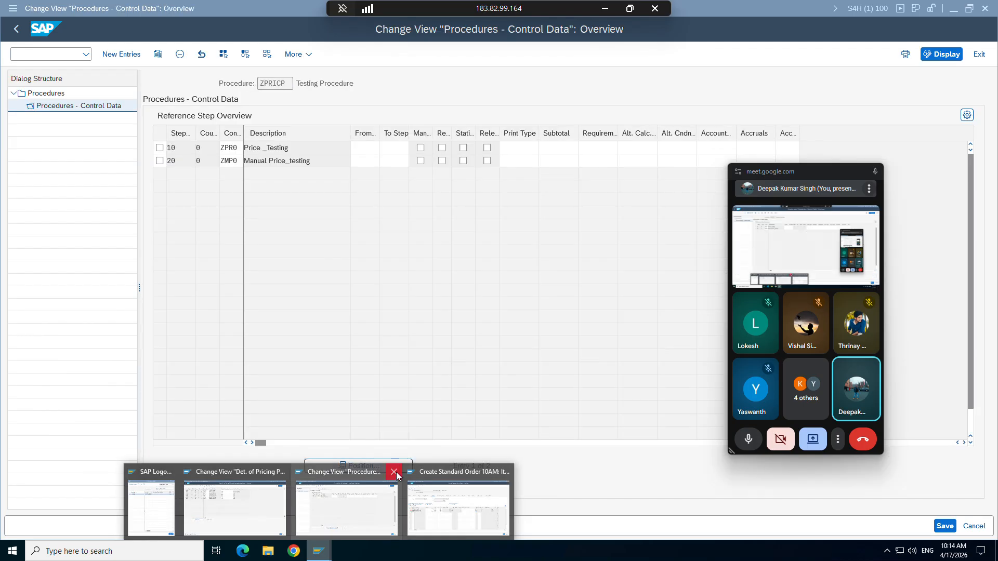
{"action": "left_click", "coordinate": [393, 472]}
{"action": "left_click", "coordinate": [394, 498]}
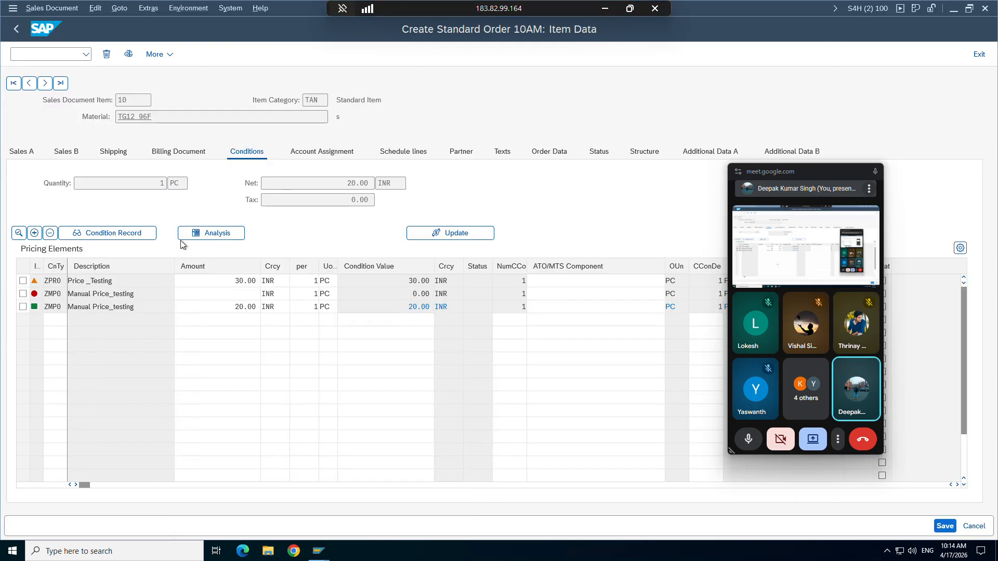
{"action": "left_click", "coordinate": [29, 55]}
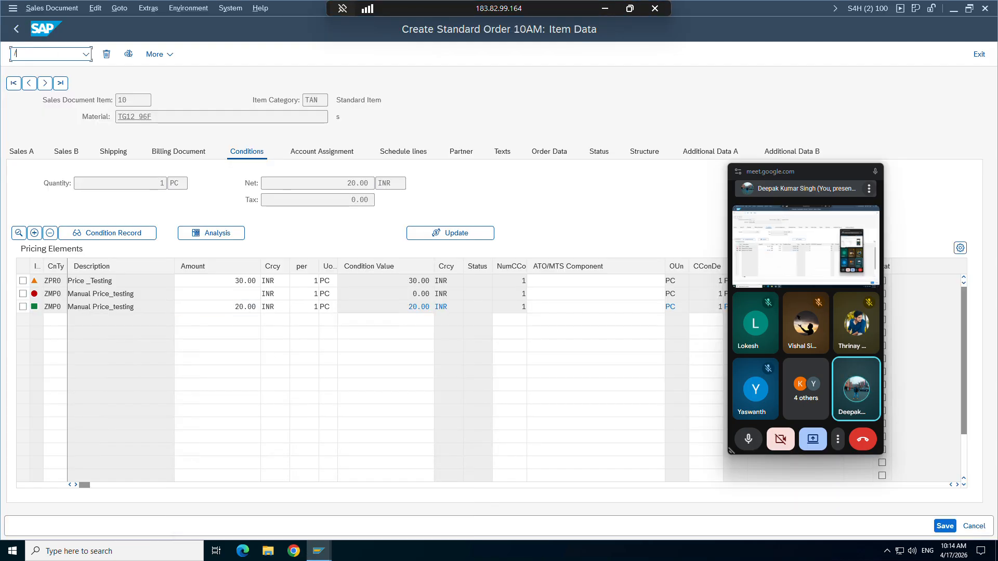
{"action": "type", "text": "/nv/0"}
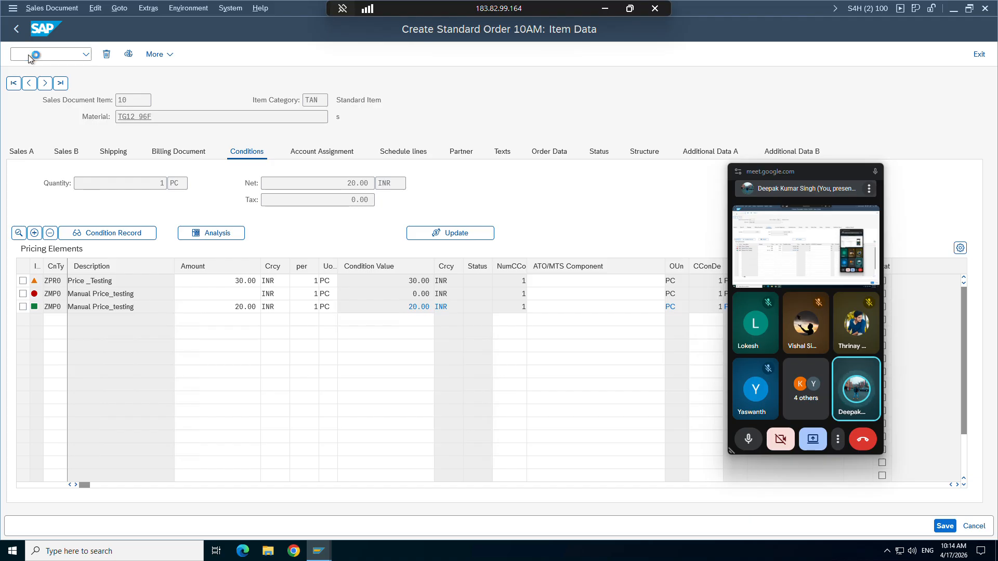
{"action": "key", "text": "Return"}
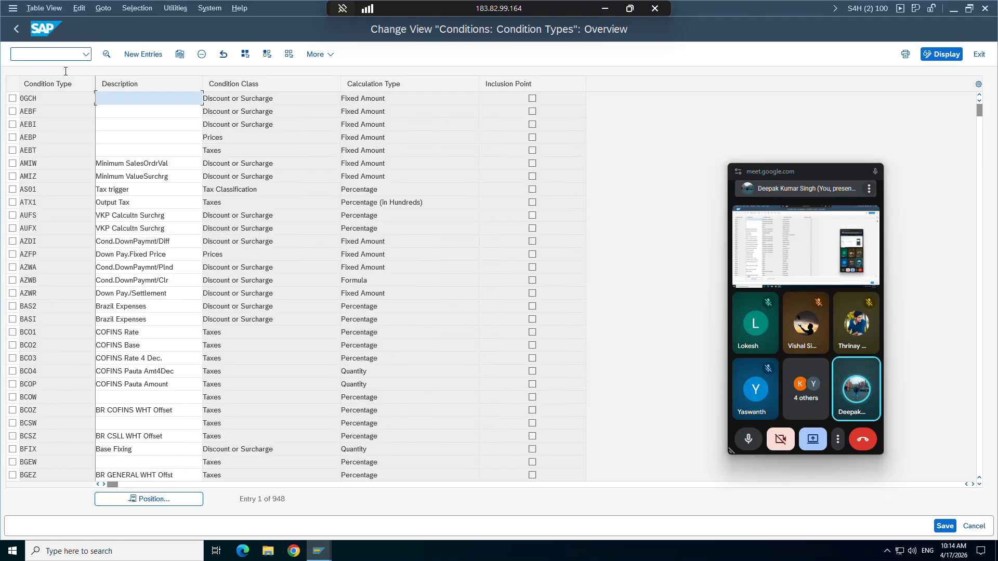
Check the discount condition type in the Word material, return to SAP and open the details of condition type K005.
{"action": "left_click", "coordinate": [607, 10]}
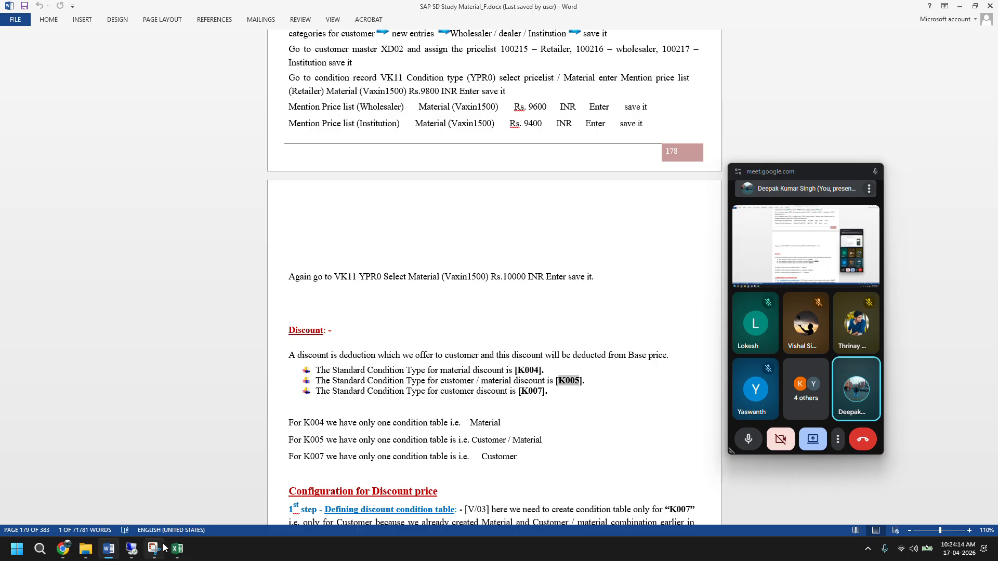
{"action": "left_click", "coordinate": [132, 551]}
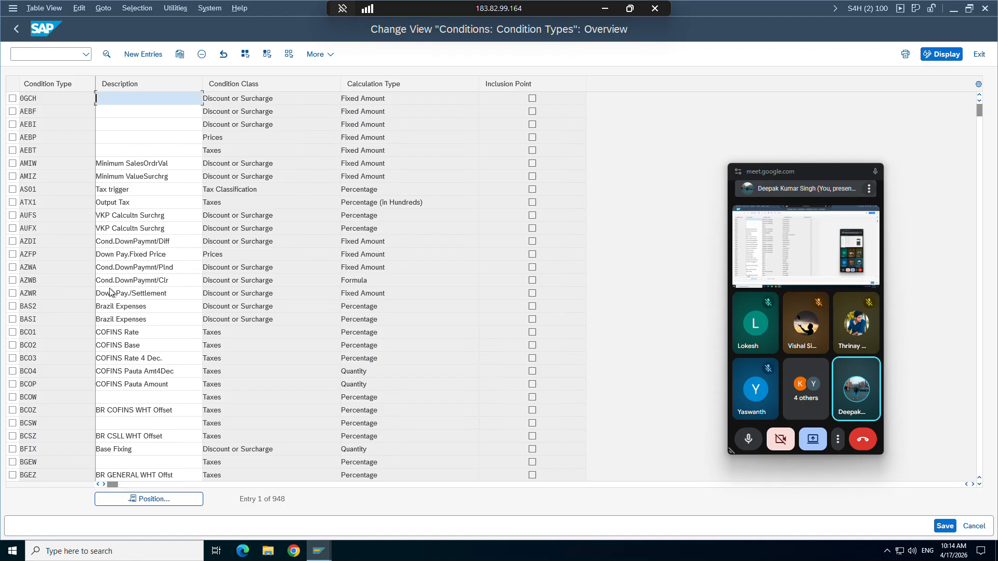
{"action": "left_click", "coordinate": [159, 501]}
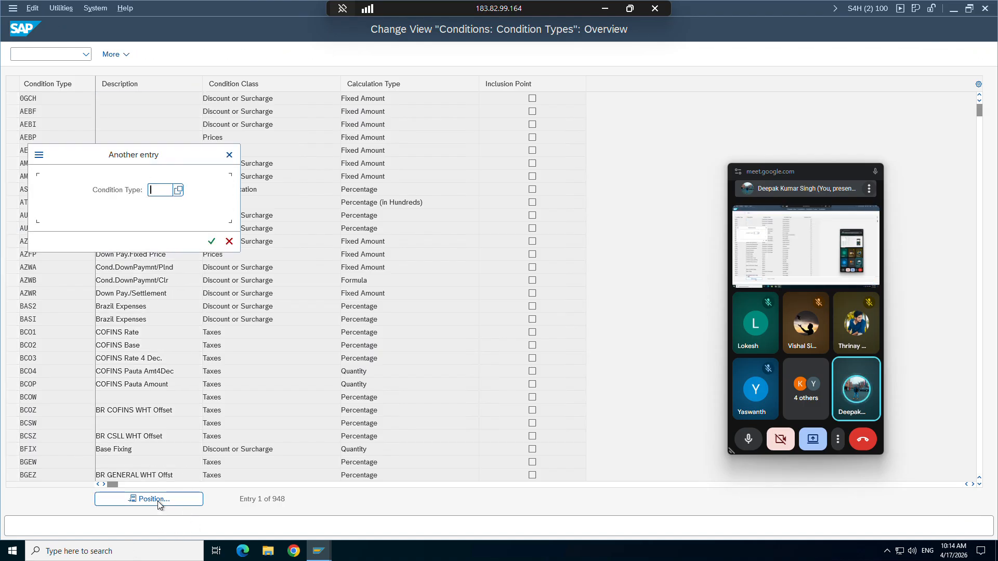
{"action": "type", "text": "k005"}
{"action": "key", "text": "Return"}
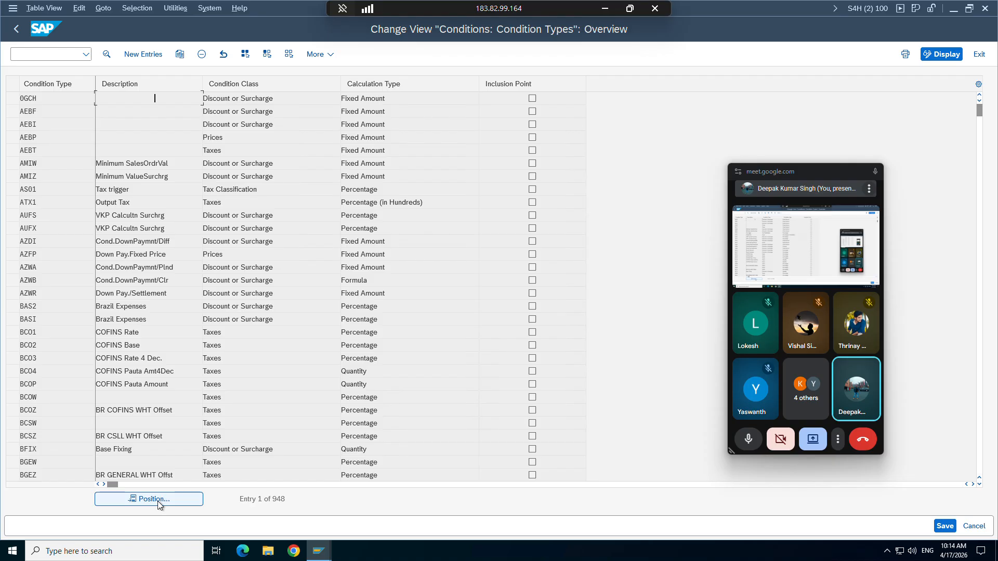
{"action": "double_click", "coordinate": [33, 98]}
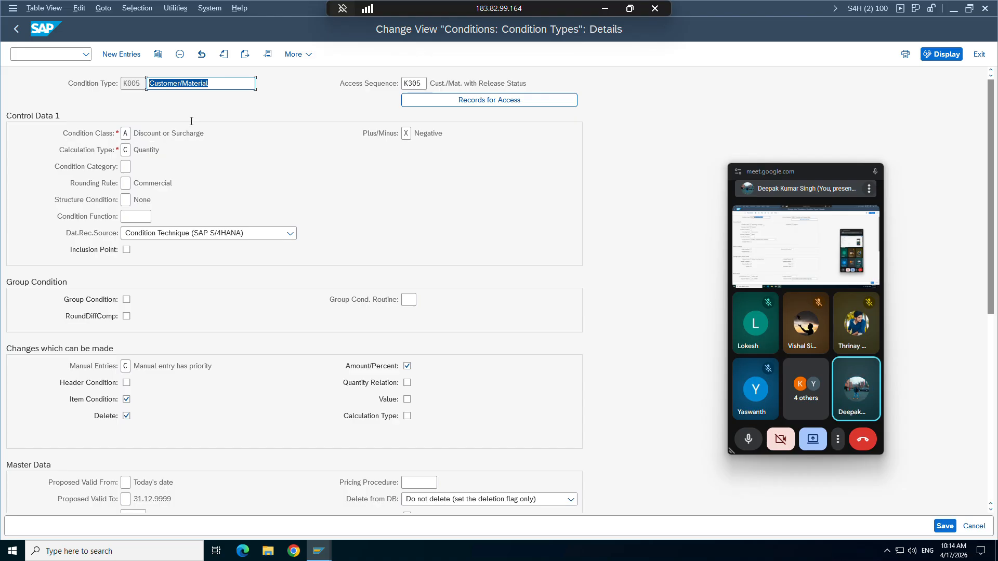
Copy condition type K005 as ZK05 with the description Customer/Material_te and save it to the proposed customizing request.
{"action": "left_click", "coordinate": [158, 54]}
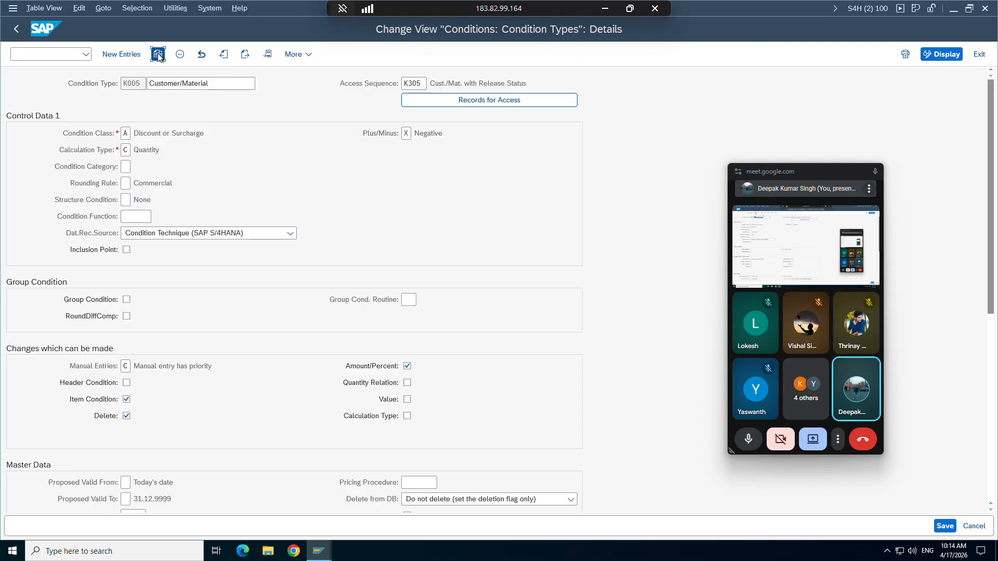
{"action": "left_click", "coordinate": [131, 84]}
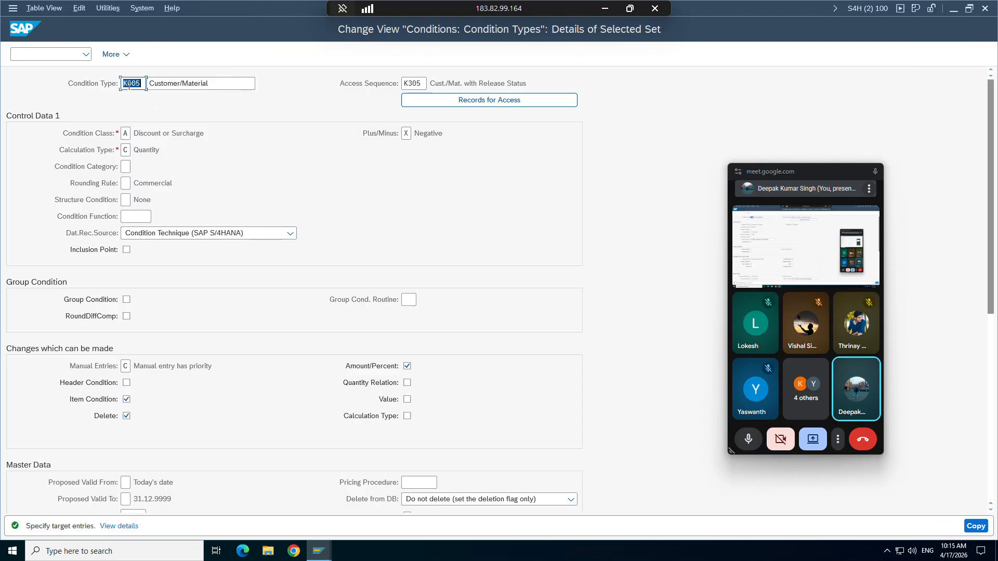
{"action": "key", "text": "BackSpace"}
{"action": "type", "text": "Z"}
{"action": "left_click", "coordinate": [210, 84]}
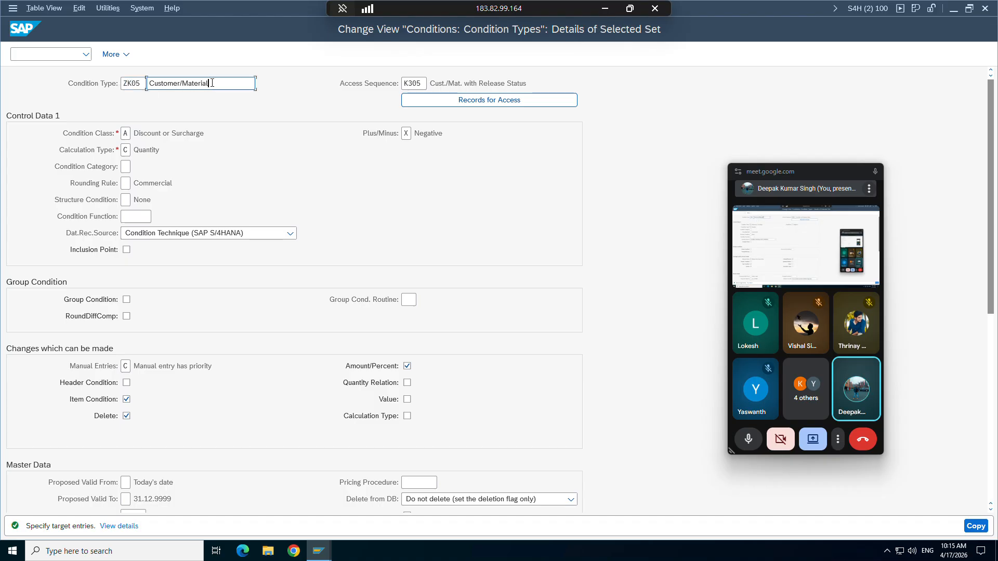
{"action": "type", "text": "_te"}
{"action": "key", "text": "Return"}
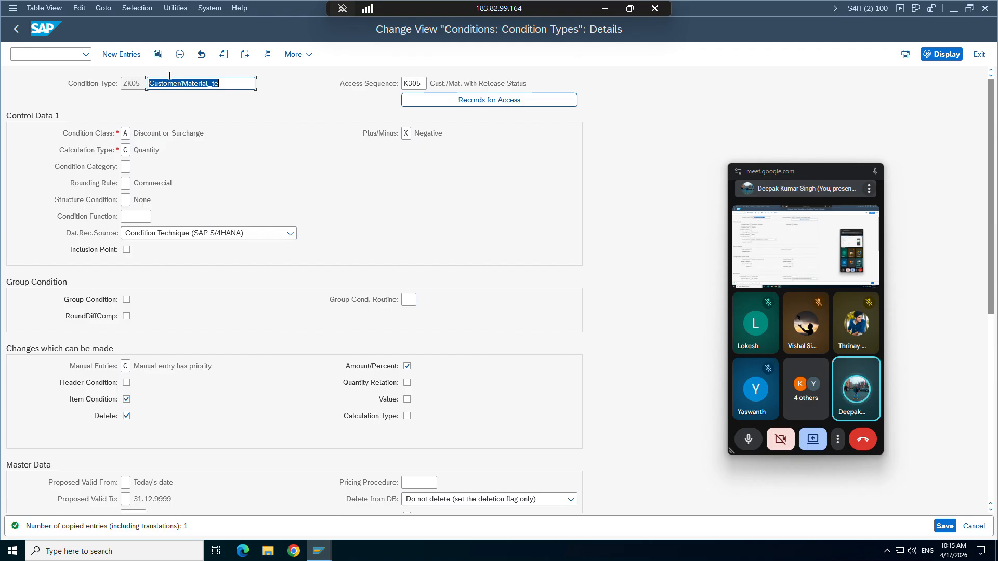
{"action": "left_click", "coordinate": [944, 526]}
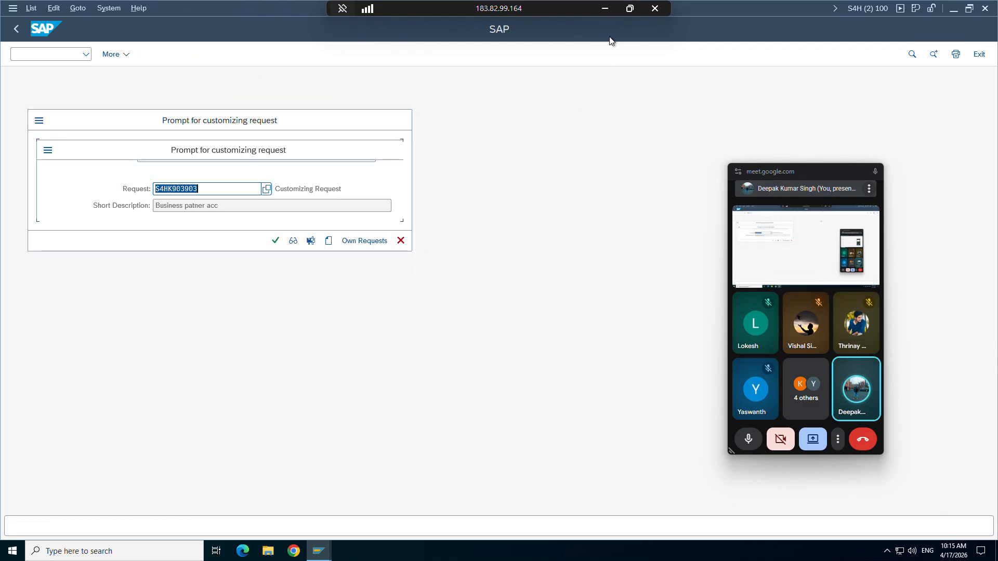
{"action": "left_click", "coordinate": [276, 240]}
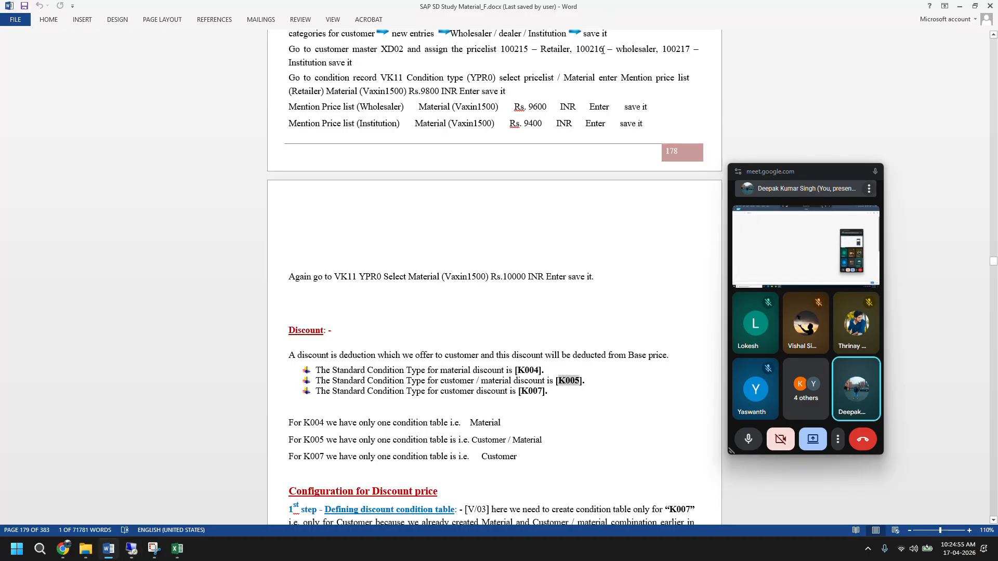
Switch to Details1.xlsx in Excel and add a "type" column in L5:L8 with the entries price, price and discount.
{"action": "left_click", "coordinate": [177, 549]}
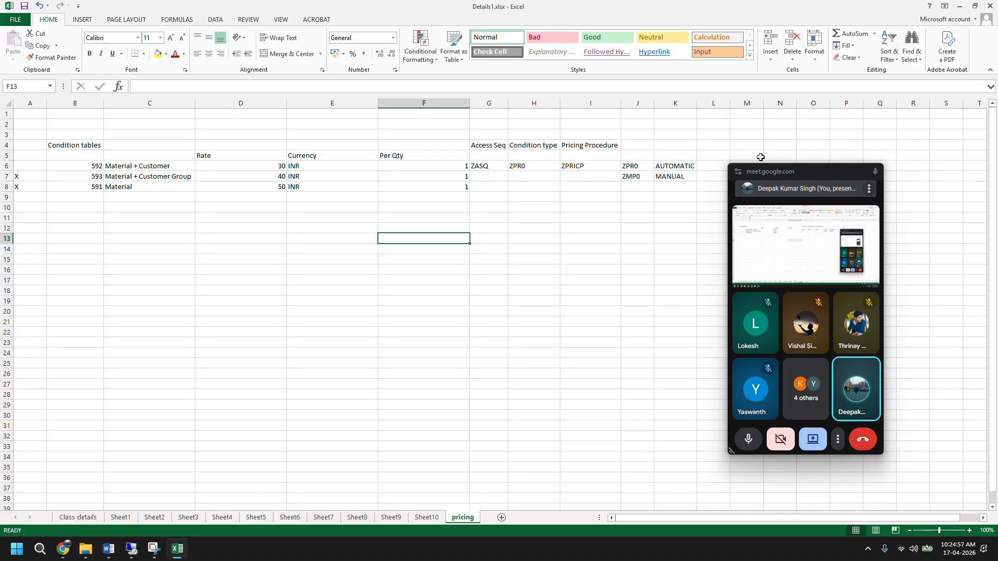
{"action": "left_click_drag", "start_coordinate": [797, 176], "coordinate": [804, 299]}
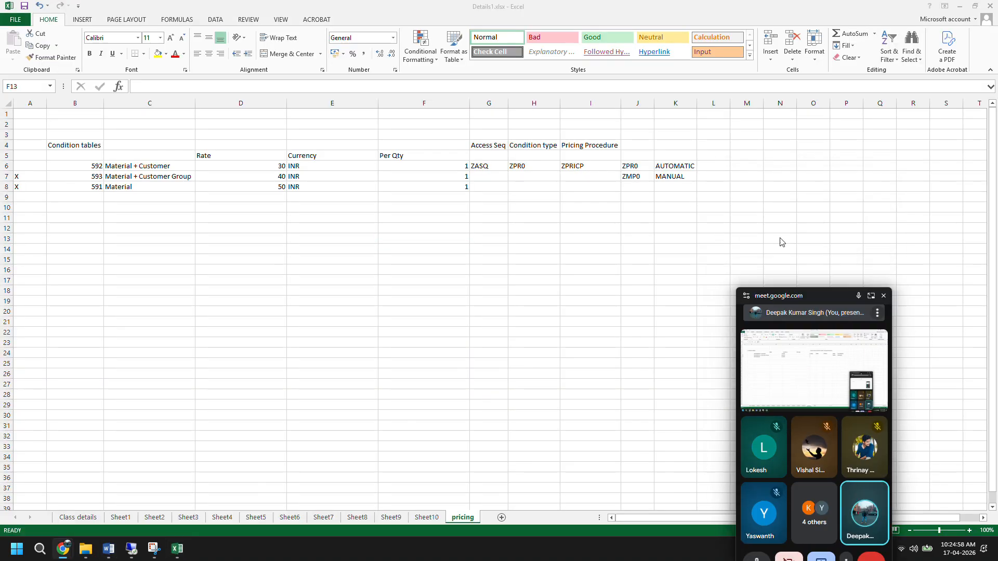
{"action": "left_click", "coordinate": [708, 155]}
{"action": "type", "text": "typ"}
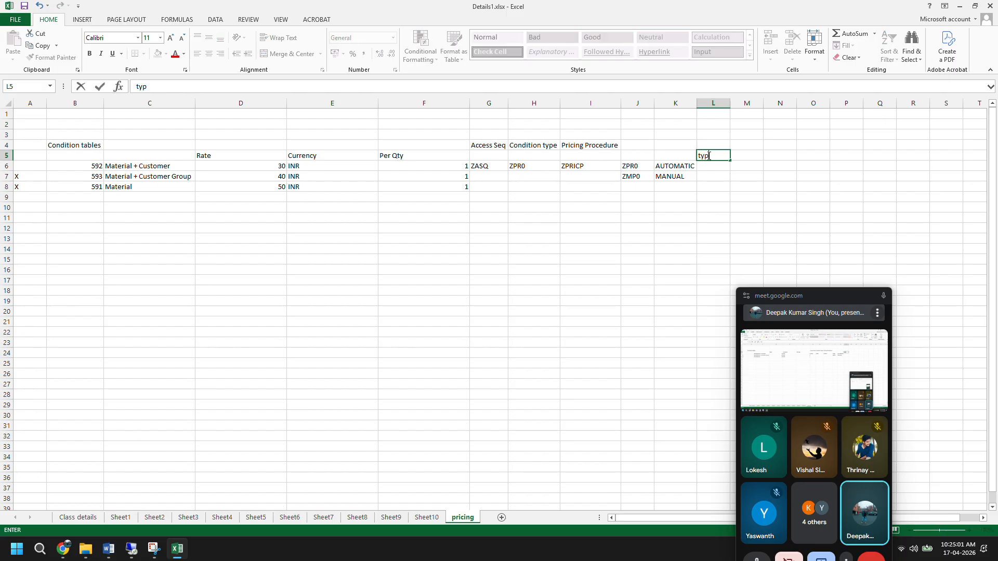
{"action": "type", "text": "e"}
{"action": "key", "text": "Return"}
{"action": "type", "text": "pri"}
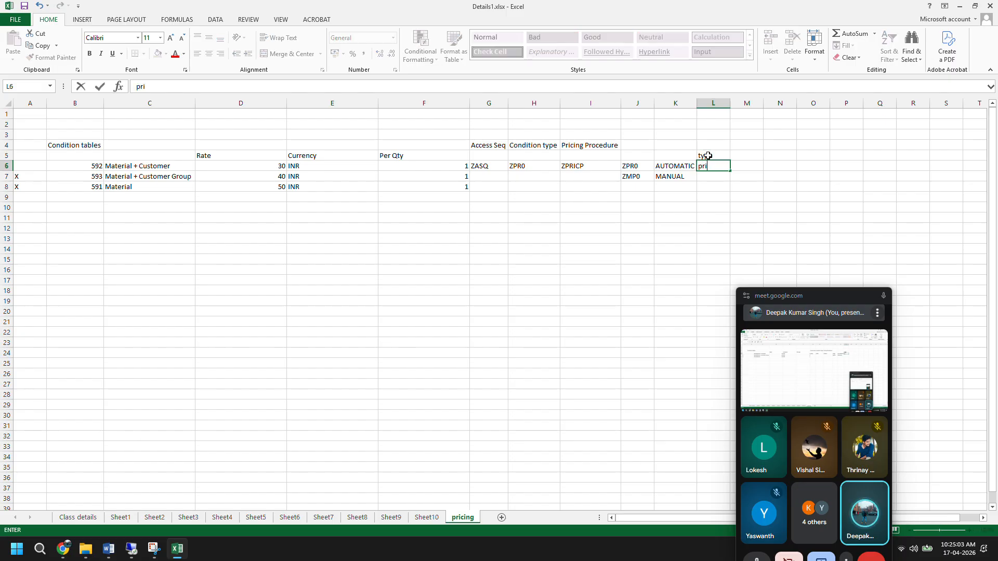
{"action": "type", "text": "ce"}
{"action": "key", "text": "Return"}
{"action": "type", "text": "price"}
{"action": "key", "text": "Return"}
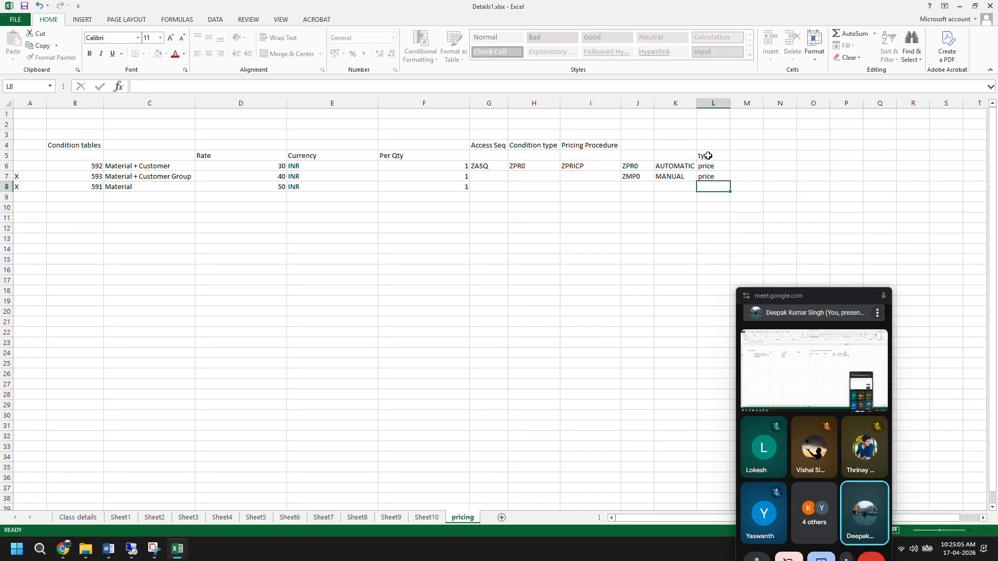
{"action": "type", "text": "discount"}
Record the discount condition type in row 8 of the pricing sheet, entering ZK05 in J8 and Automatic in K8.
{"action": "key", "text": "Left"}
{"action": "key", "text": "Left"}
{"action": "key", "text": "Left"}
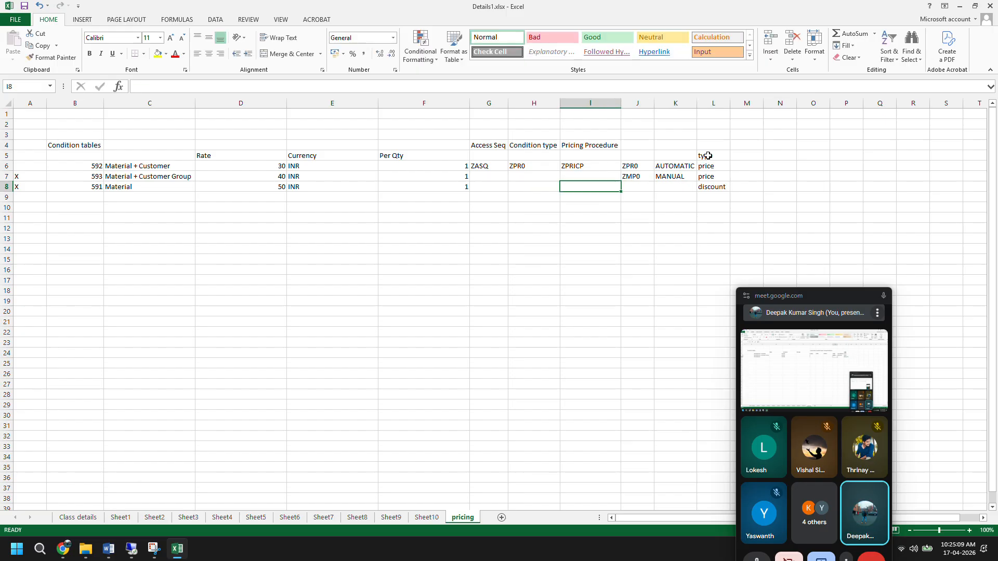
{"action": "key", "text": "Right"}
{"action": "type", "text": "ZK"}
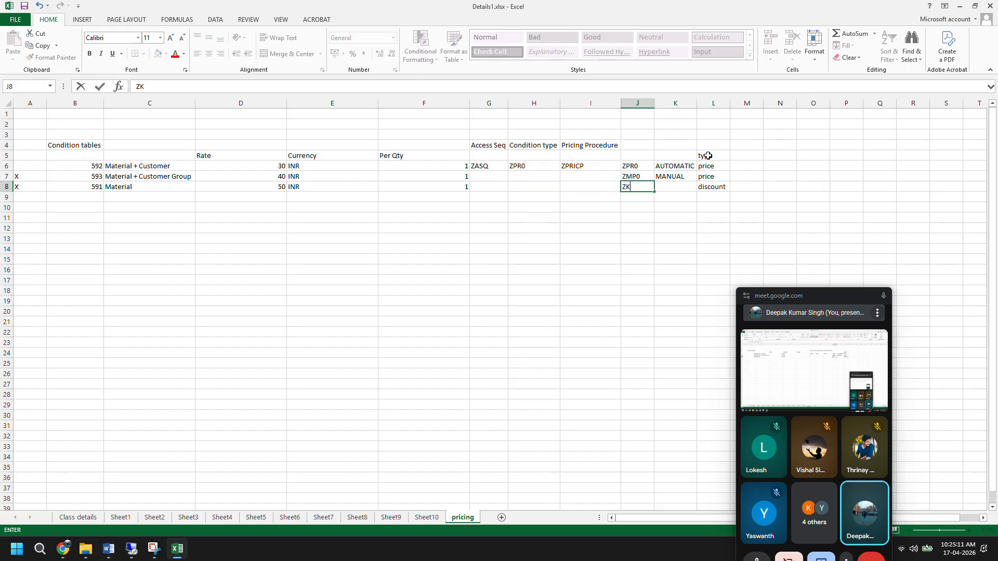
{"action": "type", "text": "05"}
{"action": "key", "text": "Return"}
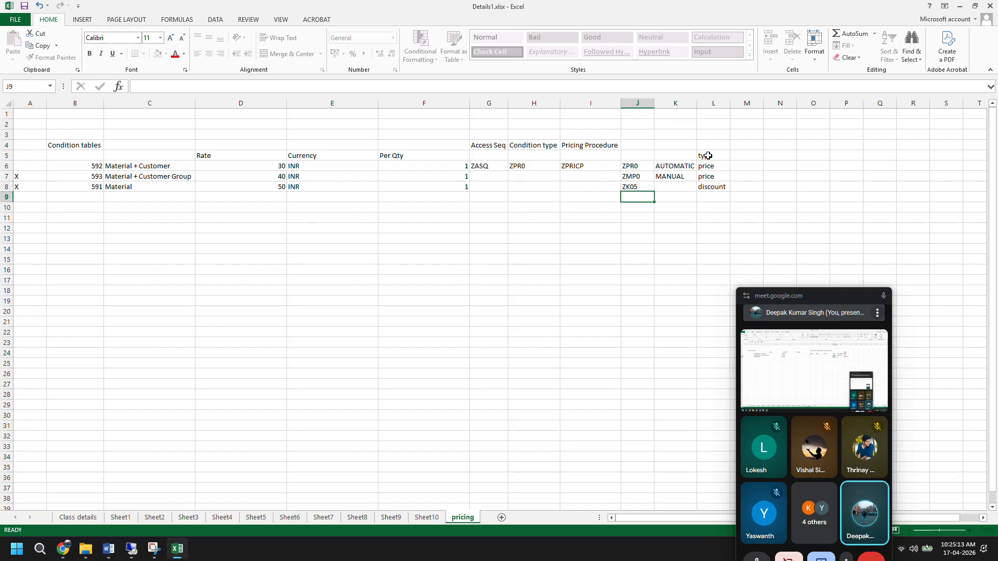
{"action": "left_click", "coordinate": [673, 187]}
{"action": "type", "text": "Autom"}
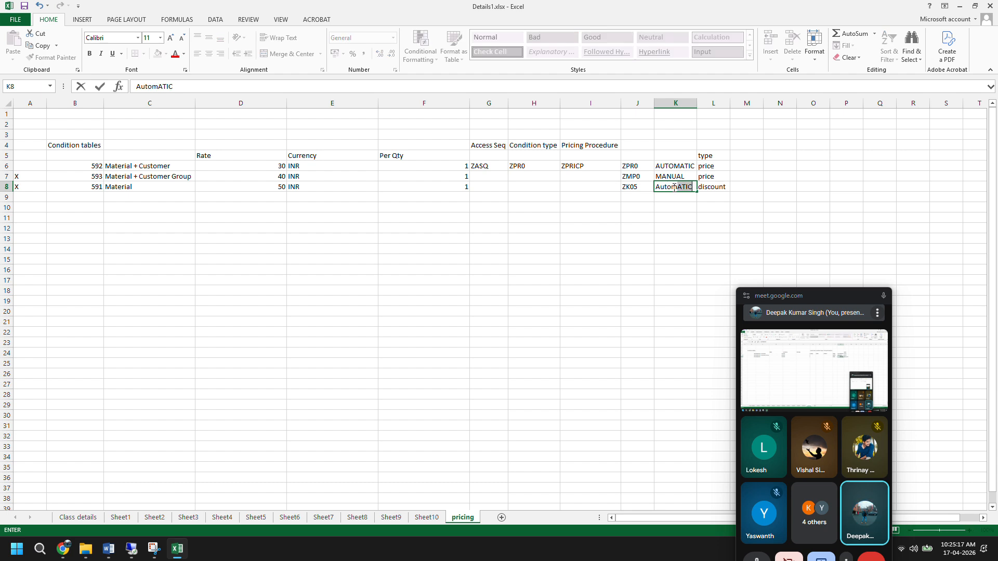
{"action": "type", "text": "atic"}
{"action": "key", "text": "Return"}
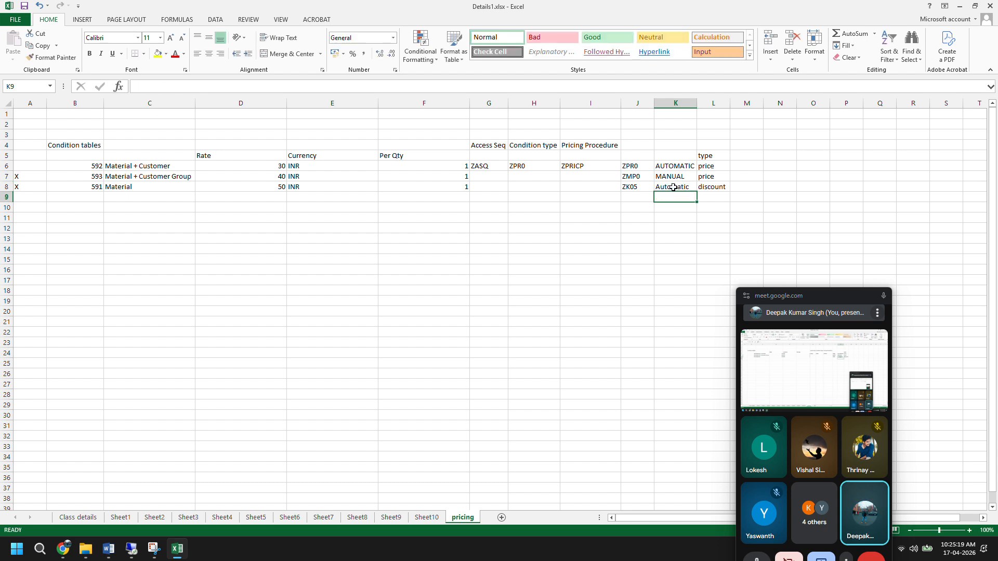
{"action": "left_click", "coordinate": [639, 188]}
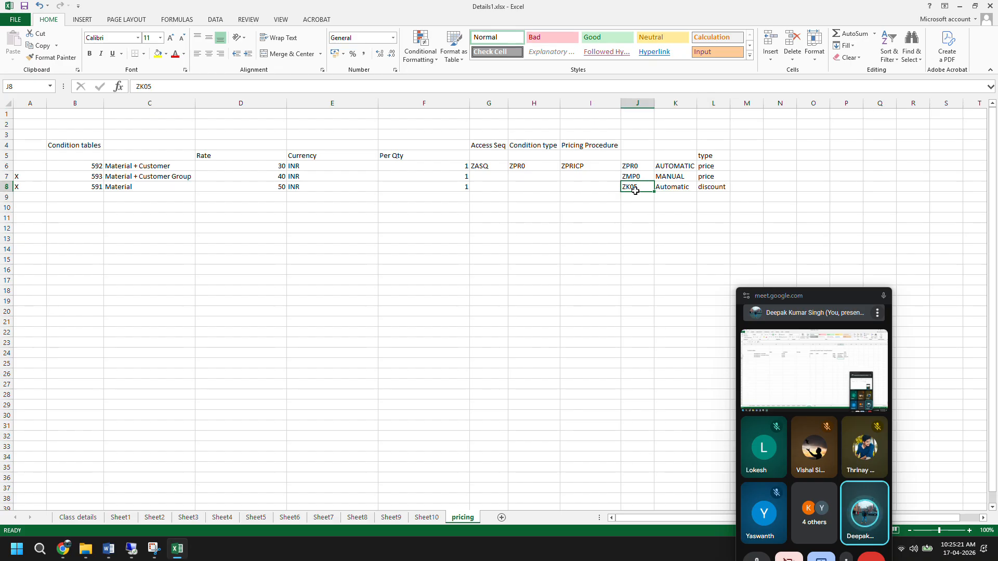
Switch to SAP to check the access sequence of condition type ZK05, and return to Excel to look up the access sequence in G6.
{"action": "left_click", "coordinate": [130, 548]}
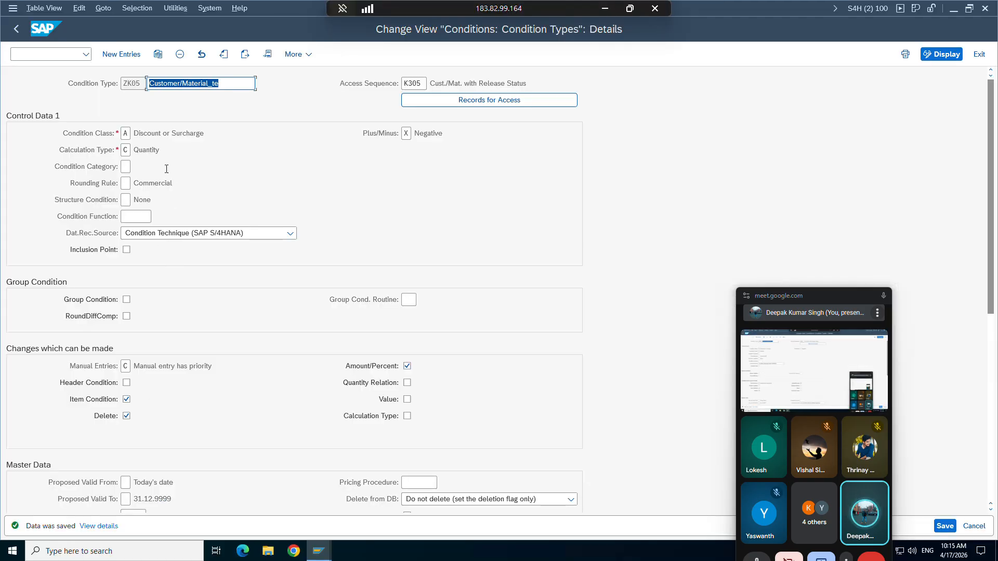
{"action": "left_click_drag", "start_coordinate": [409, 81], "coordinate": [429, 82]}
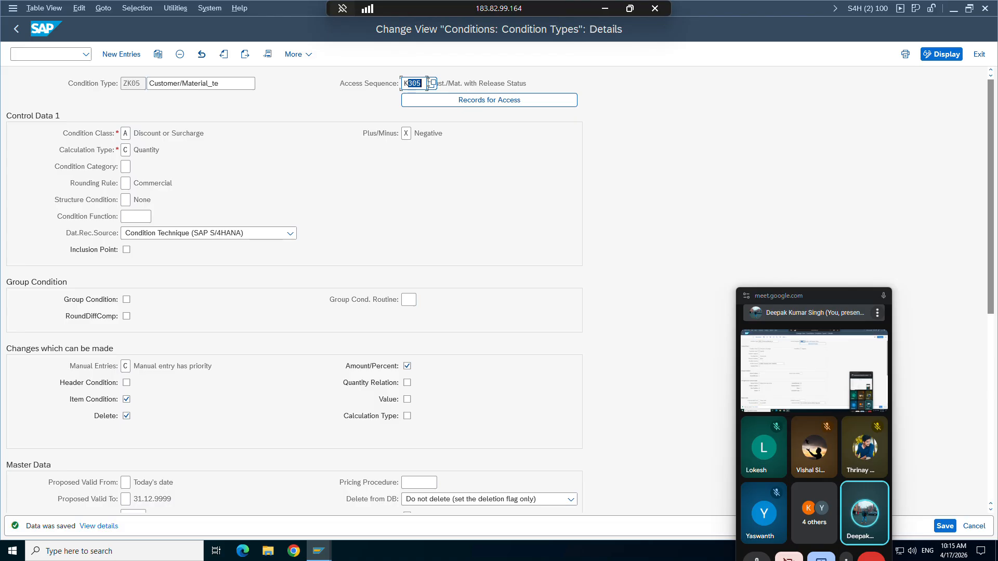
{"action": "left_click", "coordinate": [428, 83]}
{"action": "left_click", "coordinate": [319, 552]}
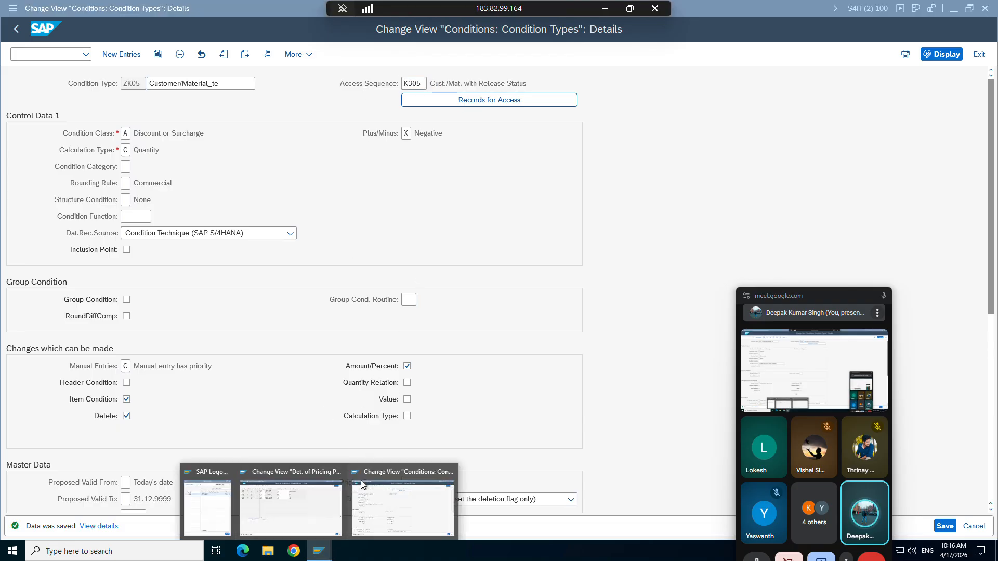
{"action": "left_click", "coordinate": [605, 9]}
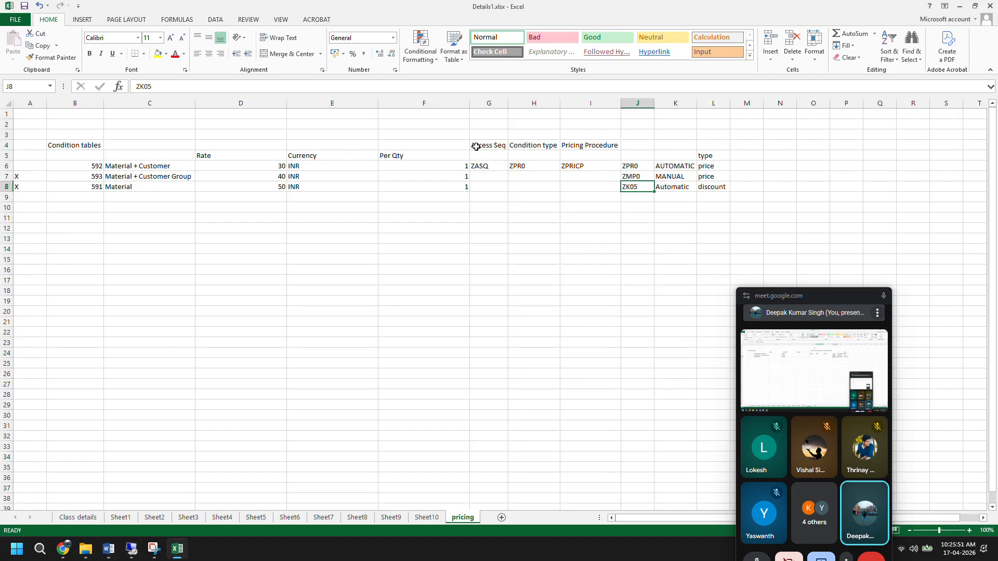
{"action": "left_click", "coordinate": [476, 167]}
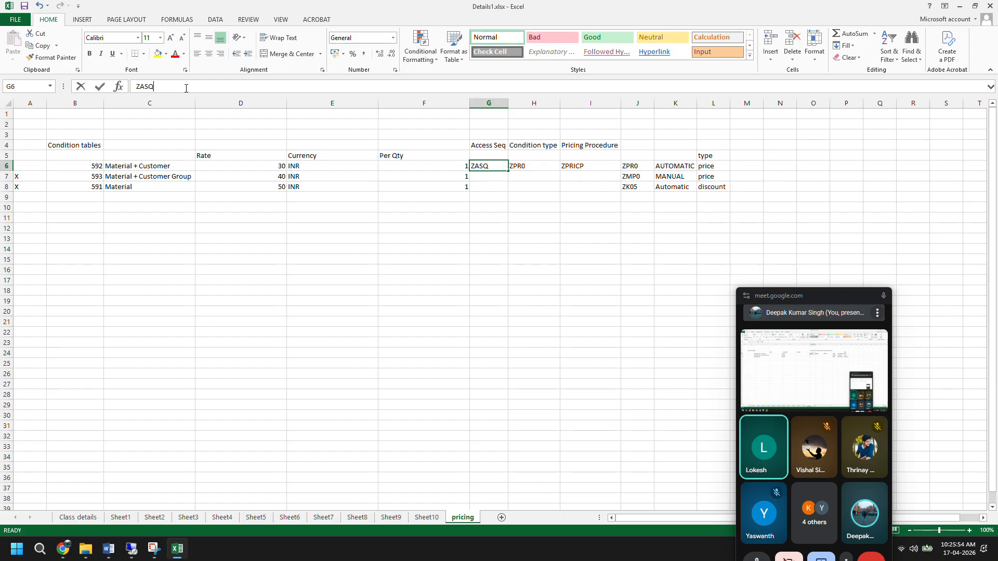
Switch to SAP, assign access sequence ZASQ to condition type ZK05 and save the change.
{"action": "left_click", "coordinate": [132, 549]}
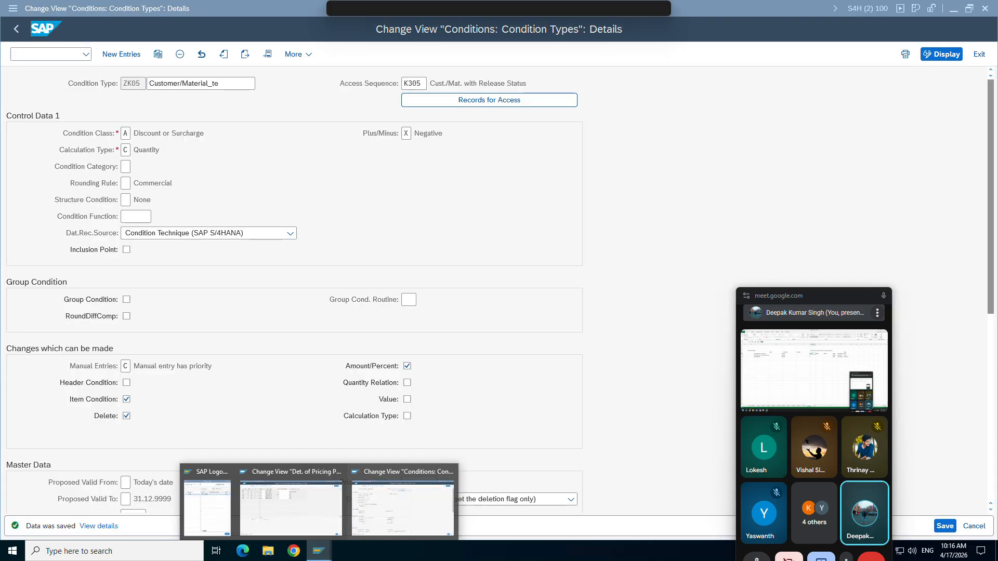
{"action": "left_click", "coordinate": [423, 84]}
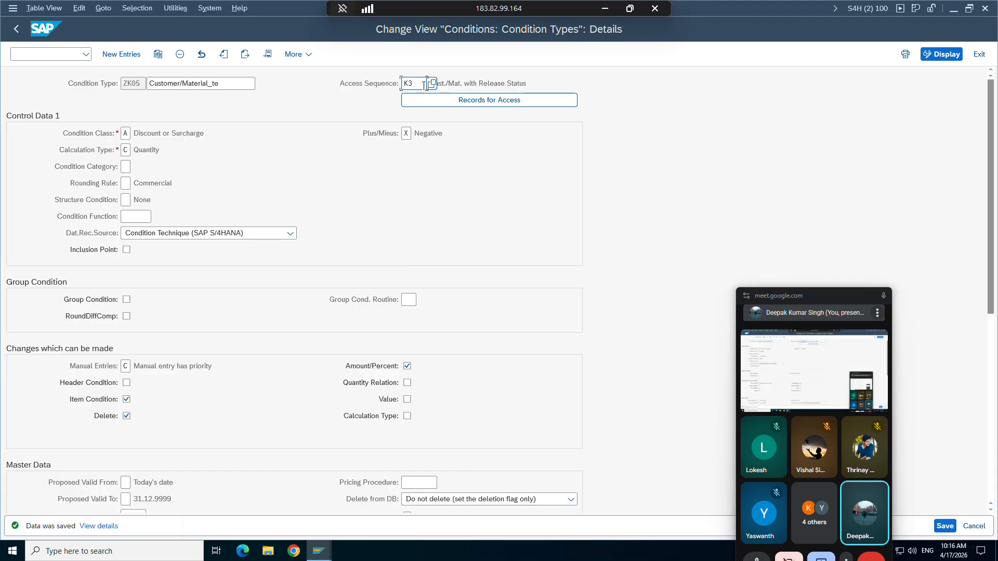
{"action": "key", "text": "BackSpace"}
{"action": "key", "text": "BackSpace"}
{"action": "type", "text": "ZA"}
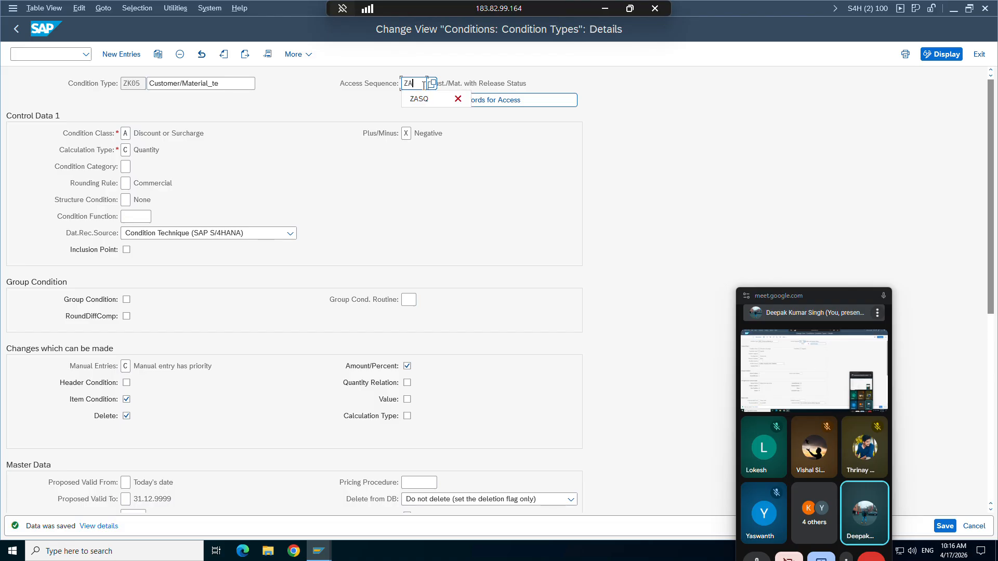
{"action": "type", "text": "SQ"}
{"action": "key", "text": "Return"}
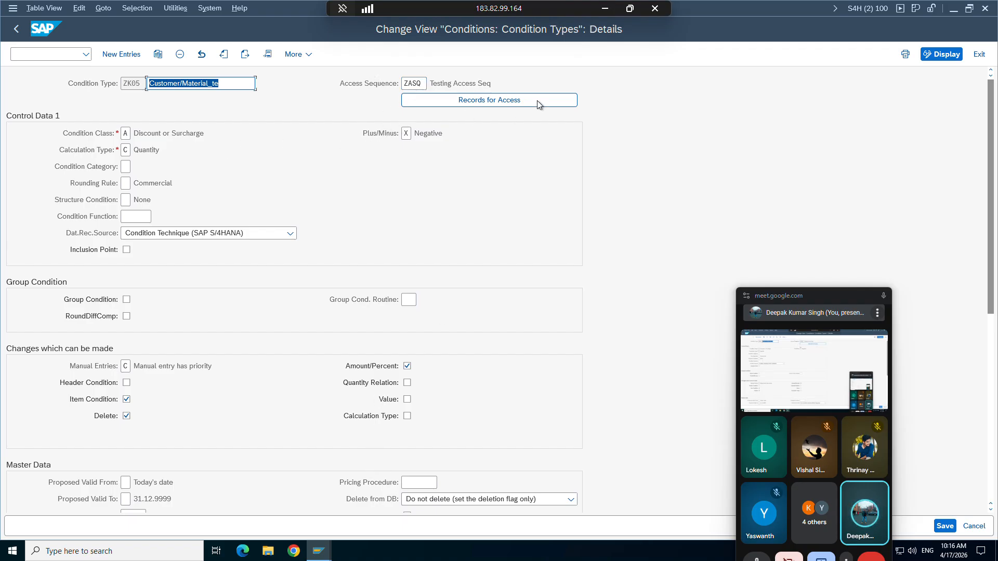
{"action": "left_click", "coordinate": [602, 12]}
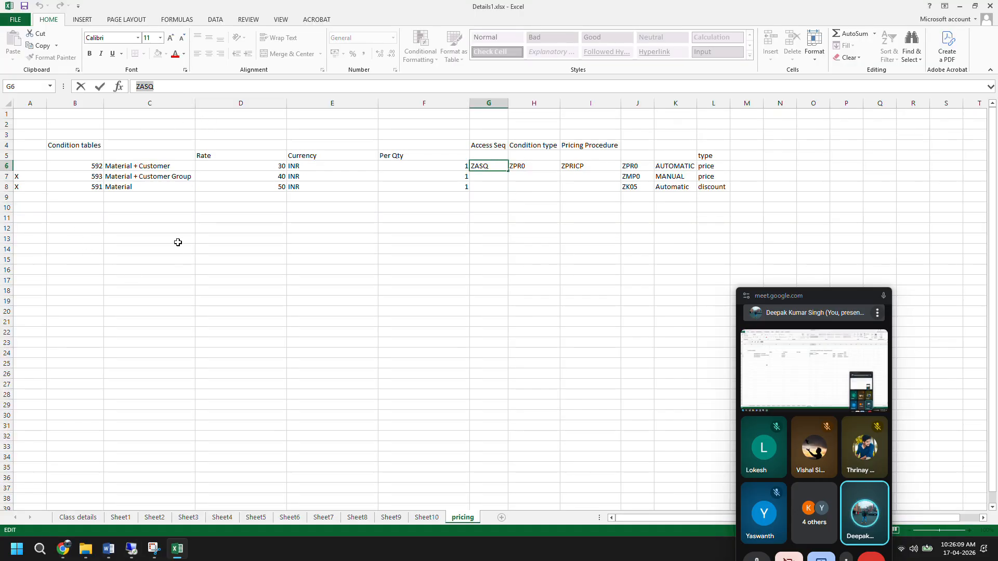
{"action": "left_click", "coordinate": [632, 186]}
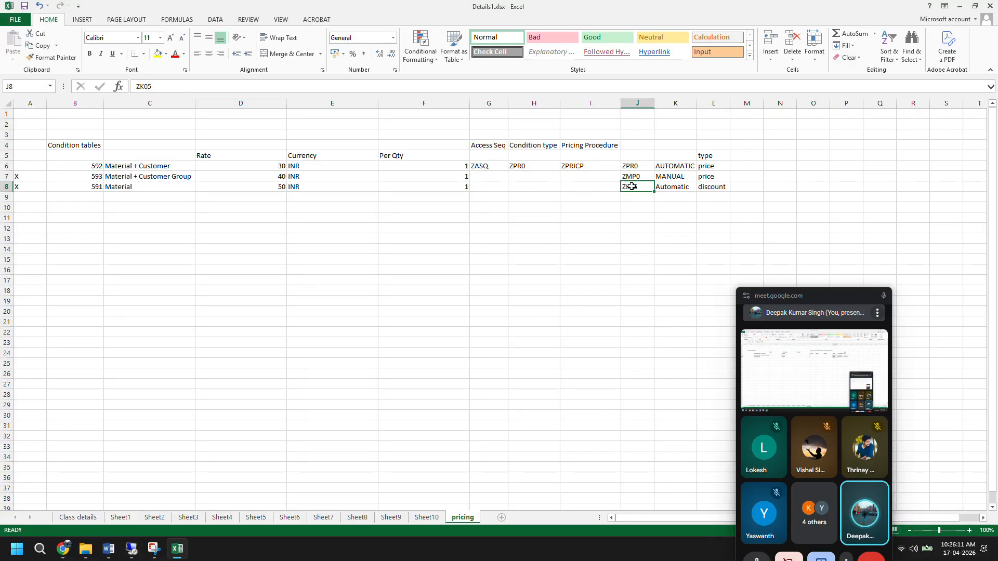
{"action": "left_click", "coordinate": [131, 548]}
{"action": "key", "text": "ctrl+s"}
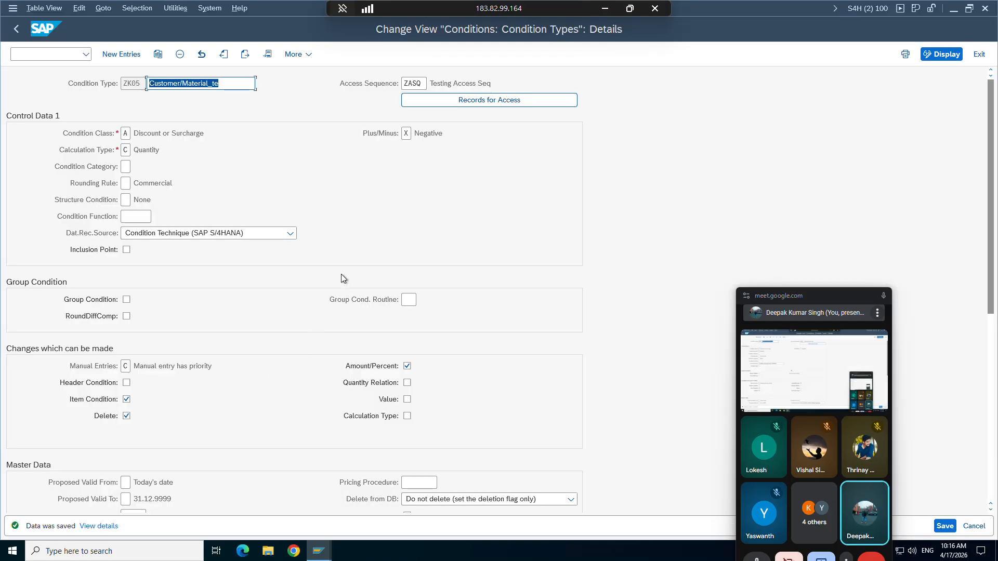
{"action": "left_click", "coordinate": [945, 526]}
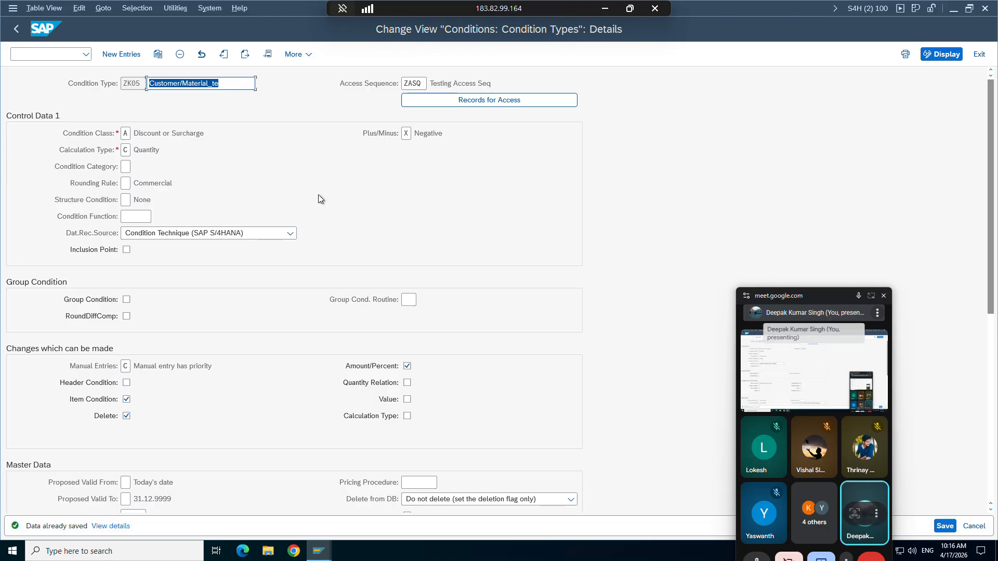
Leave the ZK05 details for the condition types overview in display mode and close the pricing procedure determination session.
{"action": "left_click", "coordinate": [941, 54]}
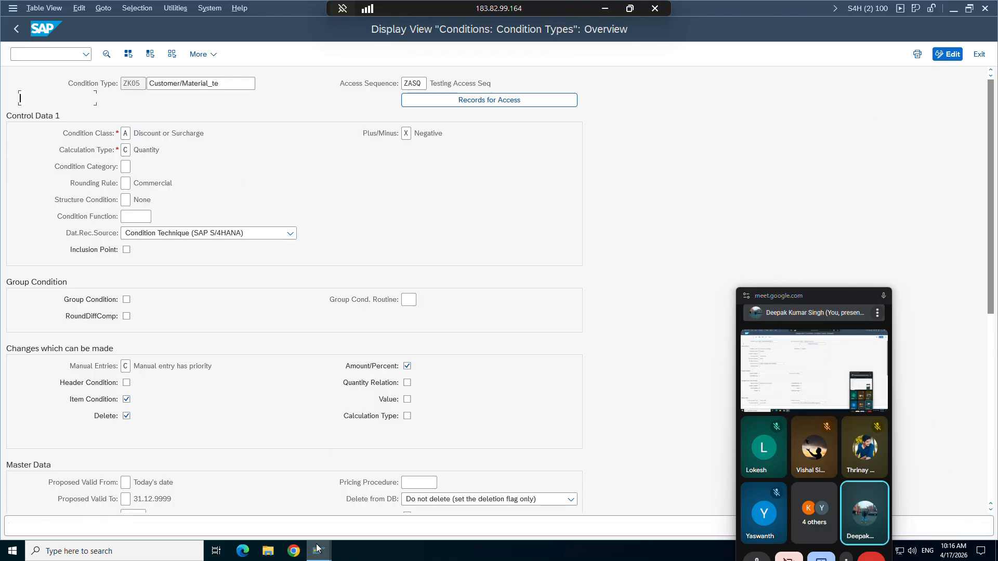
{"action": "mouse_move", "coordinate": [318, 550]}
{"action": "left_click", "coordinate": [338, 471]}
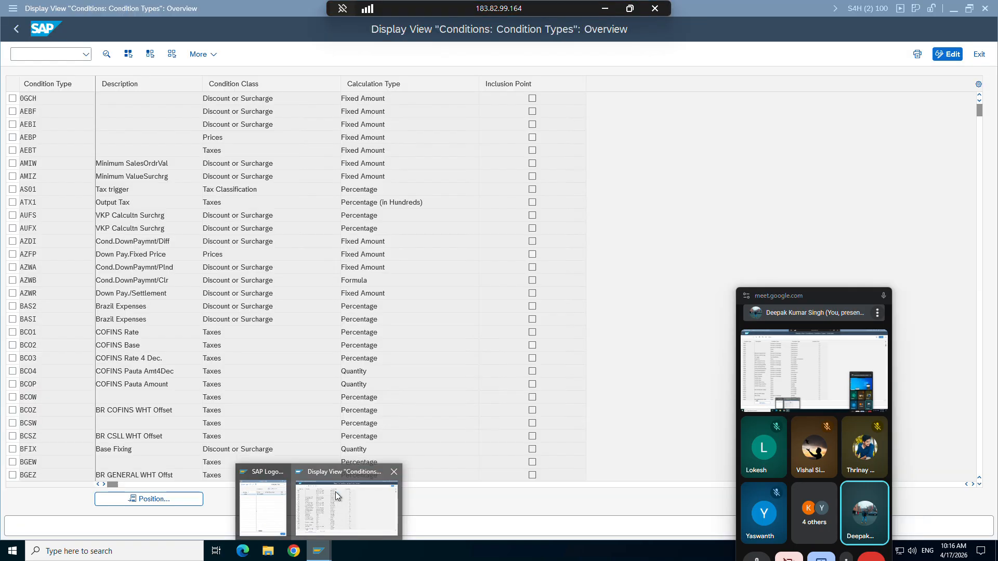
{"action": "left_click", "coordinate": [12, 8]}
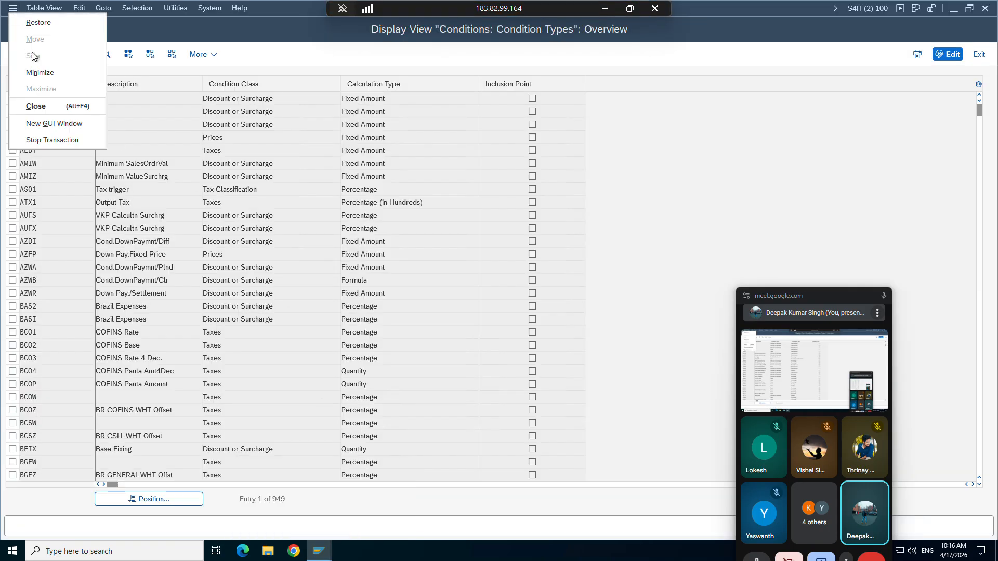
{"action": "left_click", "coordinate": [309, 129]}
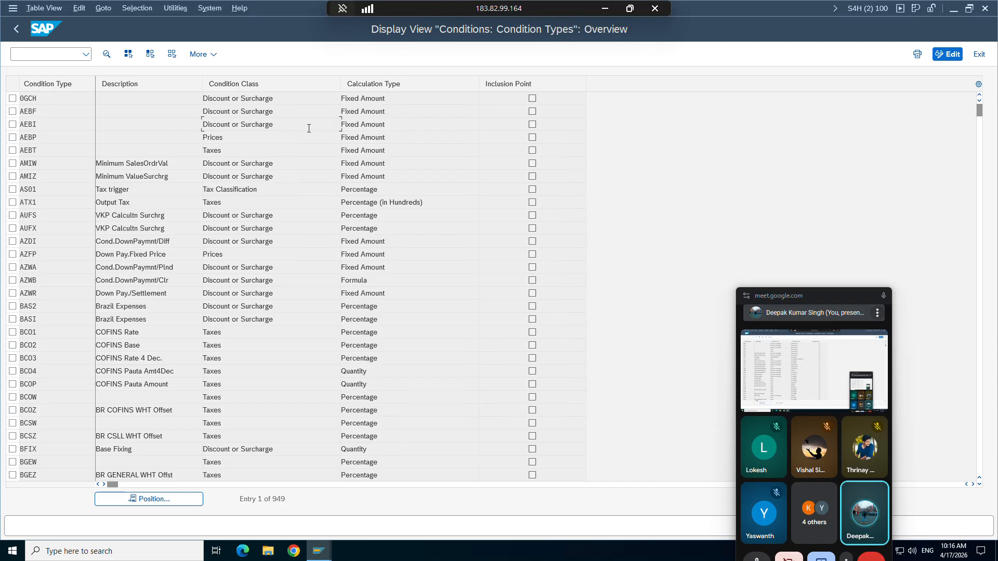
Switch to Excel and review the ZK05 discount entry in J8:L8.
{"action": "left_click", "coordinate": [607, 9]}
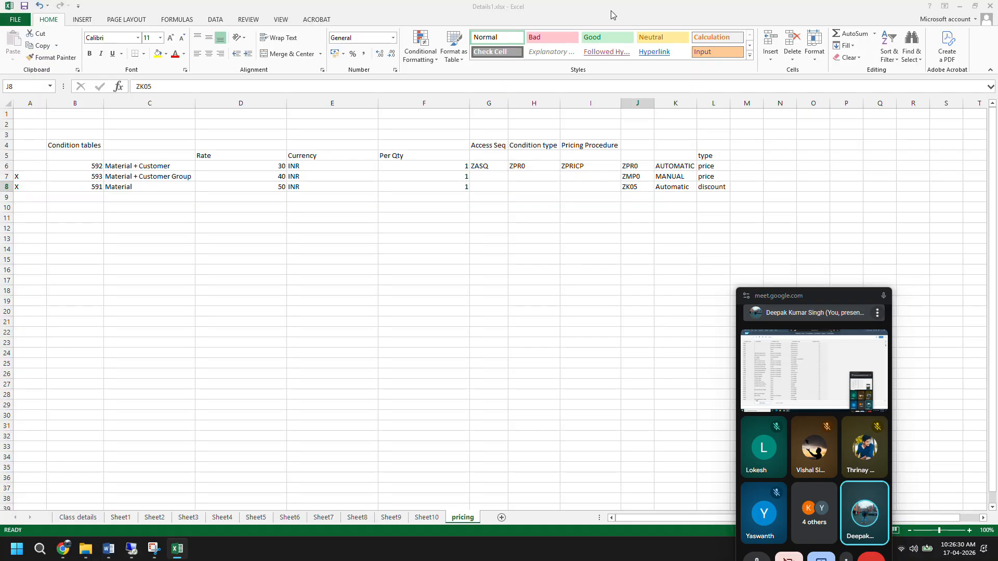
{"action": "left_click", "coordinate": [622, 206]}
{"action": "left_click_drag", "start_coordinate": [630, 187], "coordinate": [712, 187]}
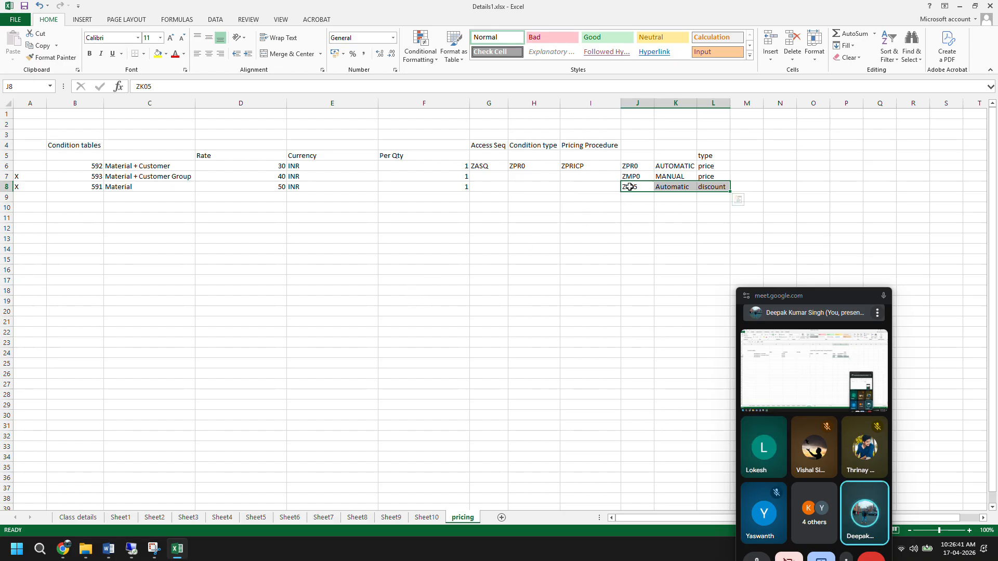
Switch to SAP, start transaction V/08 and open the control data of pricing procedure ZPRICP.
{"action": "left_click", "coordinate": [131, 549]}
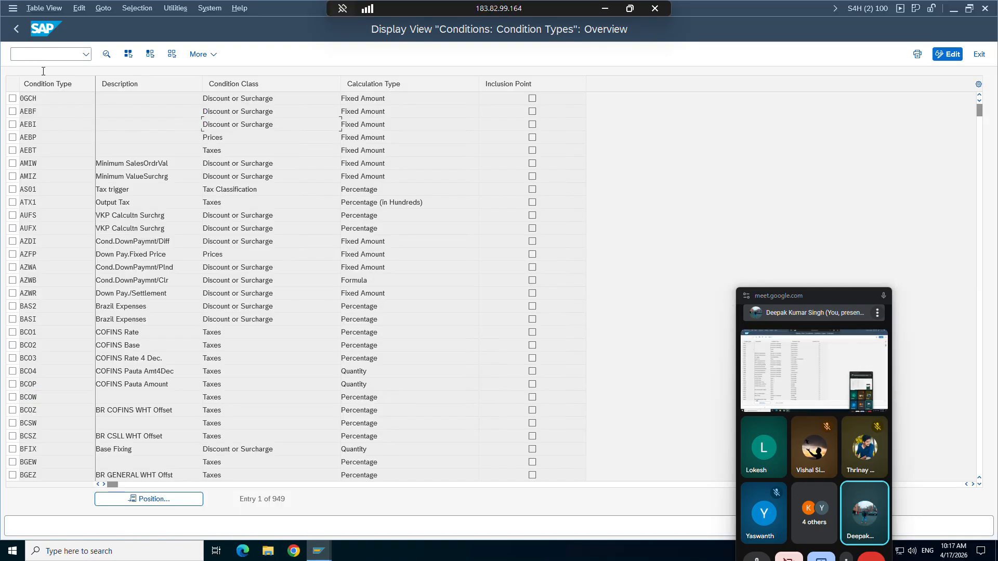
{"action": "left_click", "coordinate": [27, 54]}
{"action": "type", "text": "/NV/"}
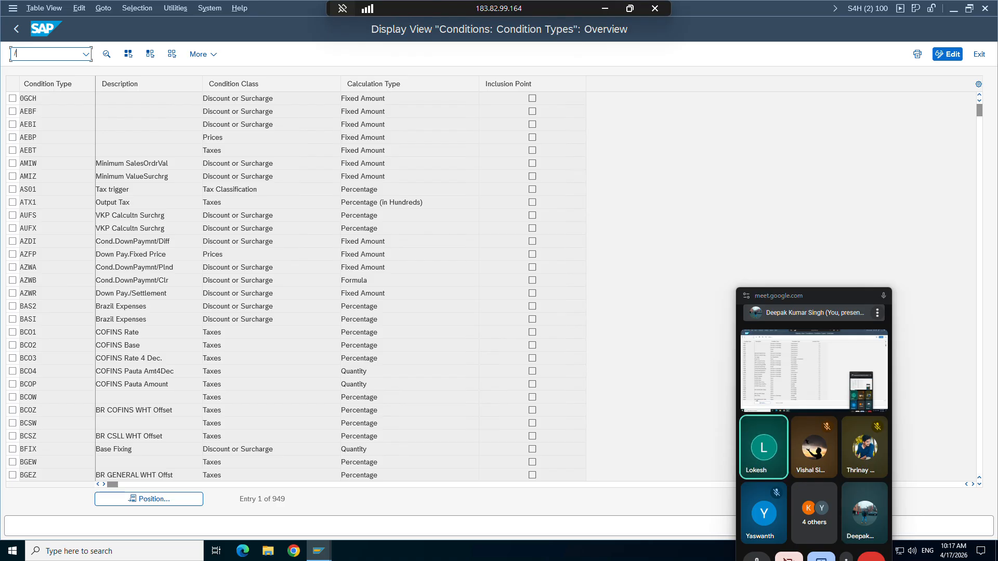
{"action": "type", "text": "08"}
{"action": "key", "text": "Return"}
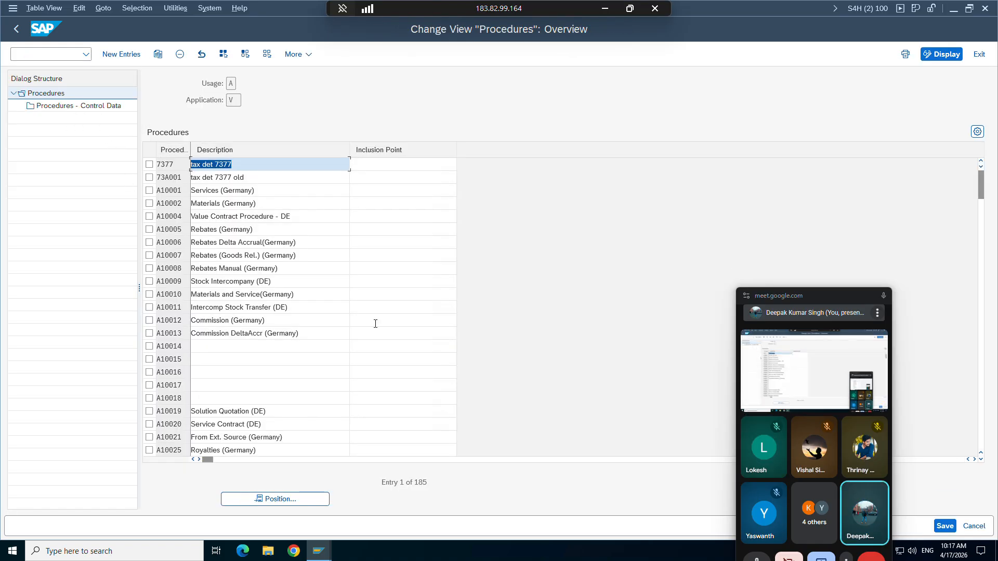
{"action": "left_click_drag", "start_coordinate": [981, 185], "coordinate": [980, 437]}
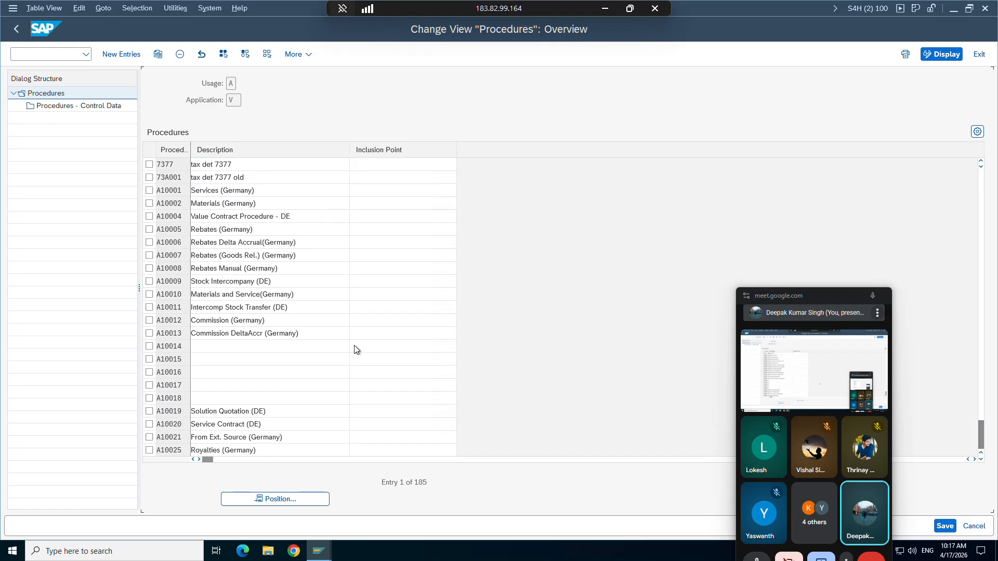
{"action": "left_click", "coordinate": [149, 166]}
{"action": "double_click", "coordinate": [75, 106]}
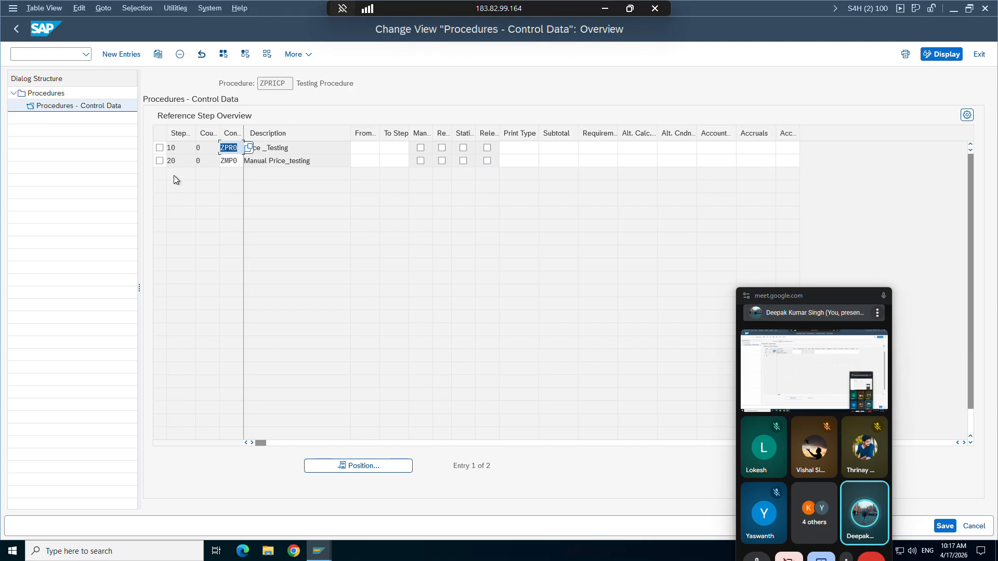
Add step 30 with condition type ZK05 to procedure ZPRICP and save it to the proposed customizing request.
{"action": "left_click", "coordinate": [135, 58]}
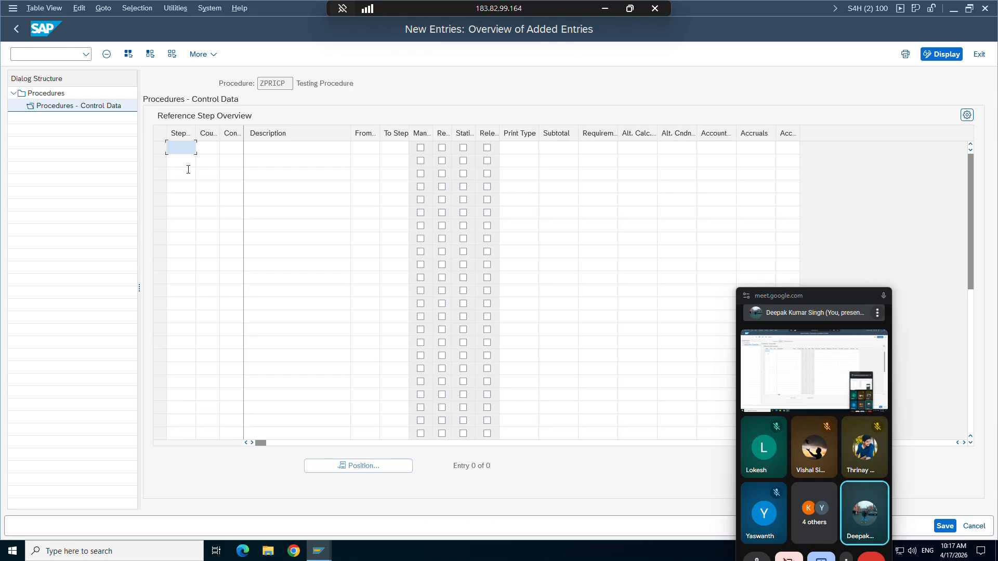
{"action": "left_click", "coordinate": [230, 148]}
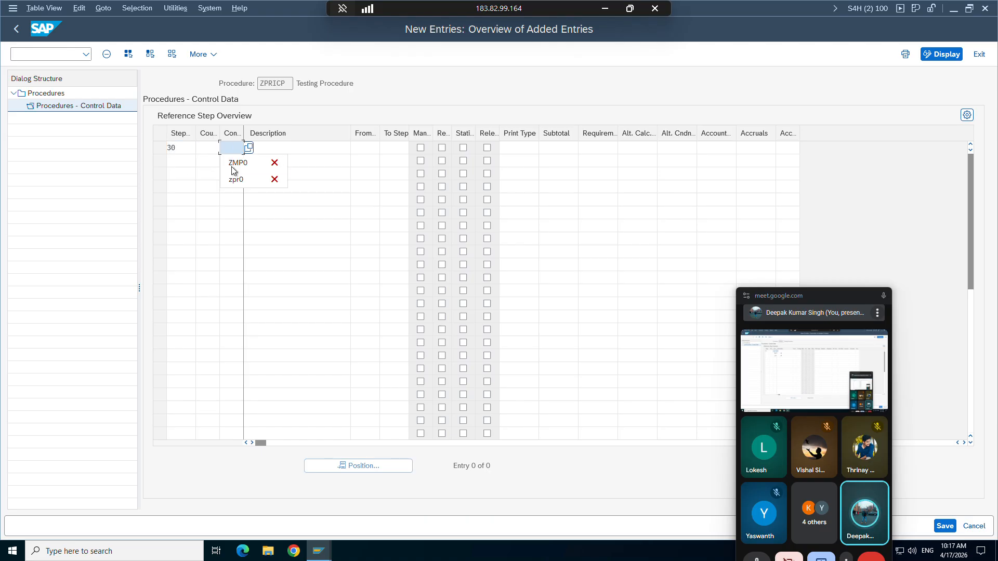
{"action": "type", "text": "ZK05"}
{"action": "key", "text": "Return"}
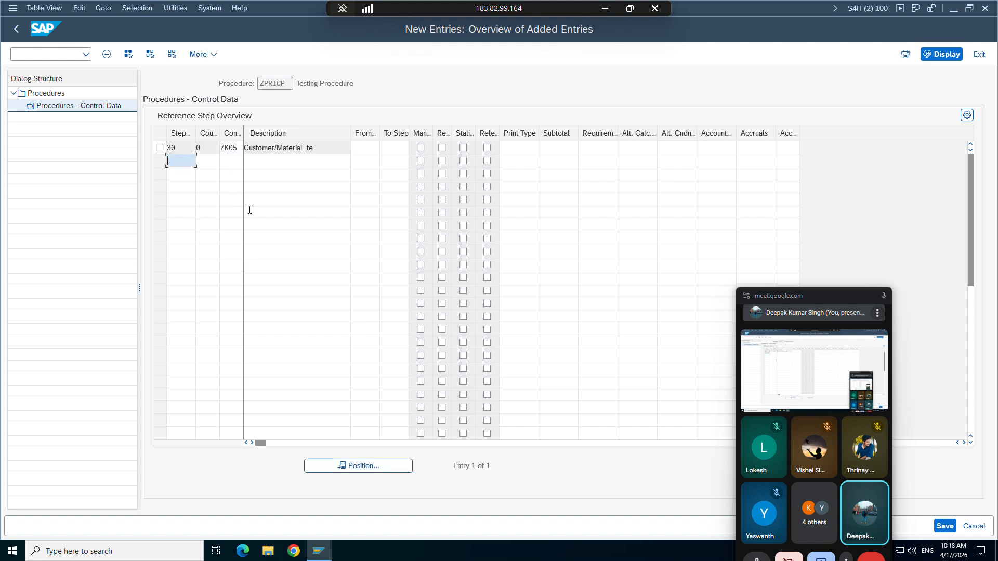
{"action": "left_click", "coordinate": [949, 526]}
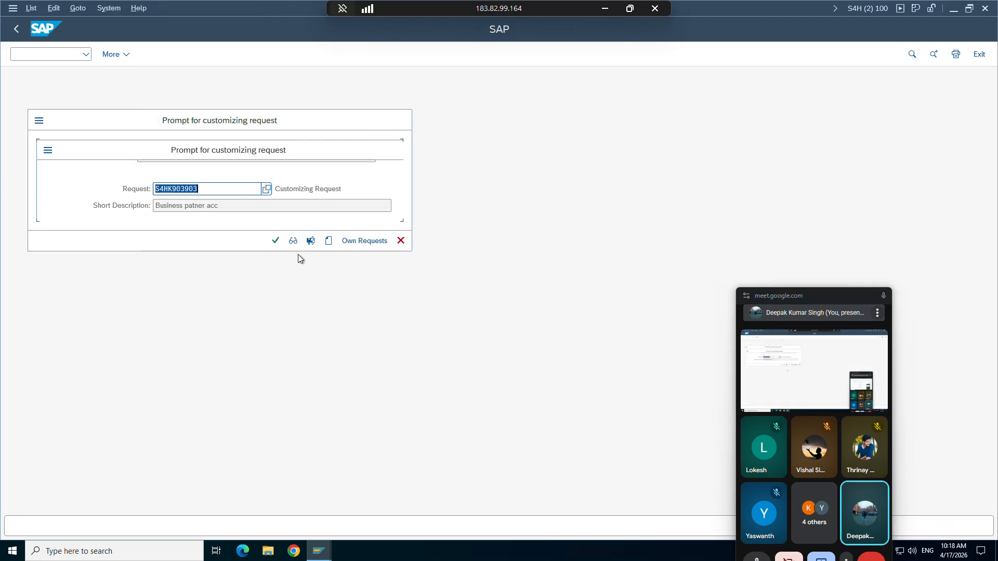
{"action": "left_click", "coordinate": [276, 241]}
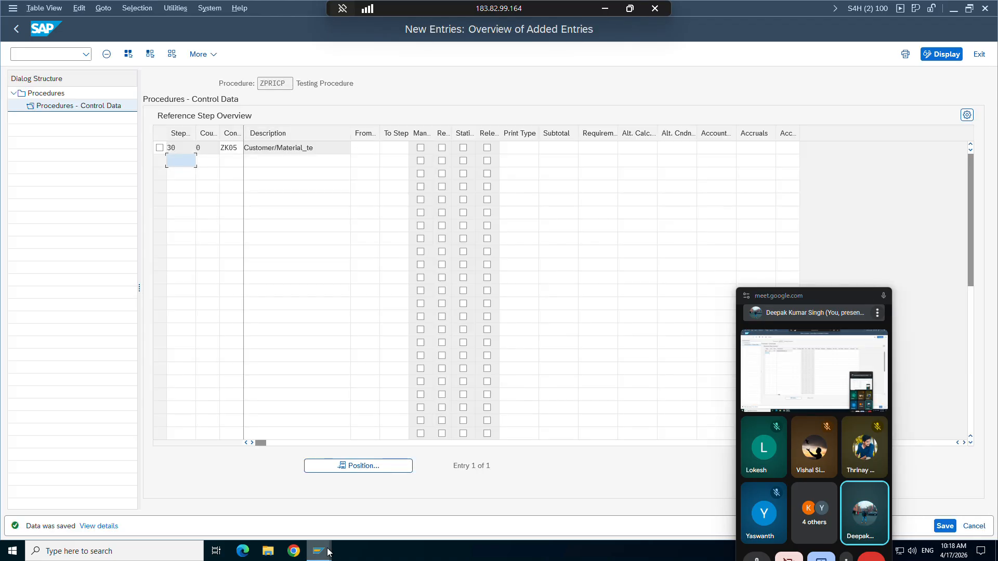
Open a new SAP session, start transaction VA01 and continue with order type ZOR9 for sales area ZORG, ZC, ZD.
{"action": "left_click", "coordinate": [328, 549]}
{"action": "left_click", "coordinate": [337, 514]}
{"action": "left_click", "coordinate": [13, 8]}
{"action": "left_click", "coordinate": [41, 124]}
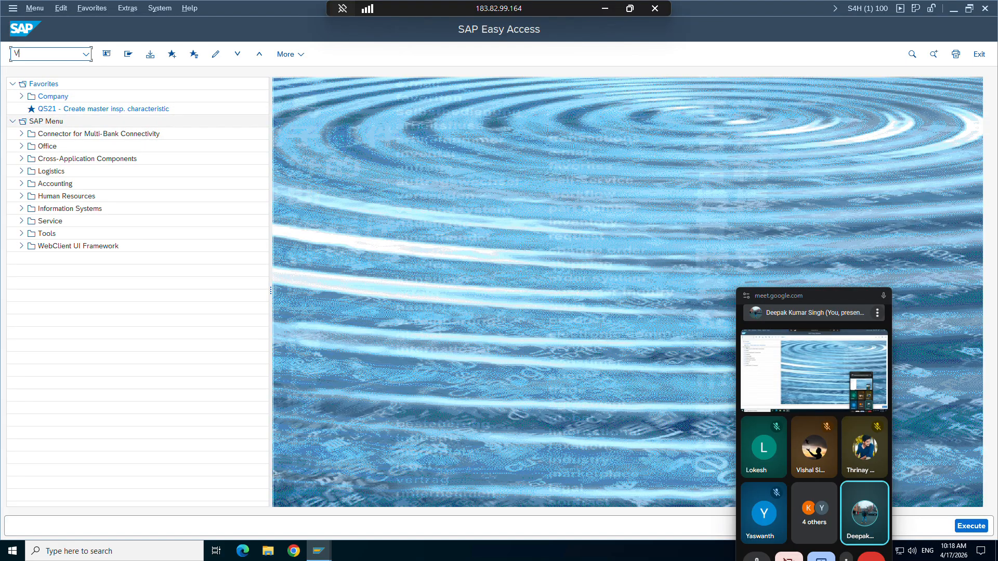
{"action": "type", "text": "va01"}
{"action": "key", "text": "Return"}
{"action": "key", "text": "Return"}
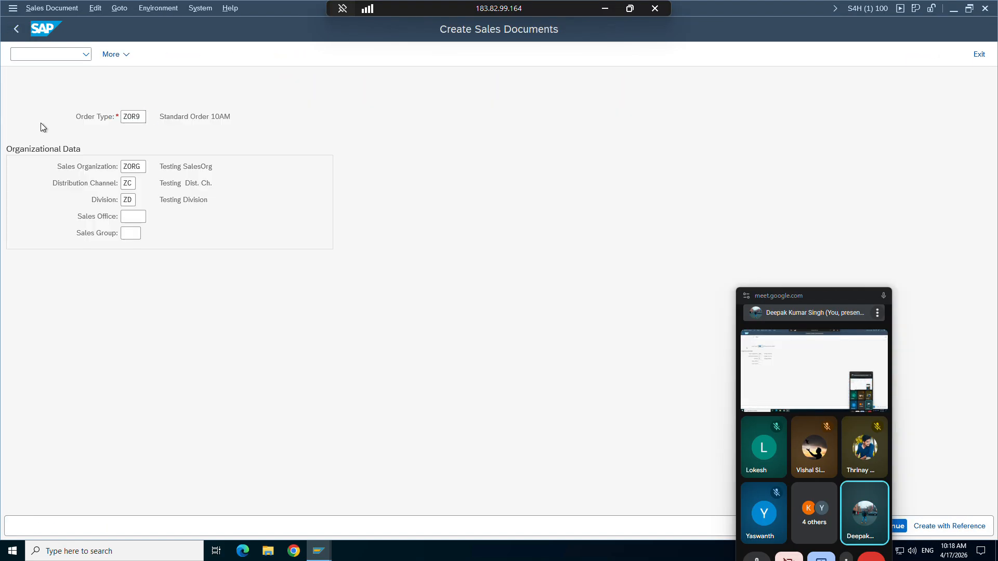
Fill in the order header with the sold-to party number, customer reference hhgc and requested delivery date 20.04.2026.
{"action": "key", "text": "space"}
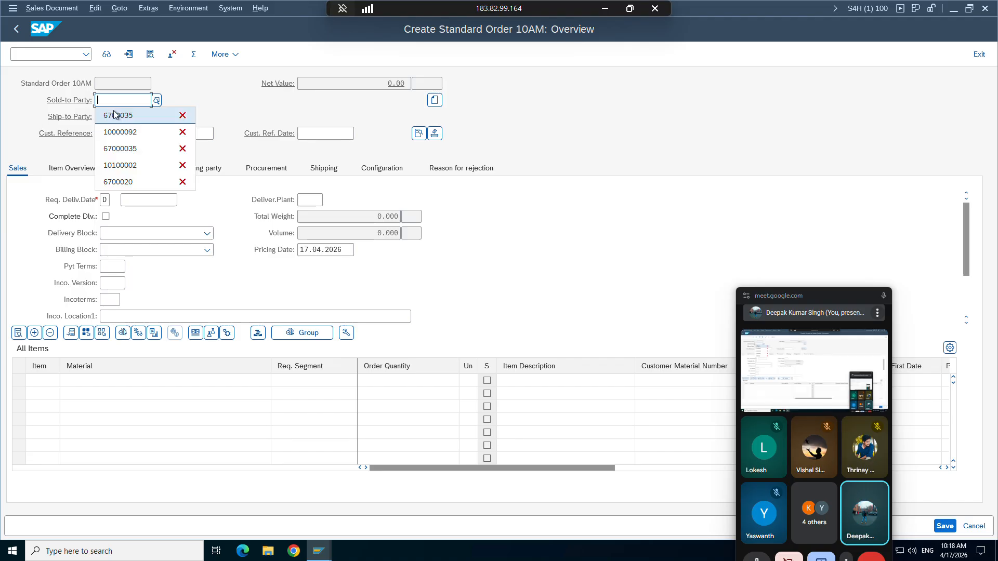
{"action": "left_click", "coordinate": [113, 112]}
{"action": "key", "text": "Return"}
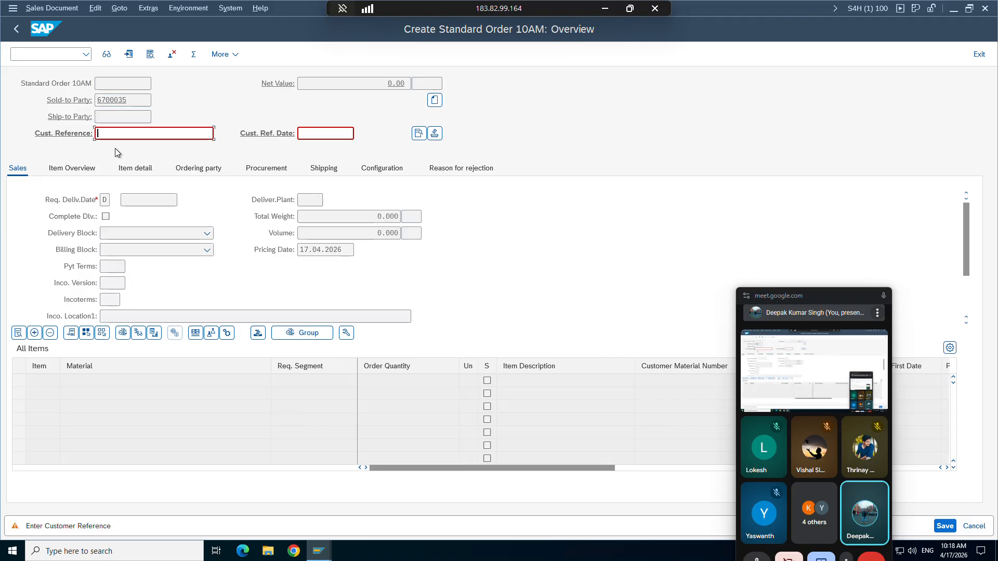
{"action": "key", "text": "space"}
{"action": "left_click", "coordinate": [116, 152]}
{"action": "key", "text": "Return"}
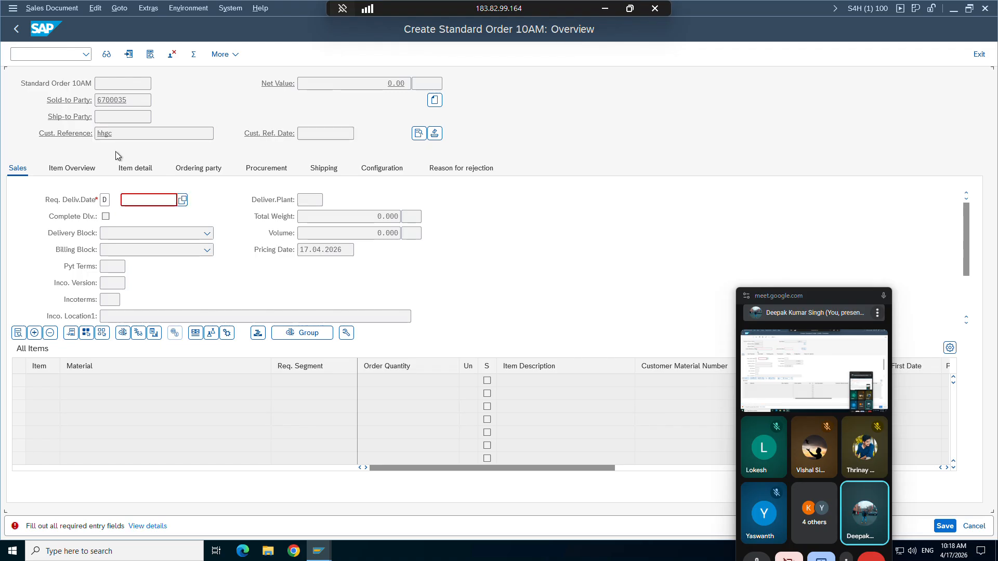
{"action": "key", "text": "space"}
{"action": "left_click", "coordinate": [147, 219]}
{"action": "key", "text": "Return"}
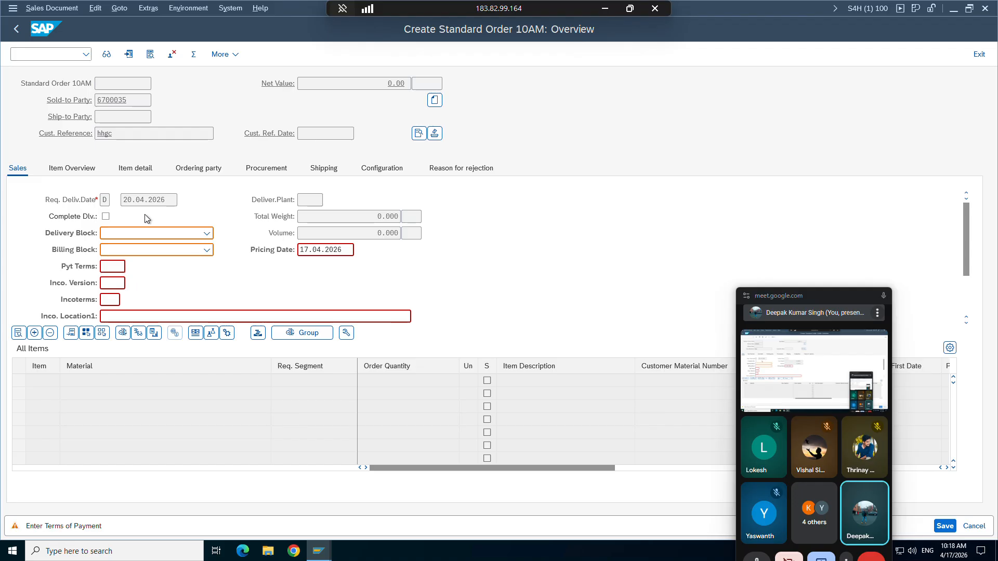
{"action": "key", "text": "Return"}
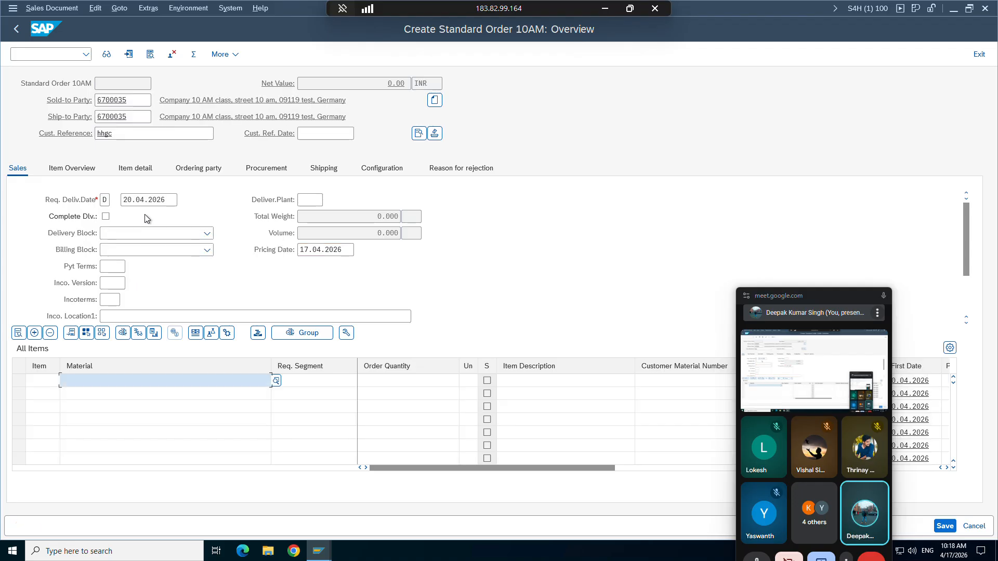
Open the sales order types maintenance in a new session and display the details of document type ZOR9.
{"action": "left_click", "coordinate": [13, 7]}
{"action": "left_click", "coordinate": [43, 125]}
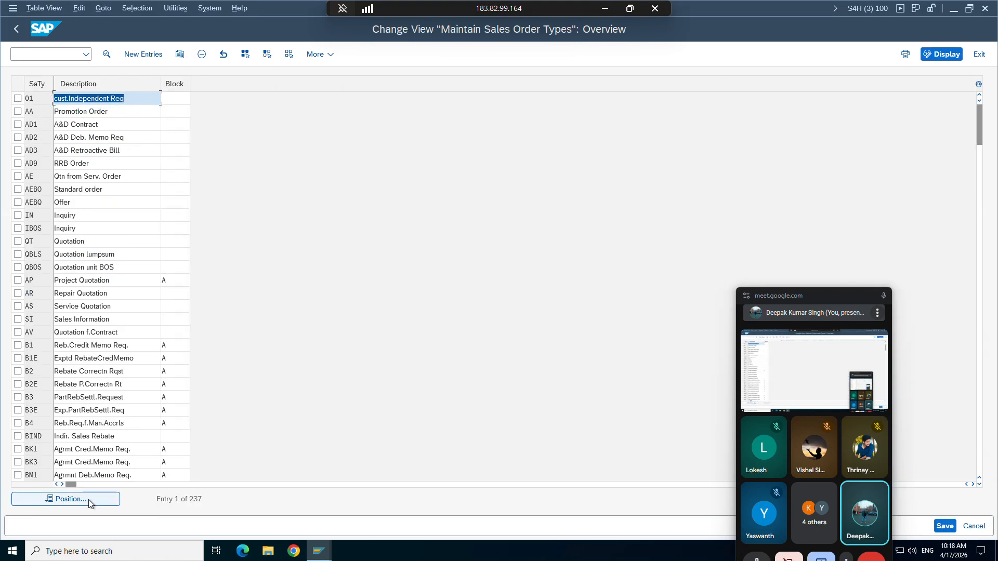
{"action": "left_click", "coordinate": [69, 499]}
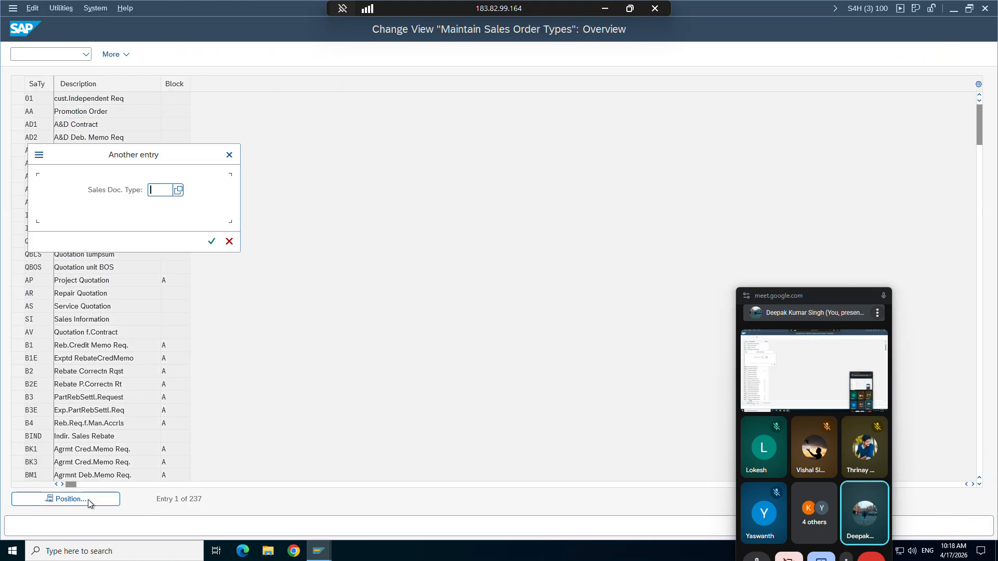
{"action": "type", "text": "ZOR9"}
{"action": "key", "text": "Return"}
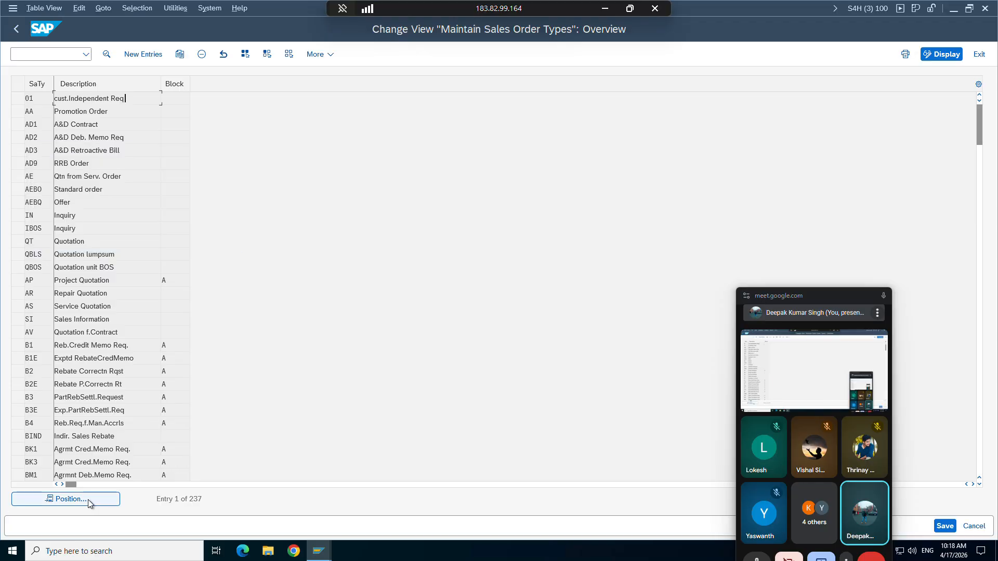
{"action": "double_click", "coordinate": [45, 100]}
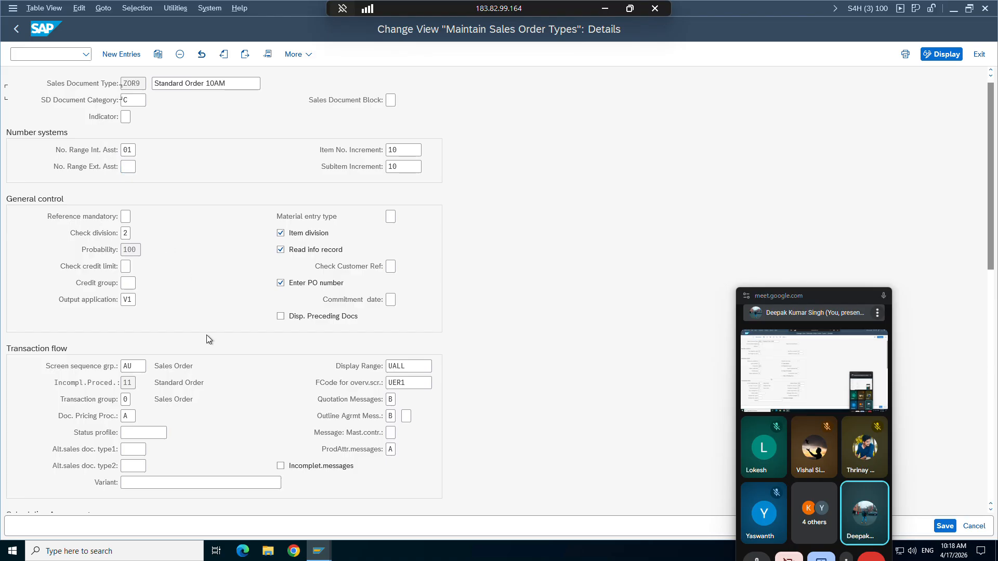
Enable Propose Deliv.Date for order type ZOR9 and save the change to the proposed customizing request.
{"action": "scroll", "coordinate": [207, 339], "scroll_direction": "down", "scroll_amount": 2}
{"action": "scroll", "coordinate": [207, 337], "scroll_direction": "down", "scroll_amount": 3}
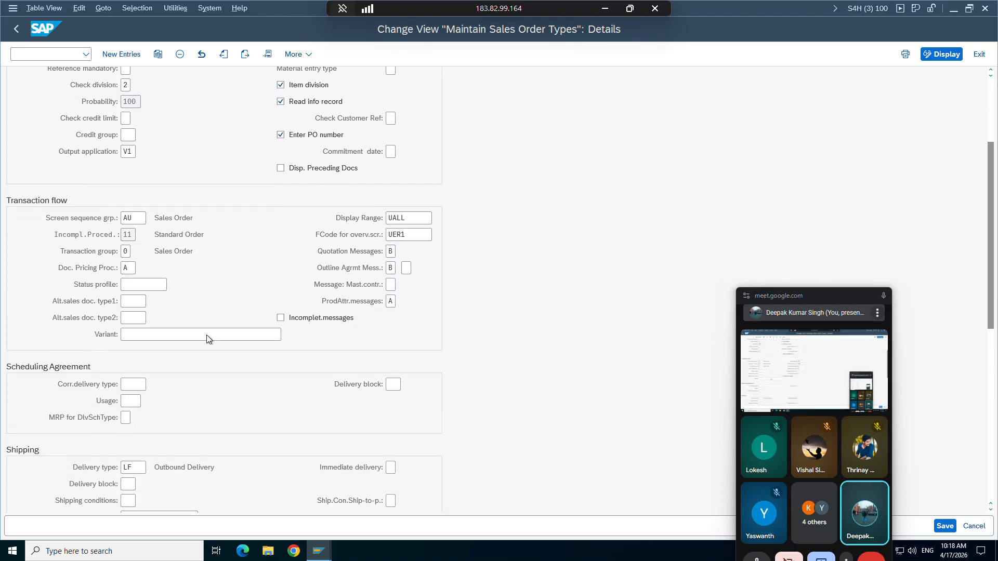
{"action": "scroll", "coordinate": [207, 336], "scroll_direction": "down", "scroll_amount": 2}
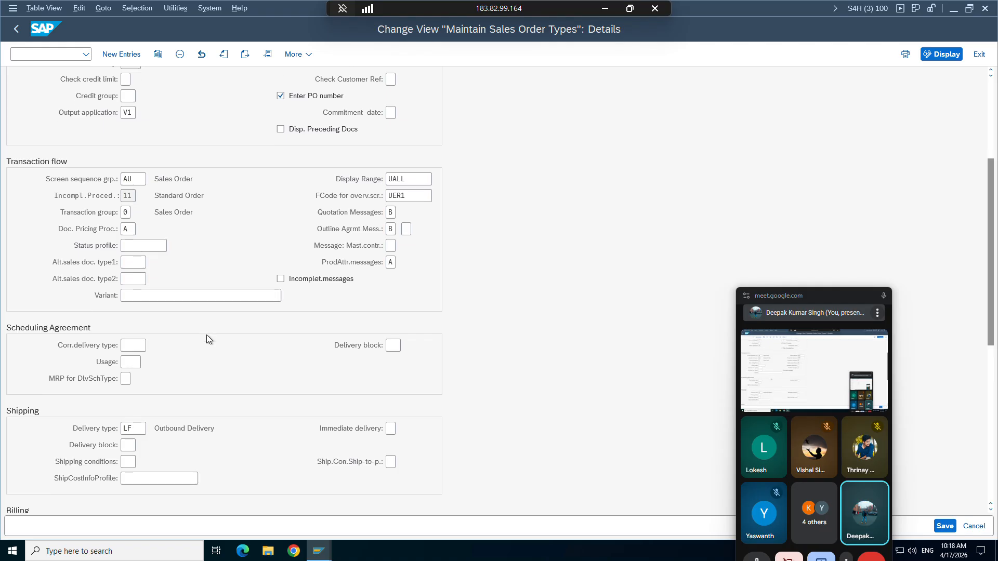
{"action": "scroll", "coordinate": [207, 336], "scroll_direction": "down", "scroll_amount": 1}
{"action": "scroll", "coordinate": [207, 339], "scroll_direction": "down", "scroll_amount": 2}
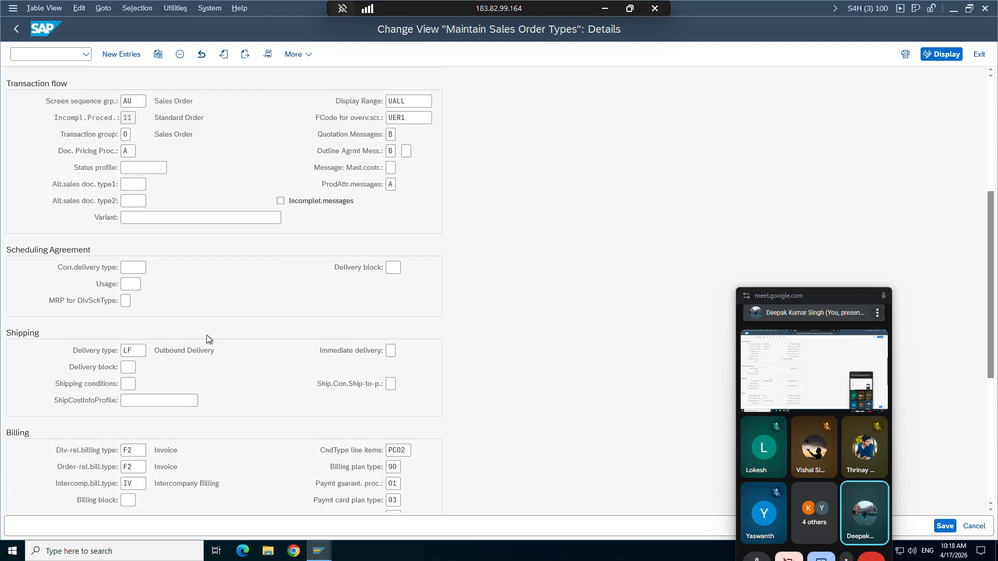
{"action": "scroll", "coordinate": [207, 339], "scroll_direction": "down", "scroll_amount": 6}
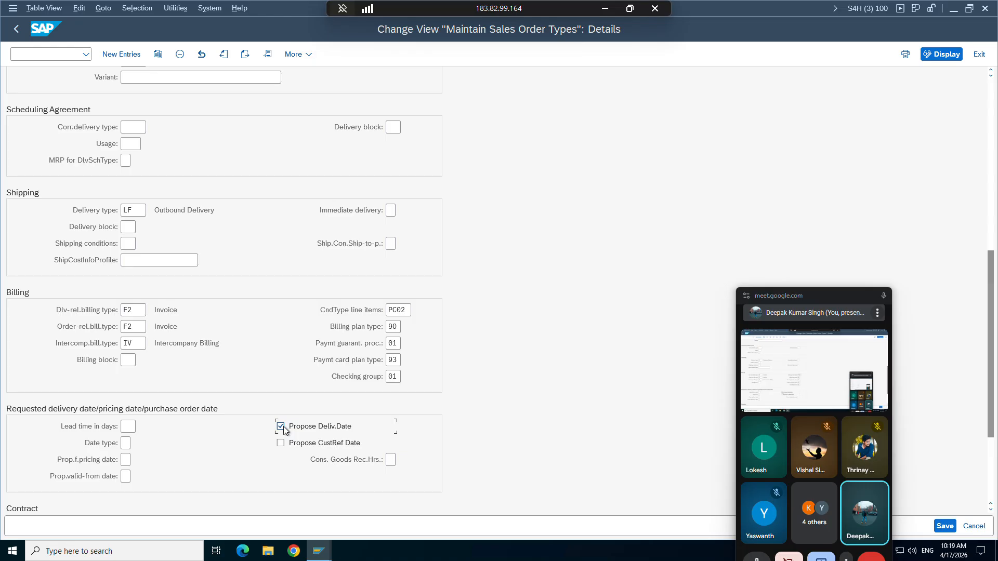
{"action": "left_click", "coordinate": [935, 526]}
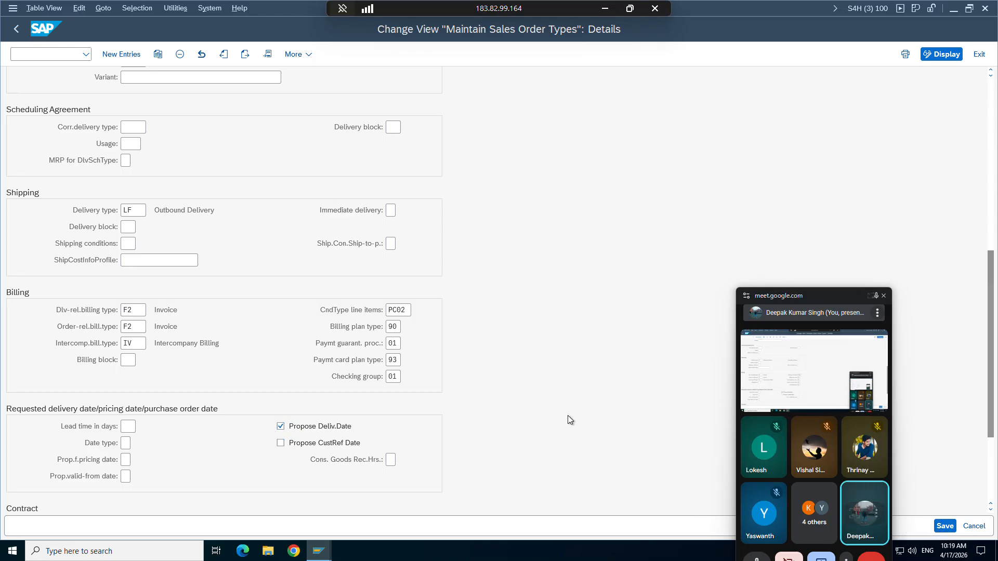
{"action": "left_click", "coordinate": [275, 241]}
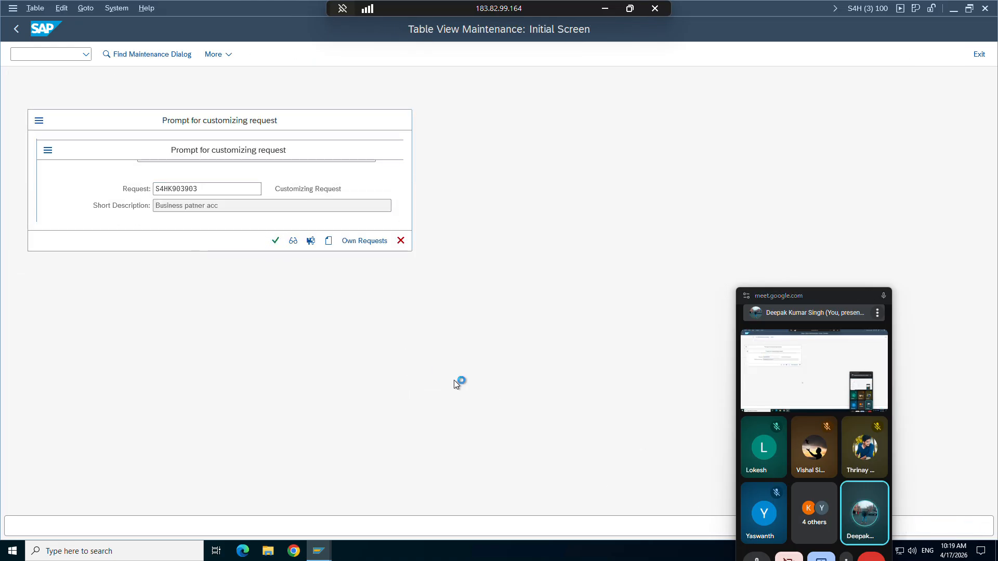
Return to the standard order session and add an item for material TG12_96f with order quantity 3.
{"action": "left_click", "coordinate": [312, 552]}
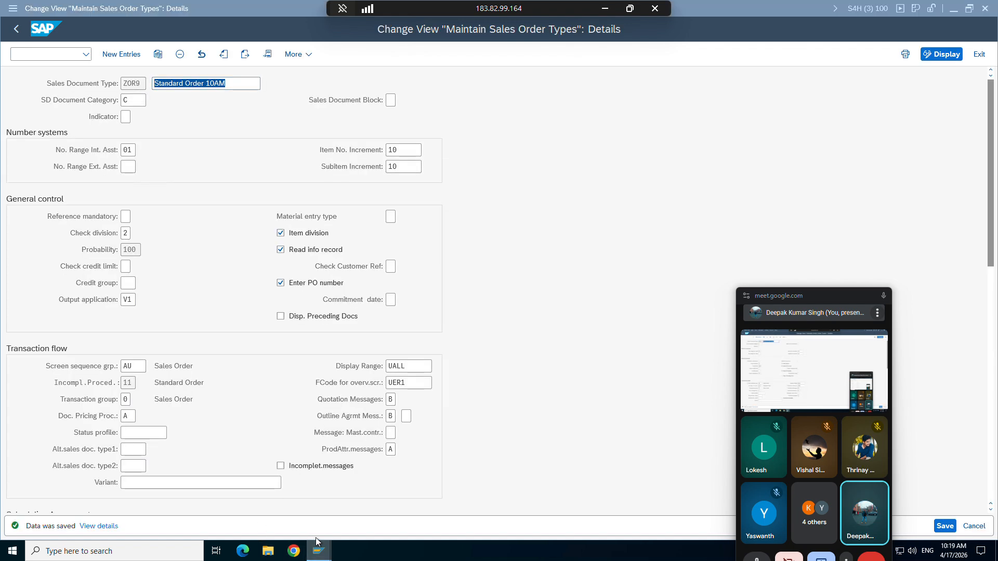
{"action": "left_click", "coordinate": [323, 503]}
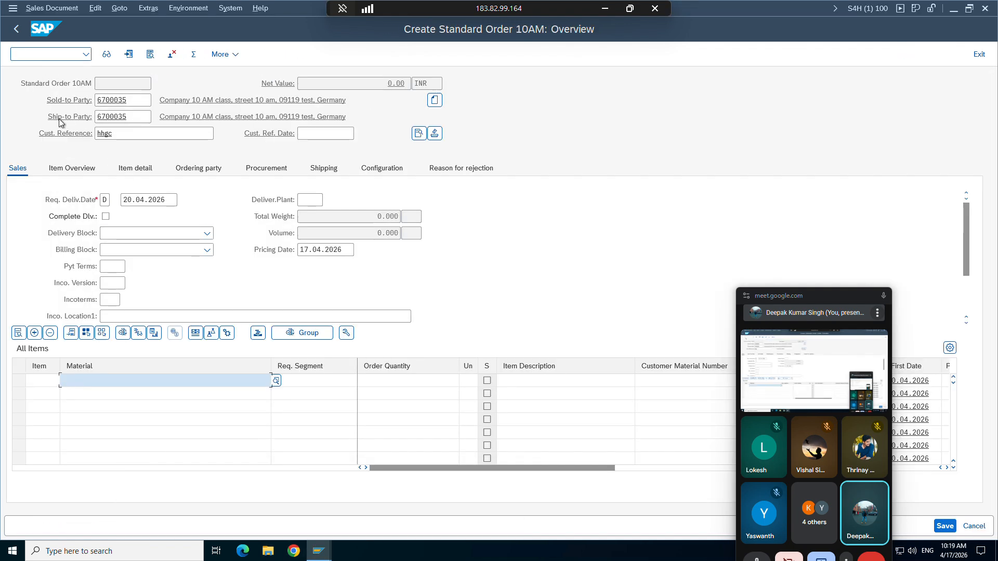
{"action": "key", "text": "BackSpace"}
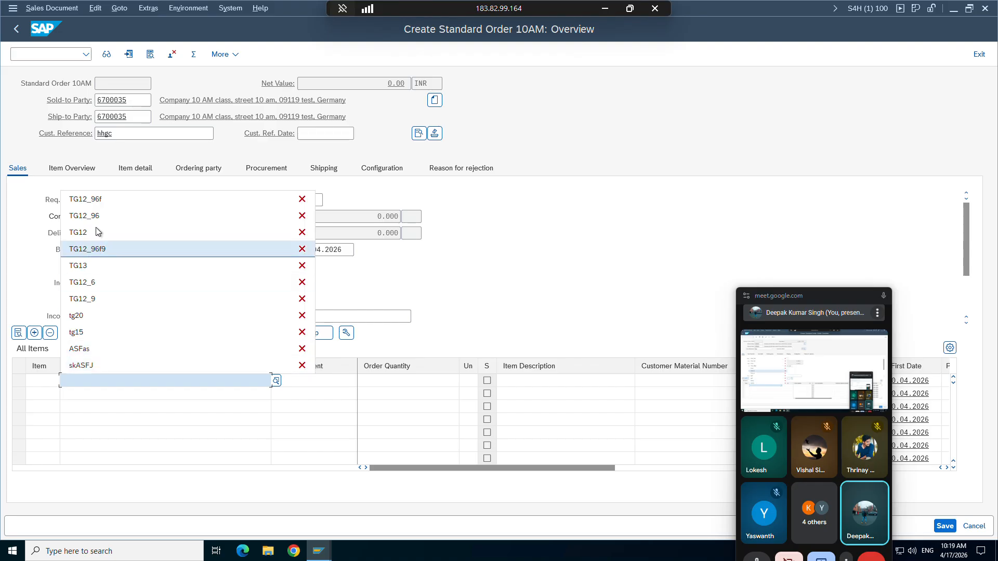
{"action": "left_click", "coordinate": [97, 200]}
{"action": "left_click", "coordinate": [385, 380]}
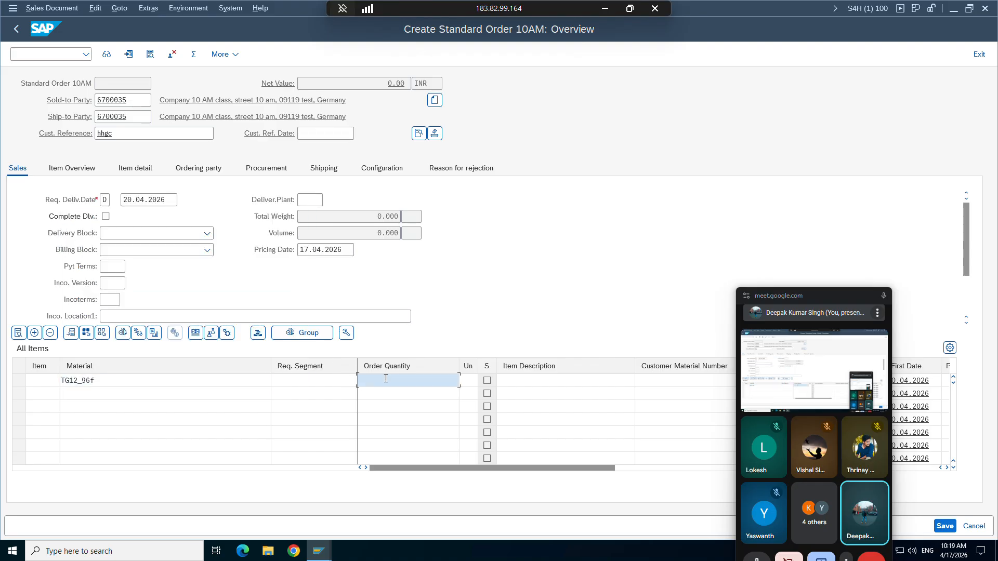
{"action": "type", "text": "3"}
{"action": "key", "text": "Return"}
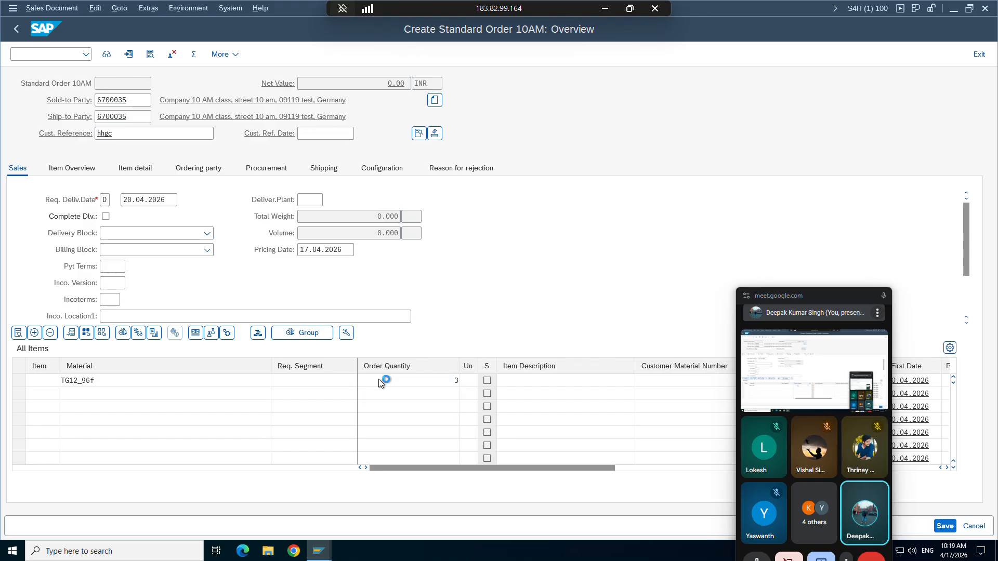
Open the order item's conditions and examine the ZK05 and ZPR0 accesses in the pricing analysis.
{"action": "double_click", "coordinate": [98, 379]}
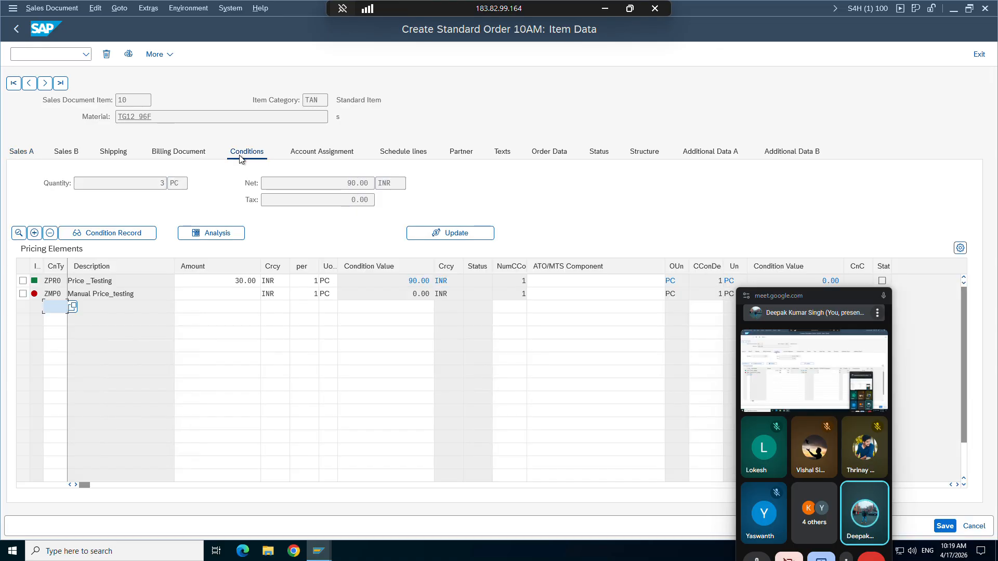
{"action": "left_click", "coordinate": [211, 232]}
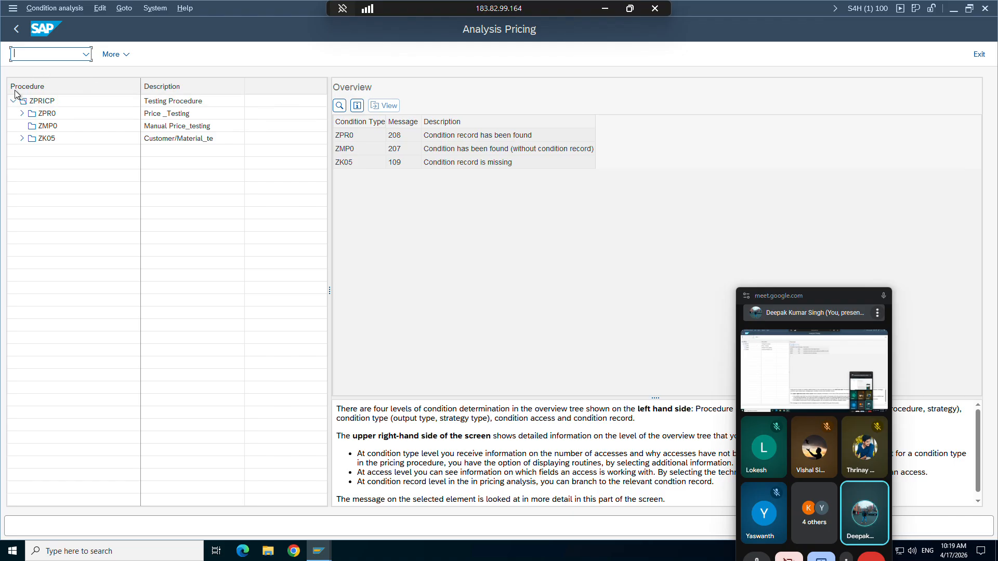
{"action": "left_click", "coordinate": [22, 138]}
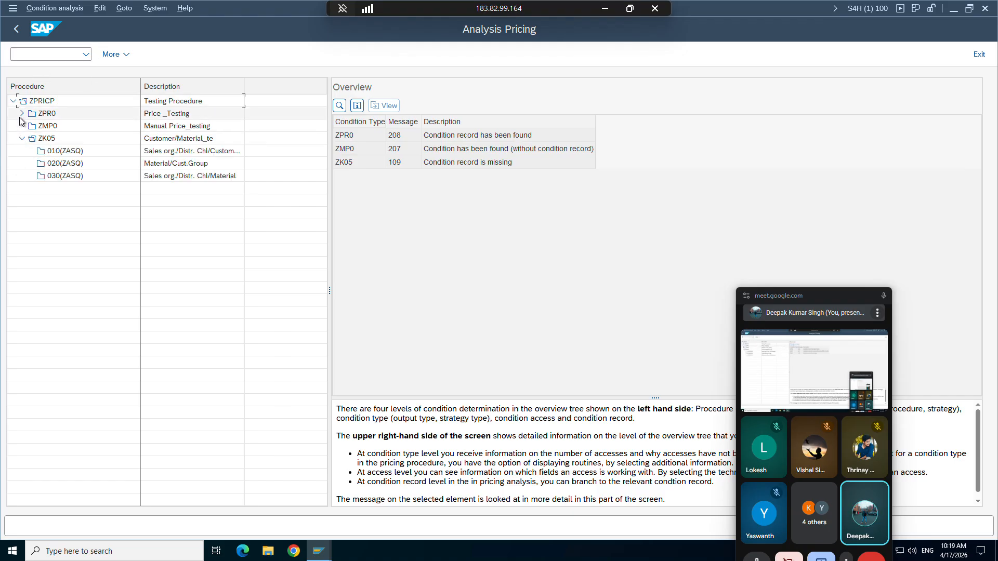
{"action": "left_click", "coordinate": [22, 114]}
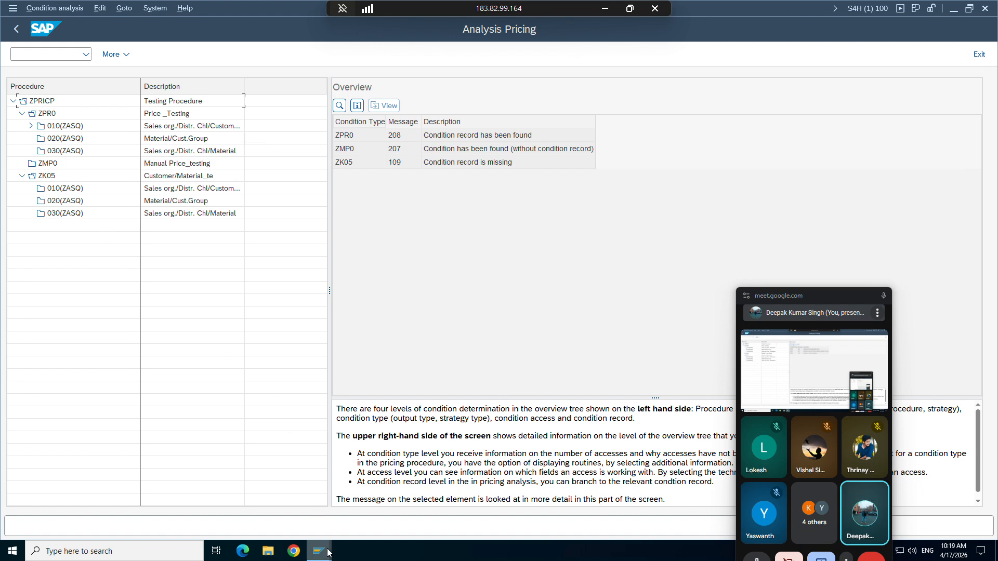
In the sales order types session, start transaction VK11 for condition type ZK05 with key combination Sales org./Distr. Chl/Customer/Material.
{"action": "mouse_move", "coordinate": [328, 553]}
{"action": "left_click", "coordinate": [444, 498]}
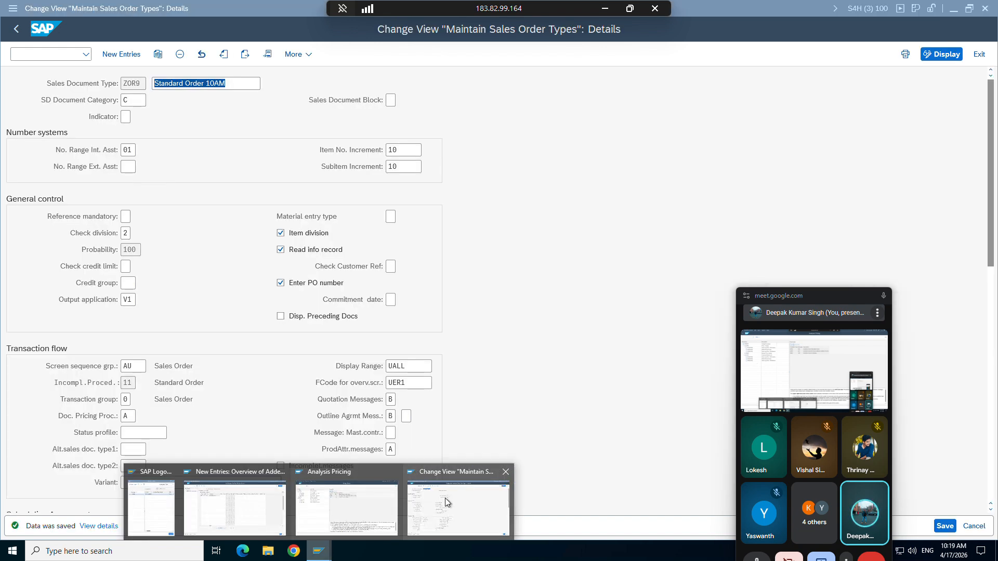
{"action": "left_click", "coordinate": [35, 55]}
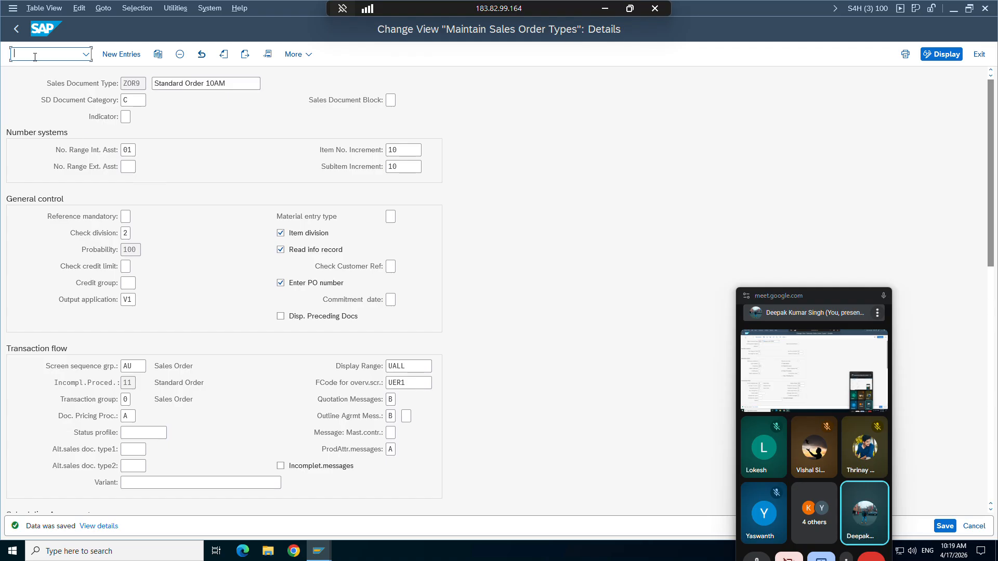
{"action": "type", "text": "/NVK11"}
{"action": "key", "text": "Return"}
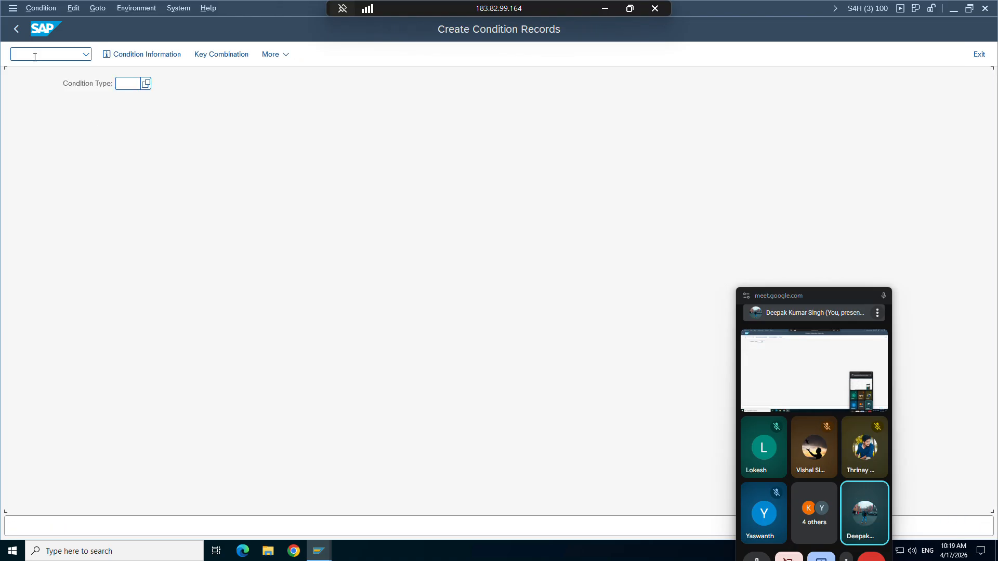
{"action": "type", "text": "ZK05"}
{"action": "key", "text": "Return"}
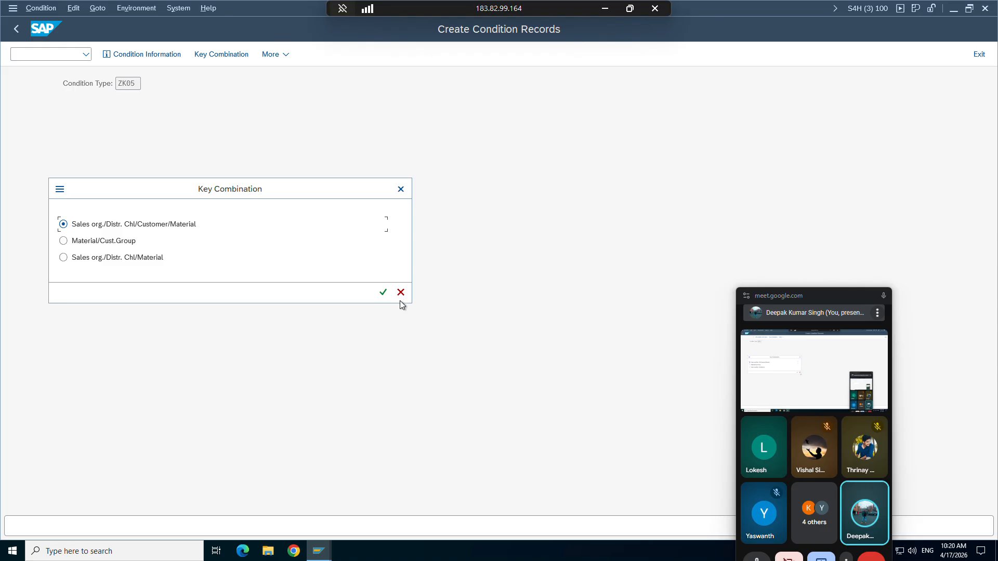
{"action": "left_click", "coordinate": [382, 292]}
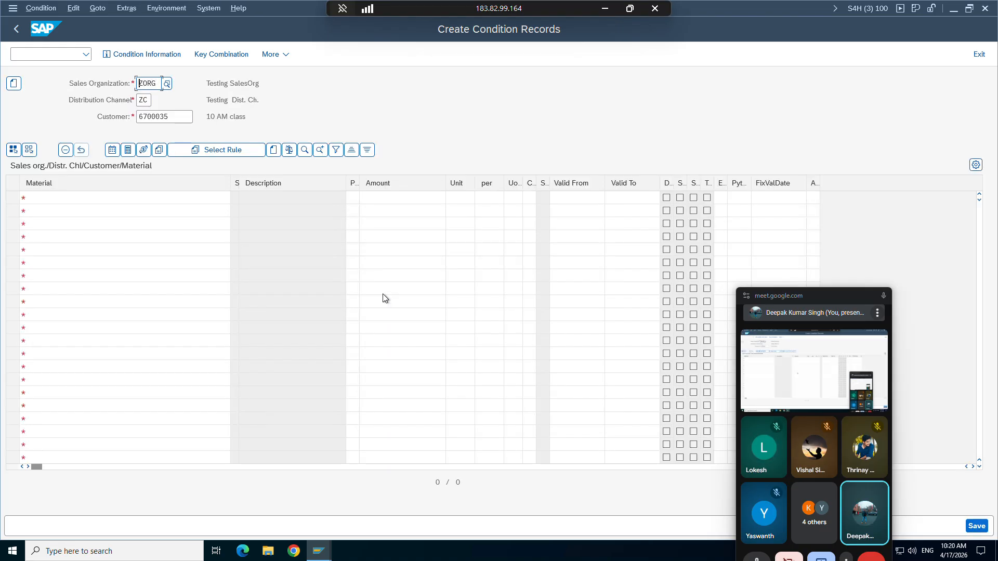
Enter a ZK05 condition record line for material TG12_96F with a discount amount of 5.
{"action": "left_click", "coordinate": [86, 200]}
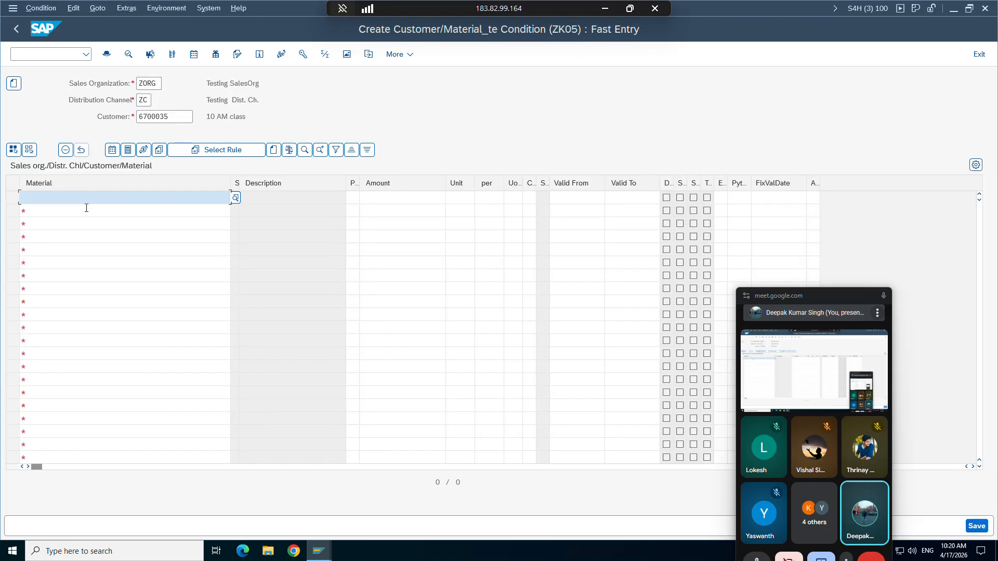
{"action": "left_click", "coordinate": [86, 209]}
{"action": "left_click", "coordinate": [396, 199]}
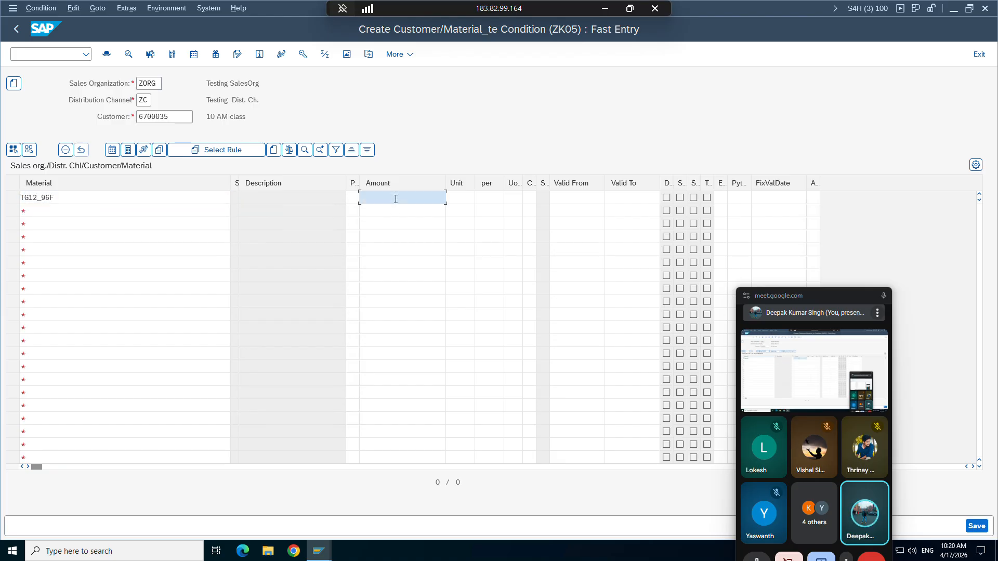
{"action": "type", "text": "5"}
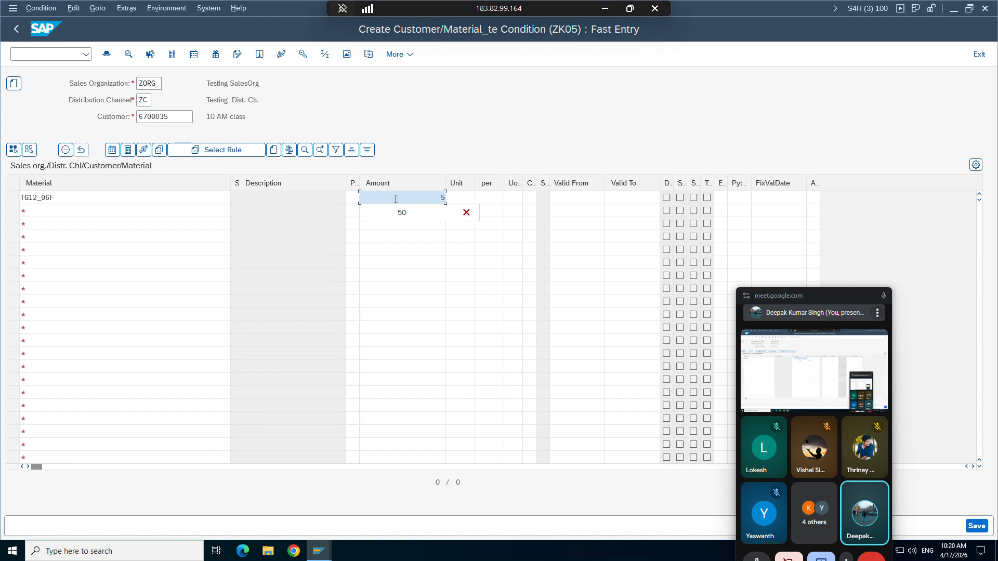
{"action": "key", "text": "Return"}
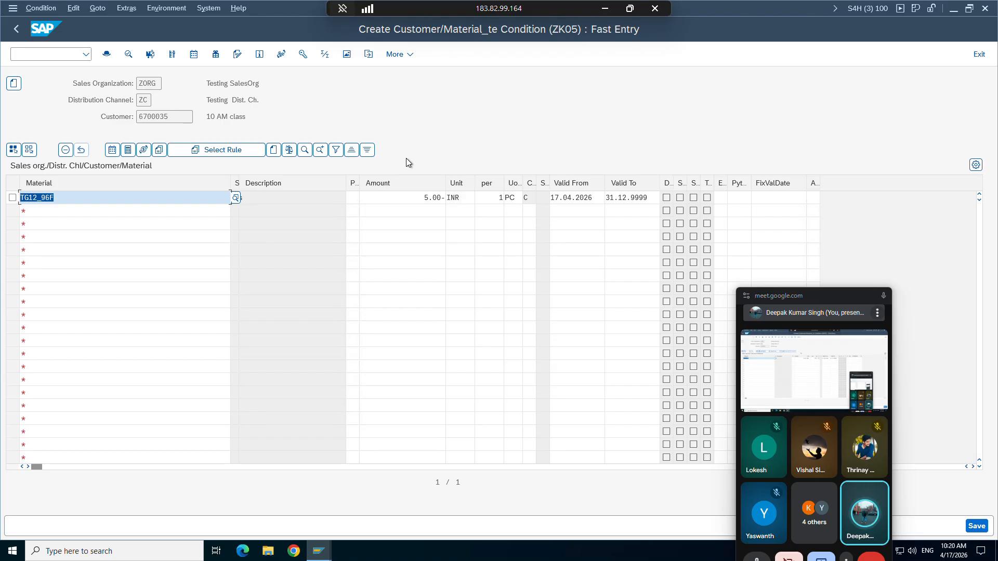
Save the ZK05 condition record and start a new ZOR9 sales order with transaction VA01 in the pricing analysis session.
{"action": "left_click", "coordinate": [978, 527]}
{"action": "mouse_move", "coordinate": [318, 550]}
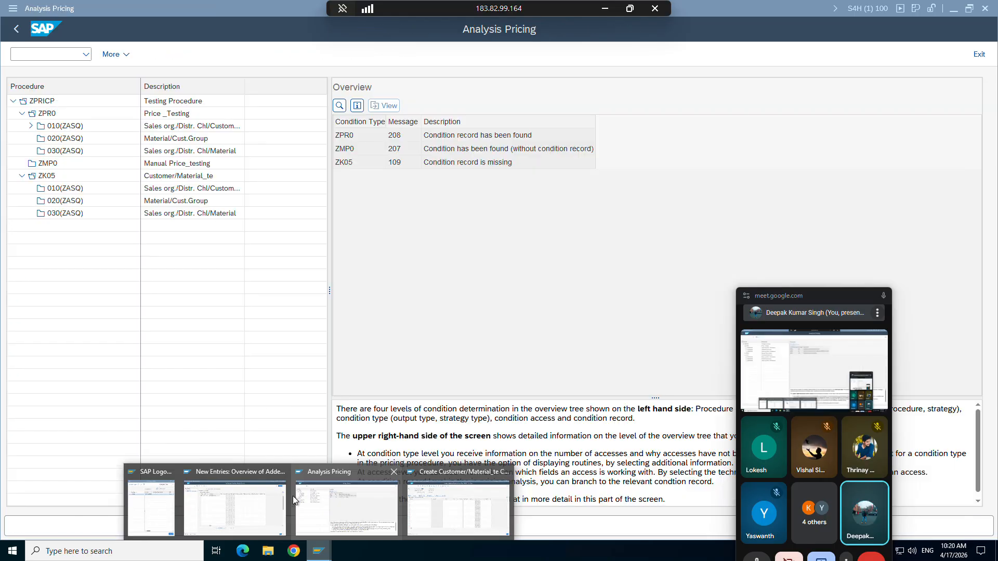
{"action": "left_click", "coordinate": [318, 491]}
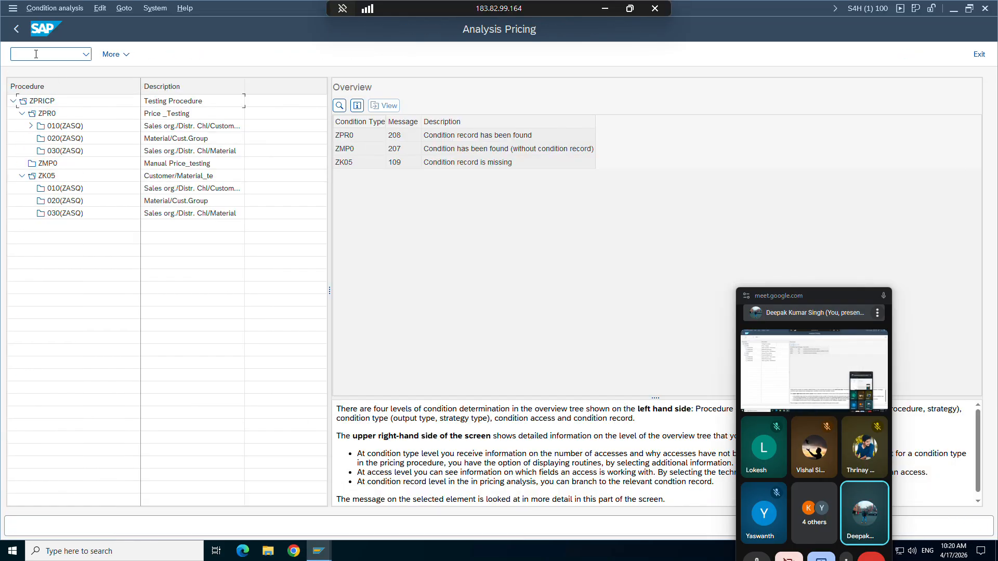
{"action": "type", "text": "/NVA01"}
{"action": "key", "text": "Return"}
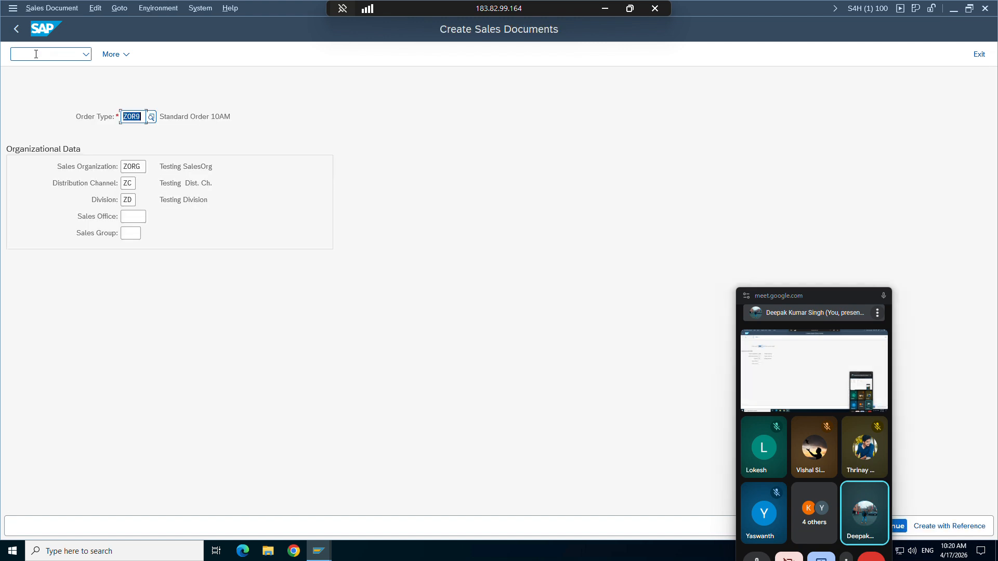
{"action": "key", "text": "Return"}
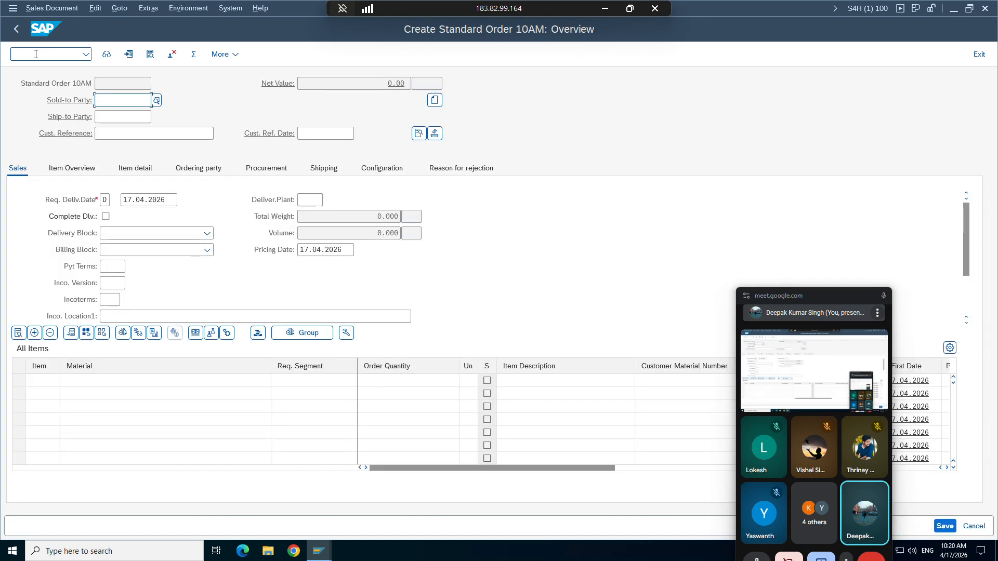
Fill in the order header with the sold-to party number, customer reference hhgc and payment terms 0002.
{"action": "key", "text": "Return"}
{"action": "key", "text": "Return"}
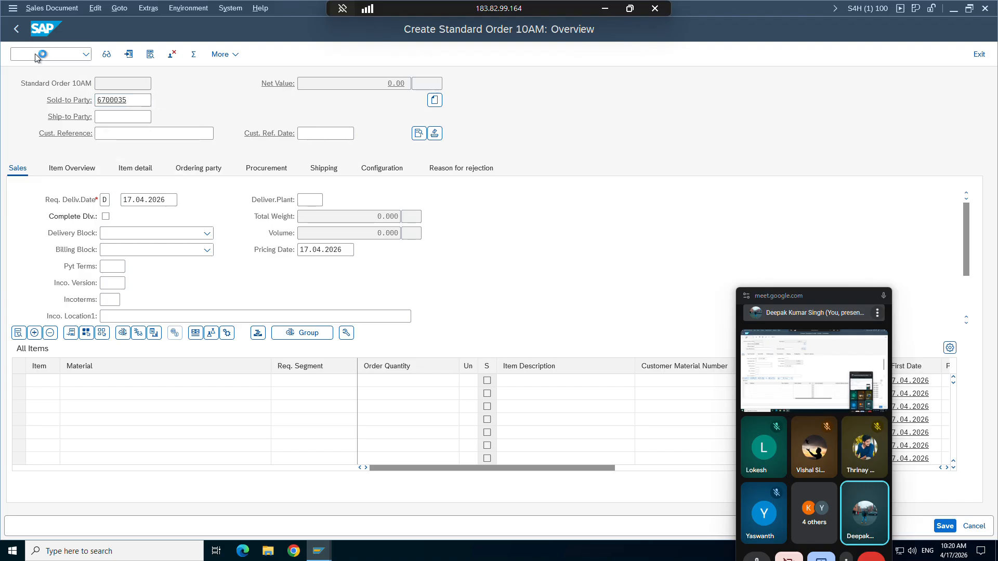
{"action": "key", "text": "Return"}
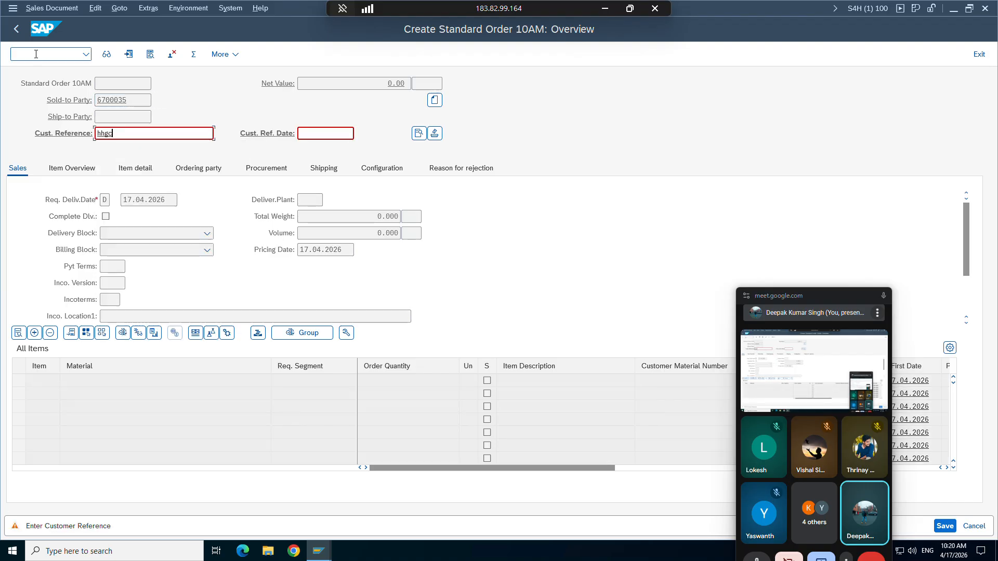
{"action": "key", "text": "Return"}
{"action": "key", "text": "Return"}
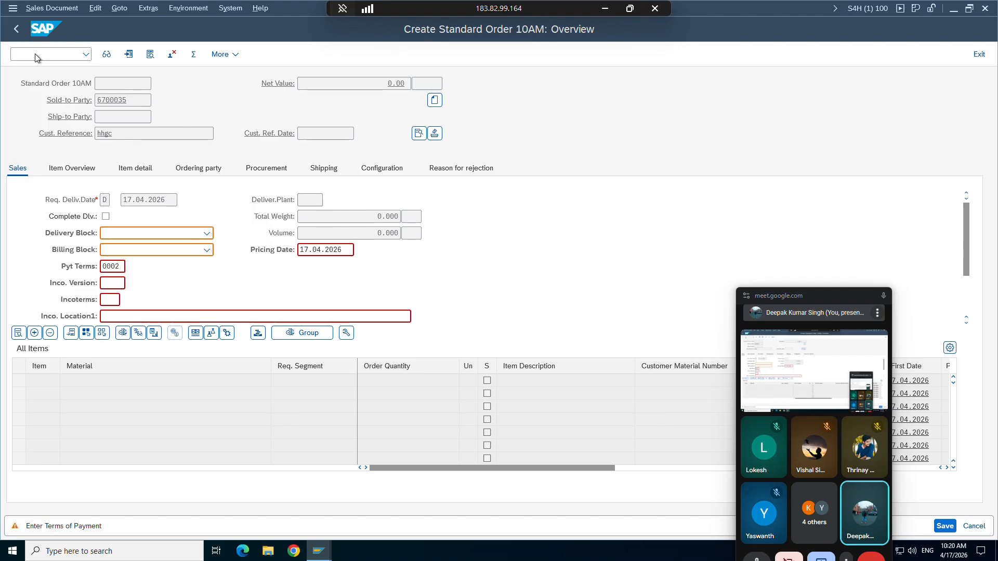
{"action": "key", "text": "Return"}
Add an order item for material TG12_96F with order quantity 3.
{"action": "key", "text": "Return"}
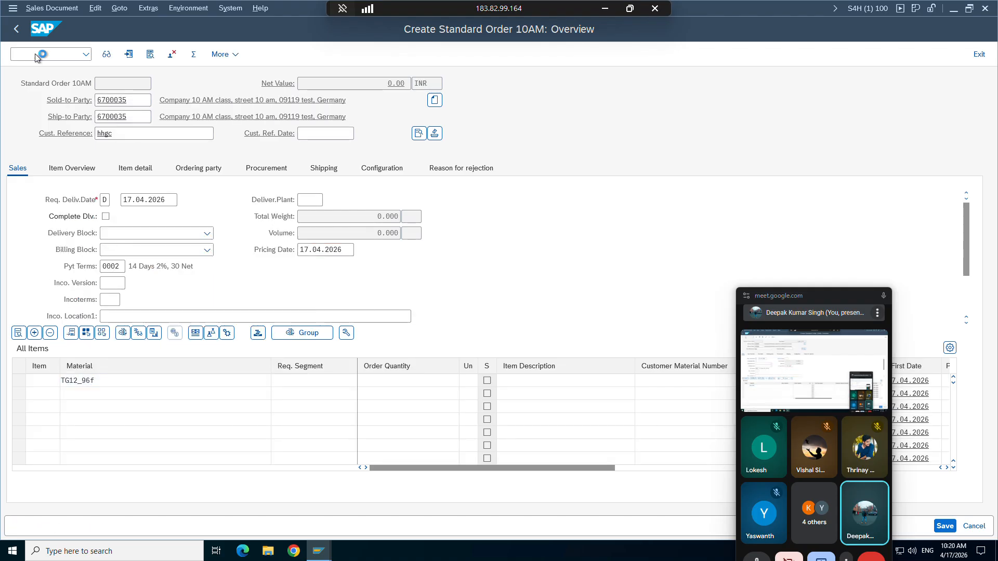
{"action": "key", "text": "Return"}
{"action": "key", "text": "Down"}
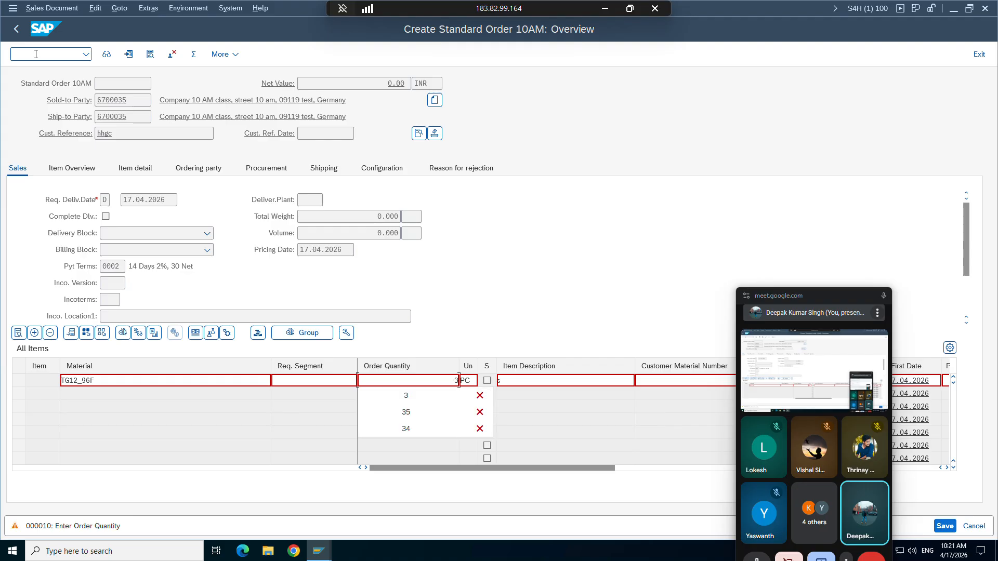
{"action": "key", "text": "Return"}
{"action": "key", "text": "Return"}
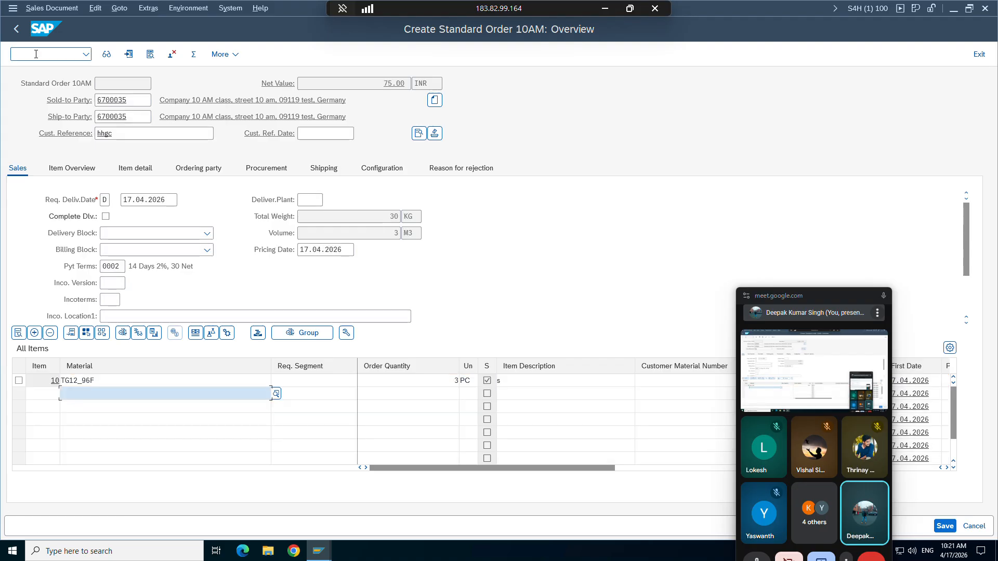
Open the conditions of order item 10 and examine the ZPR0 and ZK05 condition values against the quantity and net value.
{"action": "double_click", "coordinate": [65, 384]}
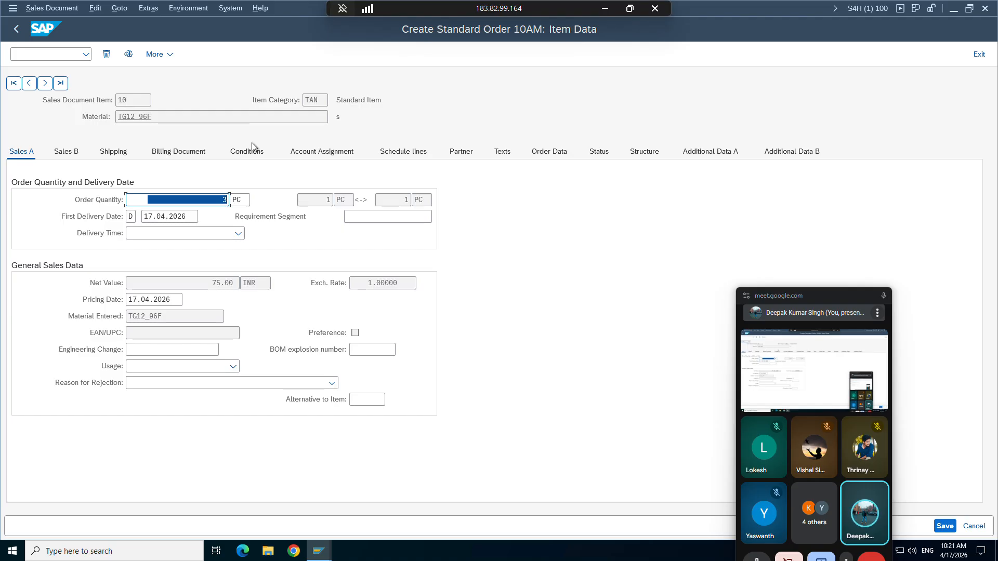
{"action": "left_click", "coordinate": [244, 156]}
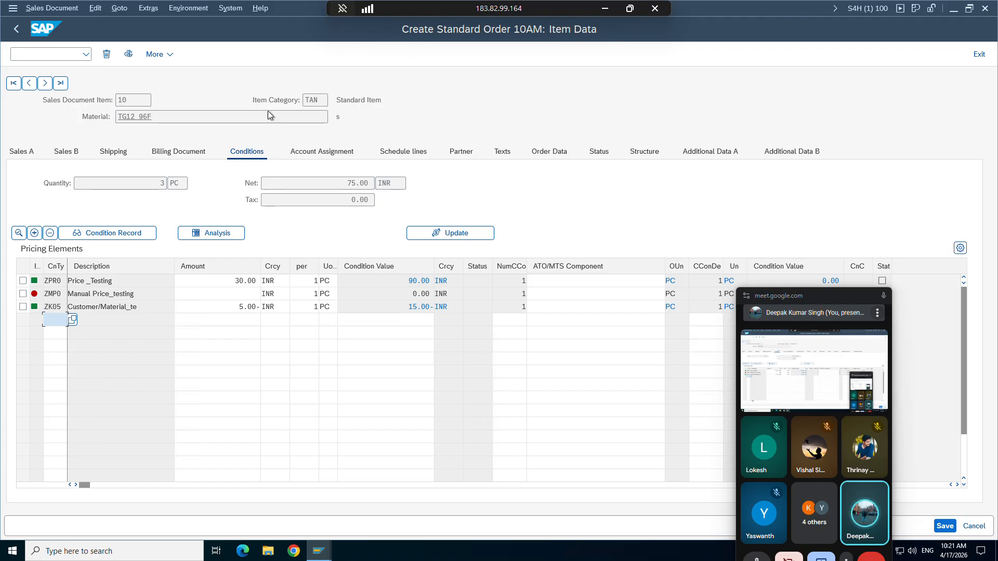
{"action": "left_click", "coordinate": [407, 281]}
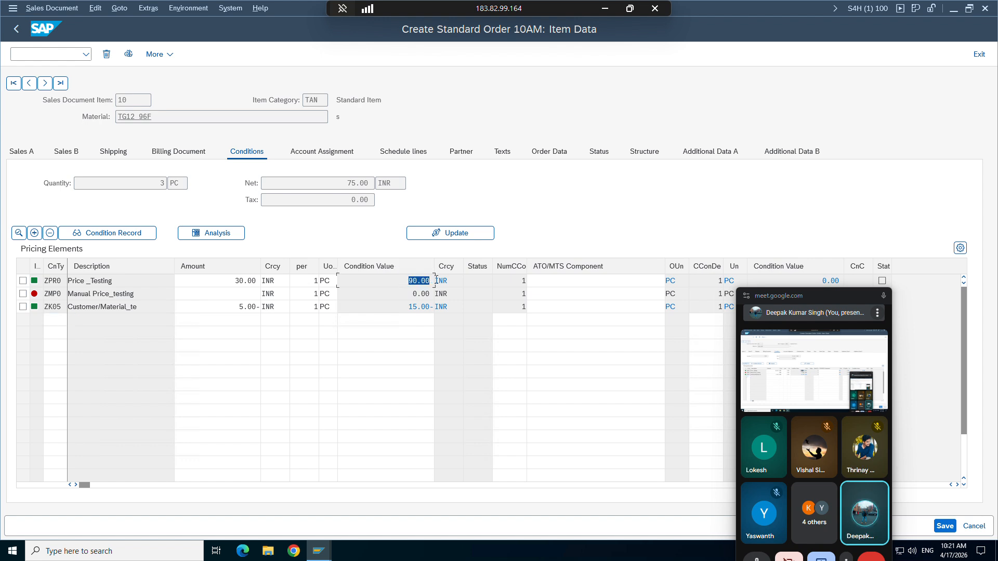
{"action": "left_click", "coordinate": [169, 183]}
{"action": "left_click_drag", "start_coordinate": [237, 307], "coordinate": [318, 307]}
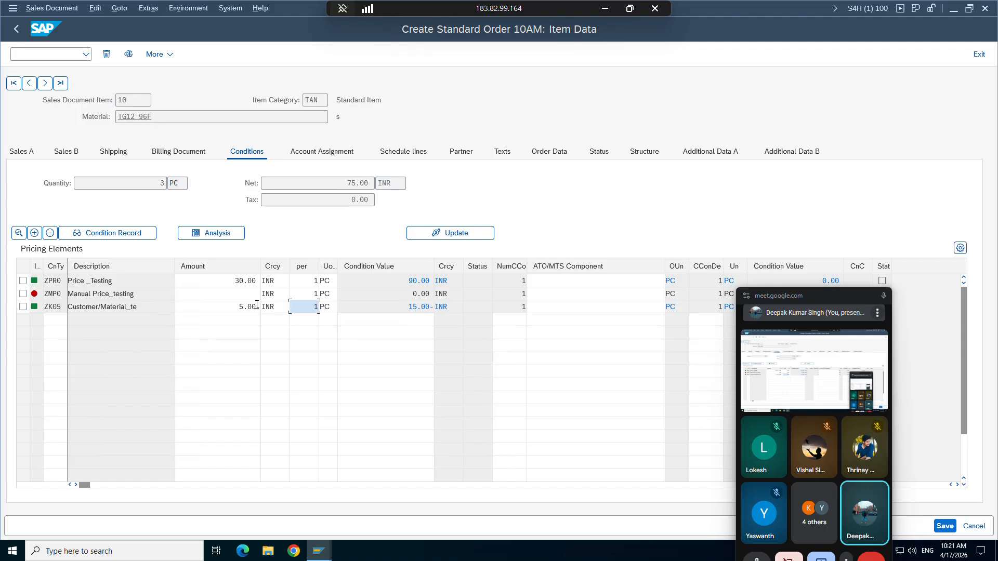
{"action": "left_click", "coordinate": [162, 183]}
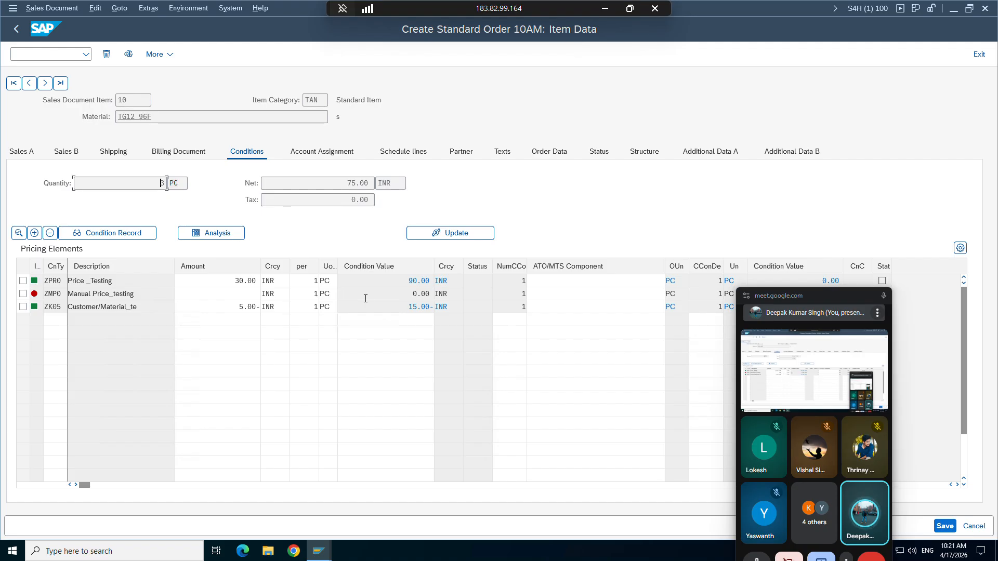
{"action": "left_click_drag", "start_coordinate": [407, 307], "coordinate": [440, 308]}
{"action": "left_click", "coordinate": [424, 306]}
{"action": "left_click", "coordinate": [416, 282]}
{"action": "double_click", "coordinate": [424, 307]}
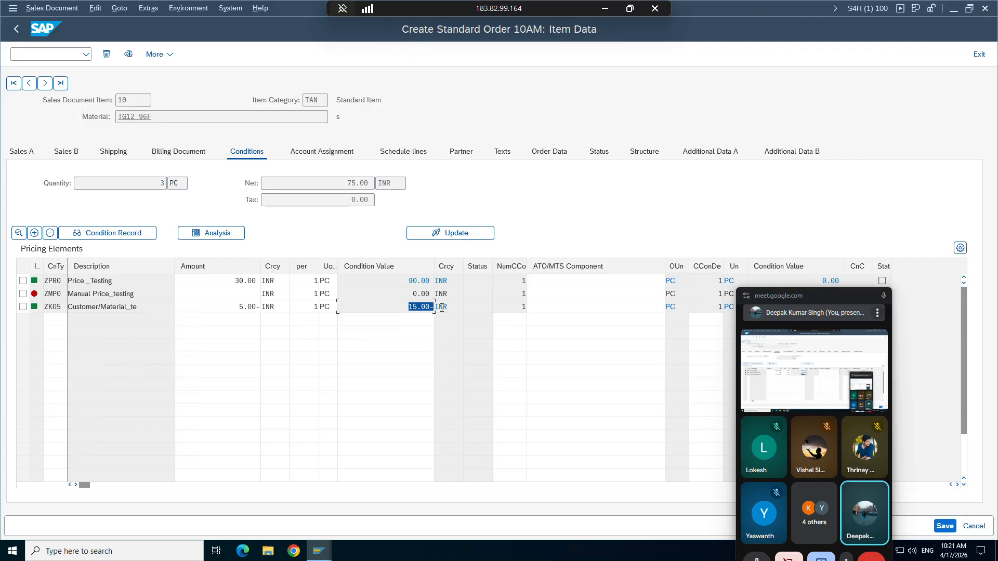
{"action": "left_click", "coordinate": [442, 308]}
{"action": "left_click_drag", "start_coordinate": [339, 182], "coordinate": [372, 183]}
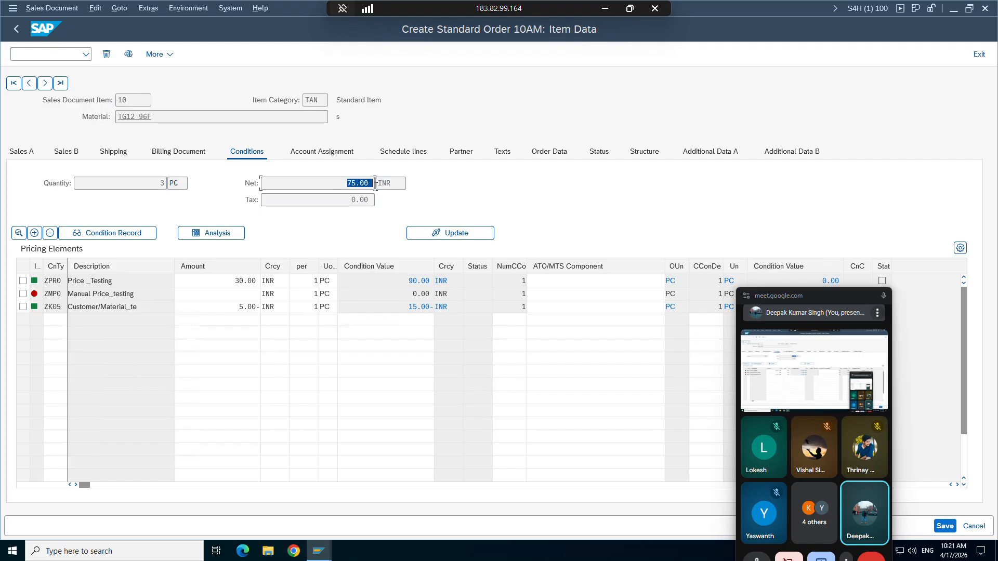
Check the pricing worksheet in Excel, return to the remote SAP system and look through its open sessions.
{"action": "left_click", "coordinate": [603, 13]}
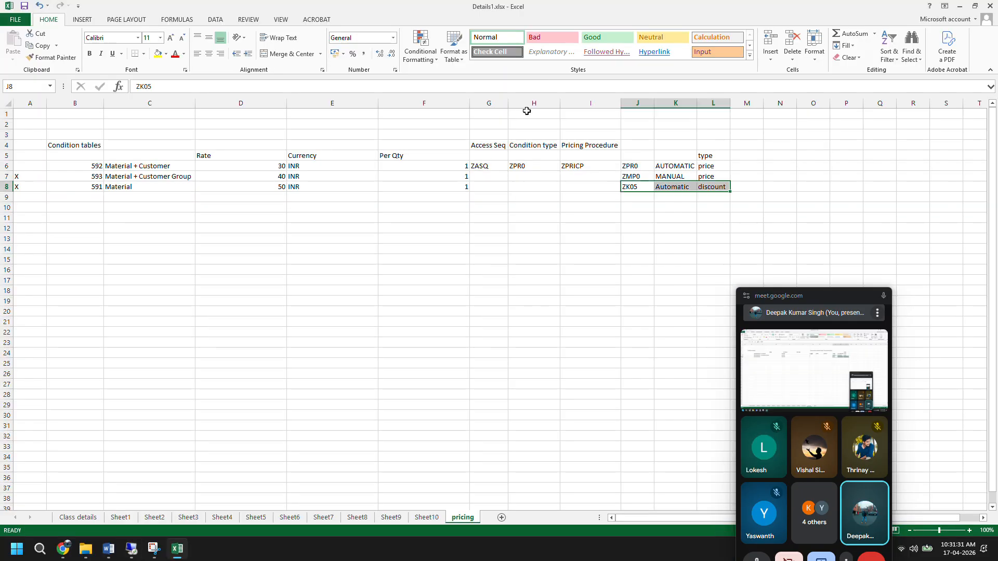
{"action": "left_click", "coordinate": [131, 549]}
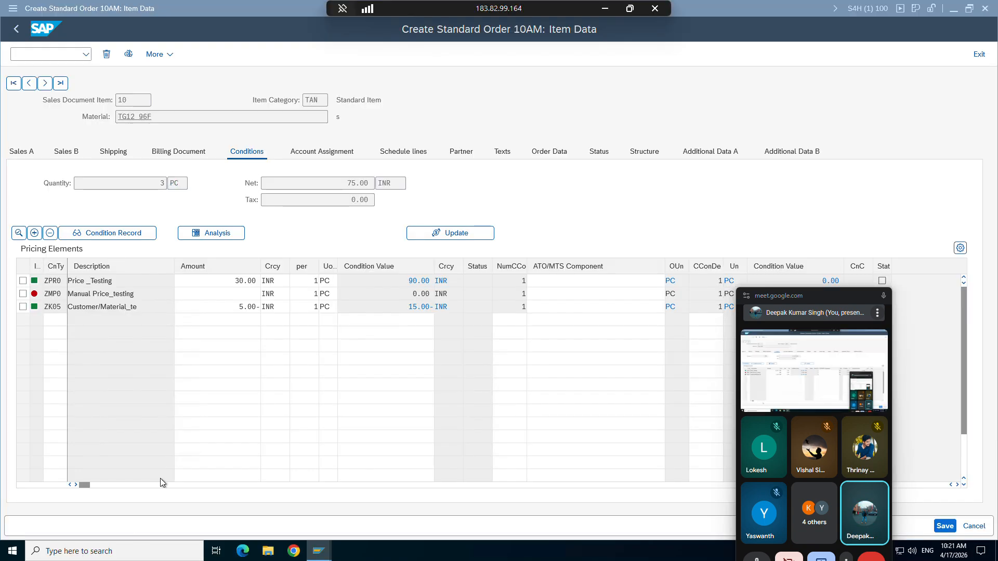
{"action": "mouse_move", "coordinate": [322, 545]}
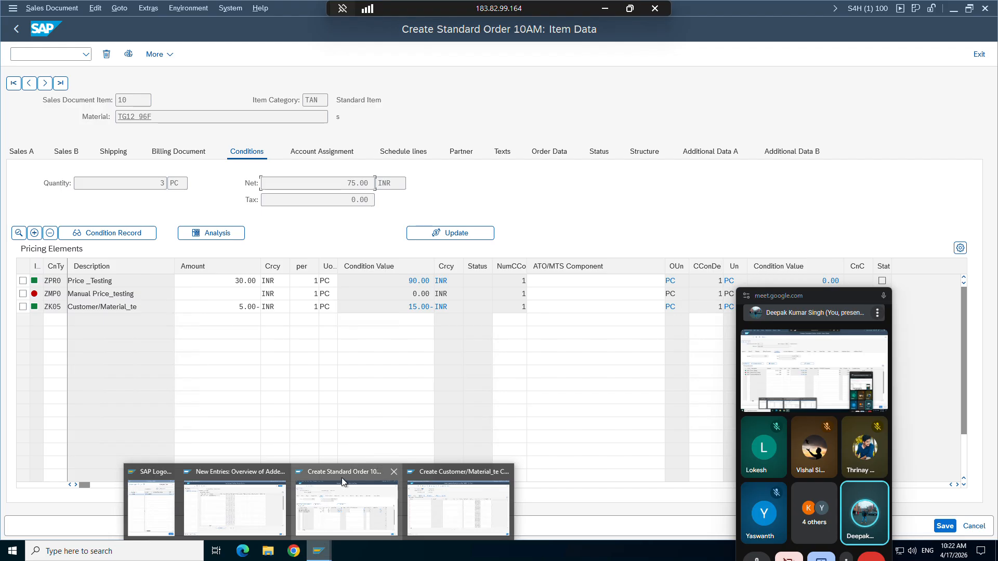
{"action": "left_click", "coordinate": [251, 499]}
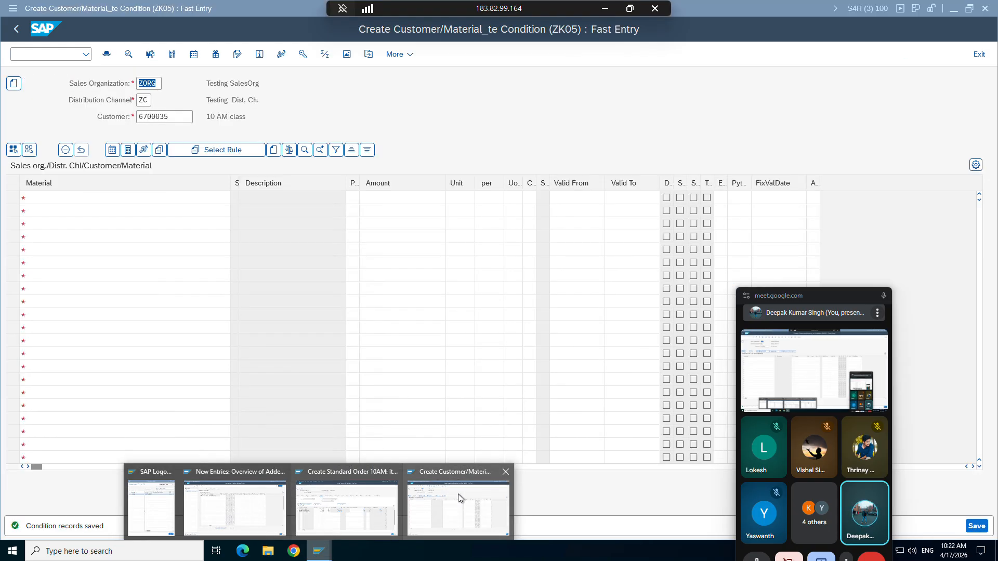
Switch to the customer/material condition entry session and leave it for condition type maintenance, transaction V/06.
{"action": "left_click", "coordinate": [457, 494]}
{"action": "left_click", "coordinate": [25, 56]}
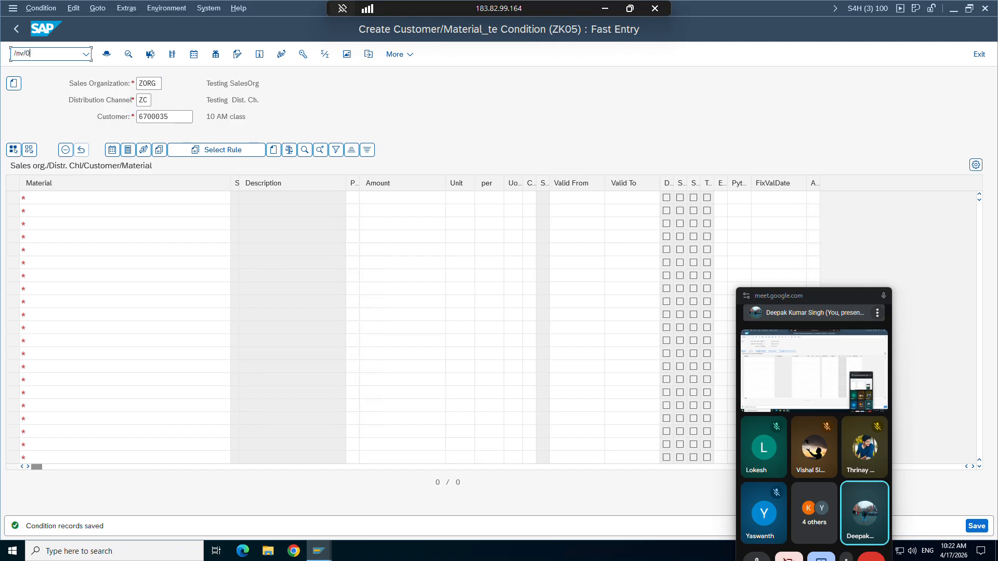
{"action": "key", "text": "Return"}
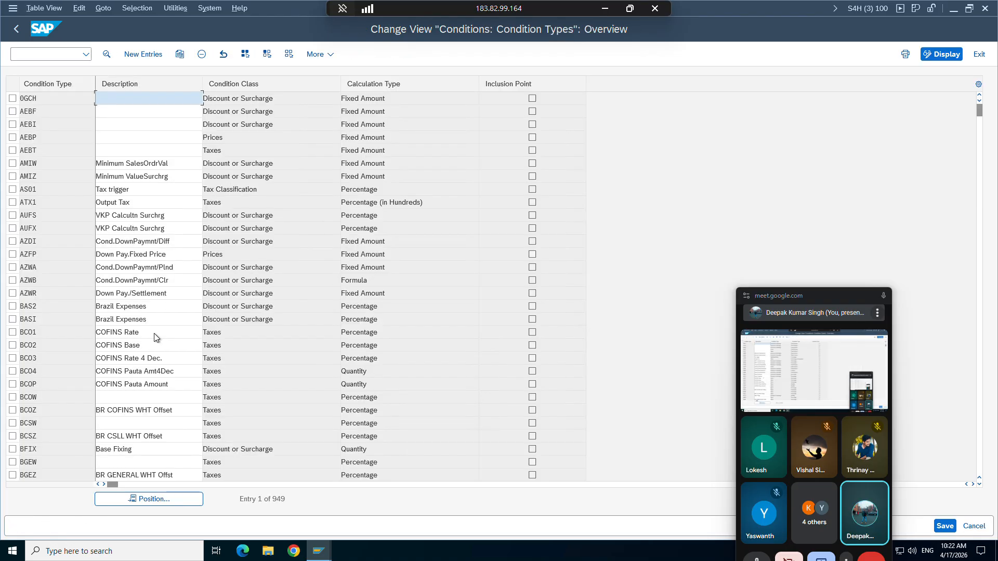
Find condition type K030 (Customer/Mat.Pr.Grp) in the overview and open its details at the calculation type.
{"action": "scroll", "coordinate": [156, 338], "scroll_direction": "down", "scroll_amount": 15}
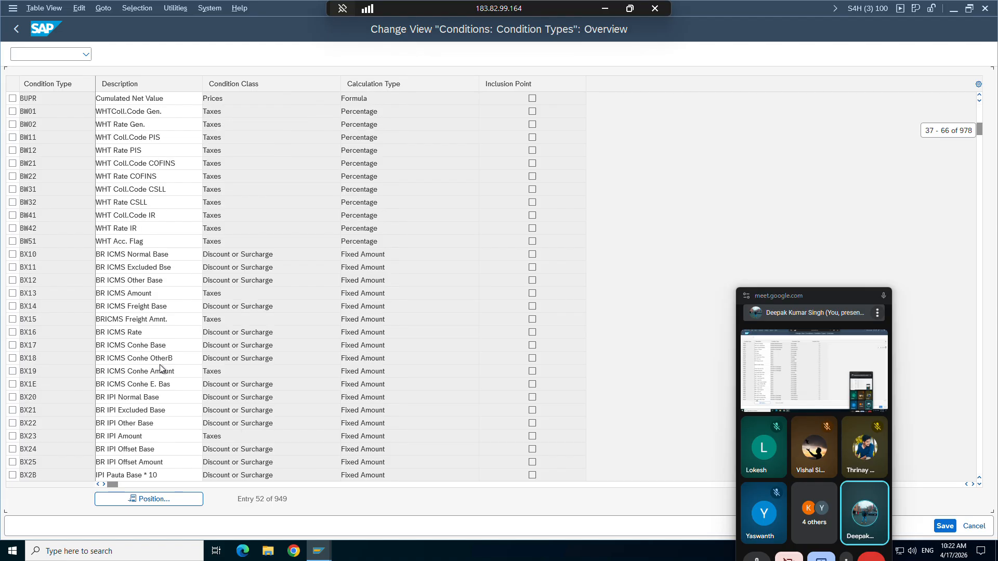
{"action": "scroll", "coordinate": [162, 368], "scroll_direction": "down", "scroll_amount": 10}
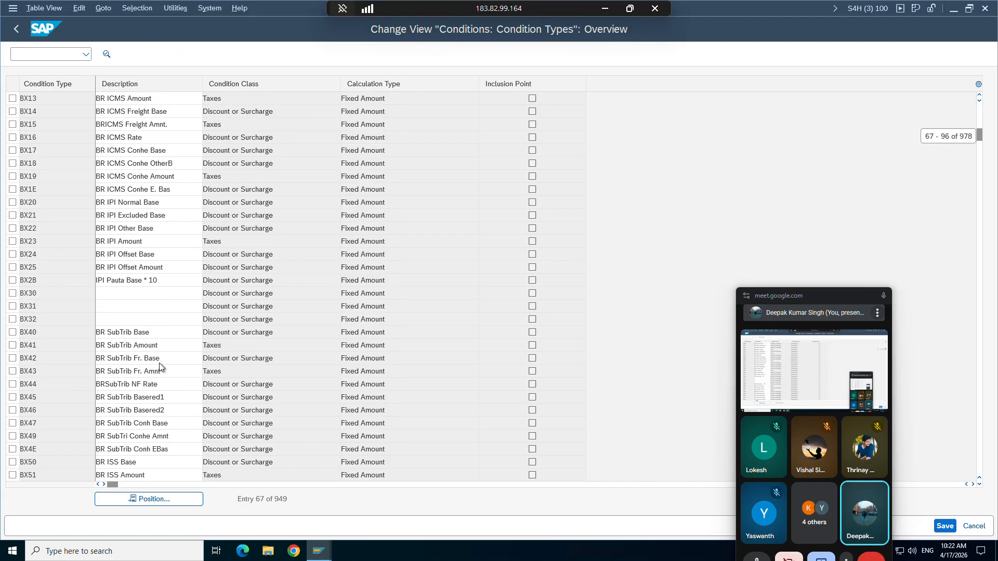
{"action": "scroll", "coordinate": [160, 367], "scroll_direction": "down", "scroll_amount": 20}
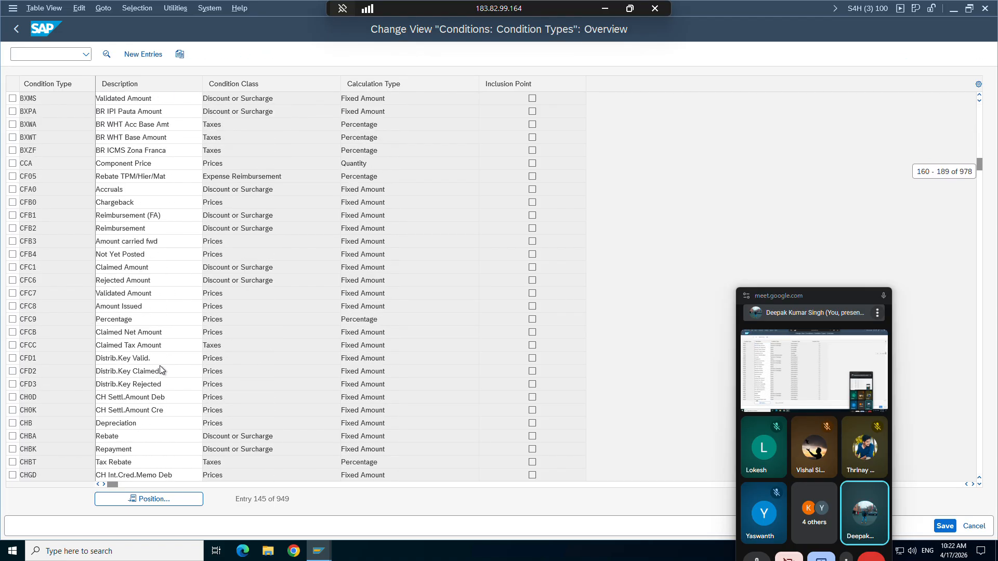
{"action": "scroll", "coordinate": [161, 370], "scroll_direction": "down", "scroll_amount": 14}
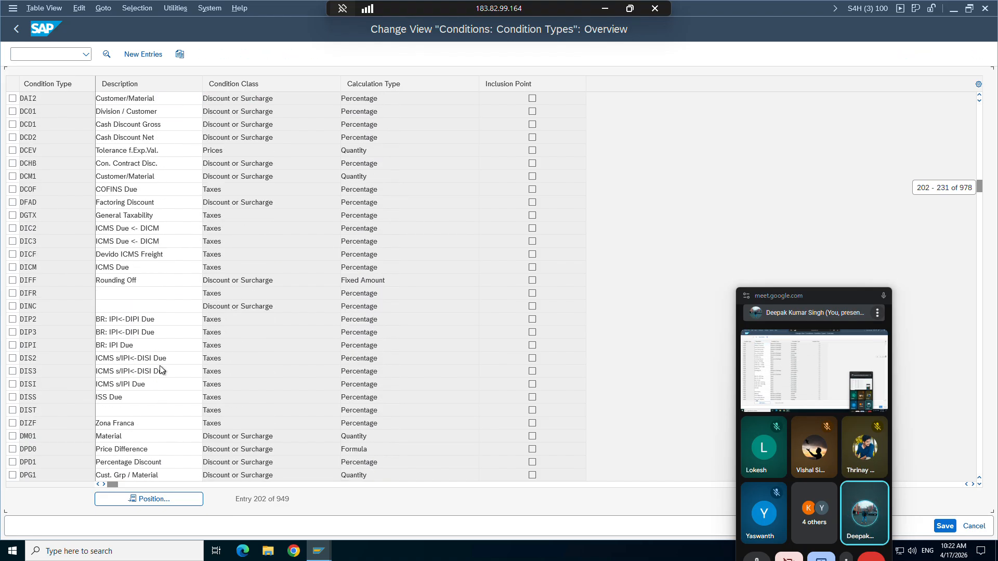
{"action": "scroll", "coordinate": [161, 370], "scroll_direction": "down", "scroll_amount": 7}
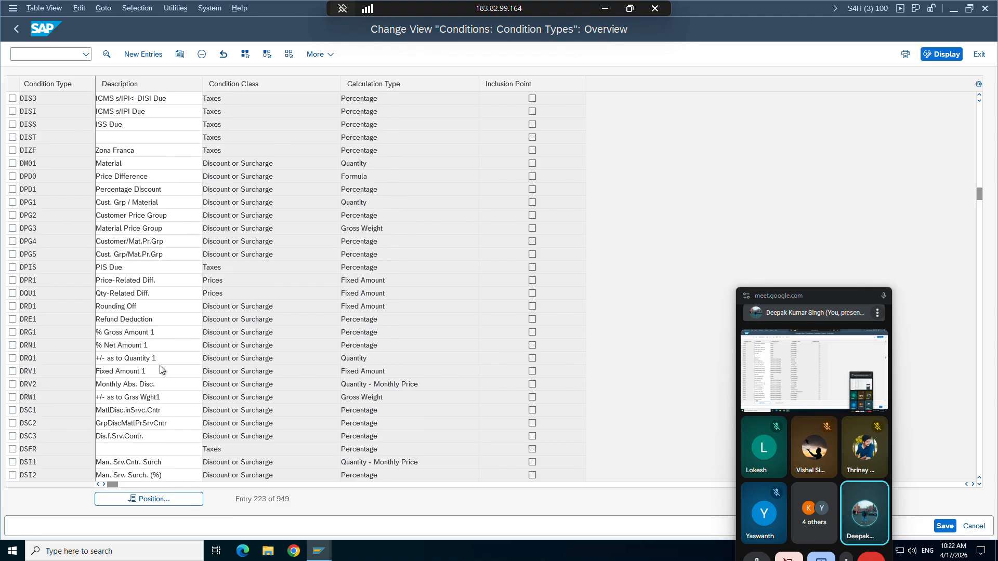
{"action": "scroll", "coordinate": [160, 366], "scroll_direction": "down", "scroll_amount": 18}
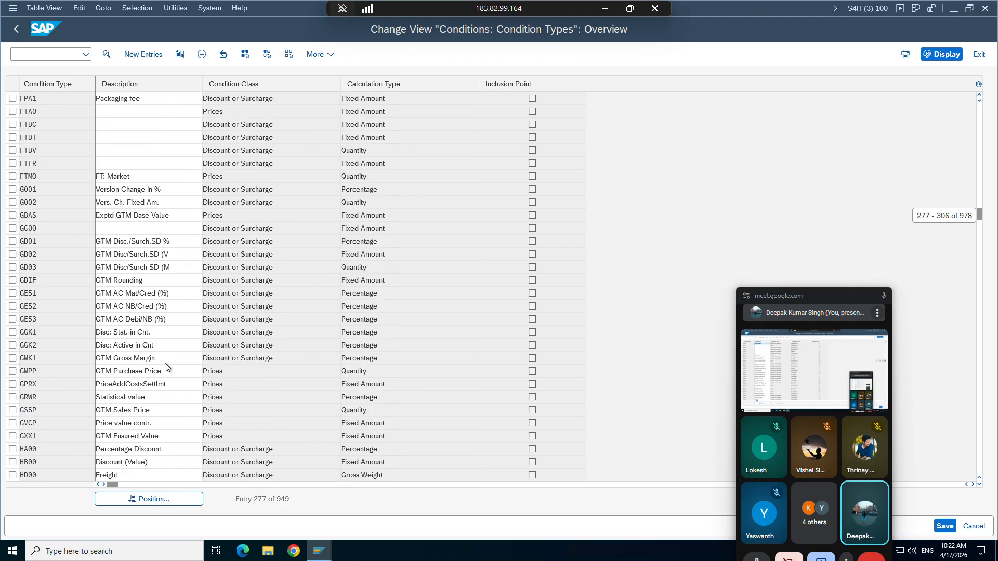
{"action": "scroll", "coordinate": [167, 367], "scroll_direction": "down", "scroll_amount": 8}
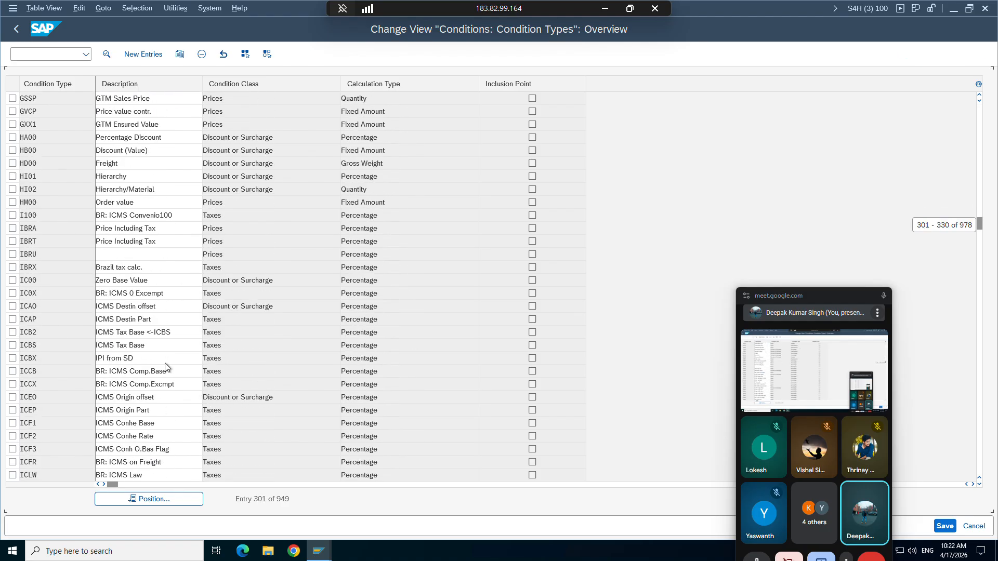
{"action": "scroll", "coordinate": [165, 367], "scroll_direction": "down", "scroll_amount": 11}
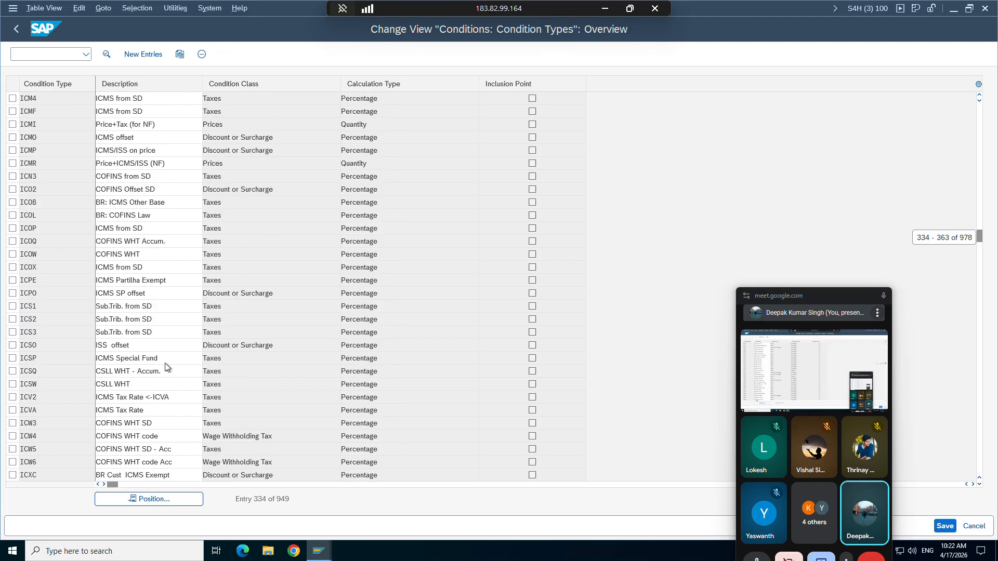
{"action": "scroll", "coordinate": [164, 363], "scroll_direction": "down", "scroll_amount": 9}
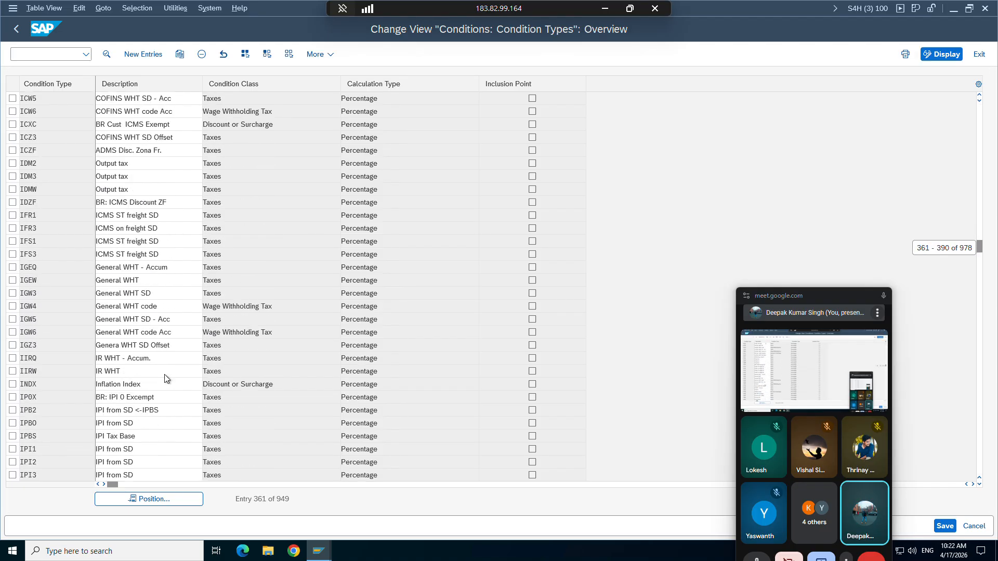
{"action": "scroll", "coordinate": [164, 379], "scroll_direction": "down", "scroll_amount": 12}
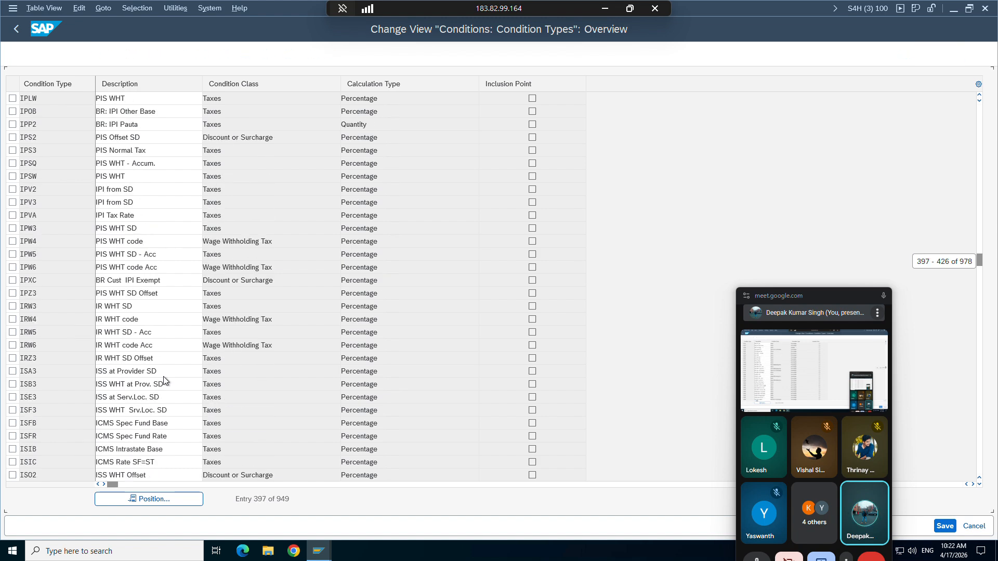
{"action": "scroll", "coordinate": [163, 379], "scroll_direction": "down", "scroll_amount": 11}
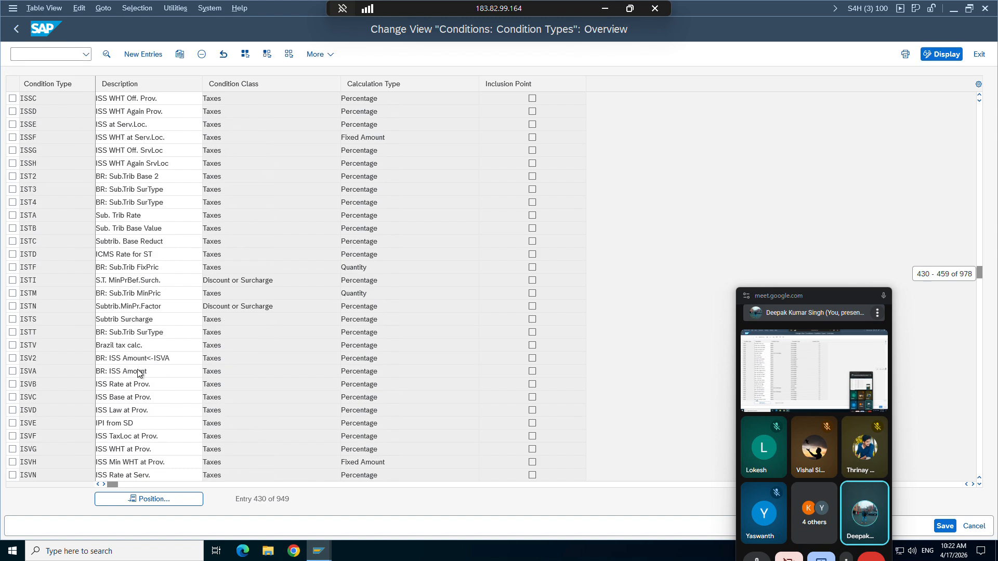
{"action": "scroll", "coordinate": [139, 372], "scroll_direction": "down", "scroll_amount": 1}
{"action": "left_click", "coordinate": [180, 356]}
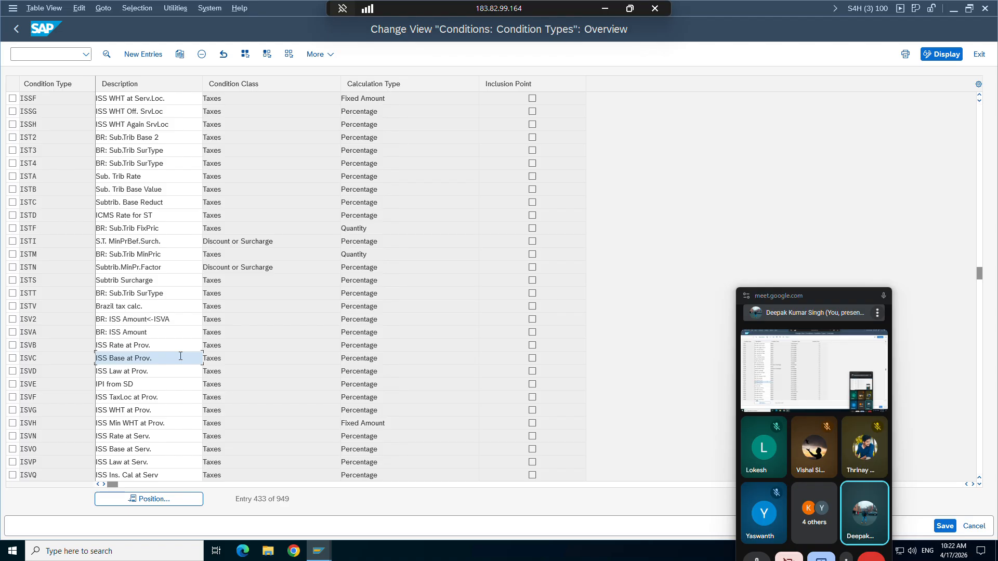
{"action": "key", "text": "Page_Down"}
{"action": "key", "text": "super+p"}
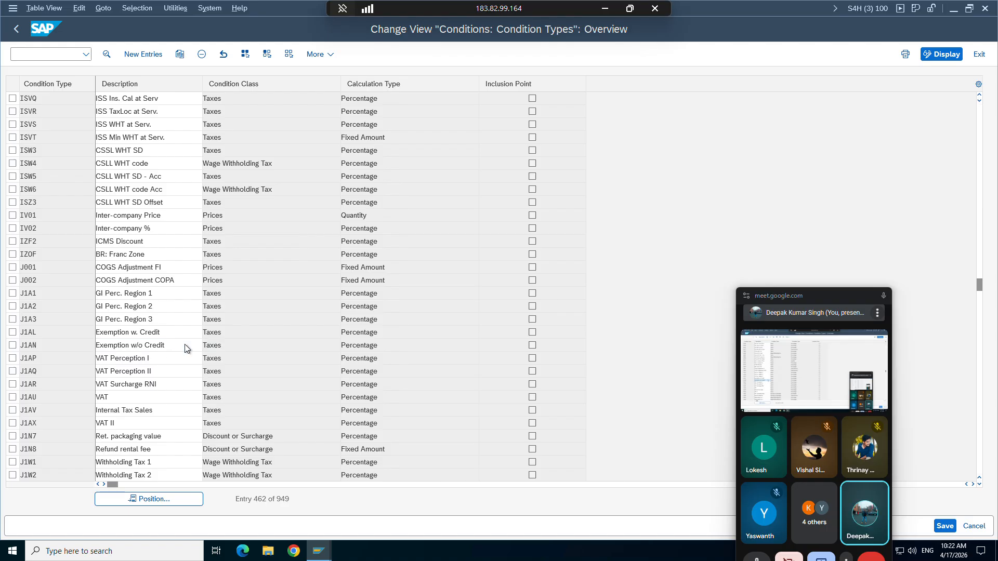
{"action": "scroll", "coordinate": [186, 345], "scroll_direction": "down", "scroll_amount": 2}
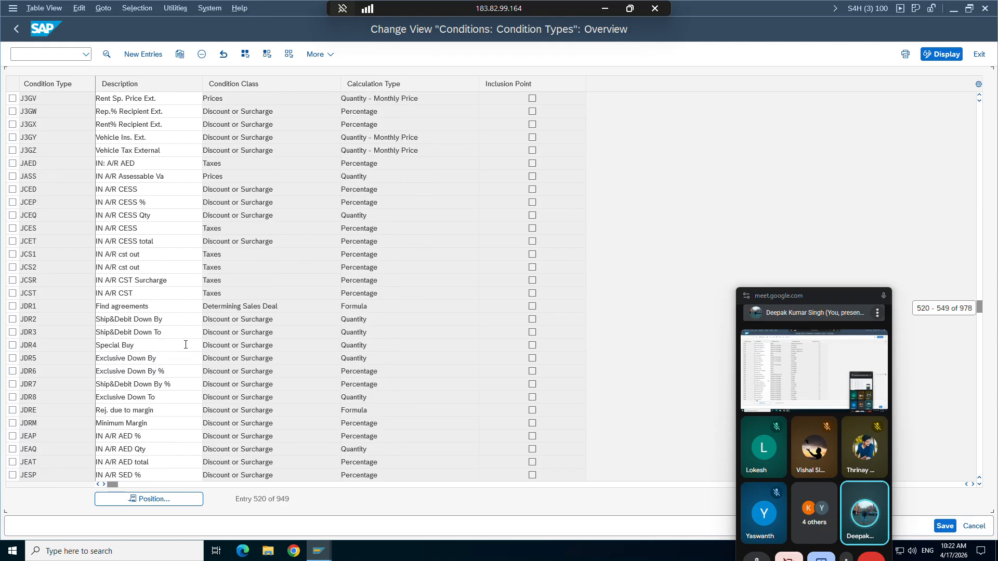
{"action": "scroll", "coordinate": [186, 345], "scroll_direction": "down", "scroll_amount": 3}
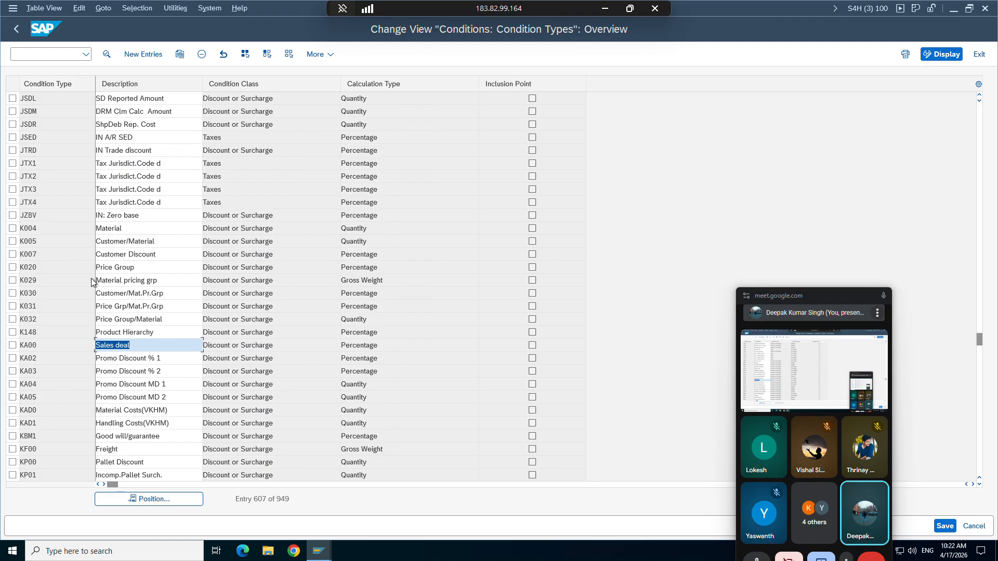
{"action": "double_click", "coordinate": [35, 294]}
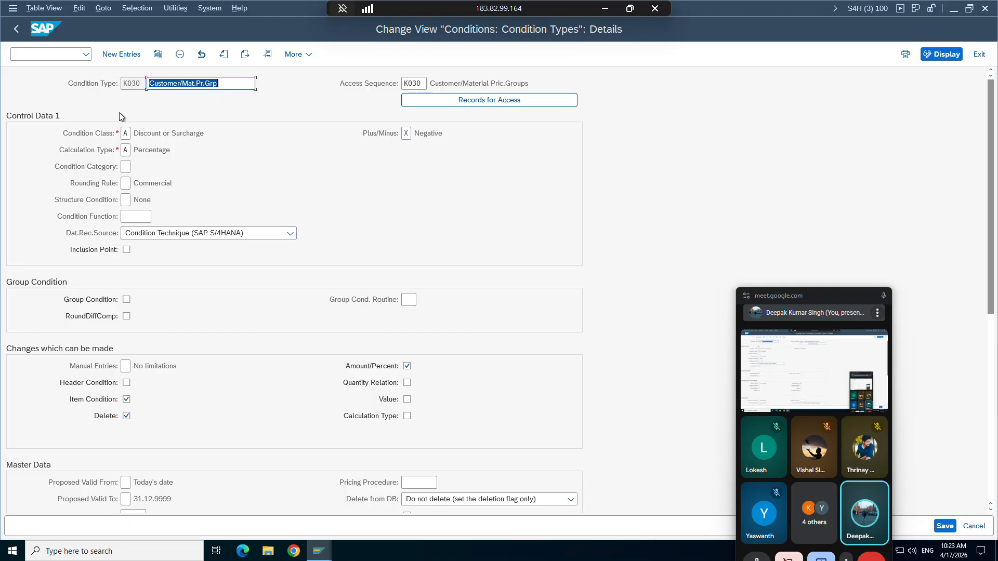
{"action": "left_click", "coordinate": [128, 151]}
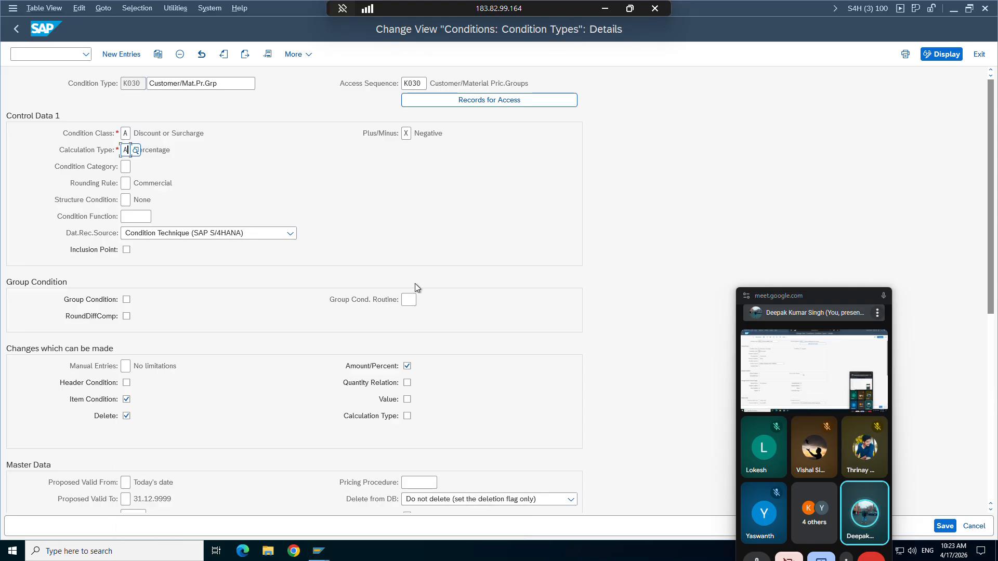
Tile the K030 details window to half the screen, open a new GUI window beside it and start transaction V/06 there.
{"action": "key", "text": "super+Left"}
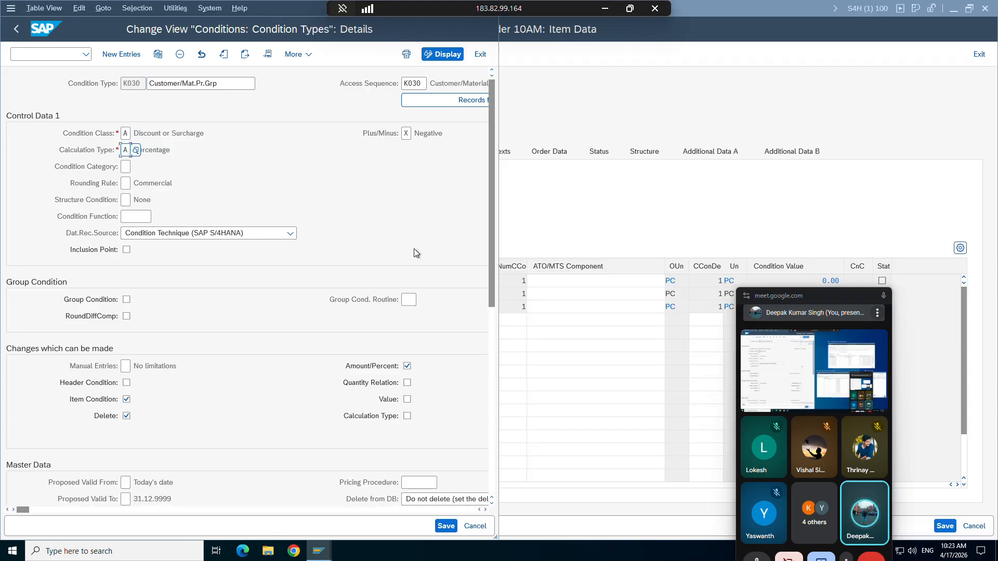
{"action": "left_click", "coordinate": [11, 8]}
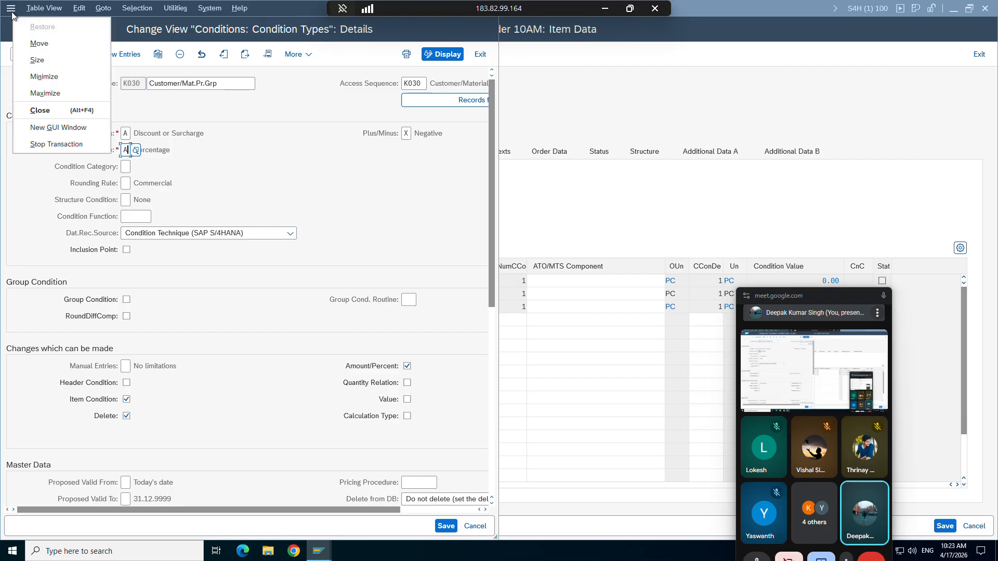
{"action": "left_click", "coordinate": [48, 126]}
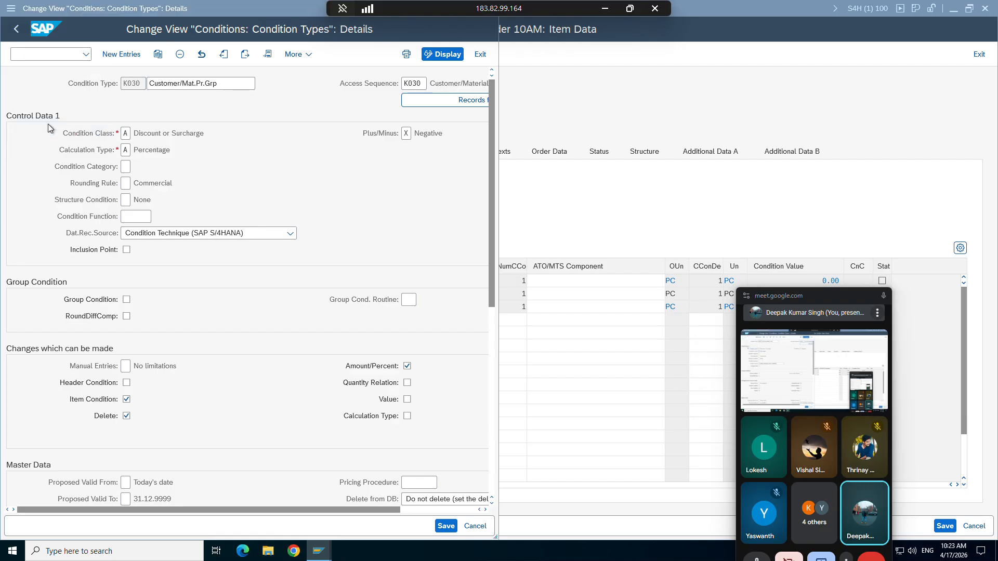
{"action": "key", "text": "super+Right"}
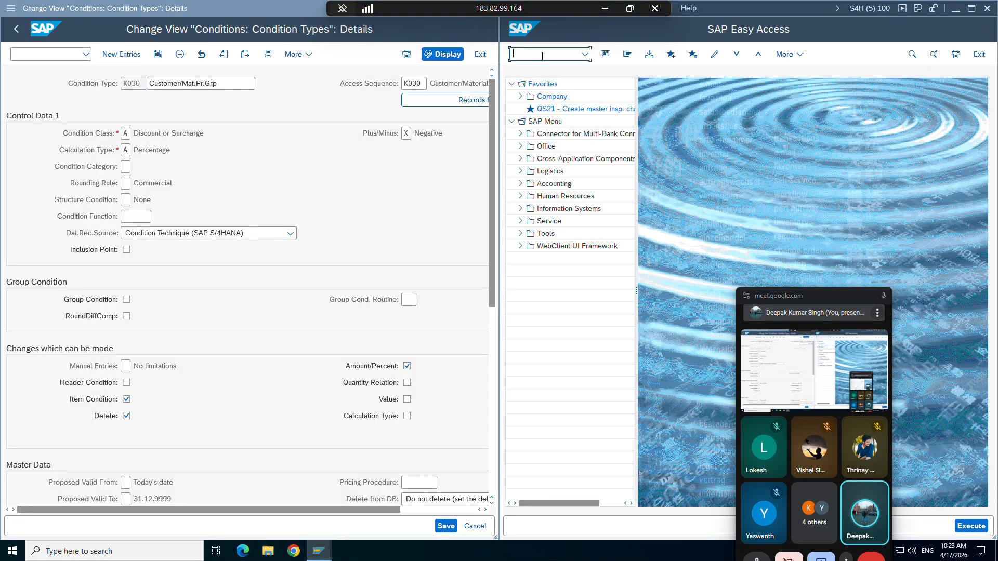
{"action": "type", "text": "v/06"}
{"action": "key", "text": "Return"}
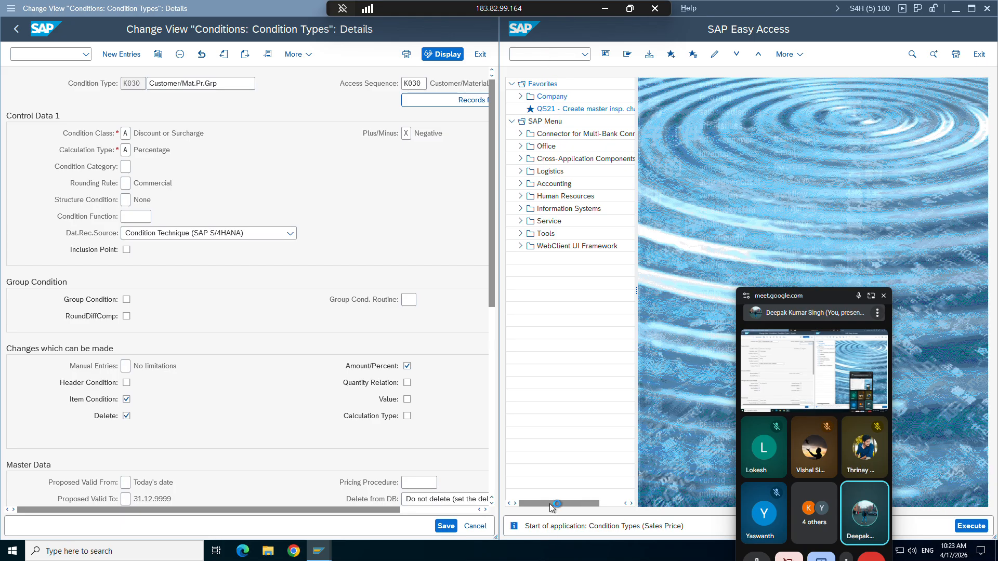
Position the second session's list at condition type ZK05 and open its details to compare the calculation type with K030.
{"action": "left_click", "coordinate": [635, 366]}
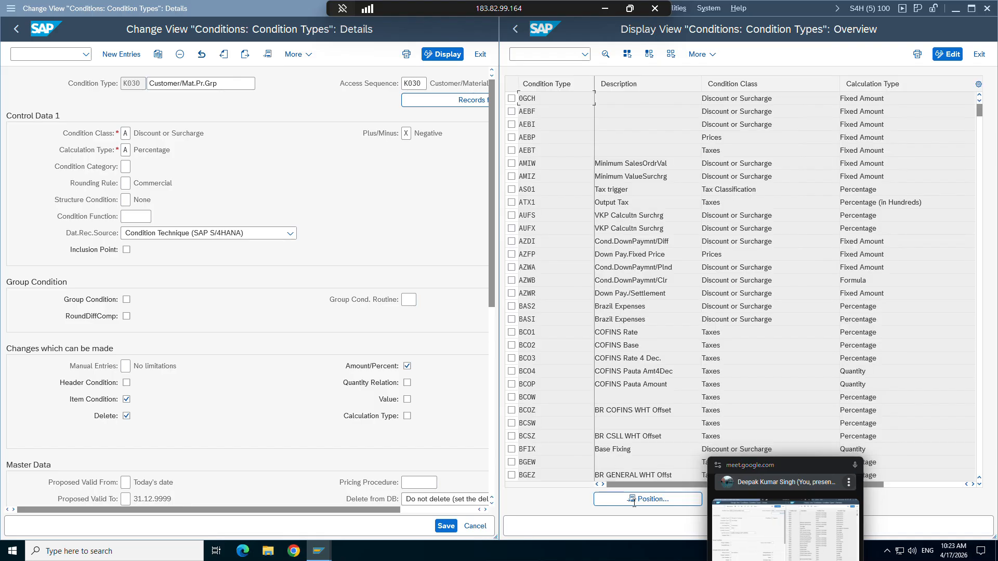
{"action": "left_click", "coordinate": [634, 503]}
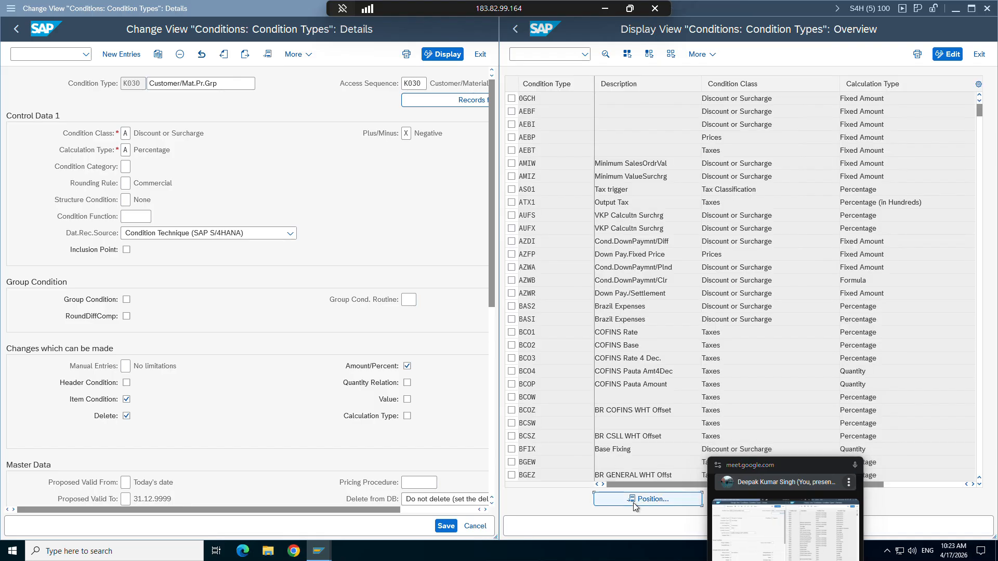
{"action": "left_click", "coordinate": [659, 190]}
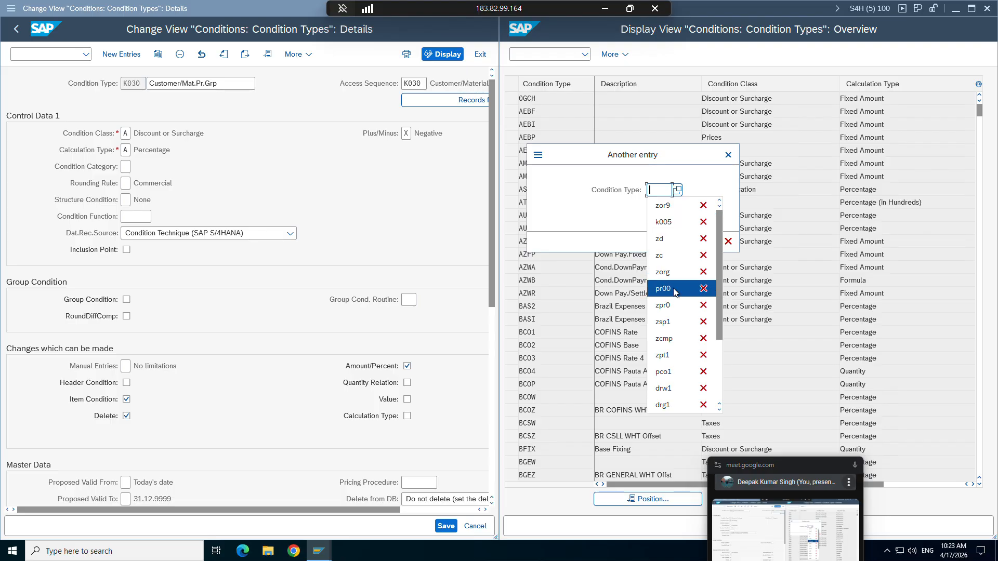
{"action": "left_click", "coordinate": [663, 222]}
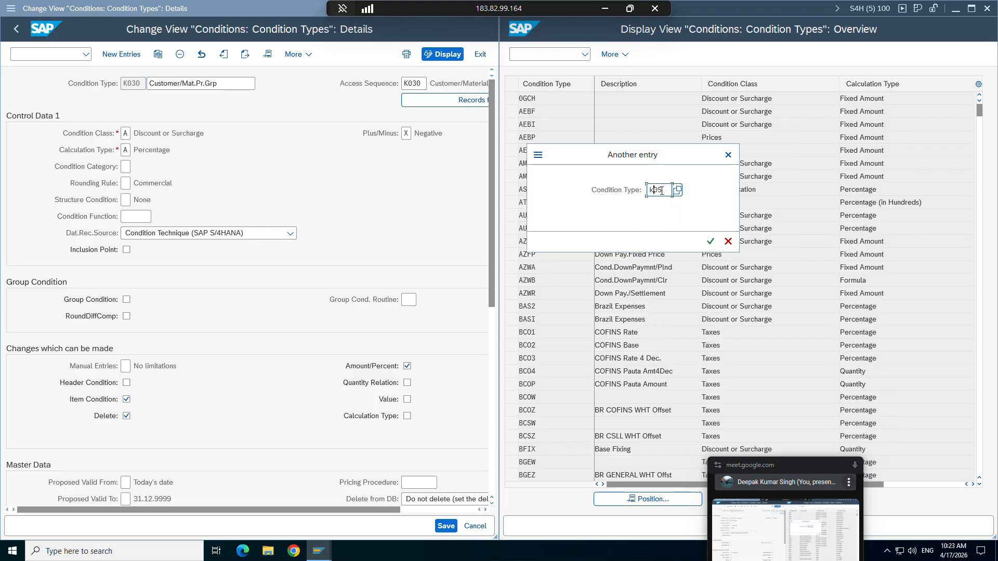
{"action": "type", "text": "z"}
{"action": "key", "text": "Return"}
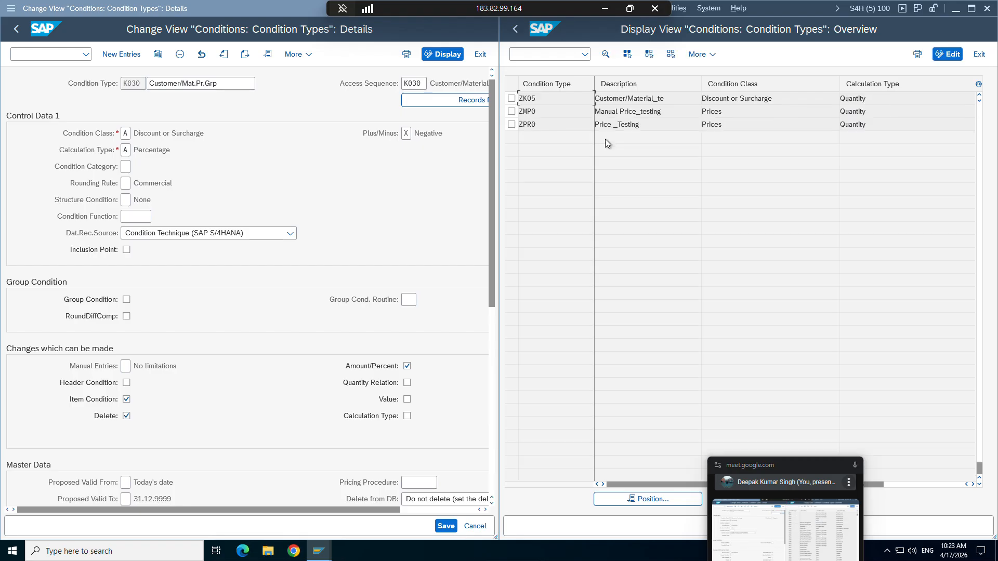
{"action": "double_click", "coordinate": [537, 104]}
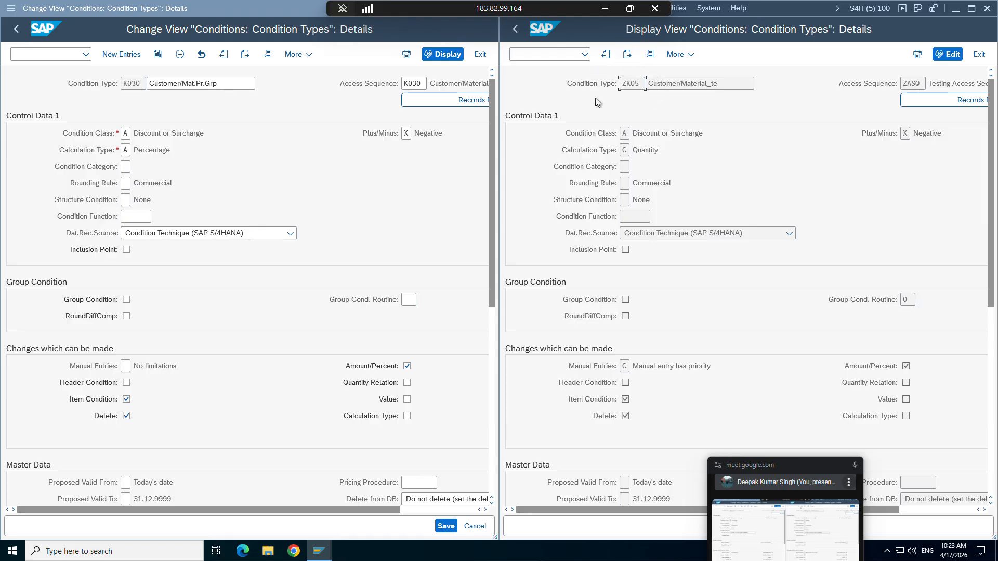
{"action": "left_click", "coordinate": [581, 151]}
{"action": "left_click_drag", "start_coordinate": [581, 152], "coordinate": [623, 145]}
Start a copy of condition type K030, naming the target ZK30 with the description Customer/Mat_Testing.
{"action": "left_click", "coordinate": [158, 56]}
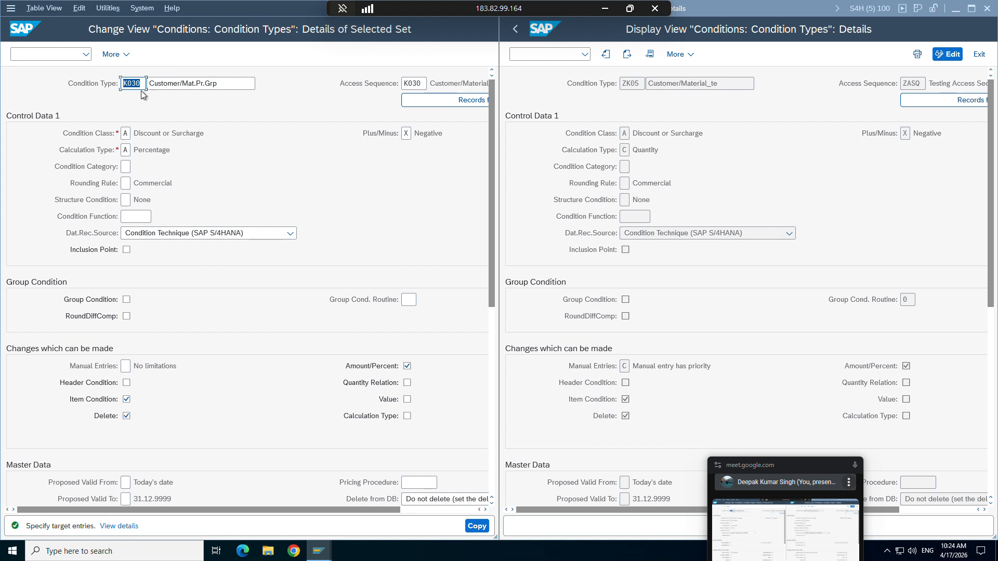
{"action": "left_click", "coordinate": [133, 86]}
{"action": "key", "text": "BackSpace"}
{"action": "type", "text": "Z"}
{"action": "left_click", "coordinate": [242, 88]}
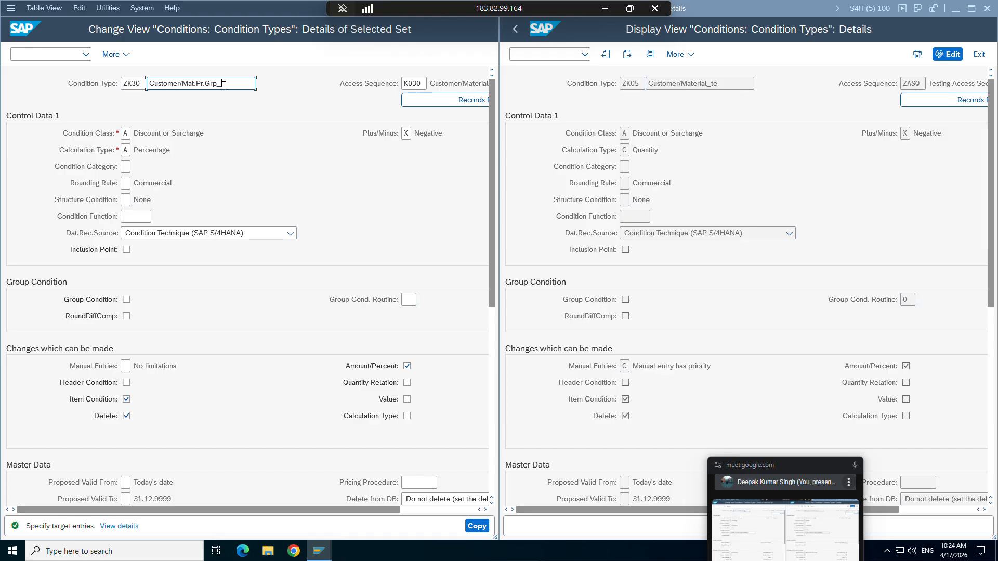
{"action": "key", "text": "BackSpace"}
{"action": "key", "text": "BackSpace"}
{"action": "key", "text": "BackSpace"}
{"action": "key", "text": "BackSpace"}
{"action": "key", "text": "BackSpace"}
{"action": "key", "text": "BackSpace"}
{"action": "type", "text": "_Testing"}
Assign access sequence ZASQ to the copied condition type, complete the copy and save it.
{"action": "left_click", "coordinate": [425, 83]}
{"action": "key", "text": "BackSpace"}
{"action": "key", "text": "BackSpace"}
{"action": "key", "text": "BackSpace"}
{"action": "key", "text": "BackSpace"}
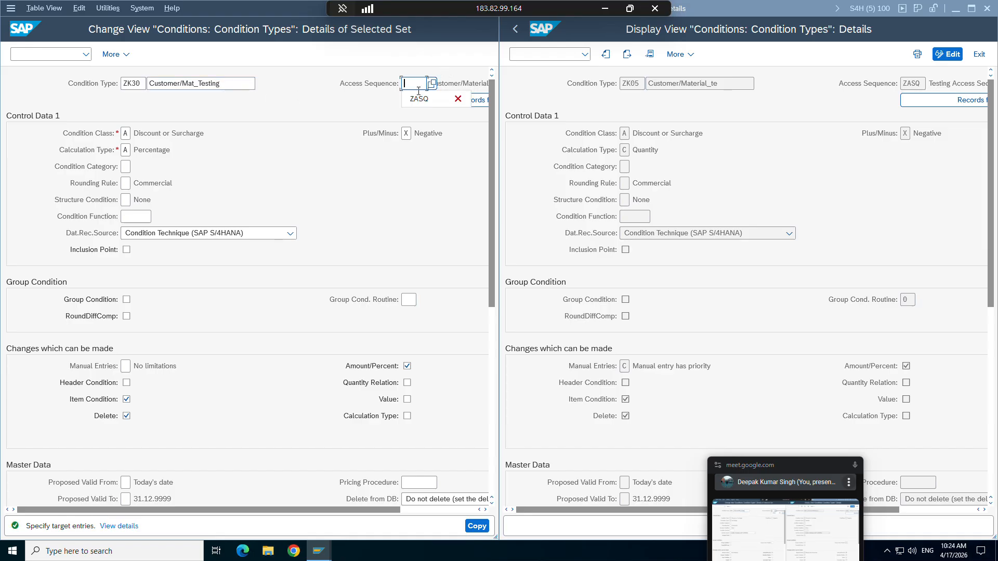
{"action": "left_click", "coordinate": [419, 101]}
{"action": "key", "text": "Return"}
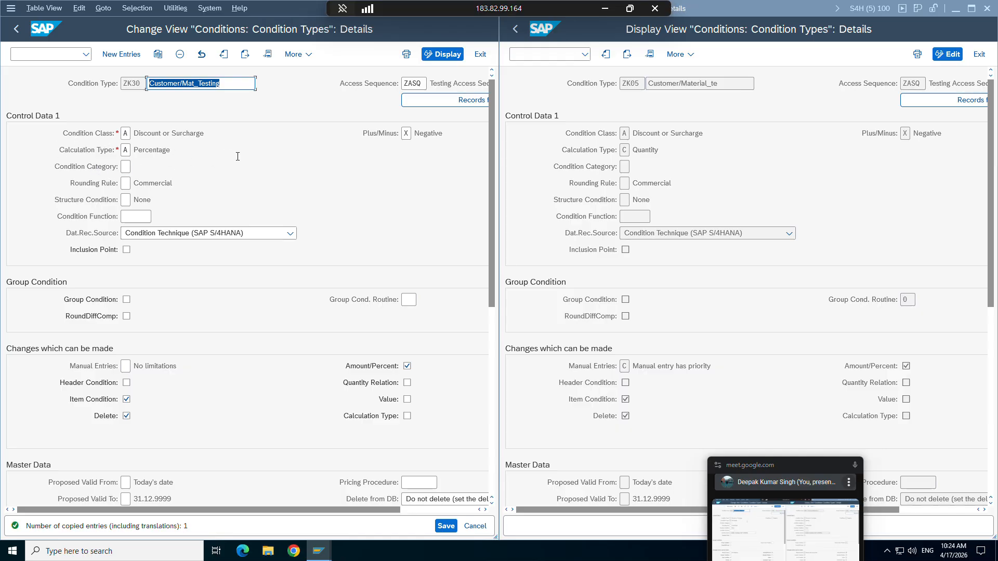
{"action": "left_click", "coordinate": [445, 530]}
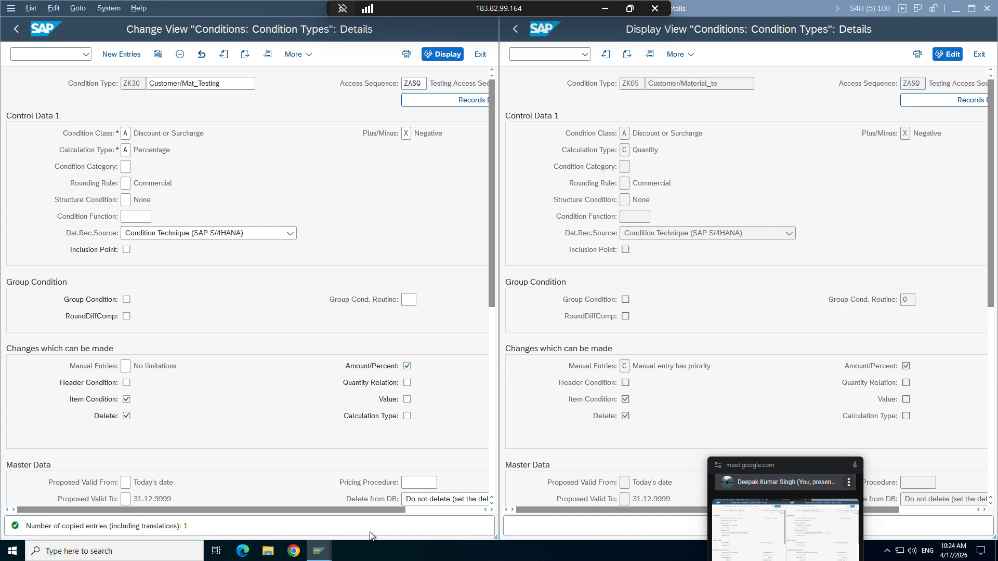
Confirm the customizing request for condition type ZK30, and enter ZK30 beneath ZK05 in cell J9 of the Excel pricing sheet.
{"action": "left_click", "coordinate": [278, 239]}
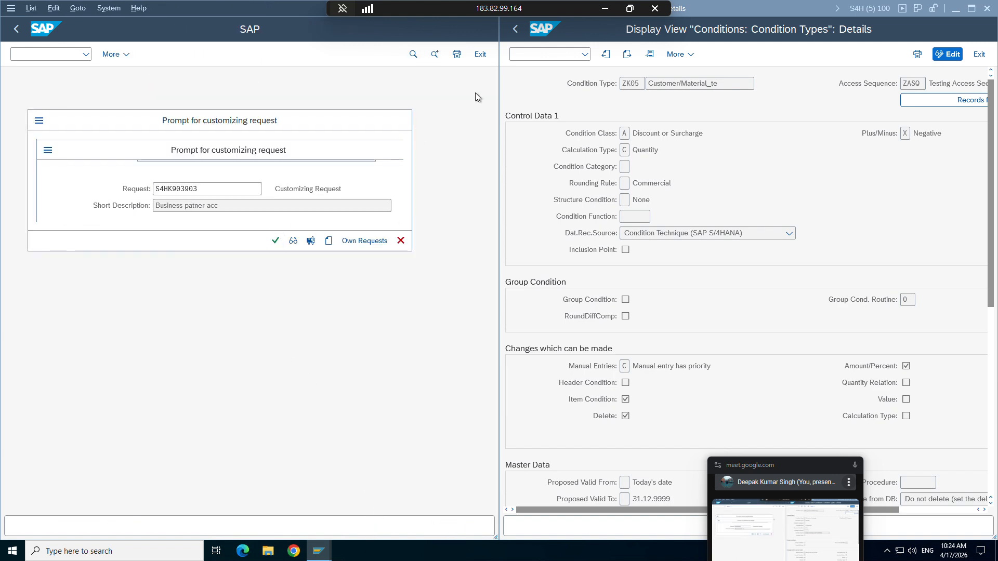
{"action": "left_click", "coordinate": [605, 8]}
{"action": "left_click", "coordinate": [628, 197]}
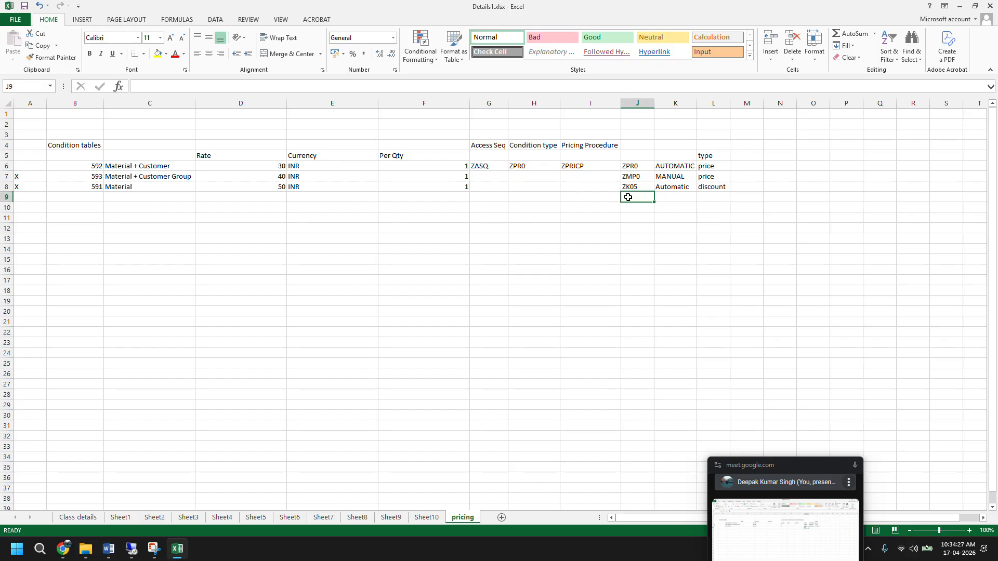
{"action": "type", "text": "ZK3"}
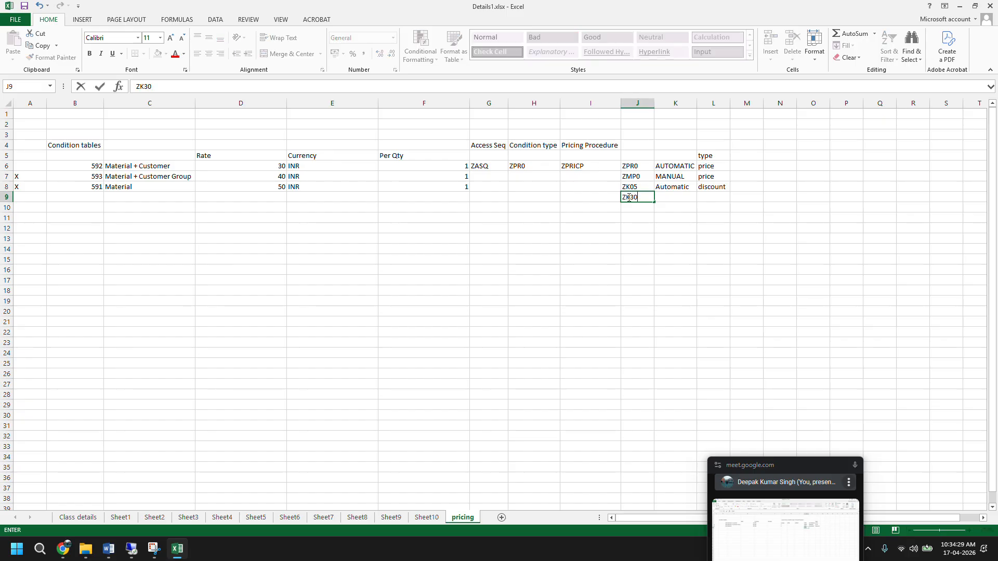
{"action": "type", "text": "0"}
Copy the Automatic entry from the ZK05 row into cell K9 of the ZK30 row.
{"action": "left_click", "coordinate": [669, 188]}
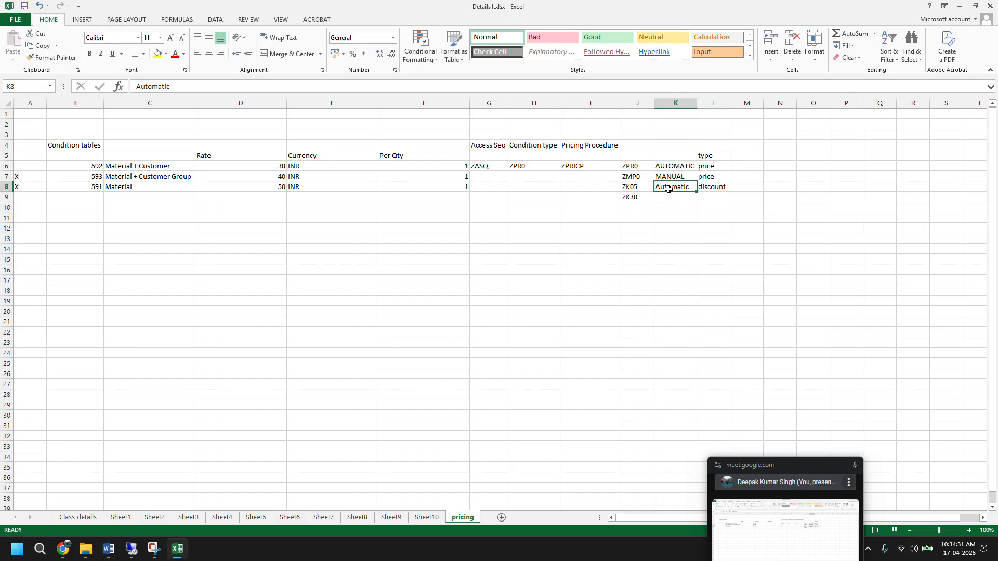
{"action": "key", "text": "ctrl+c"}
{"action": "left_click", "coordinate": [667, 198]}
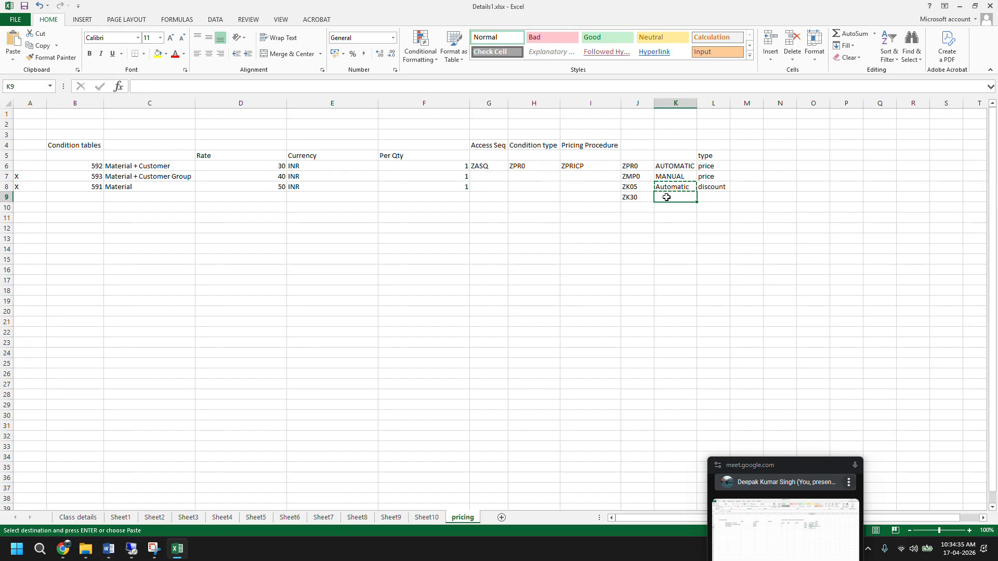
{"action": "key", "text": "ctrl+v"}
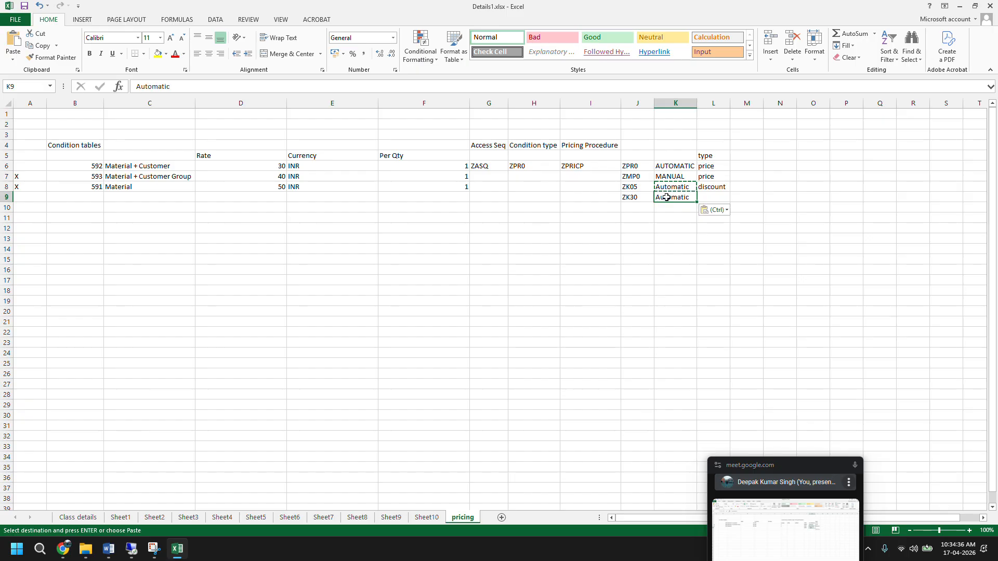
{"action": "left_click", "coordinate": [708, 196]}
{"action": "key", "text": "Escape"}
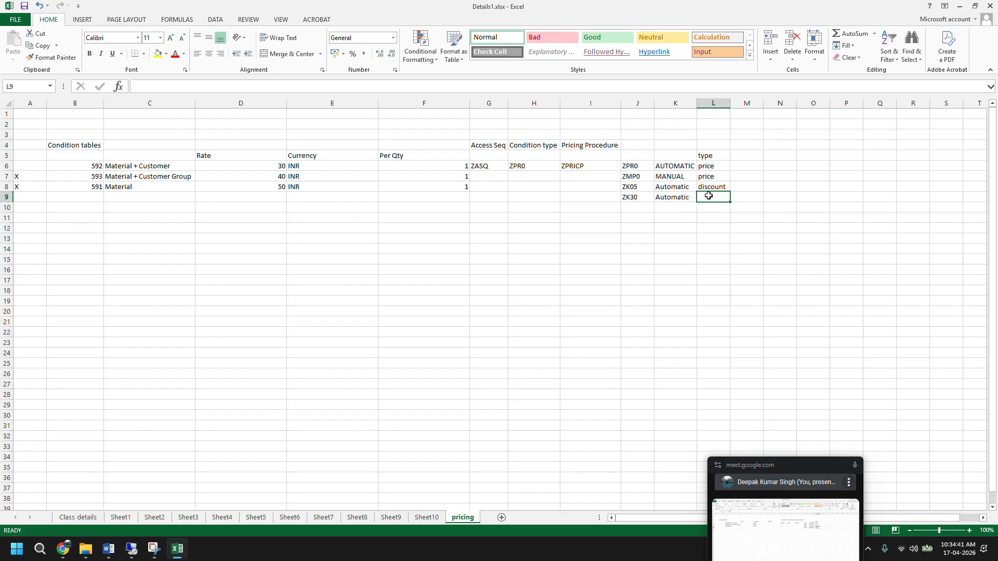
Copy the discount type from the ZK05 row into cell L9 of the ZK30 row.
{"action": "left_click", "coordinate": [708, 188]}
{"action": "key", "text": "ctrl+c"}
{"action": "left_click", "coordinate": [710, 201]}
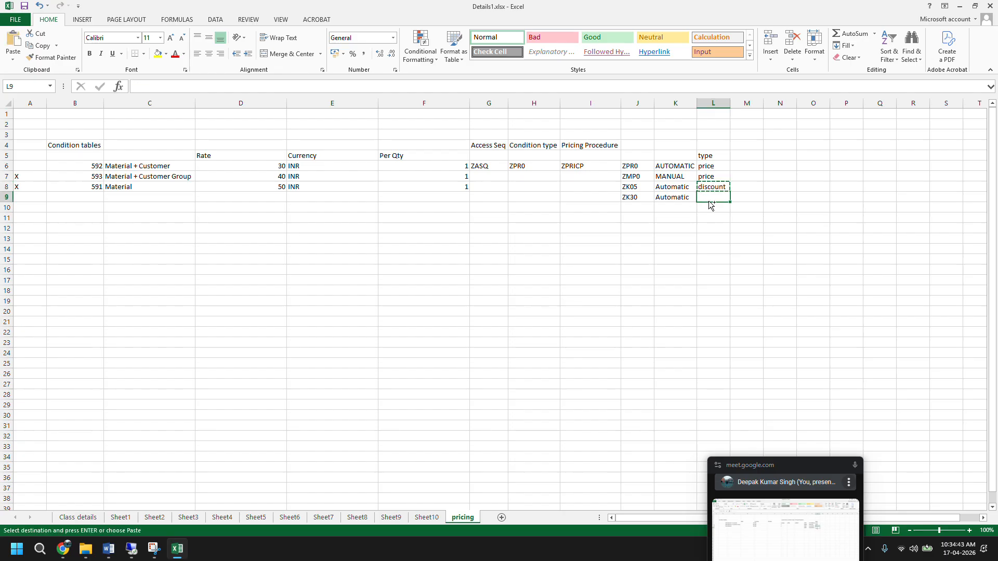
{"action": "key", "text": "ctrl+v"}
{"action": "left_click", "coordinate": [699, 237]}
{"action": "key", "text": "Escape"}
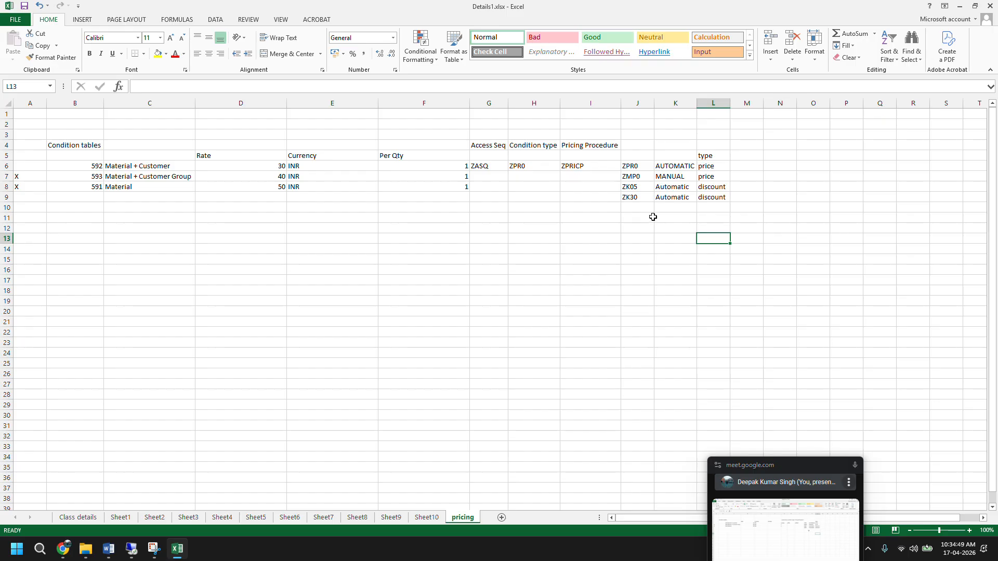
{"action": "left_click", "coordinate": [640, 199]}
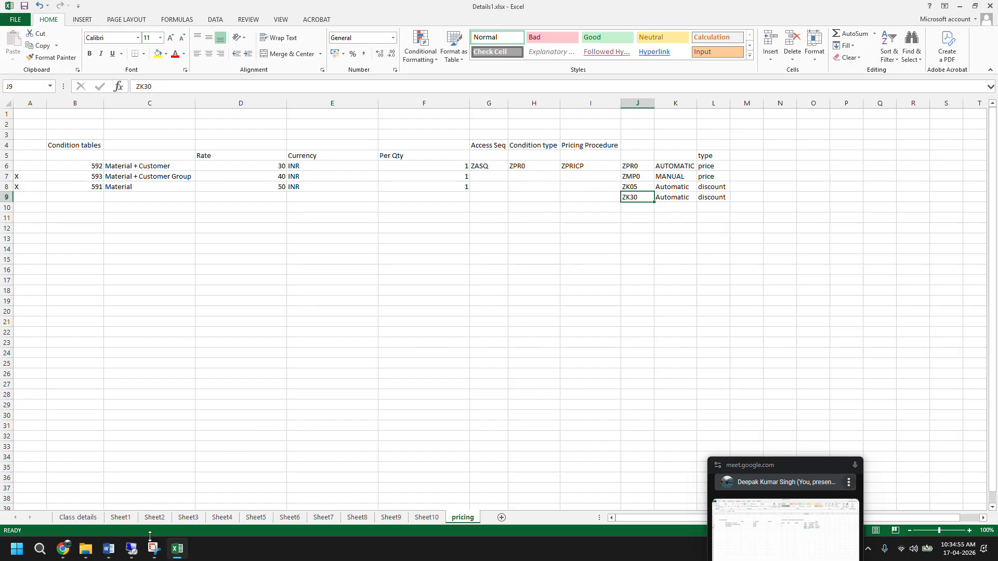
Switch to the remote SAP session, close the ZK30 details window and bring up the ZPRICP procedure's control data.
{"action": "left_click", "coordinate": [139, 550]}
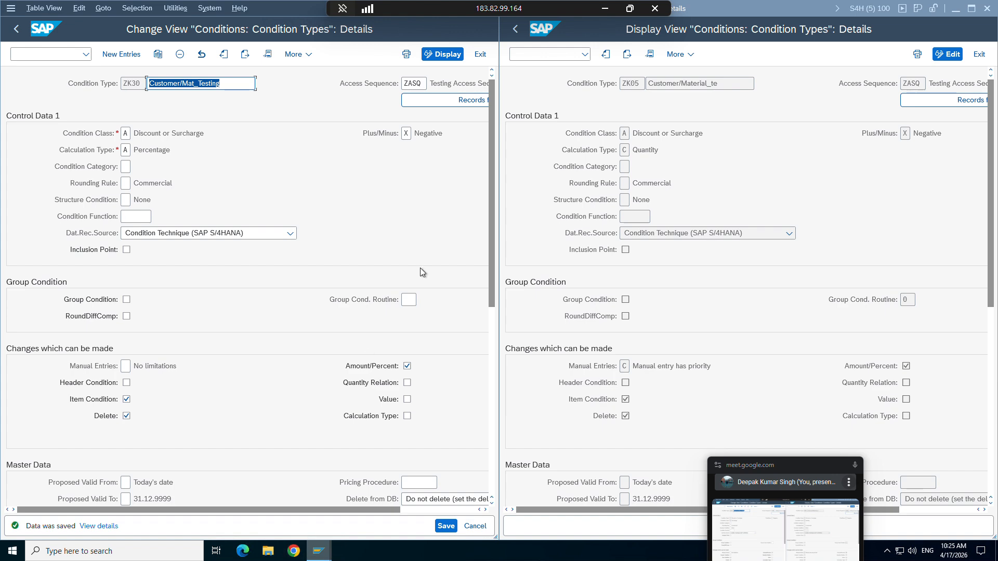
{"action": "left_click_drag", "start_coordinate": [312, 16], "coordinate": [336, 138]}
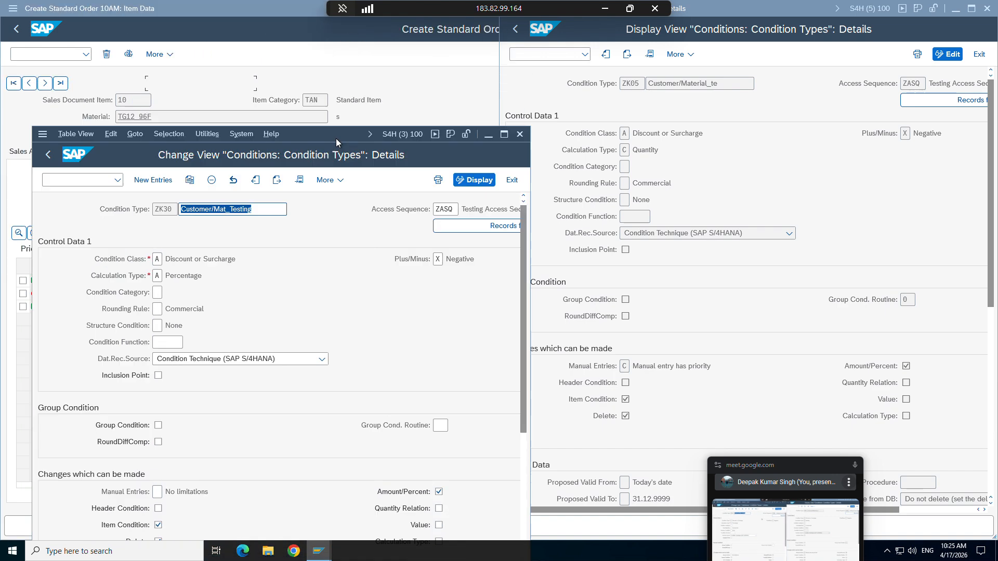
{"action": "left_click", "coordinate": [519, 141]}
{"action": "left_click", "coordinate": [318, 552]}
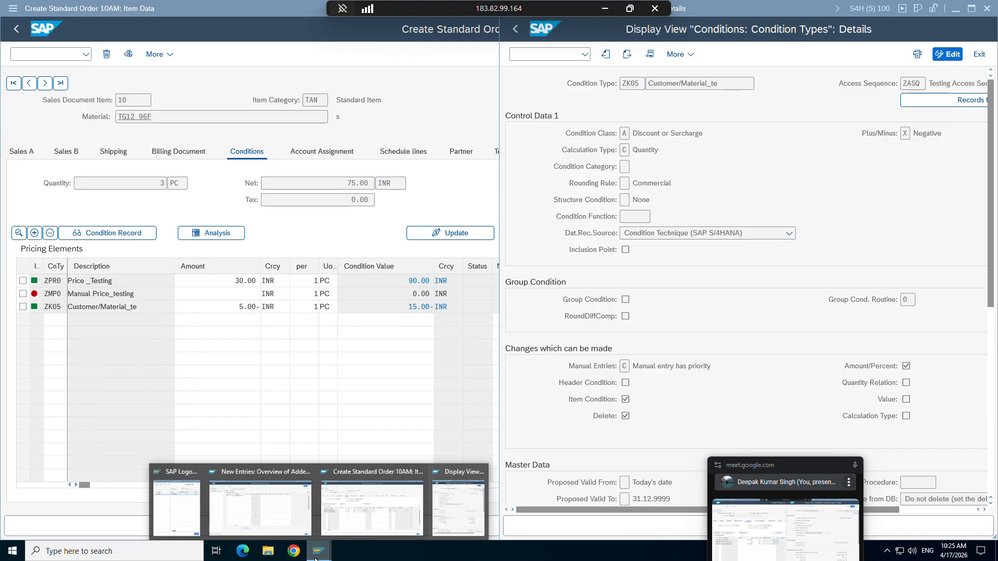
{"action": "left_click", "coordinate": [296, 507]}
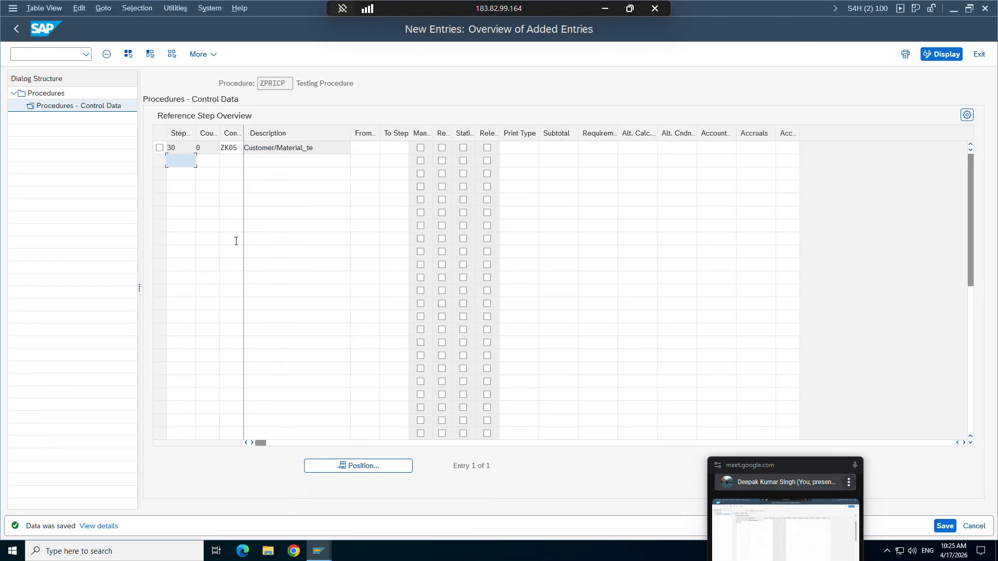
Add a new entry to pricing procedure ZPRICP with step 40 and condition type ZK30, and save it.
{"action": "left_click", "coordinate": [13, 28]}
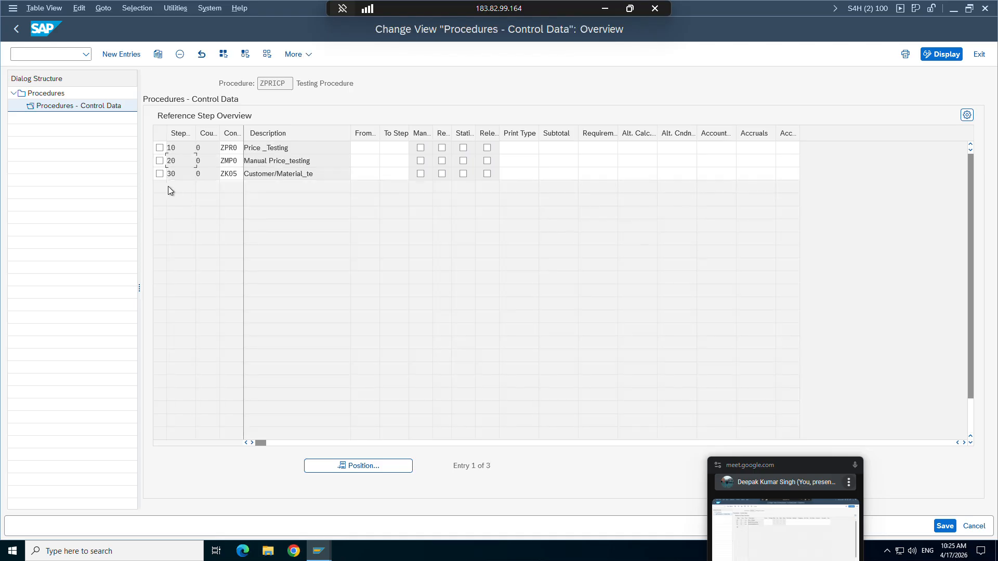
{"action": "left_click", "coordinate": [121, 54]}
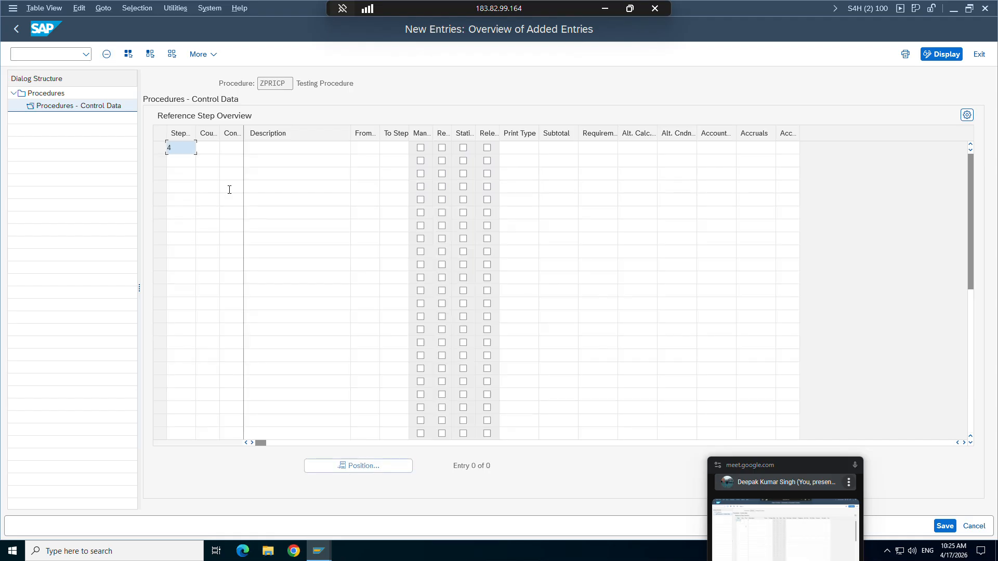
{"action": "left_click", "coordinate": [229, 148]}
{"action": "type", "text": "z"}
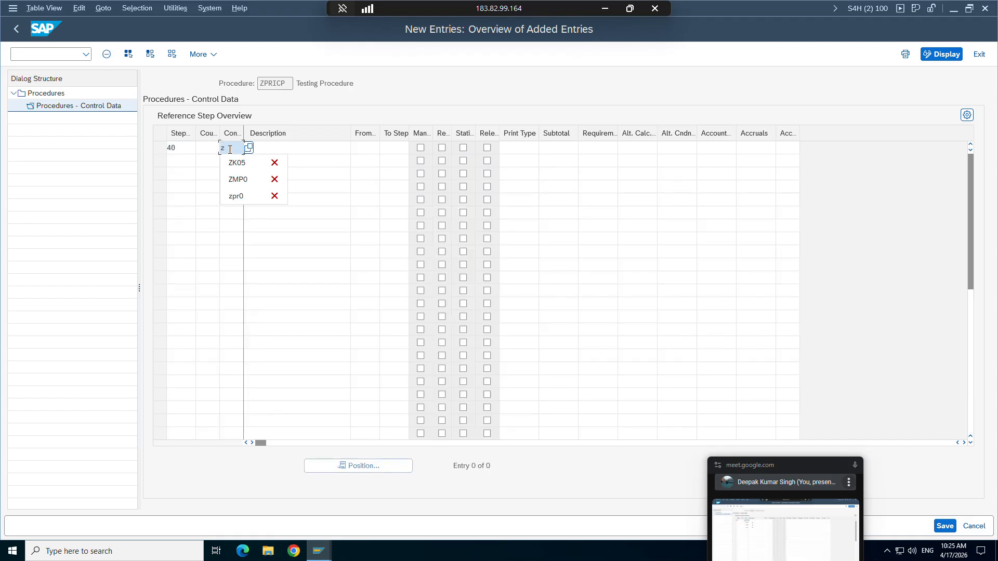
{"action": "type", "text": "k30"}
{"action": "key", "text": "Return"}
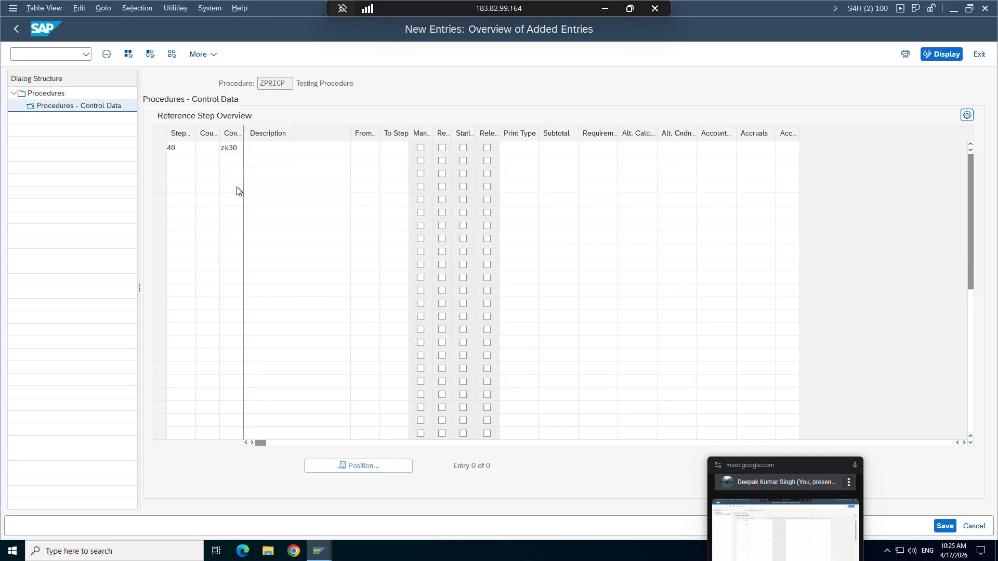
{"action": "left_click", "coordinate": [945, 526]}
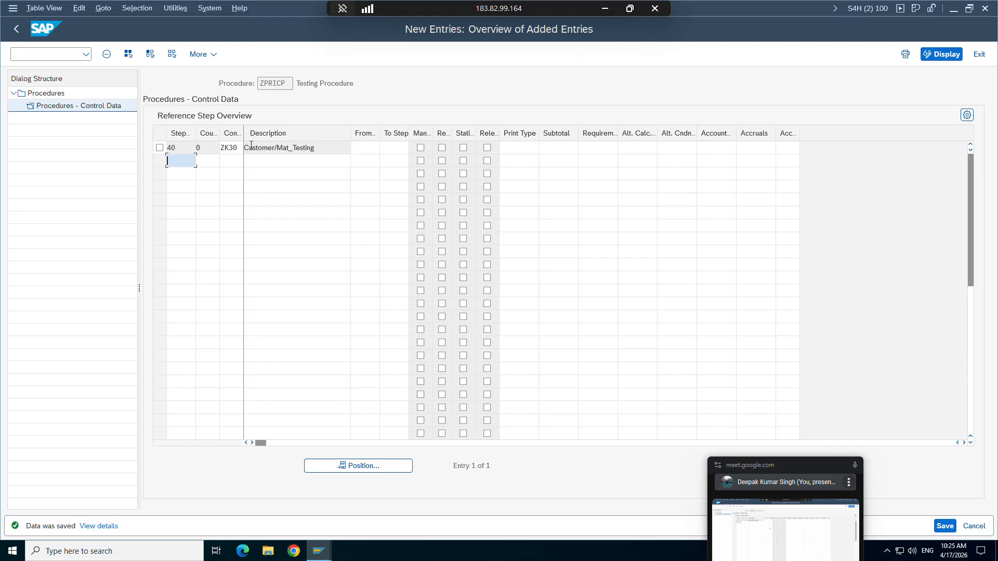
Return to the control data overview of procedure ZPRICP and save the procedure.
{"action": "left_click", "coordinate": [16, 29]}
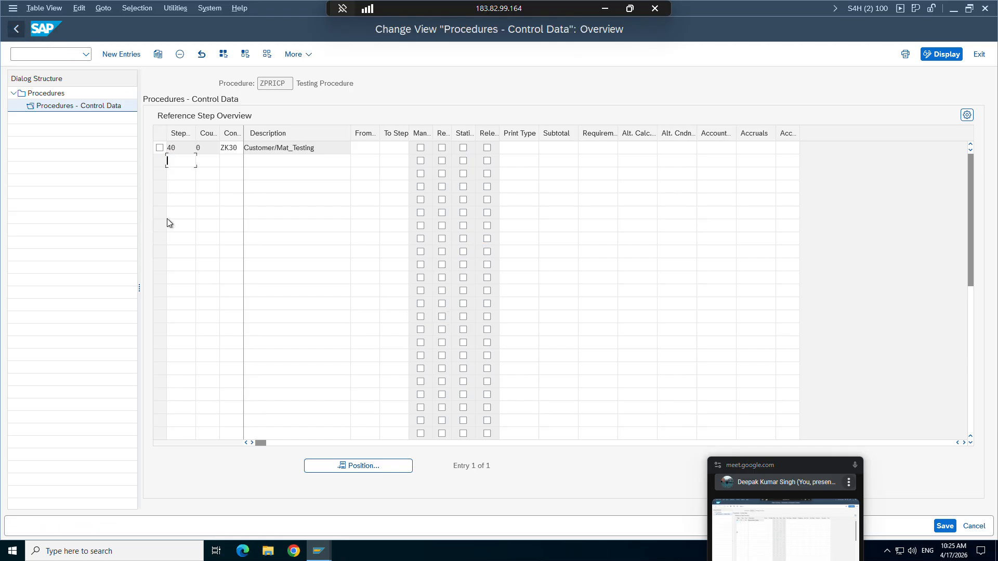
{"action": "left_click", "coordinate": [319, 551]}
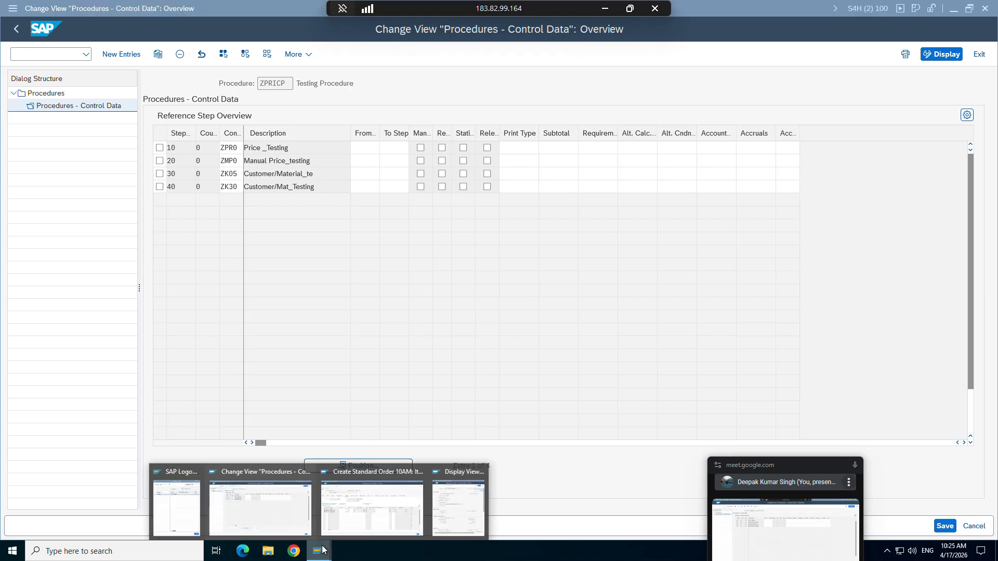
{"action": "left_click", "coordinate": [285, 508]}
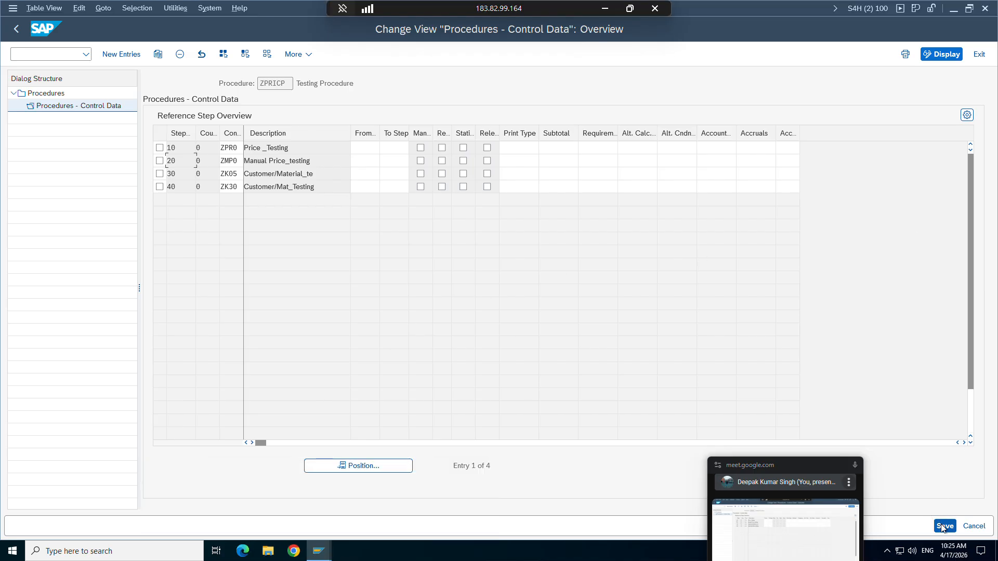
{"action": "left_click", "coordinate": [945, 526]}
Check the item's pricing elements in the standard order, and bring the ZK05 condition type details window to the front.
{"action": "left_click", "coordinate": [319, 551]}
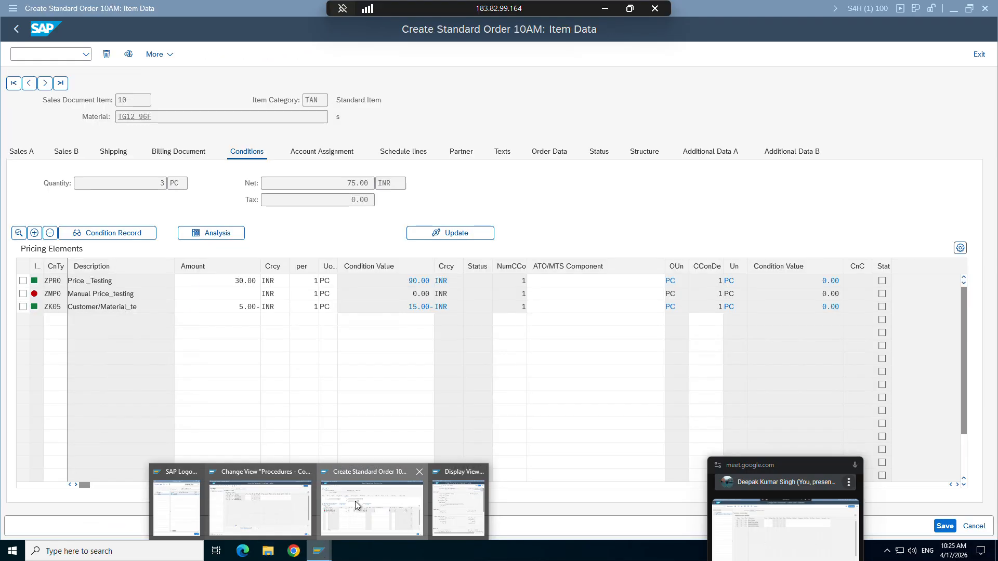
{"action": "left_click", "coordinate": [356, 504]}
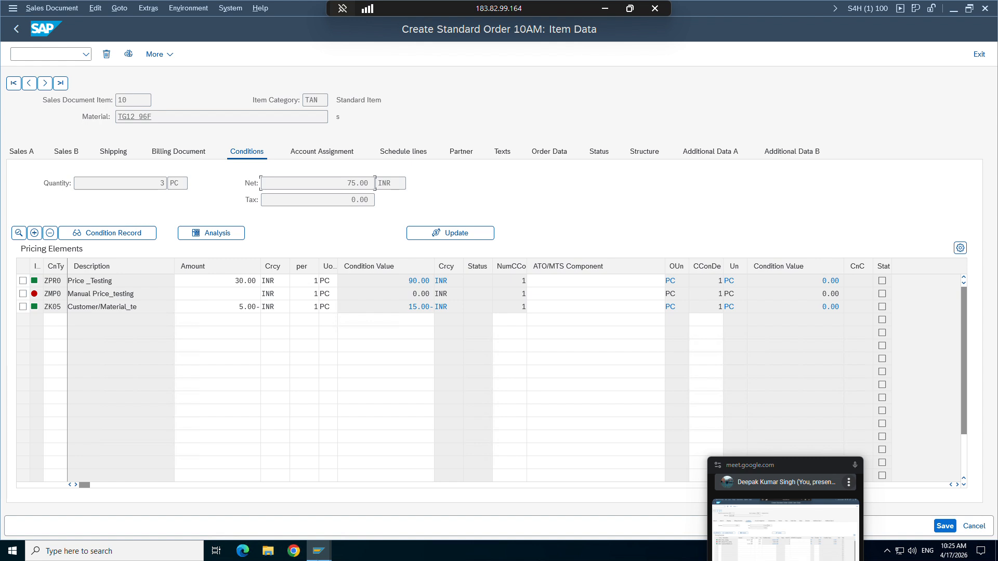
{"action": "left_click", "coordinate": [317, 555]}
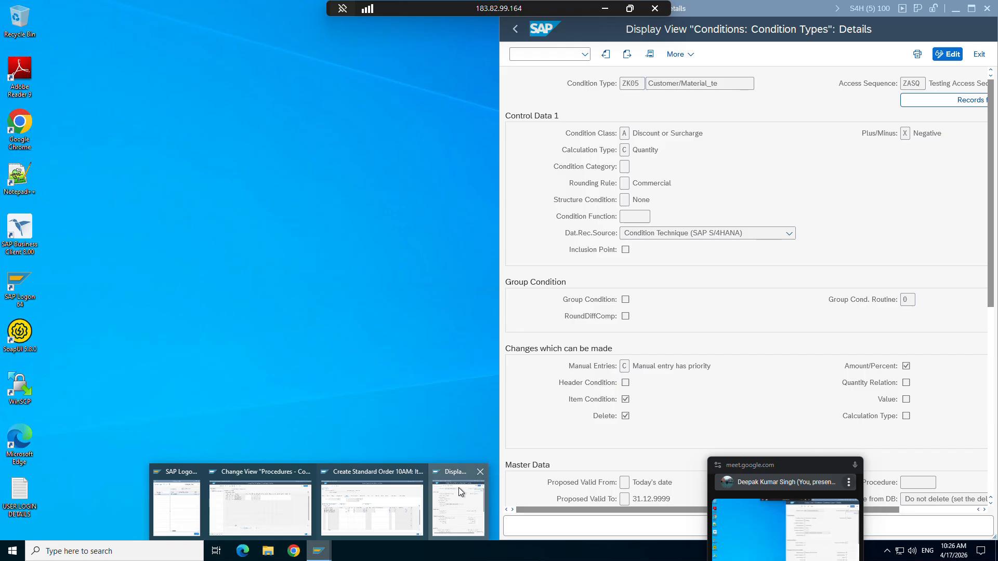
{"action": "left_click", "coordinate": [458, 488]}
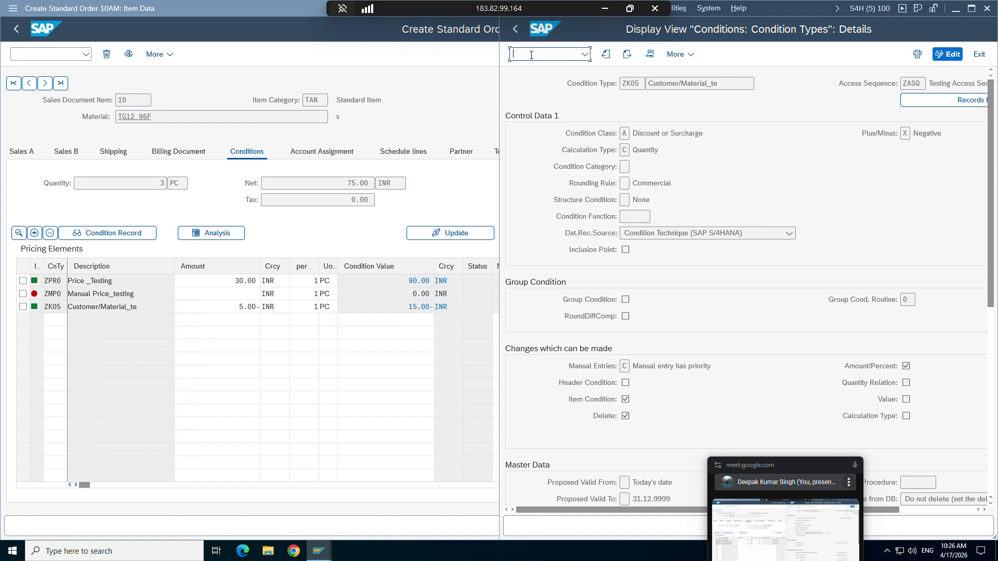
Switch to the Excel pricing sheet and enter 40% in cell N9 on the ZK30 row.
{"action": "left_click", "coordinate": [606, 9]}
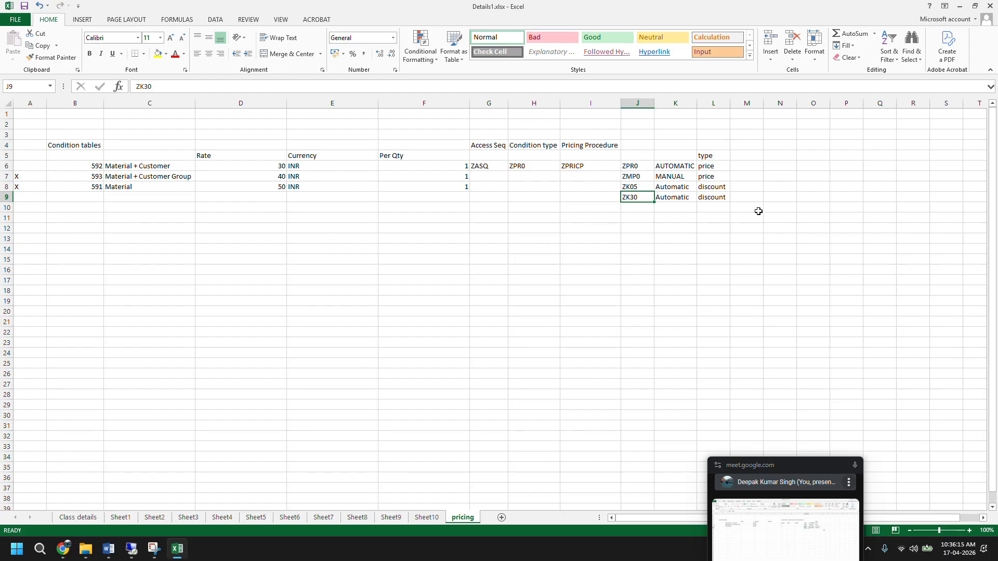
{"action": "left_click", "coordinate": [777, 195]}
{"action": "type", "text": "4"}
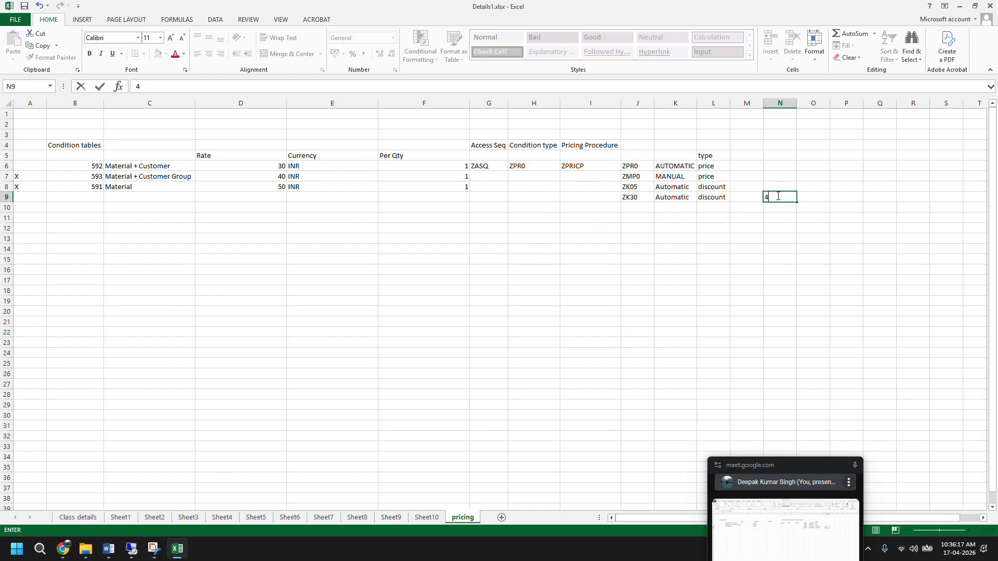
{"action": "type", "text": "-0 %"}
{"action": "key", "text": "Return"}
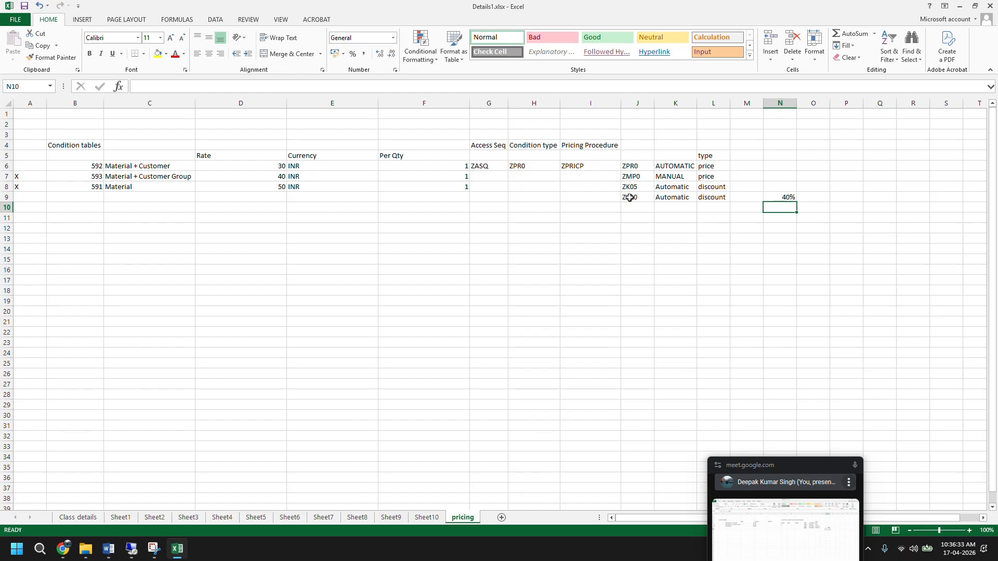
Review the access sequence and condition technique sections in the Word study material, and return to ZK30 in the Excel pricing sheet.
{"action": "left_click_drag", "start_coordinate": [630, 198], "coordinate": [700, 197]}
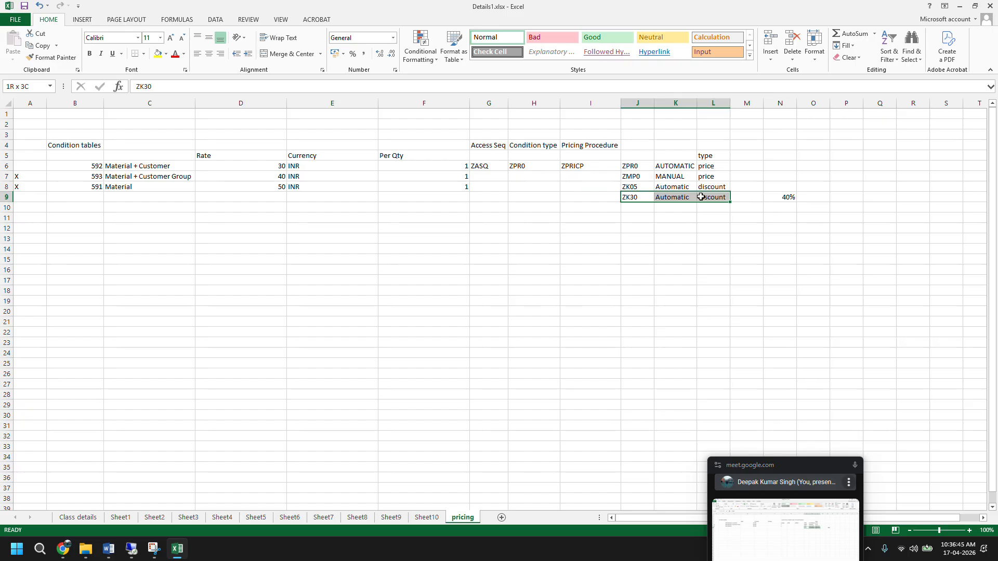
{"action": "left_click_drag", "start_coordinate": [700, 197], "coordinate": [701, 197]}
{"action": "left_click", "coordinate": [108, 549]}
{"action": "scroll", "coordinate": [382, 391], "scroll_direction": "up", "scroll_amount": 20}
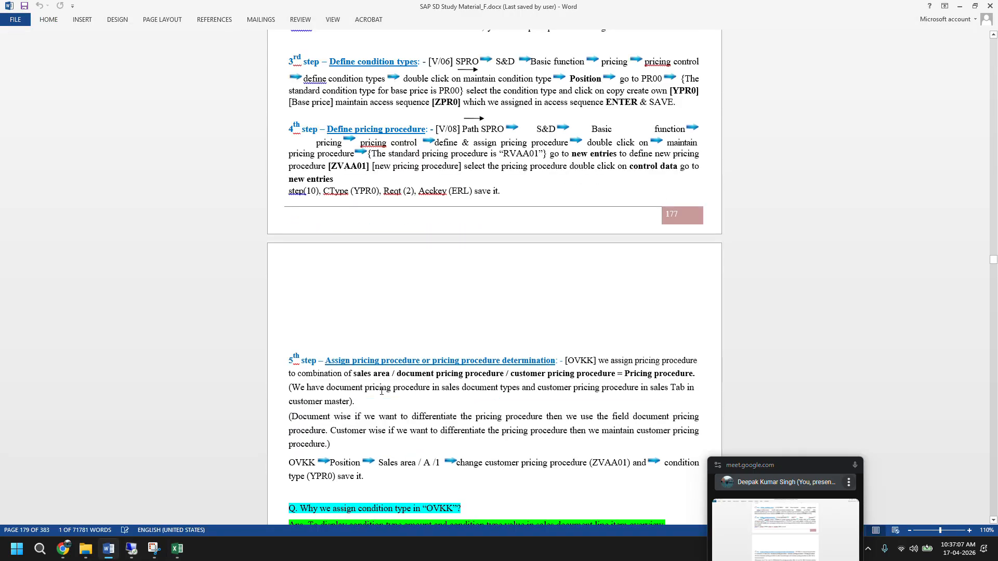
{"action": "scroll", "coordinate": [381, 391], "scroll_direction": "up", "scroll_amount": 20}
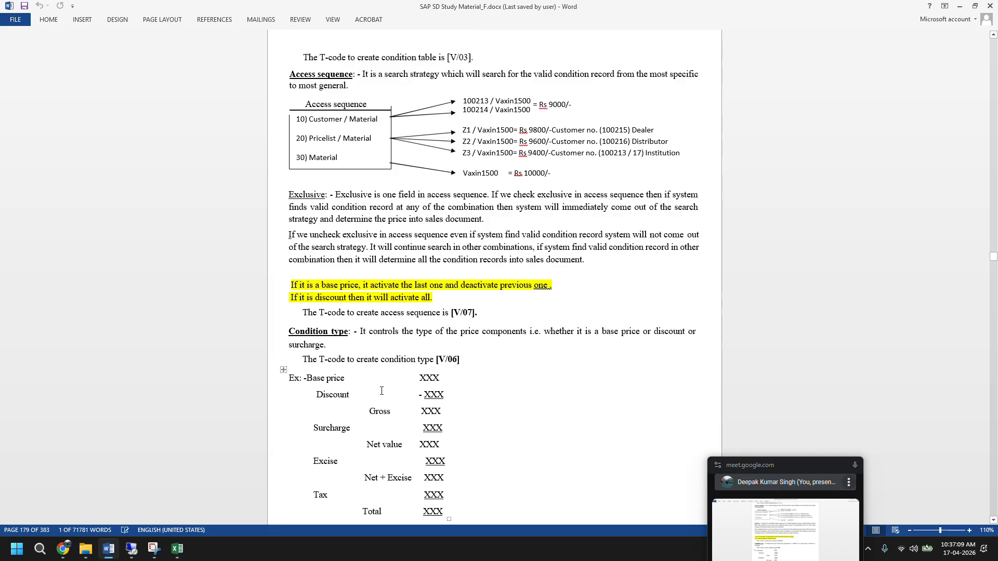
{"action": "scroll", "coordinate": [380, 392], "scroll_direction": "down", "scroll_amount": 3}
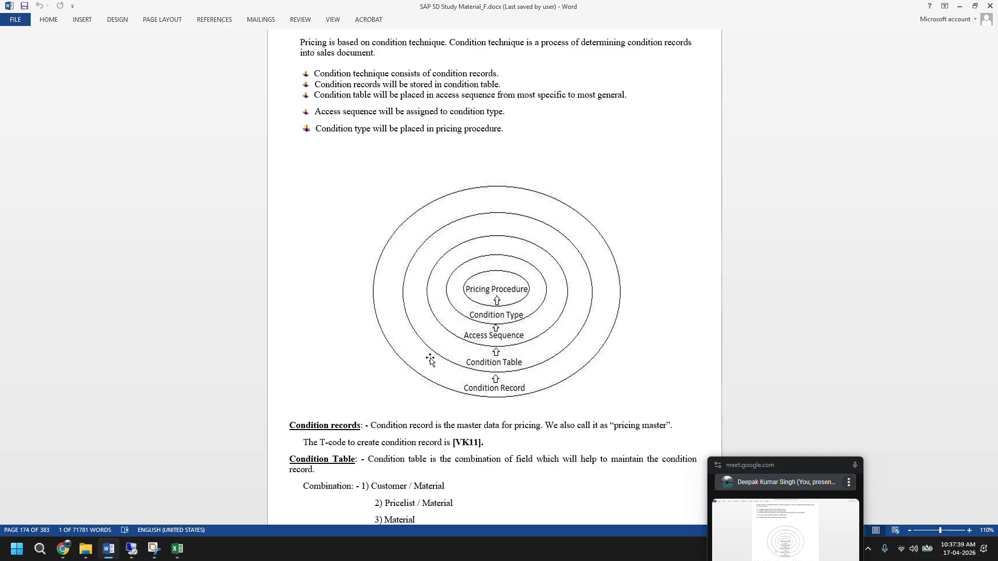
{"action": "left_click", "coordinate": [176, 549]}
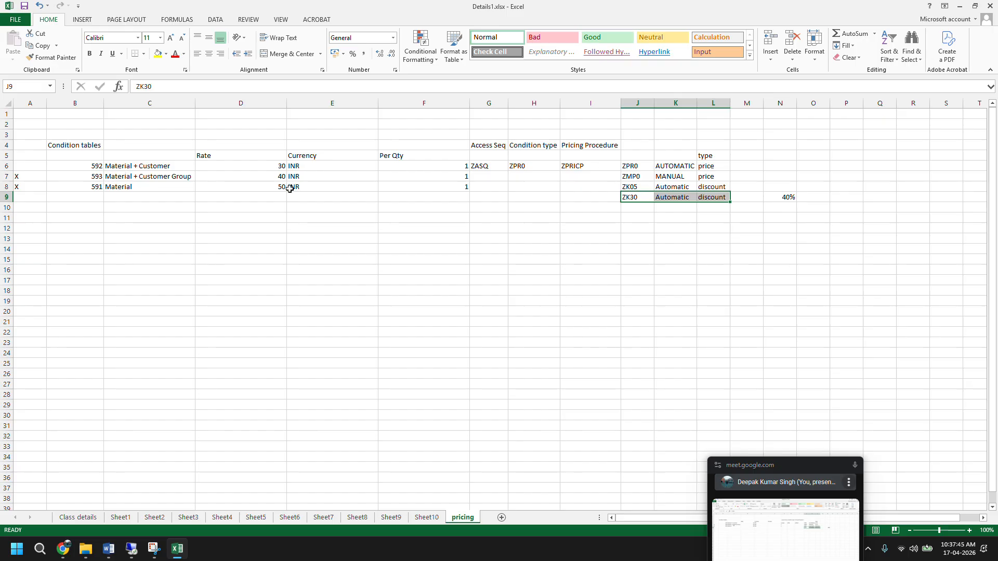
{"action": "left_click", "coordinate": [640, 198]}
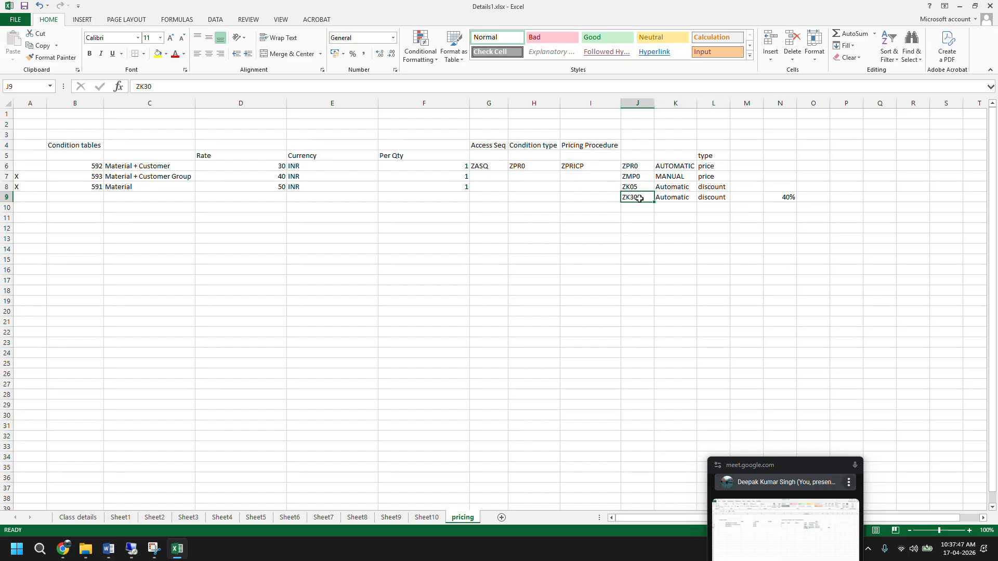
Review the ZPRICP procedure cell and the 40% discount value on the ZK30 row of the Excel pricing sheet.
{"action": "left_click", "coordinate": [676, 207]}
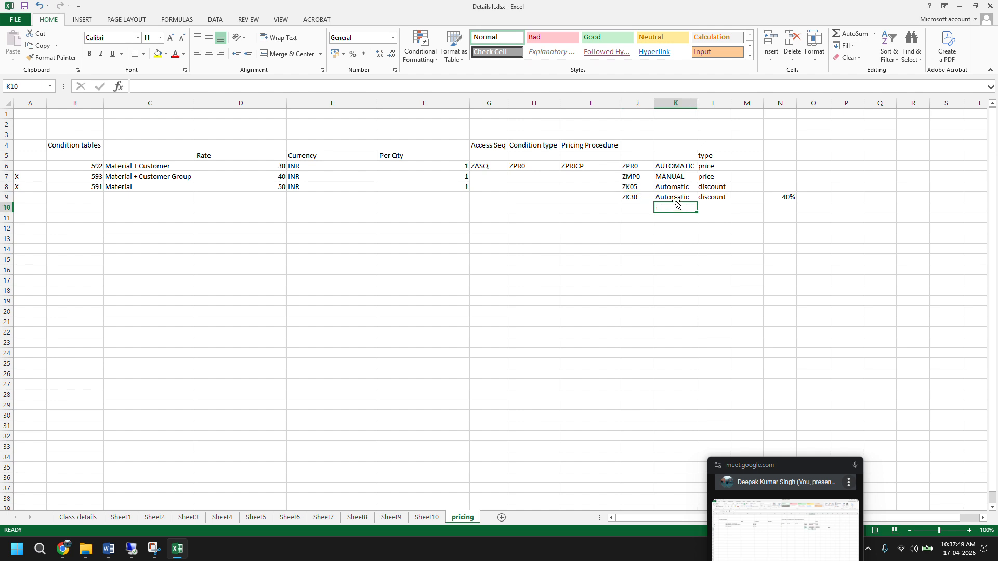
{"action": "left_click", "coordinate": [589, 168]}
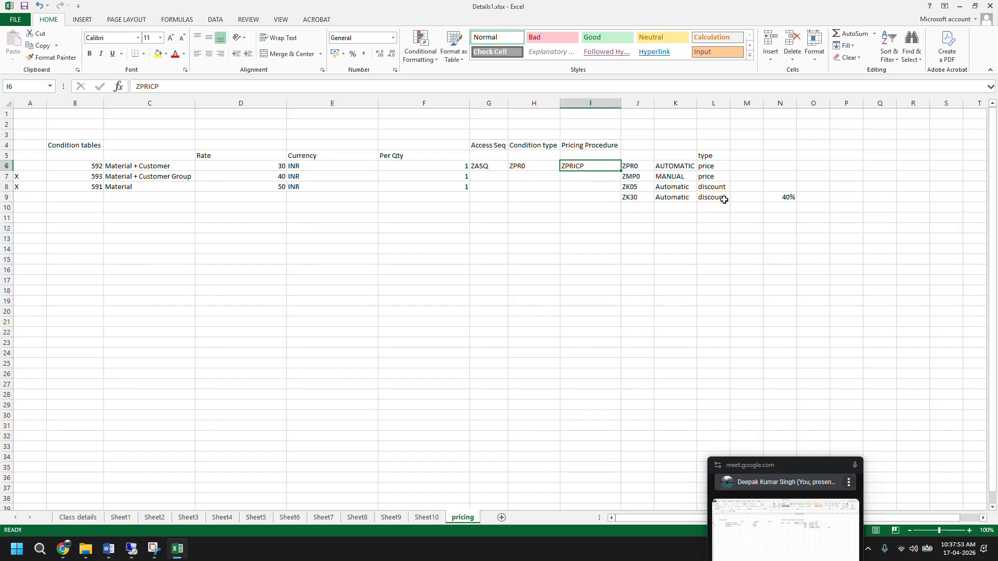
{"action": "left_click", "coordinate": [769, 200]}
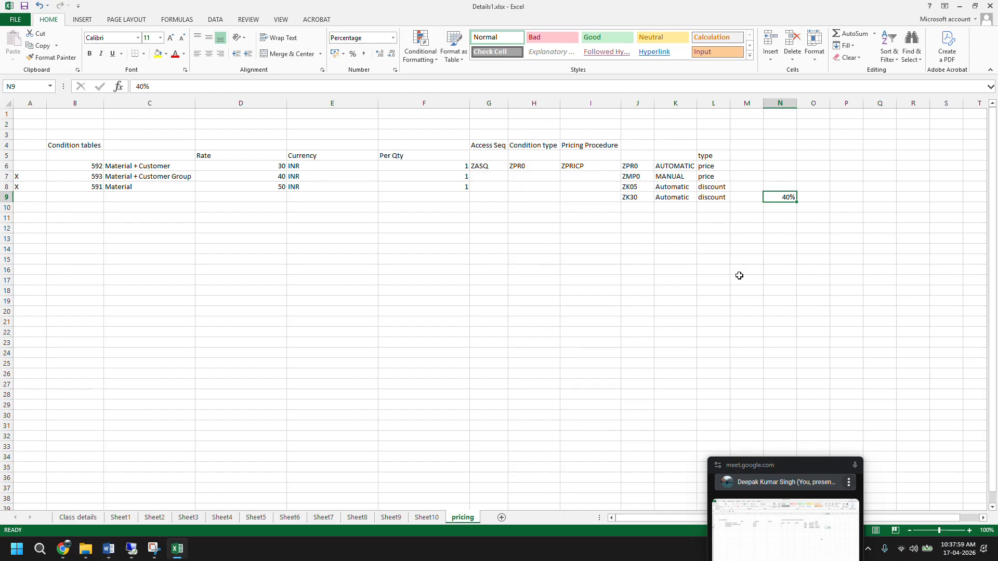
Switch back to SAP, close the ZPRICP procedure window, and start transaction VA01 in the standard order window.
{"action": "left_click", "coordinate": [131, 548]}
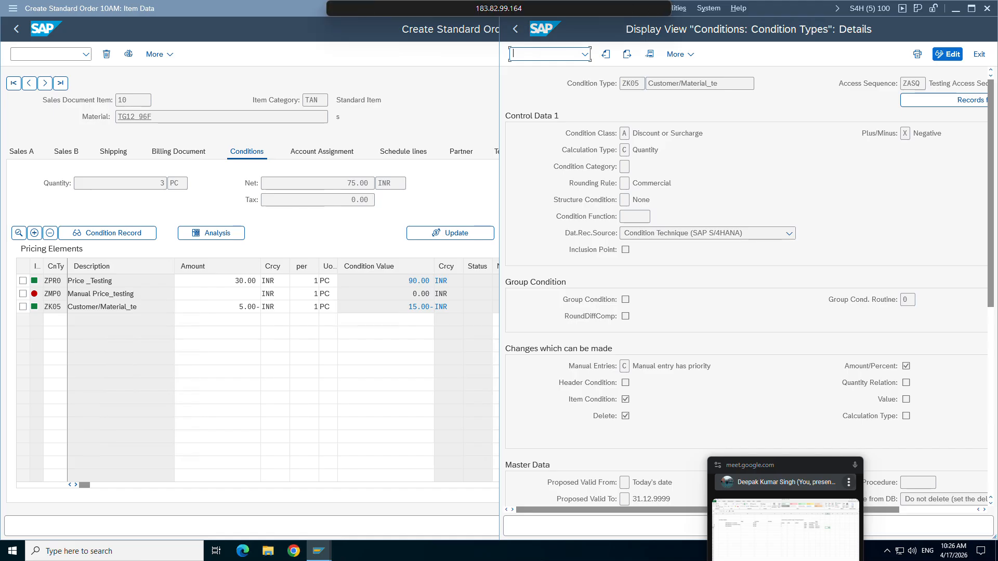
{"action": "mouse_move", "coordinate": [319, 553]}
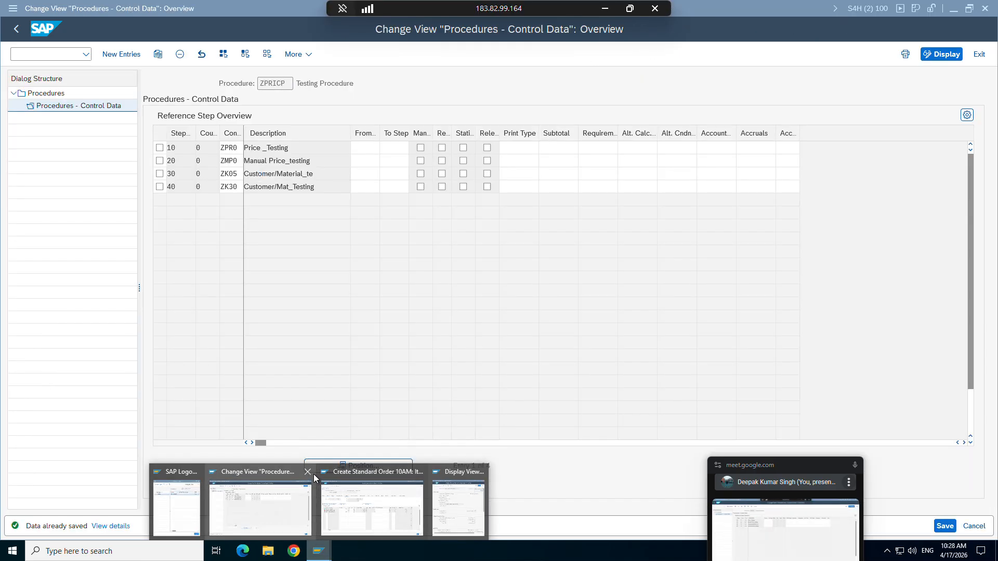
{"action": "left_click", "coordinate": [308, 472]}
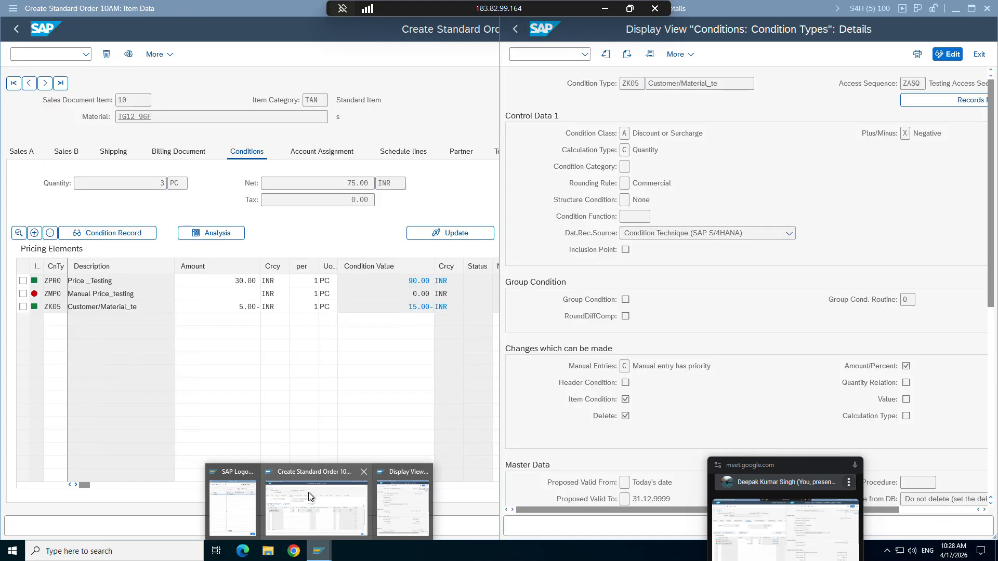
{"action": "left_click", "coordinate": [308, 492]}
{"action": "left_click", "coordinate": [58, 59]}
{"action": "type", "text": "/"}
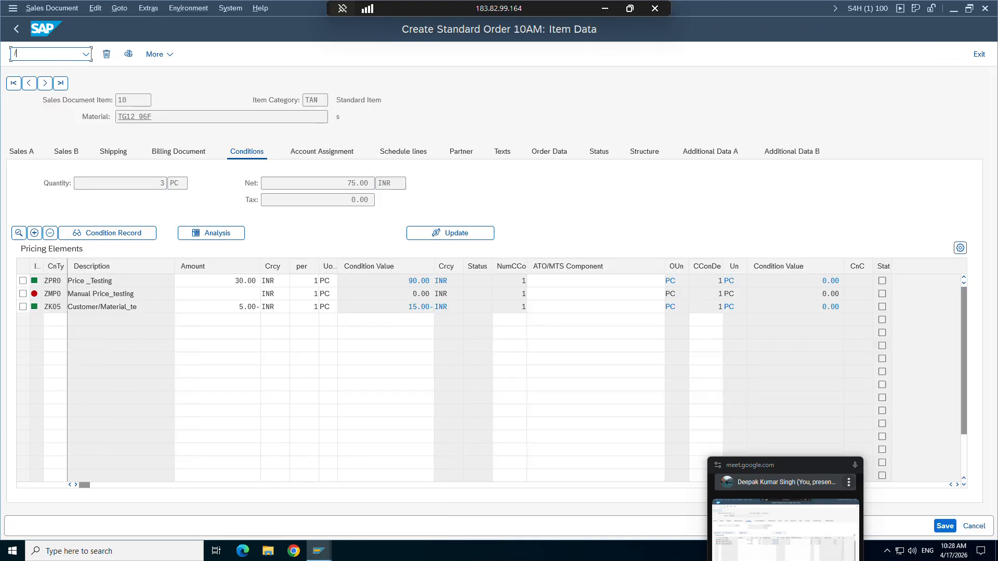
{"action": "type", "text": "nva01"}
{"action": "key", "text": "Return"}
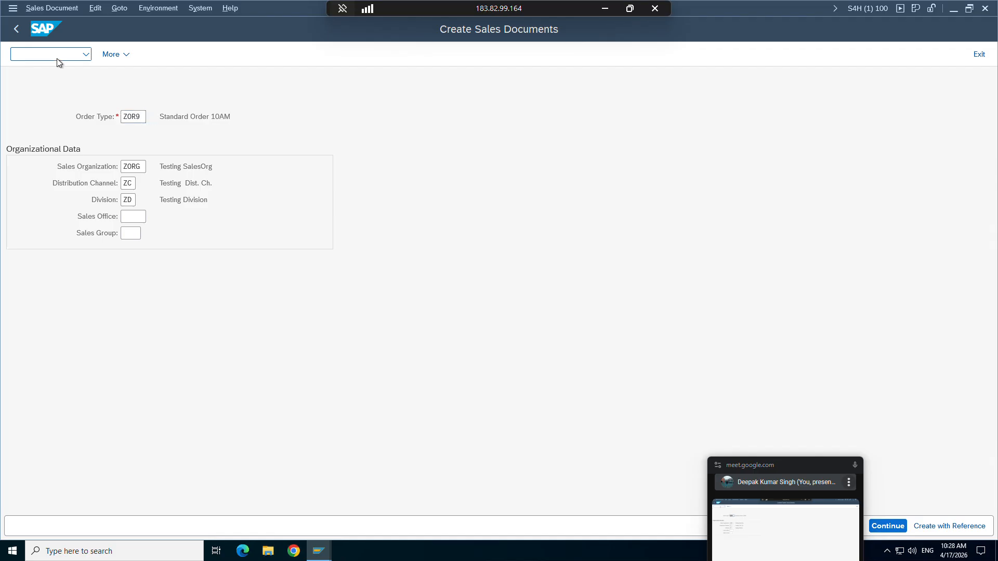
Start a ZOR9 standard order with the previously used customer number as sold-to party and tes as customer reference.
{"action": "key", "text": "Return"}
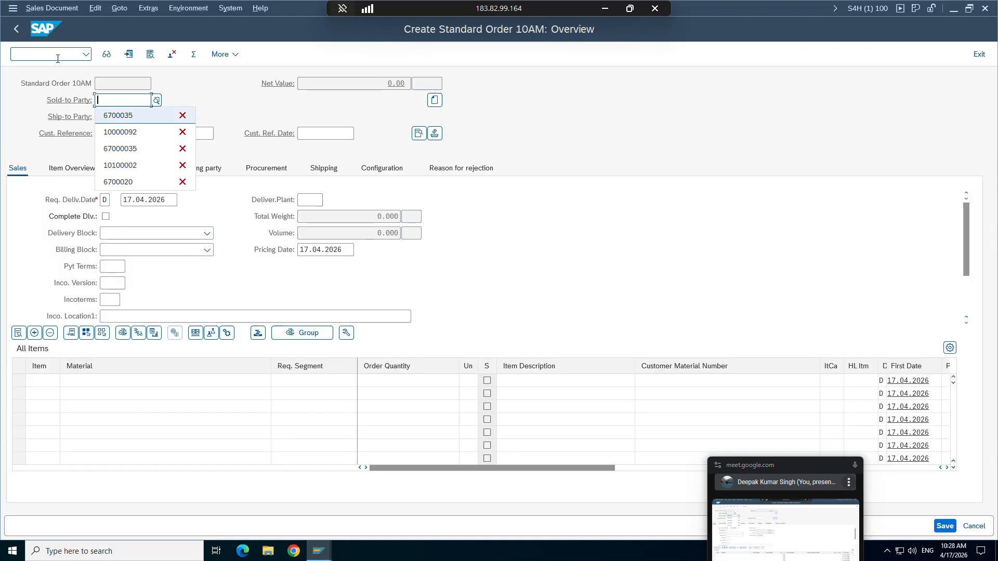
{"action": "key", "text": "Return"}
{"action": "key", "text": "Return"}
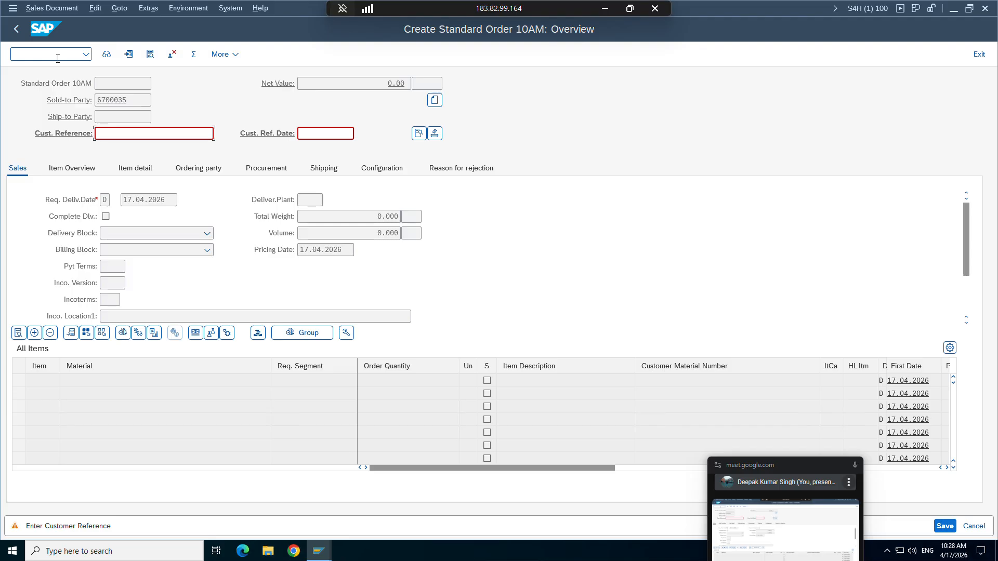
{"action": "type", "text": "tes"}
{"action": "key", "text": "Return"}
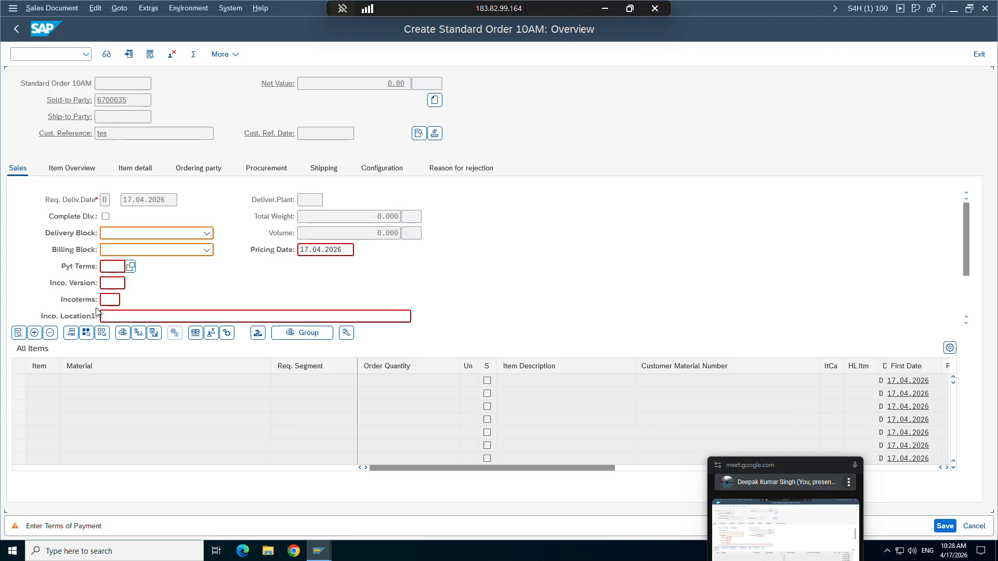
{"action": "key", "text": "Return"}
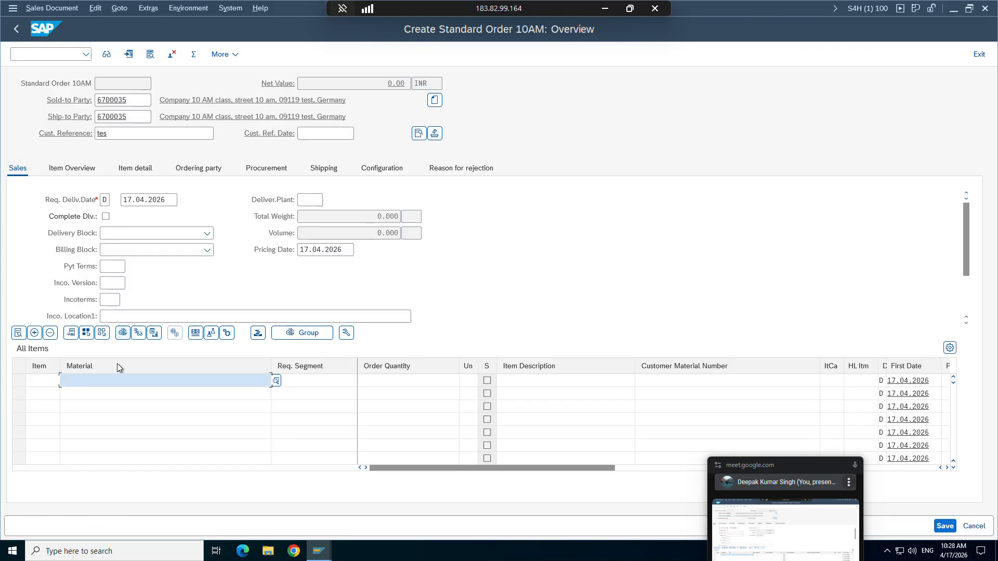
Add material TG12_96F with an order quantity of 1 as the first item of the order.
{"action": "left_click", "coordinate": [111, 382]}
{"action": "left_click", "coordinate": [99, 199]}
{"action": "key", "text": "Return"}
{"action": "type", "text": "1"}
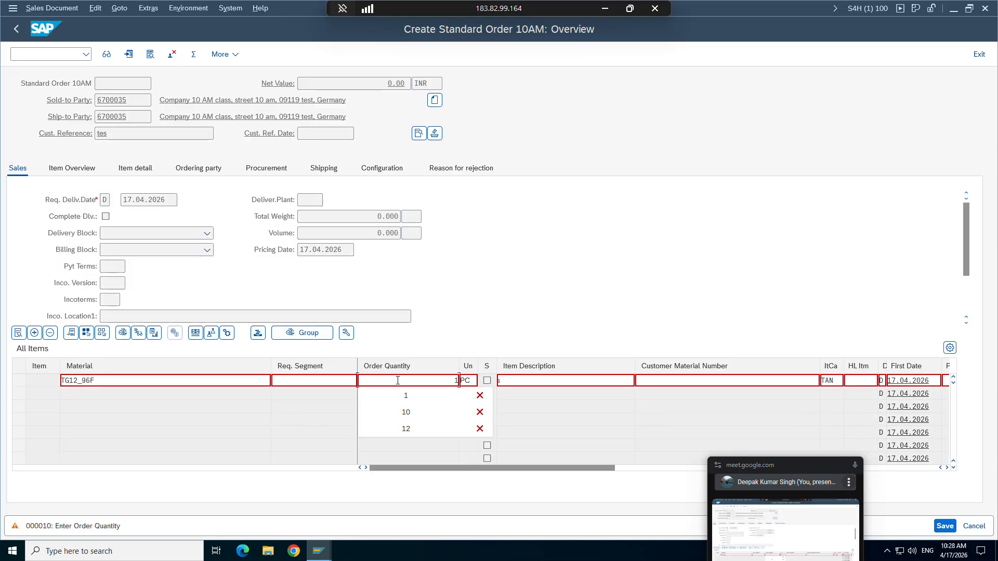
Open the item's conditions, examine the pricing analysis accesses for ZK30, ZK05 and ZPR0, and return to the item conditions.
{"action": "double_click", "coordinate": [86, 379]}
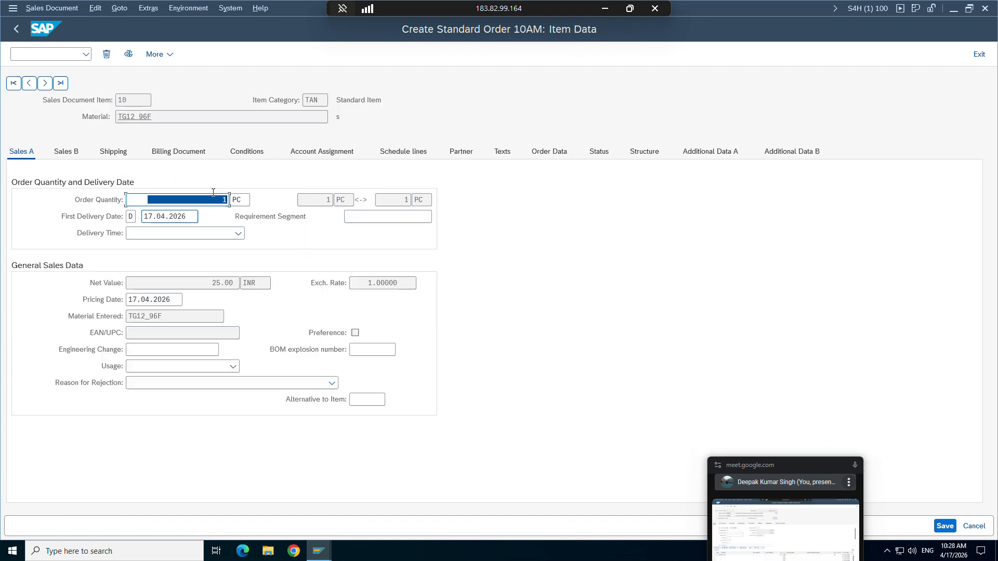
{"action": "left_click", "coordinate": [246, 154]}
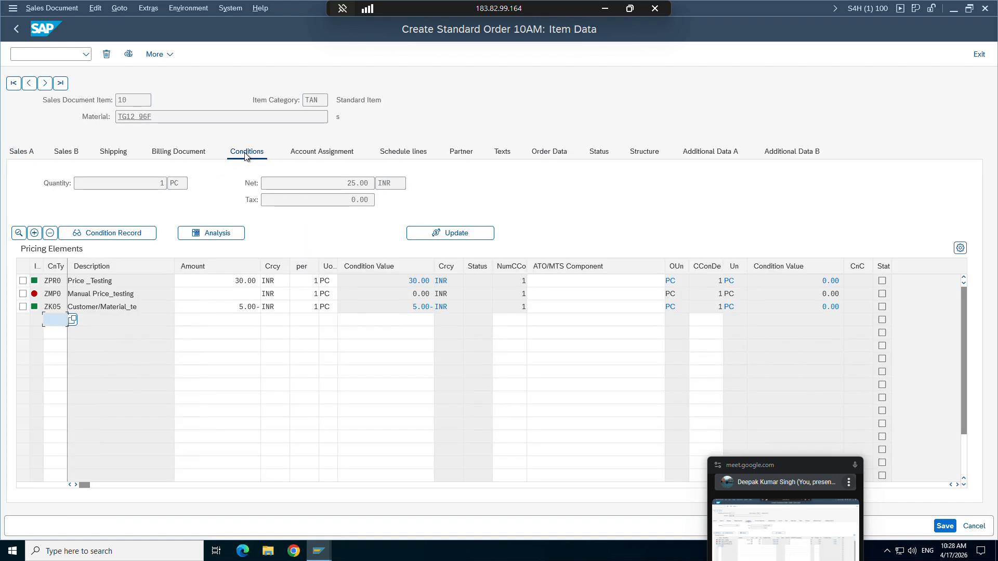
{"action": "left_click", "coordinate": [224, 235]}
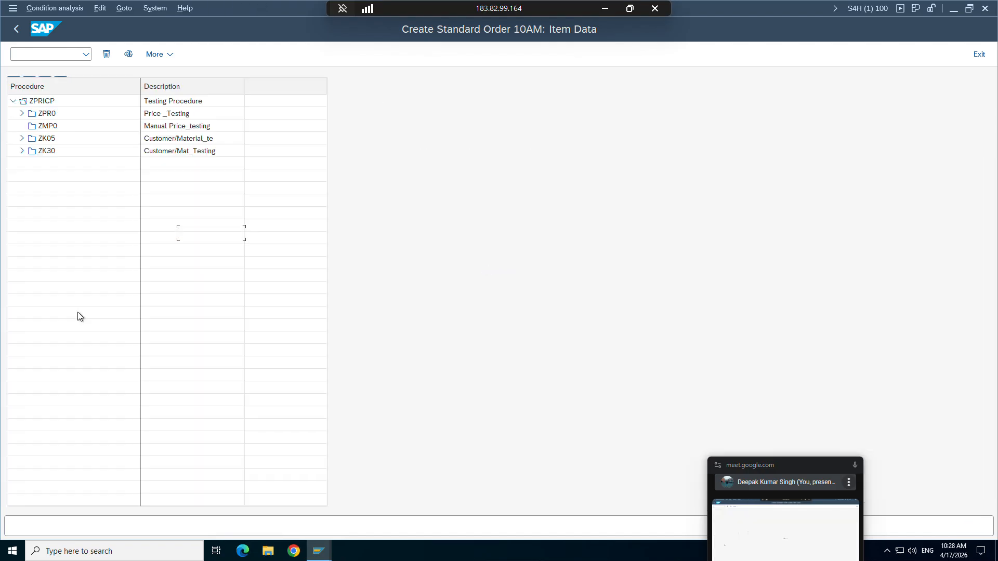
{"action": "left_click", "coordinate": [22, 151]}
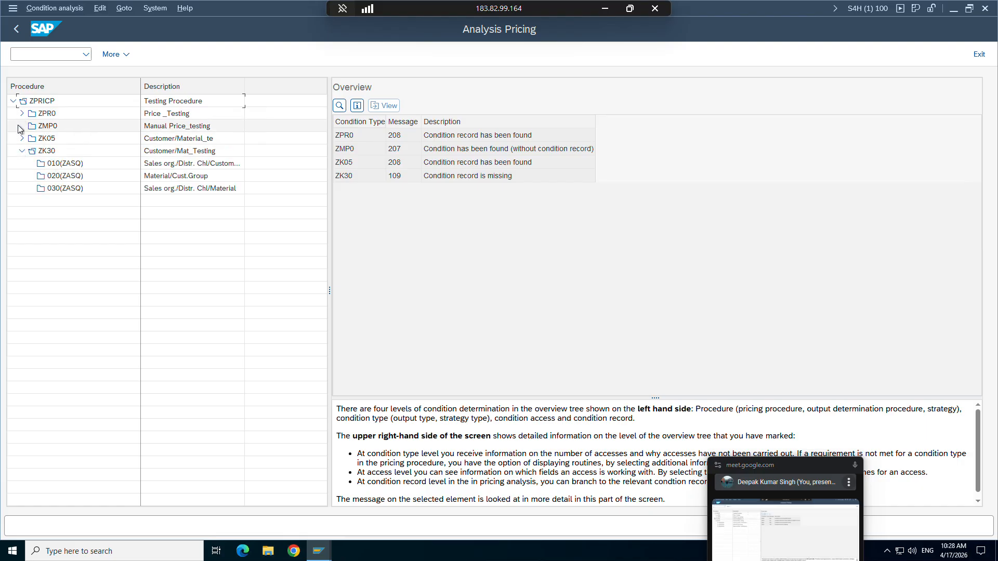
{"action": "left_click", "coordinate": [22, 138]}
{"action": "left_click", "coordinate": [22, 113]}
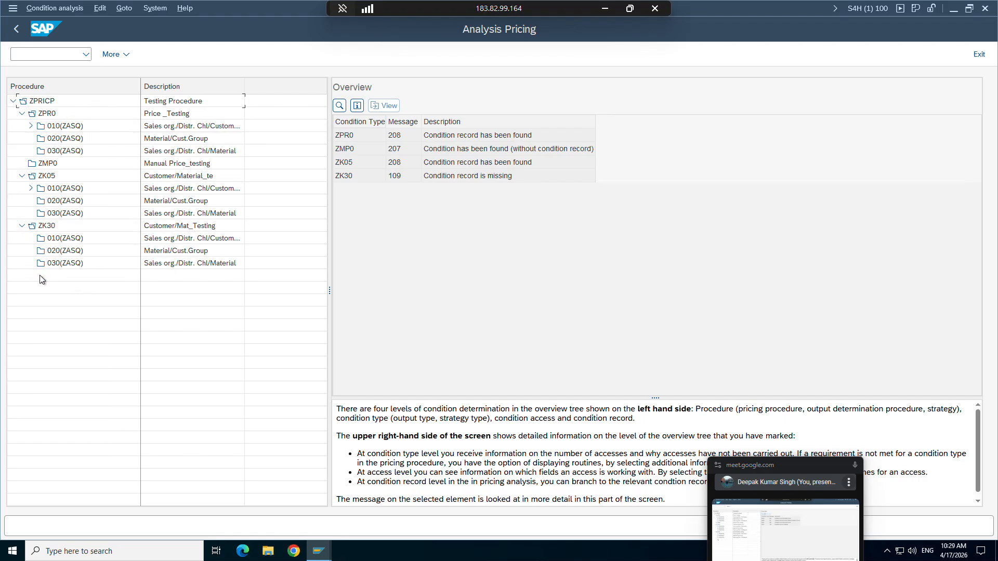
{"action": "left_click", "coordinate": [17, 29]}
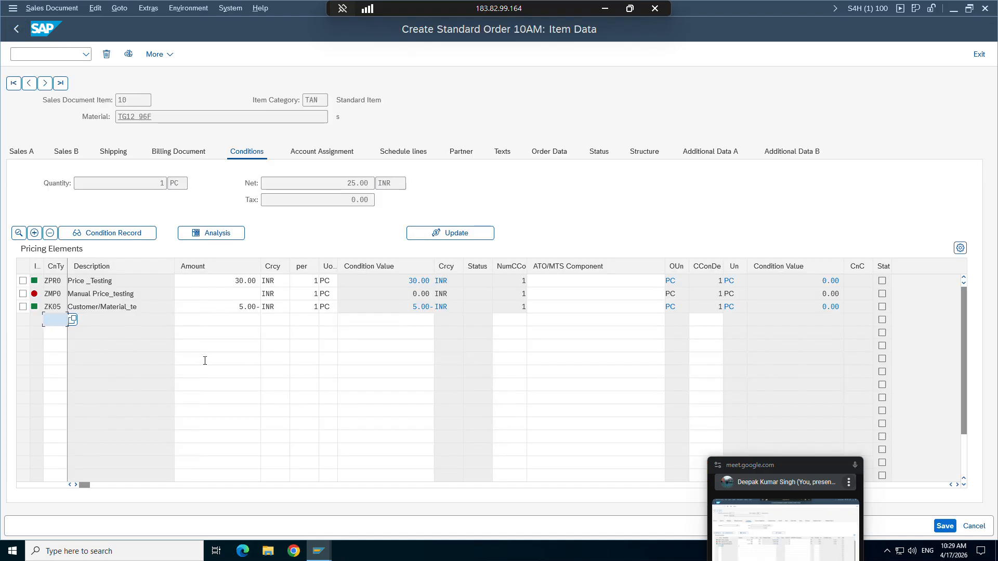
In the ZK05 details window, start transaction VK11 for condition type ZK30 with key combination Sales org./Distr. Chl/Customer/Material.
{"action": "mouse_move", "coordinate": [318, 551]}
{"action": "left_click", "coordinate": [410, 488]}
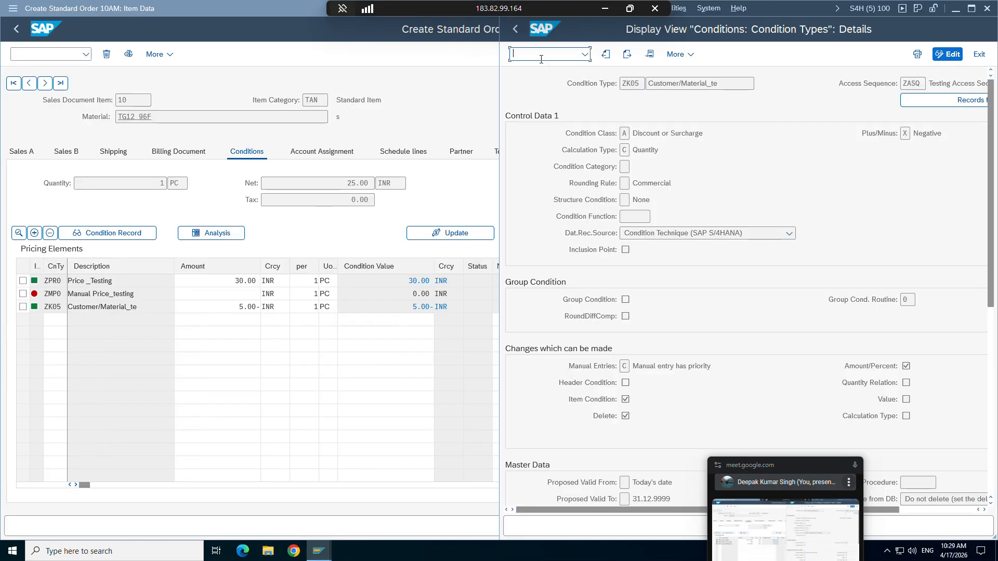
{"action": "type", "text": "/nvk11"}
{"action": "key", "text": "Return"}
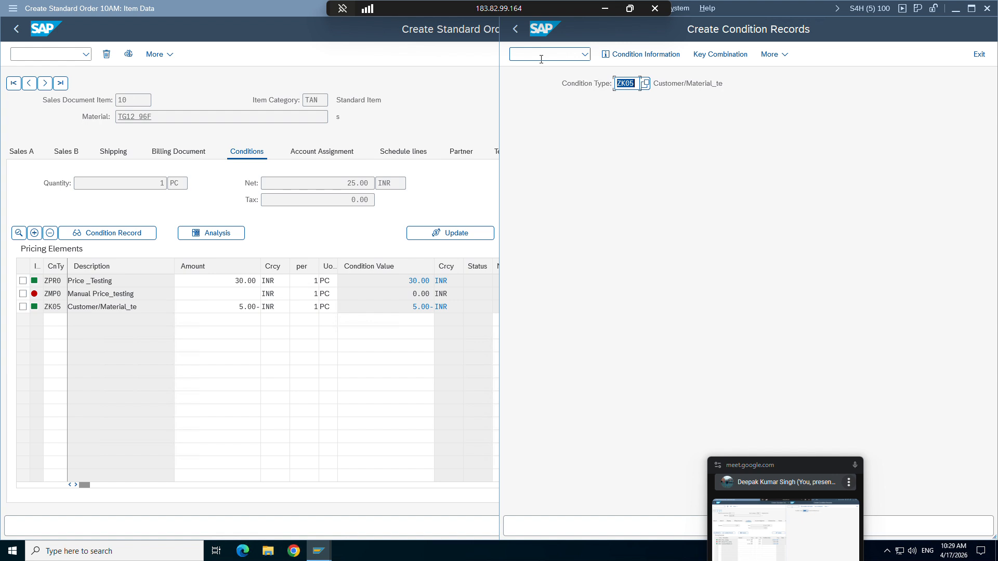
{"action": "type", "text": "zk30"}
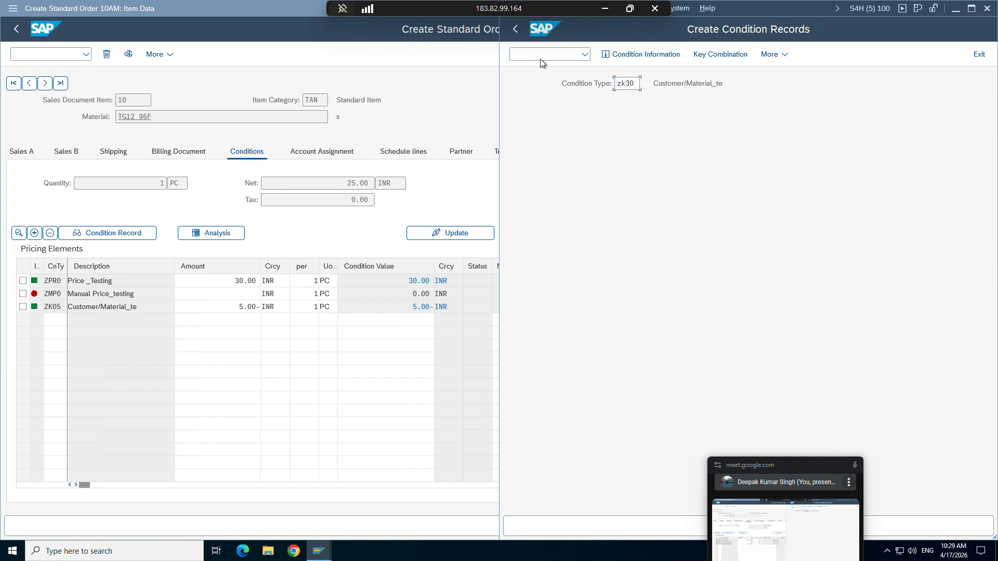
{"action": "key", "text": "Return"}
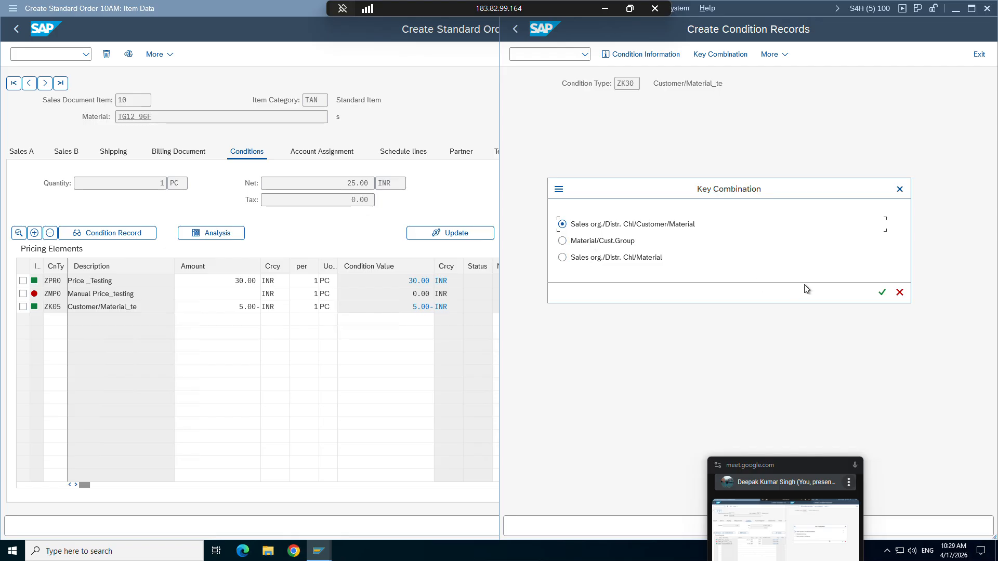
{"action": "left_click", "coordinate": [881, 294]}
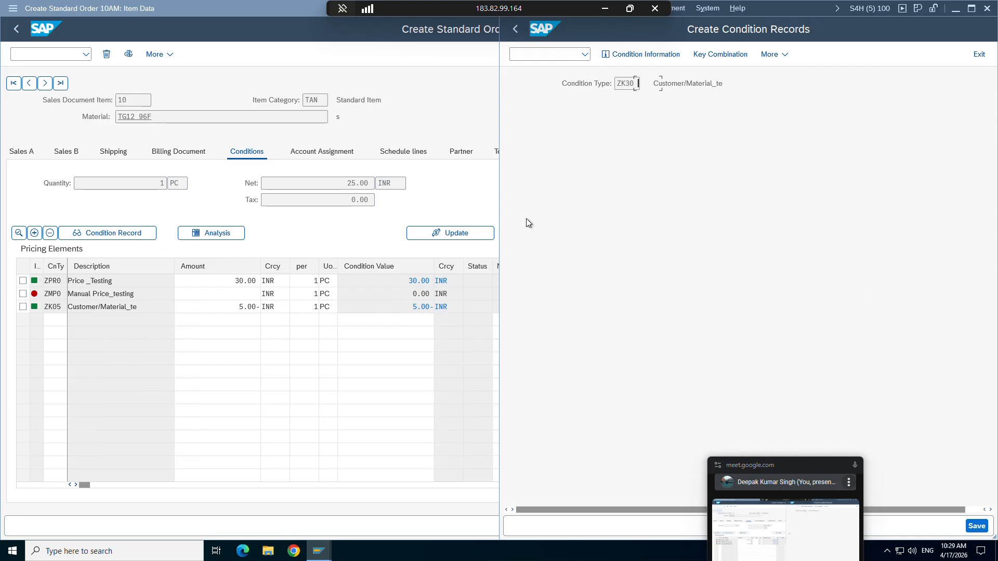
Enter a 10% discount for material TG12_96F in the ZK30 fast entry table, with the window maximized.
{"action": "left_click", "coordinate": [545, 196]}
{"action": "left_click", "coordinate": [545, 196]}
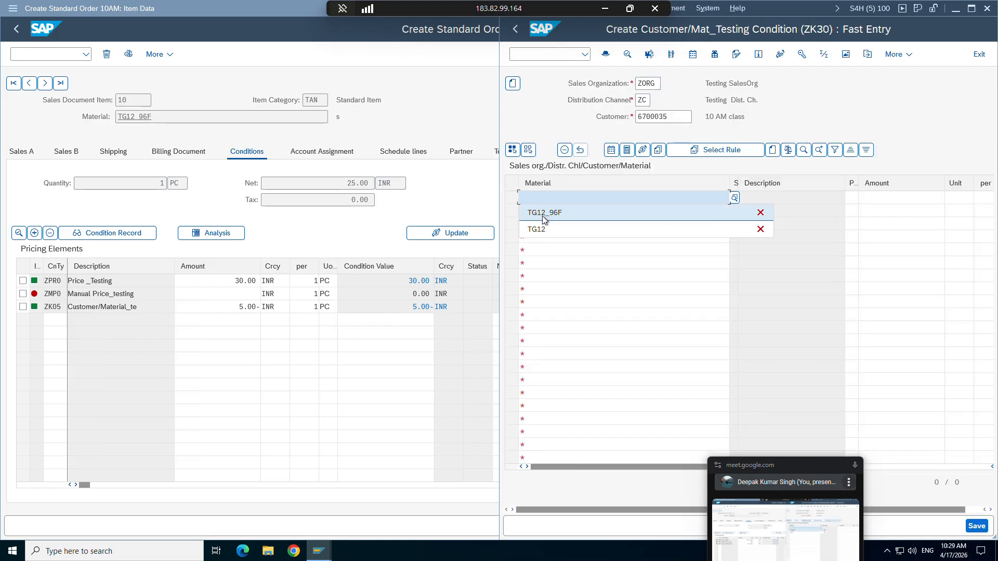
{"action": "left_click", "coordinate": [543, 215]}
{"action": "left_click", "coordinate": [971, 8]}
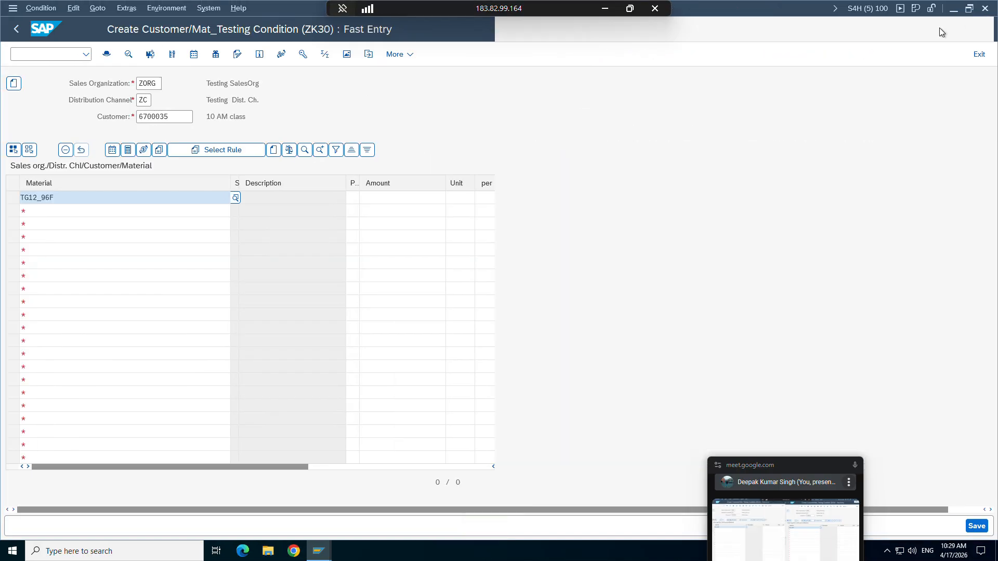
{"action": "left_click", "coordinate": [410, 196]}
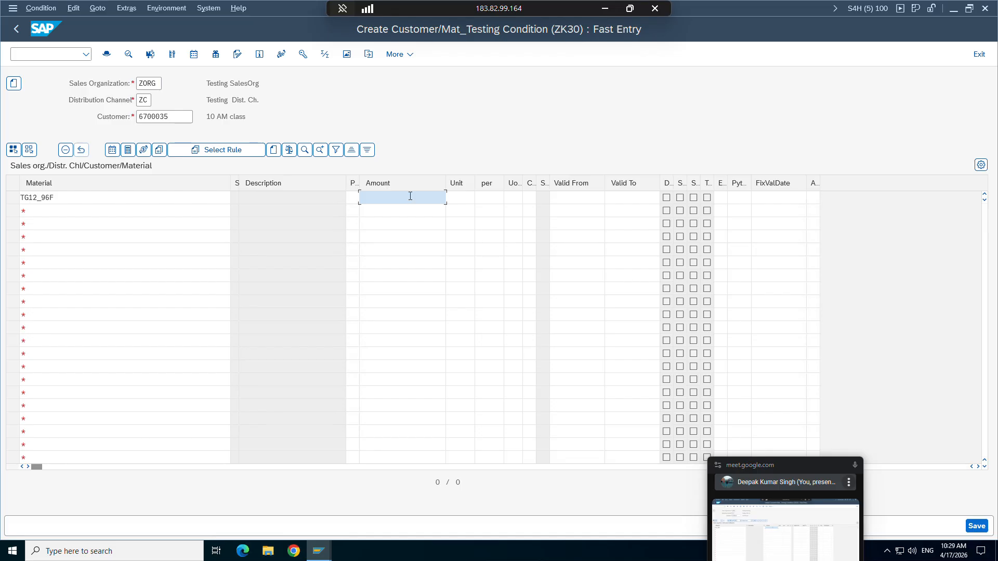
{"action": "type", "text": "10"}
{"action": "key", "text": "Return"}
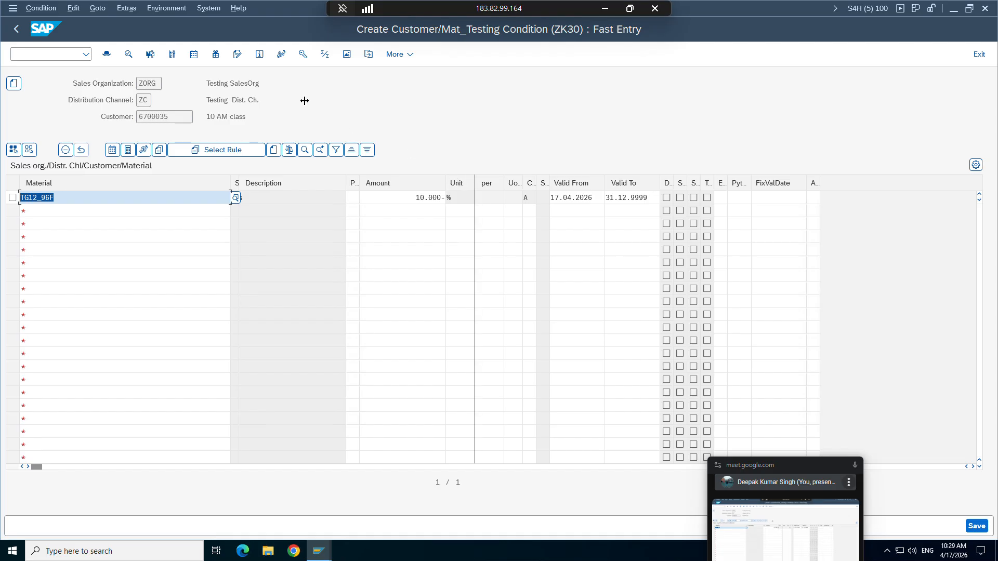
Open an additional SAP GUI window and start transaction VK13 to display condition records.
{"action": "left_click", "coordinate": [14, 11]}
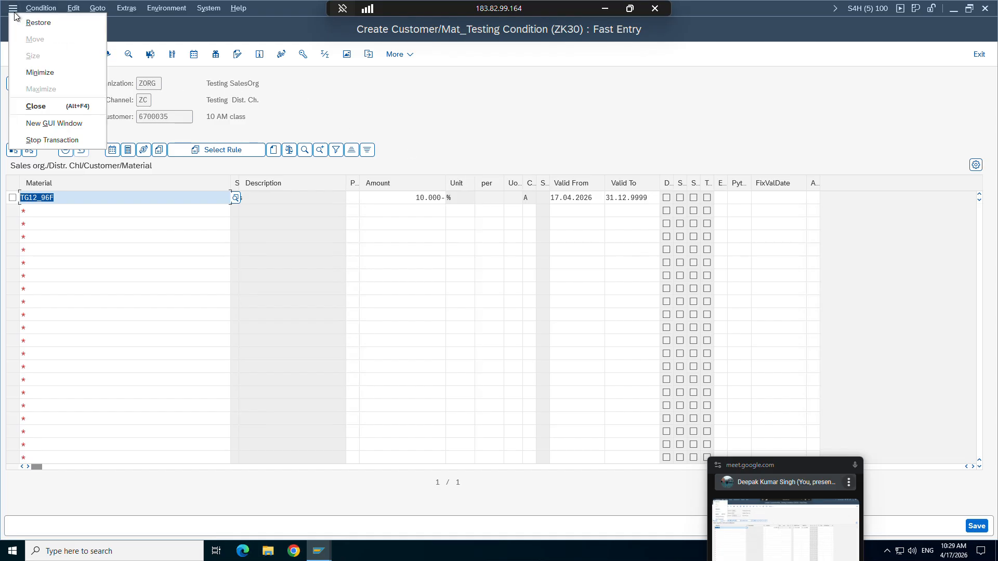
{"action": "left_click", "coordinate": [62, 124]}
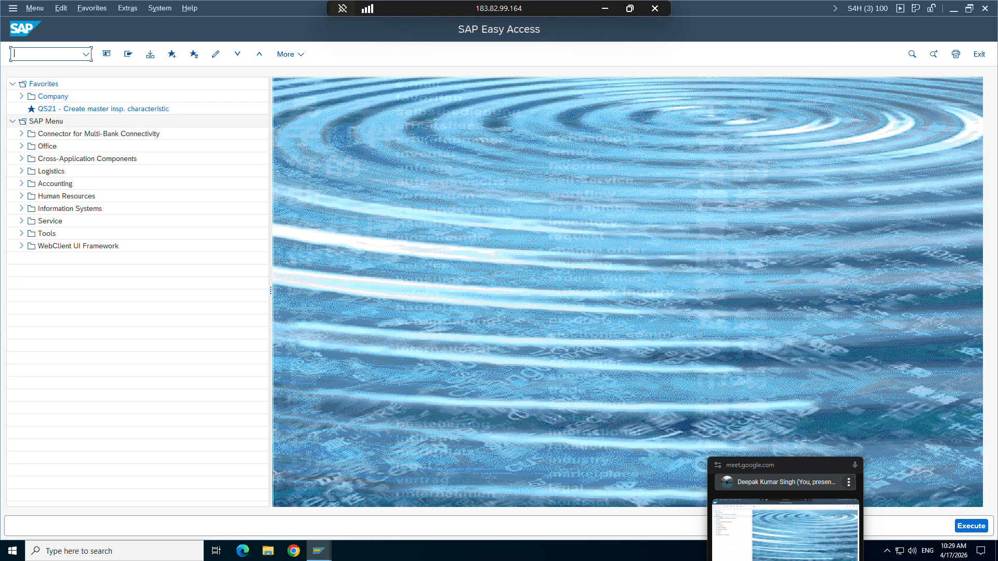
{"action": "type", "text": "vk"}
{"action": "type", "text": "13"}
{"action": "key", "text": "Return"}
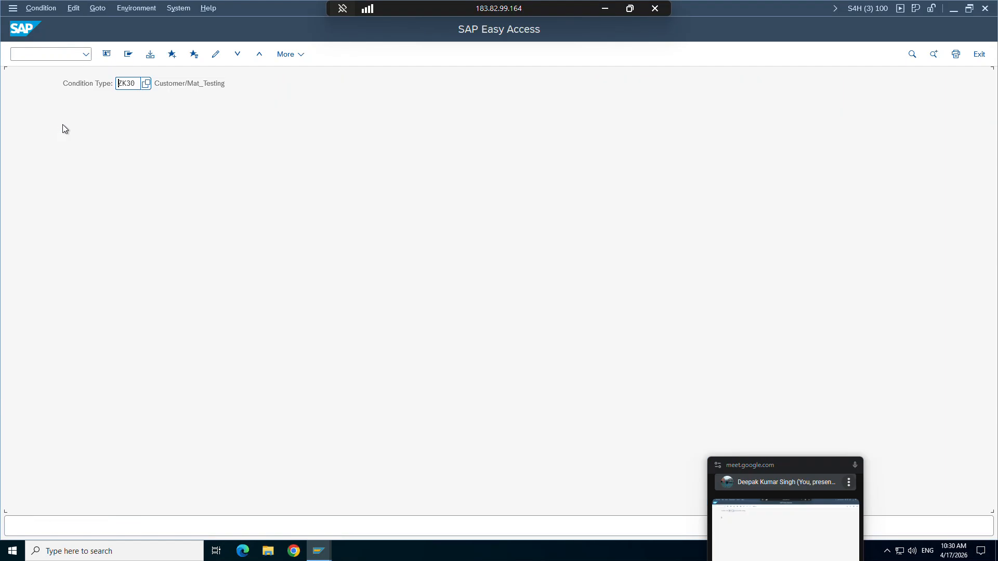
Display the ZK05 condition record for material TG12_96F and check its amount and currency unit.
{"action": "key", "text": "BackSpace"}
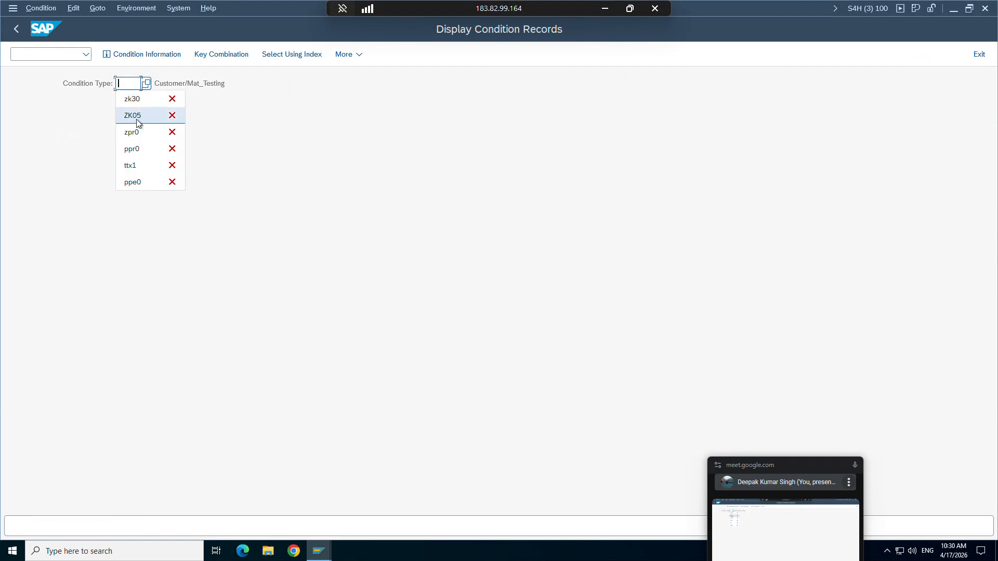
{"action": "left_click", "coordinate": [137, 115]}
{"action": "key", "text": "Return"}
{"action": "double_click", "coordinate": [136, 217]}
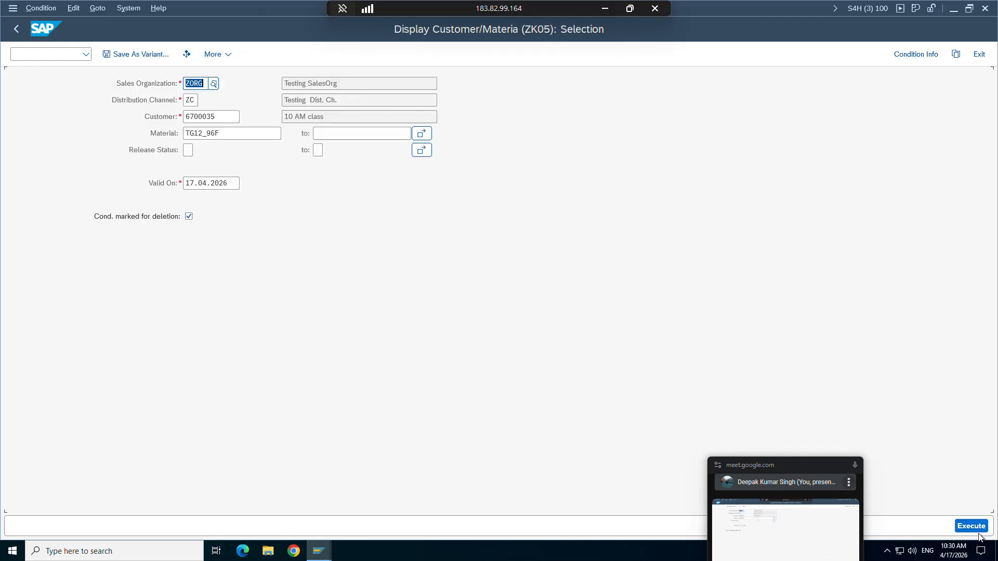
{"action": "key", "text": "F8"}
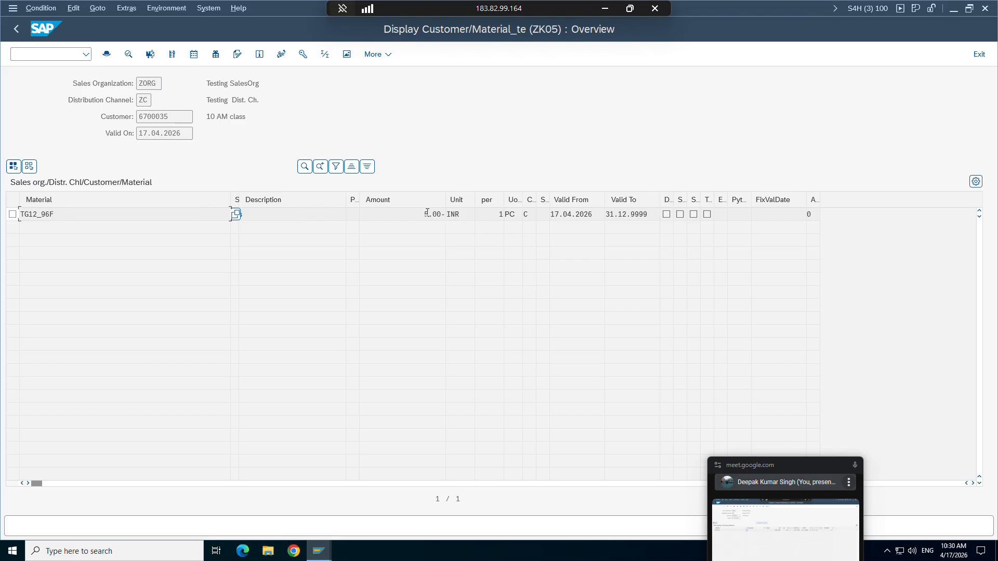
{"action": "left_click_drag", "start_coordinate": [425, 214], "coordinate": [448, 214]}
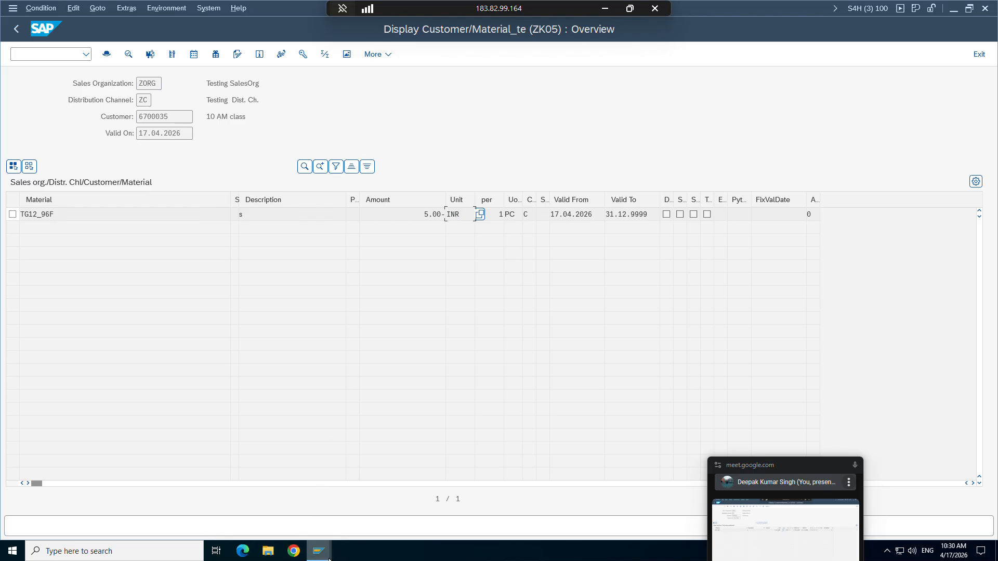
Switch to the ZK30 fast entry window and check the unit of the discount for material TG12_96F.
{"action": "left_click", "coordinate": [319, 550]}
{"action": "left_click", "coordinate": [362, 502]}
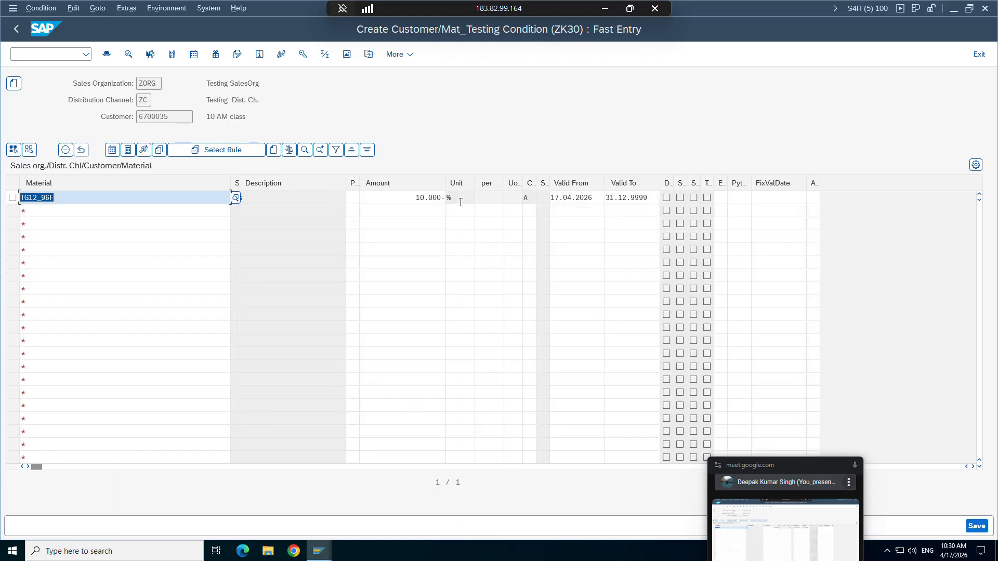
{"action": "left_click_drag", "start_coordinate": [460, 202], "coordinate": [445, 197]}
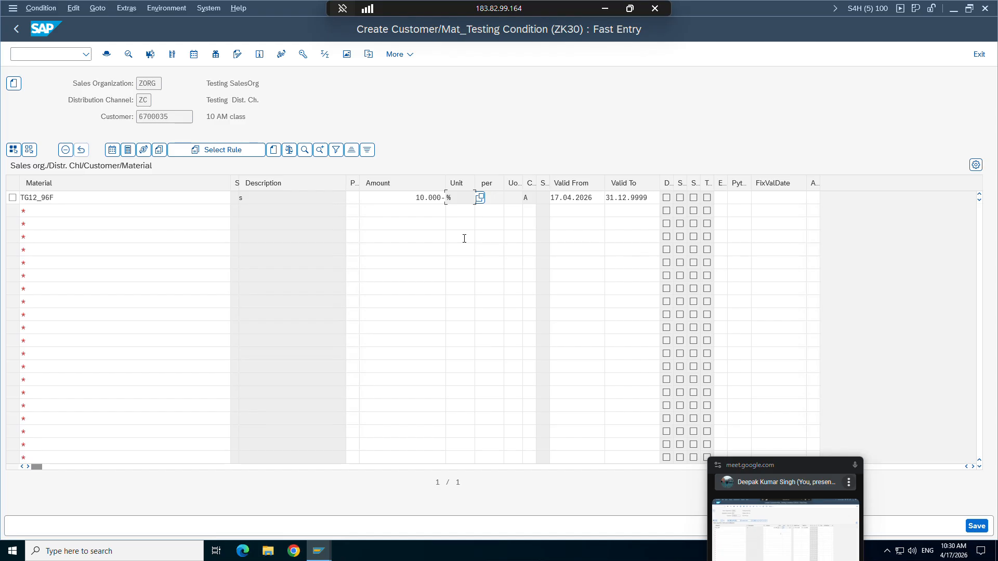
From the ZK05 condition record display, open an additional SAP GUI window and start transaction V/06.
{"action": "mouse_move", "coordinate": [319, 551]}
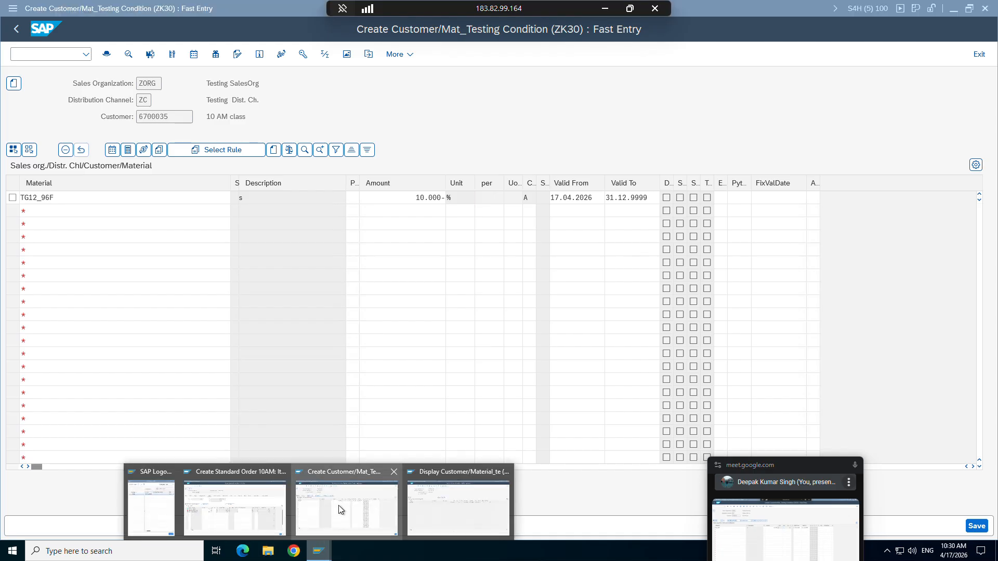
{"action": "left_click", "coordinate": [452, 499]}
{"action": "left_click", "coordinate": [13, 11]}
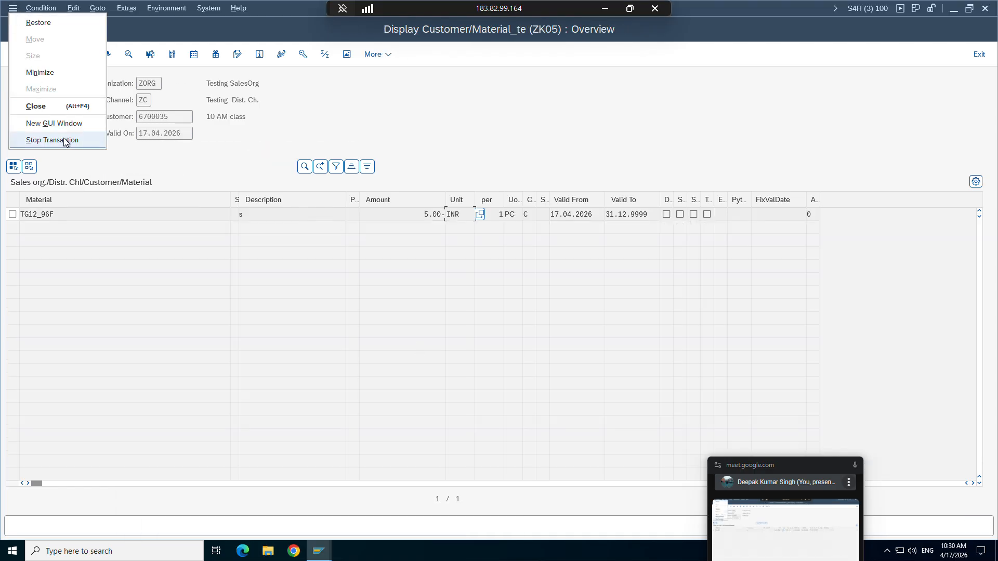
{"action": "left_click", "coordinate": [55, 127]}
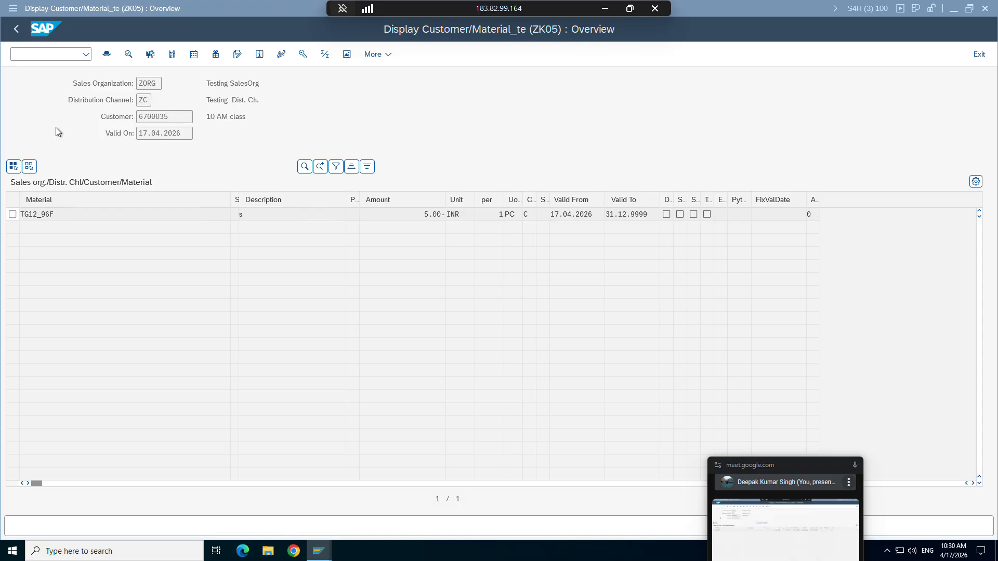
{"action": "type", "text": "v/06"}
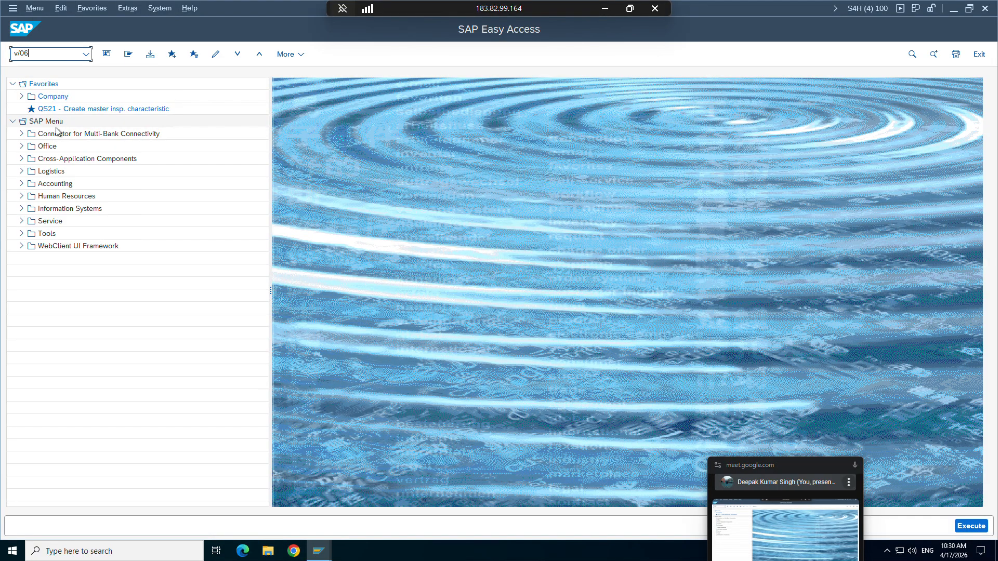
{"action": "key", "text": "Return"}
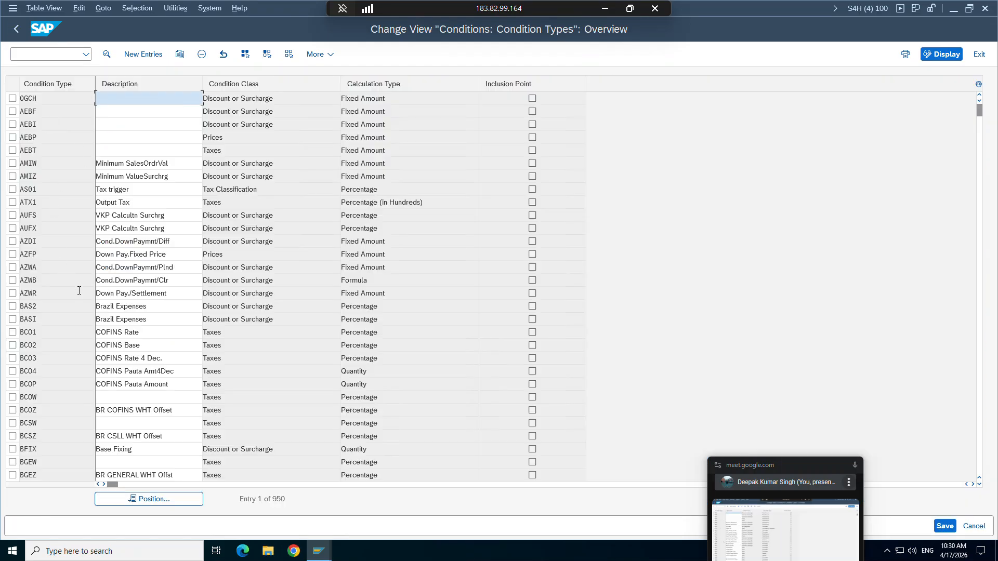
Open the details of condition type ZK05 and compare its calculation type with the ZK05 condition record.
{"action": "left_click", "coordinate": [155, 500]}
{"action": "left_click", "coordinate": [167, 207]}
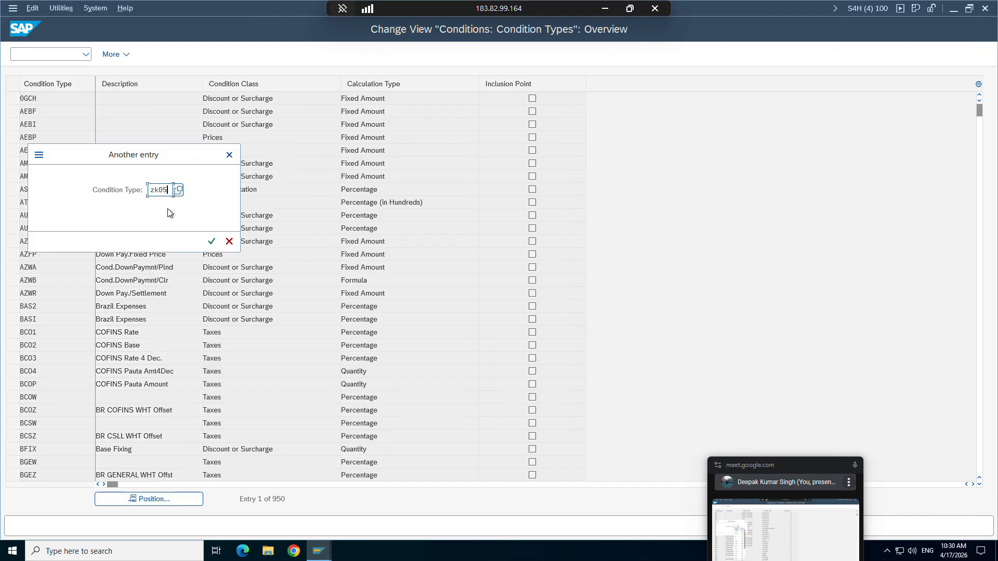
{"action": "key", "text": "Return"}
{"action": "double_click", "coordinate": [34, 98]}
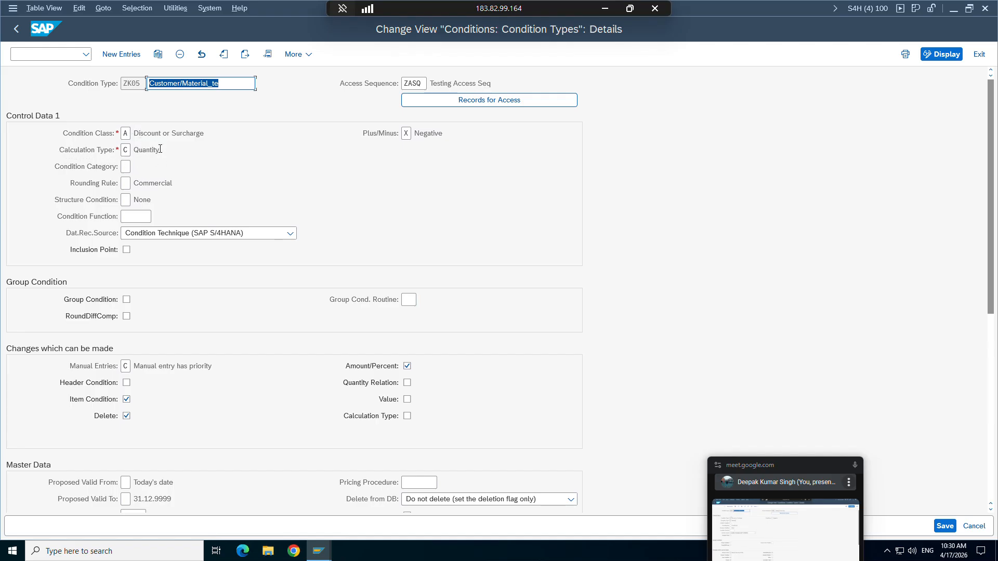
{"action": "left_click", "coordinate": [318, 551]}
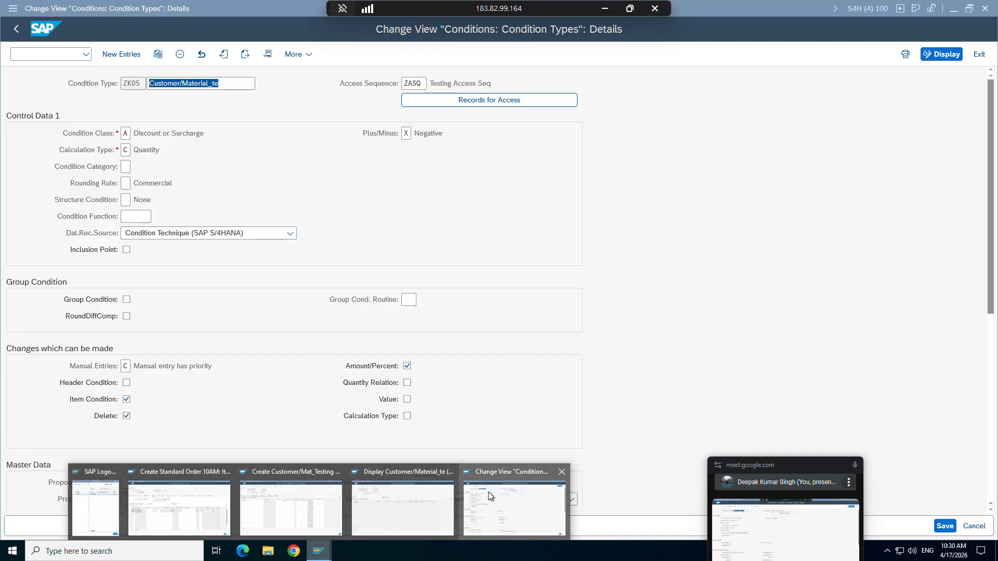
{"action": "left_click", "coordinate": [405, 500]}
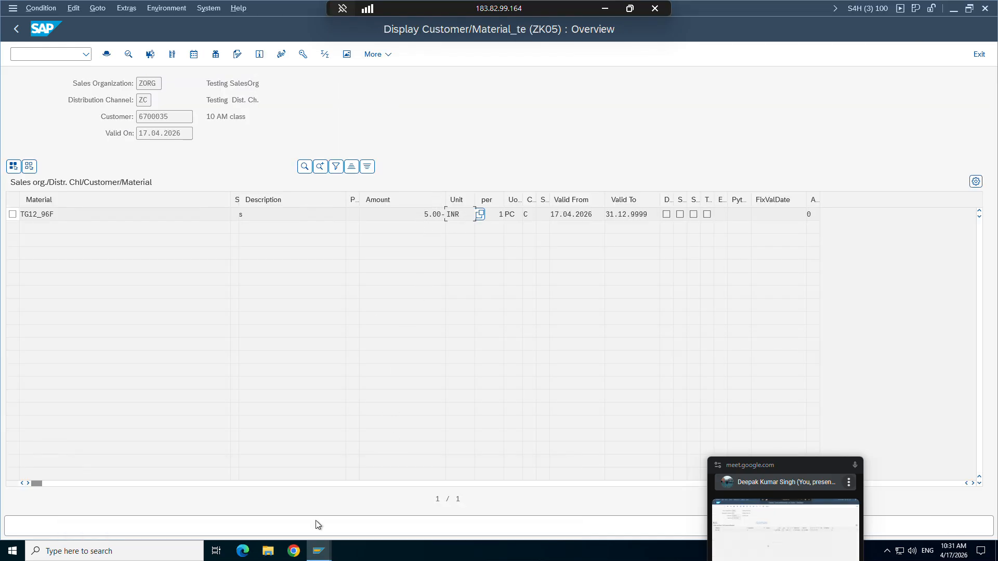
{"action": "mouse_move", "coordinate": [328, 555]}
{"action": "left_click", "coordinate": [512, 502]}
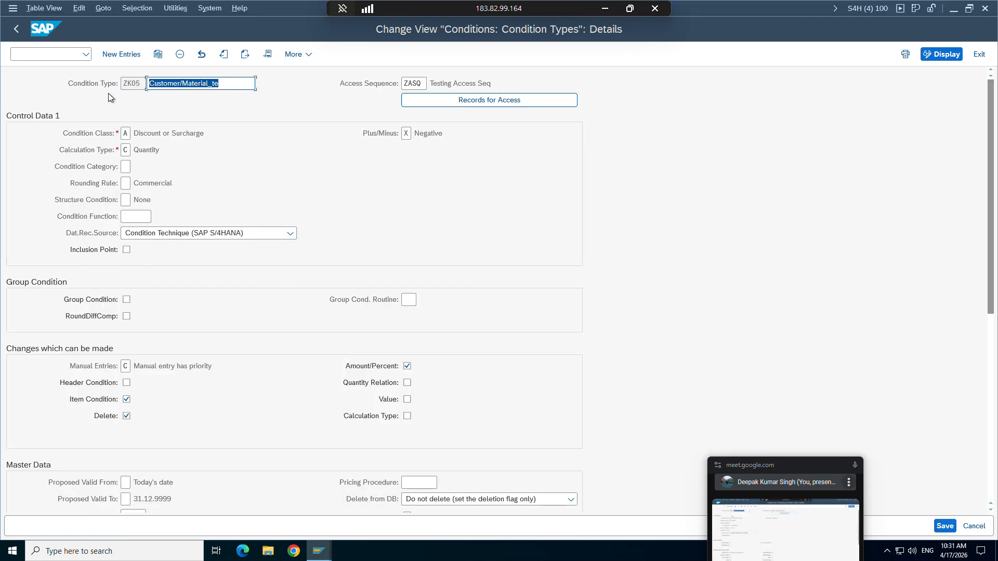
Go on to the details of condition type ZK30 and compare its calculation type with the ZK30 and ZK05 condition records.
{"action": "left_click", "coordinate": [245, 54]}
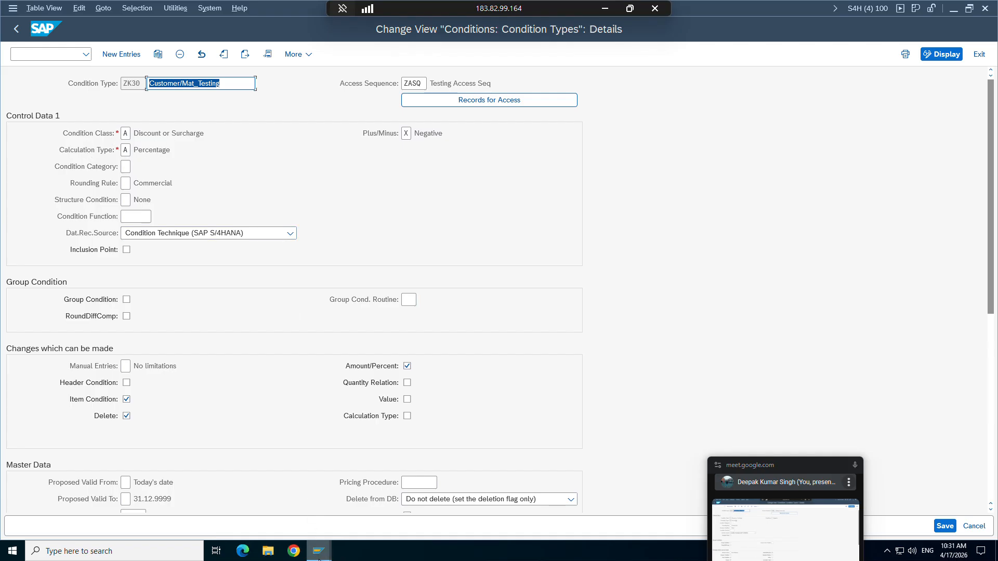
{"action": "mouse_move", "coordinate": [323, 551]}
{"action": "left_click", "coordinate": [416, 508]}
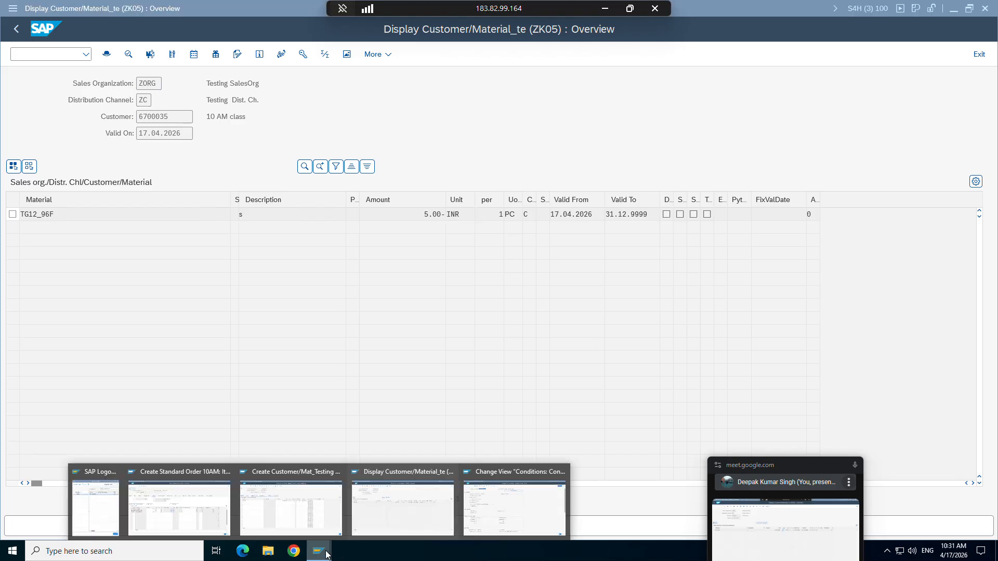
{"action": "left_click", "coordinate": [510, 515]}
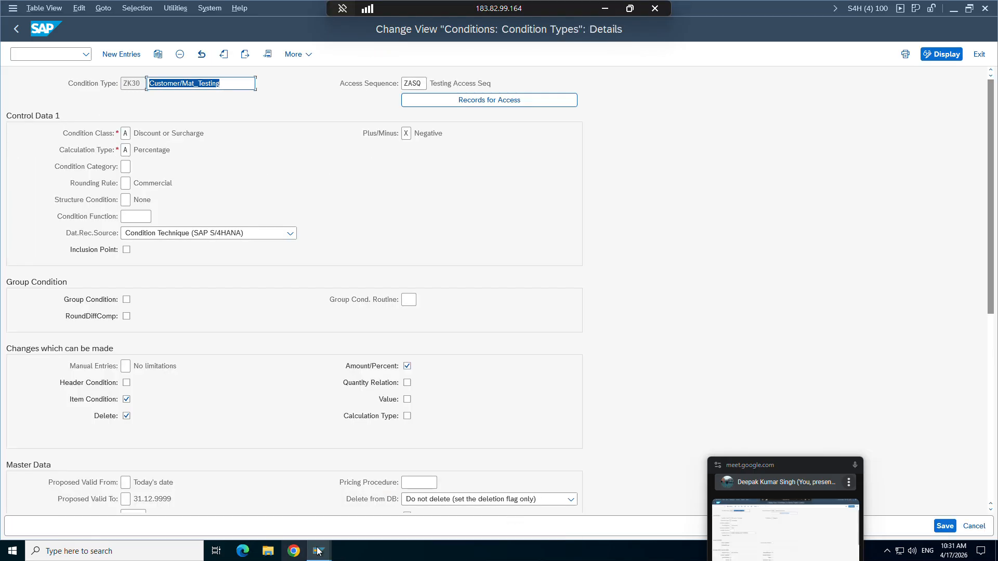
{"action": "left_click", "coordinate": [330, 507]}
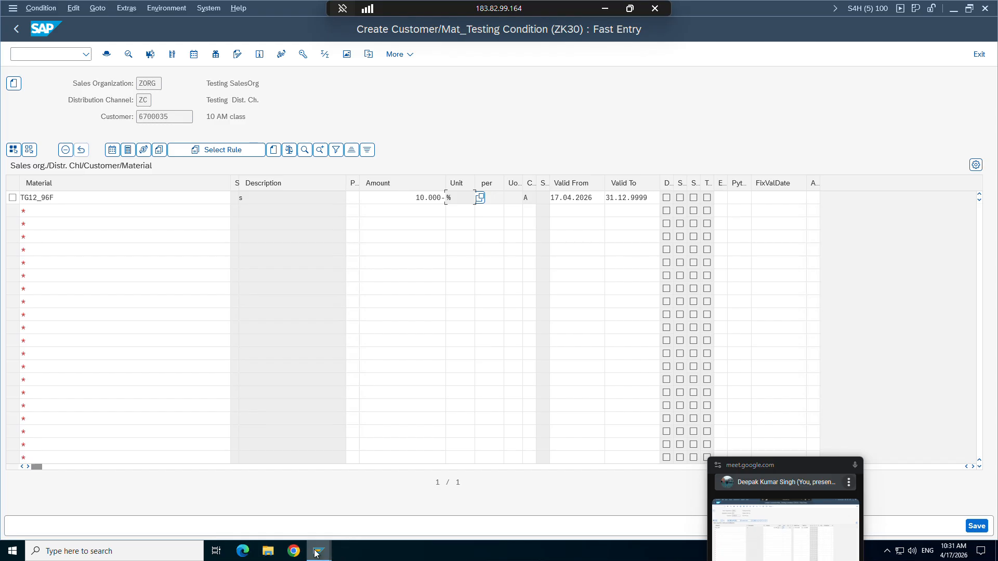
{"action": "left_click", "coordinate": [403, 507]}
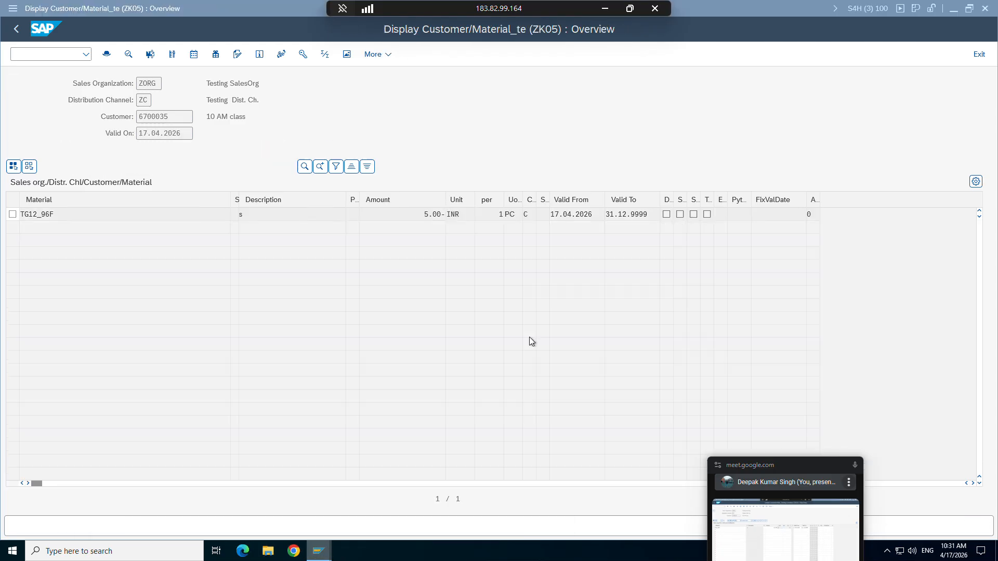
Lay the restored ZK05 display window over the lower part of the ZK30 fast entry to compare both records, and close it when finished.
{"action": "double_click", "coordinate": [747, 8]}
{"action": "left_click_drag", "start_coordinate": [750, 19], "coordinate": [267, 241]}
{"action": "left_click_drag", "start_coordinate": [512, 361], "coordinate": [978, 370]}
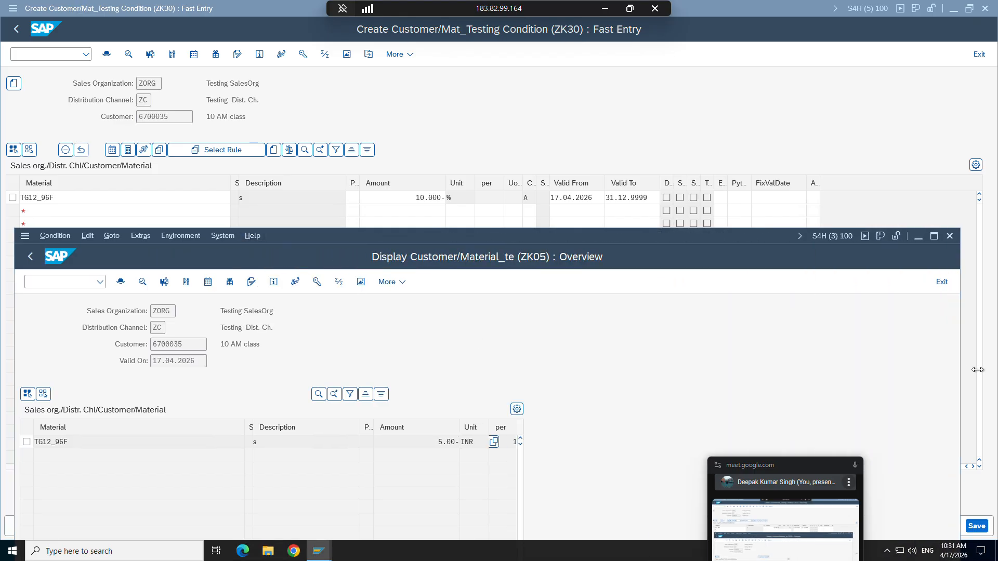
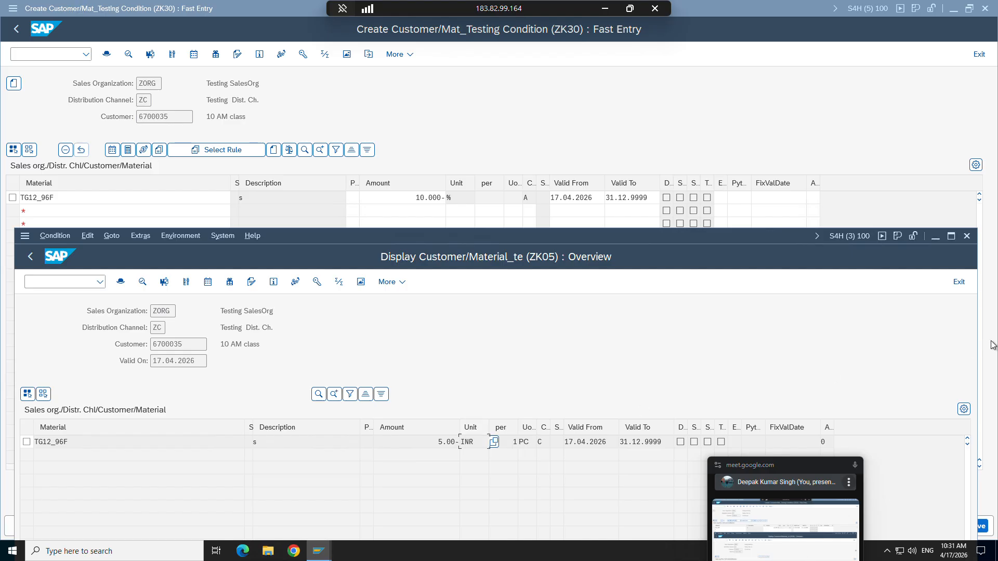
{"action": "left_click", "coordinate": [967, 237]}
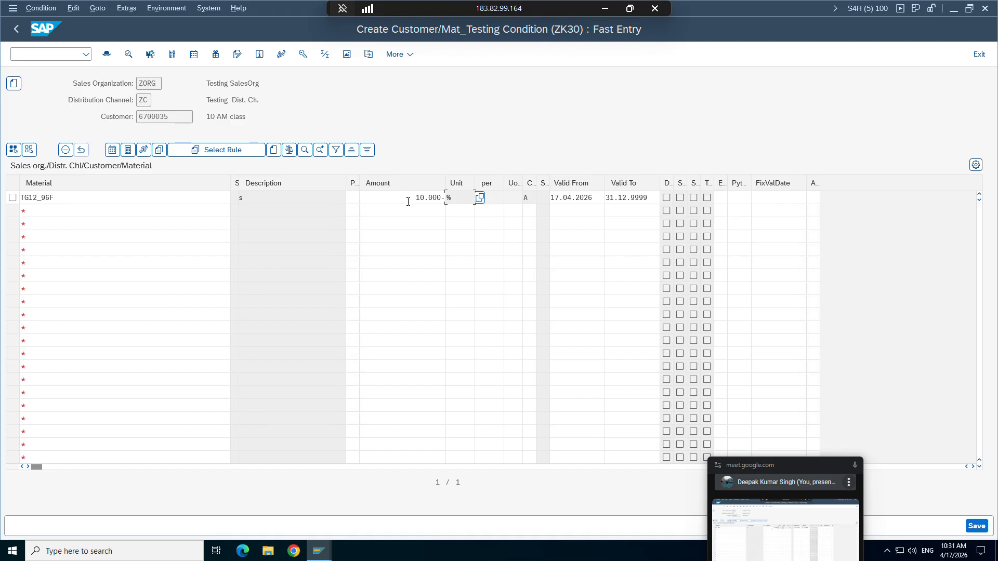
Save the 10% ZK30 condition record for material TG12_96F and return to the ZK30 condition type details.
{"action": "left_click", "coordinate": [441, 203]}
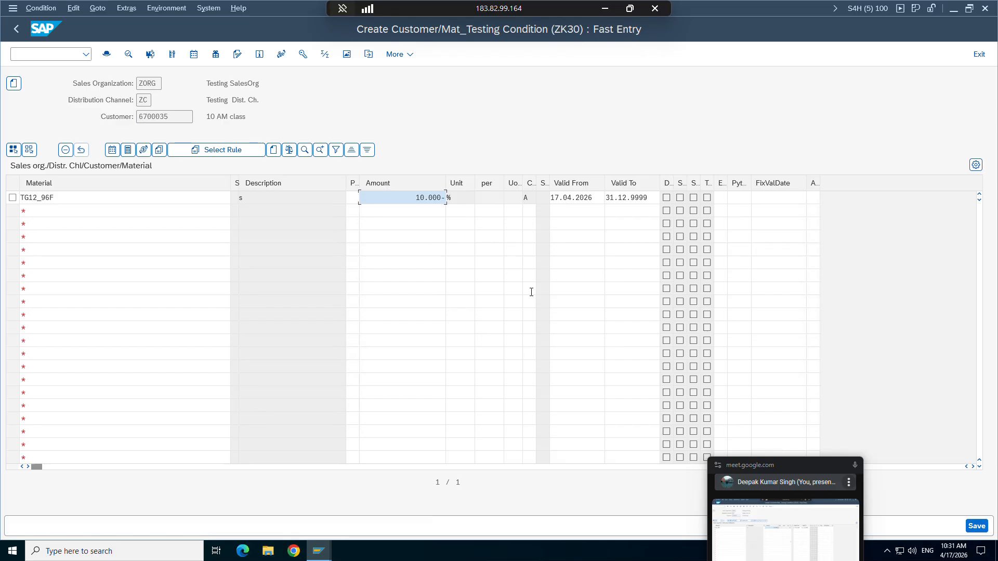
{"action": "left_click", "coordinate": [973, 526]}
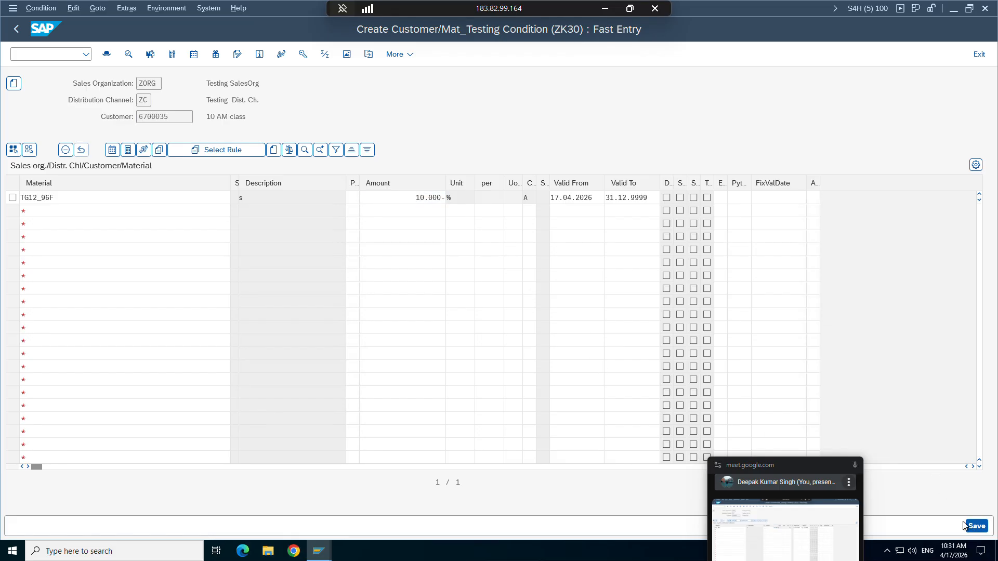
{"action": "mouse_move", "coordinate": [314, 558]}
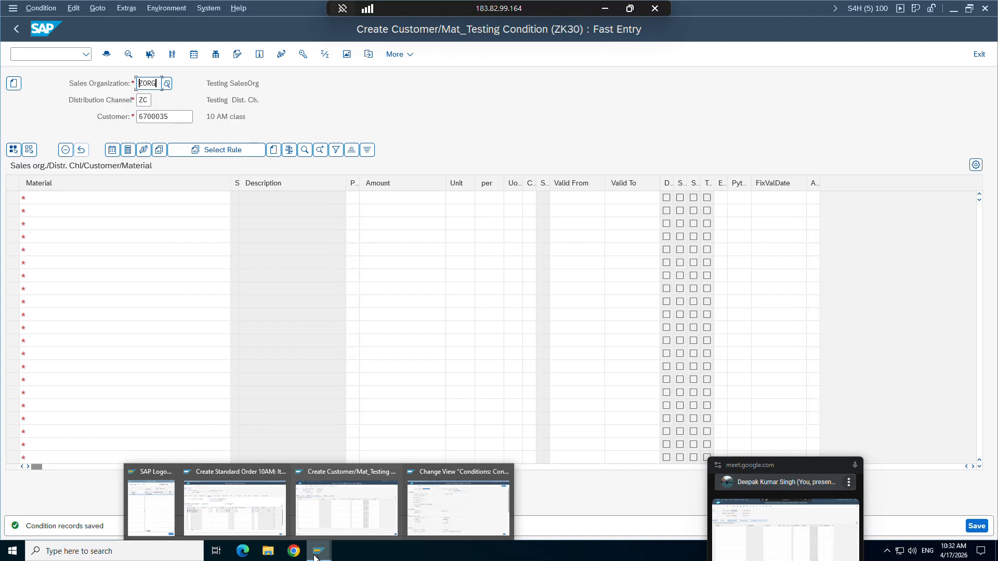
{"action": "left_click", "coordinate": [441, 496]}
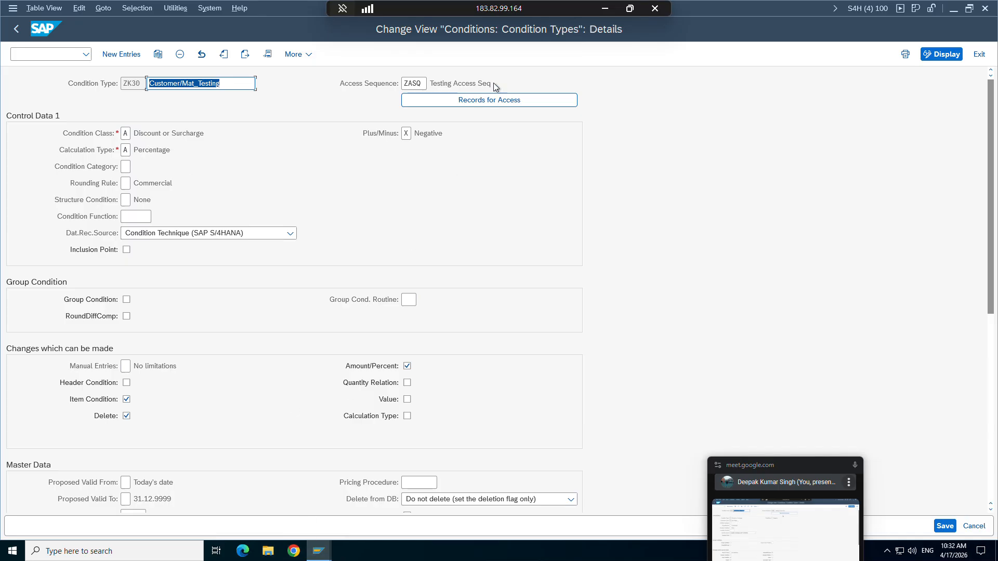
Switch to the Excel workbook Details1.xlsx and note Amount beside the ZK05 discount and % basis beside the ZK30 discount.
{"action": "left_click", "coordinate": [605, 8]}
{"action": "left_click", "coordinate": [747, 187]}
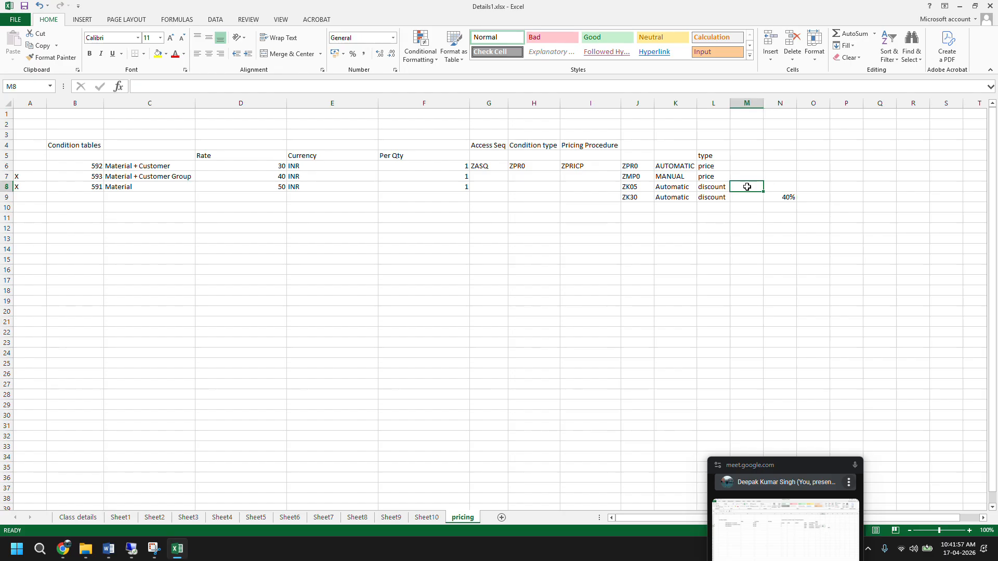
{"action": "type", "text": "Amout"}
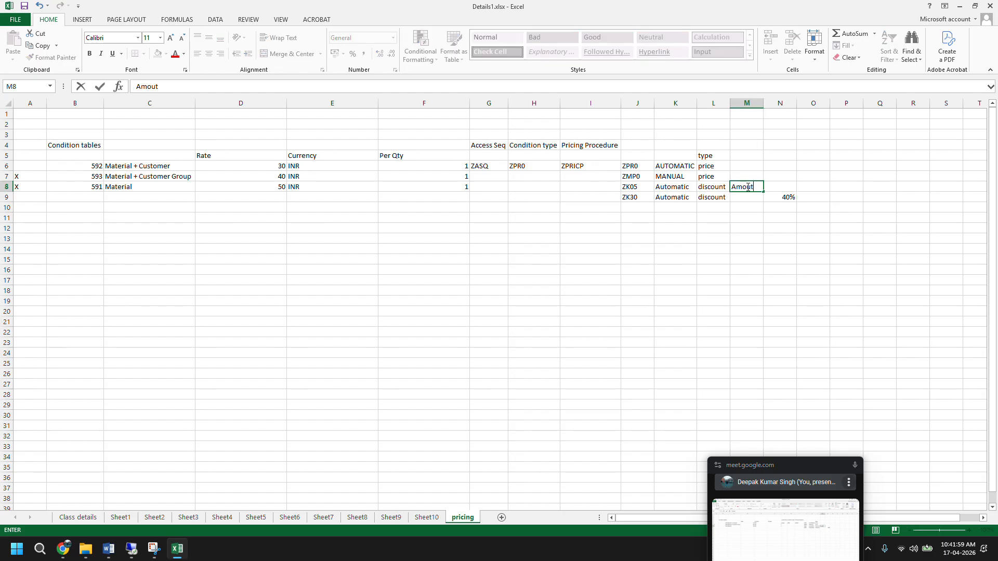
{"action": "key", "text": "BackSpace"}
{"action": "type", "text": "nt"}
{"action": "key", "text": "Return"}
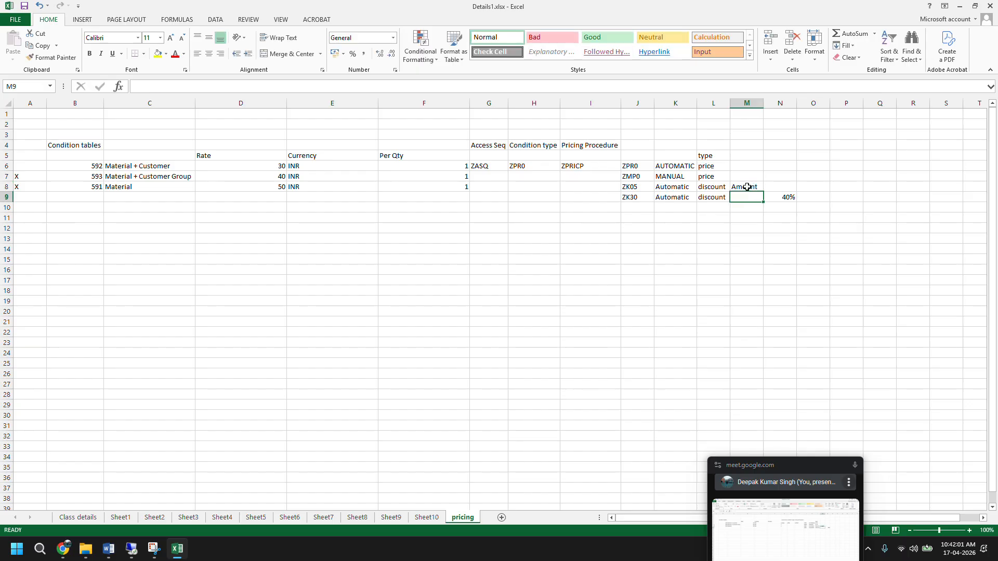
{"action": "type", "text": "% ab"}
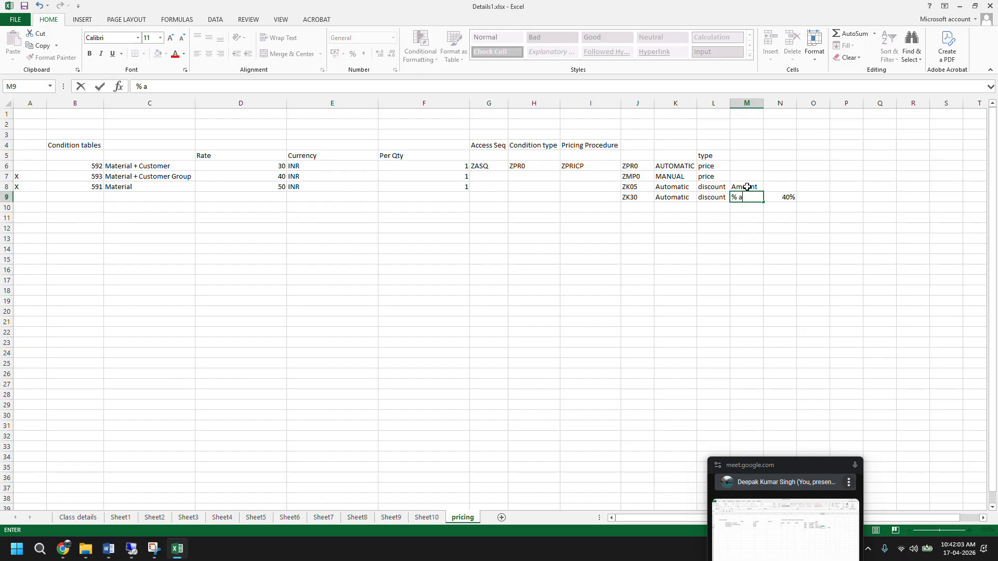
{"action": "key", "text": "BackSpace"}
{"action": "key", "text": "BackSpace"}
{"action": "type", "text": "basis"}
{"action": "key", "text": "Return"}
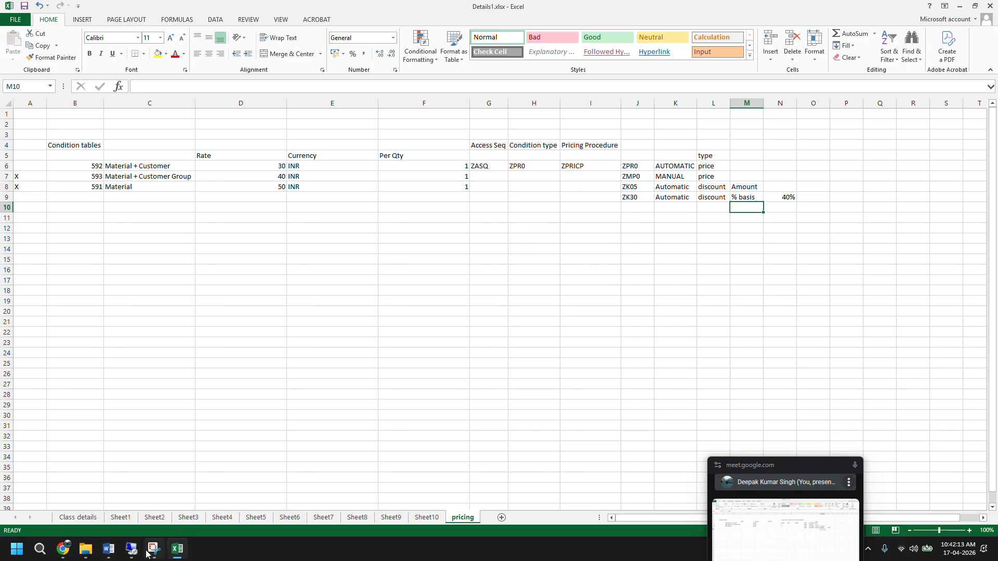
Clear the 40% entry in cell N9 of the pricing sheet and switch back to the SAP remote desktop session.
{"action": "mouse_move", "coordinate": [133, 551]}
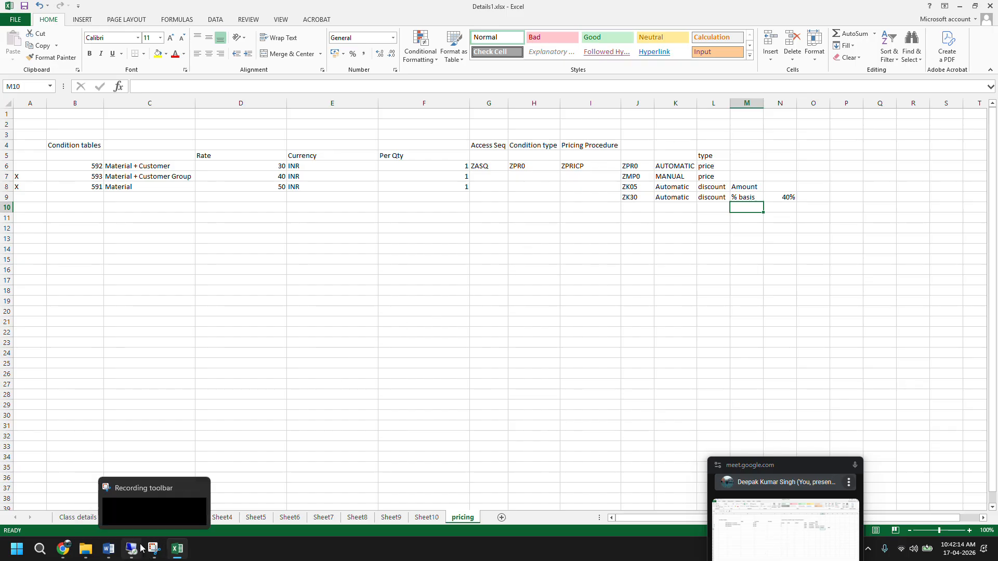
{"action": "left_click", "coordinate": [134, 547]}
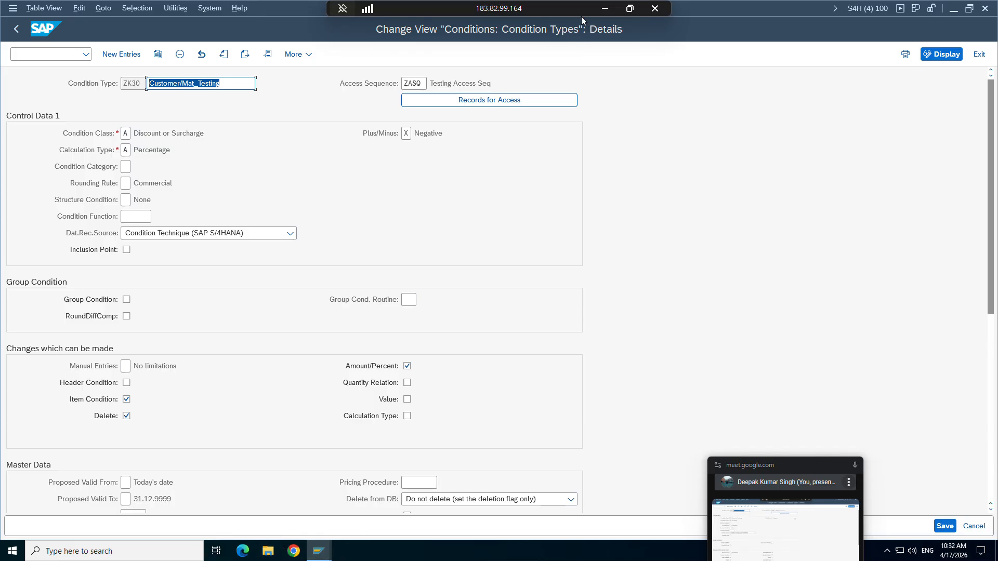
{"action": "left_click", "coordinate": [605, 8]}
{"action": "left_click", "coordinate": [791, 198]}
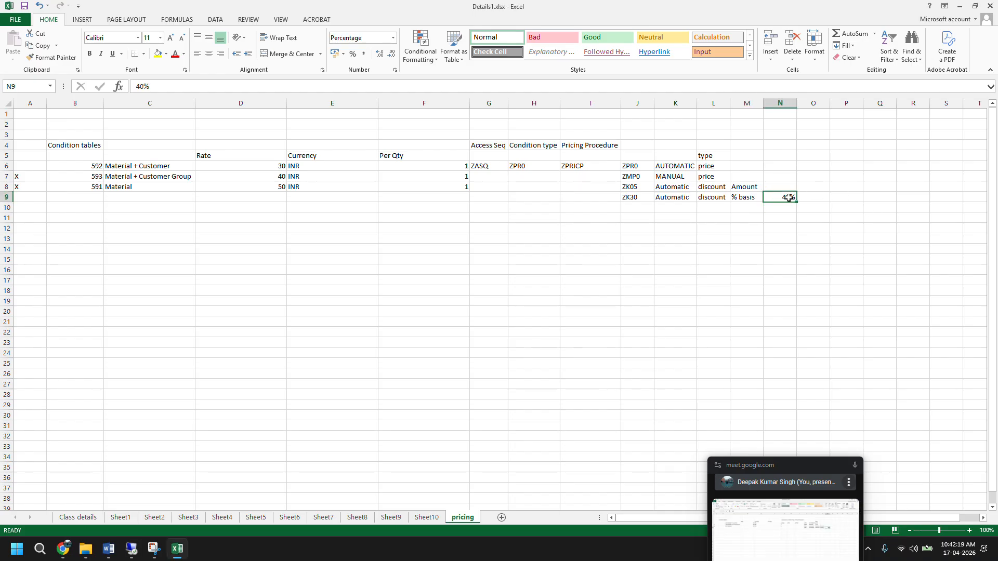
{"action": "key", "text": "Delete"}
{"action": "left_click", "coordinate": [668, 267]}
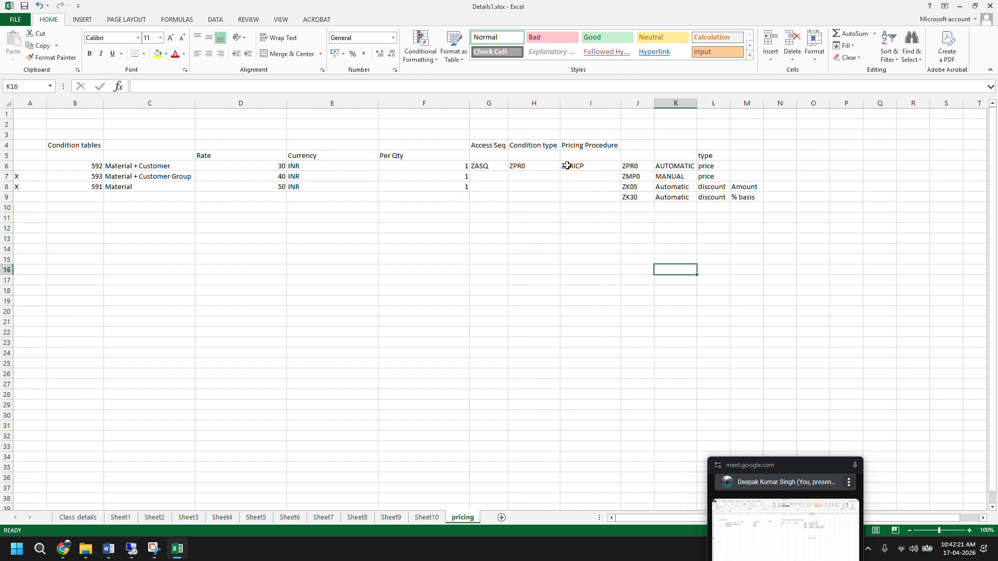
{"action": "left_click", "coordinate": [580, 167]}
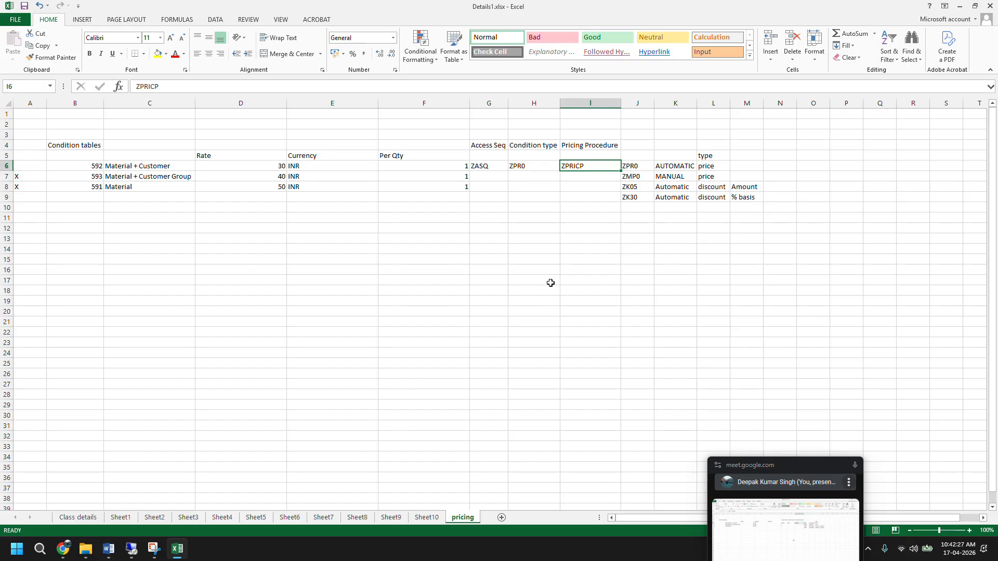
{"action": "left_click", "coordinate": [131, 549]}
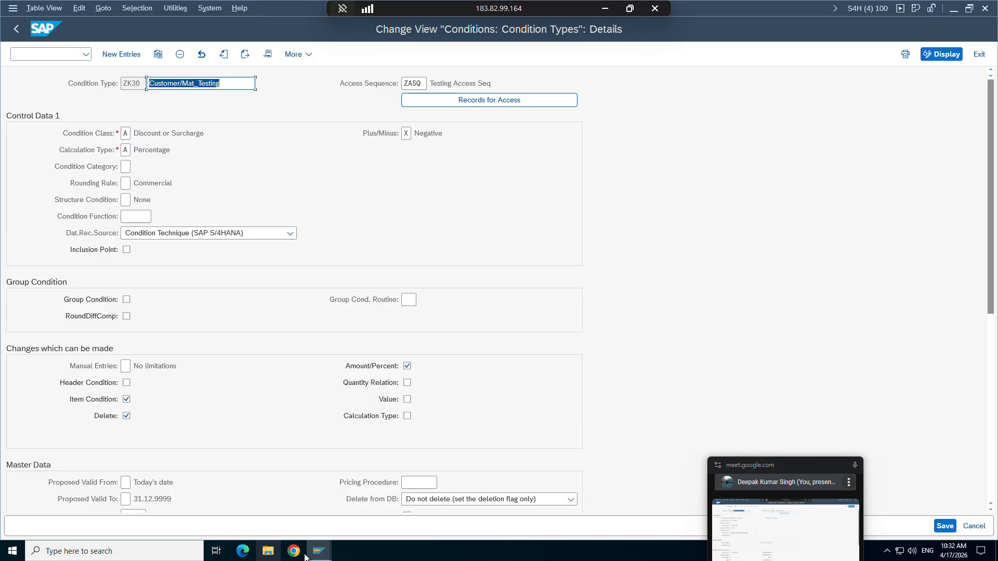
Close the standard order and Customer/Mat_Testing condition record windows, and bring the ZK30 condition type details to the front.
{"action": "left_click", "coordinate": [318, 551]}
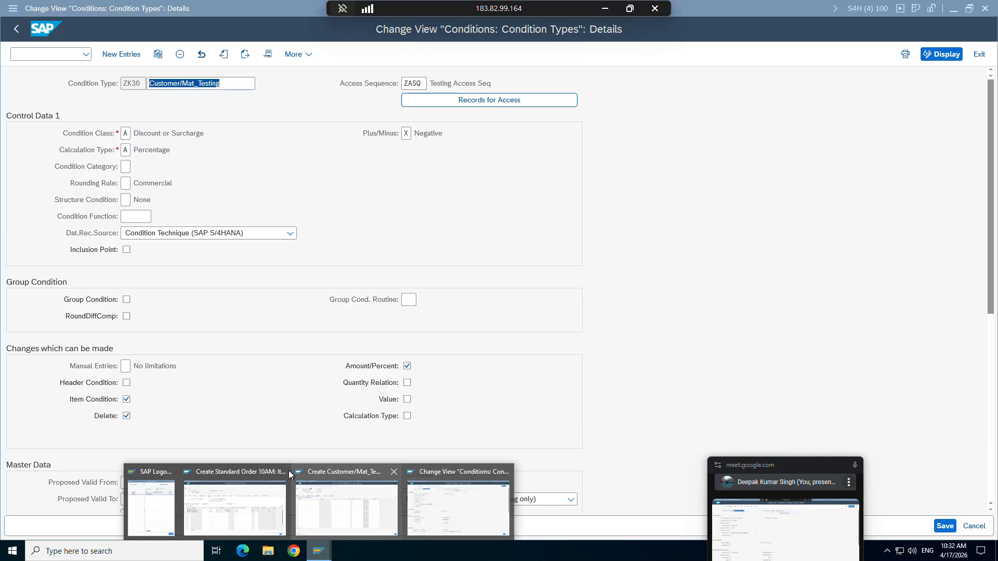
{"action": "left_click", "coordinate": [282, 472]}
{"action": "left_click", "coordinate": [338, 472]}
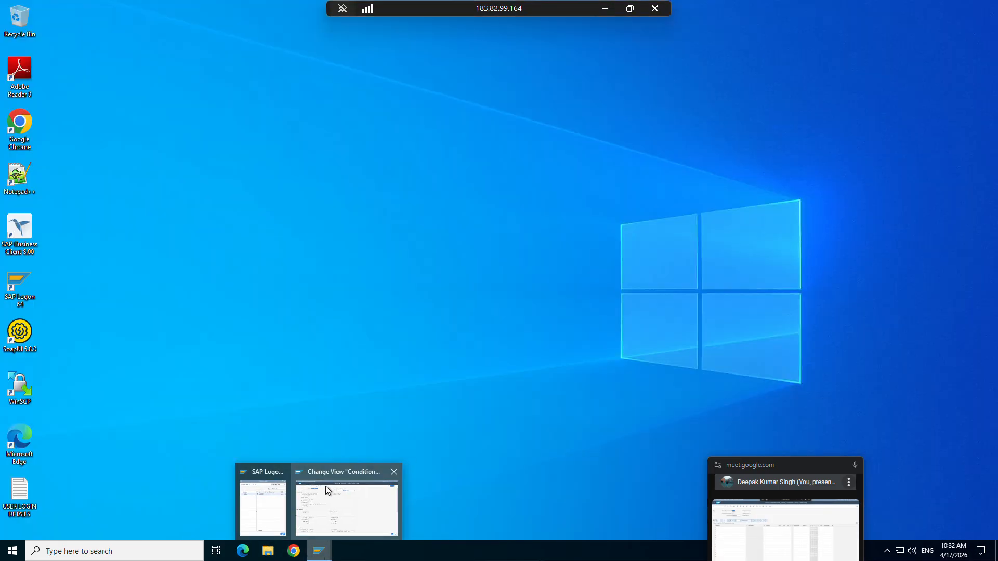
{"action": "left_click", "coordinate": [325, 485]}
Start transaction VA01 and open a new Standard Order 10AM for sales area ZORG, ZC, ZD.
{"action": "left_click", "coordinate": [34, 52]}
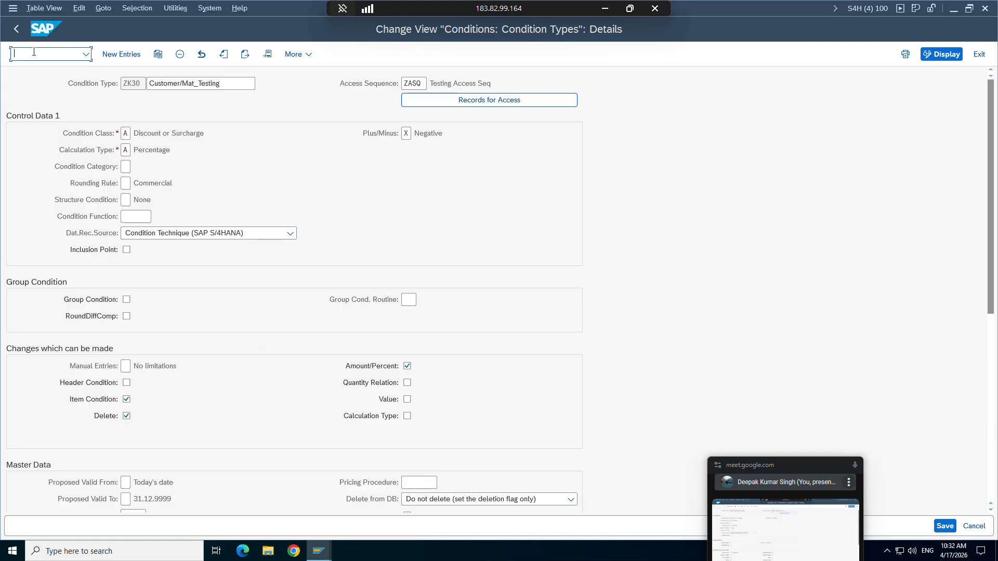
{"action": "type", "text": "/nva01"}
{"action": "key", "text": "Return"}
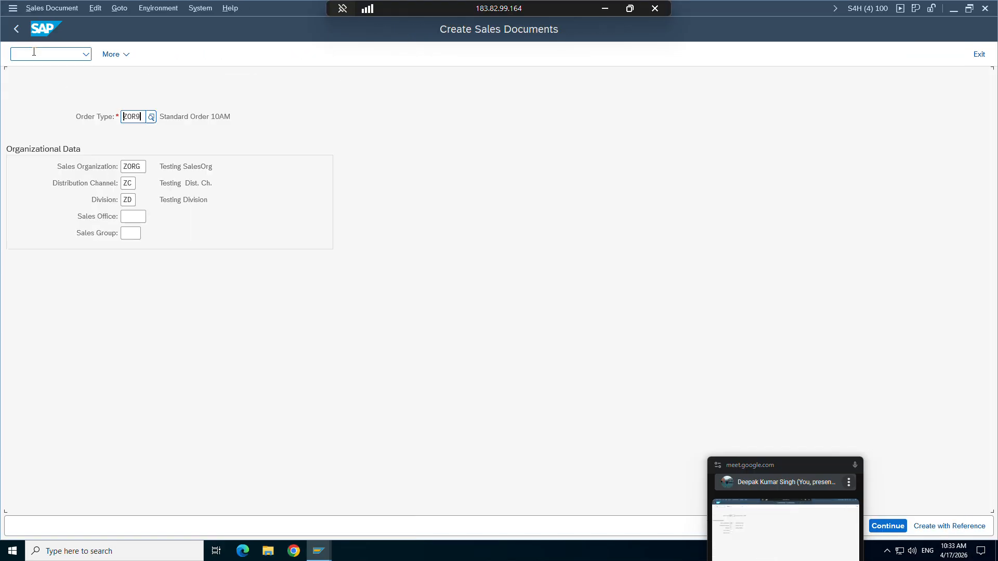
{"action": "key", "text": "Return"}
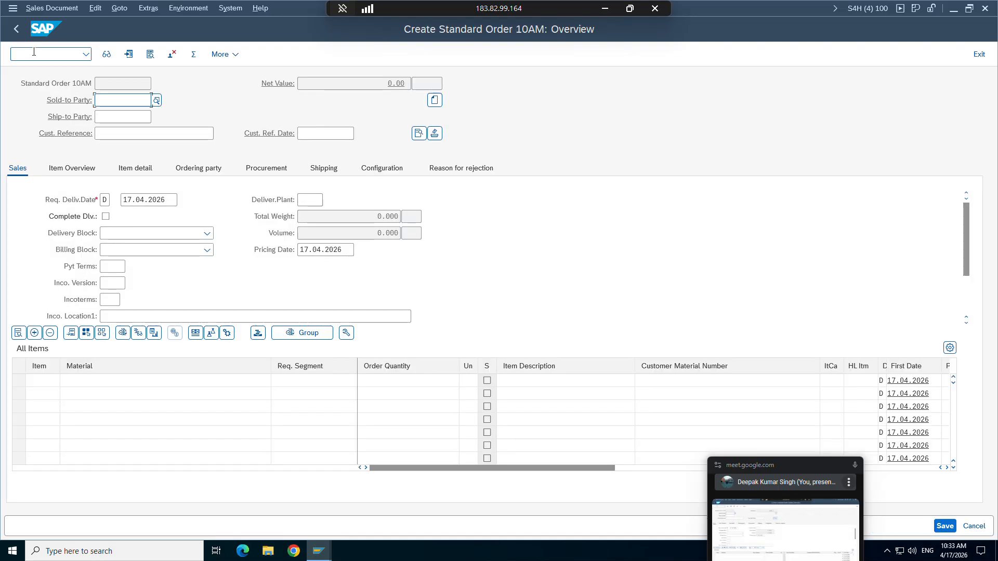
Fill in the sold-to party with the 10 AM class customer and enter tes as the customer reference.
{"action": "key", "text": "Down"}
{"action": "key", "text": "Return"}
{"action": "key", "text": "Return"}
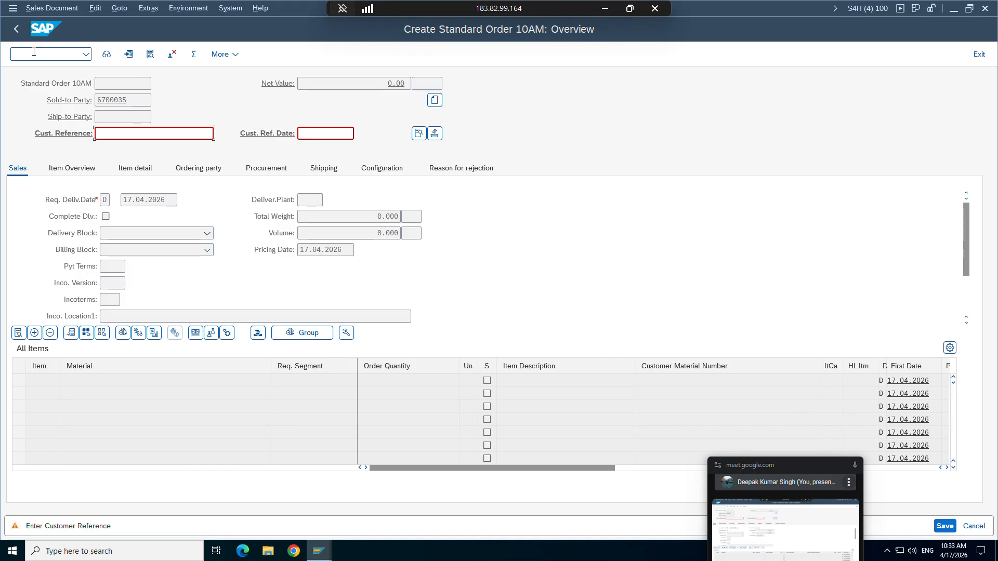
{"action": "type", "text": "tes"}
{"action": "key", "text": "Return"}
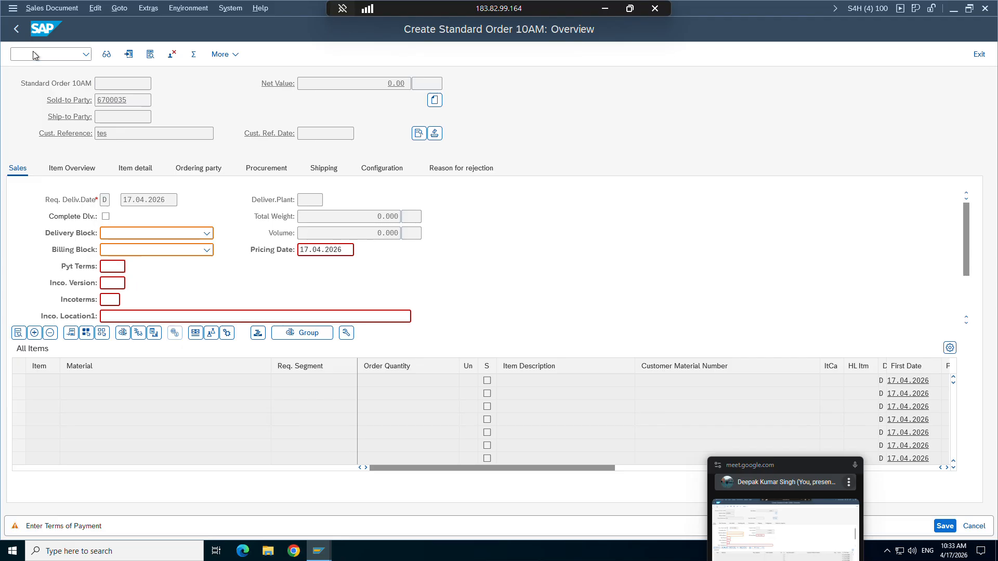
{"action": "key", "text": "Return"}
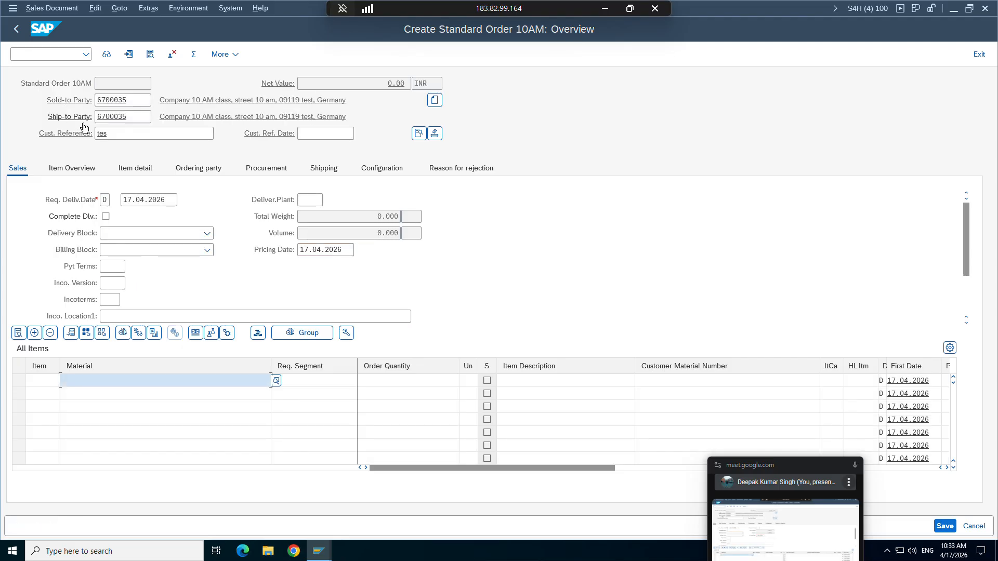
Copy the order's sold-to party number and start transaction BP in a new session window.
{"action": "left_click_drag", "start_coordinate": [150, 100], "coordinate": [94, 104]}
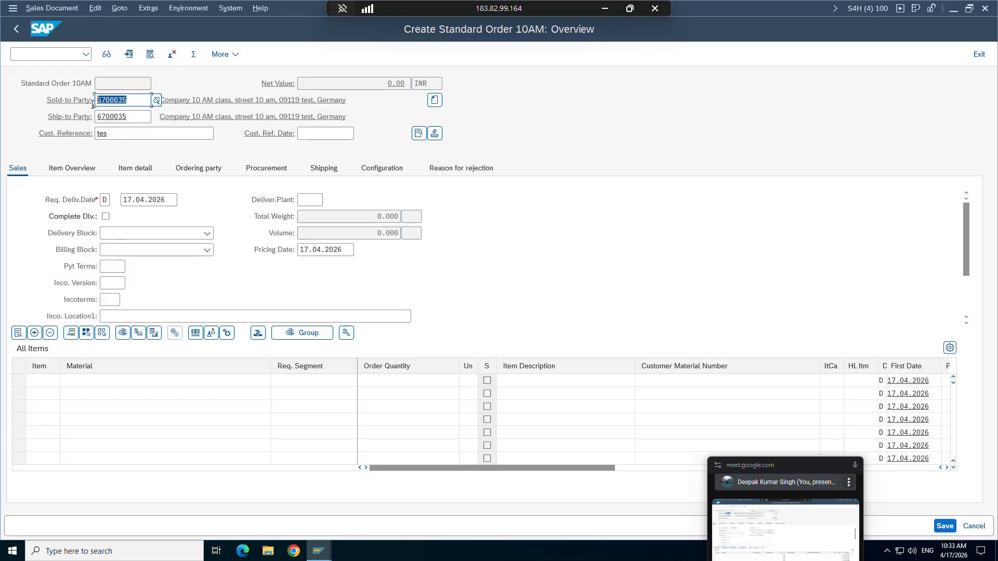
{"action": "left_click", "coordinate": [13, 8]}
{"action": "left_click", "coordinate": [52, 127]}
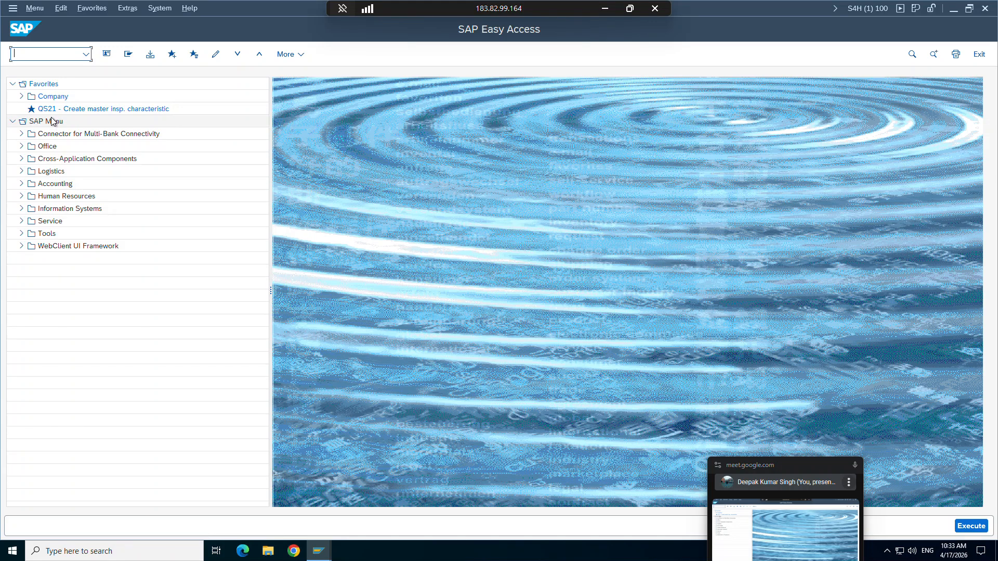
{"action": "type", "text": "bp"}
{"action": "key", "text": "Return"}
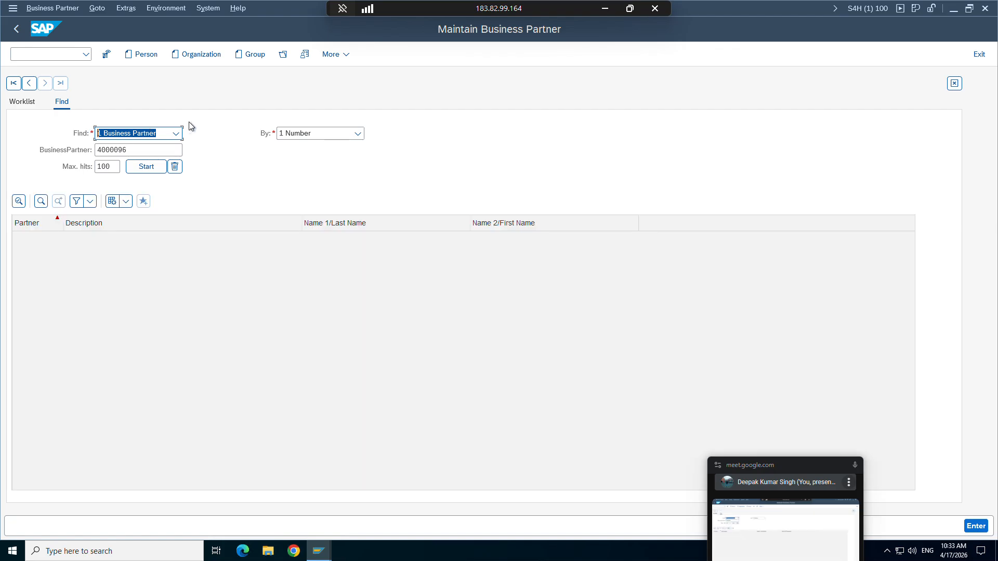
Try to open the business partner using the order's sold-to party number.
{"action": "left_click", "coordinate": [284, 55]}
{"action": "type", "text": "6700035"}
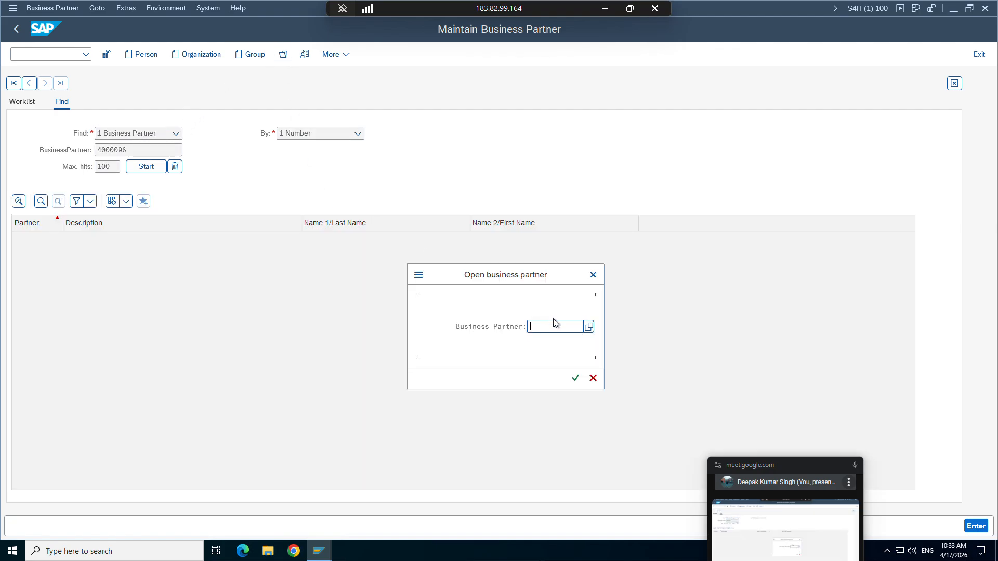
{"action": "key", "text": "Return"}
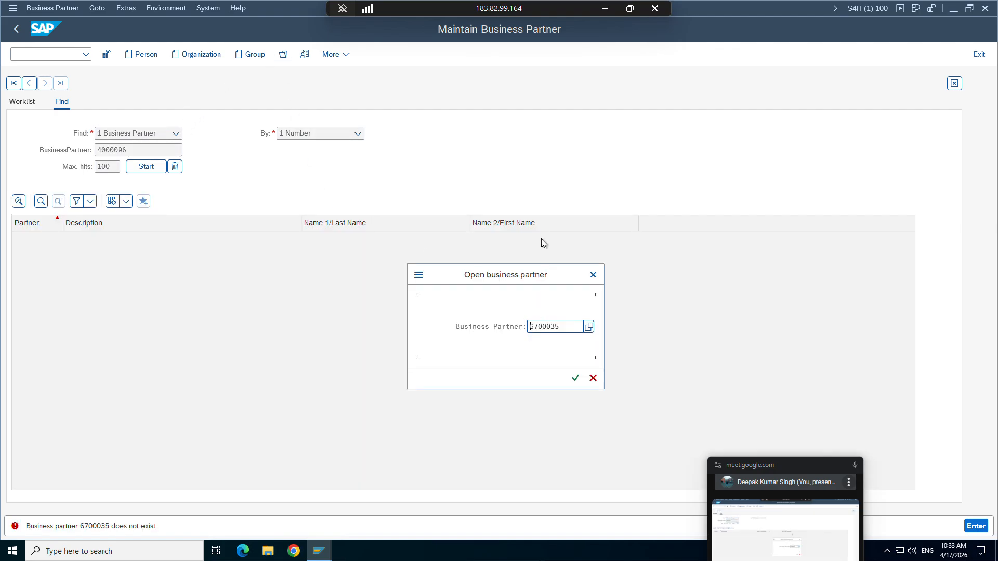
Replace the number with the 10 AM class company's business partner number from the input history and open that partner.
{"action": "key", "text": "Delete"}
{"action": "key", "text": "Delete"}
{"action": "key", "text": "Delete"}
{"action": "key", "text": "Delete"}
{"action": "key", "text": "Delete"}
{"action": "key", "text": "Delete"}
{"action": "key", "text": "Delete"}
{"action": "left_click", "coordinate": [552, 326]}
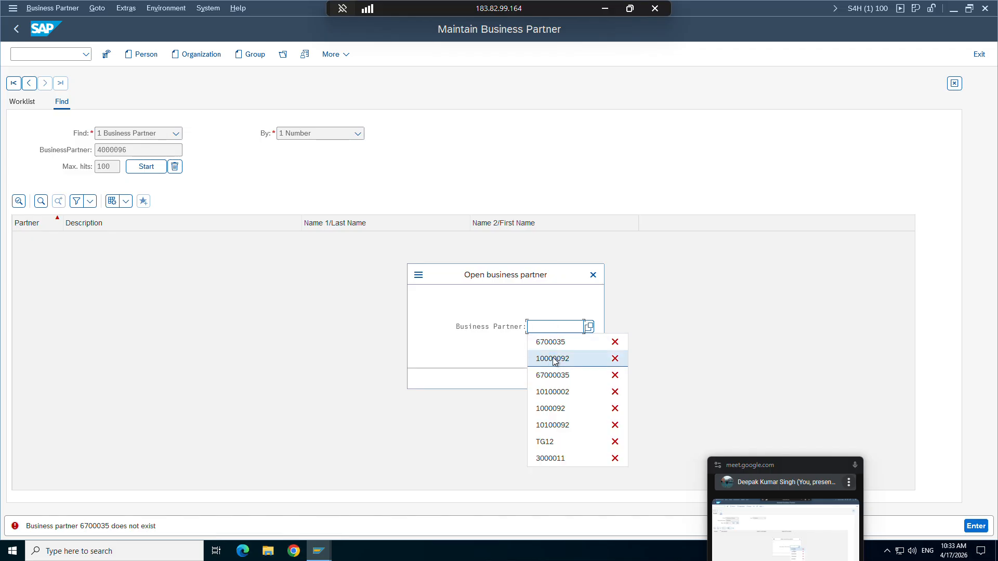
{"action": "left_click", "coordinate": [552, 359]}
{"action": "key", "text": "Return"}
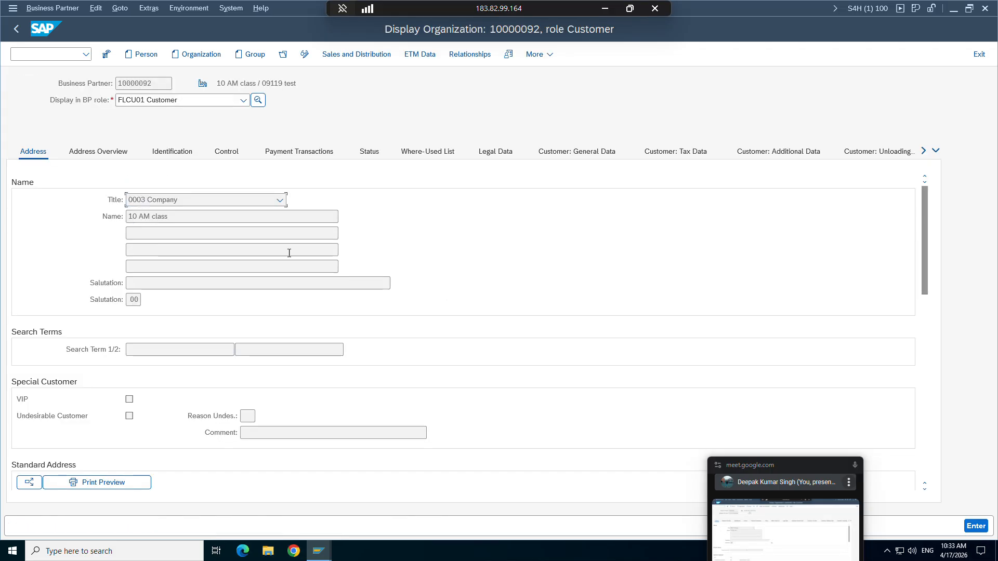
Open the partner's sales and distribution billing data for sales area ZORG, ZC, ZD in change mode.
{"action": "left_click", "coordinate": [223, 100]}
{"action": "left_click", "coordinate": [360, 119]}
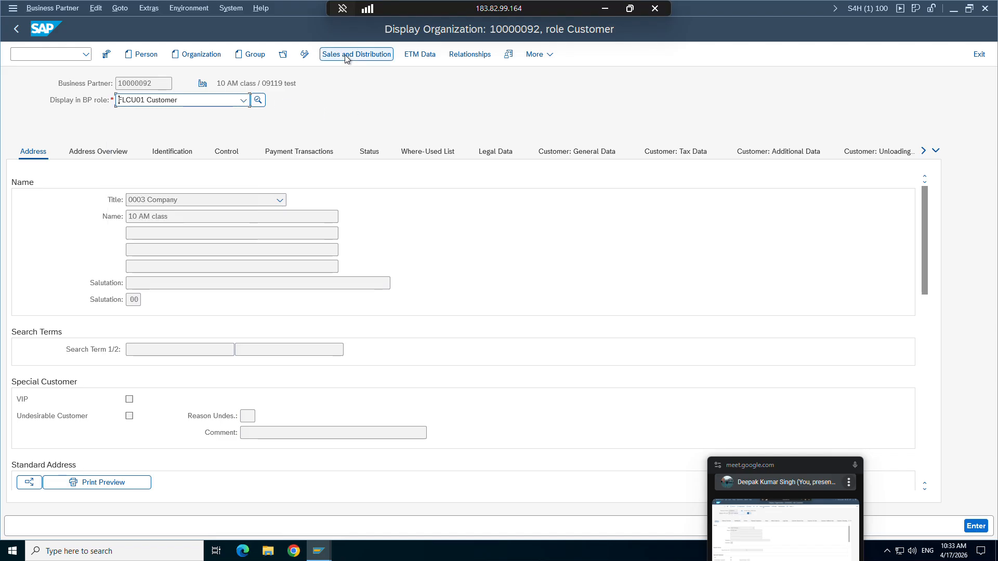
{"action": "left_click", "coordinate": [345, 54]}
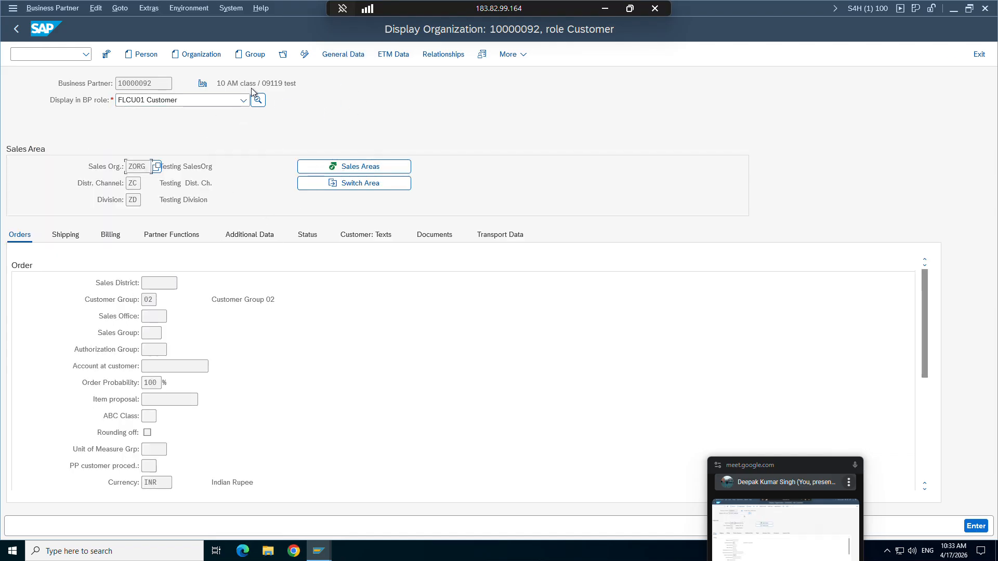
{"action": "left_click", "coordinate": [305, 54]}
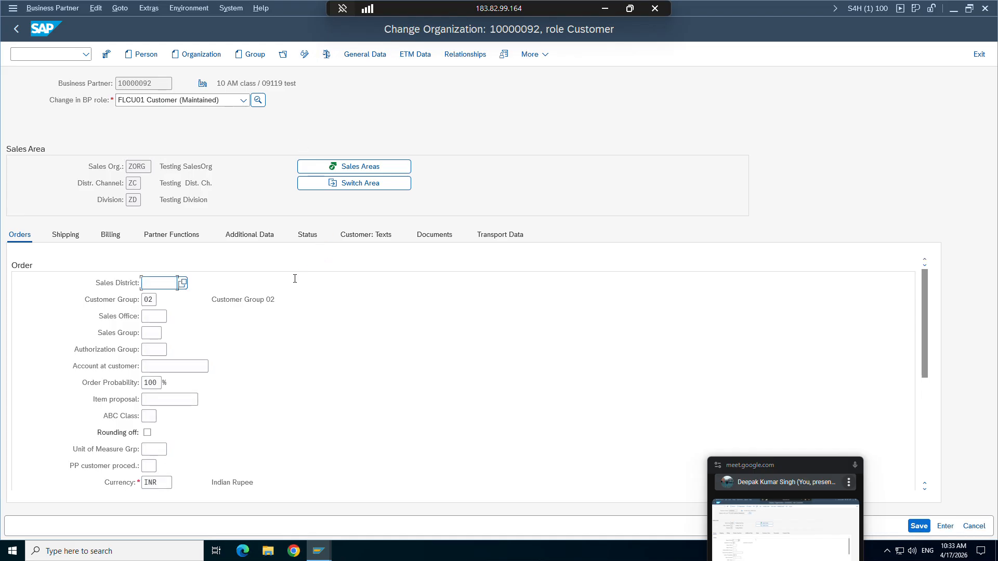
{"action": "left_click", "coordinate": [111, 234]}
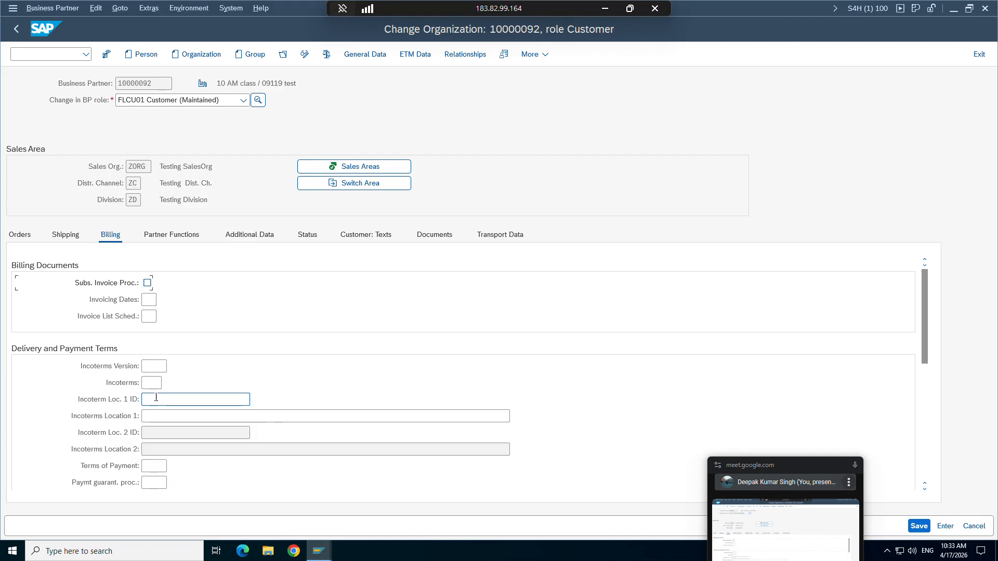
Set Incoterms to EXW, Incoterm Loc. 1 ID to exw and Terms of Payment to 0001 in the billing data.
{"action": "left_click", "coordinate": [152, 384]}
{"action": "left_click", "coordinate": [157, 400]}
{"action": "left_click", "coordinate": [157, 400]}
{"action": "type", "text": "exw"}
{"action": "left_click", "coordinate": [157, 468]}
{"action": "left_click", "coordinate": [166, 482]}
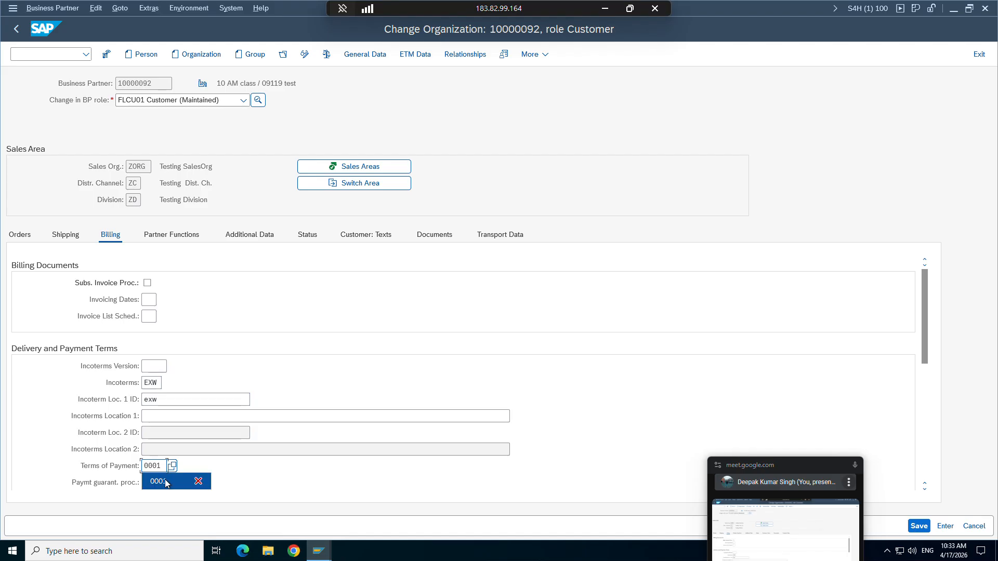
{"action": "key", "text": "Return"}
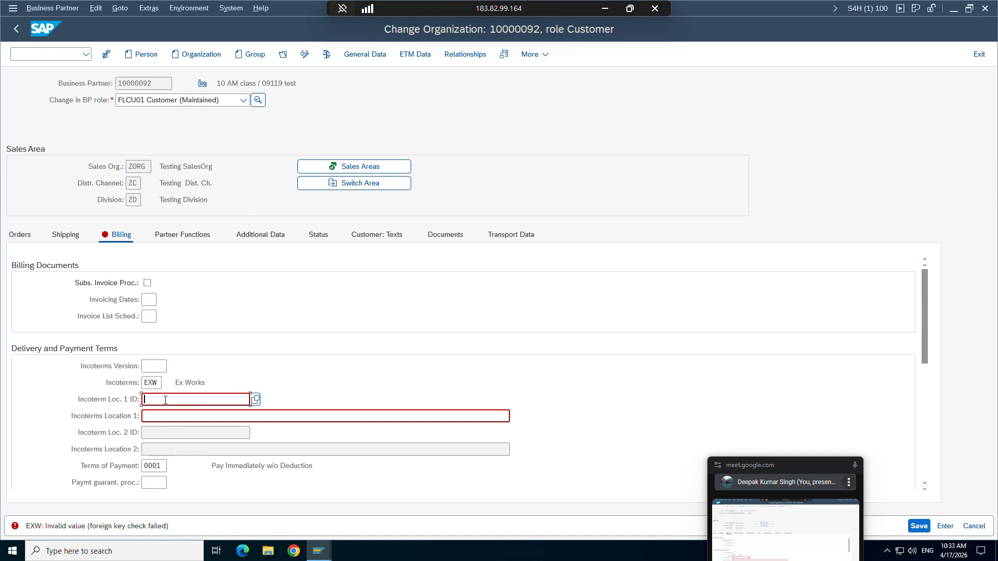
Try CASCASF as Incoterm Loc. 1 ID, then enter exw as Incoterms Location 1 instead and save the business partner.
{"action": "type", "text": "CASCASF"}
{"action": "key", "text": "Return"}
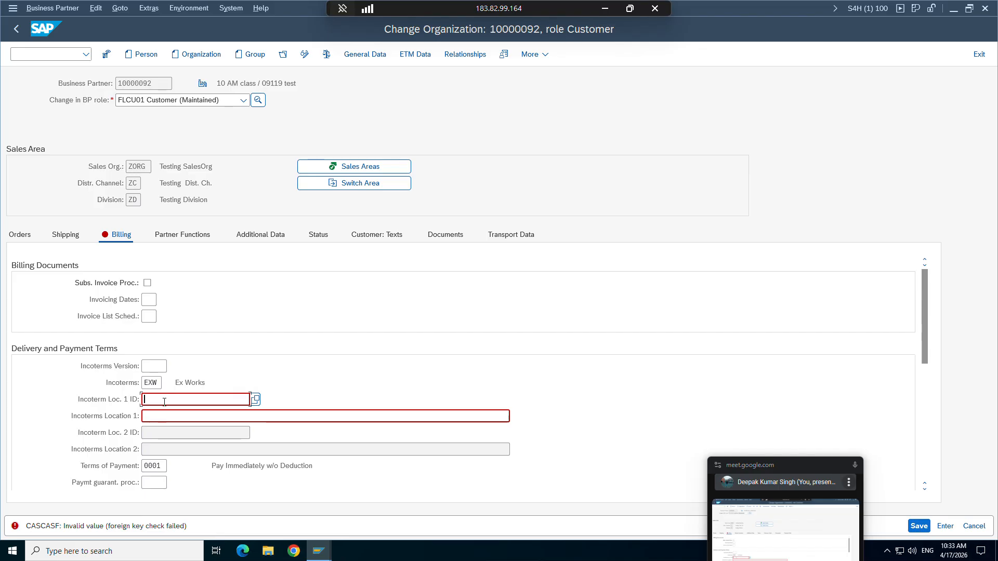
{"action": "left_click", "coordinate": [156, 421]}
{"action": "type", "text": "exw"}
{"action": "key", "text": "Return"}
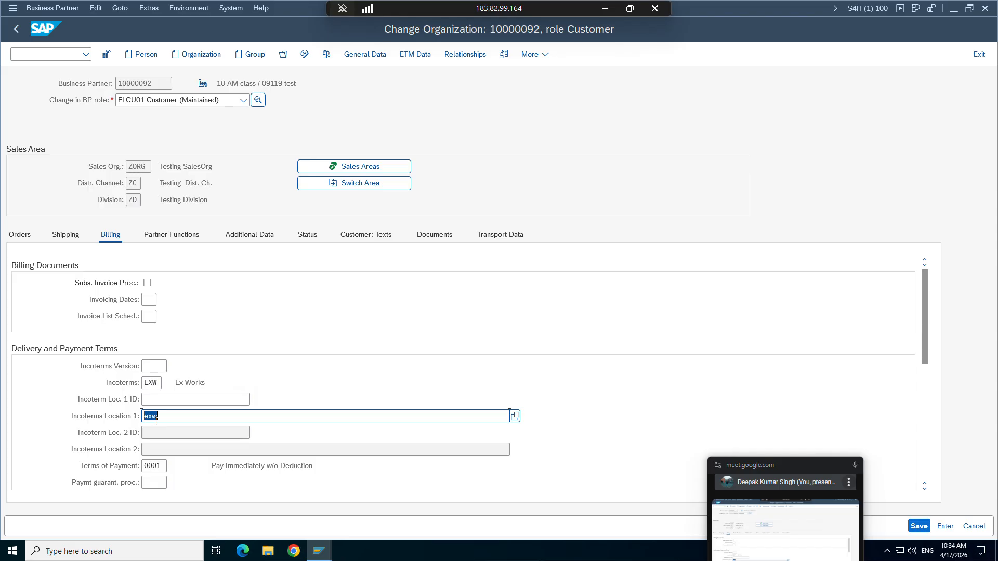
{"action": "left_click", "coordinate": [921, 526]}
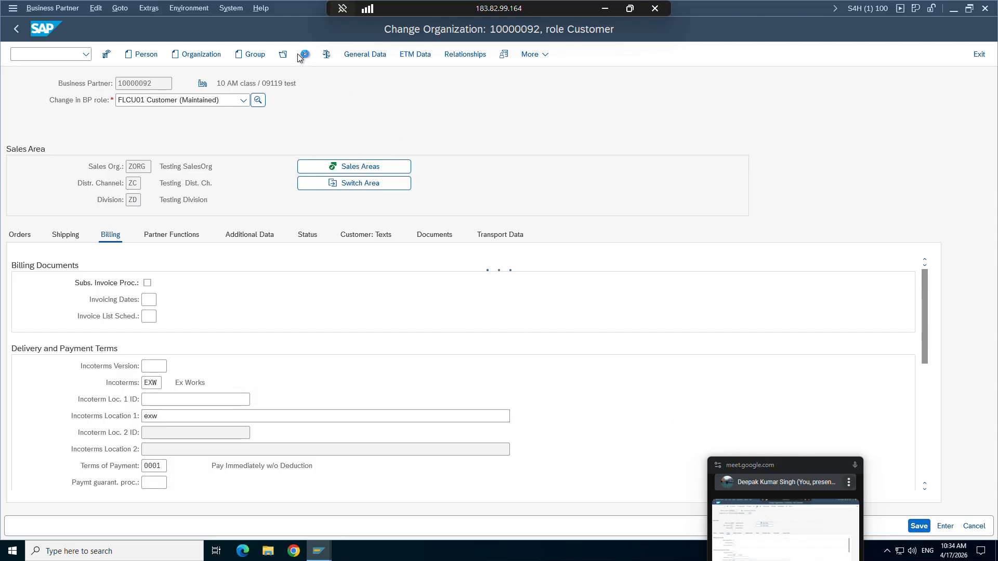
Switch the partner to role FLCU00 FI Customer and open its company code data for ZCON.
{"action": "left_click", "coordinate": [244, 103]}
{"action": "scroll", "coordinate": [188, 140], "scroll_direction": "up", "scroll_amount": 1}
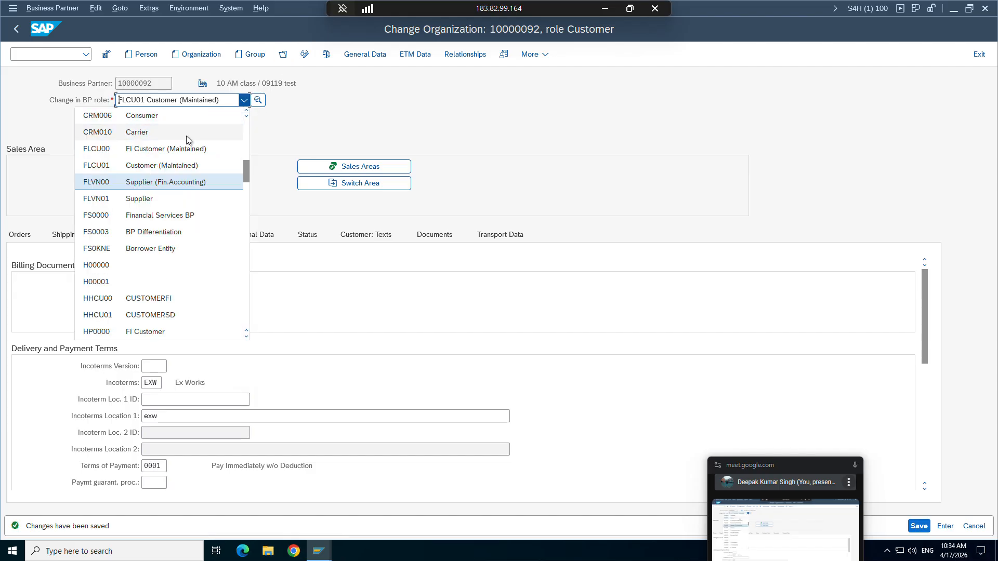
{"action": "left_click", "coordinate": [186, 150]}
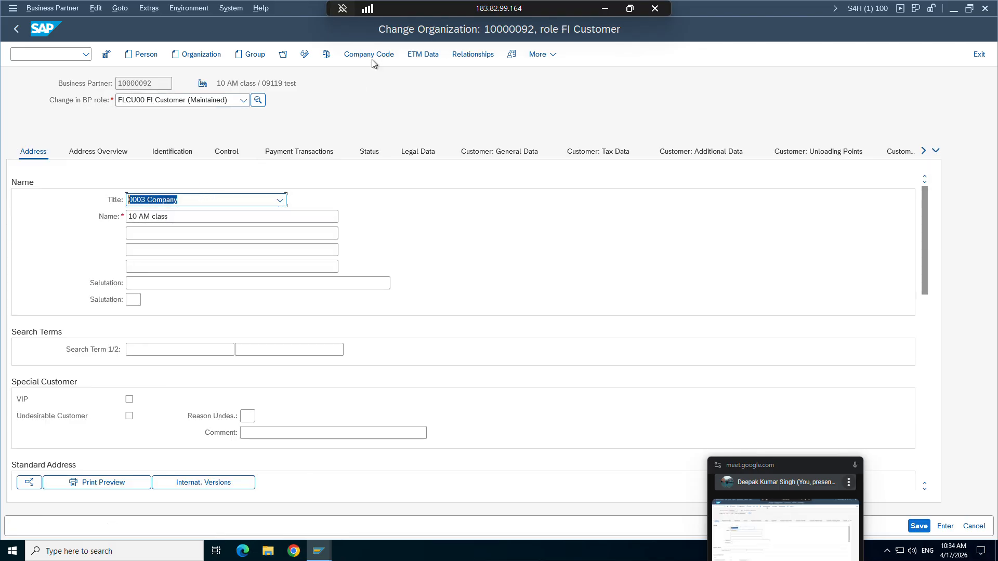
{"action": "left_click", "coordinate": [372, 59]}
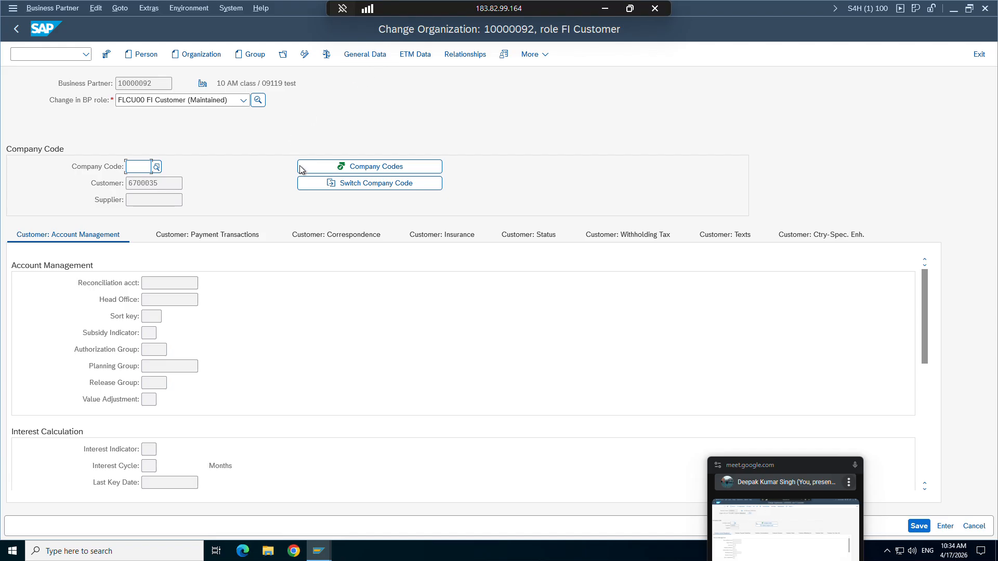
{"action": "type", "text": "ZCON"}
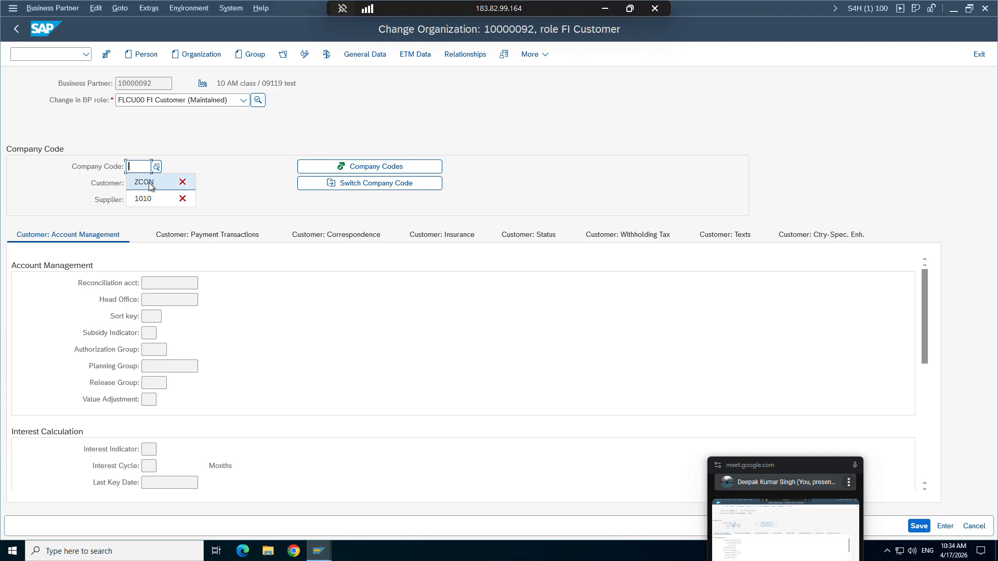
{"action": "key", "text": "Return"}
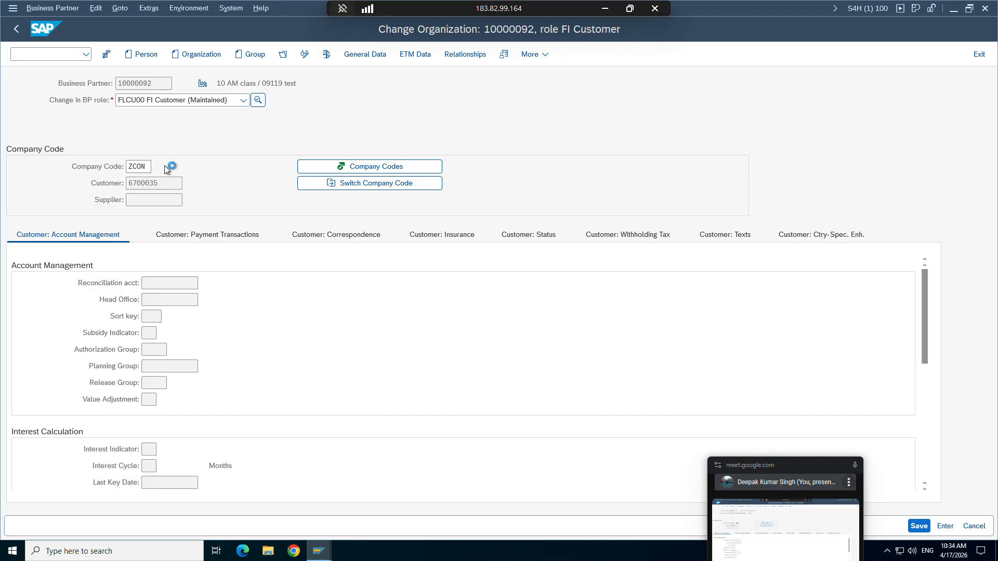
Check the account management and payment transactions data for the company code, and save the partner.
{"action": "left_click", "coordinate": [172, 366]}
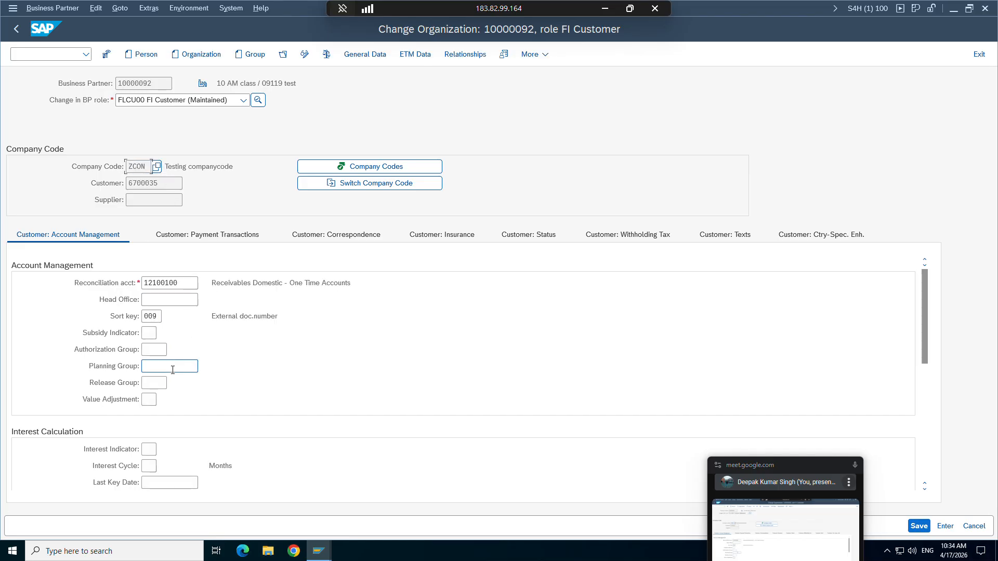
{"action": "left_click", "coordinate": [200, 235]}
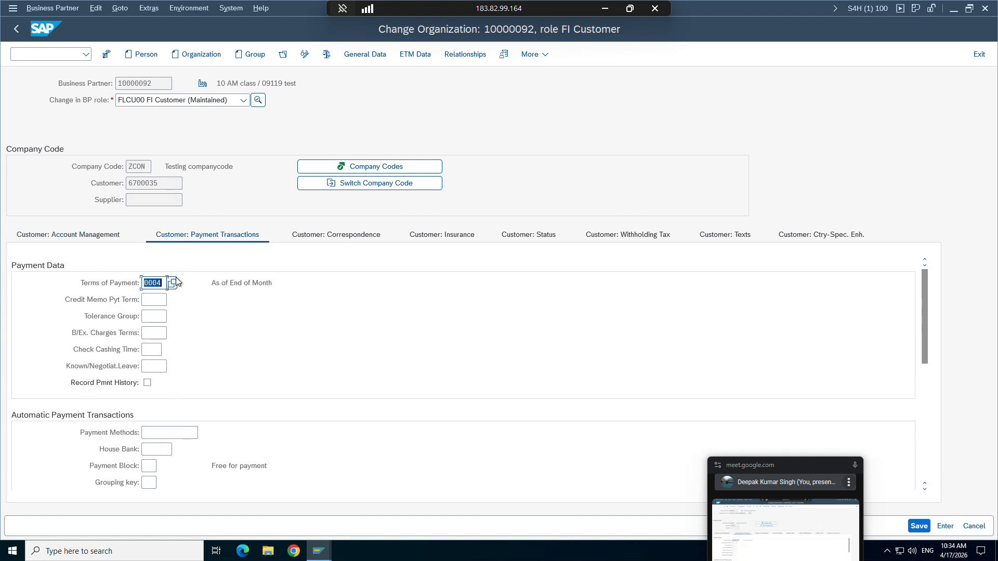
{"action": "left_click", "coordinate": [919, 526]}
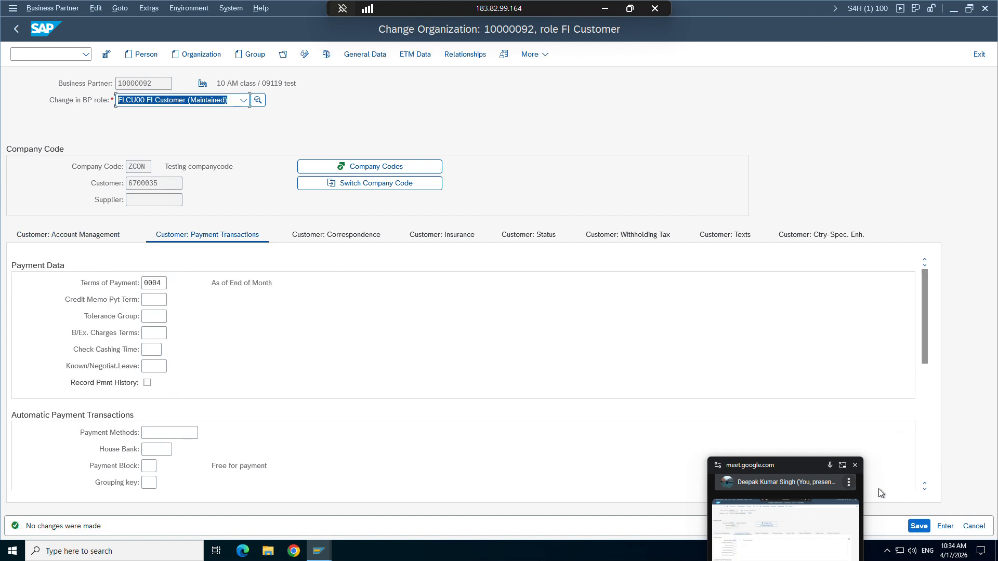
Return to the standard order window and restart order creation with transaction VA01.
{"action": "mouse_move", "coordinate": [319, 551]}
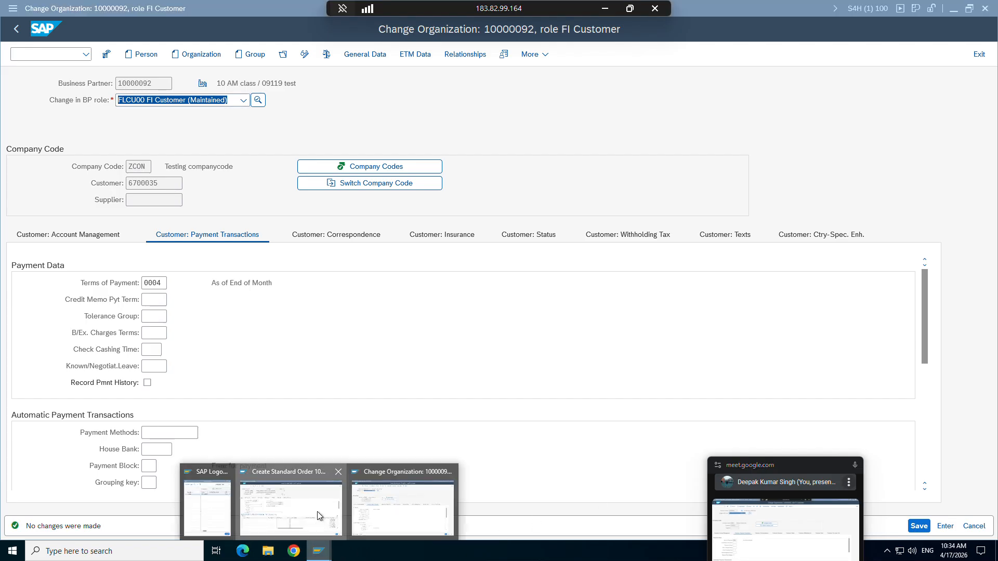
{"action": "left_click", "coordinate": [317, 512]}
{"action": "left_click", "coordinate": [46, 52]}
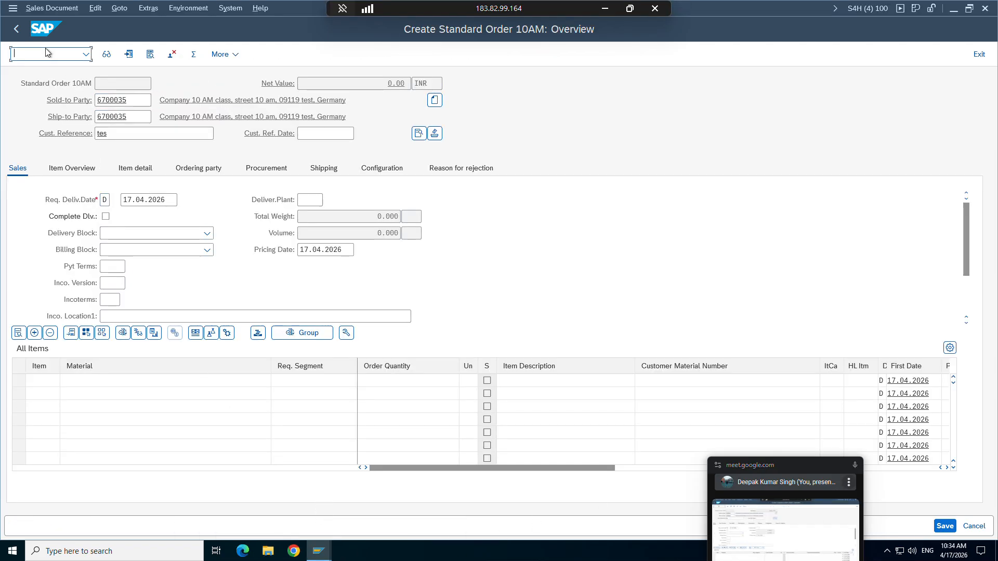
{"action": "type", "text": "/nva01"}
{"action": "key", "text": "Return"}
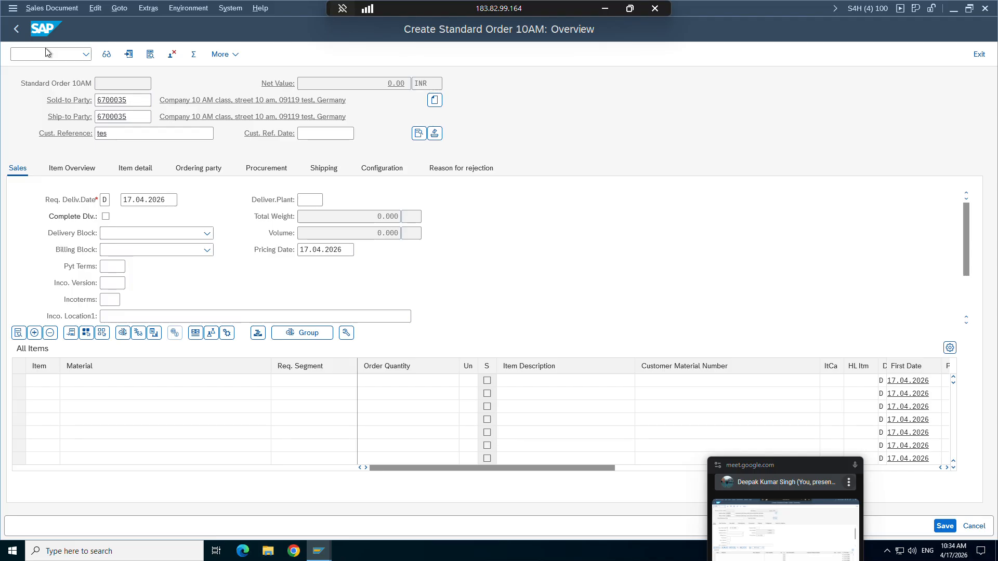
Start a fresh standard order with the customer's number as sold-to party and customer reference tes.
{"action": "key", "text": "Return"}
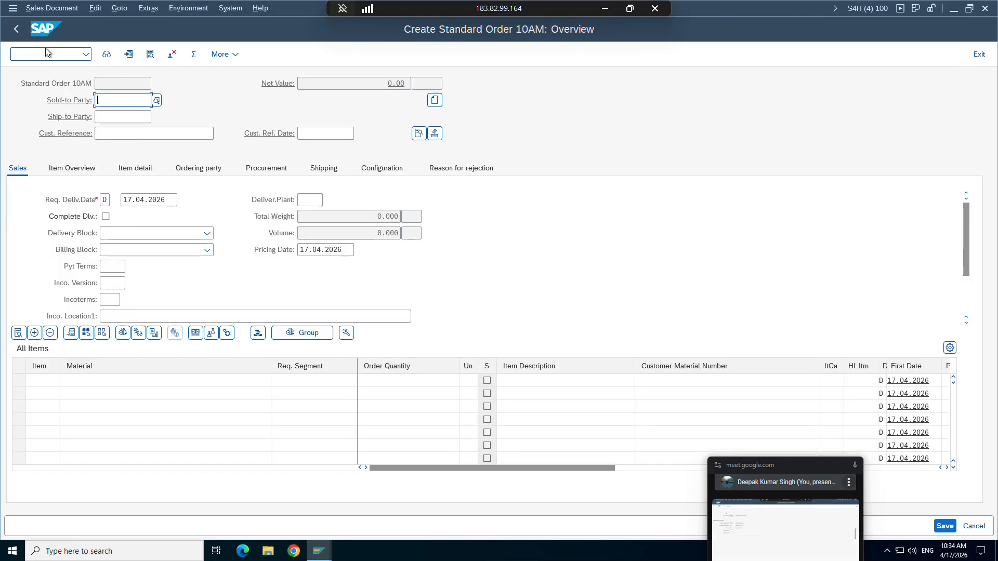
{"action": "key", "text": "BackSpace"}
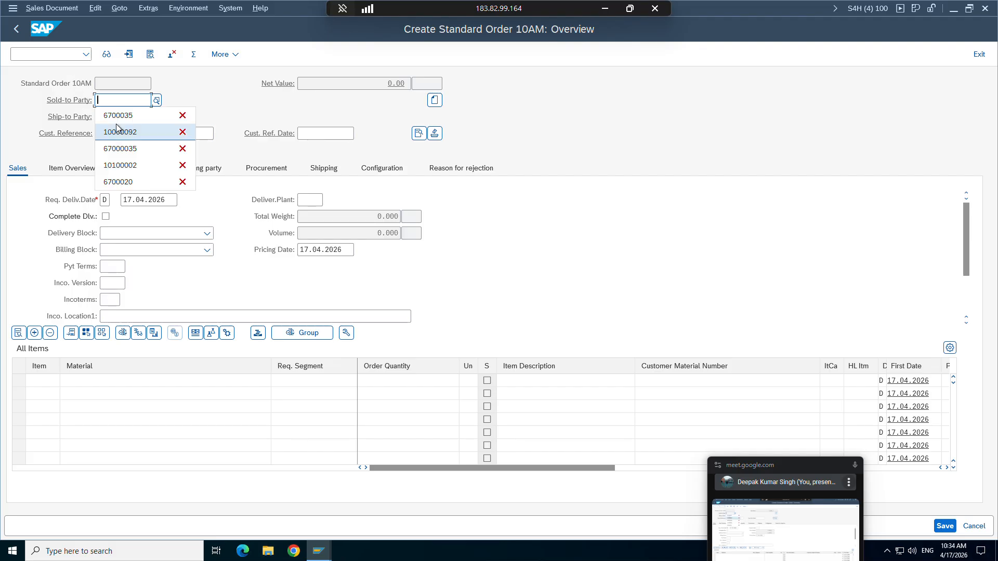
{"action": "left_click", "coordinate": [116, 116]}
{"action": "key", "text": "Return"}
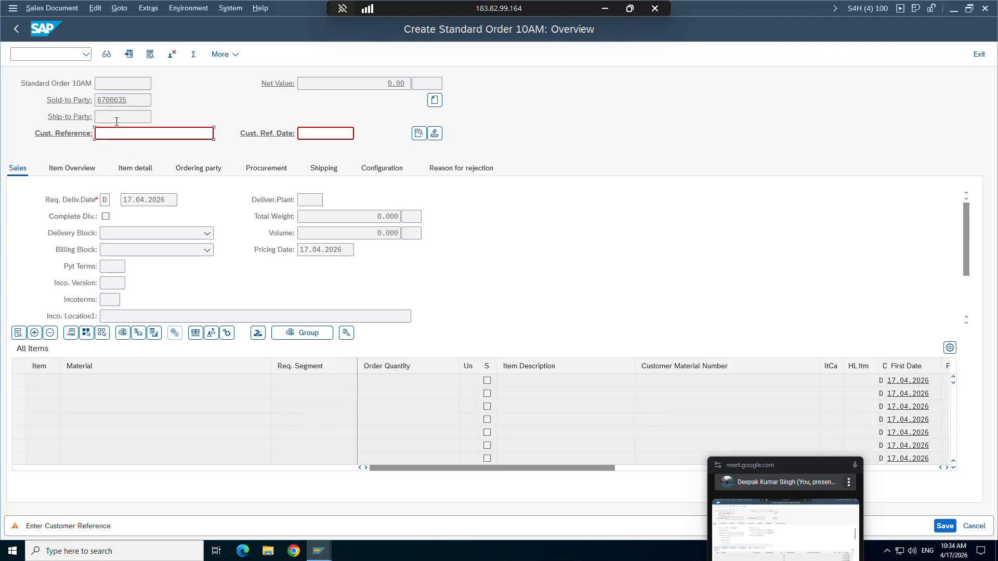
{"action": "type", "text": "tes"}
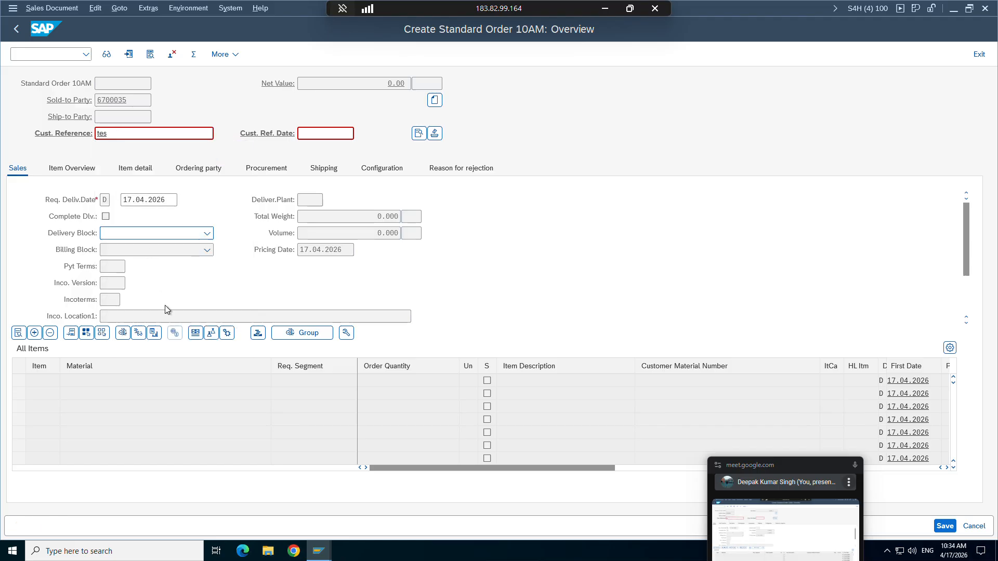
{"action": "key", "text": "Return"}
Add material TG12_96f to the order's first item with an order quantity of 1.
{"action": "left_click", "coordinate": [115, 376]}
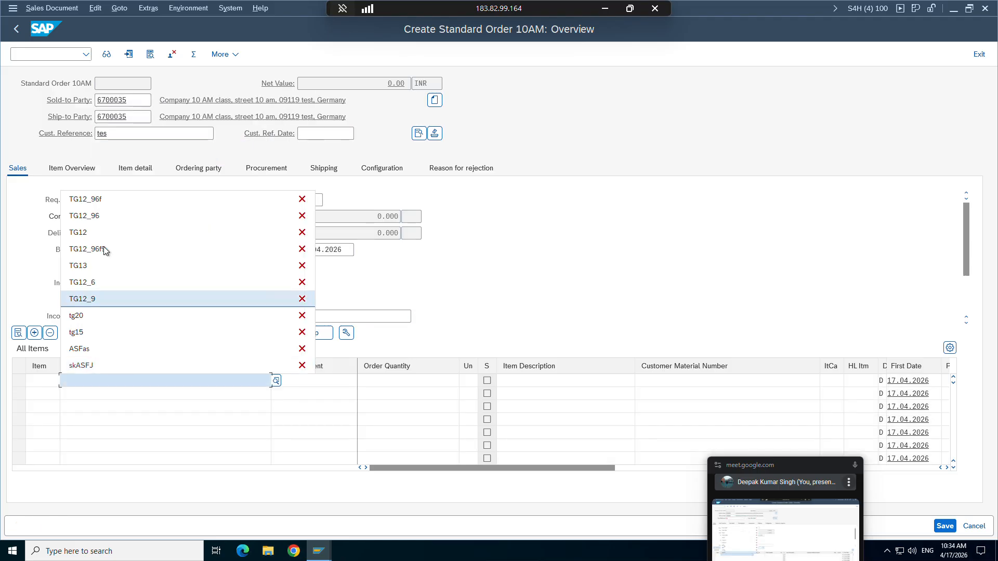
{"action": "left_click", "coordinate": [85, 199]}
{"action": "left_click", "coordinate": [386, 379]}
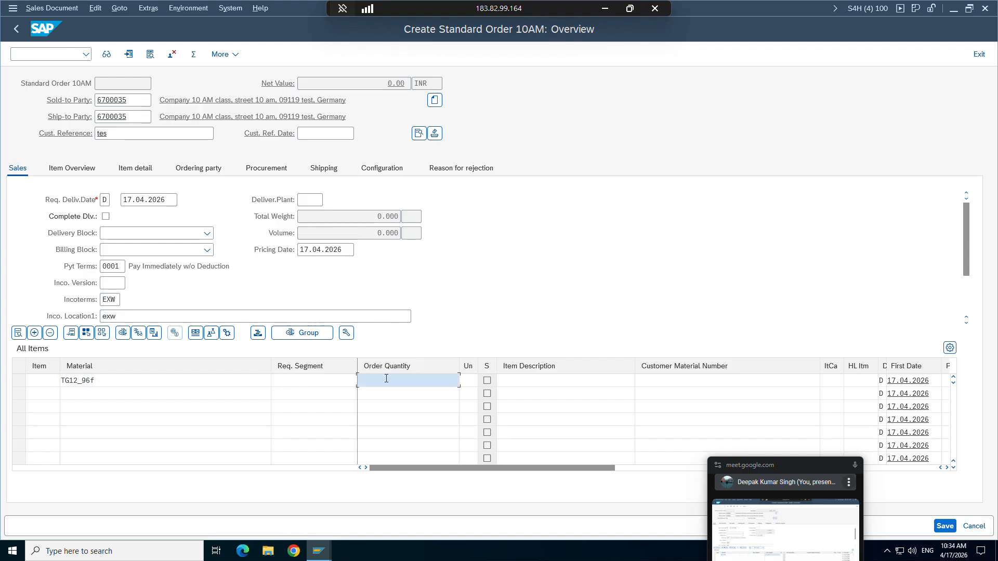
{"action": "type", "text": "1"}
{"action": "key", "text": "Return"}
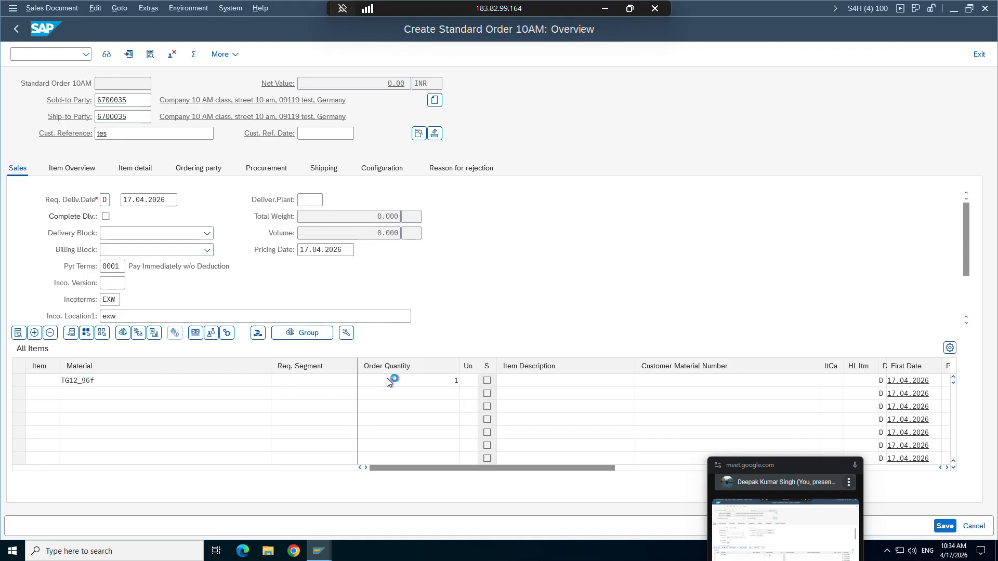
Open the pricing conditions of item 10 and examine the ZK05 and ZK30 discount amounts and condition values.
{"action": "double_click", "coordinate": [172, 381]}
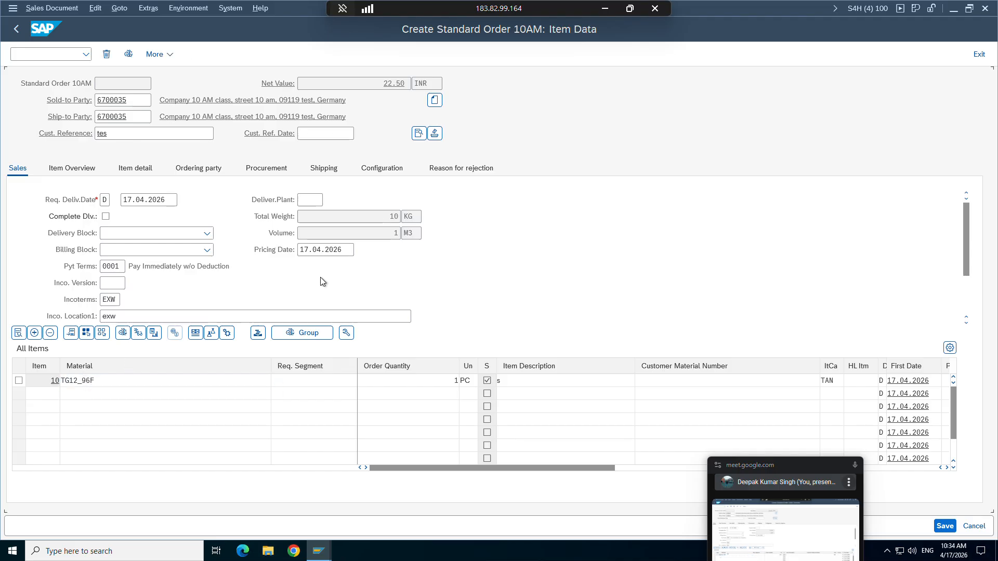
{"action": "left_click", "coordinate": [262, 148]}
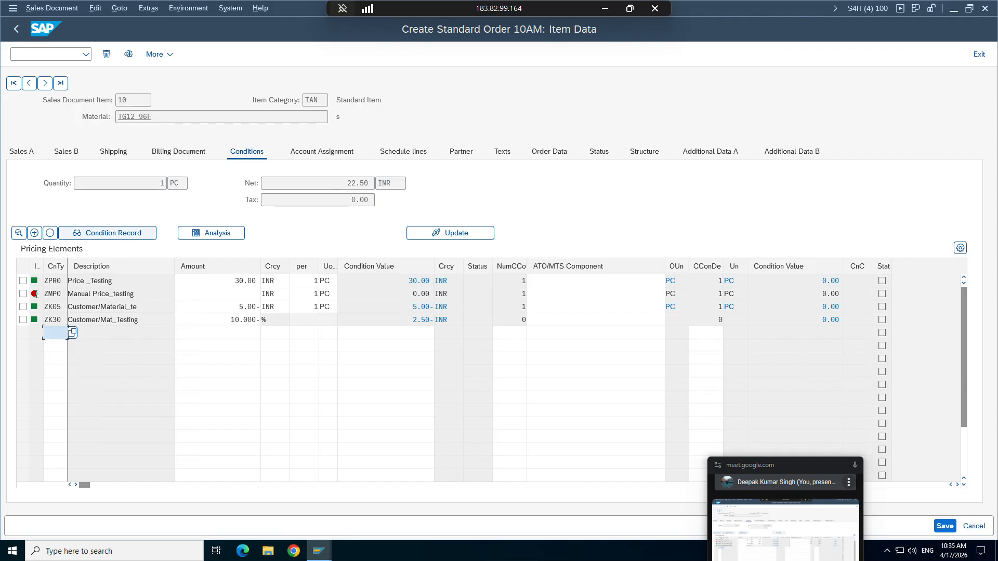
{"action": "left_click", "coordinate": [24, 307]}
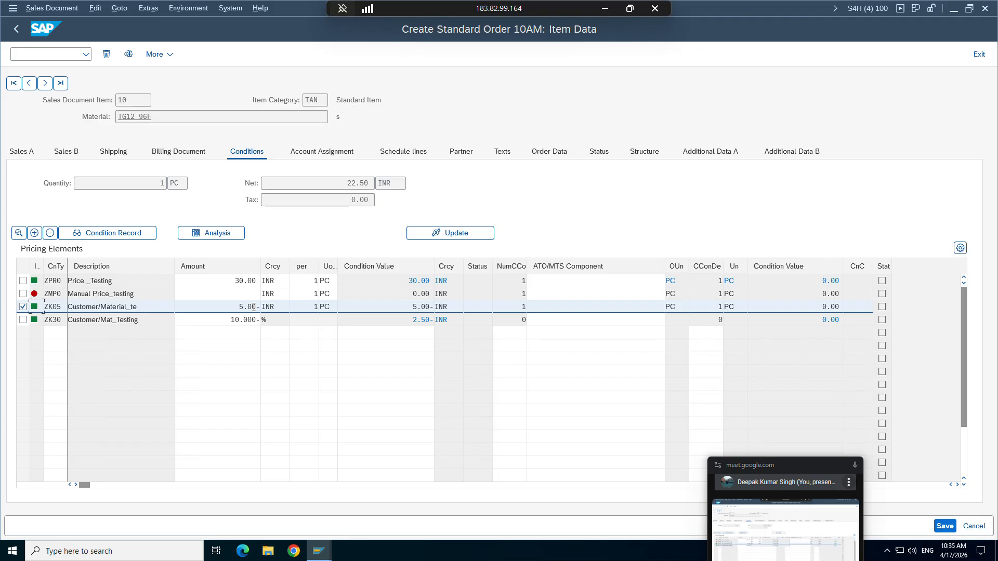
{"action": "left_click_drag", "start_coordinate": [230, 321], "coordinate": [263, 321]}
{"action": "left_click", "coordinate": [261, 320]}
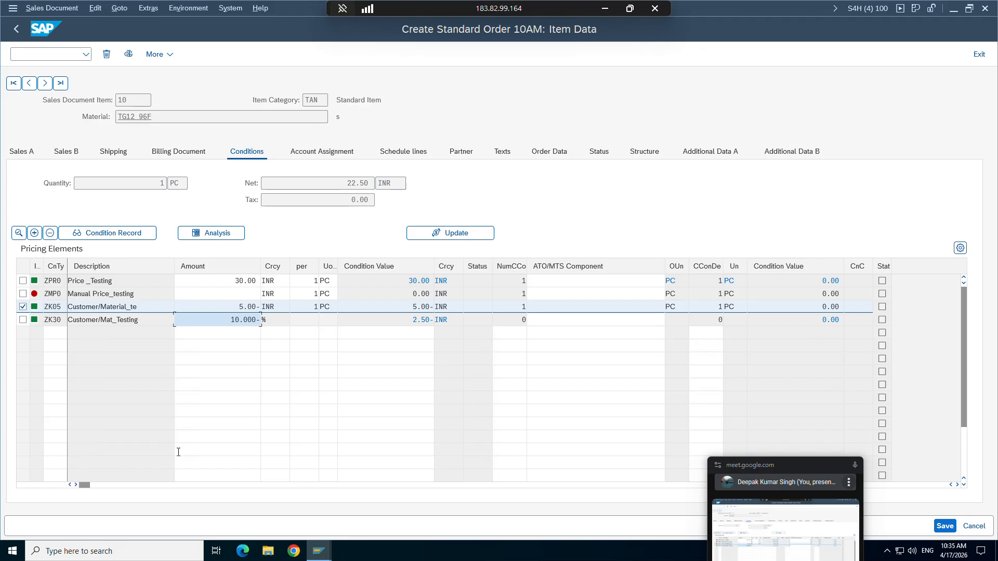
{"action": "left_click", "coordinate": [23, 307]}
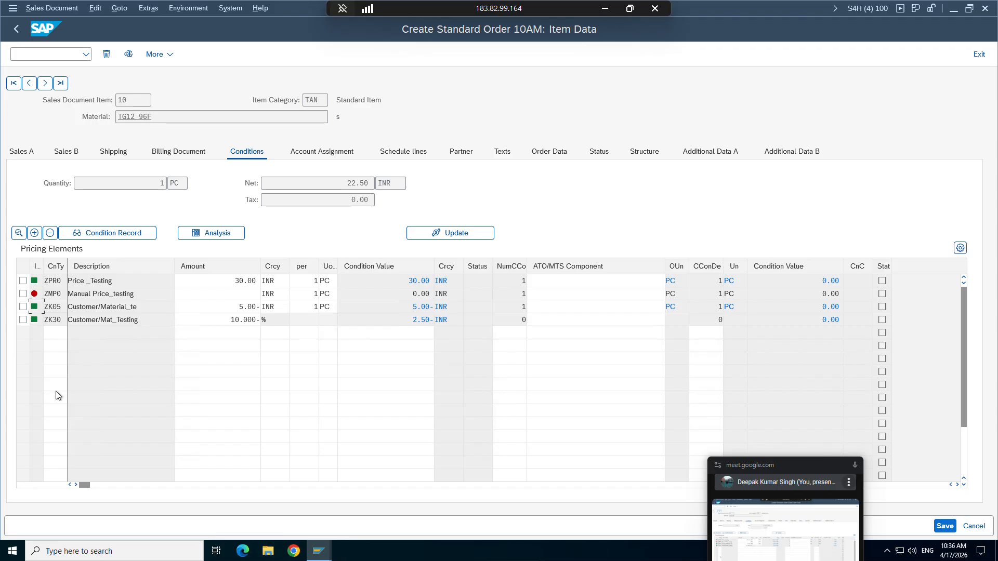
{"action": "left_click_drag", "start_coordinate": [85, 485], "coordinate": [144, 485]}
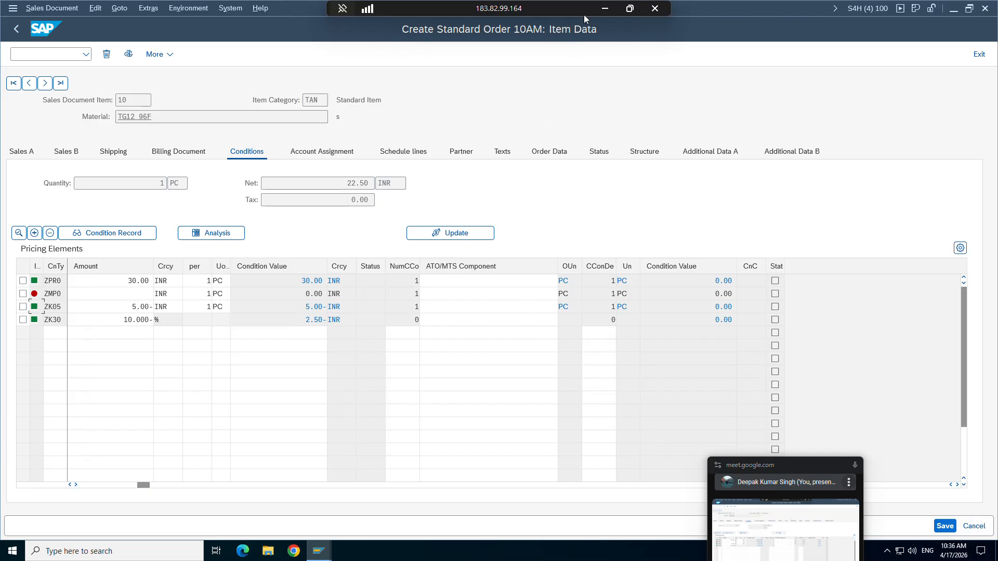
Switch to the SAP SD Study Material document in Word and find its Discount section.
{"action": "left_click", "coordinate": [605, 8]}
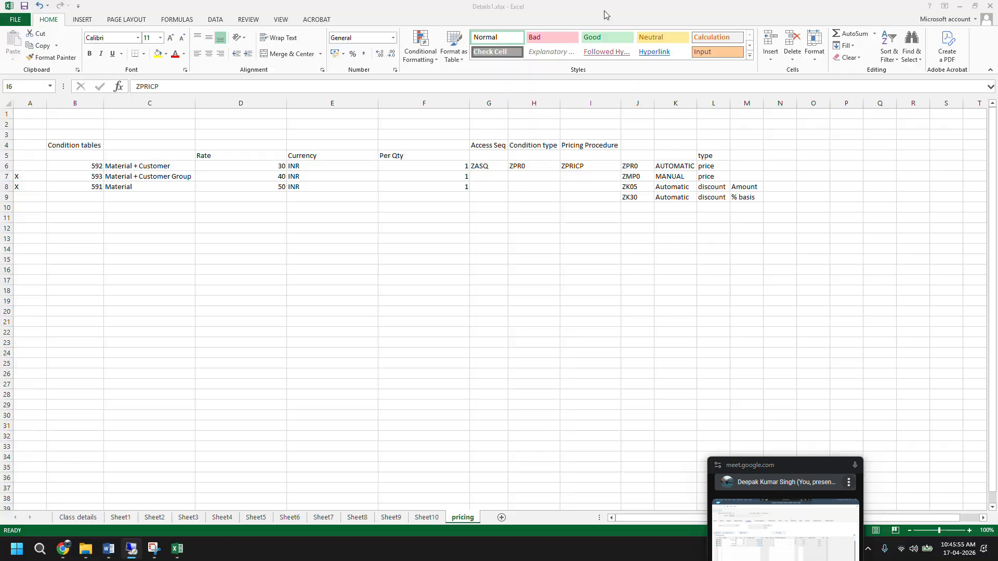
{"action": "left_click", "coordinate": [109, 548]}
{"action": "scroll", "coordinate": [587, 337], "scroll_direction": "down", "scroll_amount": 15}
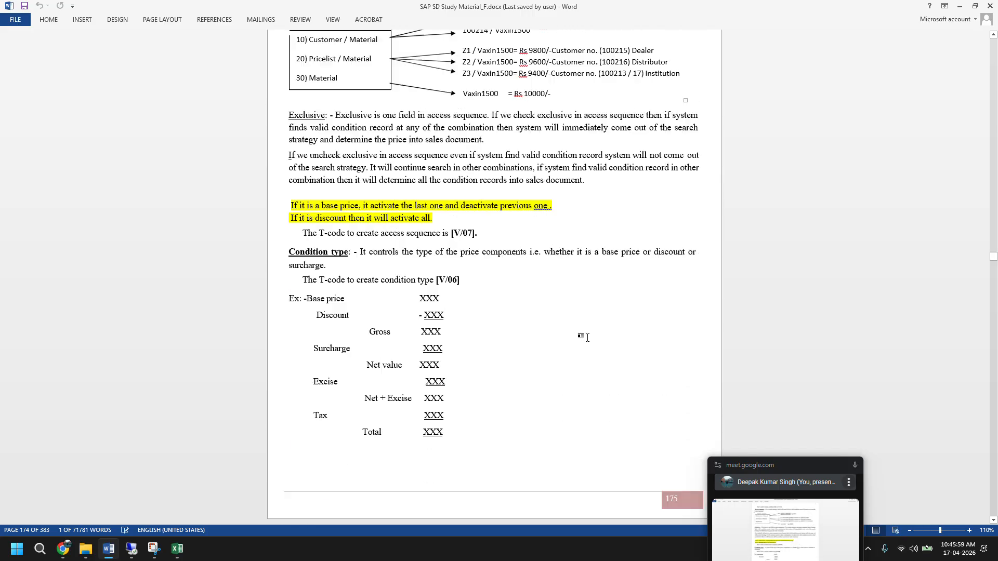
{"action": "scroll", "coordinate": [587, 338], "scroll_direction": "down", "scroll_amount": 20}
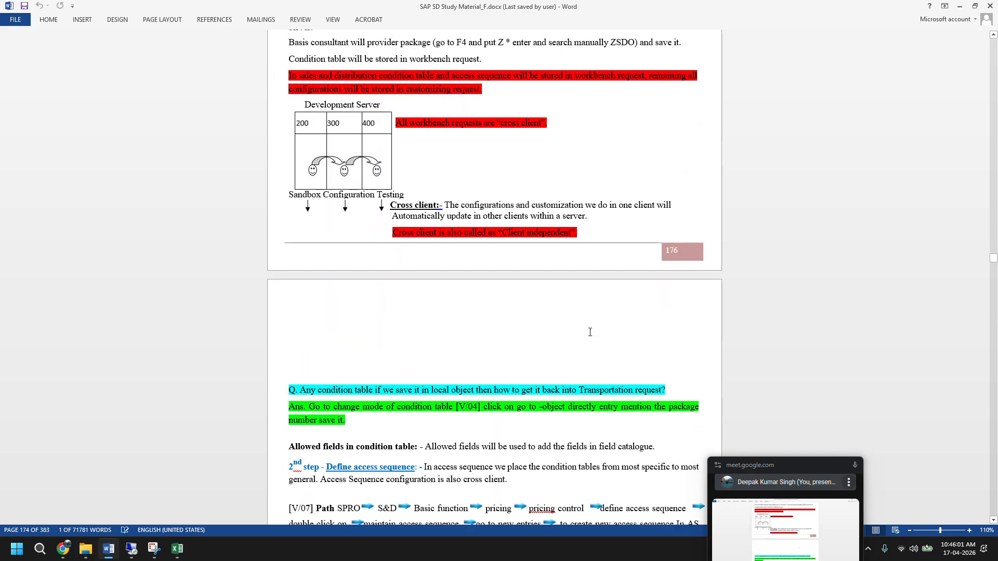
{"action": "scroll", "coordinate": [590, 333], "scroll_direction": "down", "scroll_amount": 18}
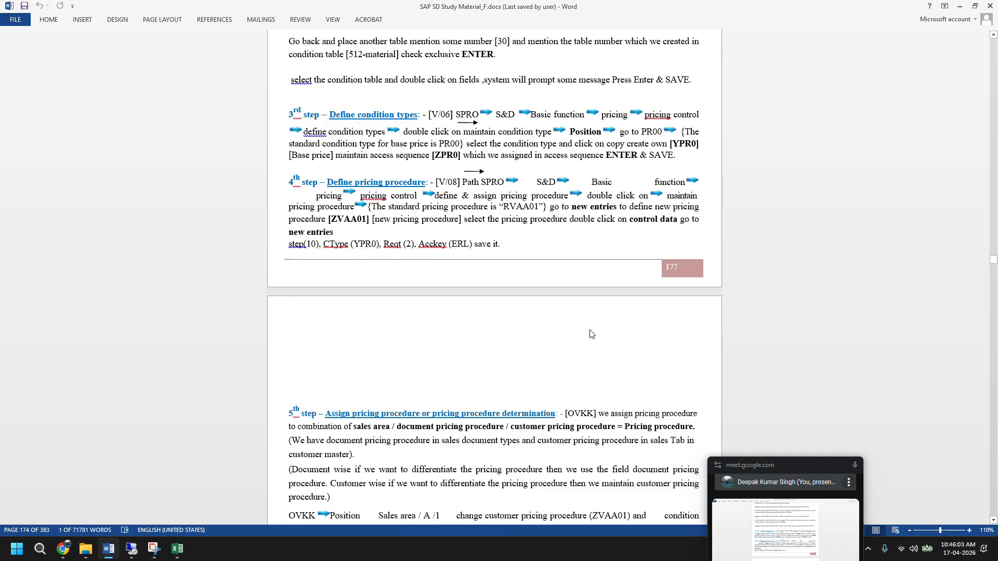
{"action": "scroll", "coordinate": [591, 333], "scroll_direction": "down", "scroll_amount": 13}
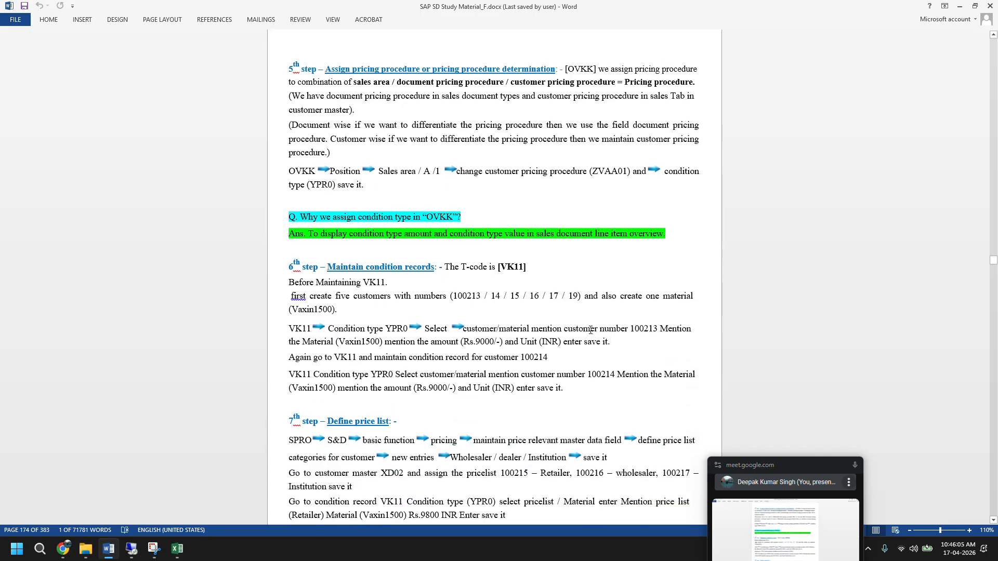
{"action": "scroll", "coordinate": [591, 329], "scroll_direction": "down", "scroll_amount": 19}
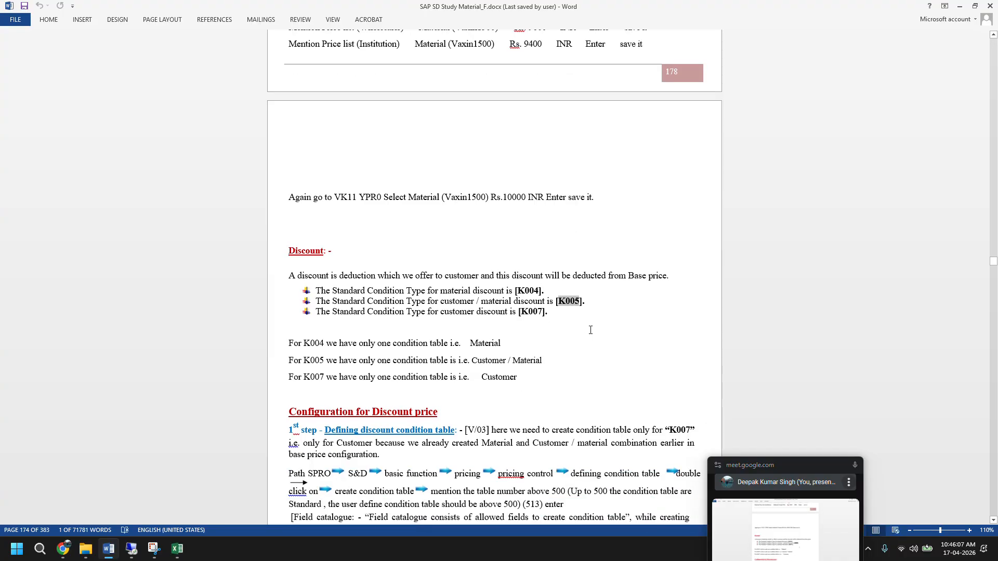
{"action": "scroll", "coordinate": [590, 330], "scroll_direction": "down", "scroll_amount": 4}
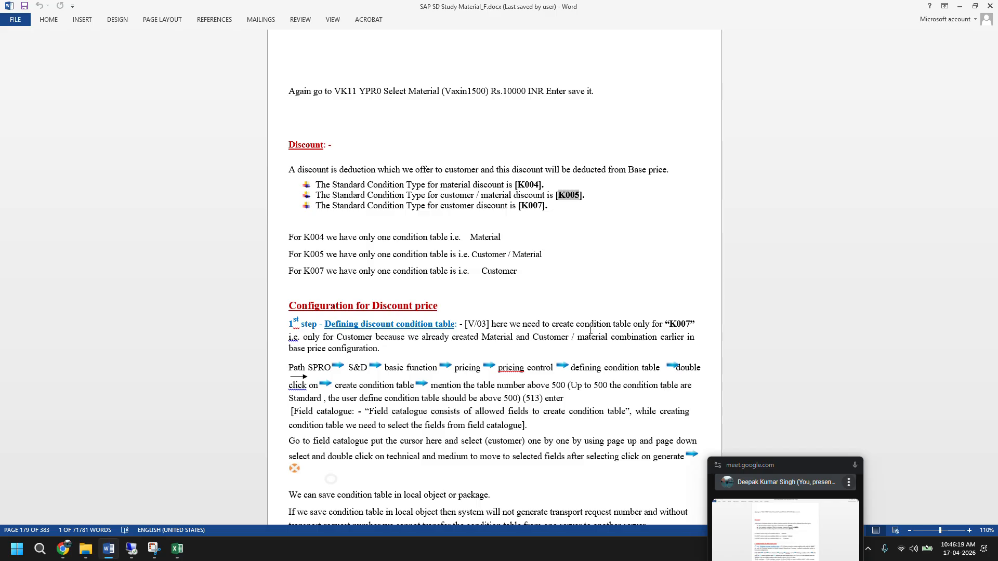
Review the standard discount condition types K004, K005 and K007 and the step on defining the discount condition table.
{"action": "scroll", "coordinate": [591, 330], "scroll_direction": "down", "scroll_amount": 3}
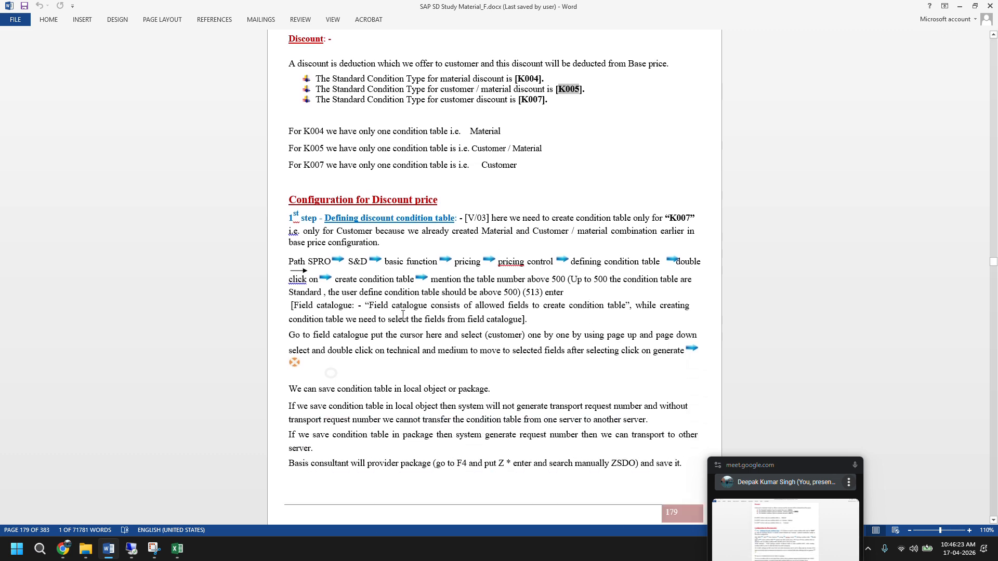
{"action": "scroll", "coordinate": [403, 315], "scroll_direction": "down", "scroll_amount": 3}
{"action": "scroll", "coordinate": [405, 325], "scroll_direction": "down", "scroll_amount": 3}
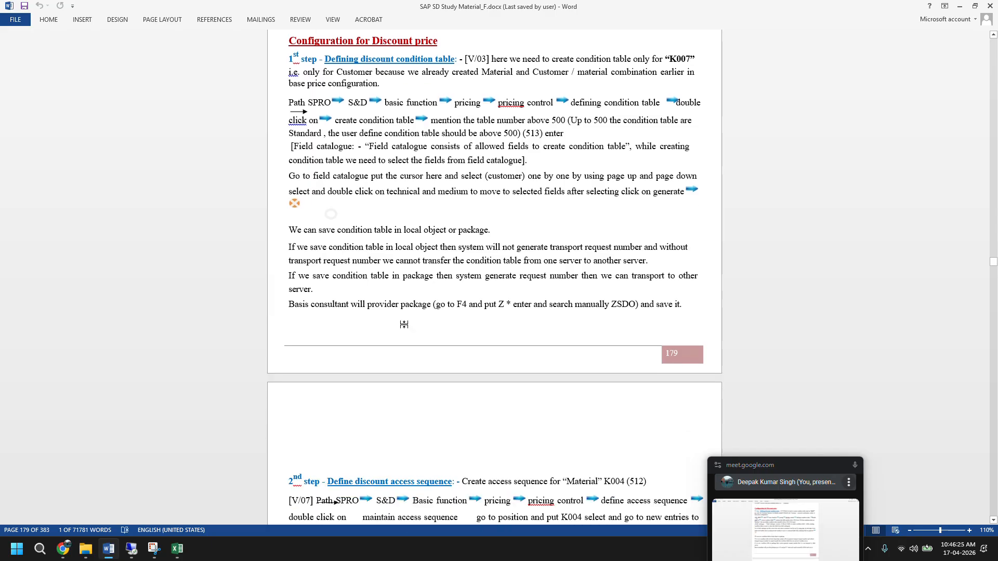
{"action": "scroll", "coordinate": [404, 325], "scroll_direction": "up", "scroll_amount": 2}
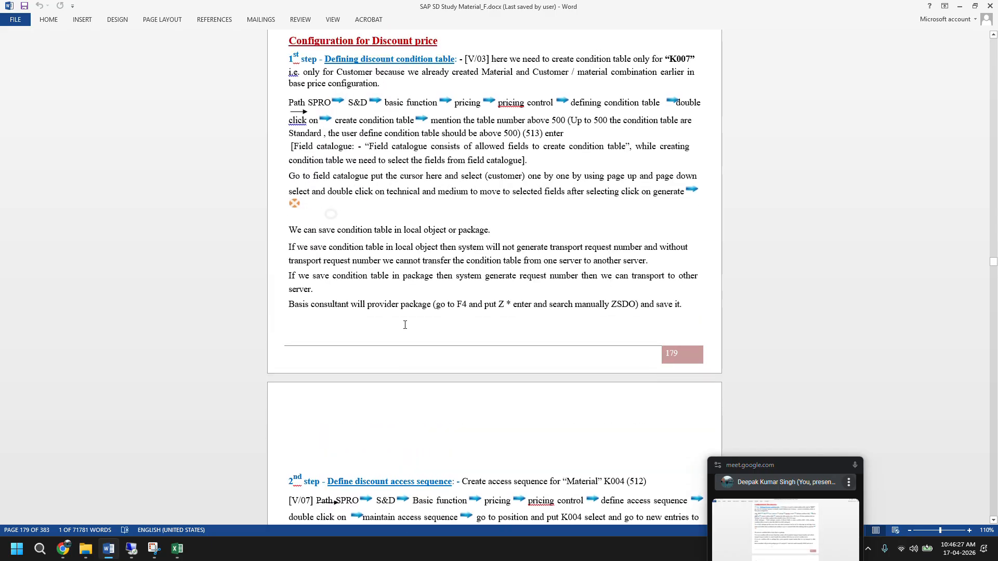
{"action": "scroll", "coordinate": [404, 324], "scroll_direction": "up", "scroll_amount": 5}
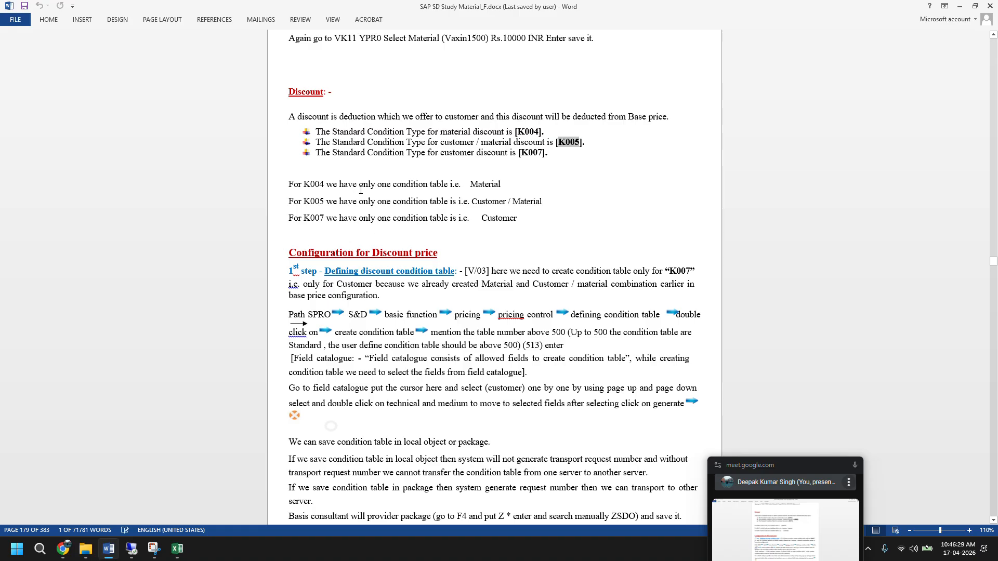
{"action": "scroll", "coordinate": [381, 201], "scroll_direction": "up", "scroll_amount": 3}
{"action": "scroll", "coordinate": [381, 201], "scroll_direction": "down", "scroll_amount": 2}
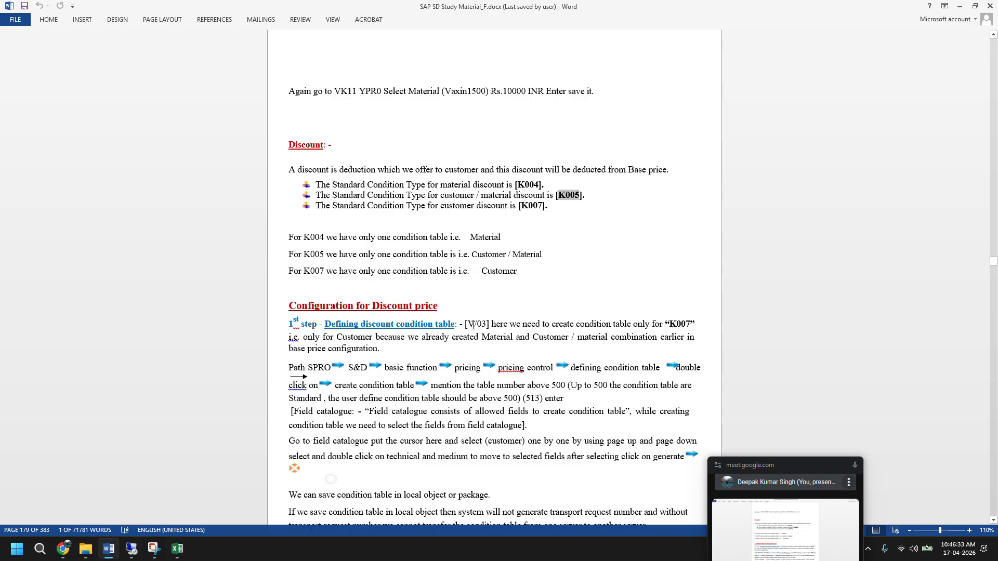
{"action": "left_click_drag", "start_coordinate": [469, 324], "coordinate": [483, 336]}
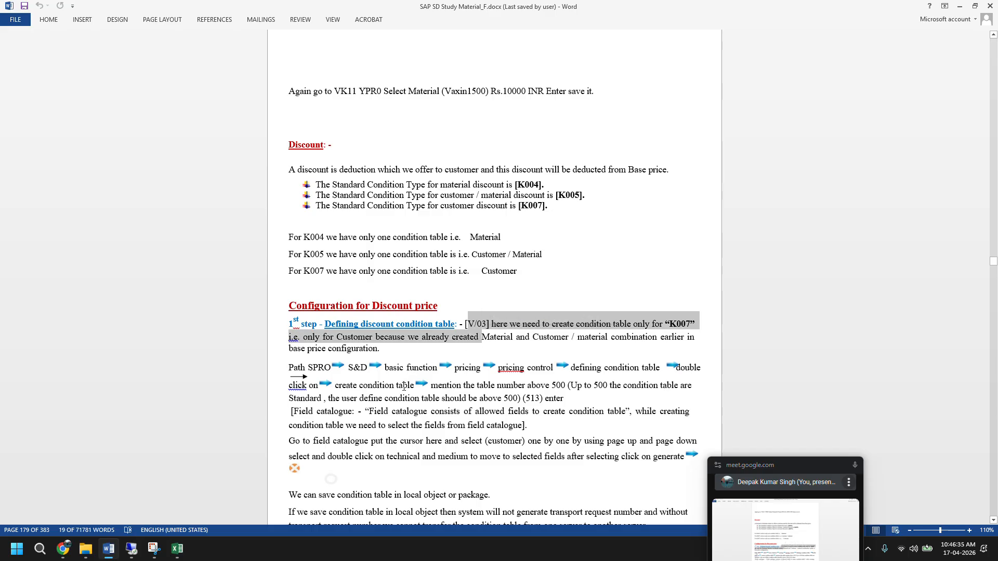
{"action": "left_click_drag", "start_coordinate": [496, 181], "coordinate": [552, 207]}
{"action": "scroll", "coordinate": [447, 363], "scroll_direction": "down", "scroll_amount": 2}
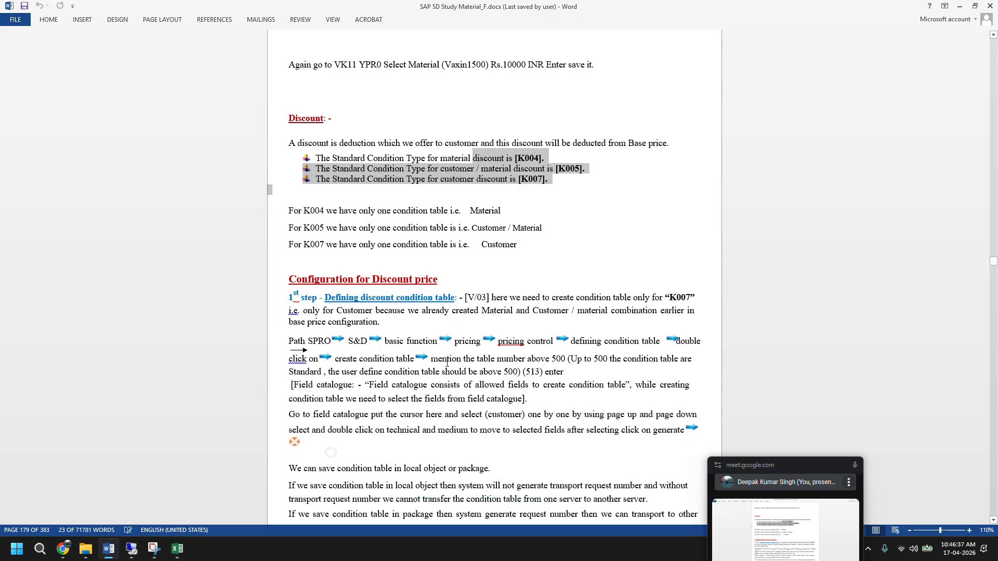
Read the steps on discount access sequences, discount condition types and their placement in the pricing procedure.
{"action": "scroll", "coordinate": [447, 363], "scroll_direction": "down", "scroll_amount": 3}
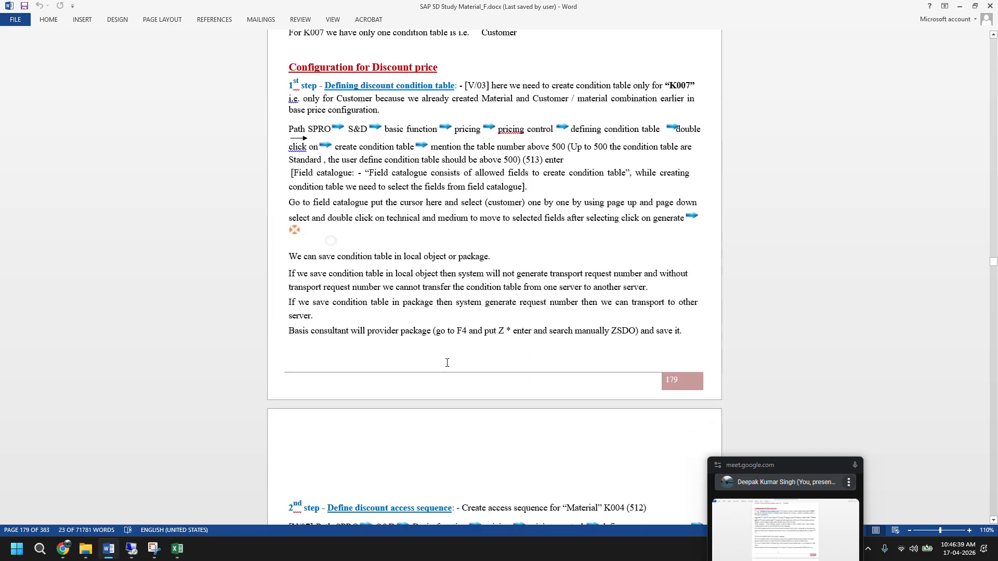
{"action": "scroll", "coordinate": [447, 363], "scroll_direction": "down", "scroll_amount": 4}
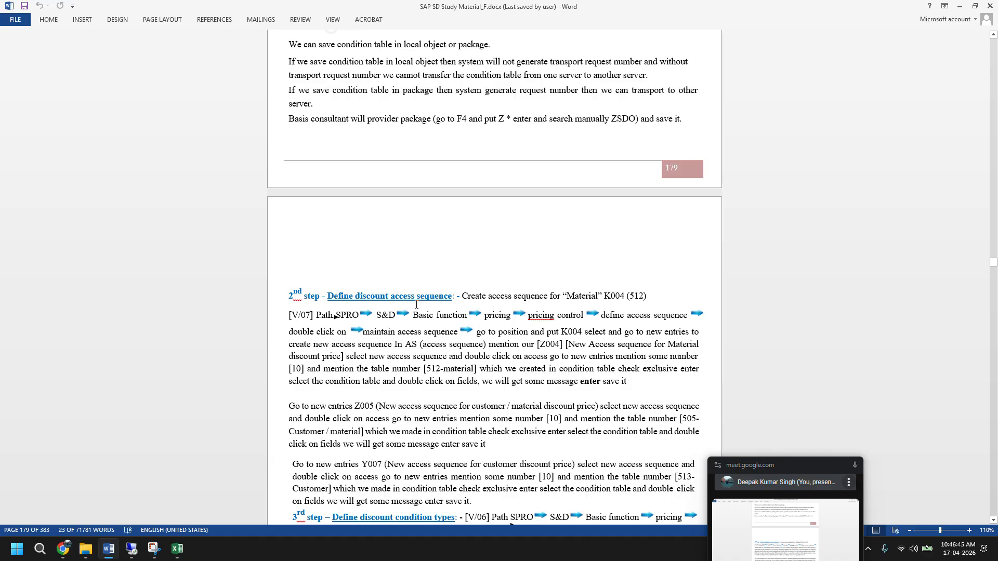
{"action": "scroll", "coordinate": [497, 360], "scroll_direction": "down", "scroll_amount": 7}
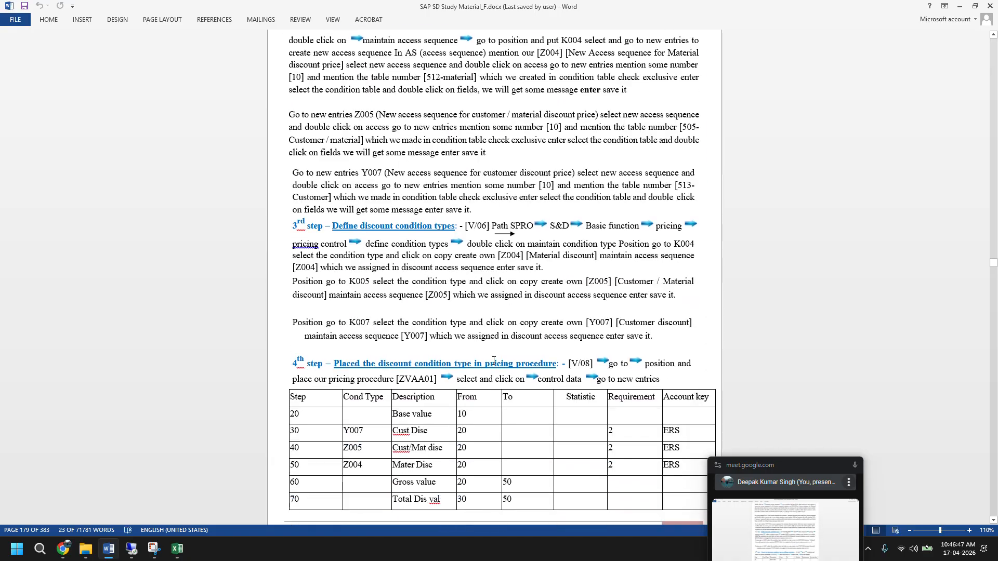
{"action": "scroll", "coordinate": [494, 360], "scroll_direction": "down", "scroll_amount": 2}
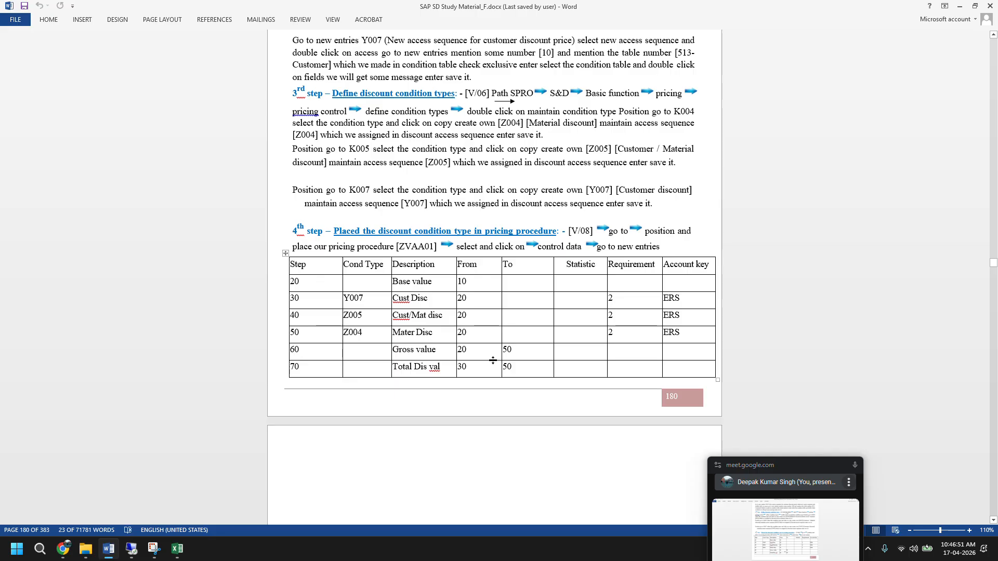
{"action": "scroll", "coordinate": [493, 360], "scroll_direction": "down", "scroll_amount": 2}
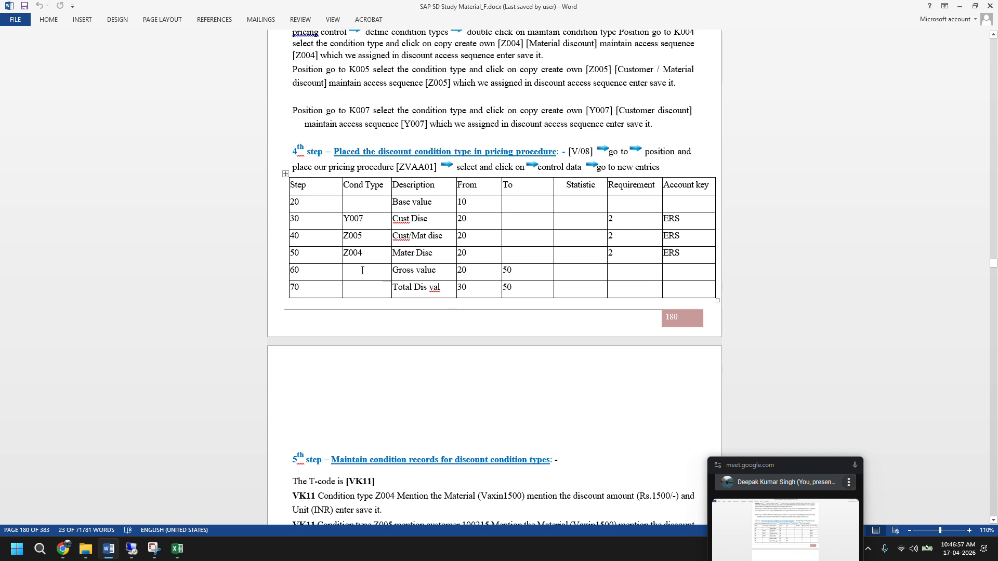
Read the fifth step on maintaining condition records for discount condition types with VK11.
{"action": "scroll", "coordinate": [416, 361], "scroll_direction": "down", "scroll_amount": 3}
{"action": "scroll", "coordinate": [415, 361], "scroll_direction": "down", "scroll_amount": 2}
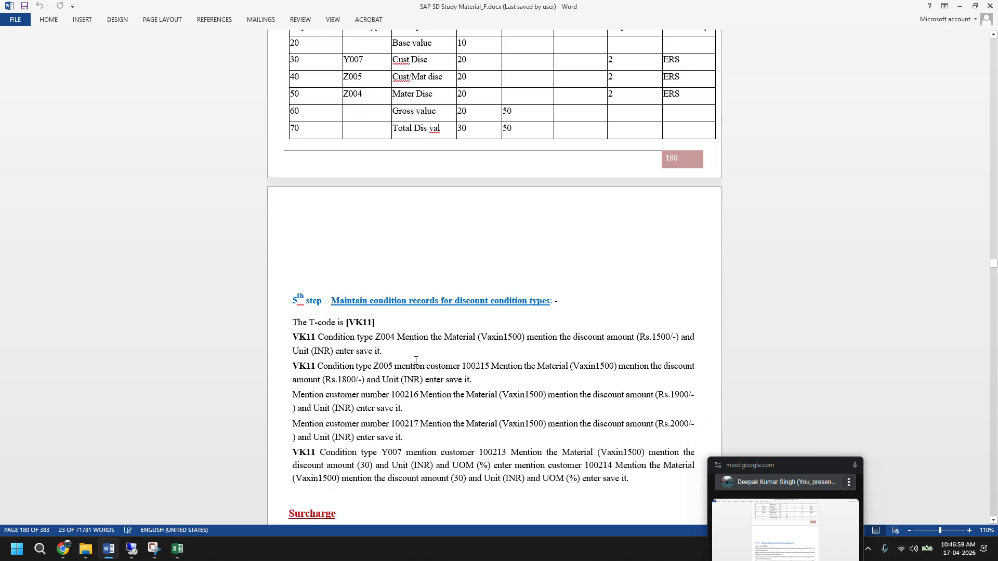
{"action": "scroll", "coordinate": [414, 267], "scroll_direction": "down", "scroll_amount": 2}
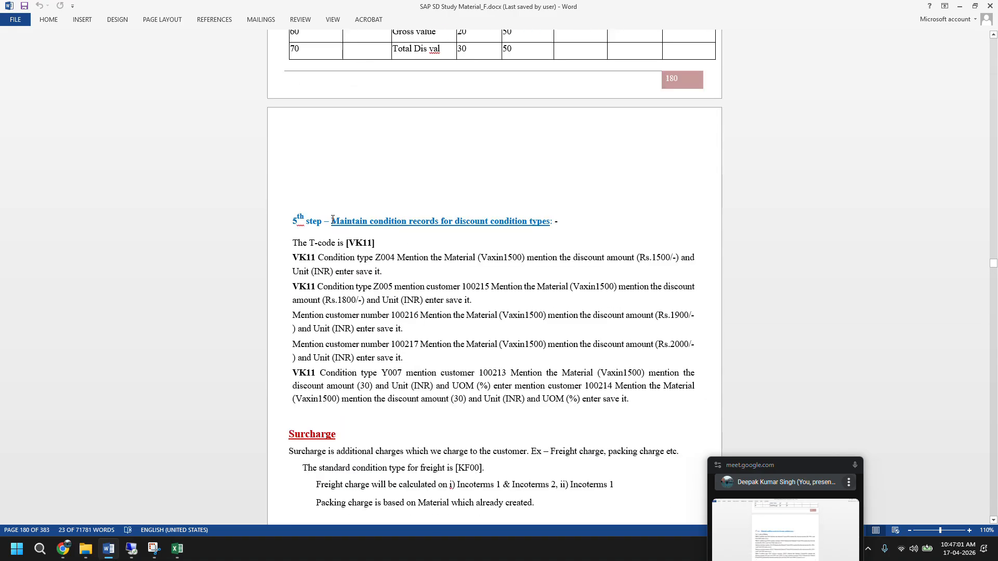
{"action": "left_click_drag", "start_coordinate": [333, 219], "coordinate": [396, 258]}
{"action": "scroll", "coordinate": [420, 358], "scroll_direction": "down", "scroll_amount": 1}
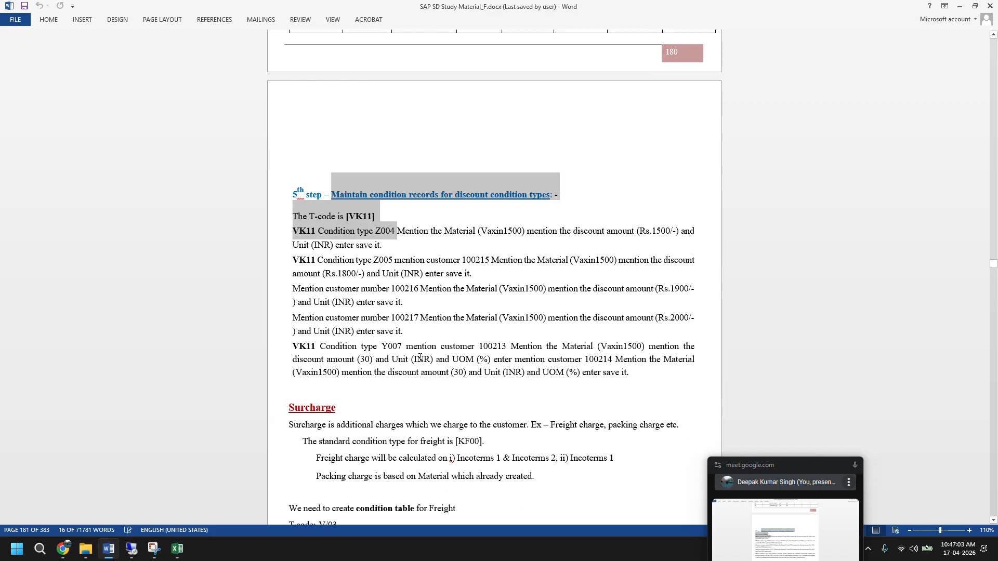
Look up freight condition type KF00 in the Surcharge section and open transaction V/06 in the SAP Business Partner session.
{"action": "scroll", "coordinate": [420, 358], "scroll_direction": "down", "scroll_amount": 3}
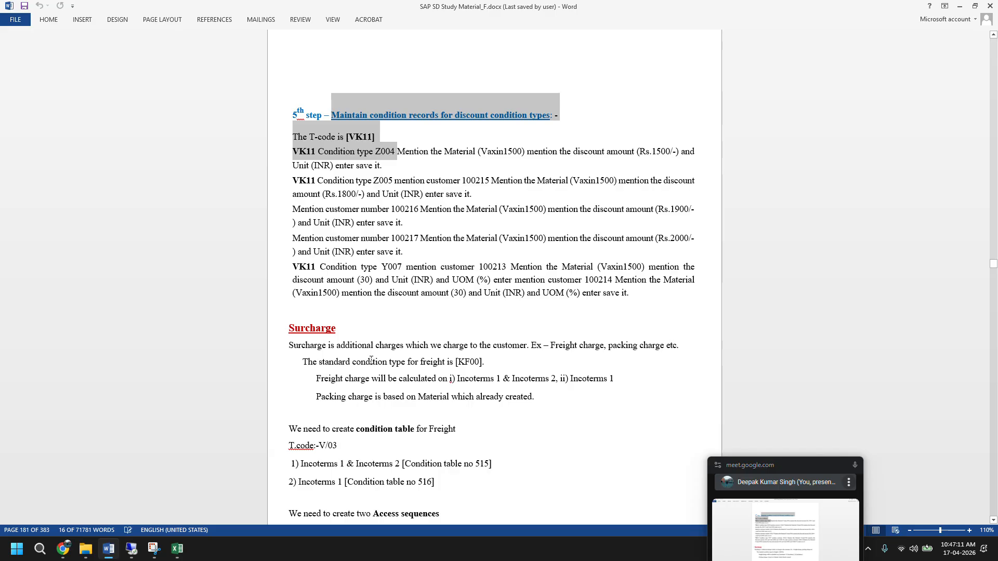
{"action": "mouse_move", "coordinate": [477, 362]}
{"action": "left_mouse_down"}
{"action": "mouse_move", "coordinate": [458, 380]}
{"action": "mouse_move", "coordinate": [462, 360]}
{"action": "left_mouse_up"}
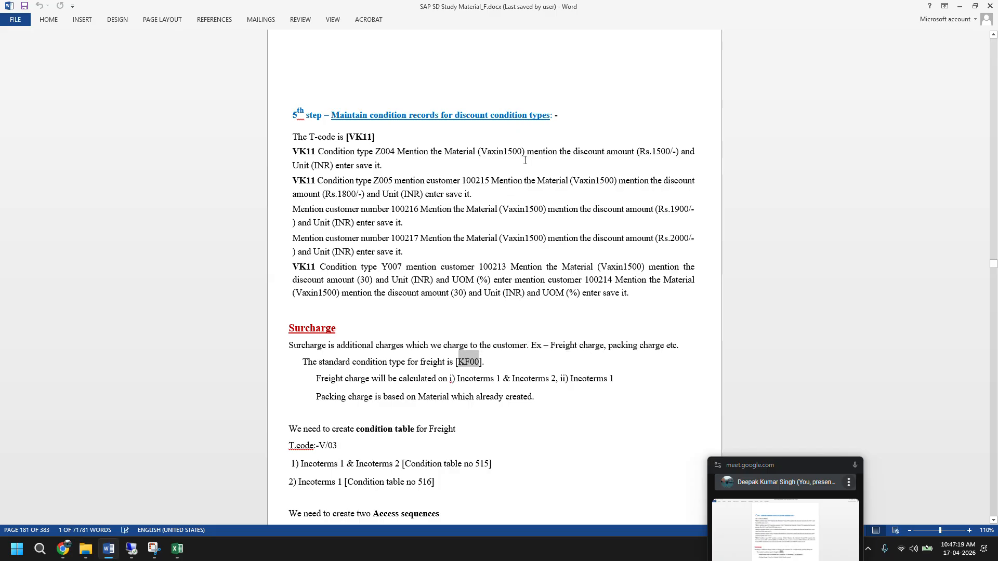
{"action": "left_click", "coordinate": [131, 549]}
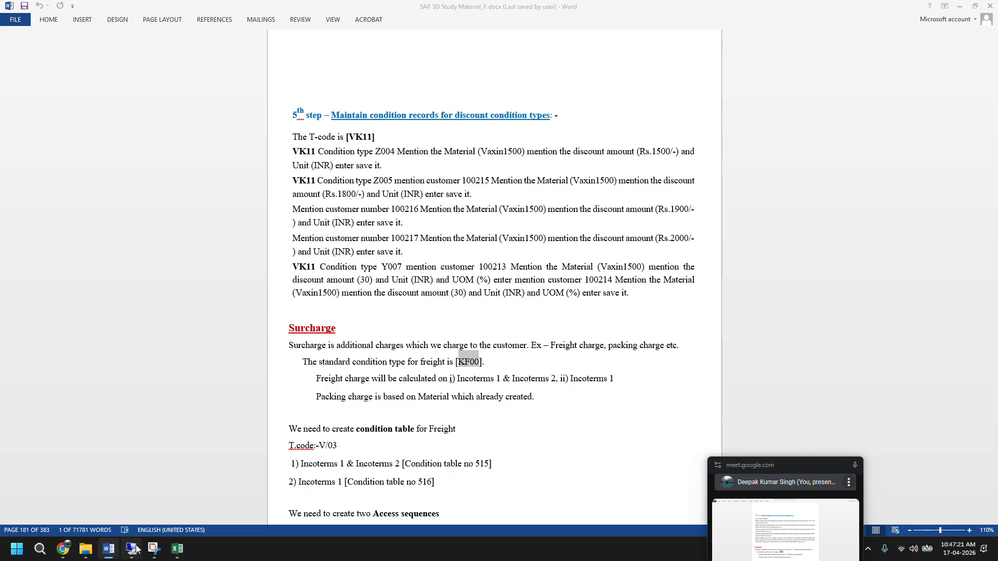
{"action": "left_click", "coordinate": [319, 550]}
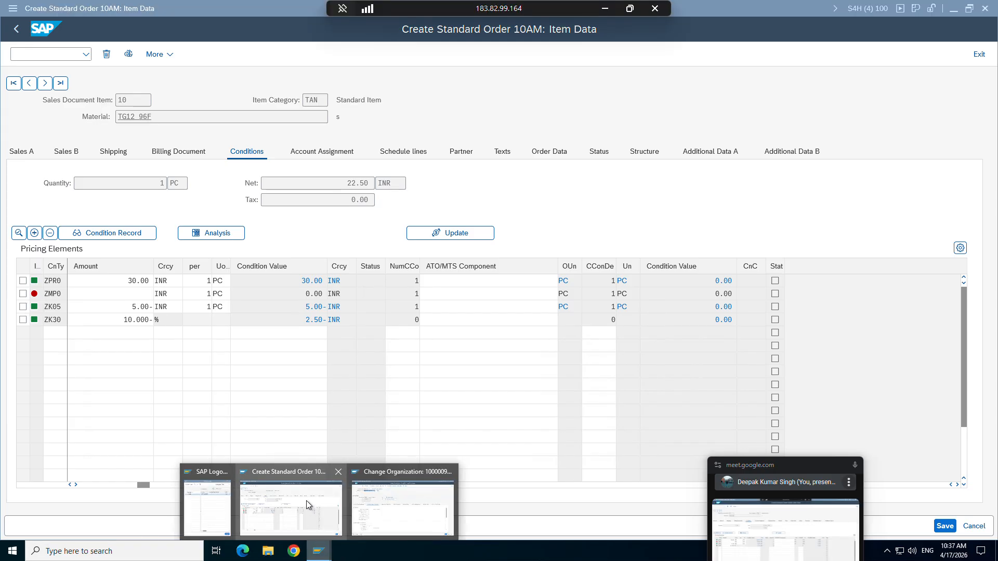
{"action": "left_click", "coordinate": [376, 500]}
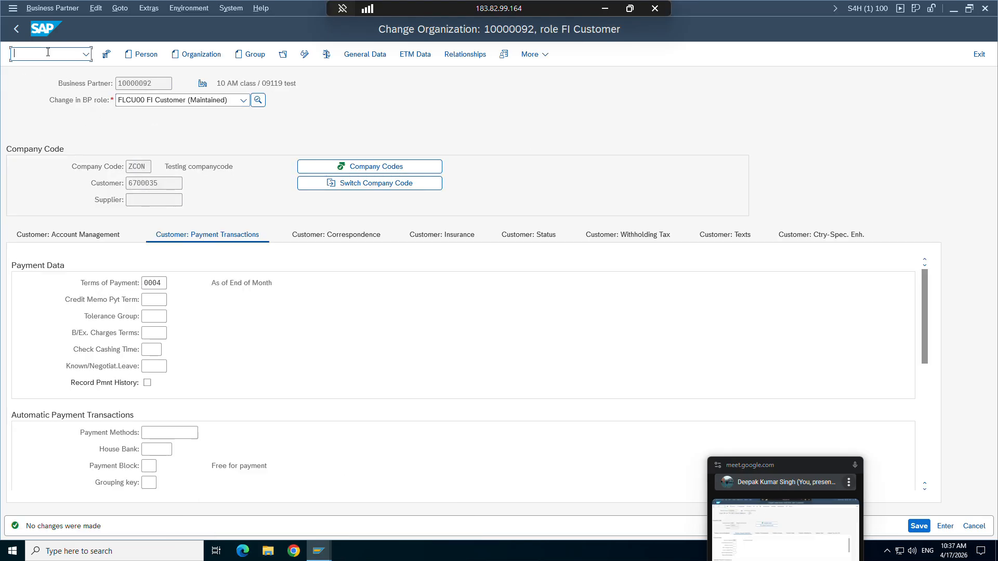
{"action": "type", "text": "/nv/06"}
{"action": "key", "text": "Return"}
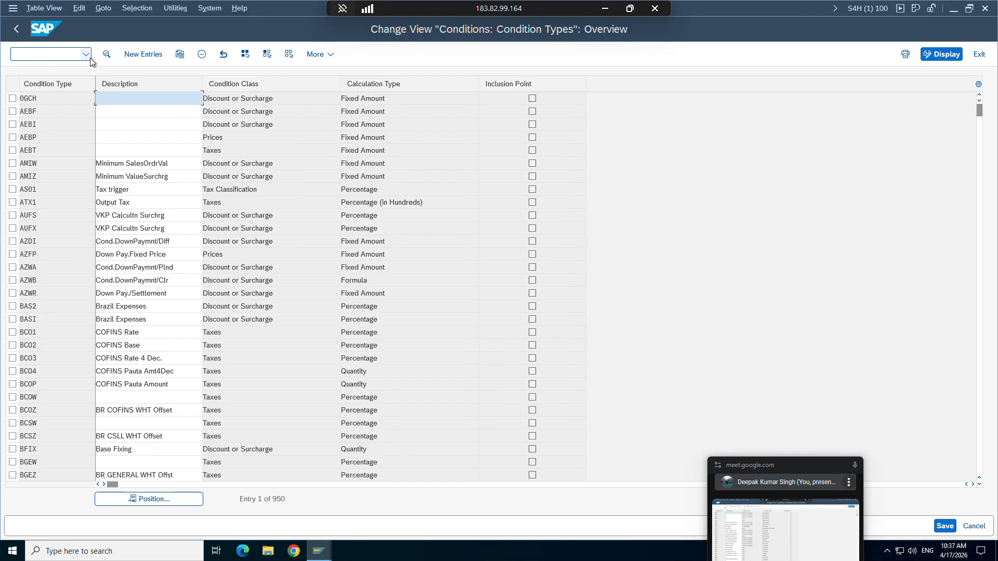
Position the condition types list at KF00 and examine the details of that freight condition type.
{"action": "left_click", "coordinate": [150, 502]}
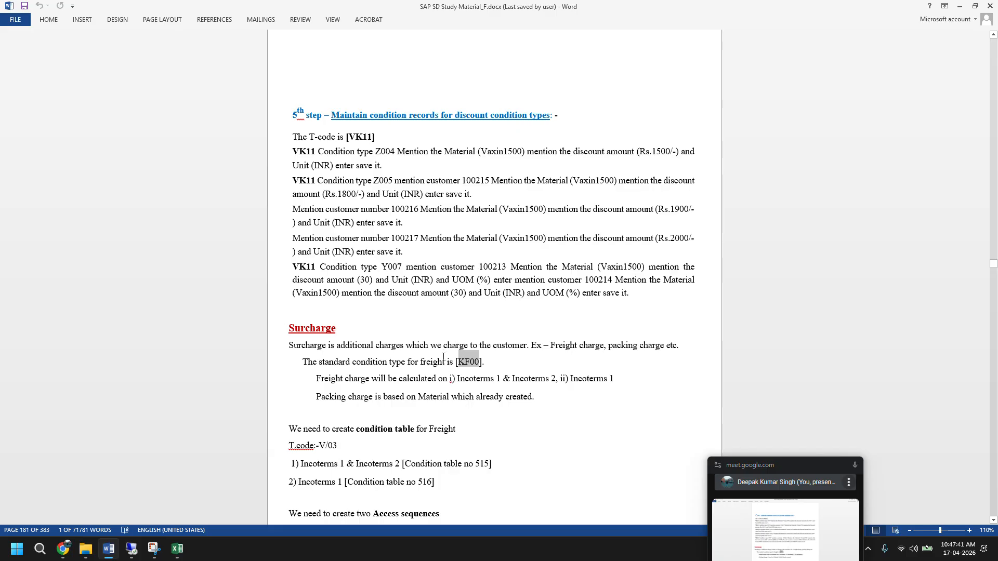
{"action": "left_click", "coordinate": [133, 551]}
{"action": "type", "text": "k"}
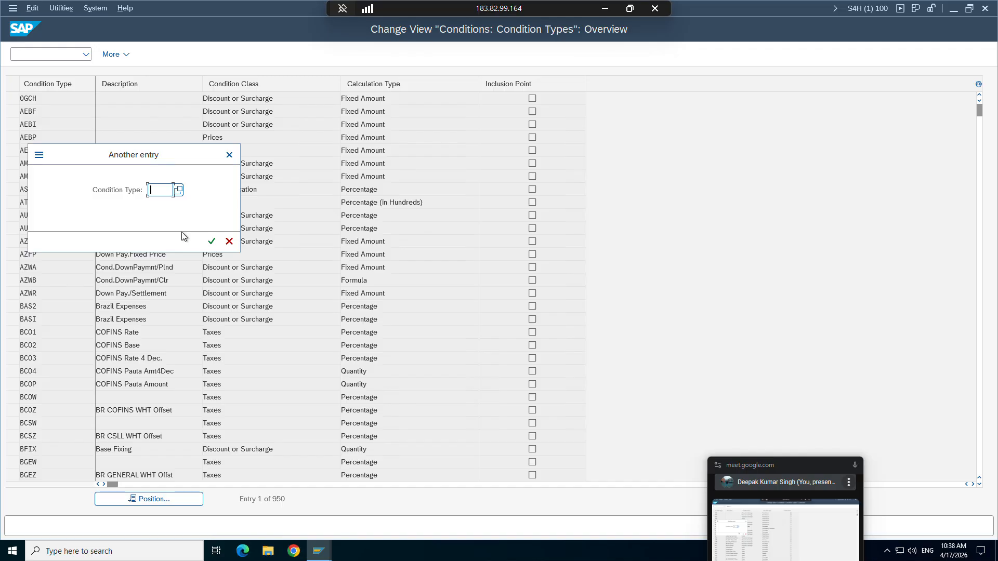
{"action": "type", "text": "f00"}
{"action": "key", "text": "Return"}
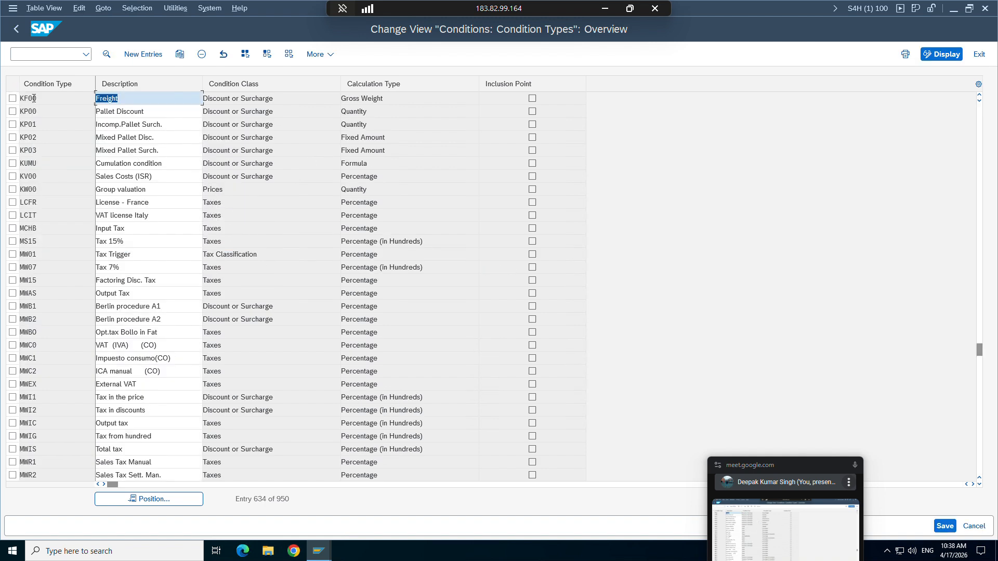
{"action": "double_click", "coordinate": [33, 98]}
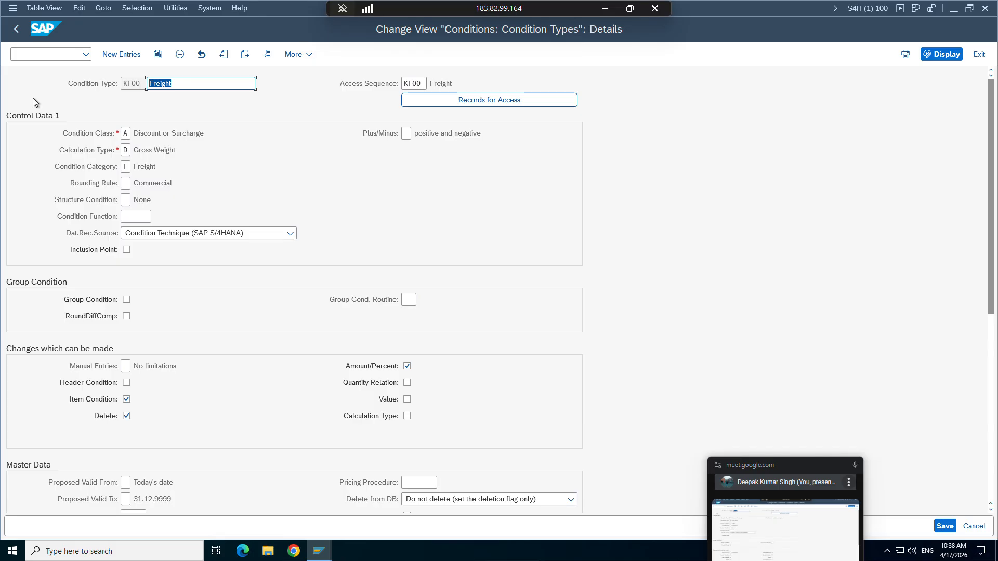
Copy condition type KF00 to new condition type ZKF0 with the description Freight_testing.
{"action": "left_click", "coordinate": [16, 30]}
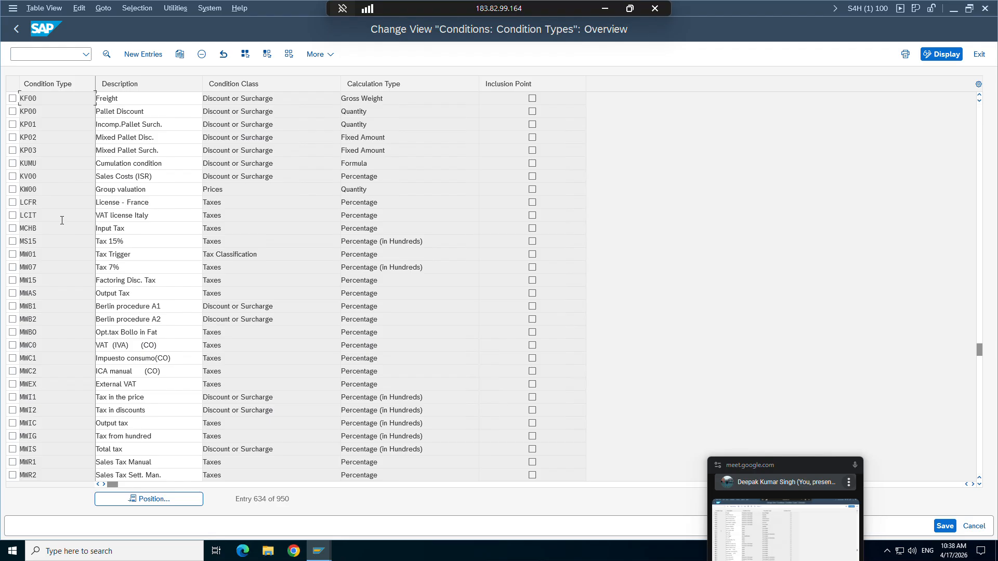
{"action": "scroll", "coordinate": [62, 220], "scroll_direction": "up", "scroll_amount": 1}
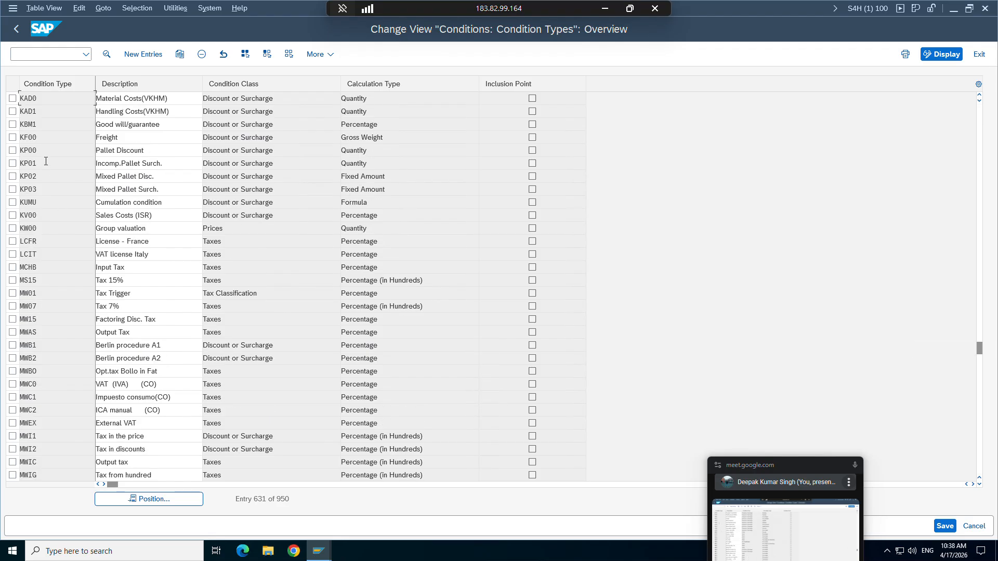
{"action": "double_click", "coordinate": [33, 139]}
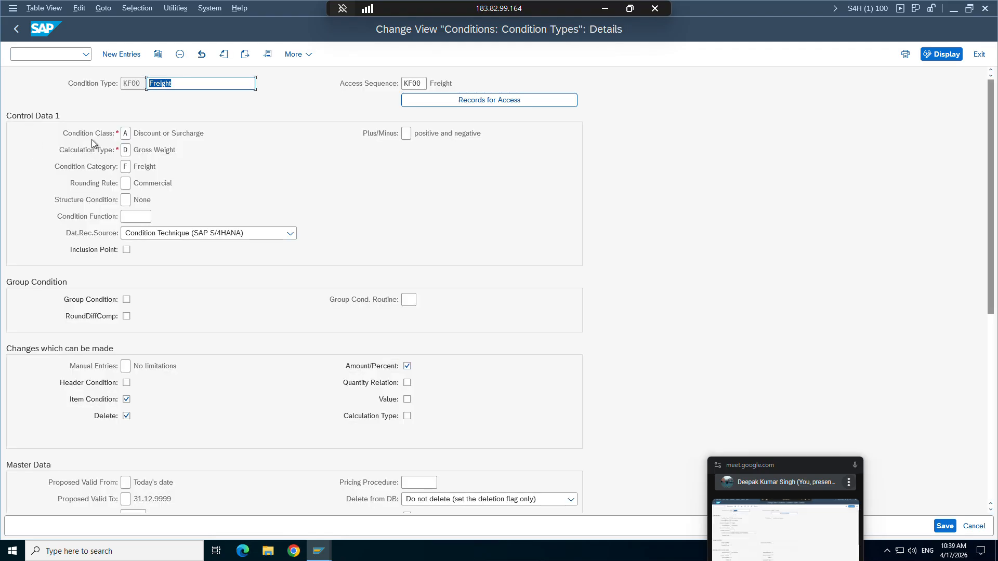
{"action": "left_click", "coordinate": [159, 53]}
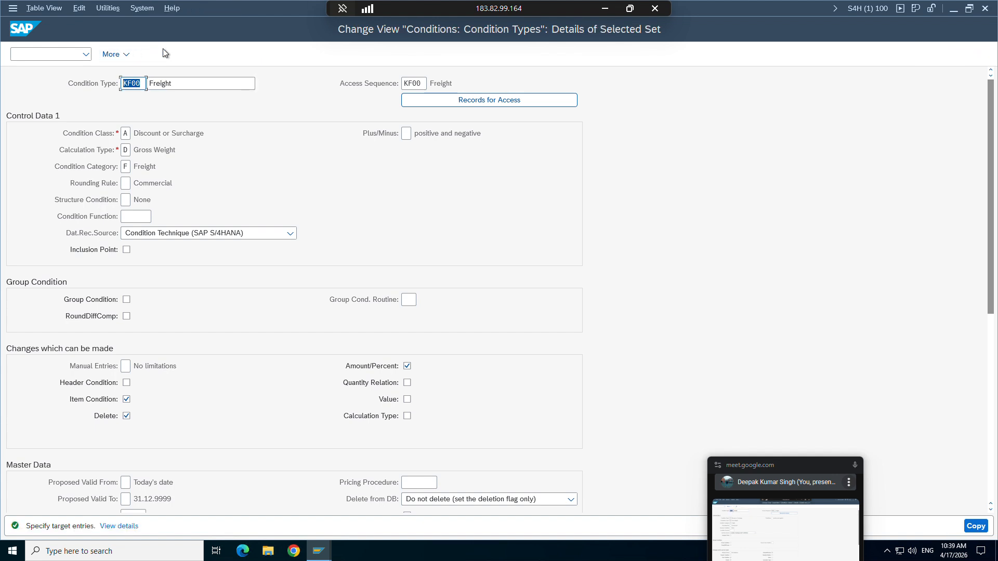
{"action": "left_click", "coordinate": [142, 83]}
{"action": "key", "text": "BackSpace"}
{"action": "type", "text": "Z"}
{"action": "left_click", "coordinate": [177, 83]}
{"action": "type", "text": "_"}
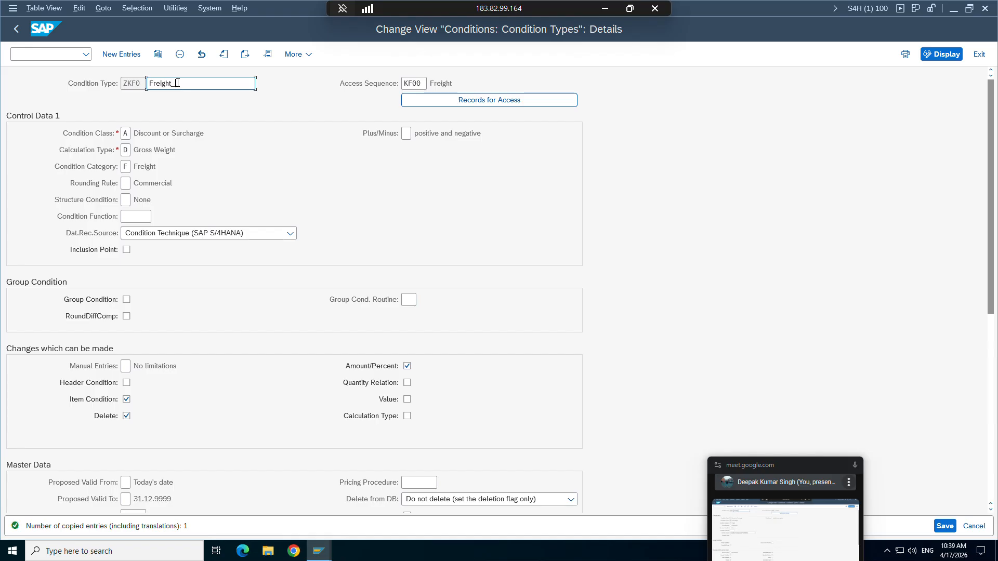
{"action": "type", "text": "testing"}
{"action": "key", "text": "Return"}
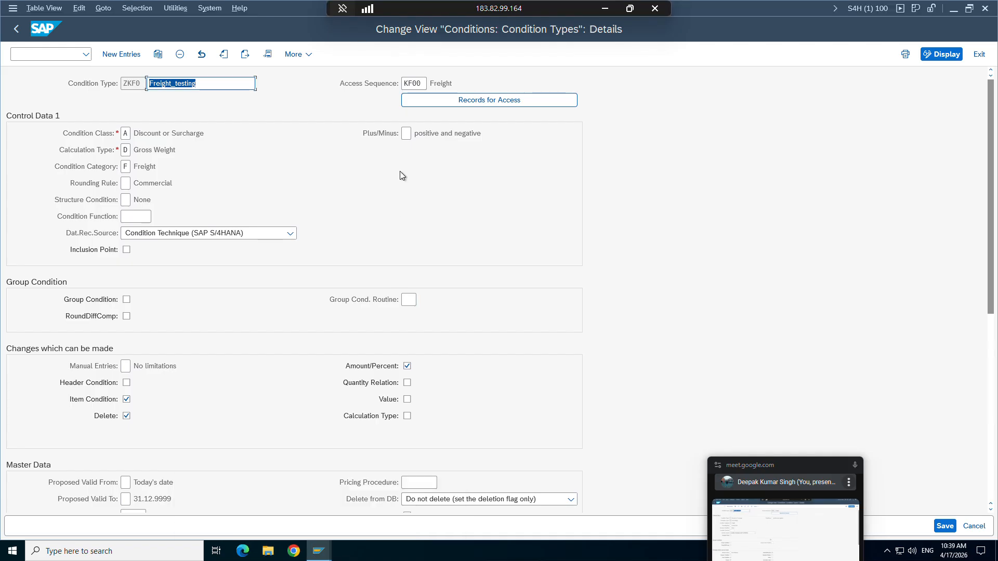
Open the access sequences overview with transaction V/07 in a new SAP session.
{"action": "left_click", "coordinate": [416, 83]}
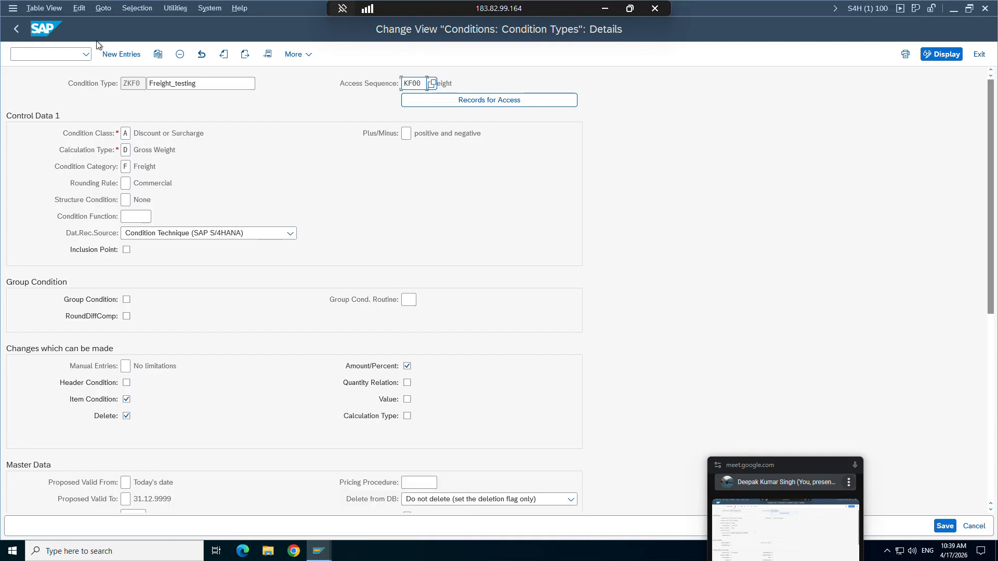
{"action": "left_click", "coordinate": [12, 8]}
{"action": "left_click", "coordinate": [23, 123]}
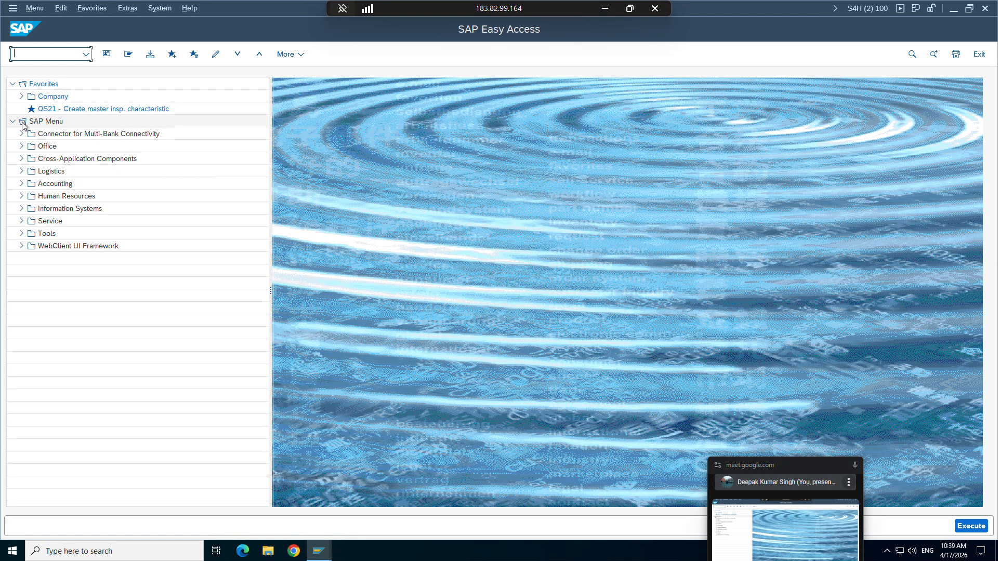
{"action": "type", "text": "v/07"}
{"action": "key", "text": "Return"}
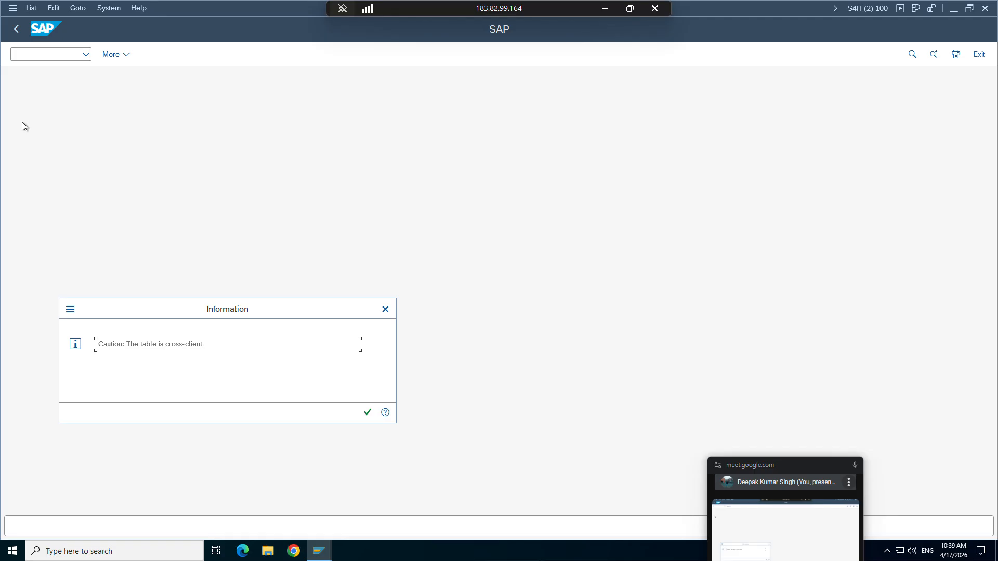
{"action": "key", "text": "Return"}
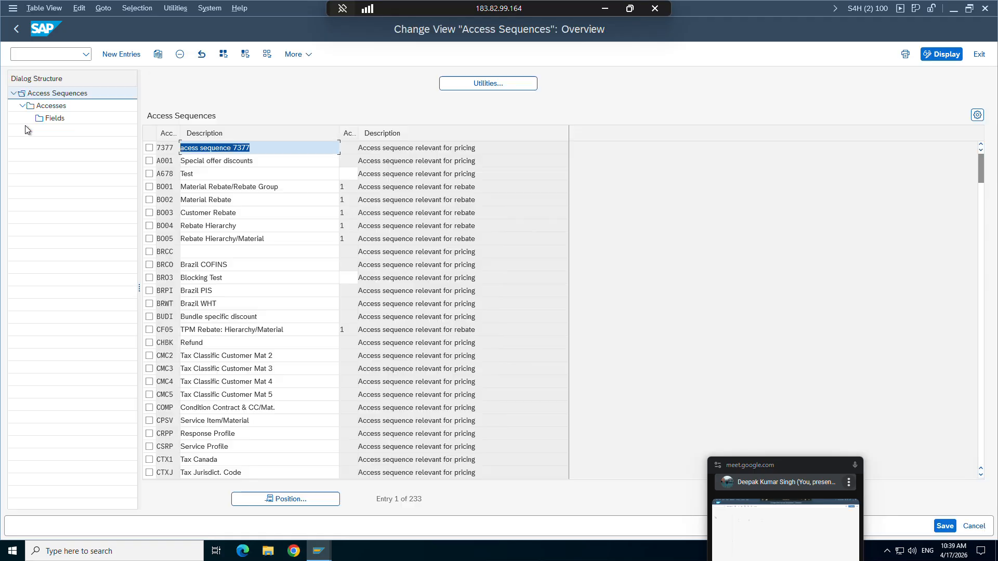
Find access sequence KF00 and examine the condition tables listed in its accesses.
{"action": "left_click", "coordinate": [278, 501]}
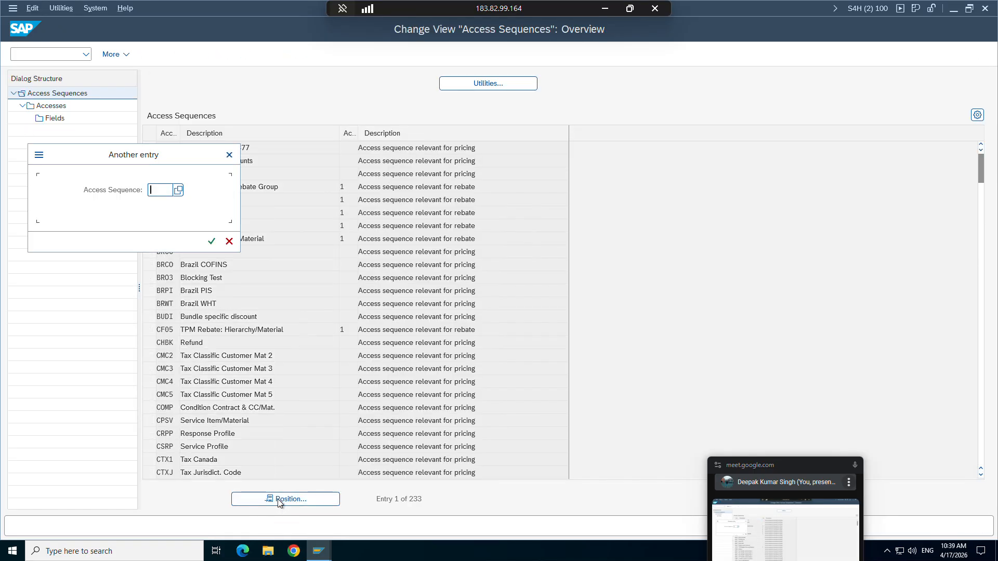
{"action": "type", "text": "kf00"}
{"action": "key", "text": "Return"}
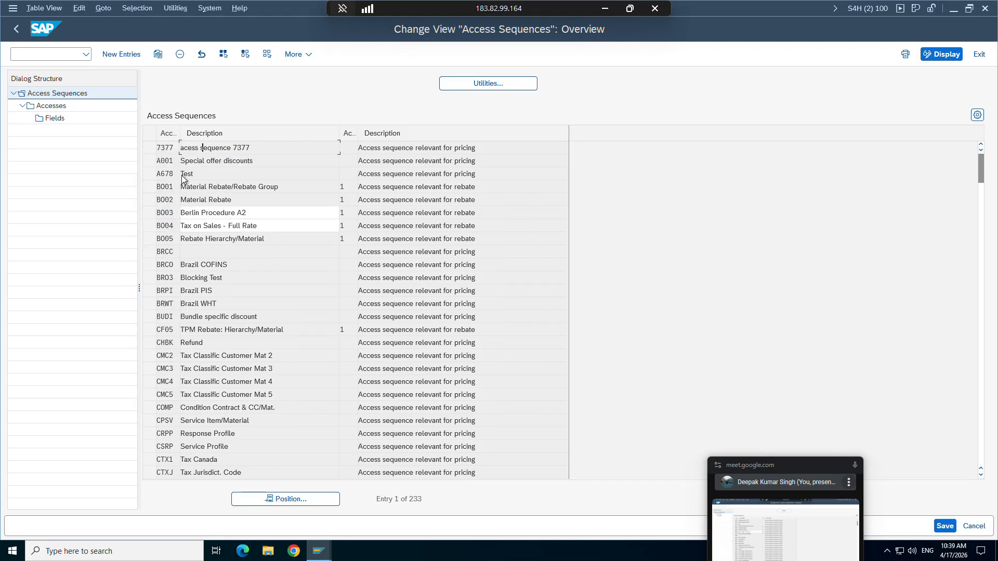
{"action": "left_click", "coordinate": [149, 148]}
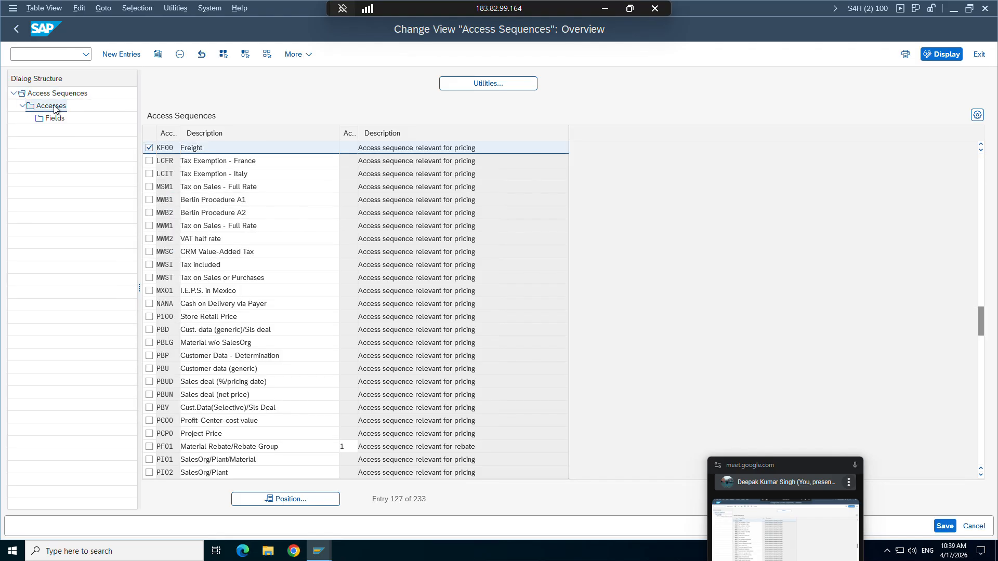
{"action": "double_click", "coordinate": [52, 106]}
{"action": "left_click", "coordinate": [257, 162]}
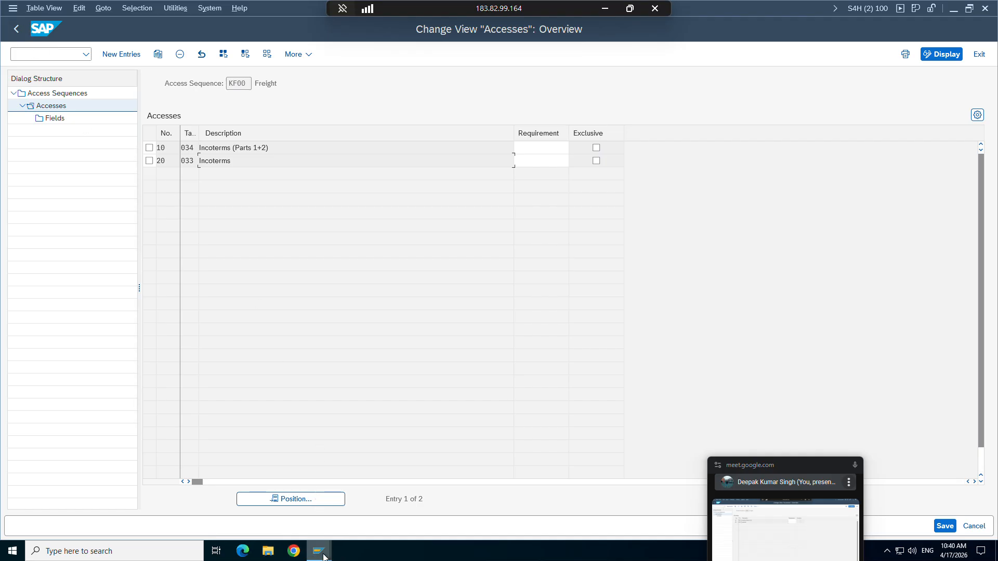
Assign access sequence ZASQ to condition type ZKF0 and save it to the proposed customizing request.
{"action": "mouse_move", "coordinate": [322, 555]}
{"action": "left_click", "coordinate": [336, 507]}
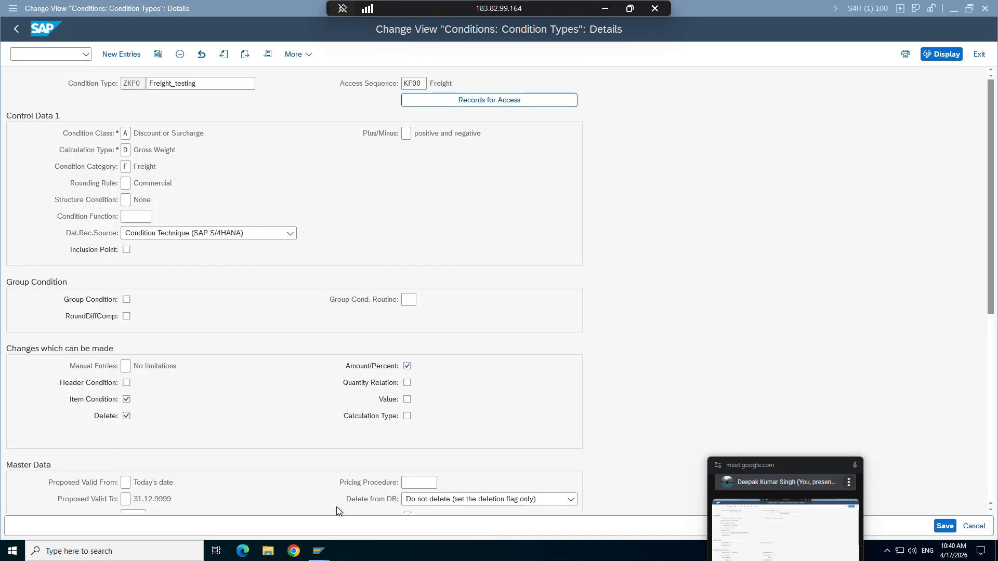
{"action": "left_click", "coordinate": [426, 84]}
{"action": "key", "text": "BackSpace"}
{"action": "key", "text": "BackSpace"}
{"action": "key", "text": "BackSpace"}
{"action": "key", "text": "BackSpace"}
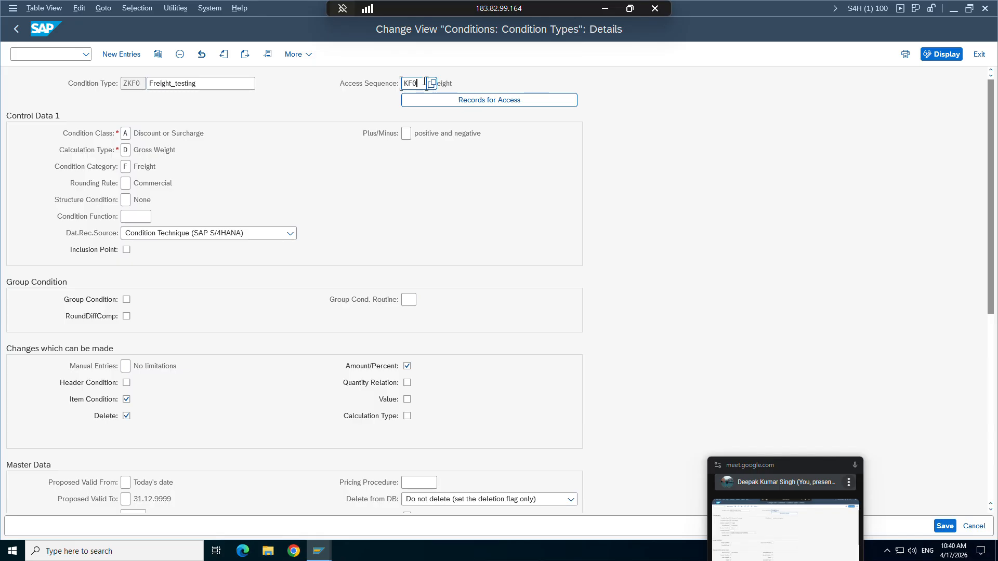
{"action": "left_click", "coordinate": [420, 99]}
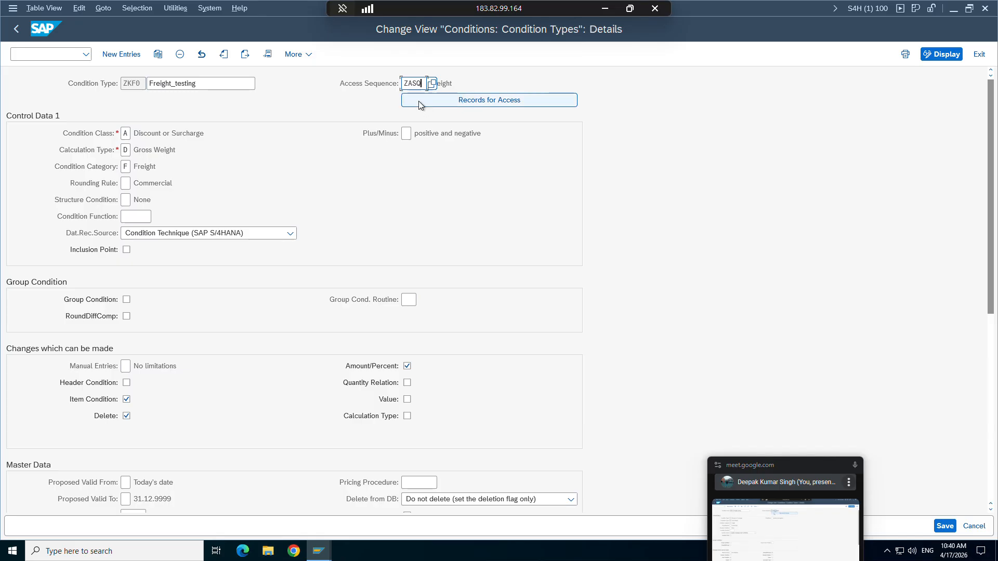
{"action": "key", "text": "Return"}
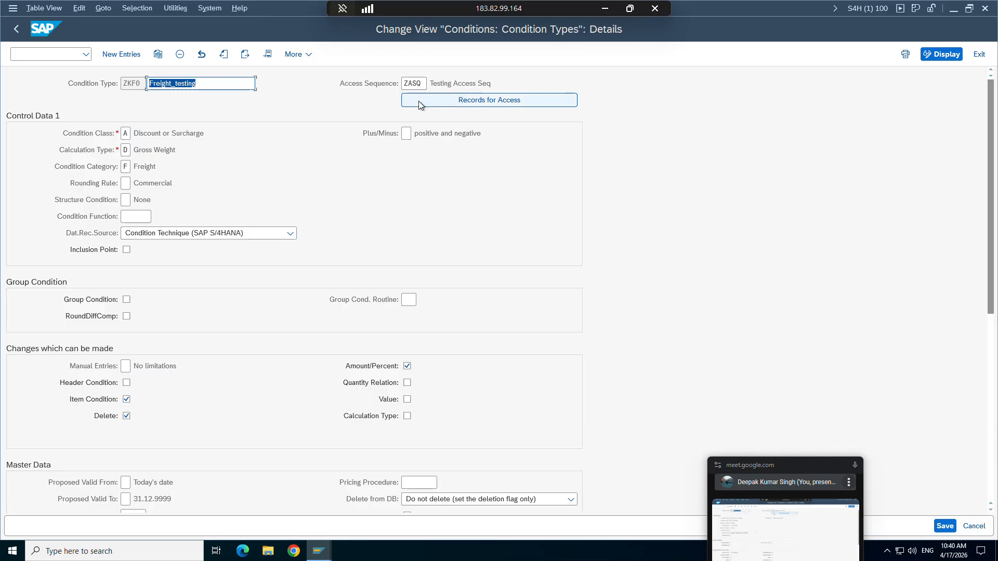
{"action": "left_click", "coordinate": [944, 527]}
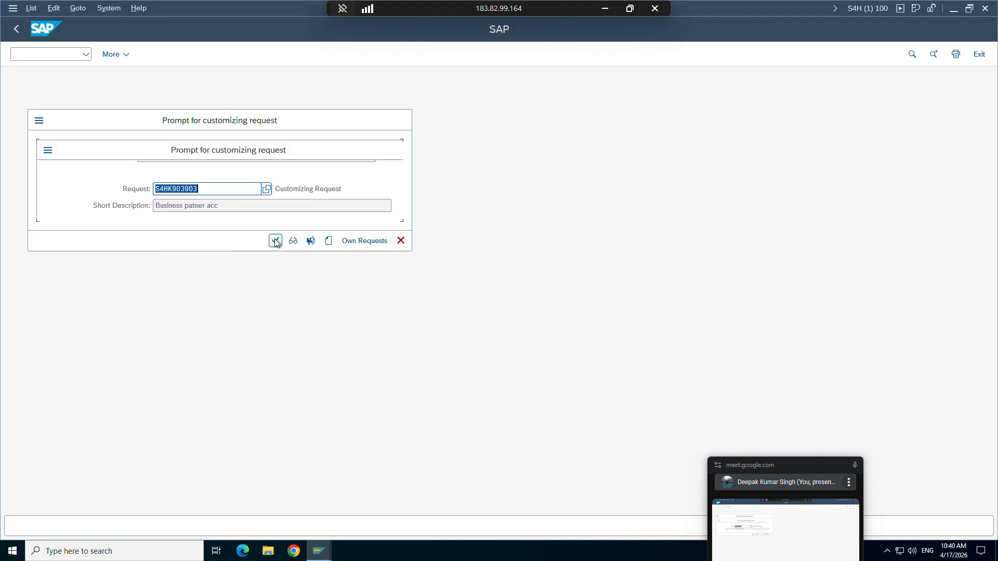
{"action": "left_click", "coordinate": [276, 242]}
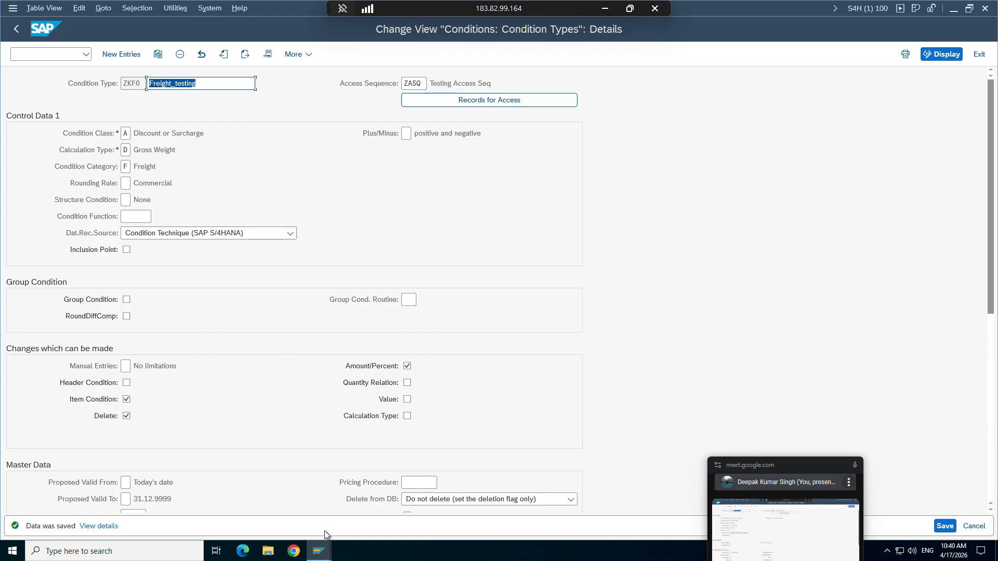
Switch to the Excel pricing sheet and enter ZKF0 in cell J10 below the ZK30 condition type.
{"action": "mouse_move", "coordinate": [319, 550]}
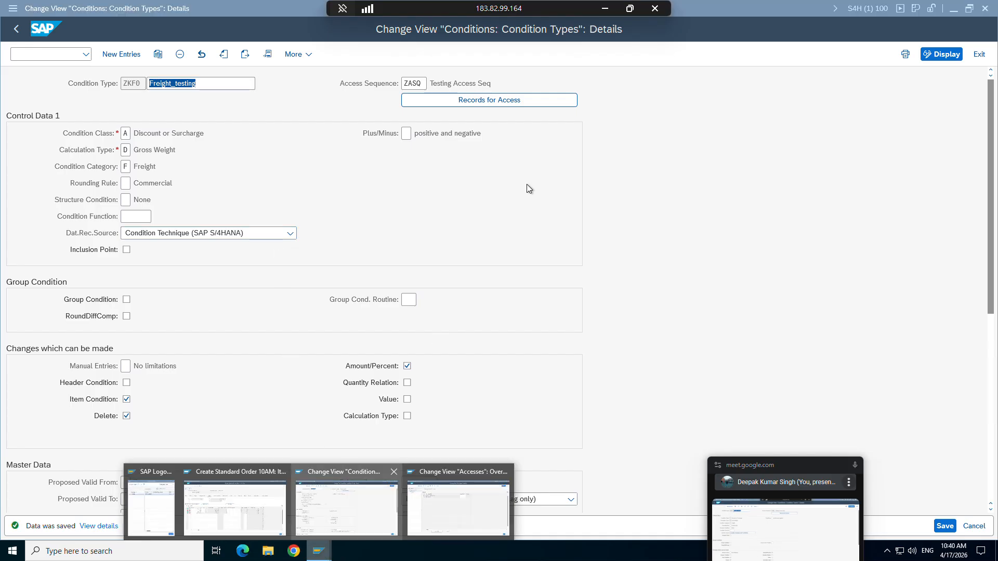
{"action": "left_click", "coordinate": [604, 8]}
{"action": "left_click", "coordinate": [177, 549]}
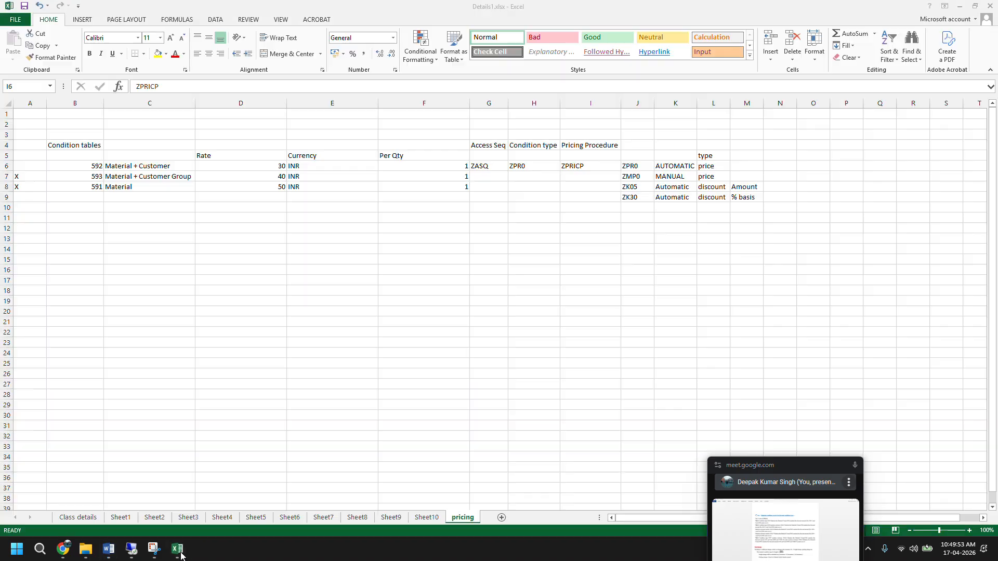
{"action": "left_click", "coordinate": [639, 207]}
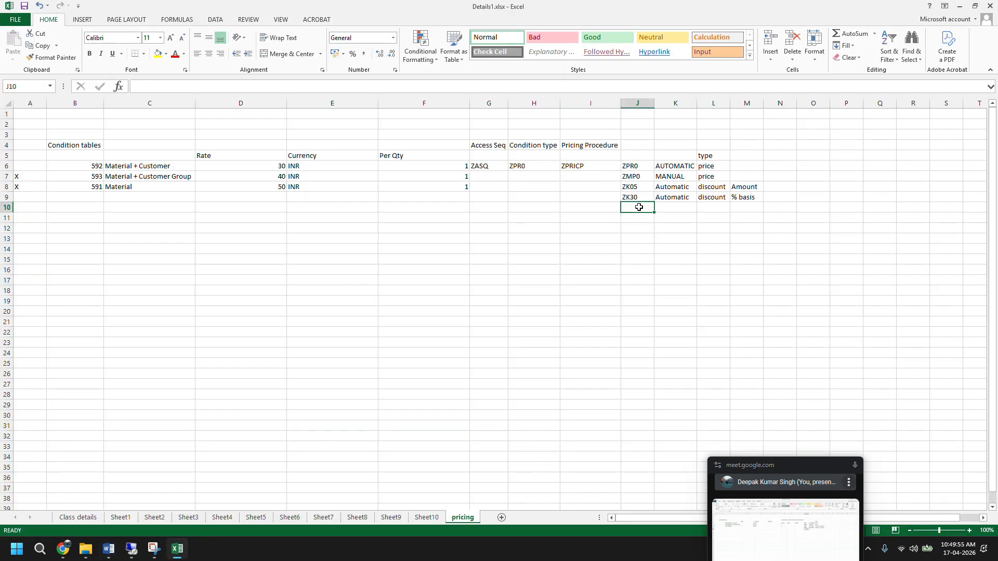
{"action": "type", "text": "Z"}
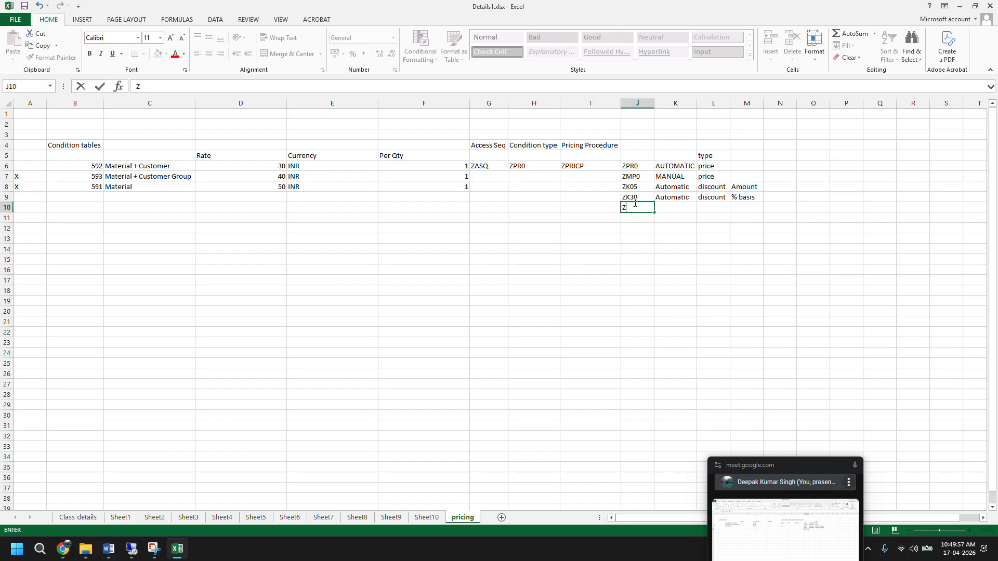
{"action": "type", "text": "KF0"}
Enter Surcharge in cell K10 beside ZKF0.
{"action": "left_click", "coordinate": [674, 209]}
{"action": "type", "text": "sUR"}
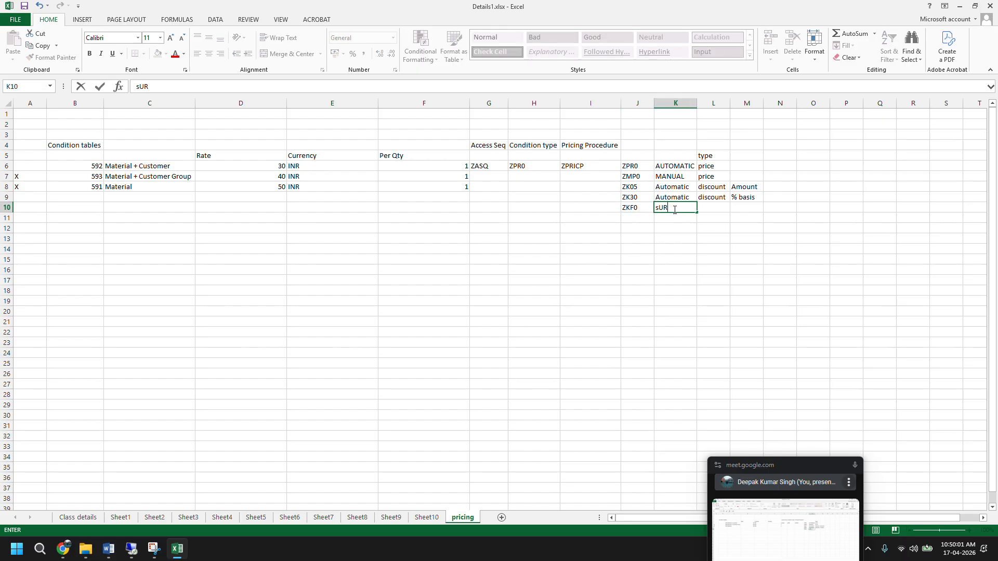
{"action": "type", "text": "CHAR"}
{"action": "key", "text": "BackSpace"}
{"action": "key", "text": "BackSpace"}
{"action": "key", "text": "BackSpace"}
{"action": "key", "text": "BackSpace"}
{"action": "key", "text": "BackSpace"}
{"action": "key", "text": "BackSpace"}
{"action": "key", "text": "BackSpace"}
{"action": "type", "text": "s="}
{"action": "key", "text": "BackSpace"}
{"action": "type", "text": "Surcharge"}
{"action": "key", "text": "Tab"}
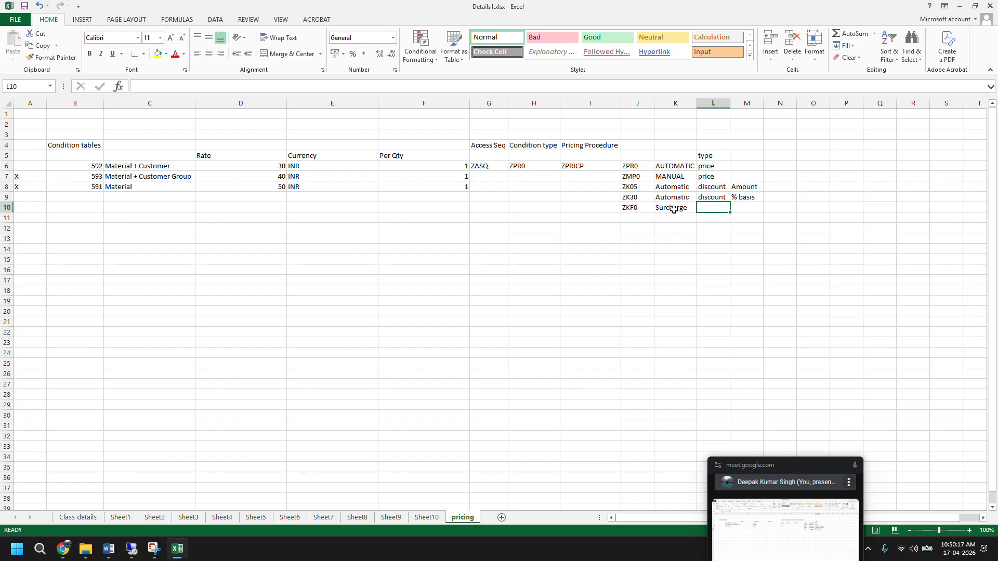
Move the Surcharge entry from cell K10 to the type column in cell L10.
{"action": "type", "text": "wei"}
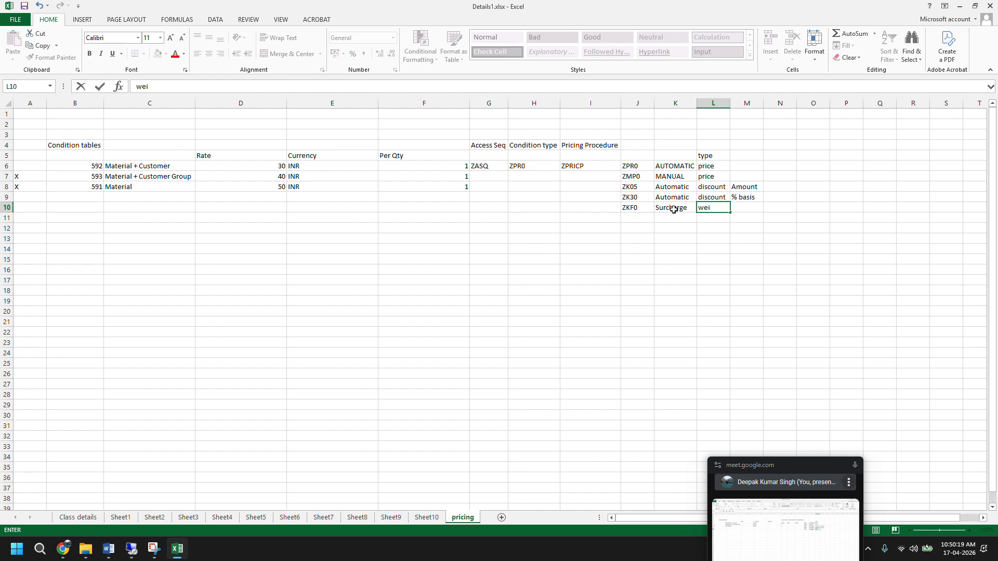
{"action": "key", "text": "BackSpace"}
{"action": "key", "text": "BackSpace"}
{"action": "key", "text": "BackSpace"}
{"action": "left_click", "coordinate": [676, 209]}
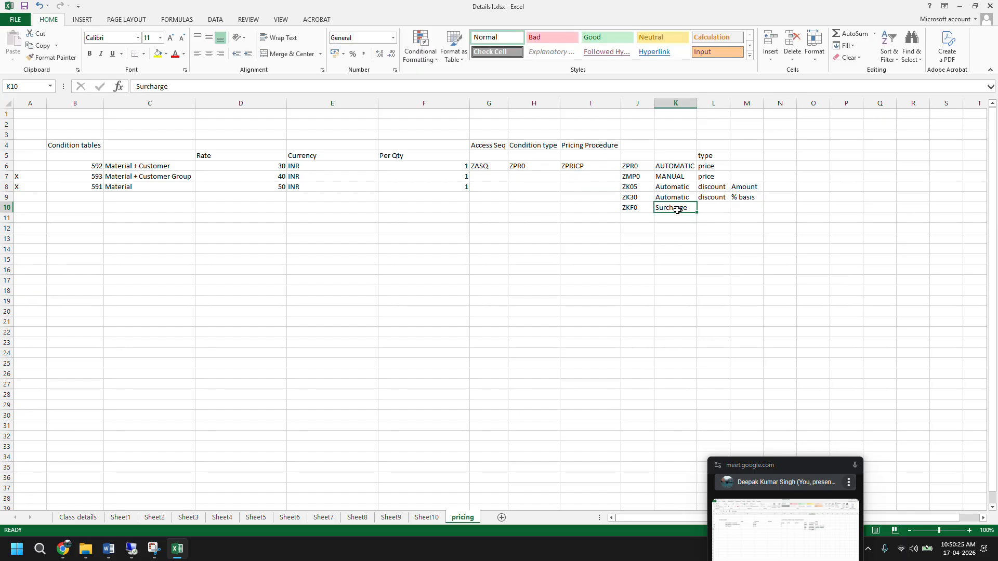
{"action": "key", "text": "ctrl+c"}
{"action": "left_click", "coordinate": [719, 206]}
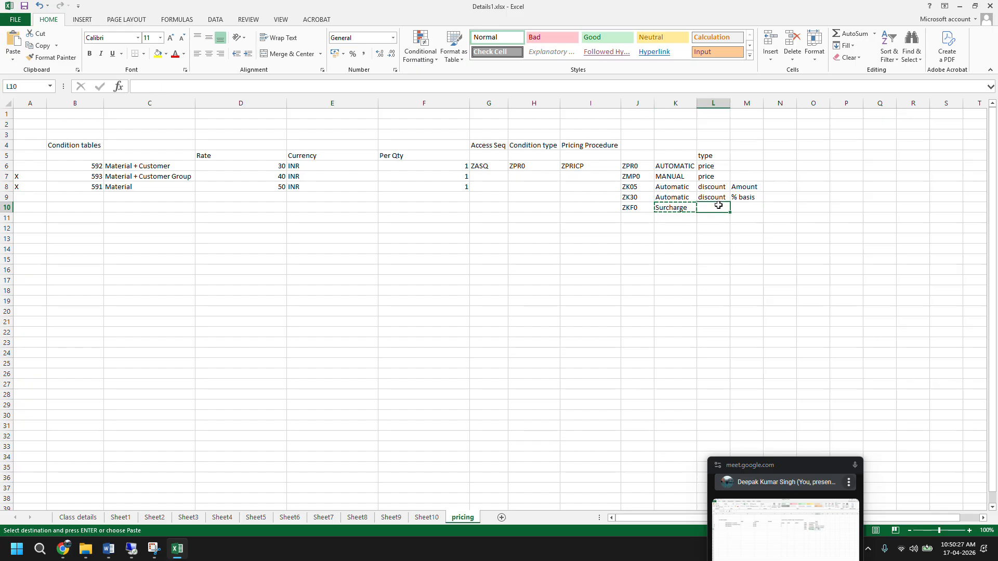
{"action": "key", "text": "ctrl+v"}
Enter Automatic in cell K10 for condition type ZKF0.
{"action": "left_click", "coordinate": [677, 205]}
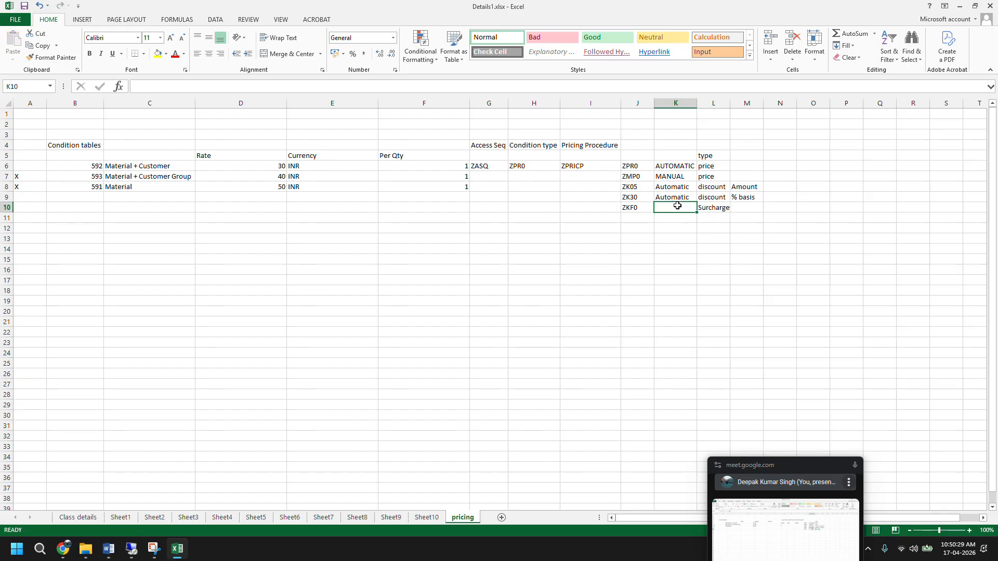
{"action": "type", "text": "Autom"}
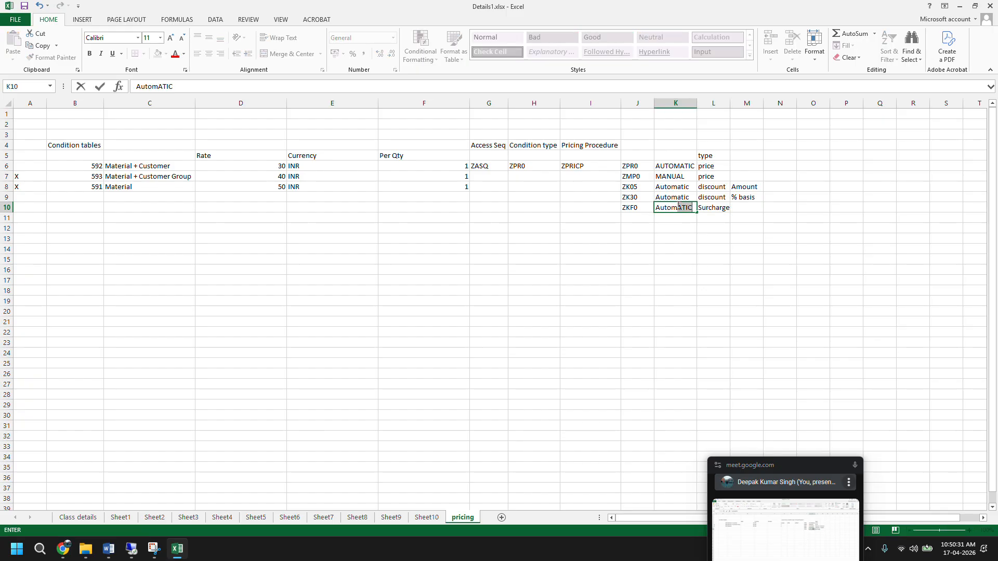
{"action": "key", "text": "BackSpace"}
{"action": "type", "text": "aic"}
{"action": "key", "text": "BackSpace"}
{"action": "key", "text": "BackSpace"}
{"action": "type", "text": "tic"}
{"action": "key", "text": "Return"}
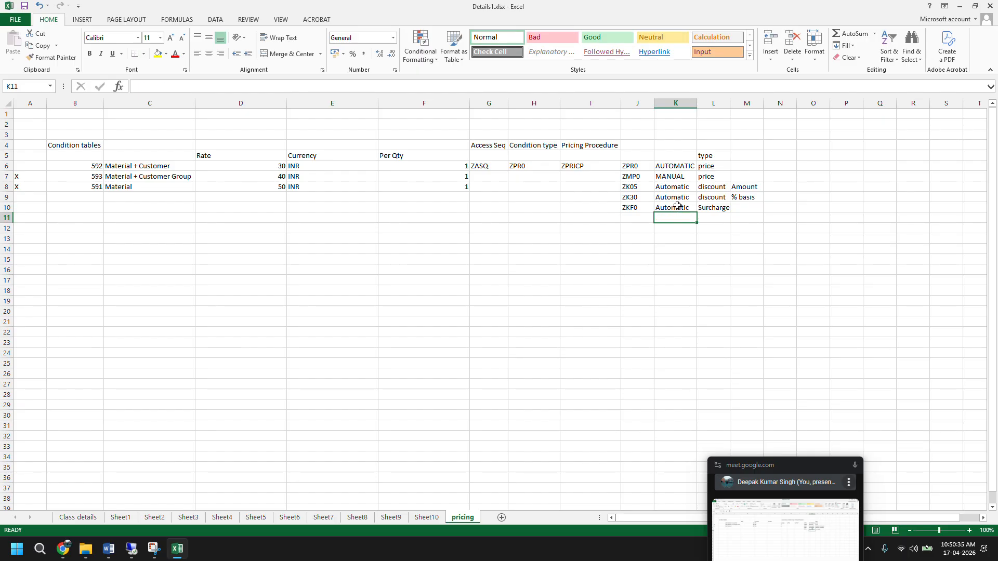
Return to SAP, close the access sequence session, and open condition record creation from the condition types session.
{"action": "left_click", "coordinate": [131, 549]}
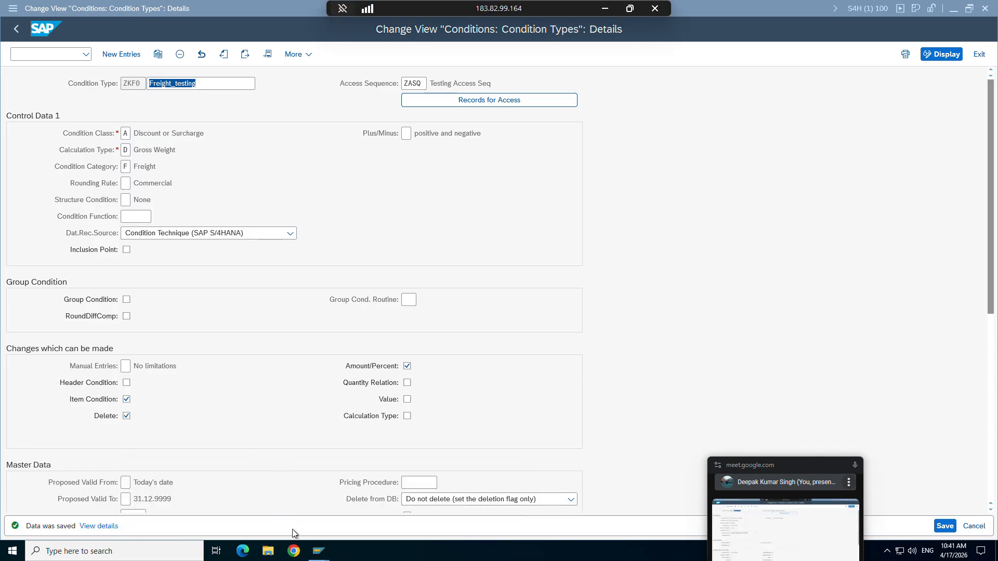
{"action": "mouse_move", "coordinate": [318, 551]}
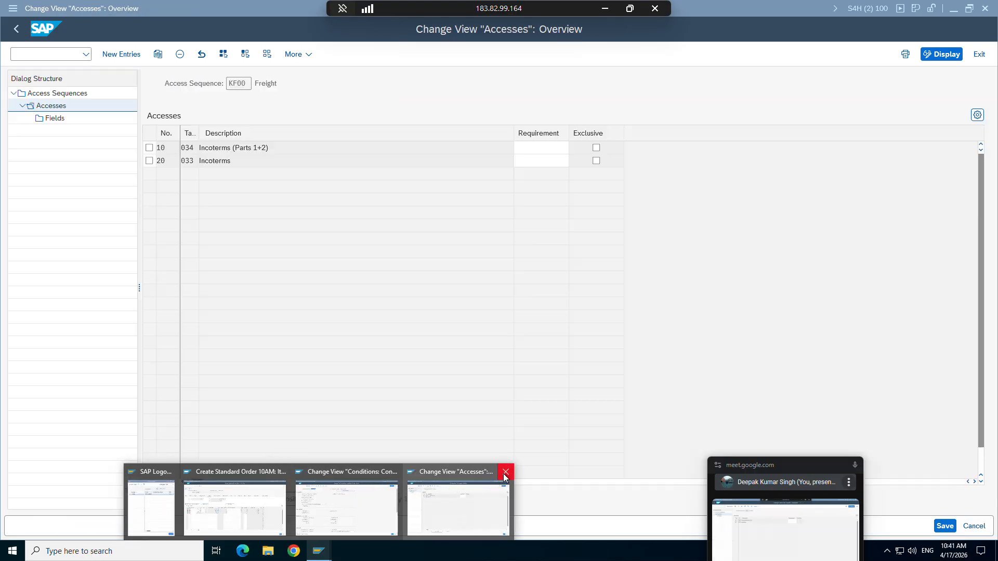
{"action": "left_click", "coordinate": [505, 472]}
{"action": "left_click", "coordinate": [387, 501]}
{"action": "left_click", "coordinate": [39, 57]}
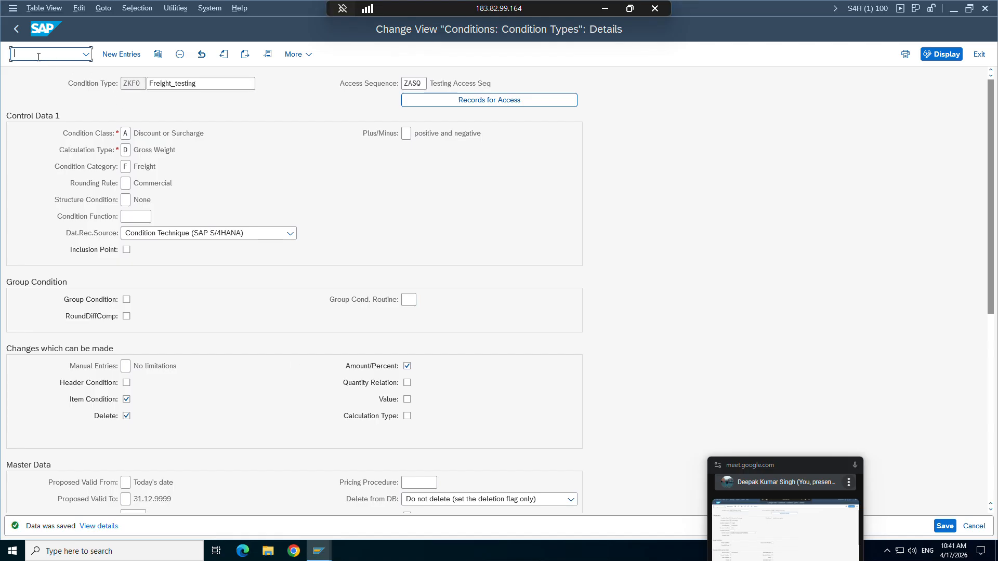
{"action": "type", "text": "/nv/08"}
{"action": "key", "text": "Return"}
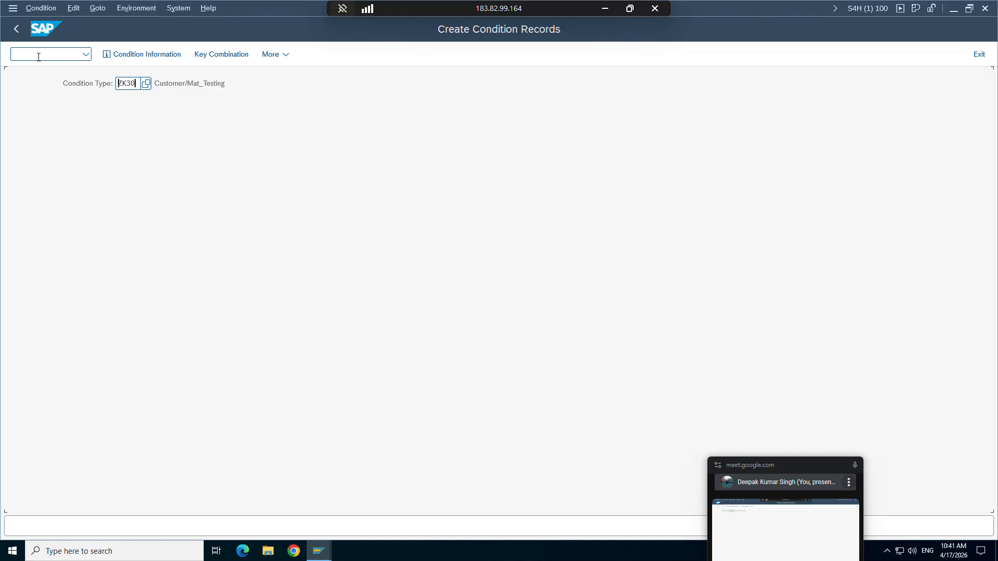
Start condition records for ZKF0 using the key combination Sales org./Distr. Chl/Customer/Material.
{"action": "key", "text": "BackSpace"}
{"action": "key", "text": "BackSpace"}
{"action": "key", "text": "BackSpace"}
{"action": "key", "text": "BackSpace"}
{"action": "type", "text": "zkf0"}
{"action": "key", "text": "Return"}
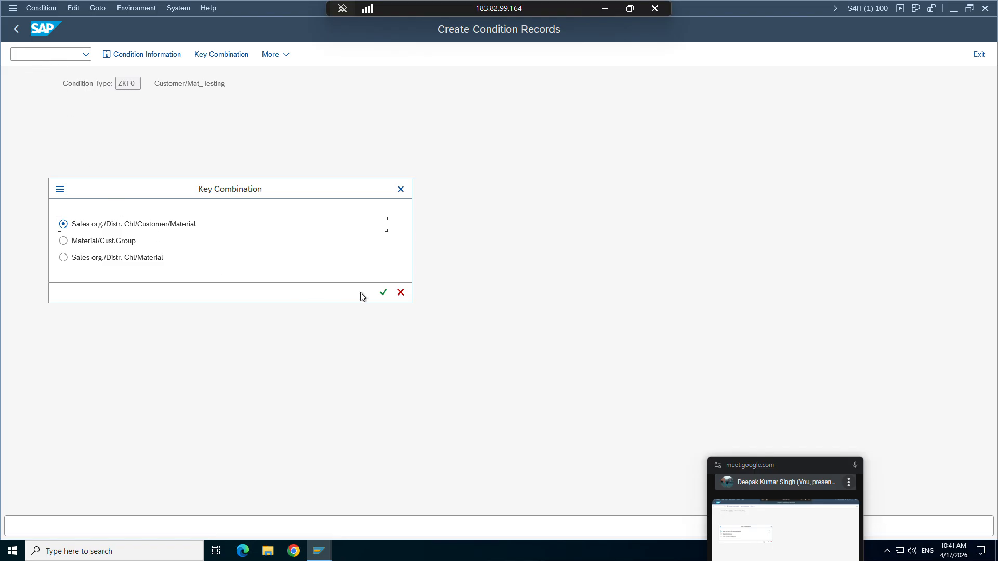
{"action": "left_click", "coordinate": [383, 292]}
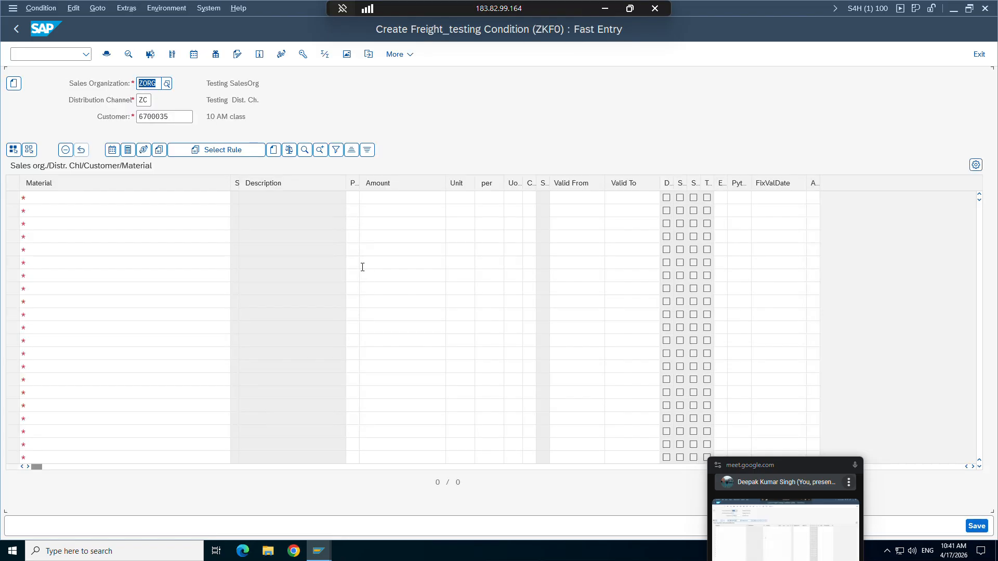
Create and save a ZKF0 record for material TG12_96F with an amount of 4 INR per 1 TO.
{"action": "left_click", "coordinate": [102, 197]}
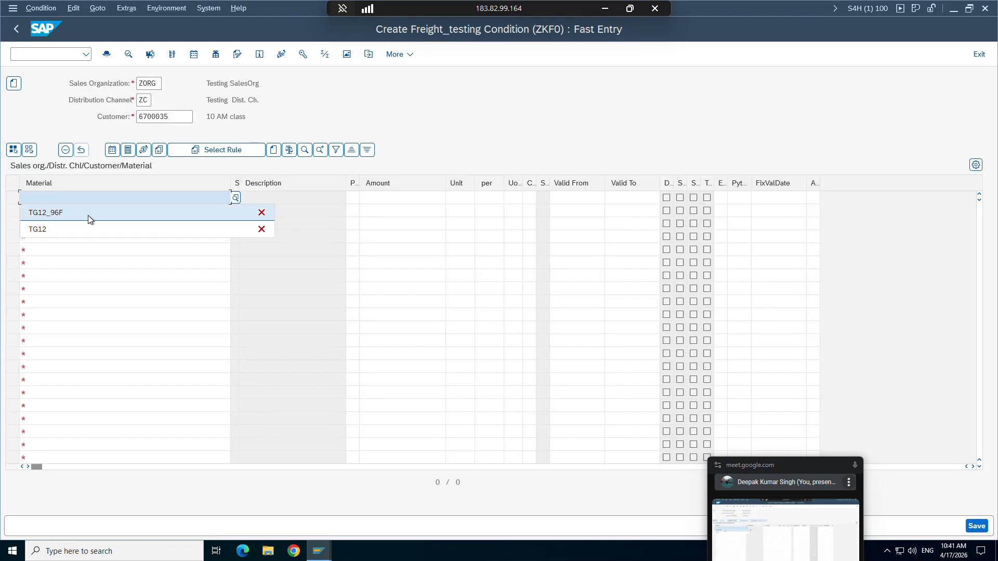
{"action": "left_click", "coordinate": [88, 215]}
{"action": "left_click", "coordinate": [388, 202]}
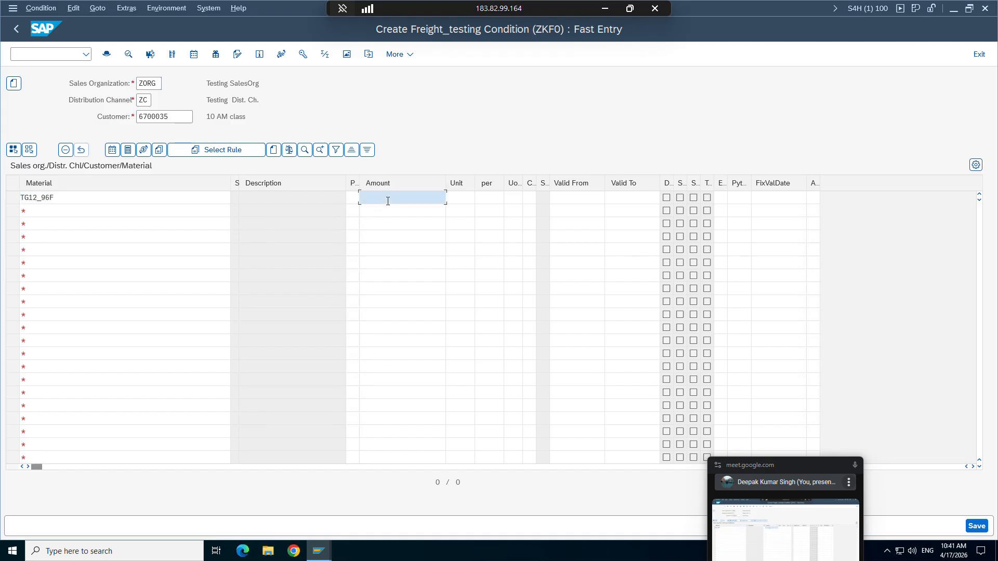
{"action": "type", "text": "4"}
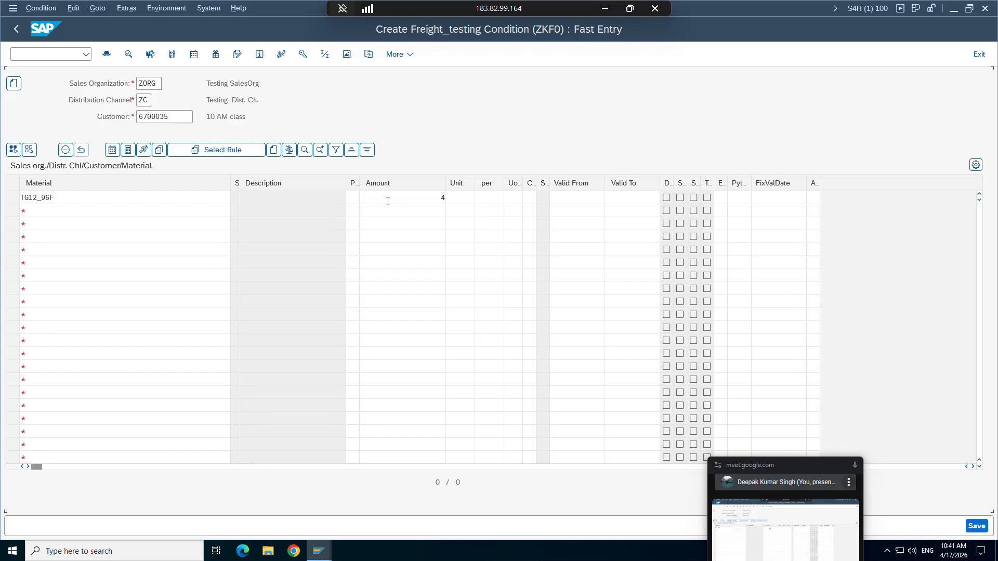
{"action": "key", "text": "Return"}
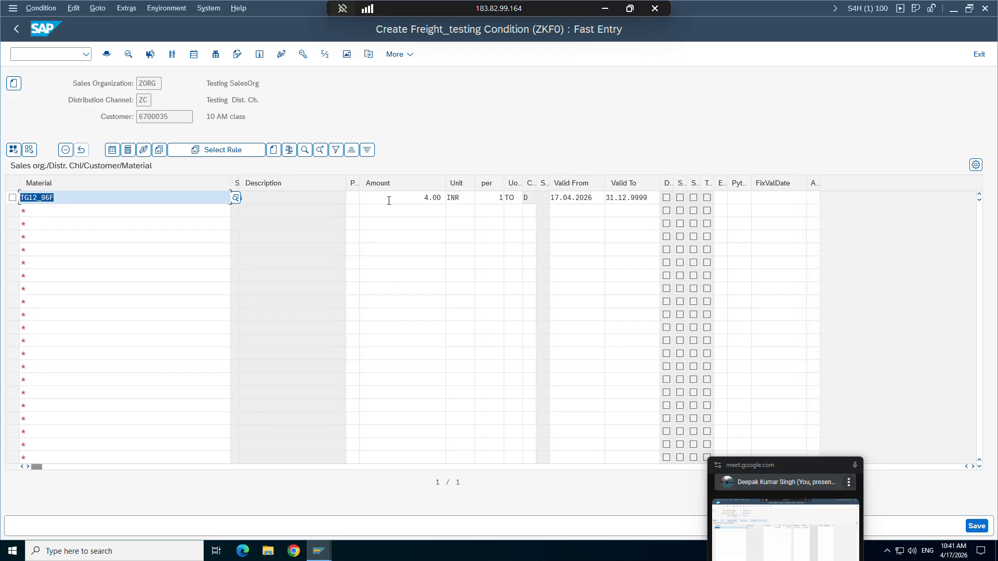
{"action": "left_click", "coordinate": [408, 200]}
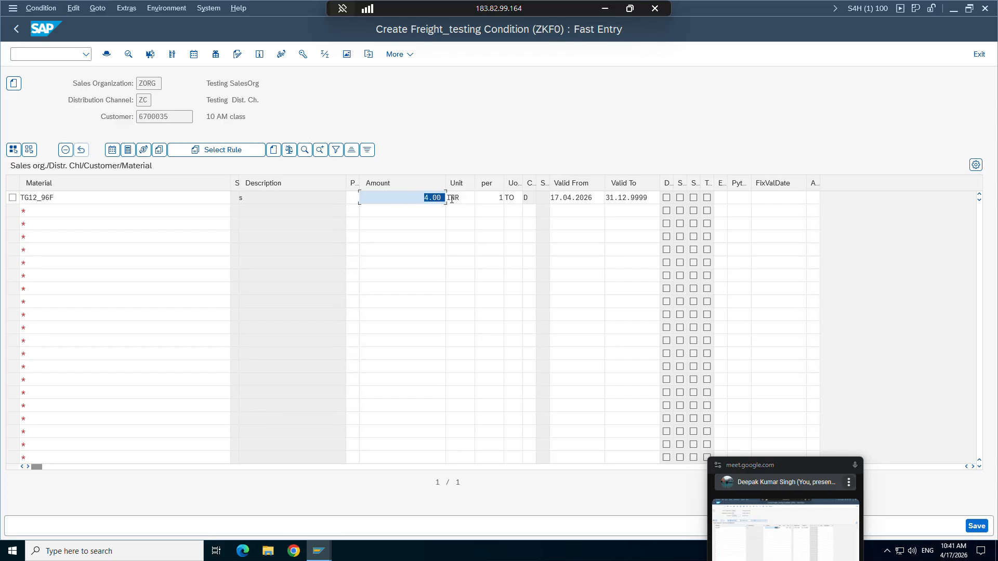
{"action": "left_click", "coordinate": [500, 201]}
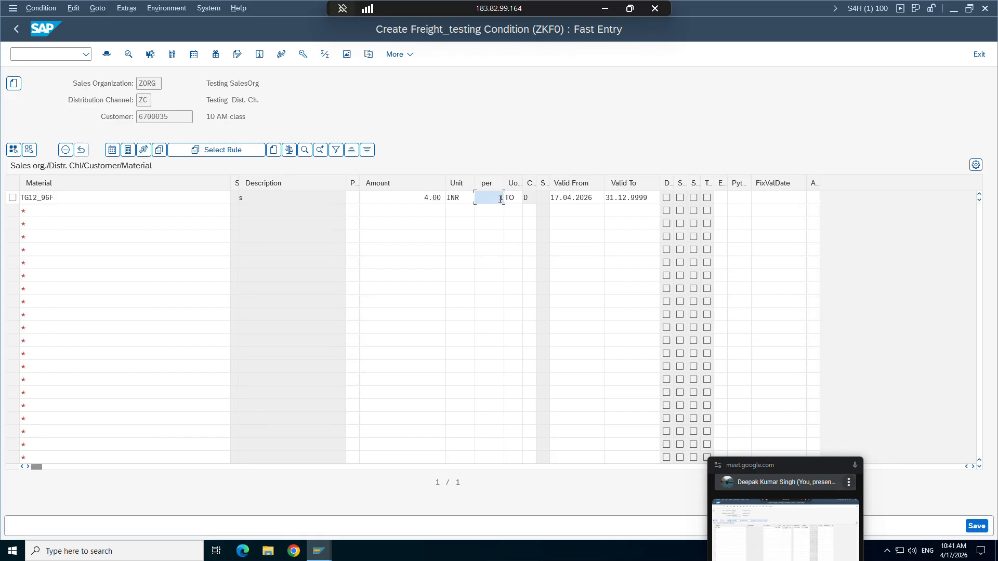
{"action": "left_click", "coordinate": [516, 199]}
{"action": "left_click", "coordinate": [426, 201]}
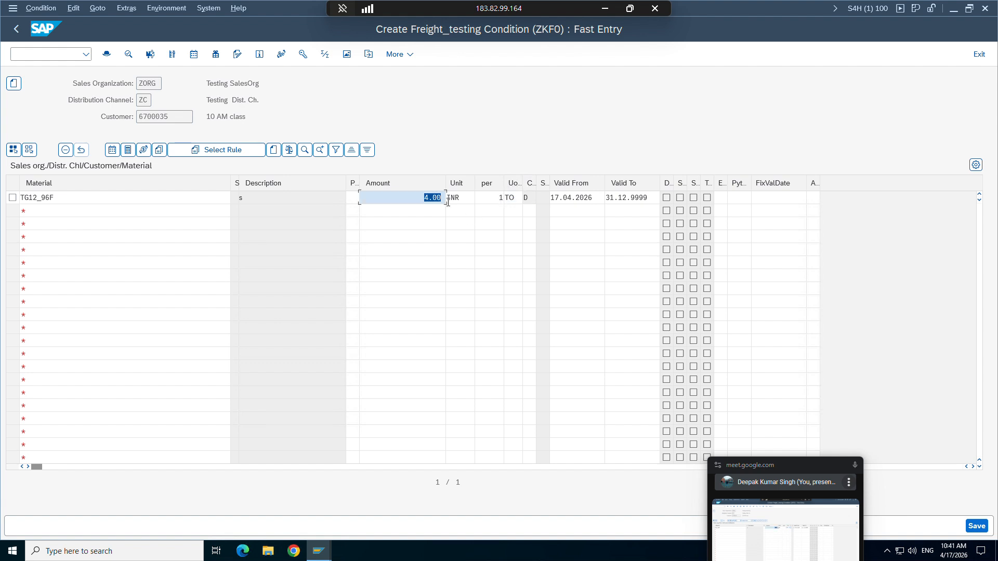
{"action": "left_click", "coordinate": [514, 200]}
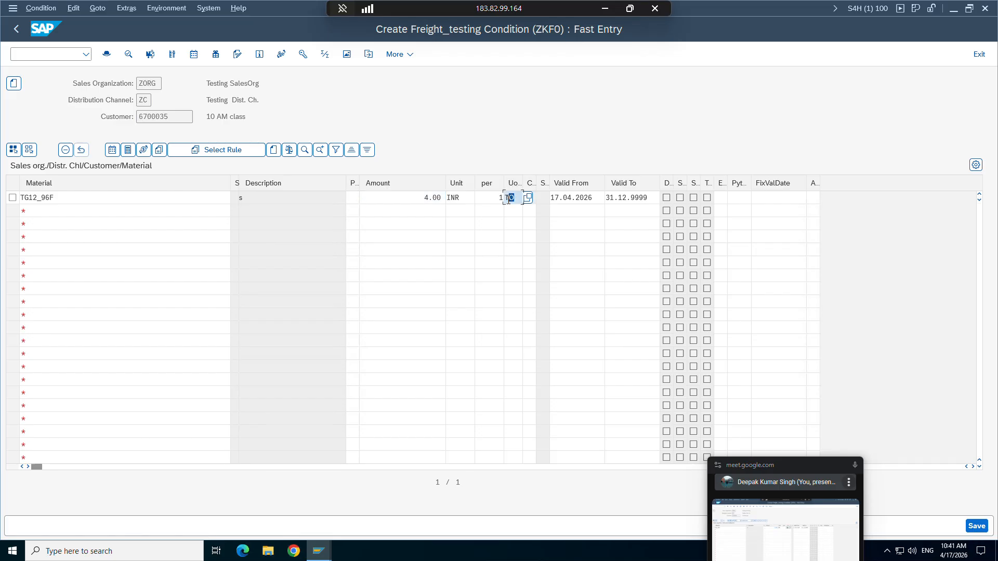
{"action": "left_click", "coordinate": [977, 526]}
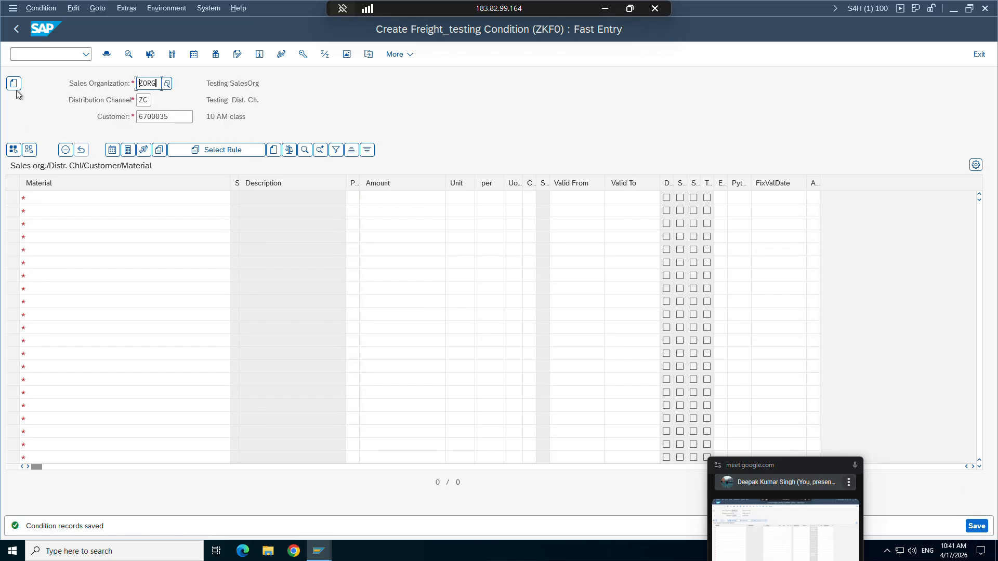
Open the basic data of material TG12_96F with transaction MM02 for plant ZPTT.
{"action": "left_click", "coordinate": [24, 55]}
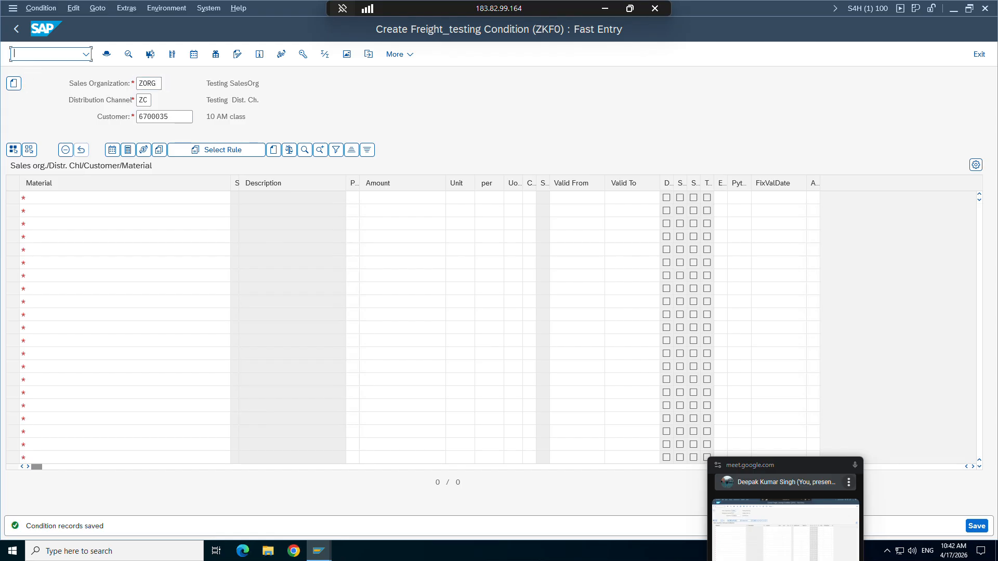
{"action": "type", "text": "/nmm02"}
{"action": "key", "text": "Return"}
{"action": "key", "text": "Return"}
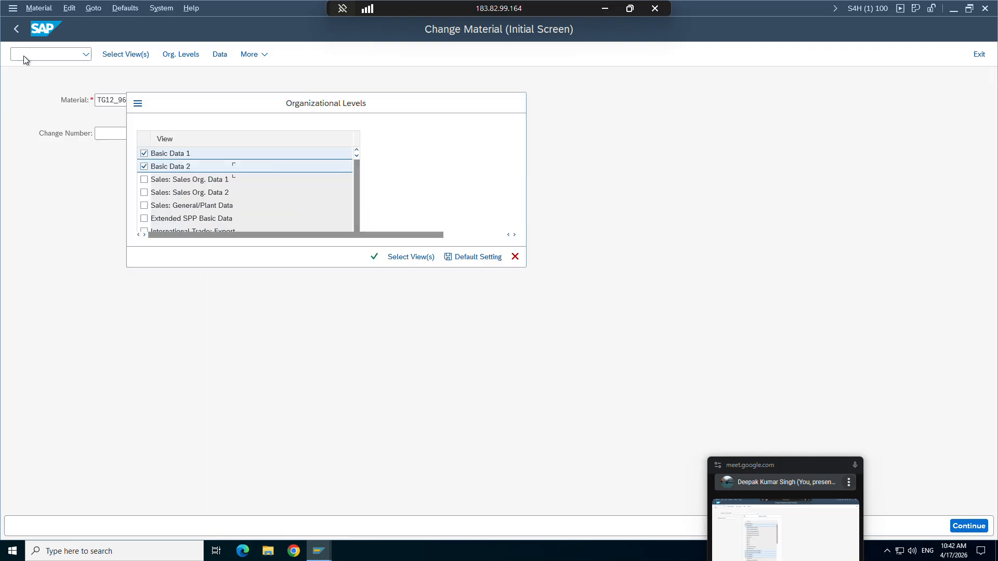
{"action": "key", "text": "Return"}
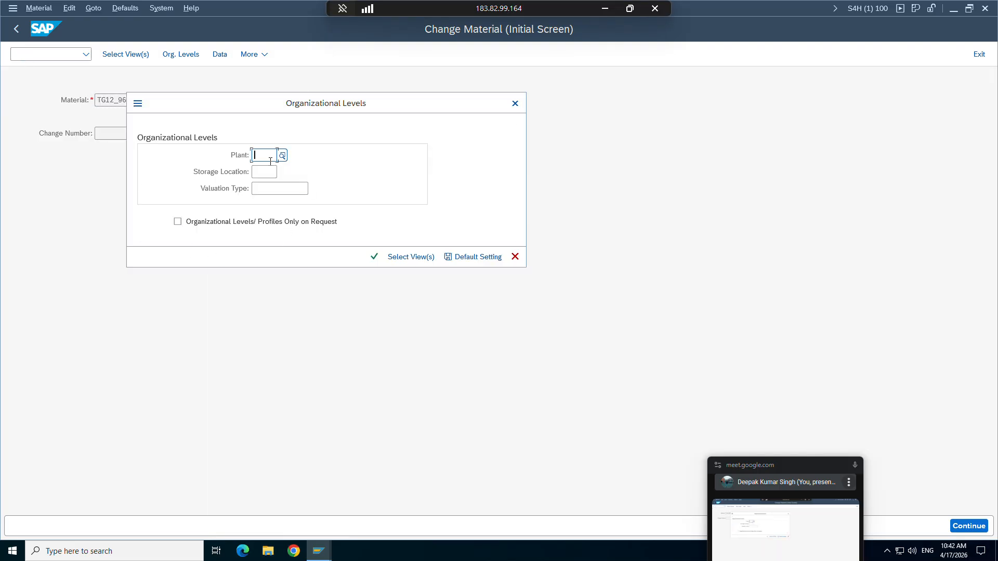
{"action": "key", "text": "Down"}
{"action": "key", "text": "Down"}
{"action": "key", "text": "Return"}
{"action": "key", "text": "Return"}
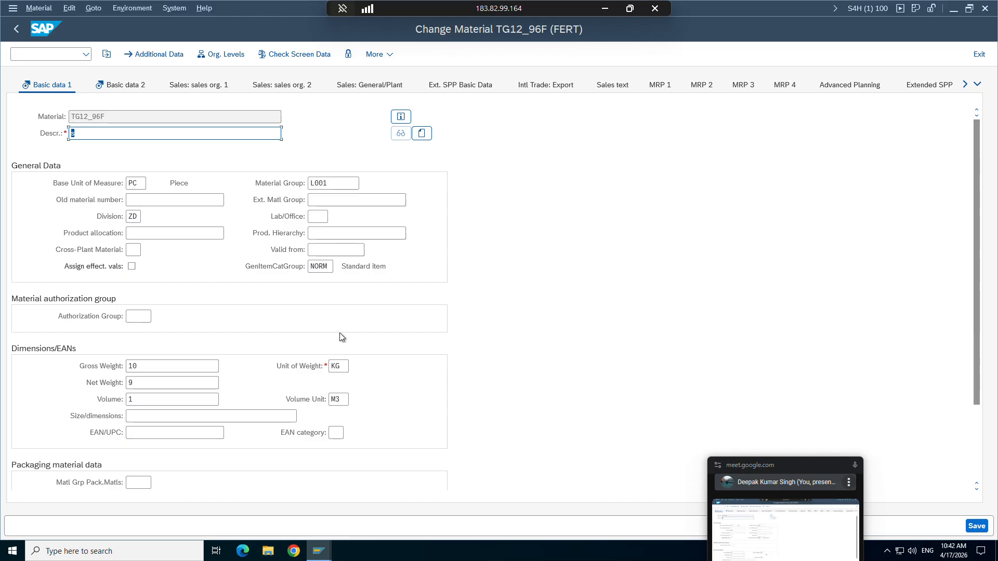
Open the material's Sales: sales org. 1 view for sales organization ZORG and distribution channel ZC.
{"action": "left_click", "coordinate": [196, 89]}
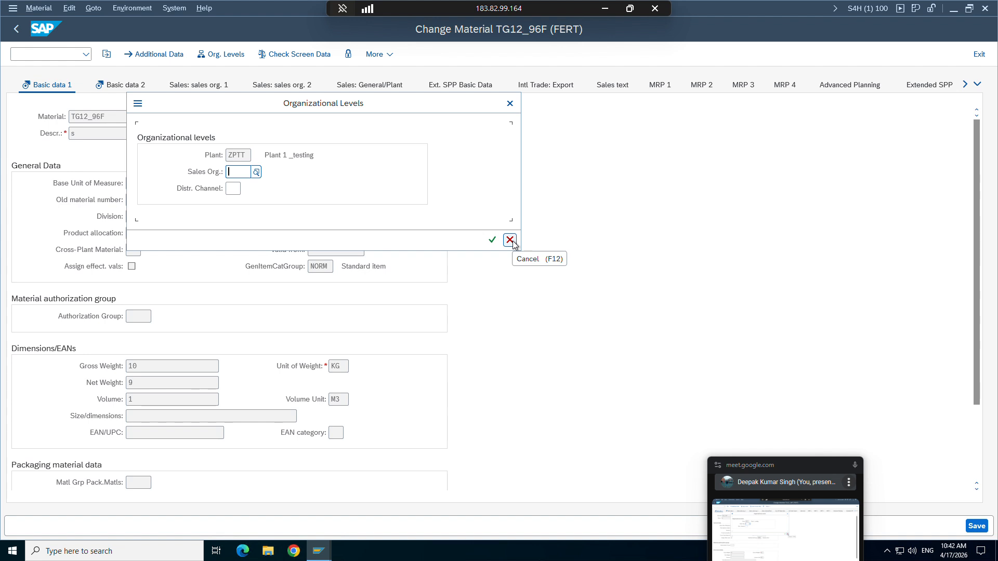
{"action": "left_click", "coordinate": [257, 173]}
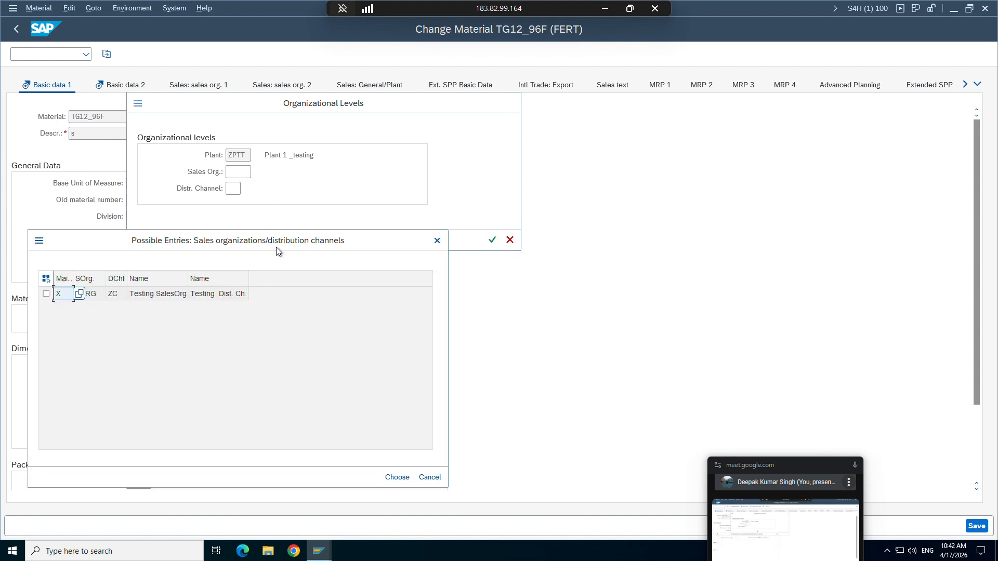
{"action": "double_click", "coordinate": [104, 297]}
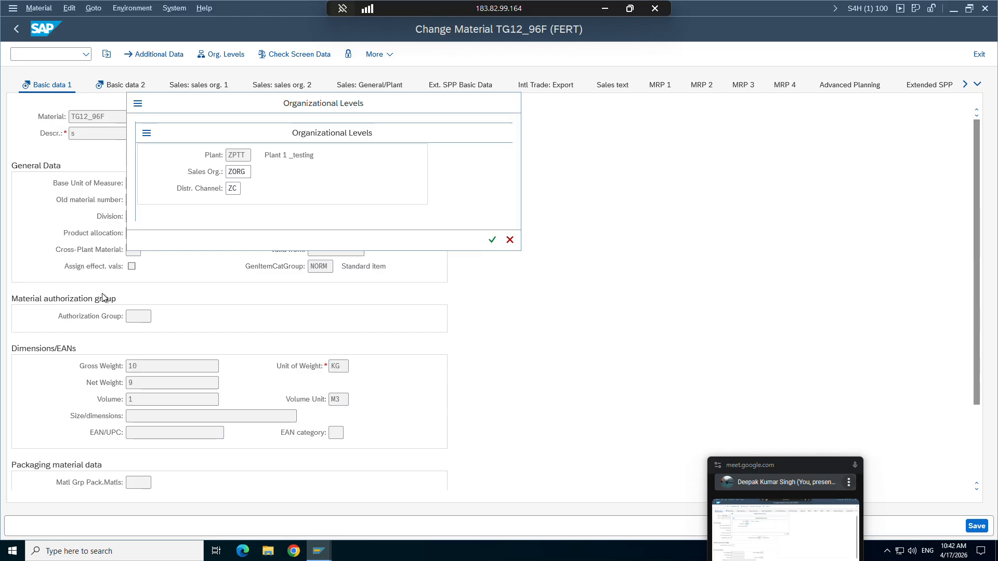
{"action": "key", "text": "Return"}
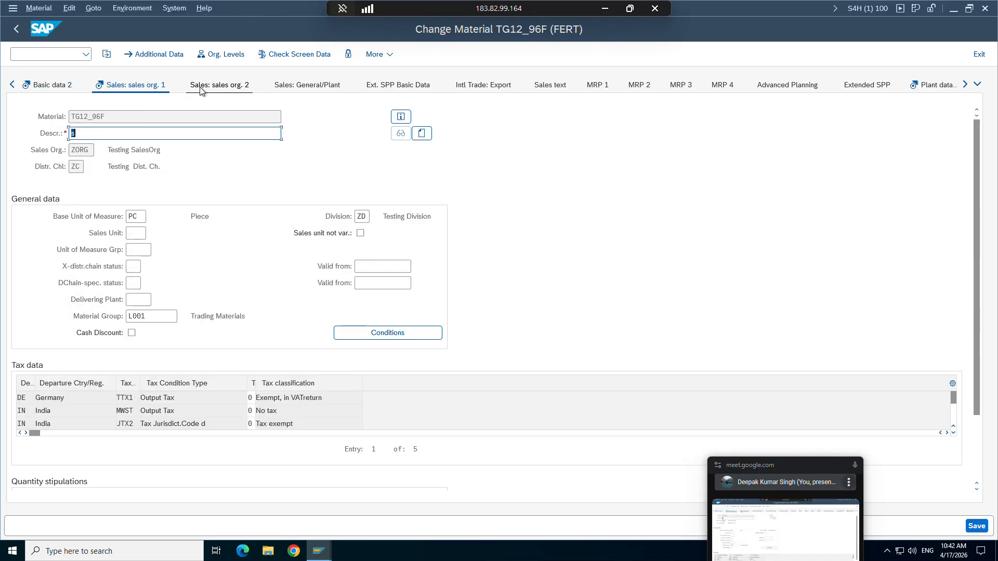
Return to the Basic data 1 view of material TG12_96F and go to its gross weight.
{"action": "left_click", "coordinate": [43, 87]}
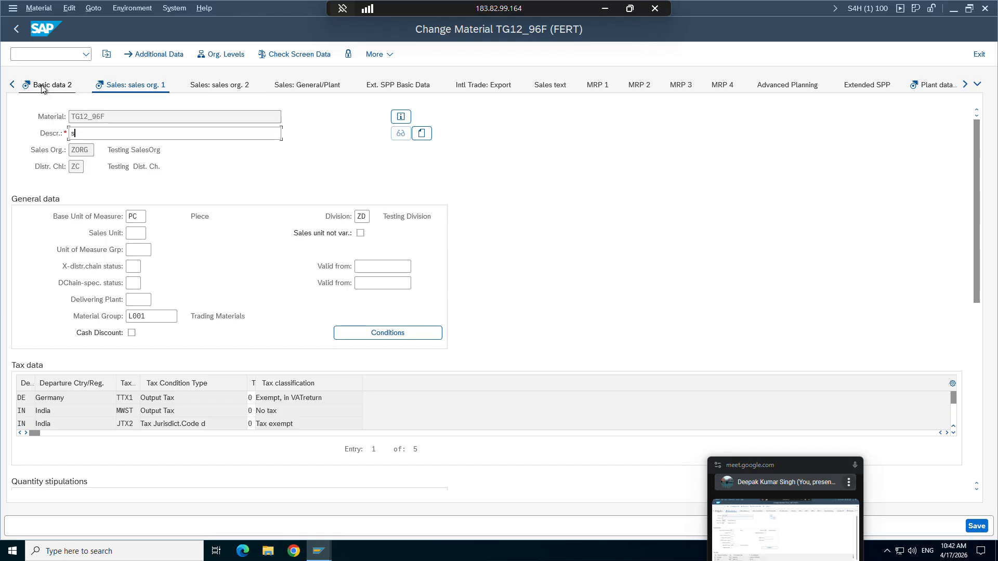
{"action": "left_click", "coordinate": [43, 86]}
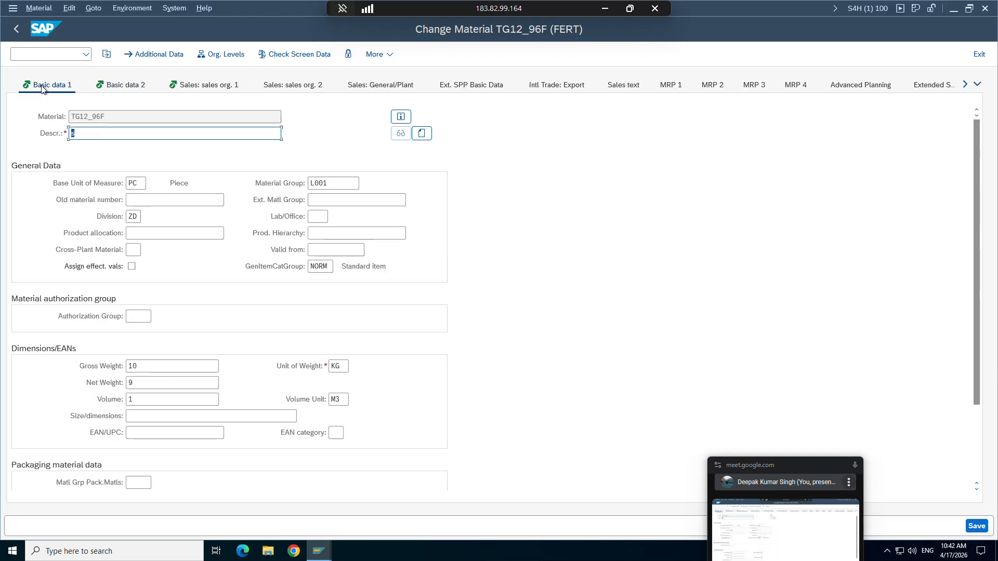
{"action": "left_click", "coordinate": [141, 368]}
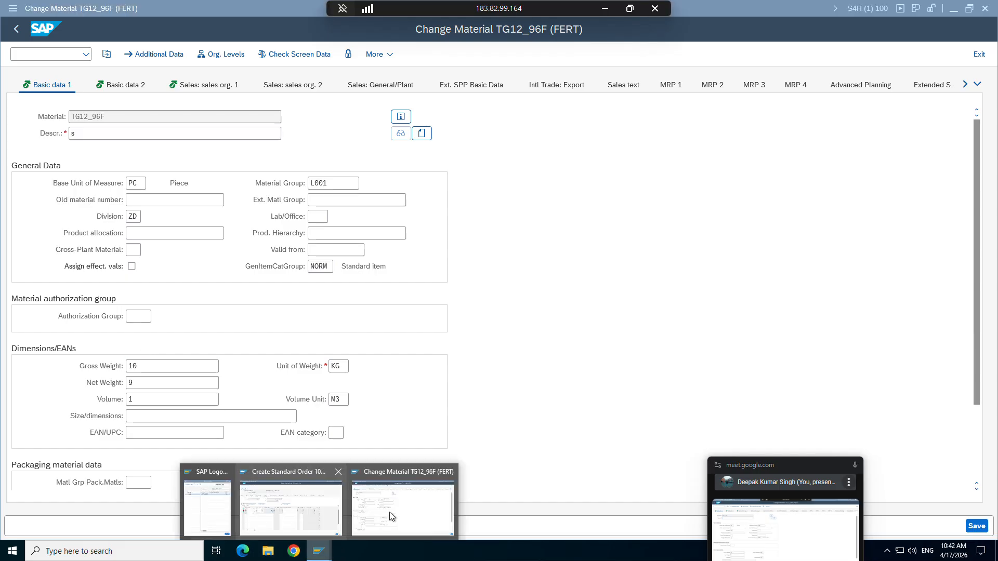
Open condition type maintenance with transaction V/06 in a new SAP GUI window.
{"action": "left_click", "coordinate": [13, 9]}
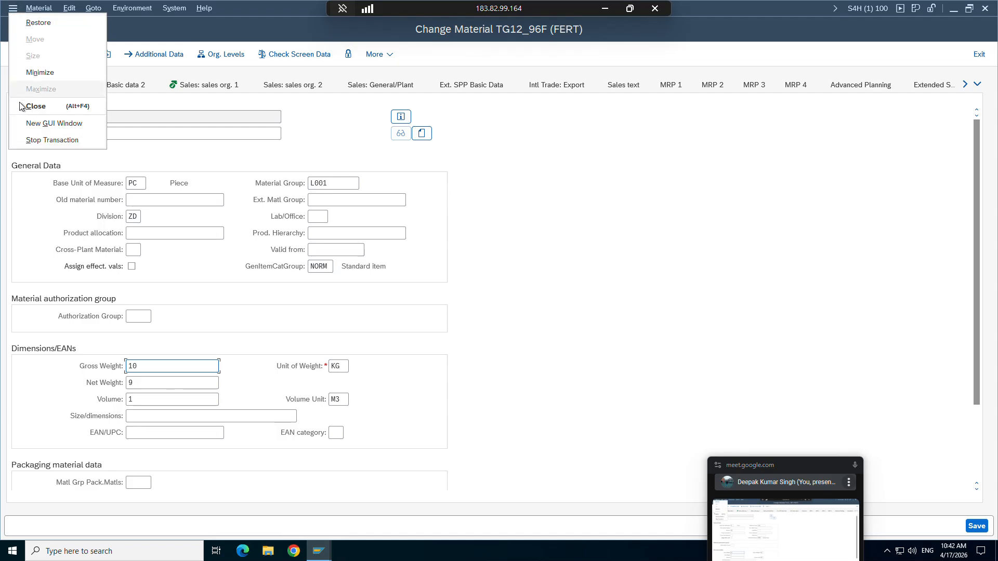
{"action": "left_click", "coordinate": [26, 126]}
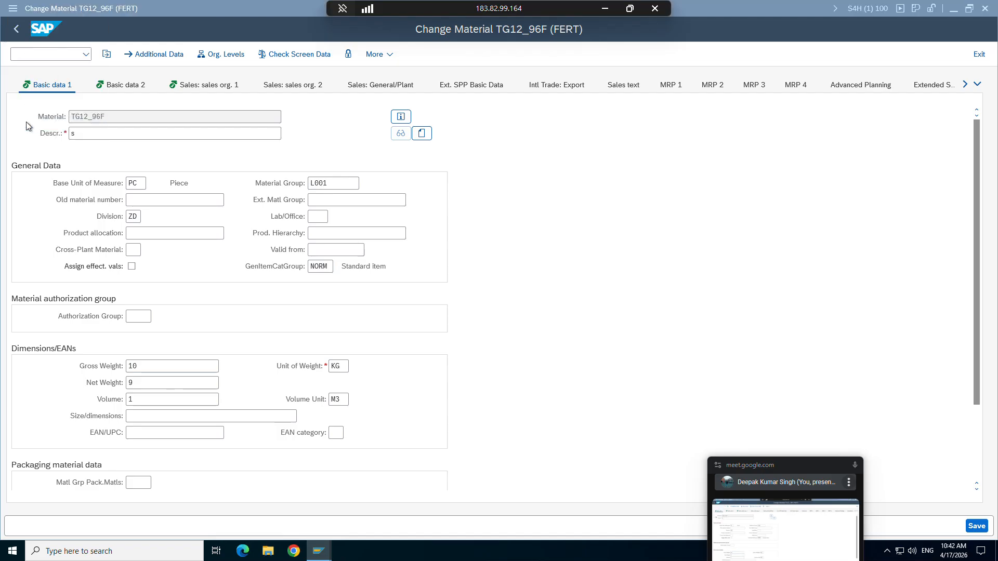
{"action": "type", "text": "v/06"}
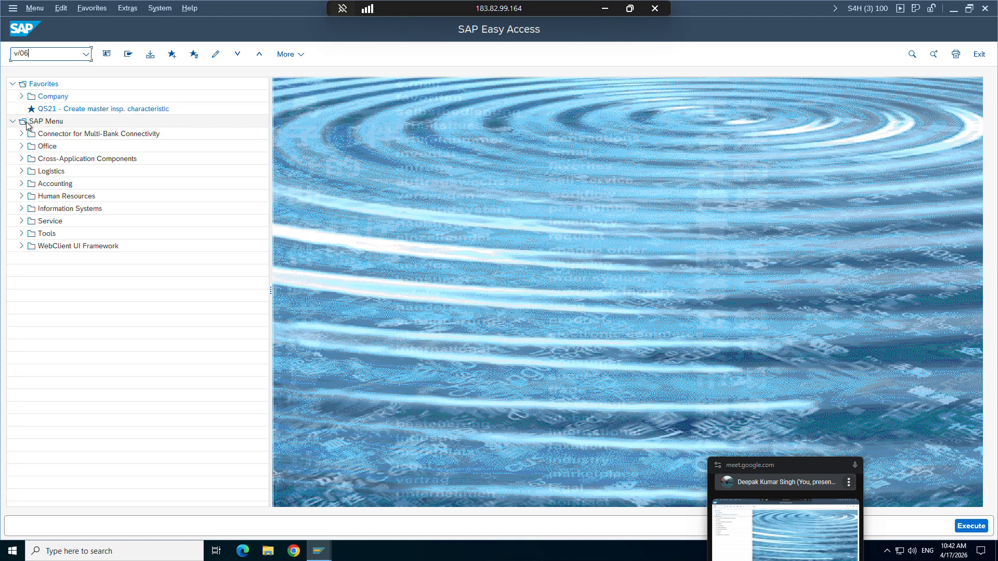
{"action": "key", "text": "Return"}
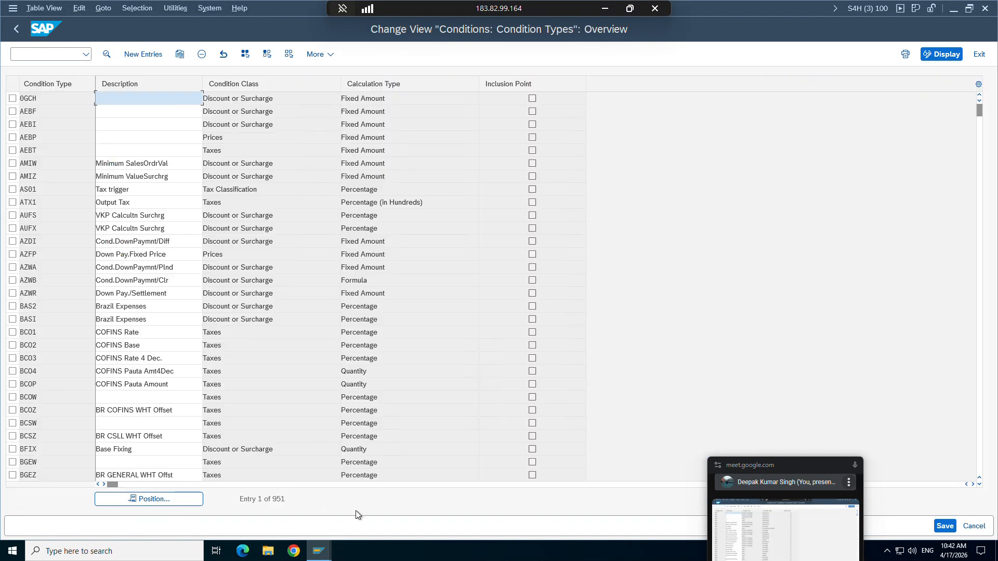
Check the freight surcharge entry in the Excel pricing sheet and open the details of condition type ZKF0 in SAP.
{"action": "left_click", "coordinate": [605, 9]}
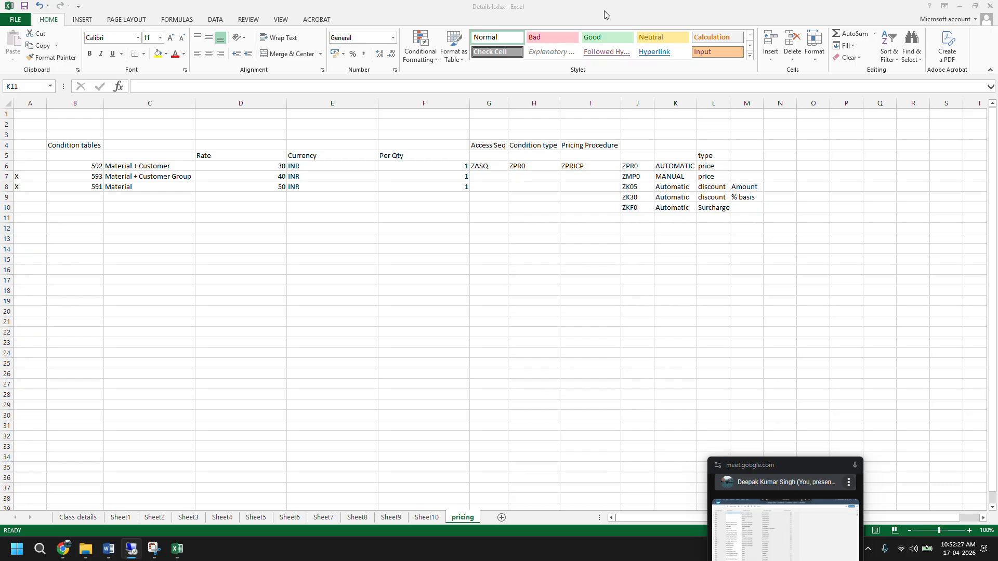
{"action": "left_click", "coordinate": [629, 209]}
{"action": "left_click", "coordinate": [131, 549]}
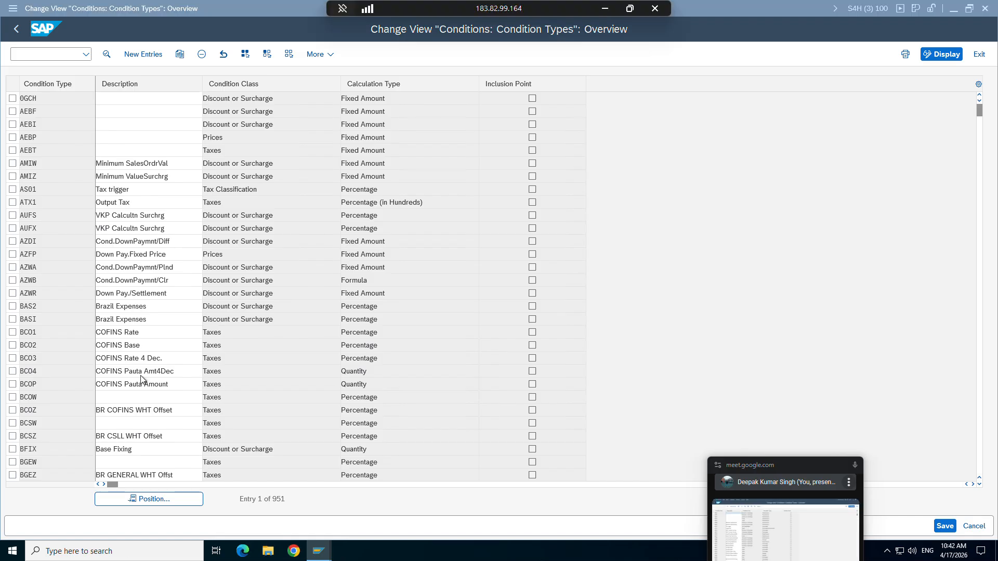
{"action": "left_click", "coordinate": [128, 504]}
{"action": "type", "text": "zkf0"}
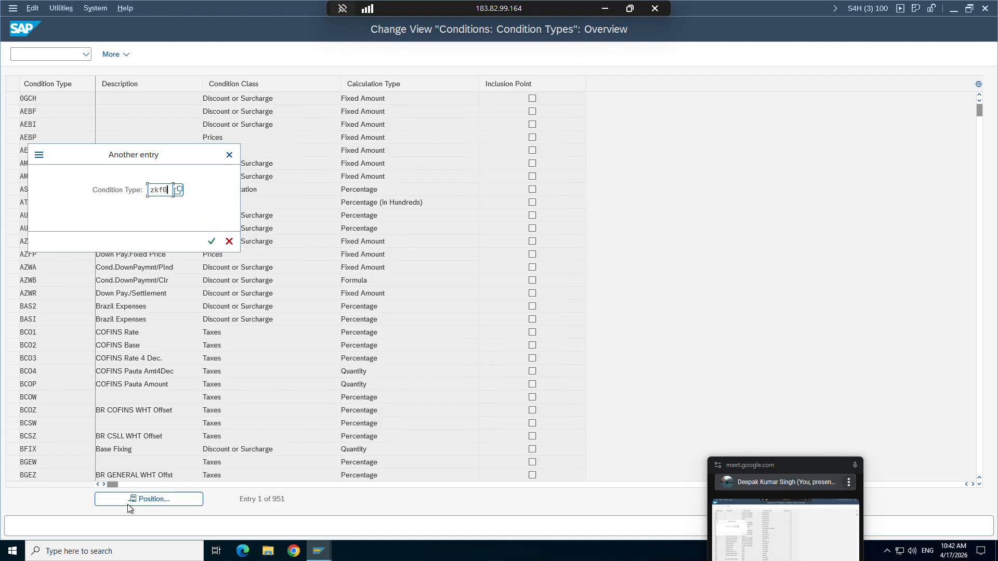
{"action": "key", "text": "Return"}
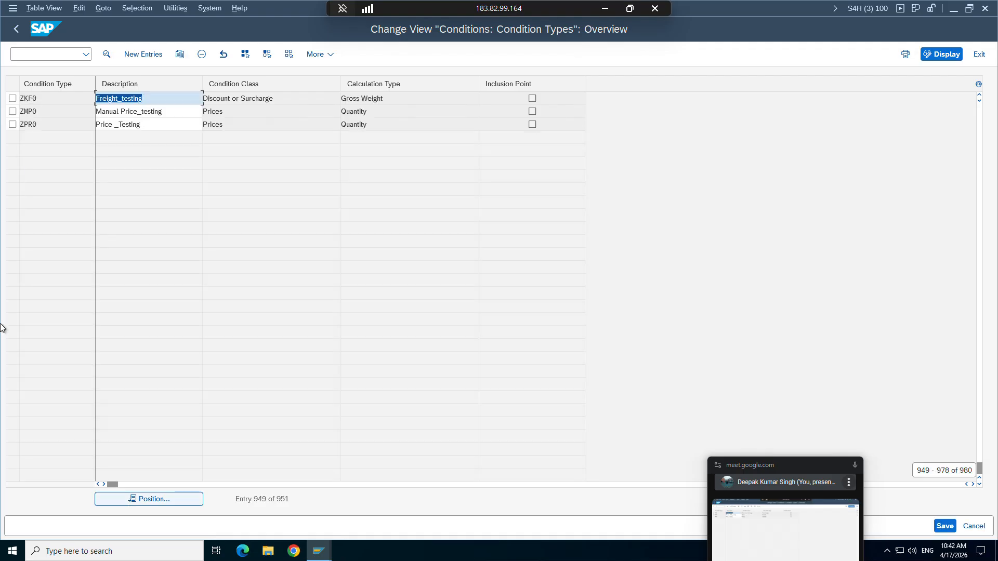
{"action": "left_click", "coordinate": [40, 101]}
{"action": "double_click", "coordinate": [40, 101]}
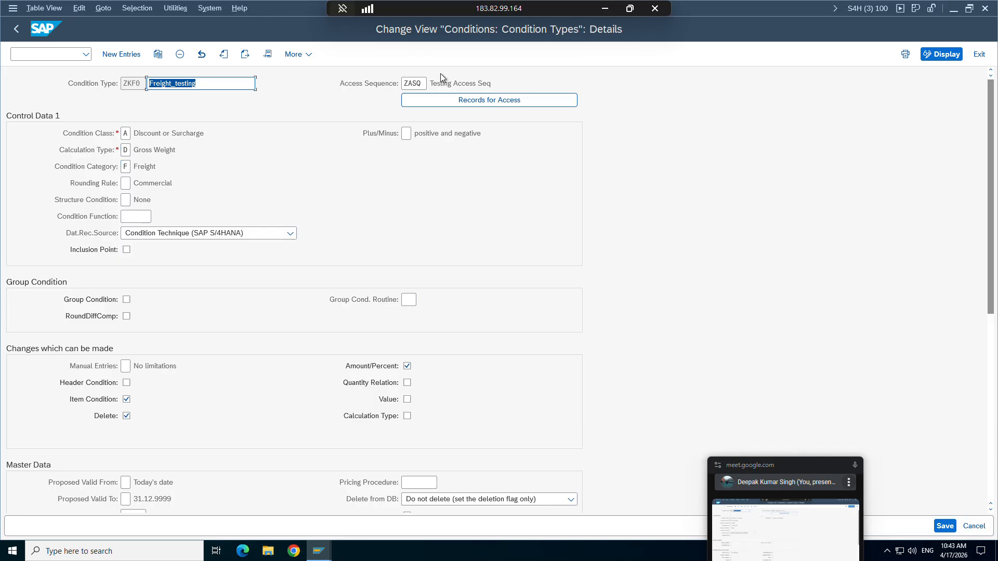
Set the gross weight of material TG12_96F to 100 KG and save the material.
{"action": "left_click", "coordinate": [603, 13]}
{"action": "left_click", "coordinate": [133, 550]}
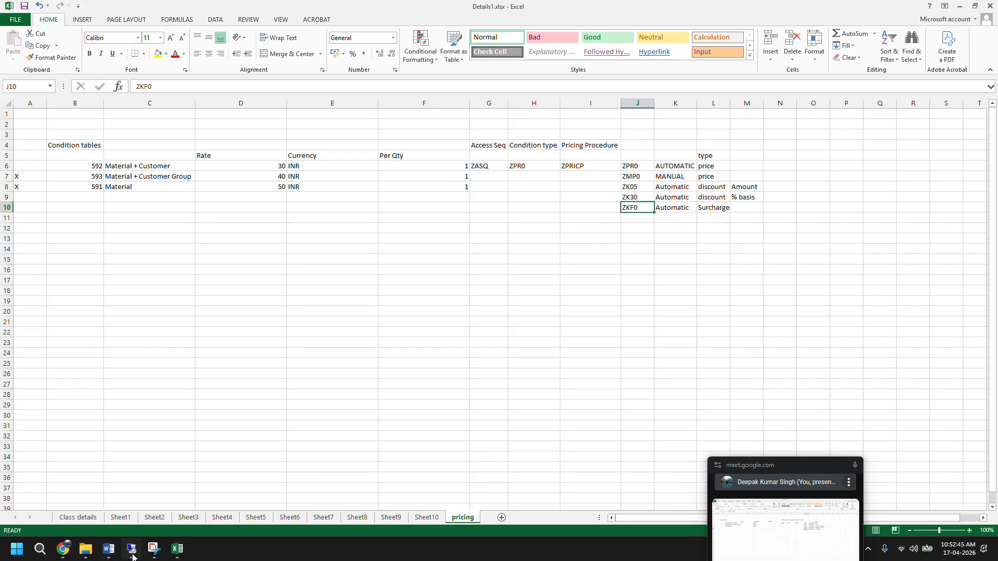
{"action": "mouse_move", "coordinate": [319, 551]}
{"action": "left_click", "coordinate": [336, 511]}
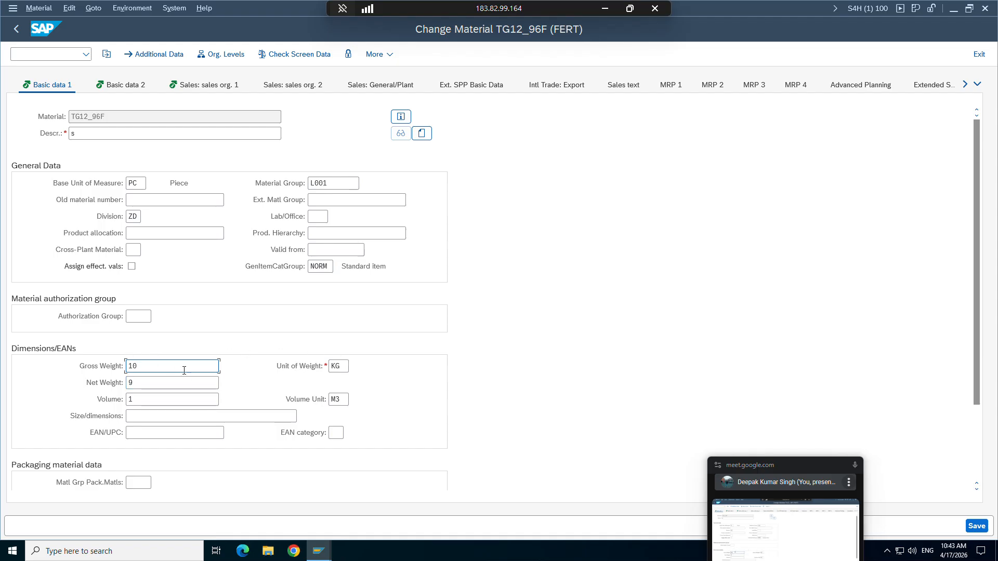
{"action": "type", "text": "0"}
{"action": "key", "text": "Return"}
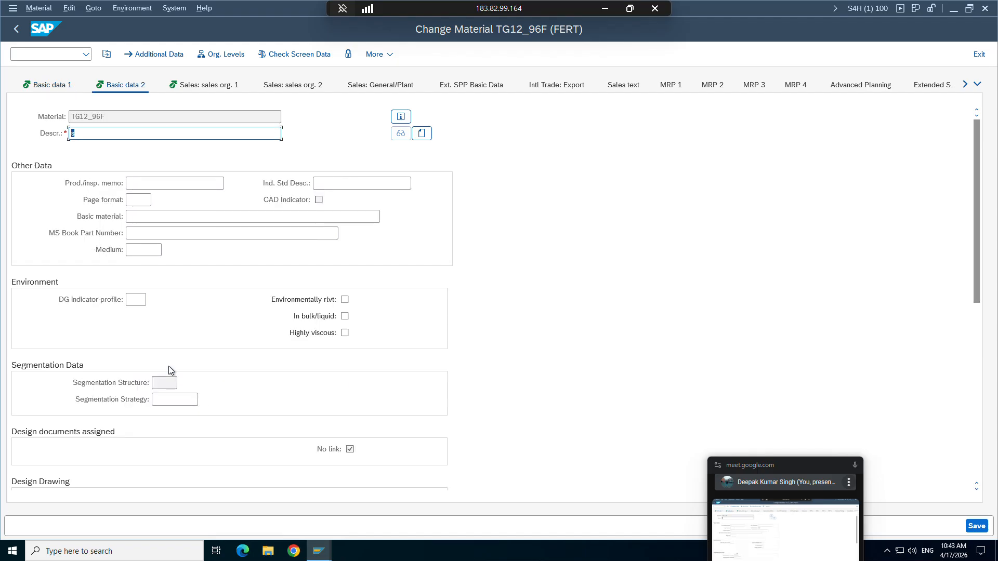
{"action": "key", "text": "ctrl+s"}
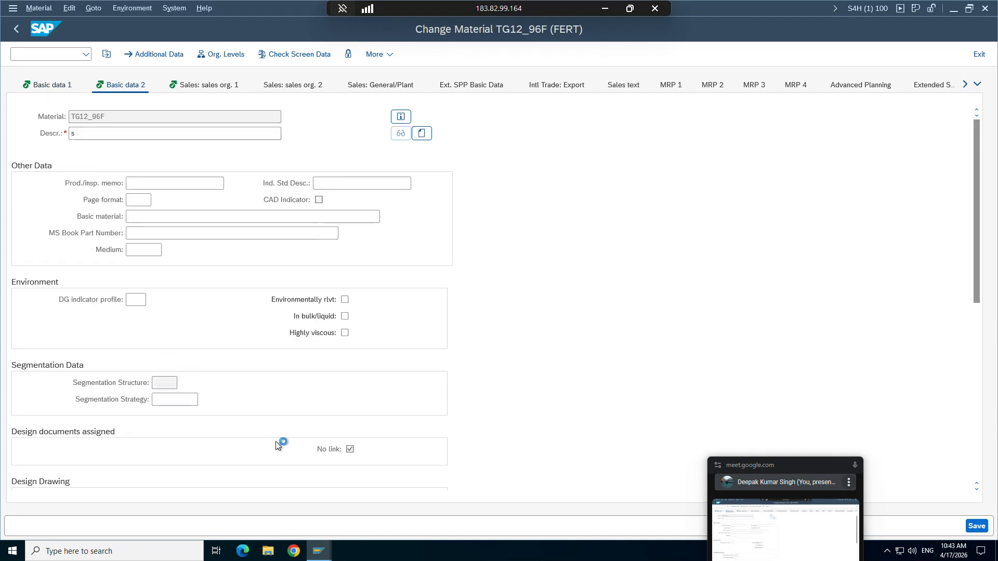
Close the old sales order window and start a ZOR9 order with transaction VA01 for sales area ZORG, ZC, ZD.
{"action": "mouse_move", "coordinate": [319, 550]}
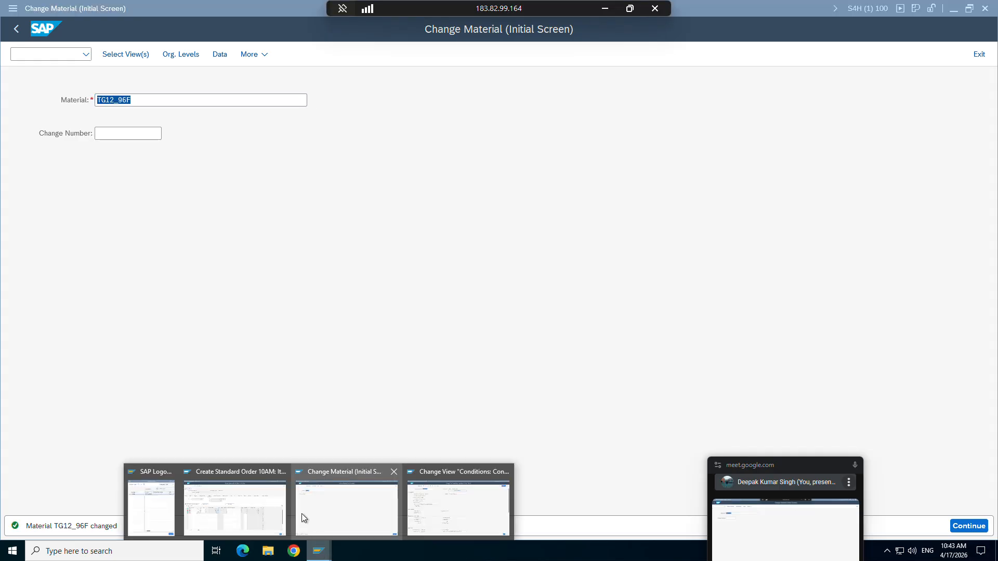
{"action": "left_click", "coordinate": [282, 471]}
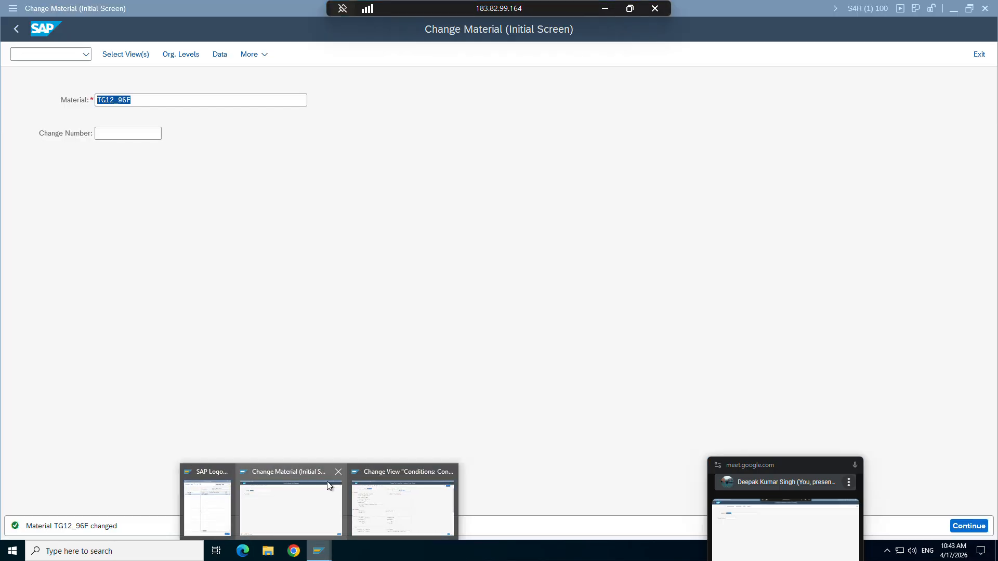
{"action": "left_click", "coordinate": [370, 490]}
{"action": "left_click", "coordinate": [21, 57]}
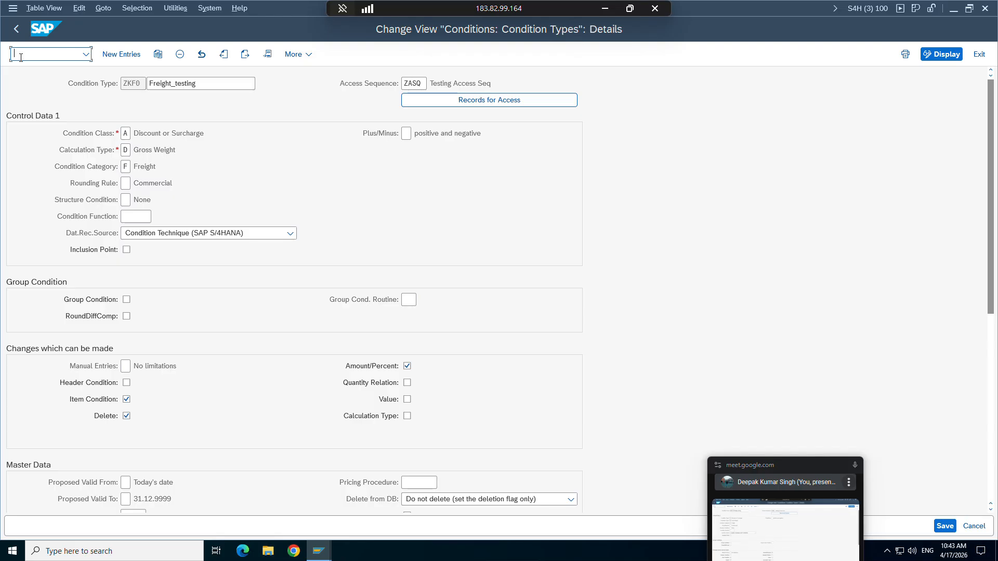
{"action": "type", "text": "/nva01"}
{"action": "key", "text": "Return"}
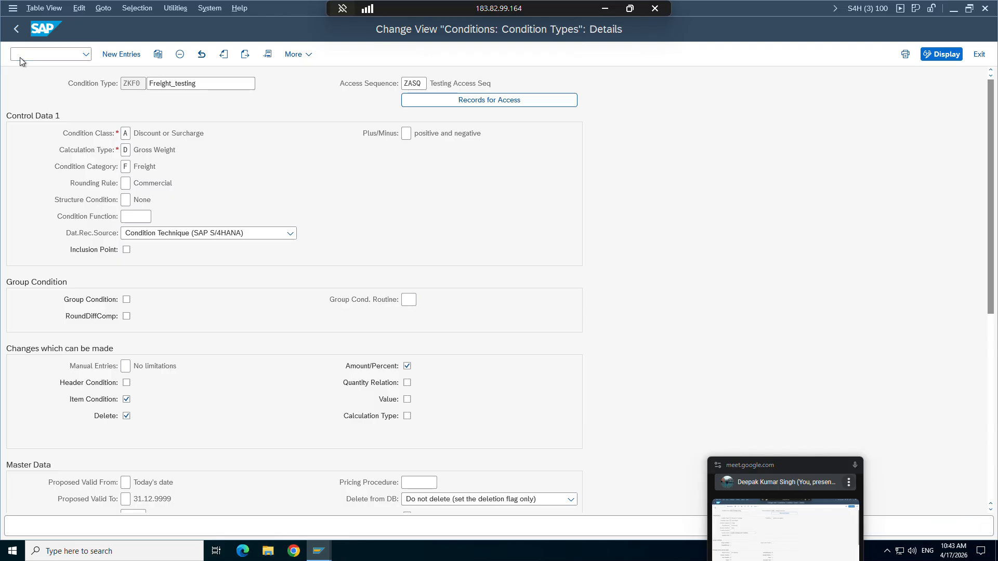
{"action": "key", "text": "Return"}
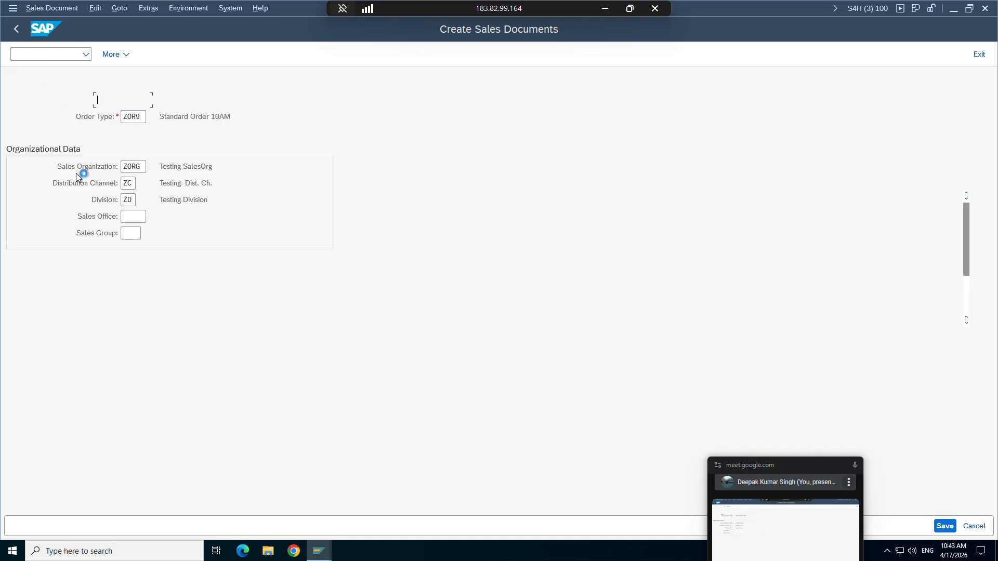
Enter the sold-to party's customer number and the customer reference "tes" in the order header.
{"action": "left_click", "coordinate": [120, 115]}
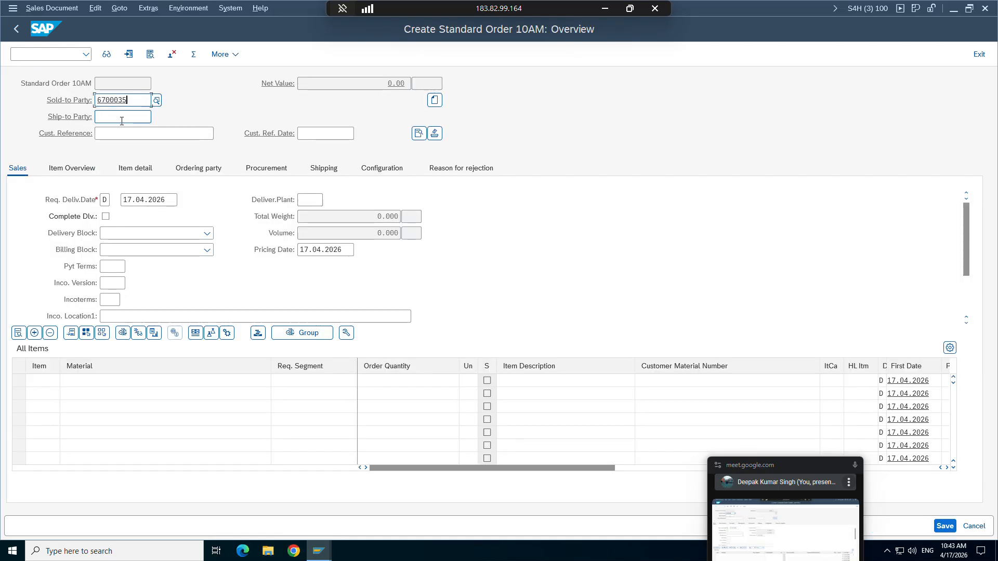
{"action": "key", "text": "Return"}
{"action": "left_click", "coordinate": [123, 133]}
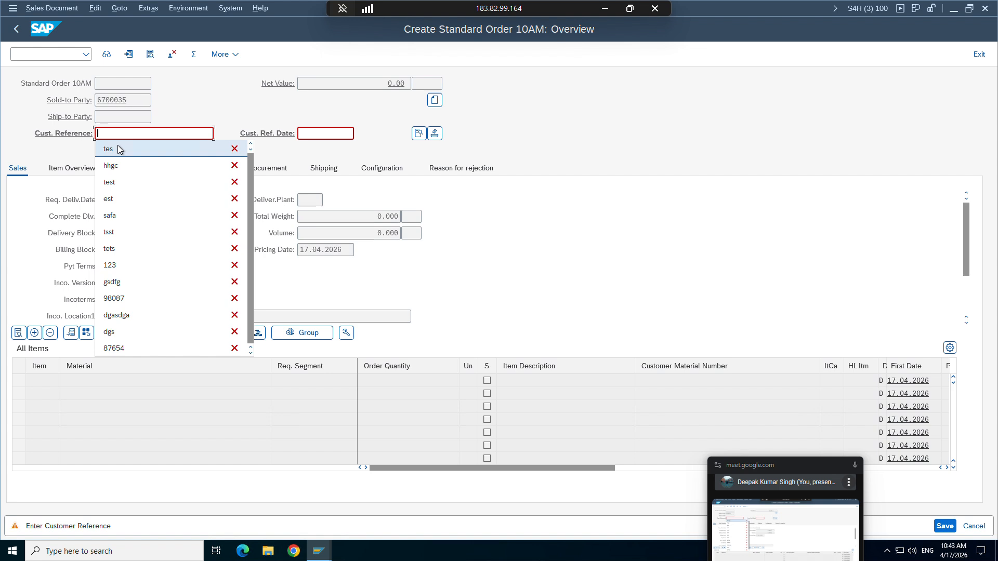
{"action": "left_click", "coordinate": [118, 145]}
{"action": "key", "text": "Return"}
Add material TG12_96F to the order with a quantity of 1.
{"action": "left_click", "coordinate": [105, 381]}
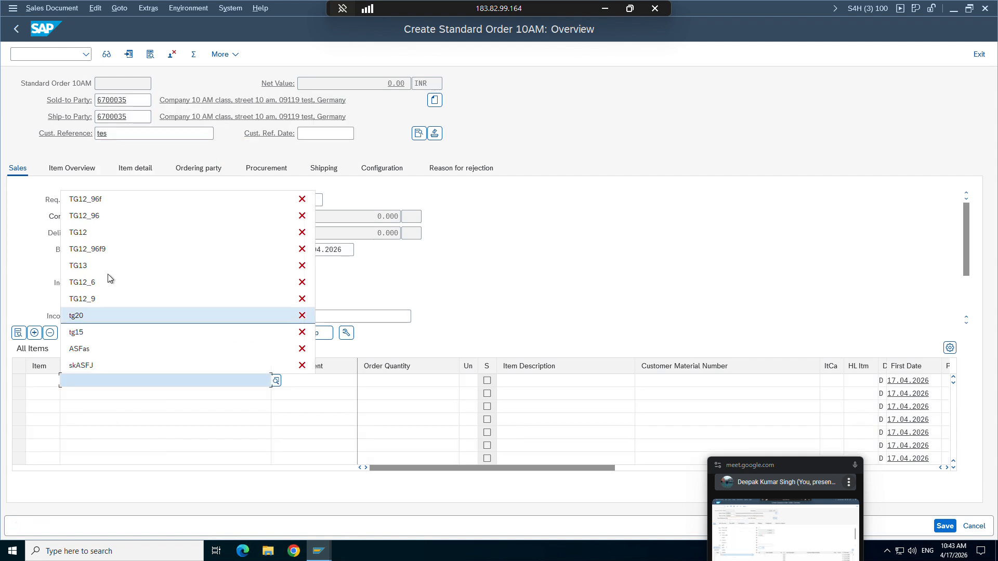
{"action": "left_click", "coordinate": [110, 200]}
{"action": "left_click", "coordinate": [381, 380]}
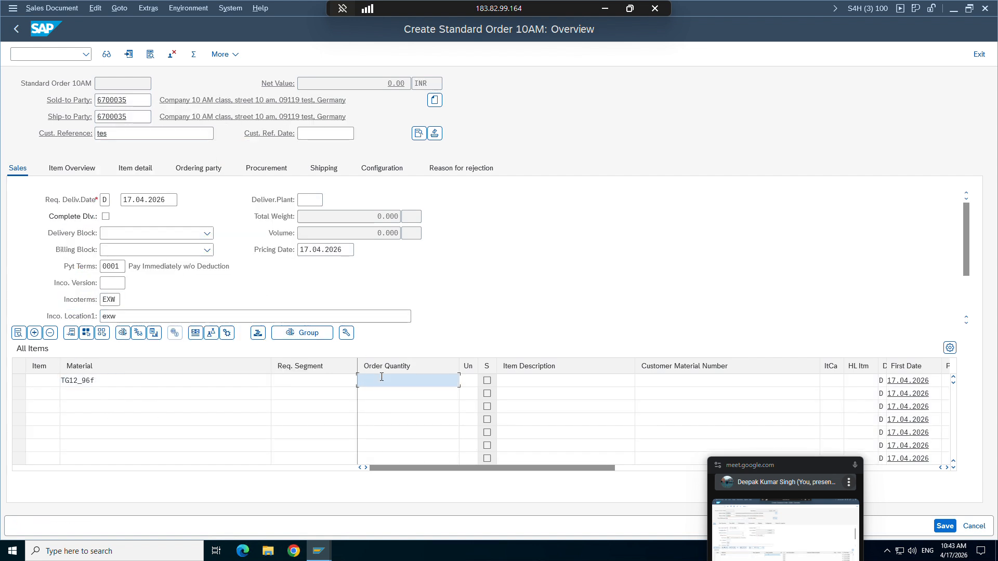
{"action": "type", "text": "1"}
{"action": "key", "text": "Return"}
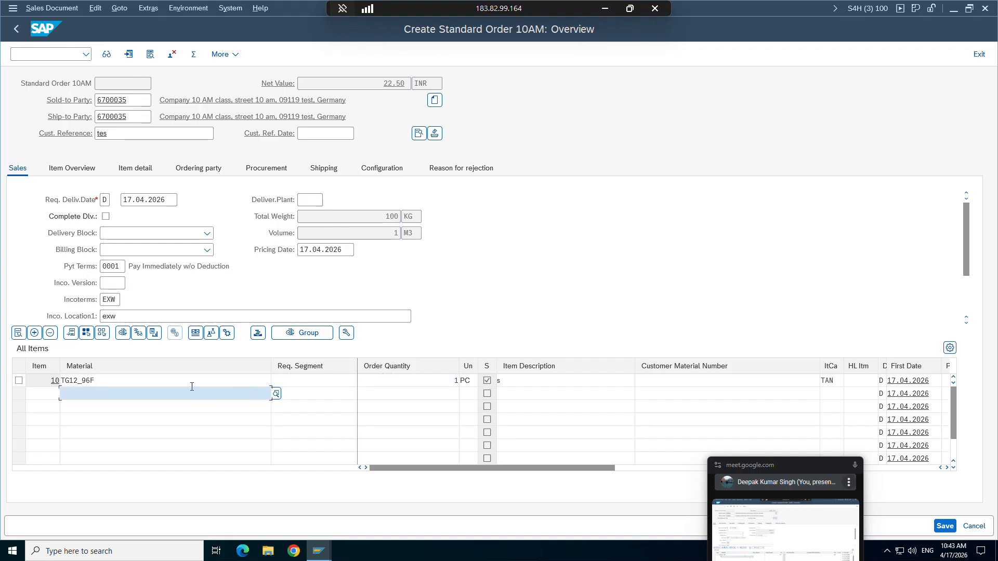
Examine the pricing conditions and pricing analysis of order item 10, comparing the condition types with the Excel pricing sheet.
{"action": "double_click", "coordinate": [79, 381]}
{"action": "left_click", "coordinate": [244, 152]}
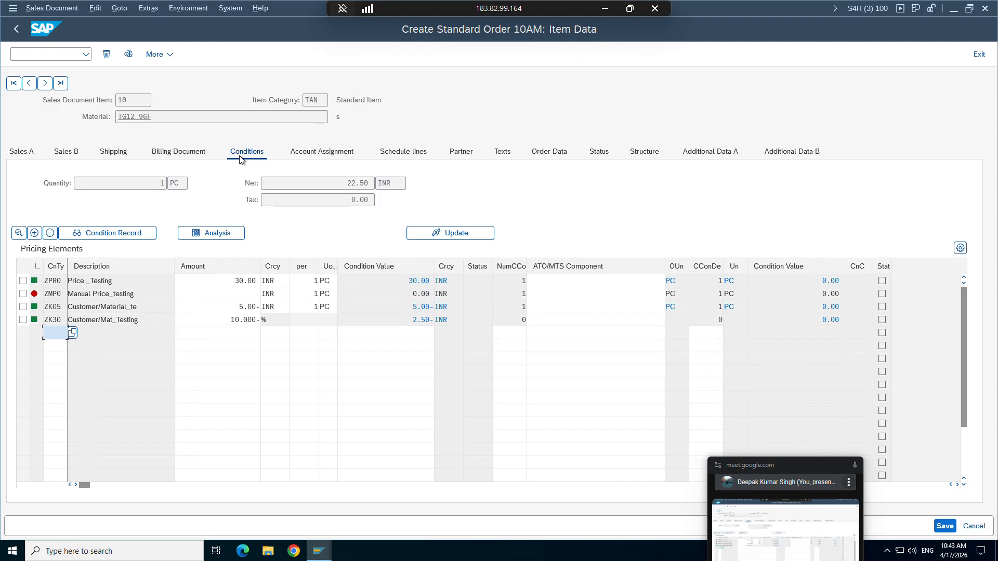
{"action": "left_click", "coordinate": [211, 233]}
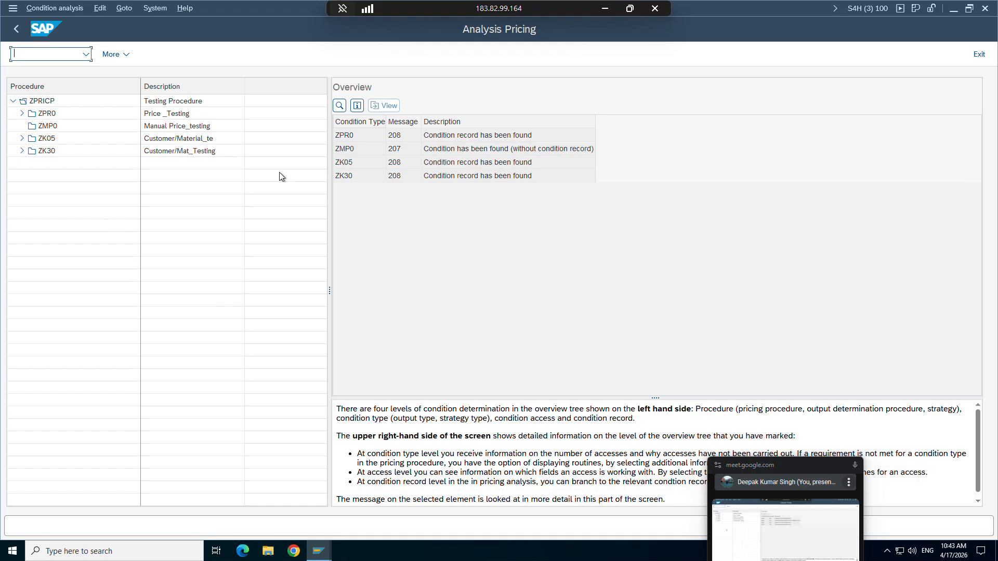
{"action": "key", "text": "F3"}
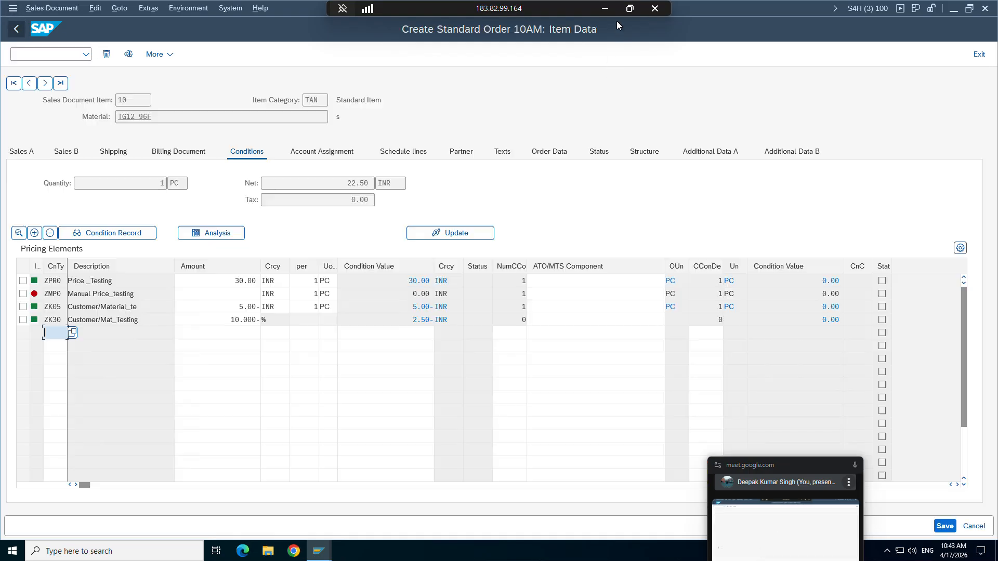
{"action": "left_click", "coordinate": [605, 8]}
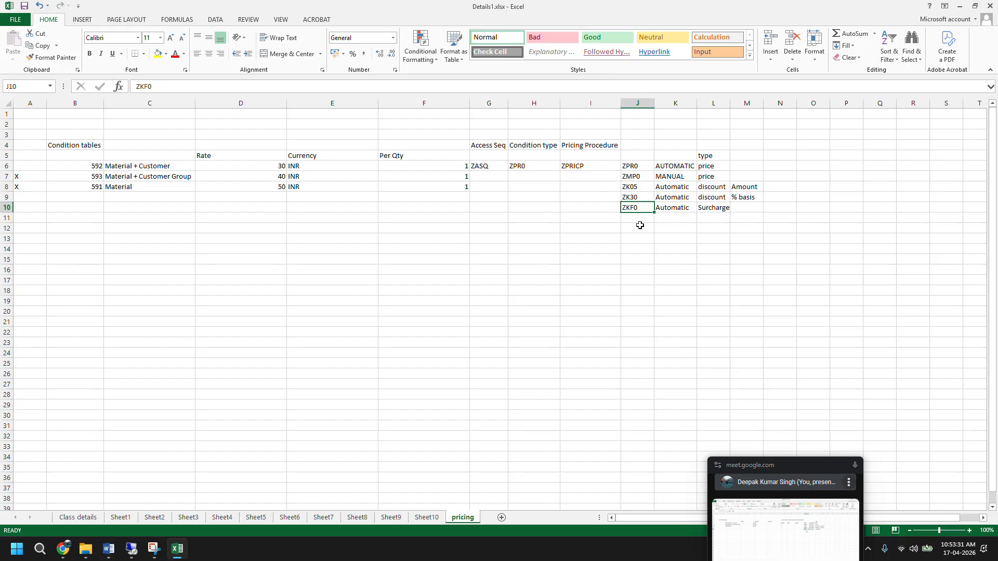
{"action": "left_click", "coordinate": [154, 548]}
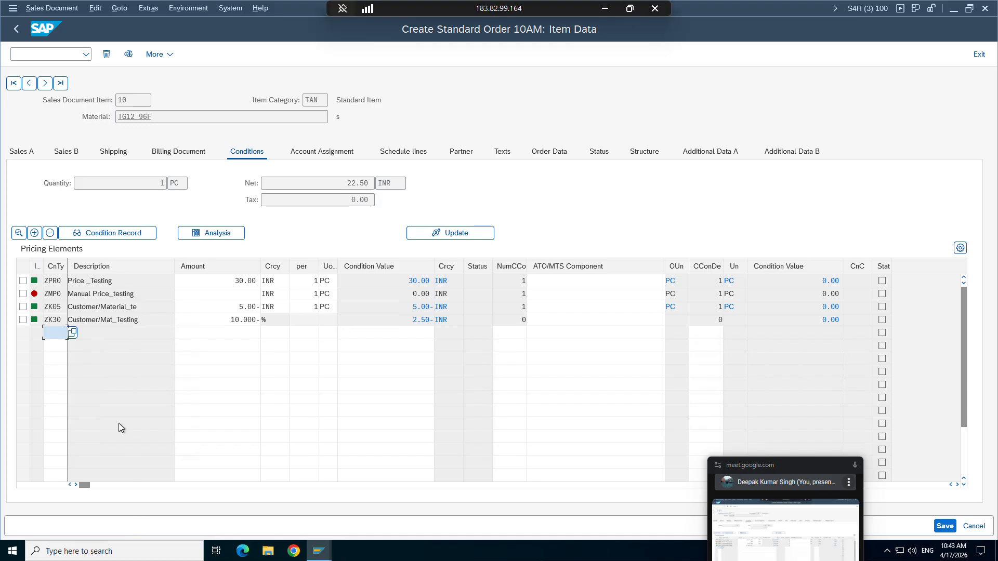
{"action": "left_click", "coordinate": [212, 234]}
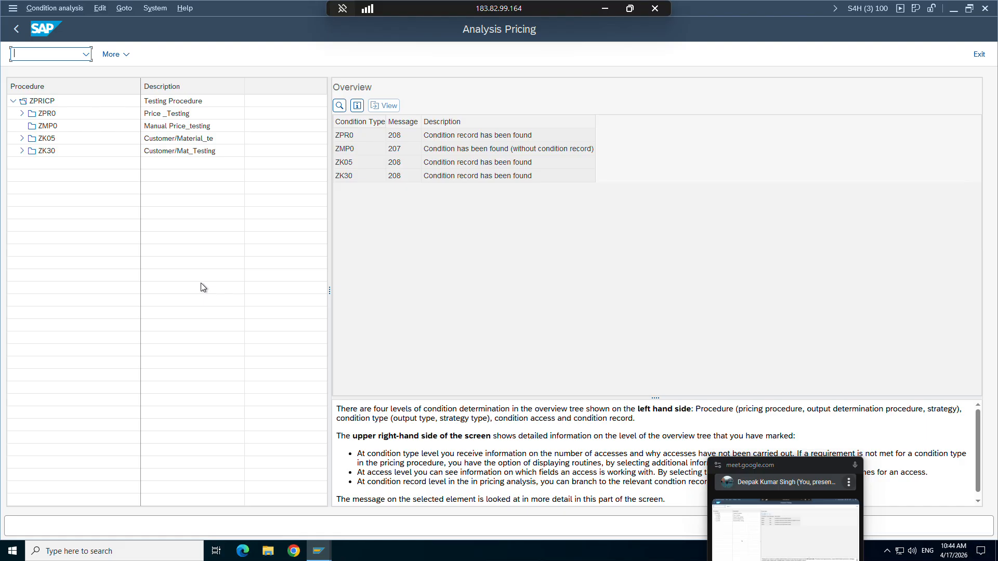
In the Change Material session, start transaction V/08 and open the control data of pricing procedure ZPRICP.
{"action": "left_click", "coordinate": [318, 551]}
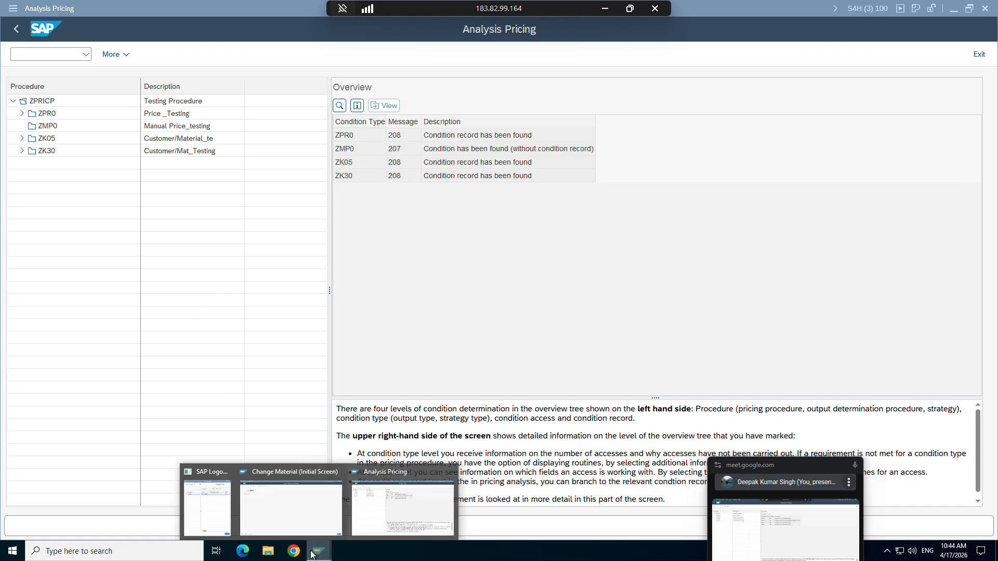
{"action": "left_click", "coordinate": [307, 498]}
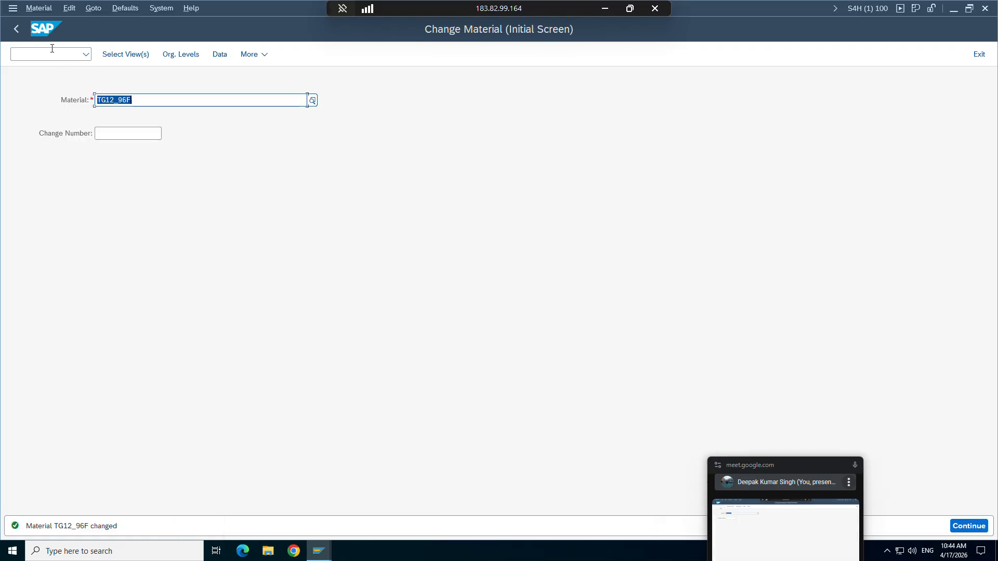
{"action": "left_click", "coordinate": [36, 54]}
{"action": "type", "text": "/"}
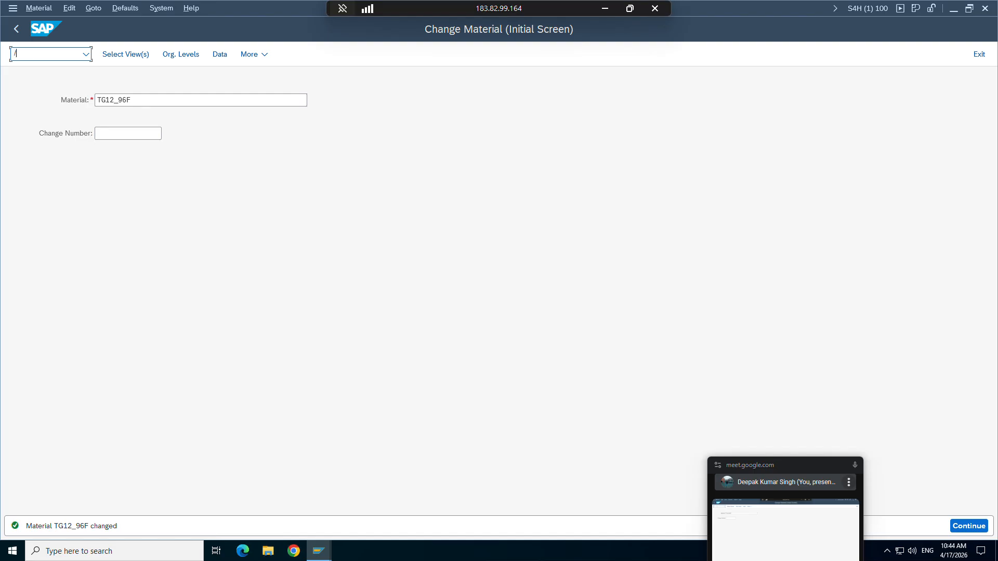
{"action": "type", "text": "nv/08"}
{"action": "key", "text": "Return"}
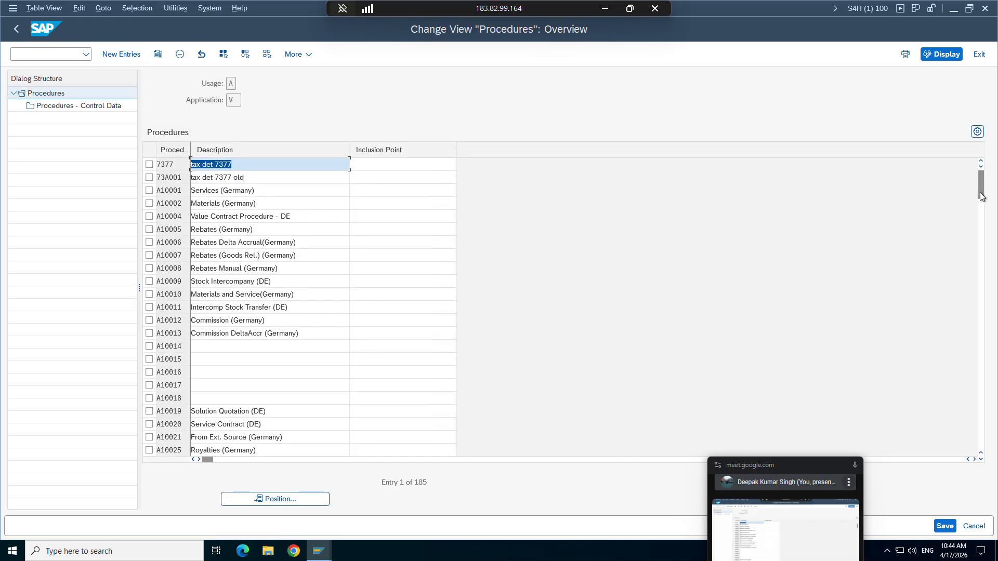
{"action": "left_click_drag", "start_coordinate": [978, 198], "coordinate": [979, 437]}
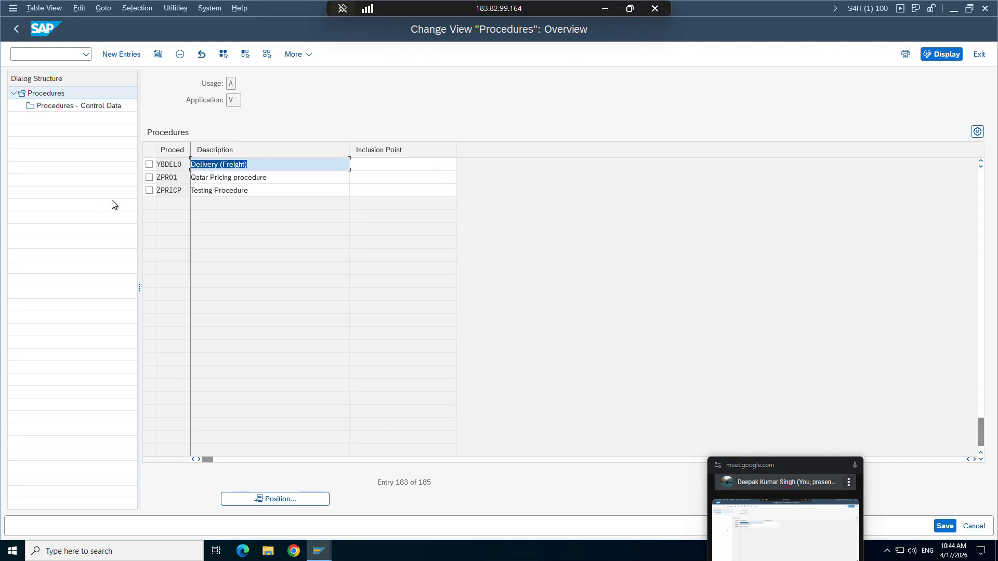
{"action": "left_click", "coordinate": [149, 191]}
{"action": "double_click", "coordinate": [78, 107]}
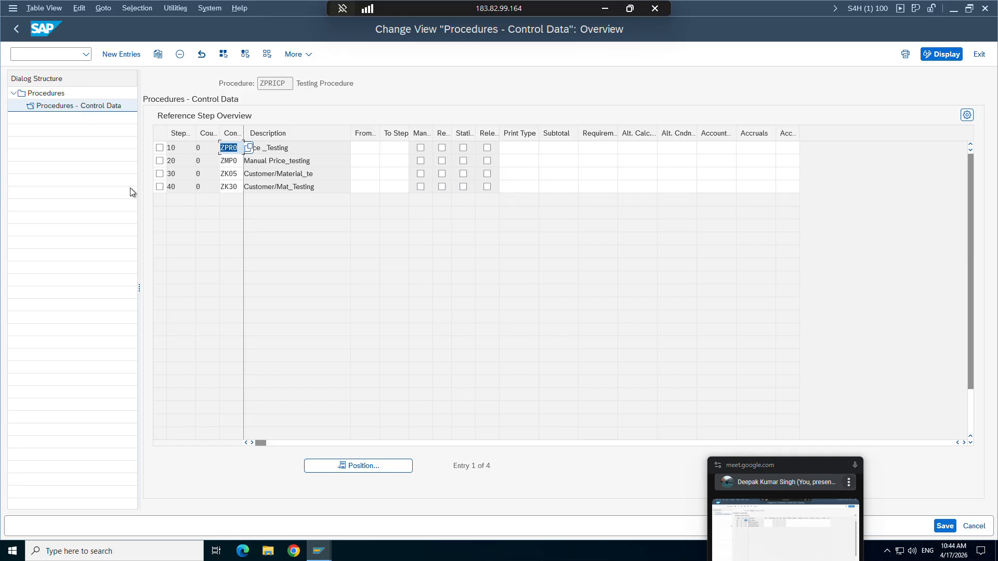
Add step 50 with condition type ZKF0 to procedure ZPRICP and save it to the proposed customizing request.
{"action": "left_click", "coordinate": [121, 54]}
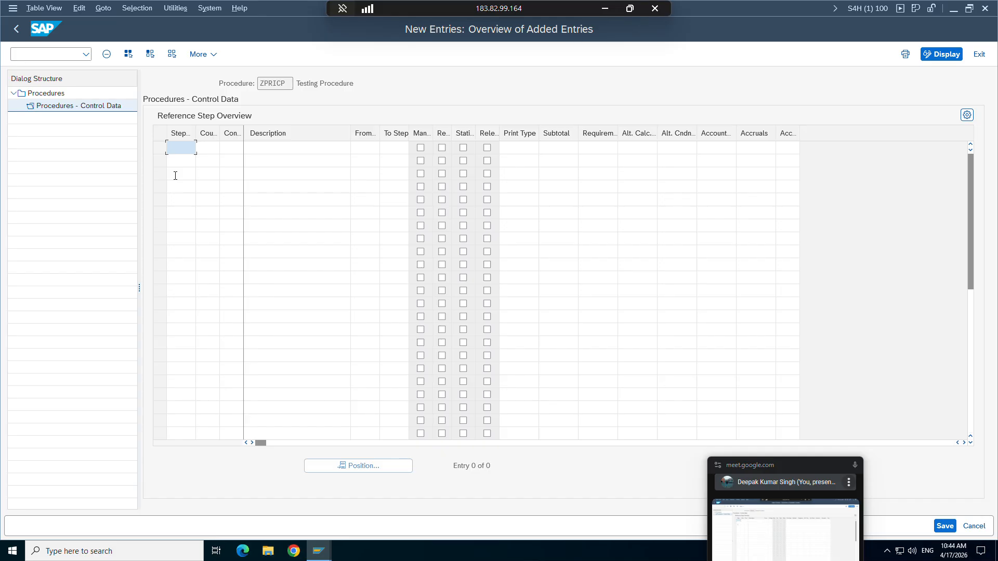
{"action": "type", "text": "50"}
{"action": "left_click", "coordinate": [232, 147]}
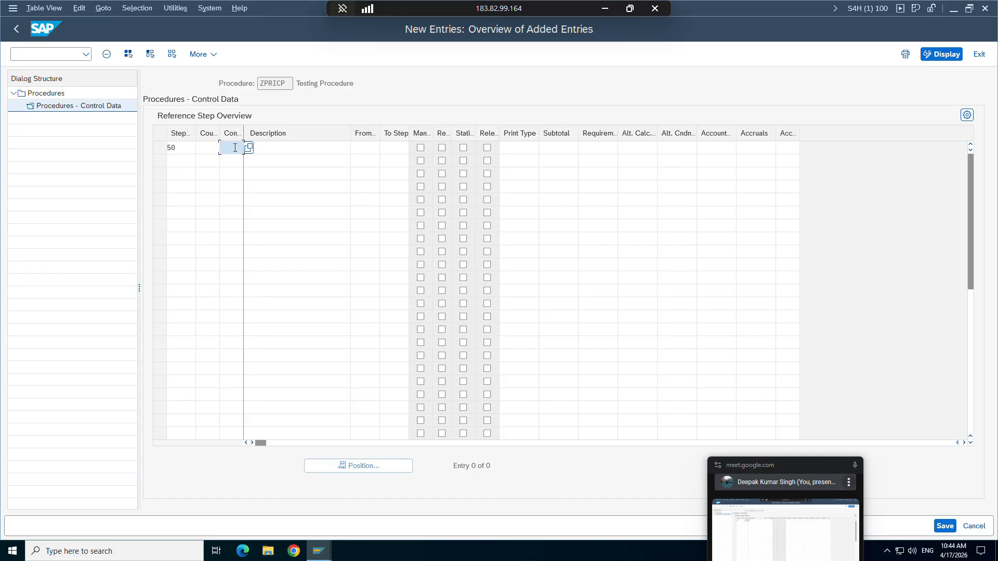
{"action": "type", "text": "z"}
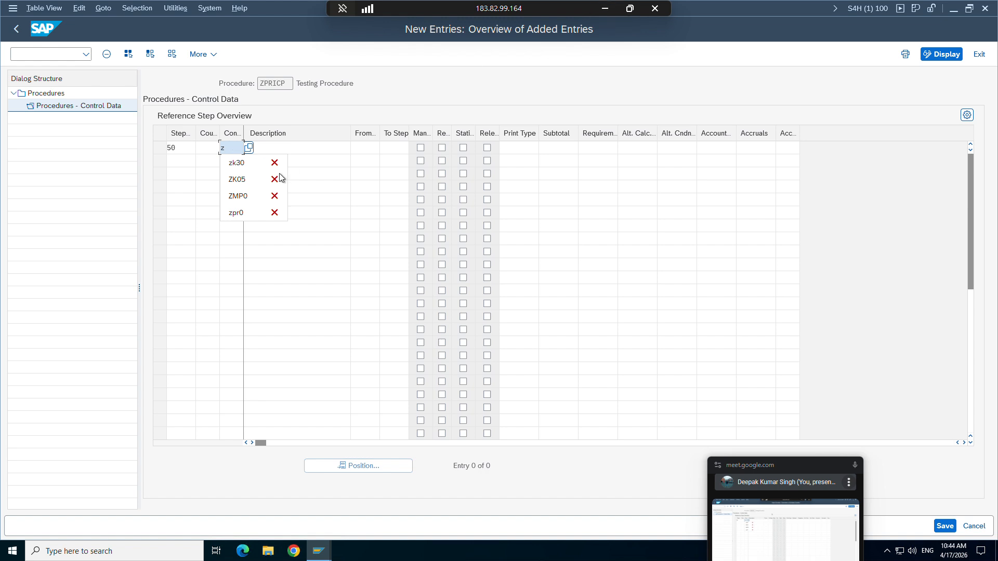
{"action": "left_click", "coordinate": [247, 165]}
{"action": "left_click", "coordinate": [606, 9]}
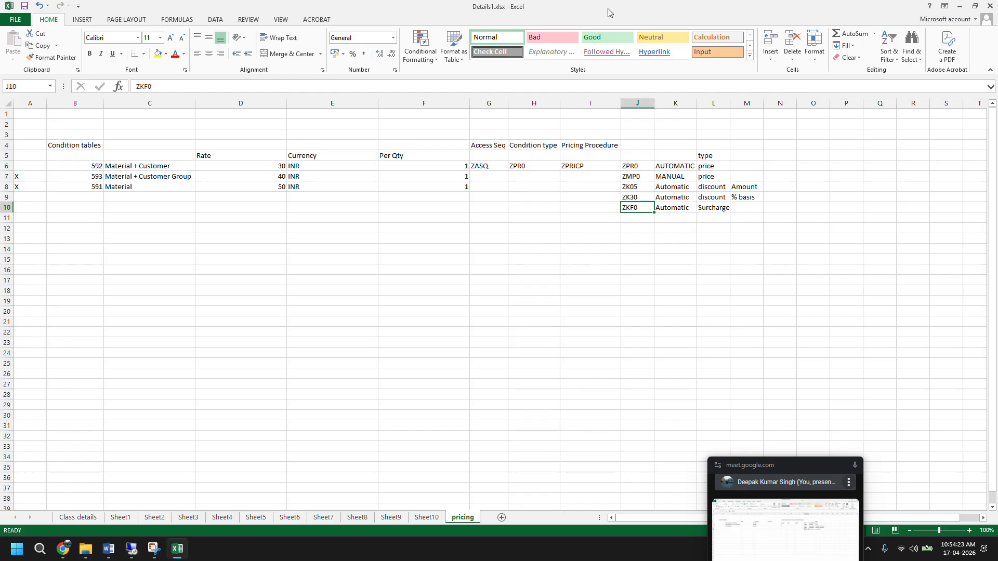
{"action": "left_click", "coordinate": [132, 550]}
{"action": "key", "text": "BackSpace"}
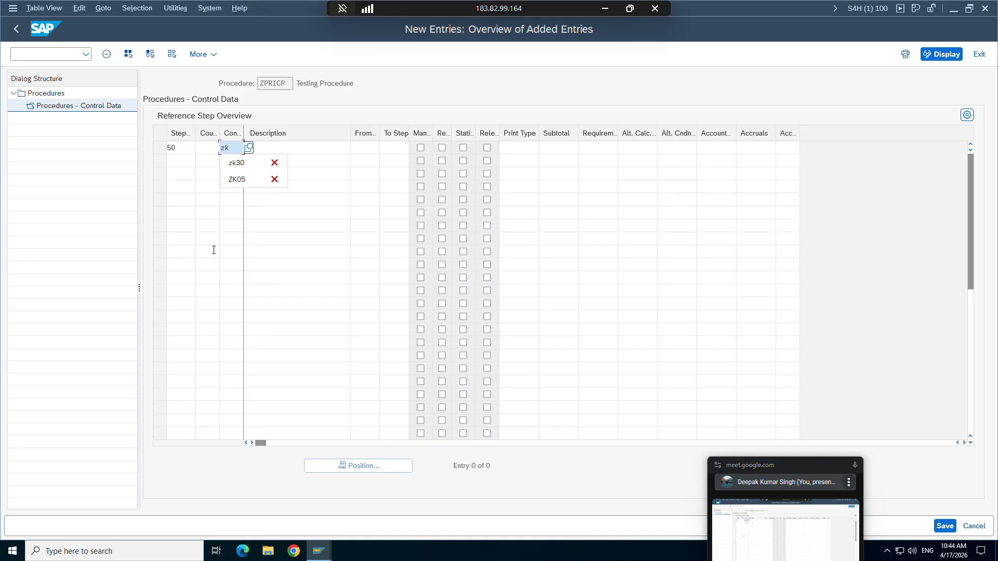
{"action": "type", "text": "f0"}
{"action": "key", "text": "Return"}
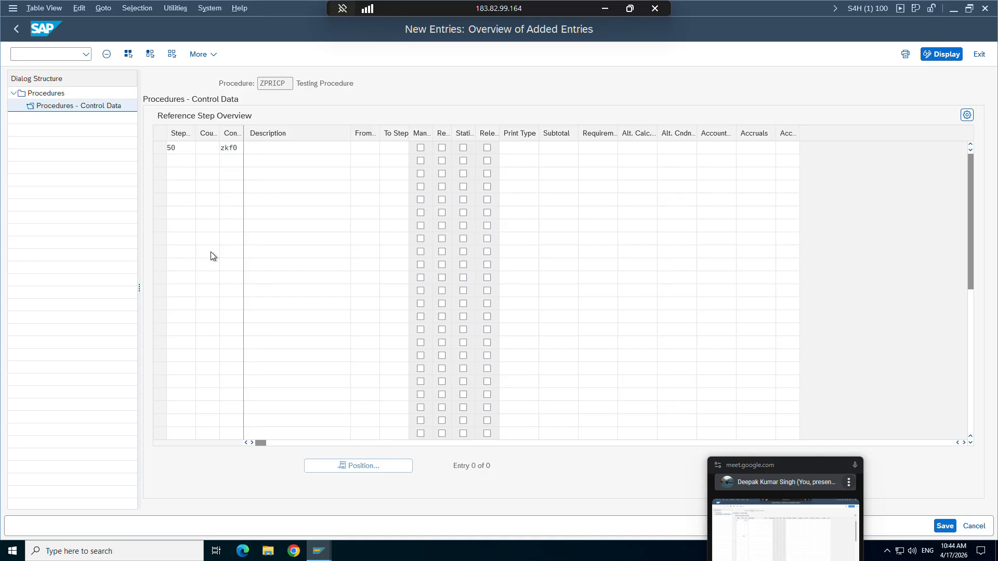
{"action": "left_click", "coordinate": [945, 526]}
{"action": "left_click", "coordinate": [276, 241]}
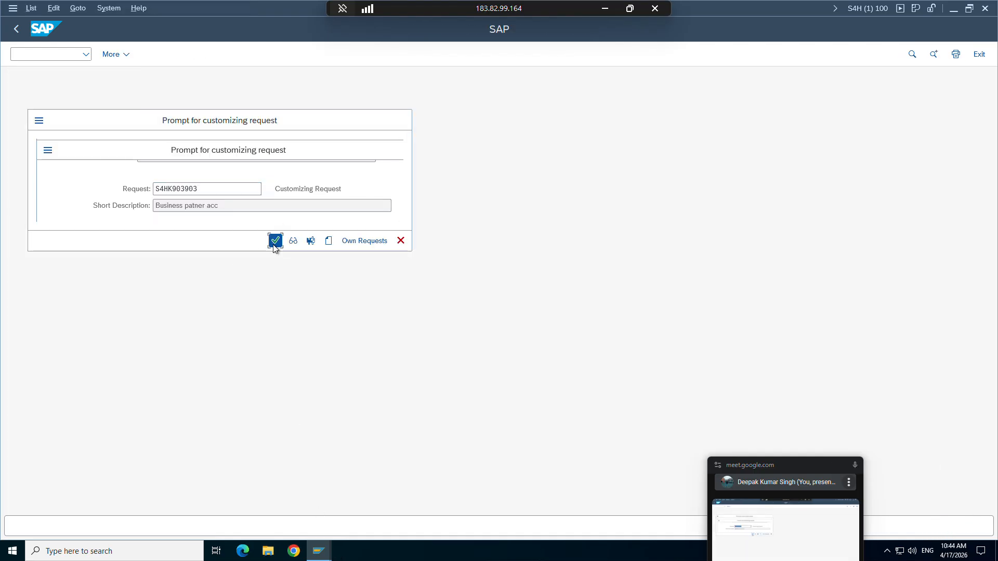
In the sales order session, start a new ZOR9 order with transaction VA01 and enter the sold-to party's customer number.
{"action": "mouse_move", "coordinate": [320, 552]}
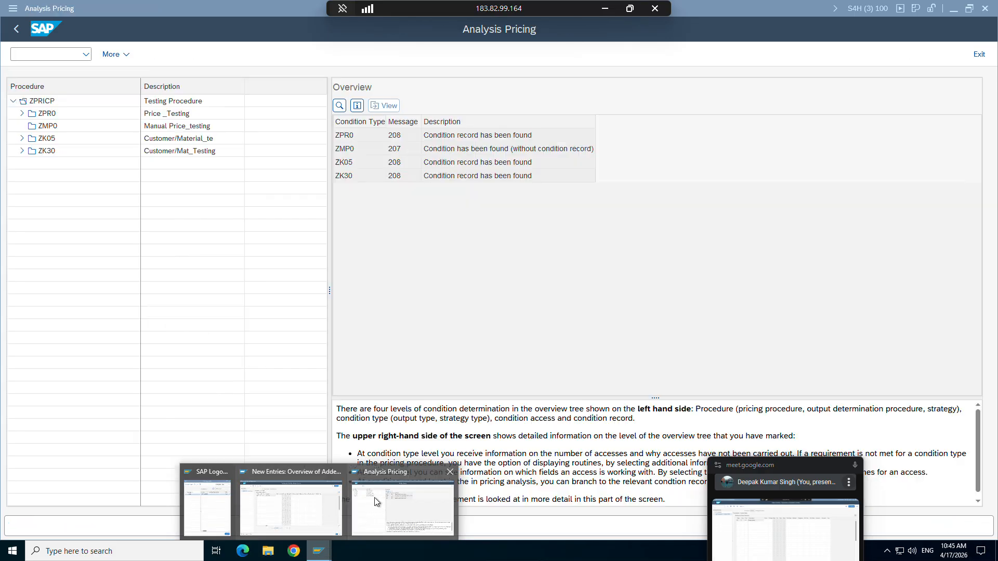
{"action": "left_click", "coordinate": [403, 507]}
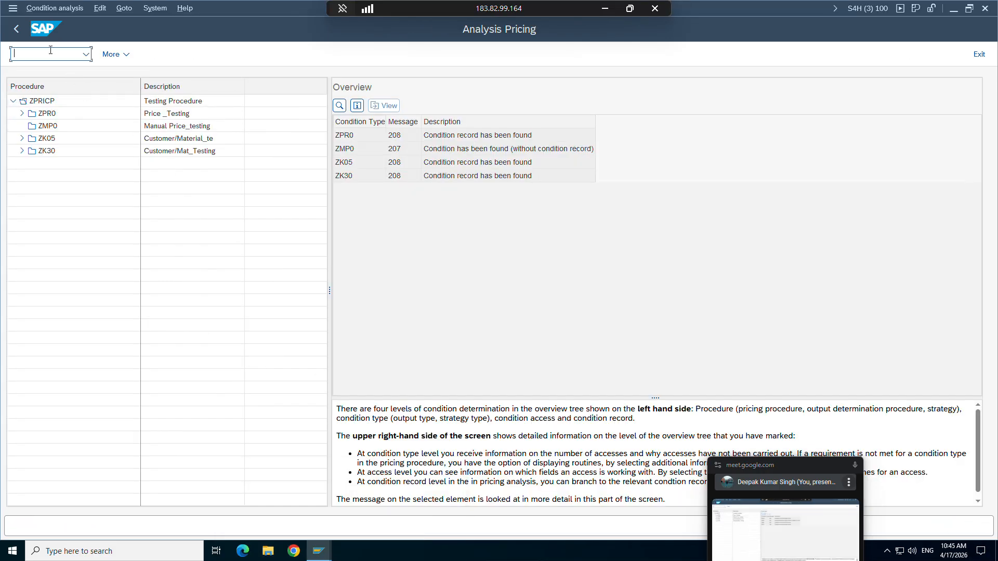
{"action": "type", "text": "va01"}
{"action": "key", "text": "Return"}
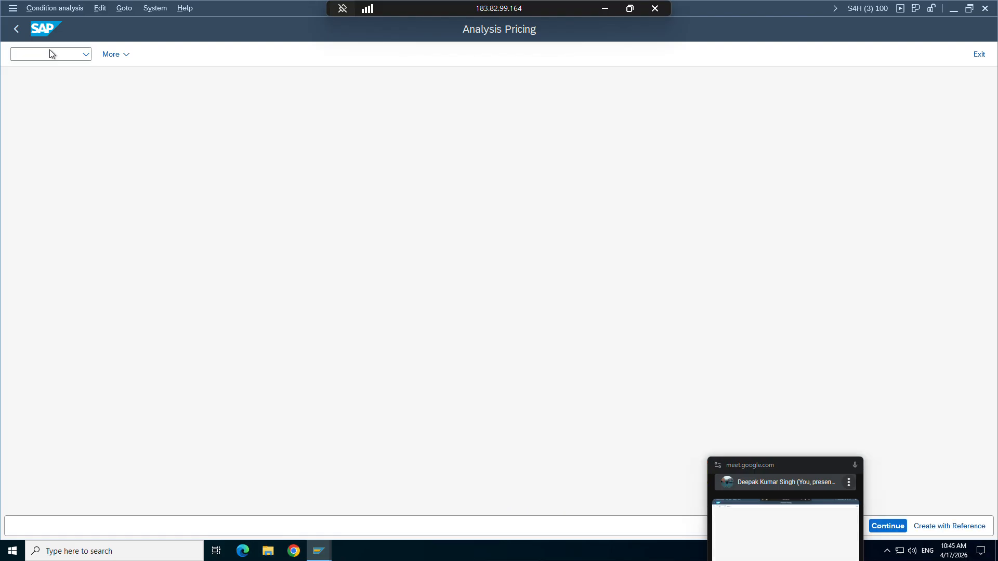
{"action": "key", "text": "Return"}
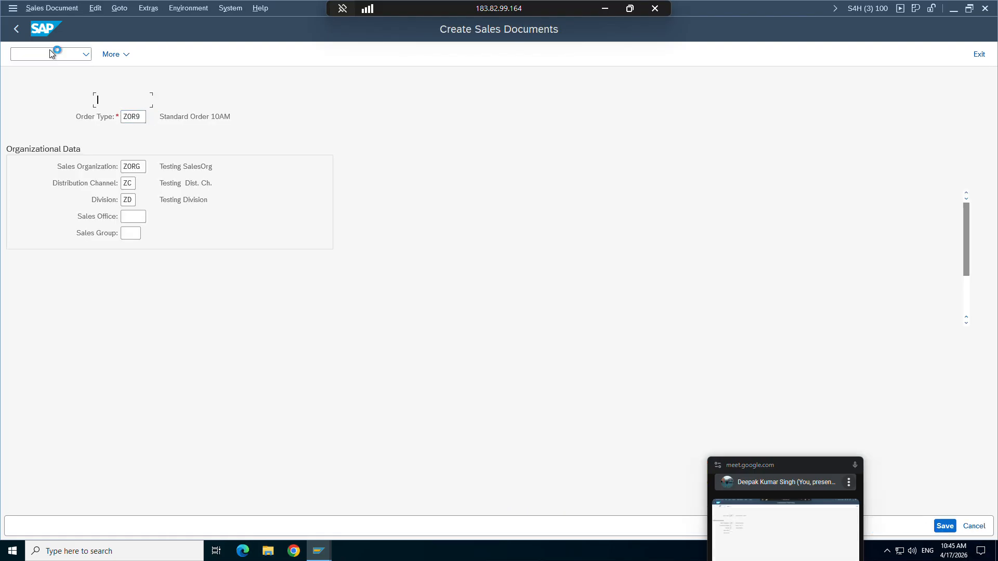
{"action": "key", "text": "Down"}
{"action": "key", "text": "Return"}
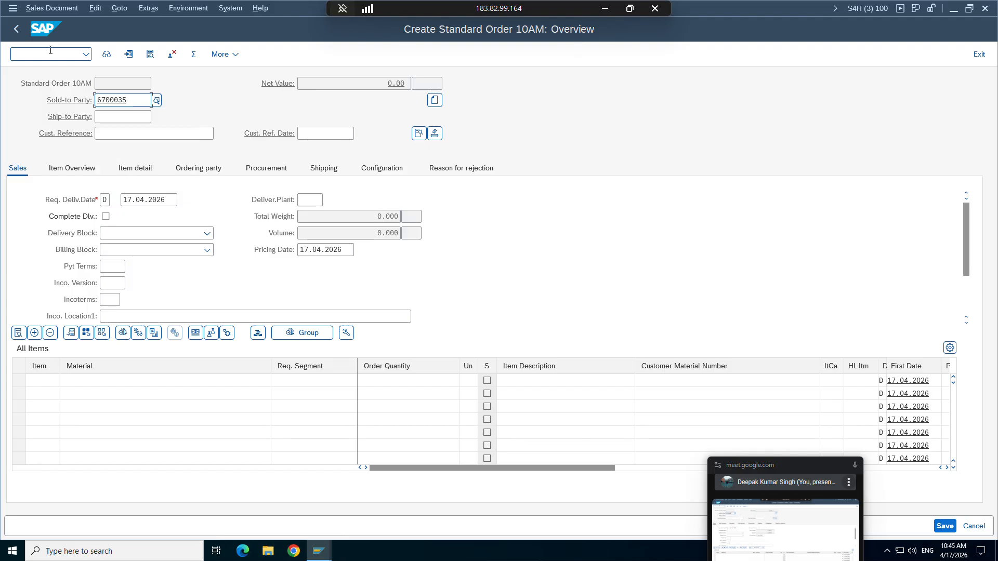
{"action": "key", "text": "Return"}
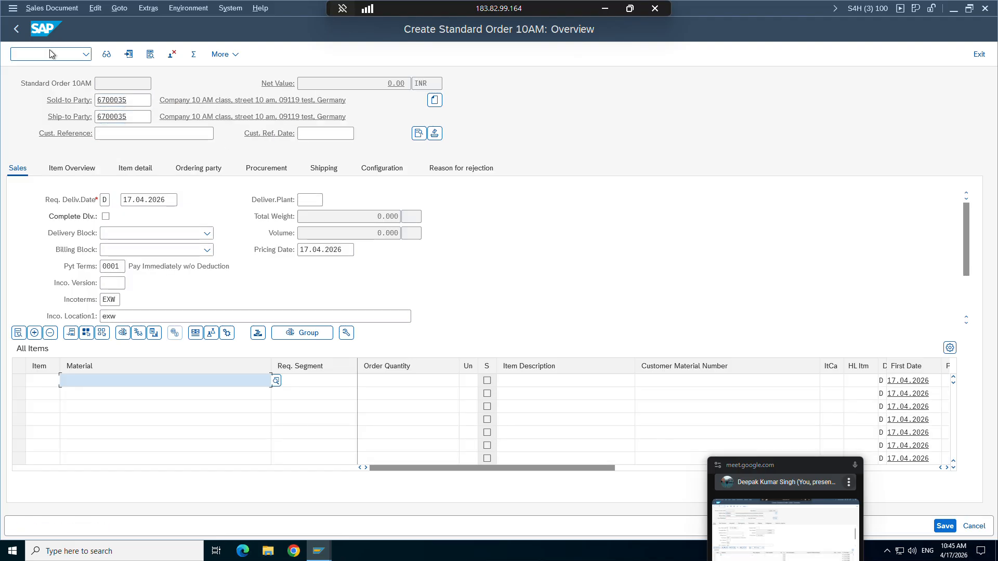
Add material TG12_96F with a quantity of 1 to the order and display the item's pricing conditions.
{"action": "type", "text": "TG12_96F"}
{"action": "key", "text": "Return"}
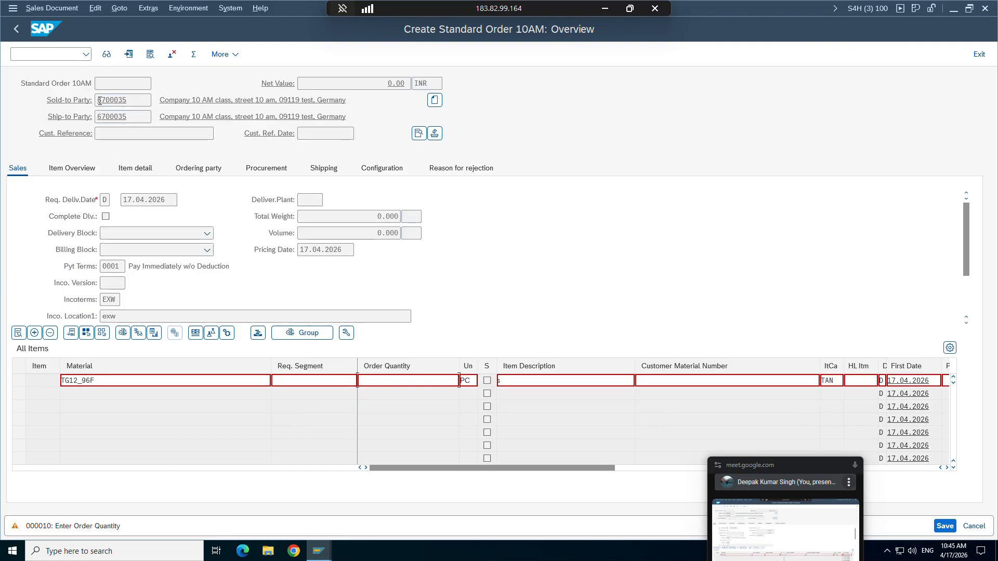
{"action": "type", "text": "1"}
{"action": "key", "text": "Return"}
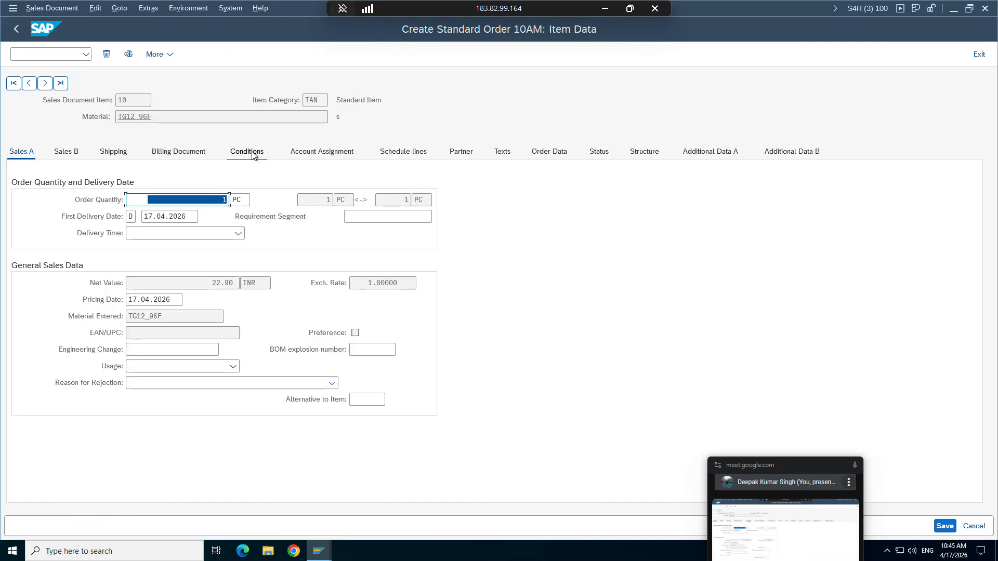
{"action": "left_click", "coordinate": [252, 154]}
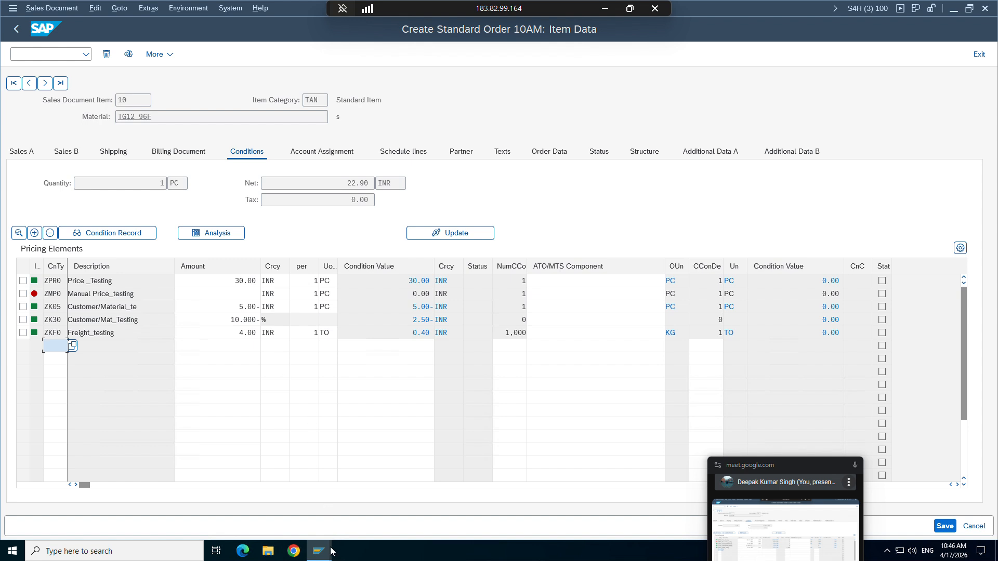
In the pricing procedure session, start transaction MM02 and open material TG12_96F's basic data for plant ZPTT.
{"action": "left_click", "coordinate": [319, 551]}
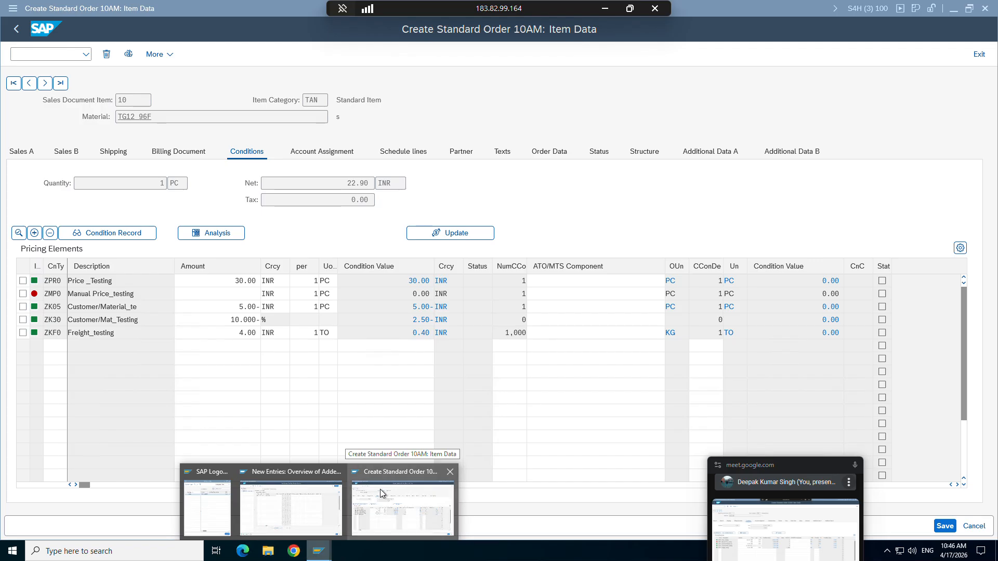
{"action": "left_click", "coordinate": [308, 498]}
{"action": "left_click", "coordinate": [38, 55]}
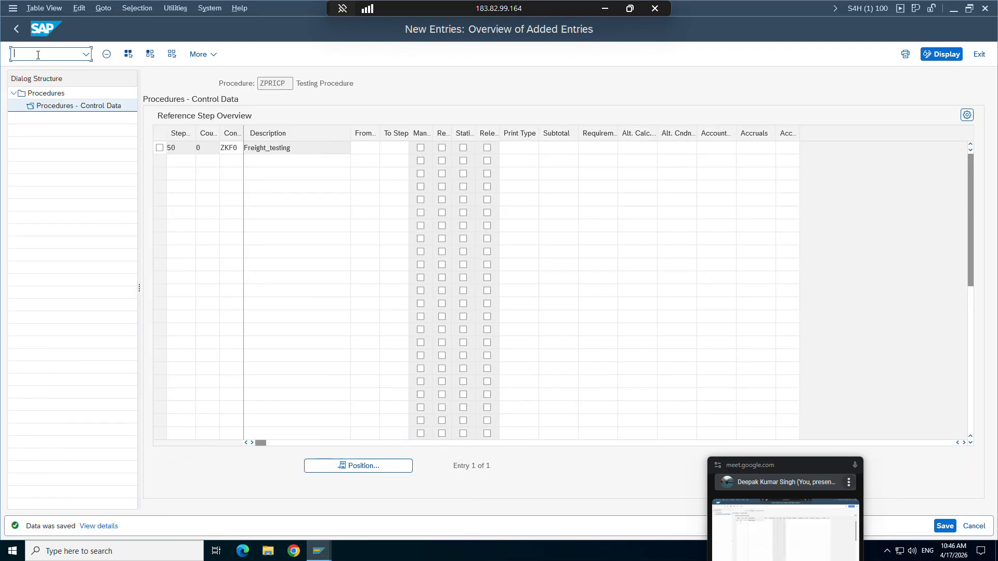
{"action": "type", "text": "/nmm02"}
{"action": "key", "text": "Return"}
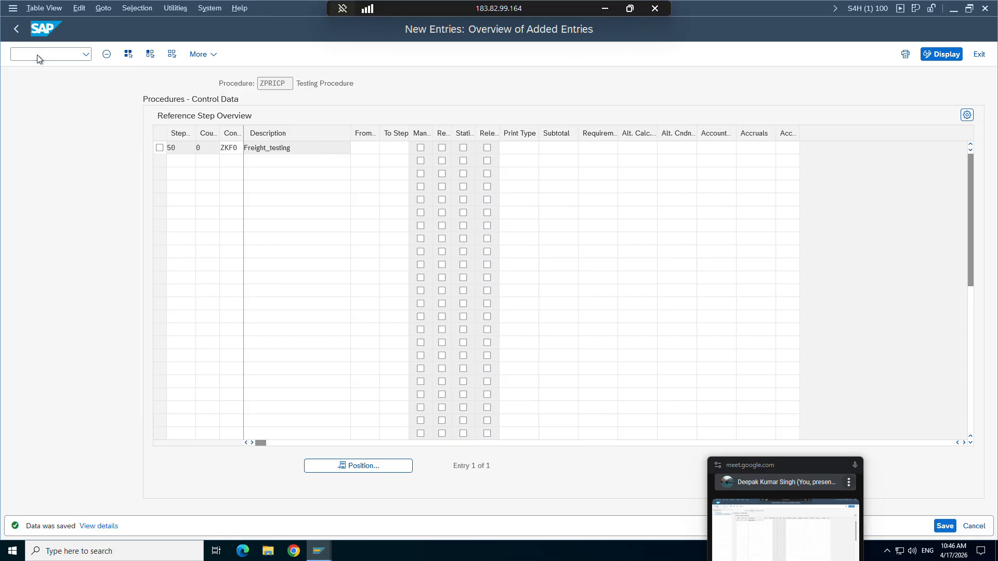
{"action": "key", "text": "Return"}
{"action": "key", "text": "Return"}
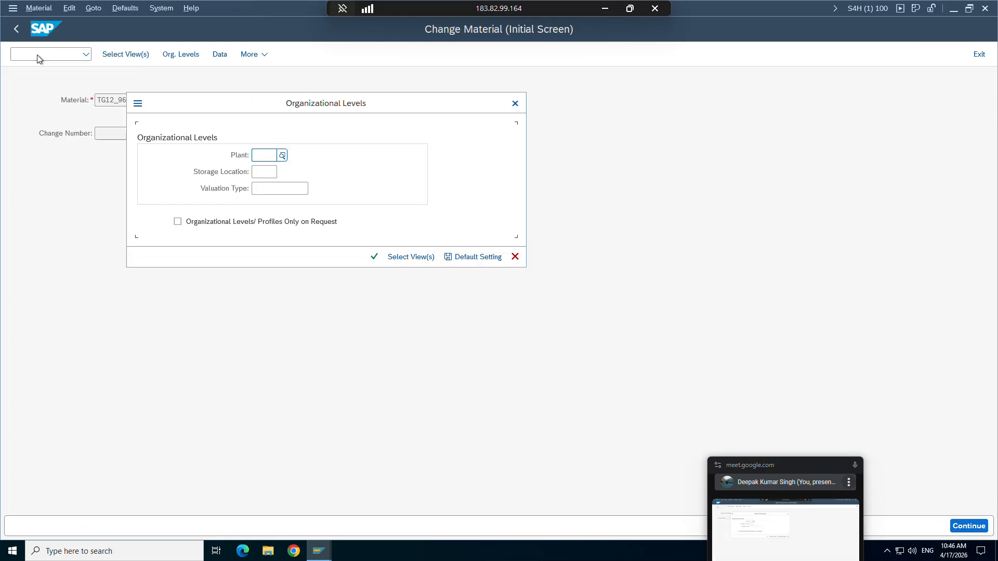
{"action": "key", "text": "BackSpace"}
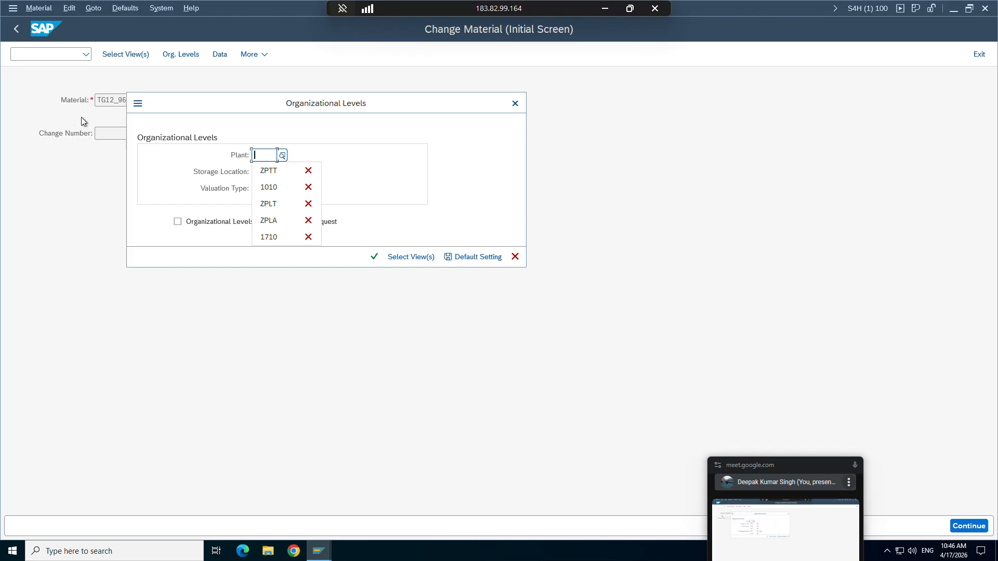
{"action": "left_click", "coordinate": [269, 170]}
{"action": "key", "text": "Return"}
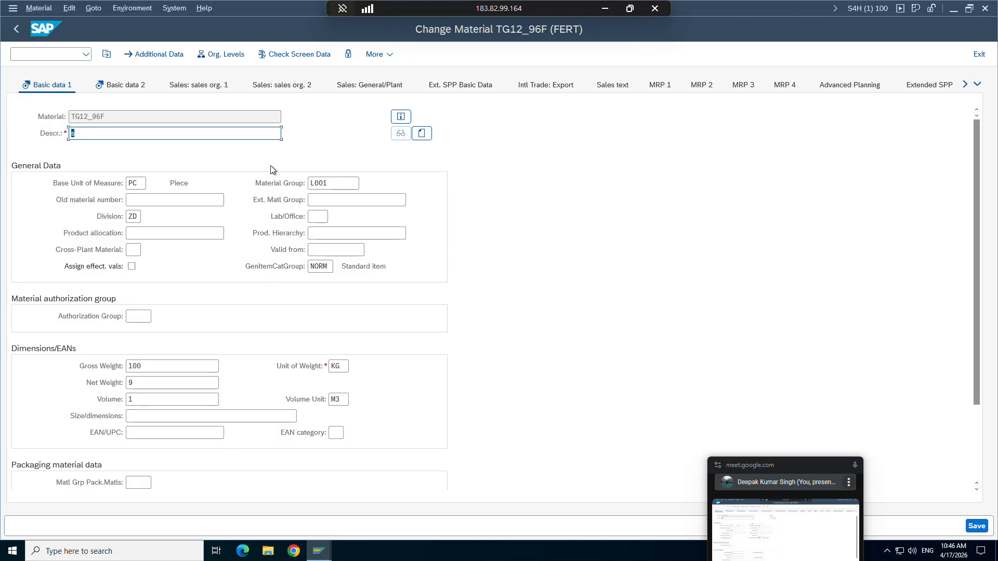
Set the gross weight of material TG12_96F to 2000 KG and save the material.
{"action": "left_click", "coordinate": [132, 367]}
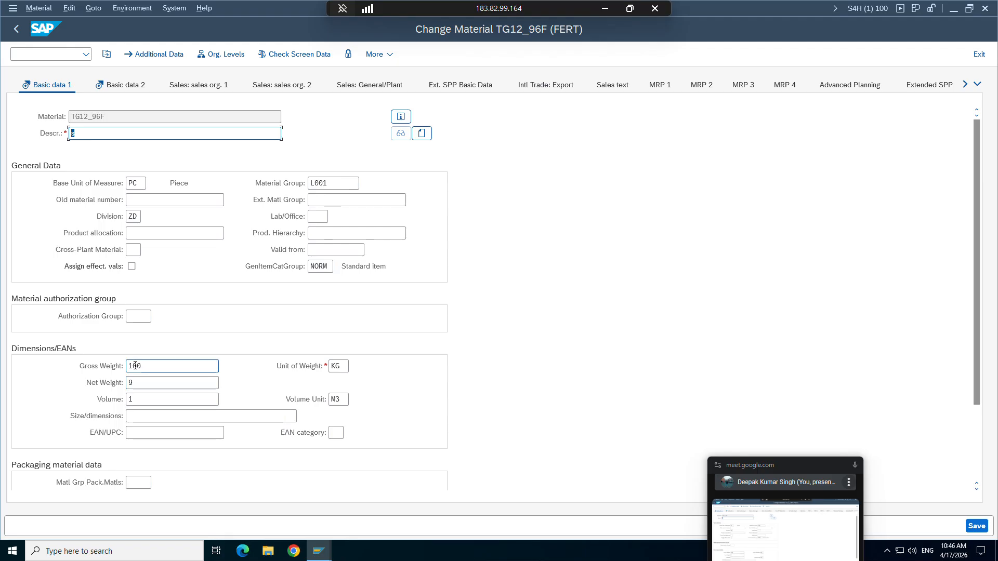
{"action": "key", "text": "BackSpace"}
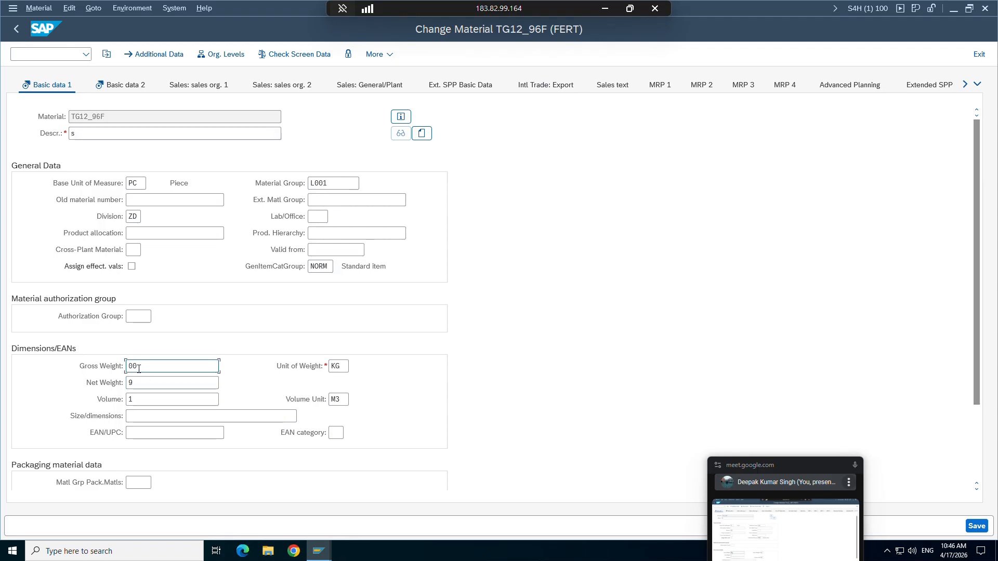
{"action": "type", "text": "2000"}
{"action": "key", "text": "ctrl+s"}
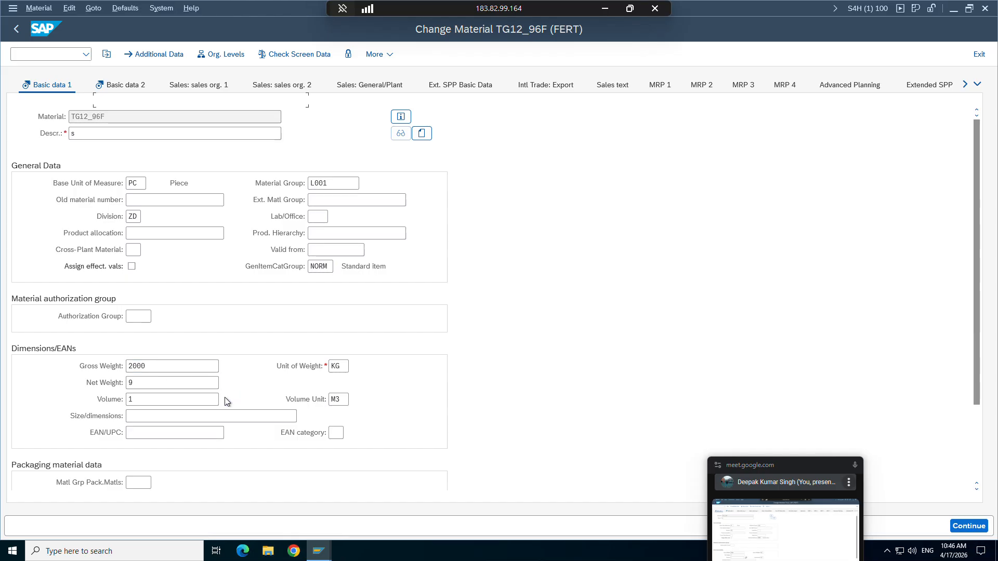
Switch to the sales order session, start a new ZOR9 order with transaction VA01 and enter the sold-to party's customer number.
{"action": "mouse_move", "coordinate": [319, 550]}
{"action": "left_click", "coordinate": [403, 502]}
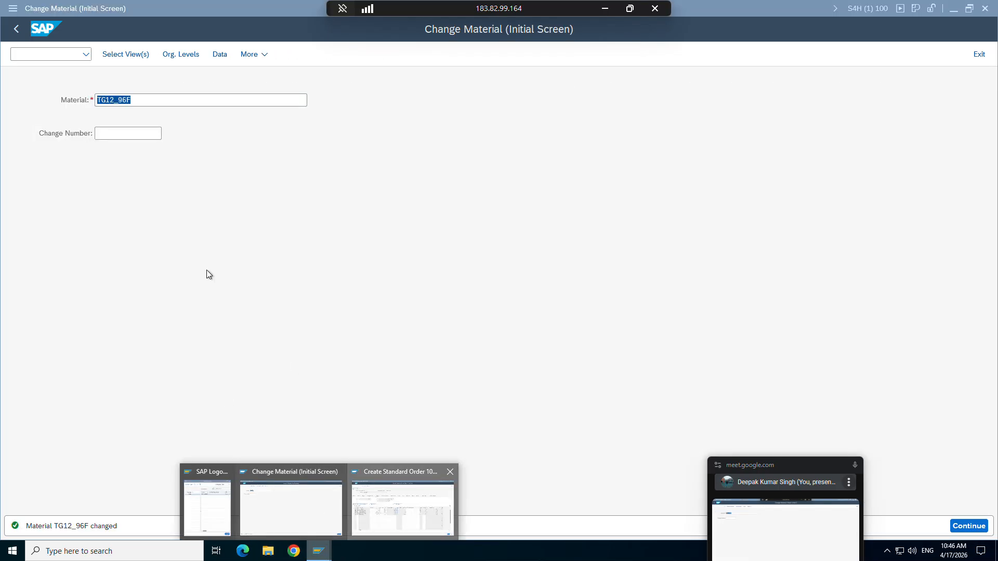
{"action": "left_click", "coordinate": [31, 53]}
{"action": "type", "text": "/"}
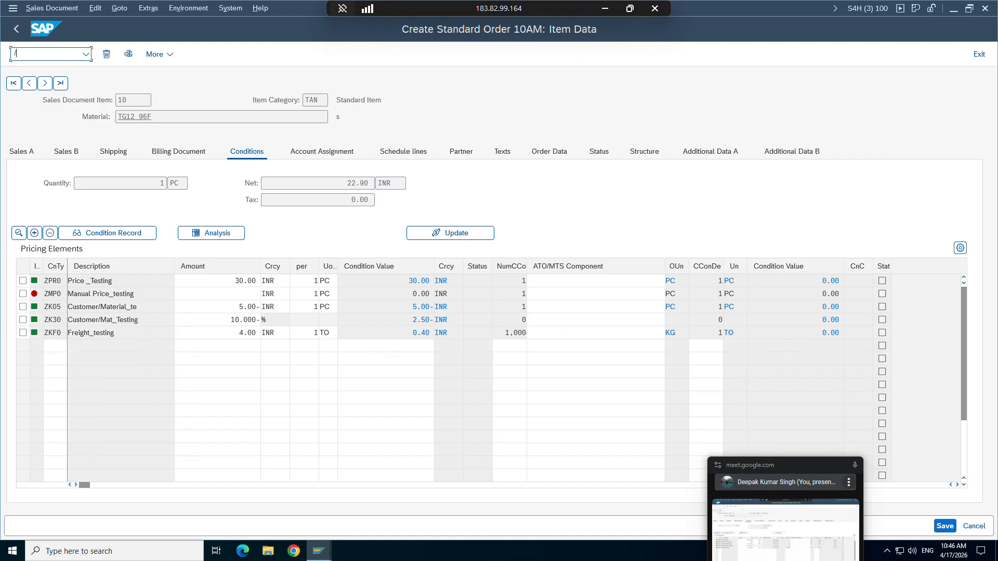
{"action": "type", "text": "nva01"}
{"action": "key", "text": "Return"}
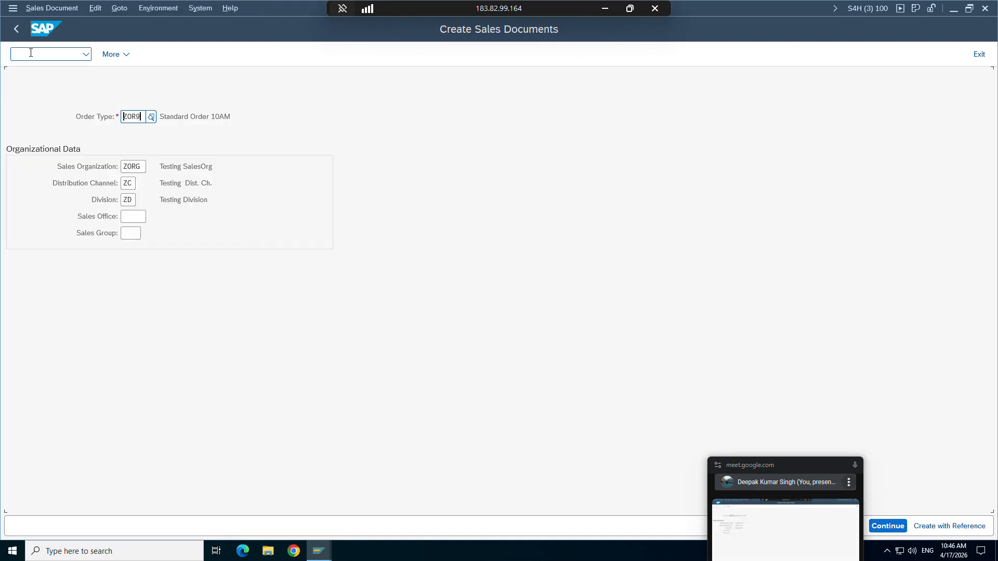
{"action": "key", "text": "Return"}
{"action": "left_click", "coordinate": [125, 101]}
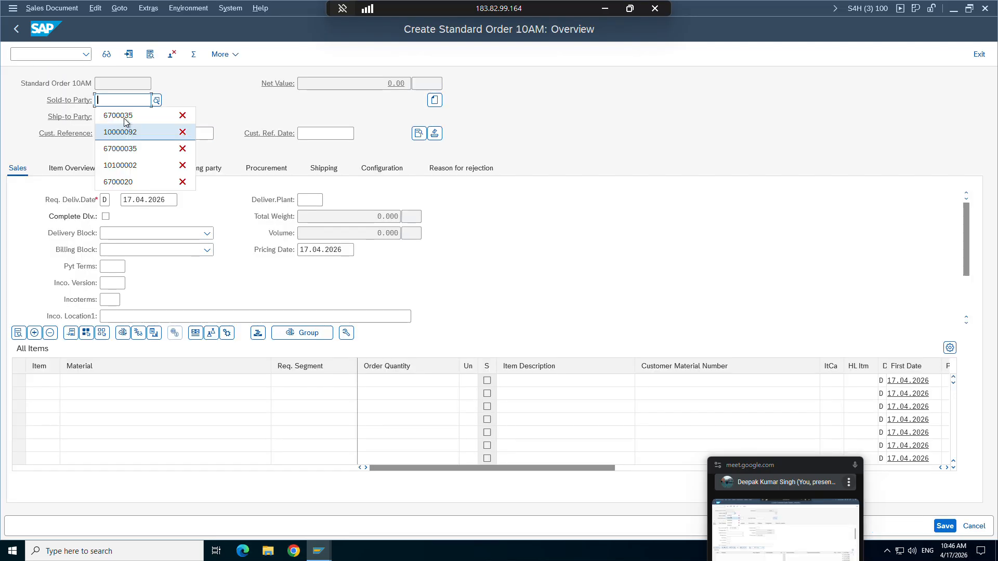
{"action": "left_click", "coordinate": [121, 115]}
{"action": "key", "text": "Return"}
{"action": "key", "text": "Return"}
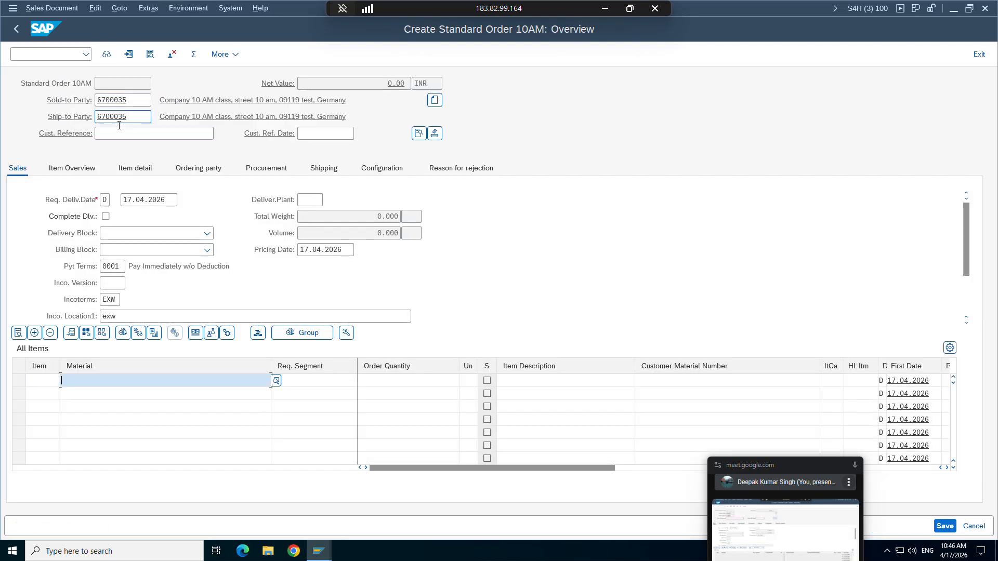
Enter material TG12_96F with quantity 1 as the order item and display its pricing conditions.
{"action": "left_click", "coordinate": [106, 381]}
{"action": "left_click", "coordinate": [103, 201]}
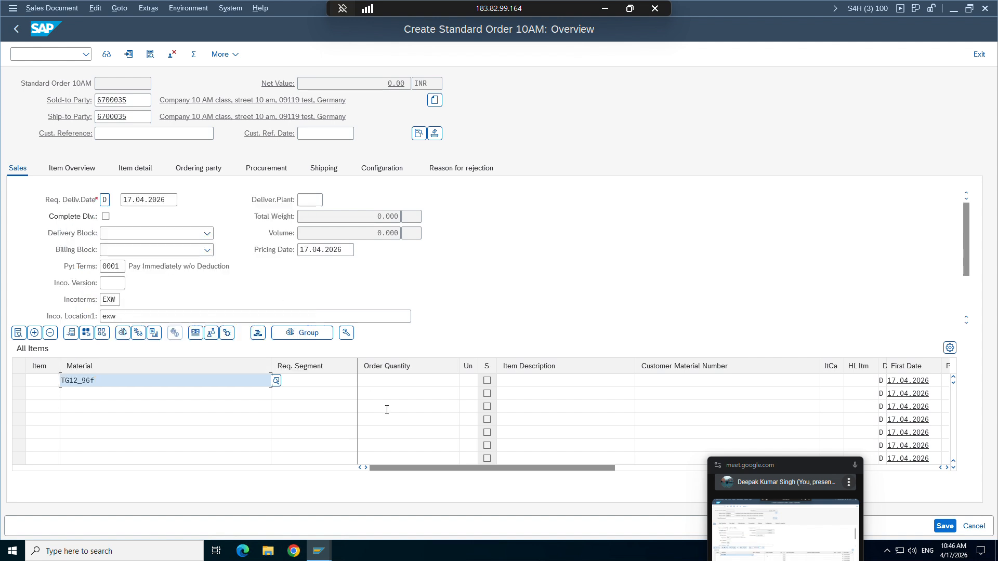
{"action": "left_click", "coordinate": [397, 380]}
{"action": "type", "text": "1"}
{"action": "key", "text": "Return"}
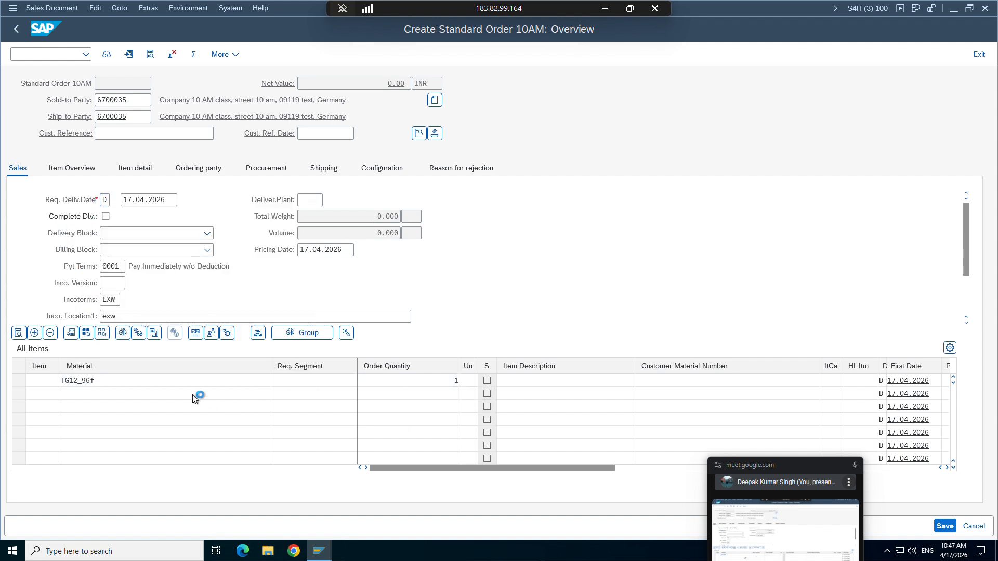
{"action": "double_click", "coordinate": [91, 380]}
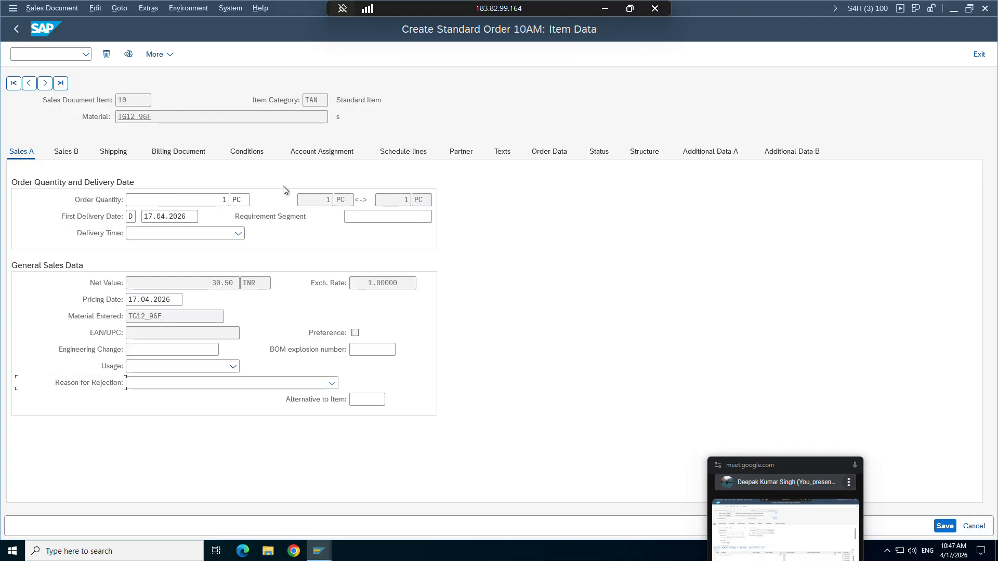
{"action": "left_click", "coordinate": [252, 152]}
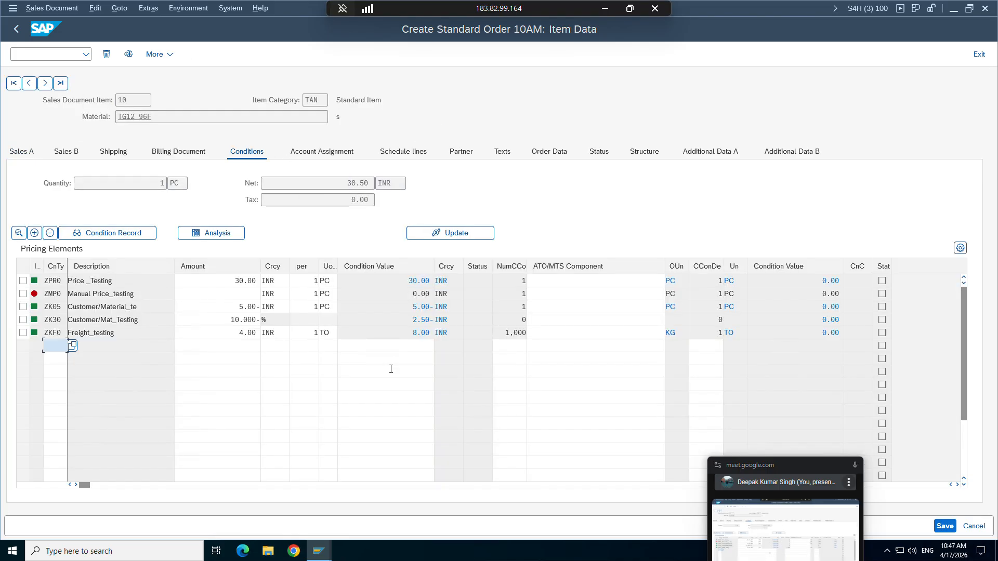
Examine how the ZKF0 freight amount per ton and the ZK05 and ZK30 discounts make up the item's net value.
{"action": "left_click_drag", "start_coordinate": [409, 332], "coordinate": [433, 333]}
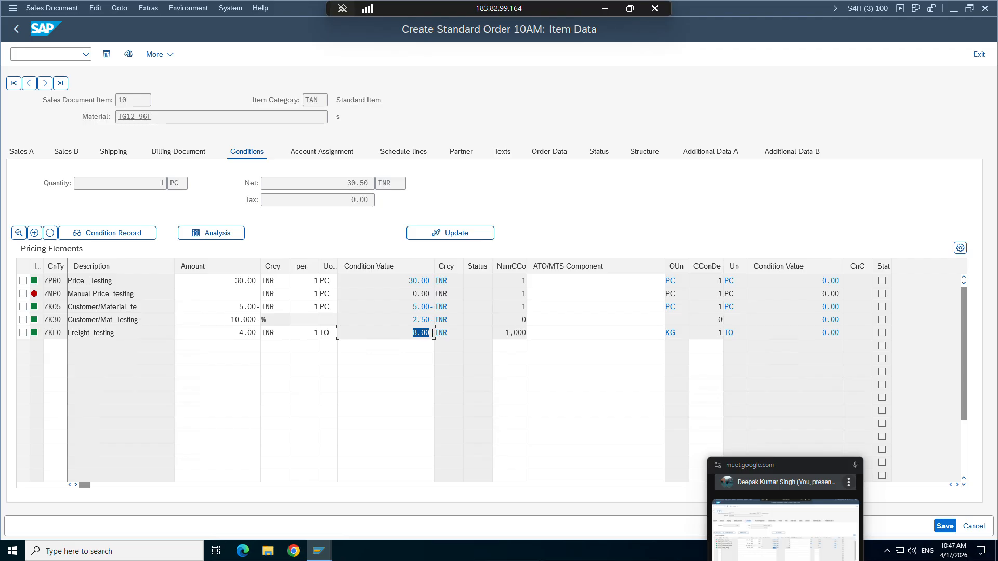
{"action": "left_click", "coordinate": [234, 334]}
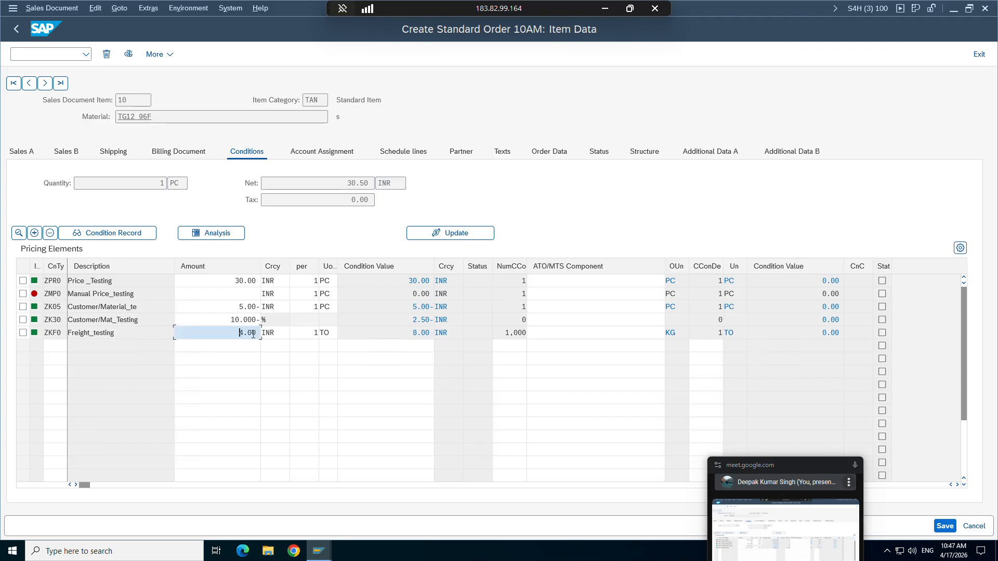
{"action": "left_click", "coordinate": [316, 336]}
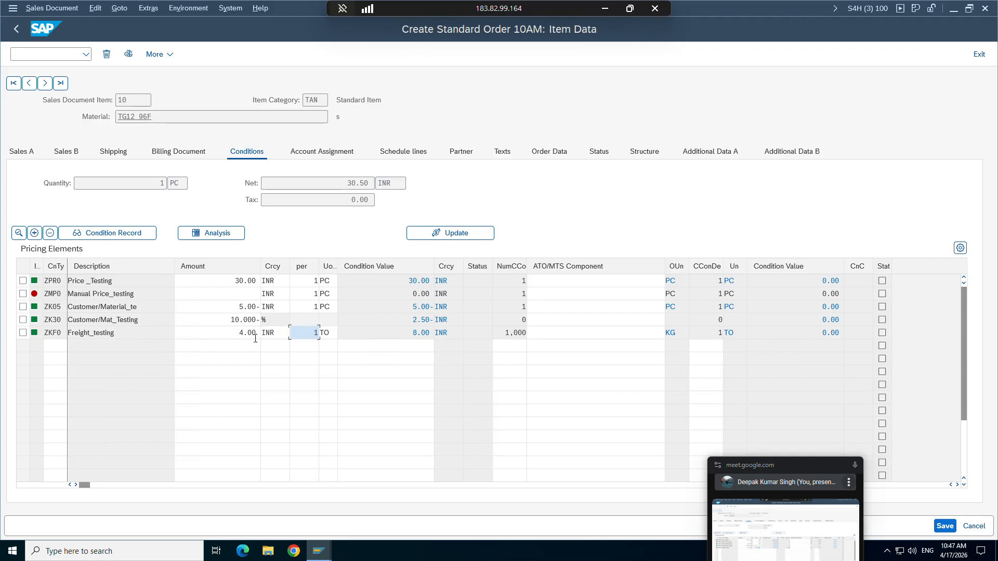
{"action": "left_click", "coordinate": [237, 333]}
{"action": "left_click", "coordinate": [356, 185]}
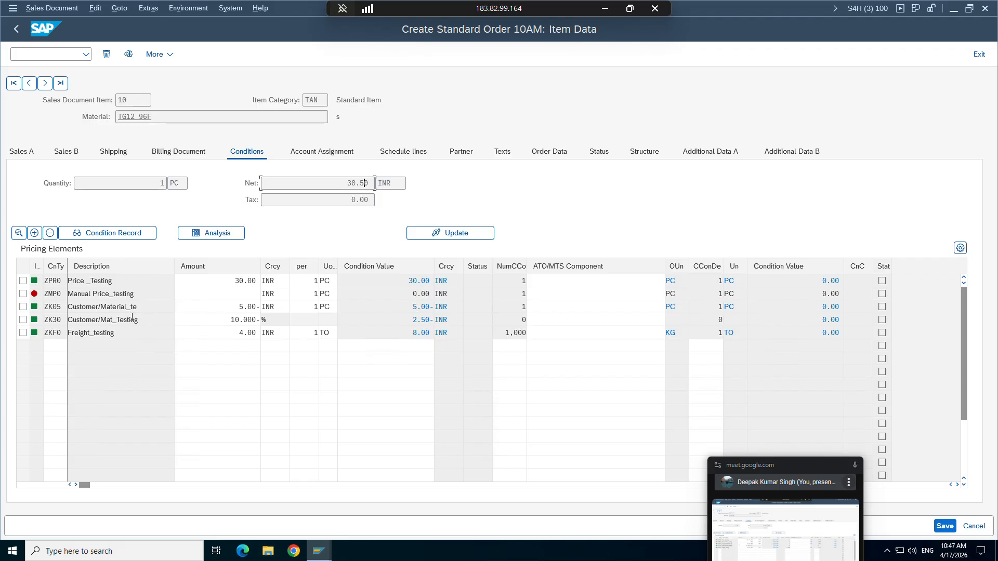
{"action": "left_click", "coordinate": [22, 306]}
{"action": "left_click", "coordinate": [23, 320]}
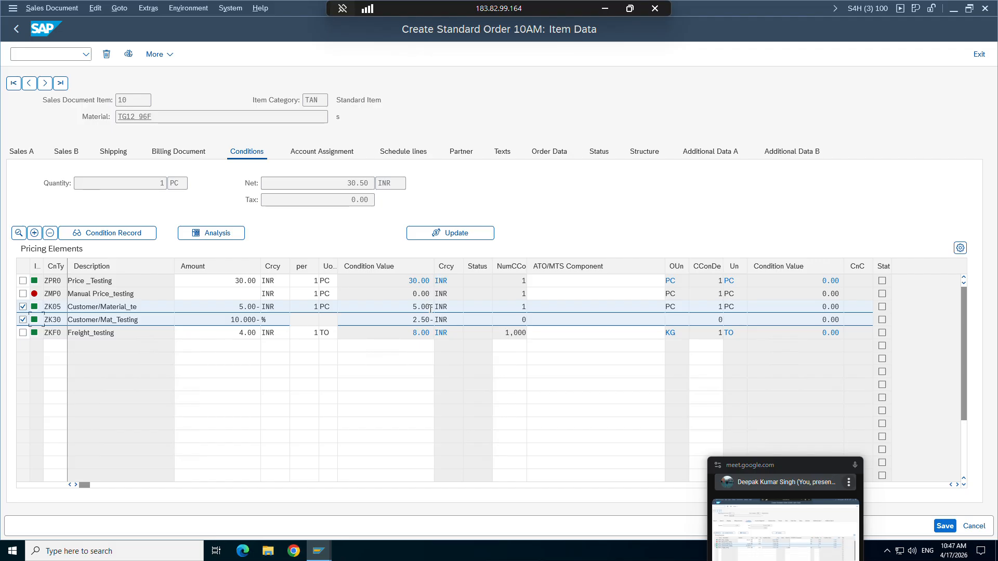
{"action": "left_click", "coordinate": [430, 307]}
{"action": "left_click", "coordinate": [431, 320]}
{"action": "left_click_drag", "start_coordinate": [432, 326], "coordinate": [432, 326]}
{"action": "double_click", "coordinate": [420, 334]}
{"action": "left_click", "coordinate": [432, 337]}
In the Excel pricing sheet, enter "Gross weight" beside the ZKF0 surcharge in cell M10 and fit column M to its contents.
{"action": "left_click", "coordinate": [611, 11]}
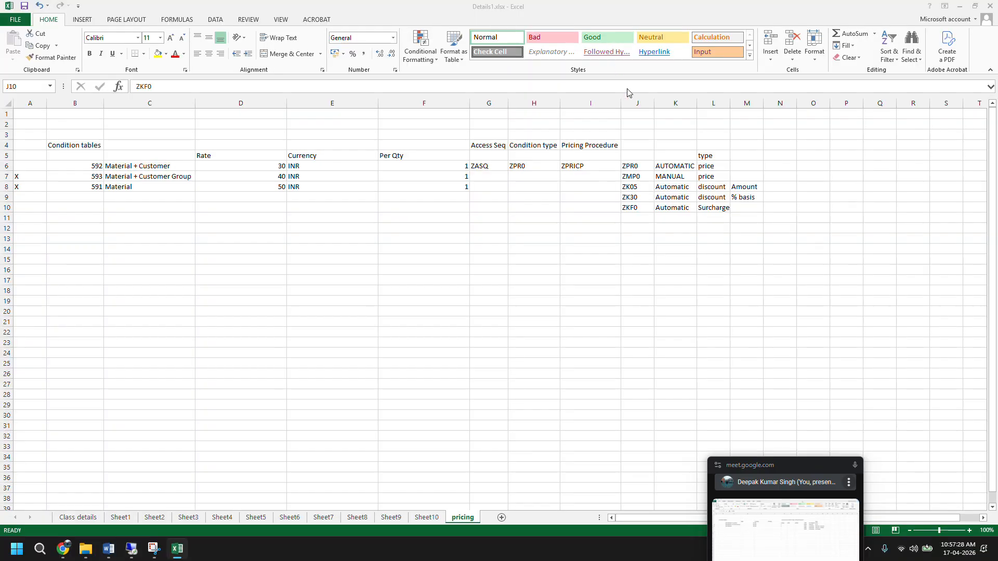
{"action": "left_click", "coordinate": [706, 207]}
{"action": "left_click_drag", "start_coordinate": [705, 188], "coordinate": [706, 198]}
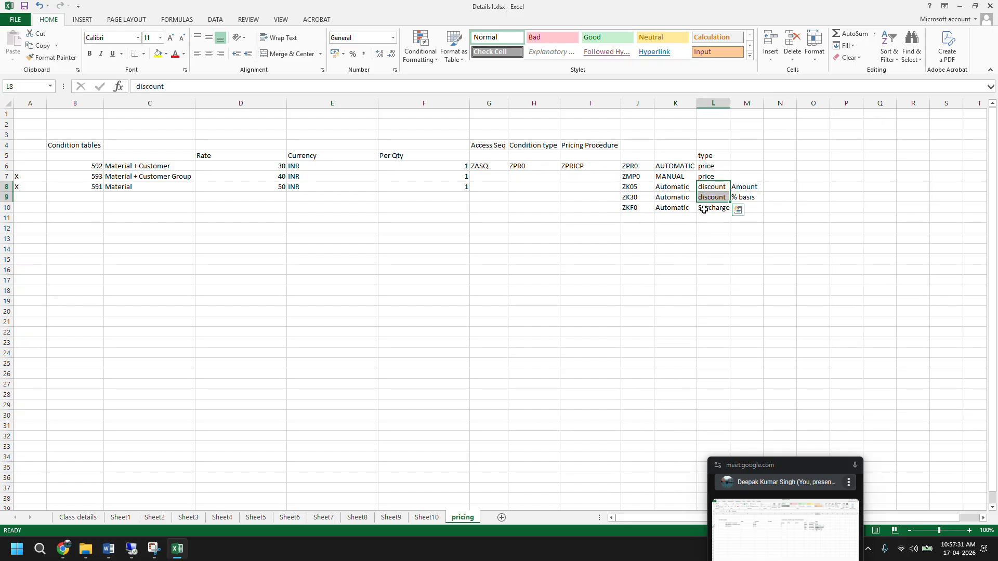
{"action": "left_click", "coordinate": [704, 209]}
{"action": "left_click", "coordinate": [748, 208]}
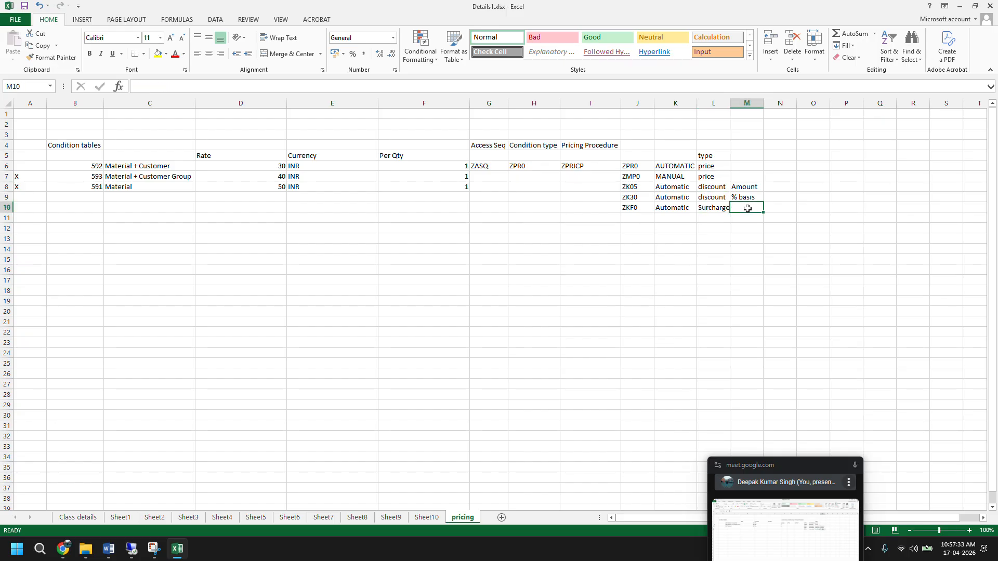
{"action": "type", "text": "Gross we"}
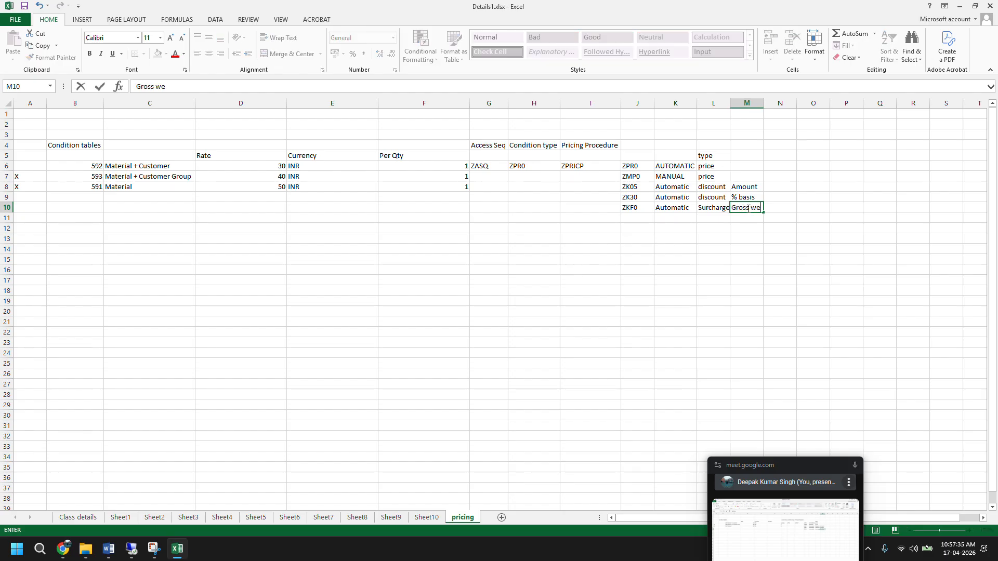
{"action": "type", "text": "ight"}
{"action": "key", "text": "Return"}
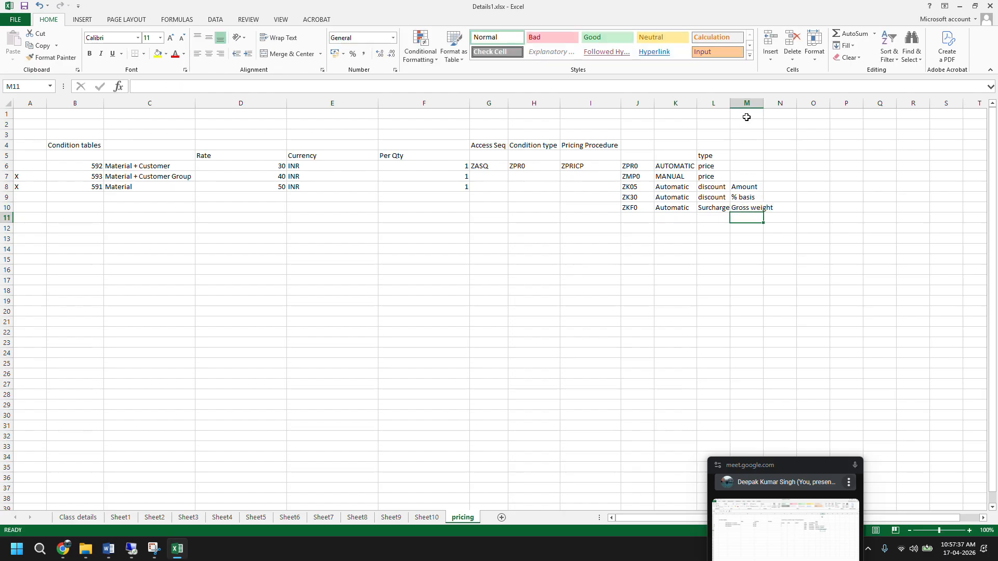
{"action": "double_click", "coordinate": [762, 106]}
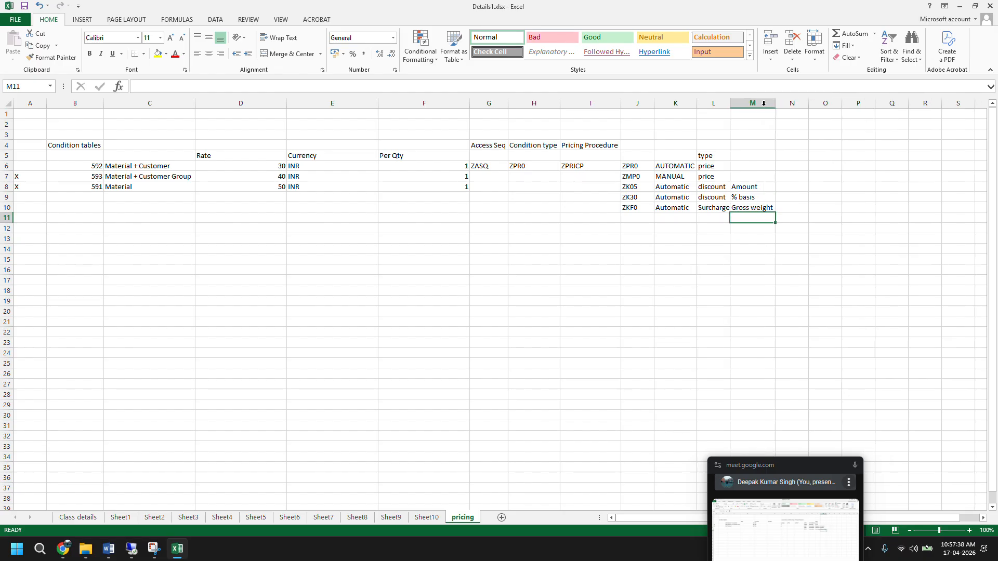
{"action": "left_click", "coordinate": [753, 186]}
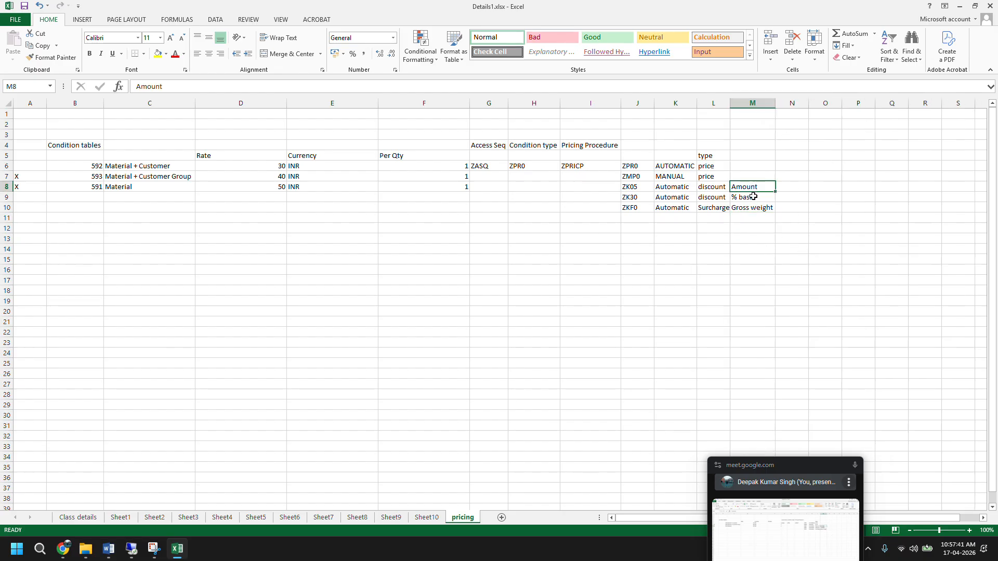
{"action": "left_click", "coordinate": [753, 197]}
{"action": "left_click", "coordinate": [754, 208]}
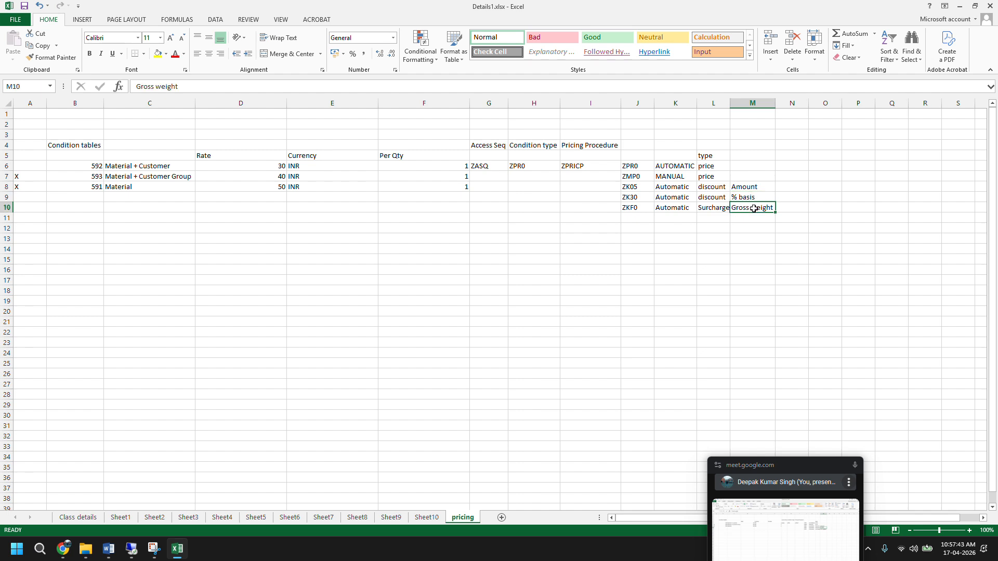
{"action": "left_click", "coordinate": [661, 257]}
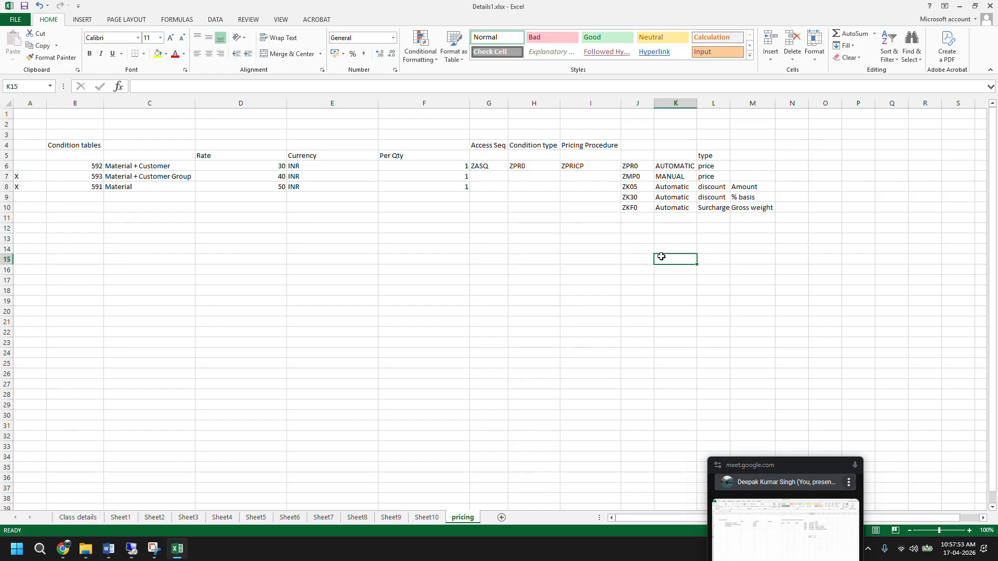
Switch to the SAP SD study material in Word and read the Surcharge section through to the pricing procedure table.
{"action": "left_click", "coordinate": [114, 549]}
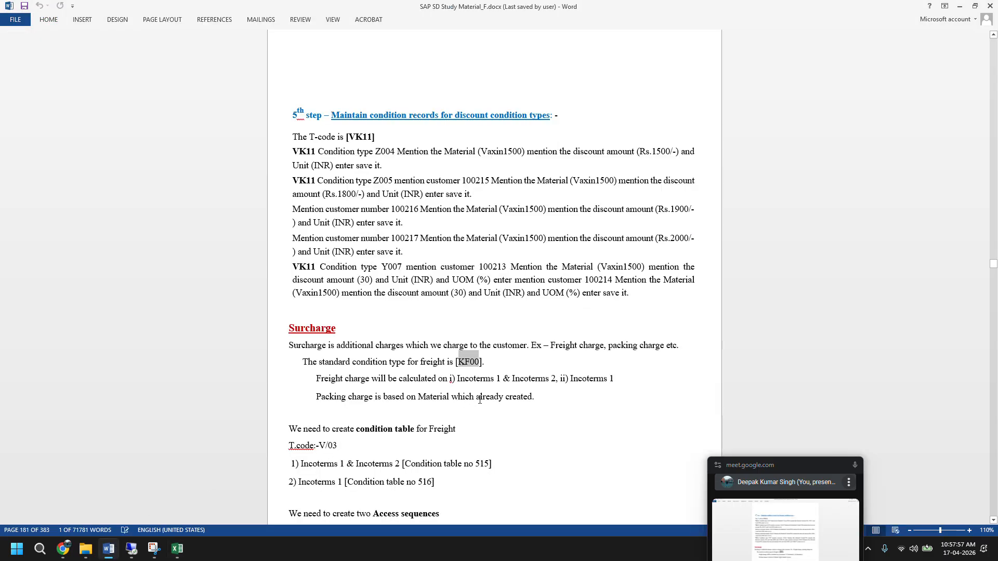
{"action": "scroll", "coordinate": [479, 399], "scroll_direction": "down", "scroll_amount": 1}
{"action": "scroll", "coordinate": [480, 400], "scroll_direction": "down", "scroll_amount": 1}
{"action": "scroll", "coordinate": [479, 399], "scroll_direction": "down", "scroll_amount": 9}
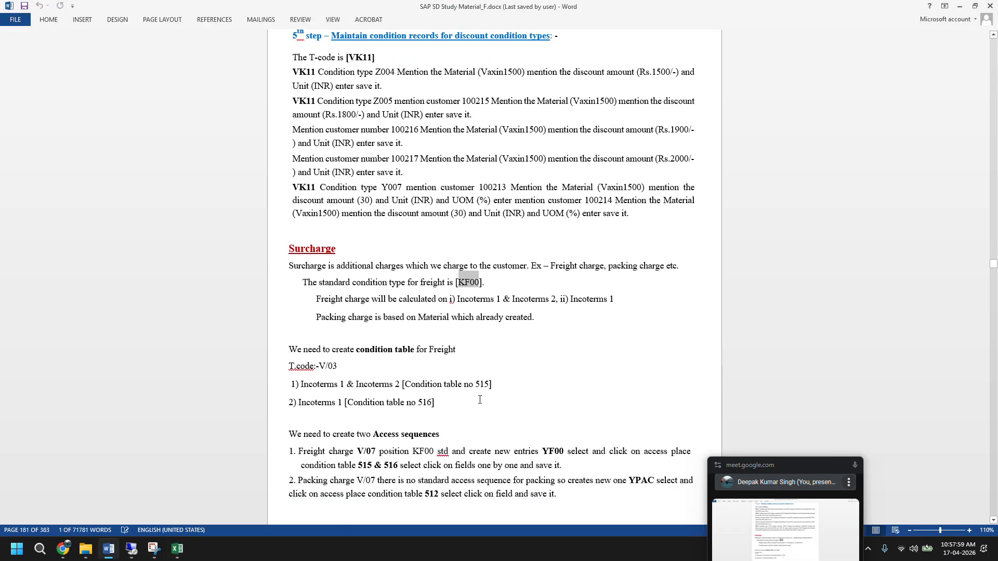
{"action": "scroll", "coordinate": [480, 404], "scroll_direction": "down", "scroll_amount": 5}
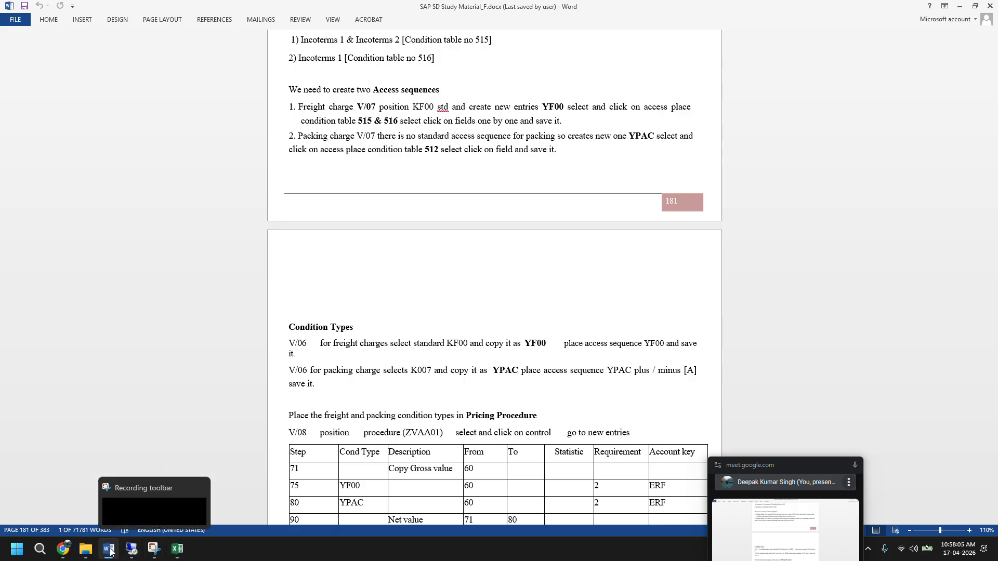
Return to the Excel pricing sheet and review the condition types listed for pricing procedure ZPRICP with their automatic or manual setting.
{"action": "left_click", "coordinate": [169, 549]}
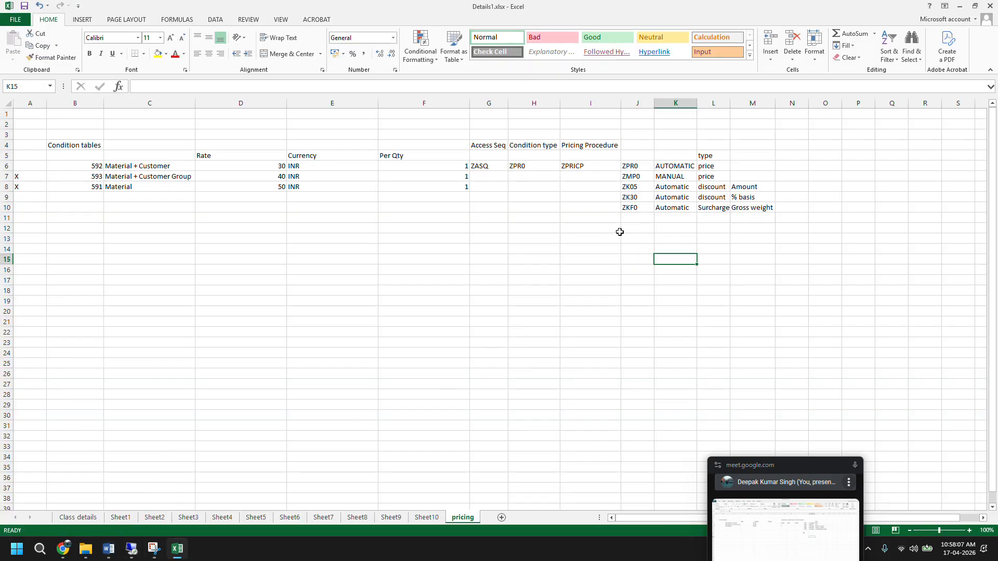
{"action": "left_click_drag", "start_coordinate": [460, 141], "coordinate": [696, 216]}
{"action": "left_click", "coordinate": [665, 229]}
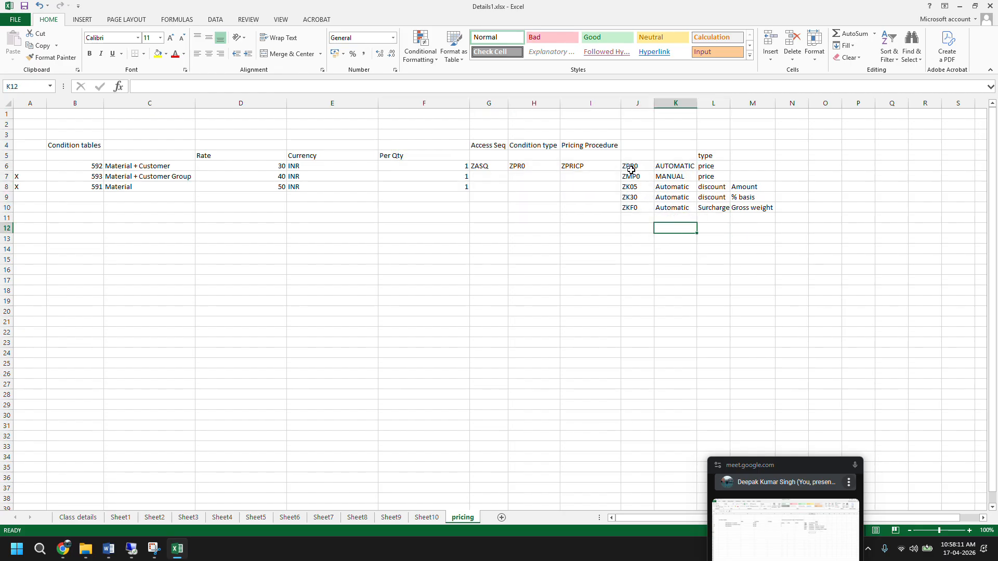
{"action": "left_click_drag", "start_coordinate": [630, 167], "coordinate": [712, 208]}
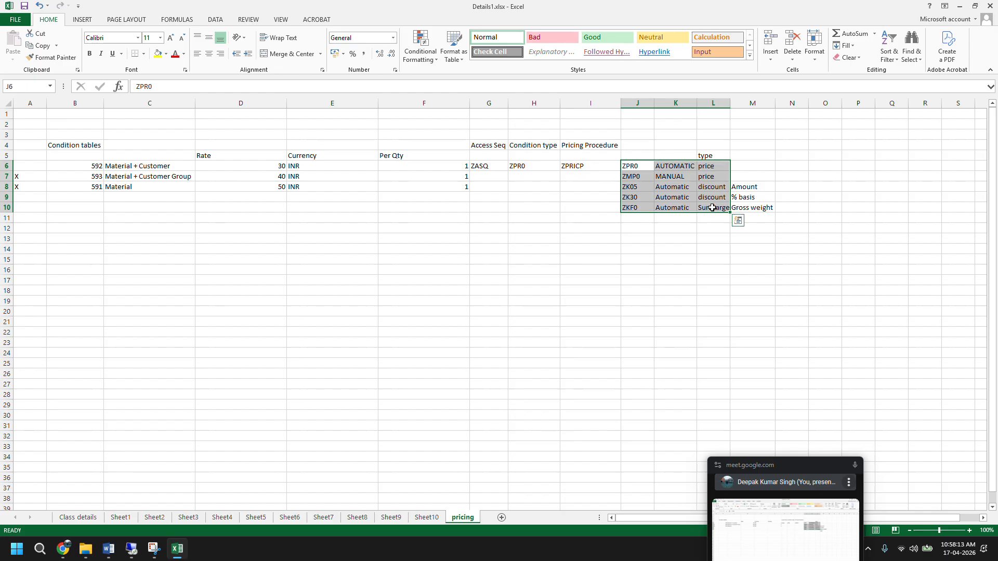
{"action": "left_click", "coordinate": [590, 257]}
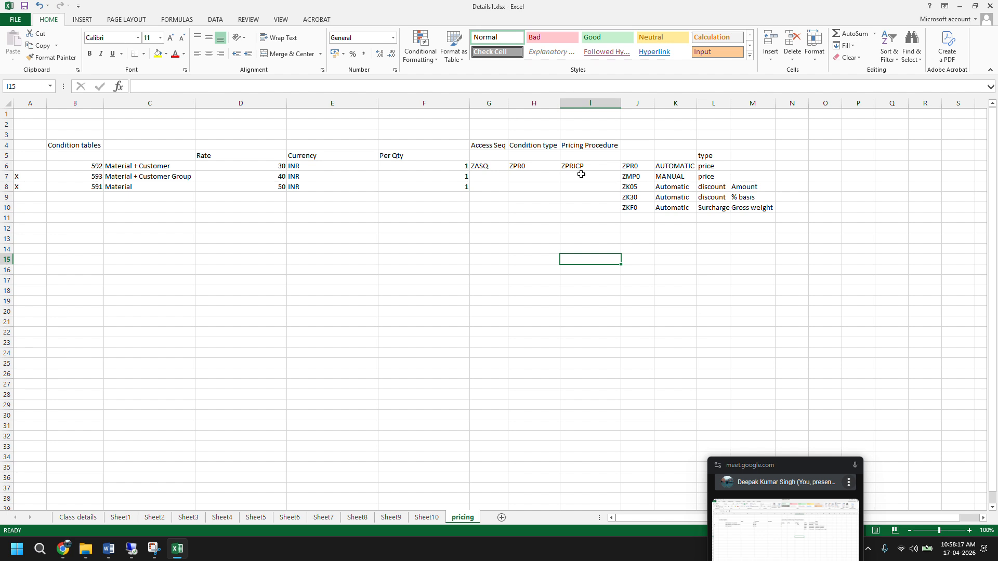
{"action": "left_click_drag", "start_coordinate": [635, 168], "coordinate": [632, 203]}
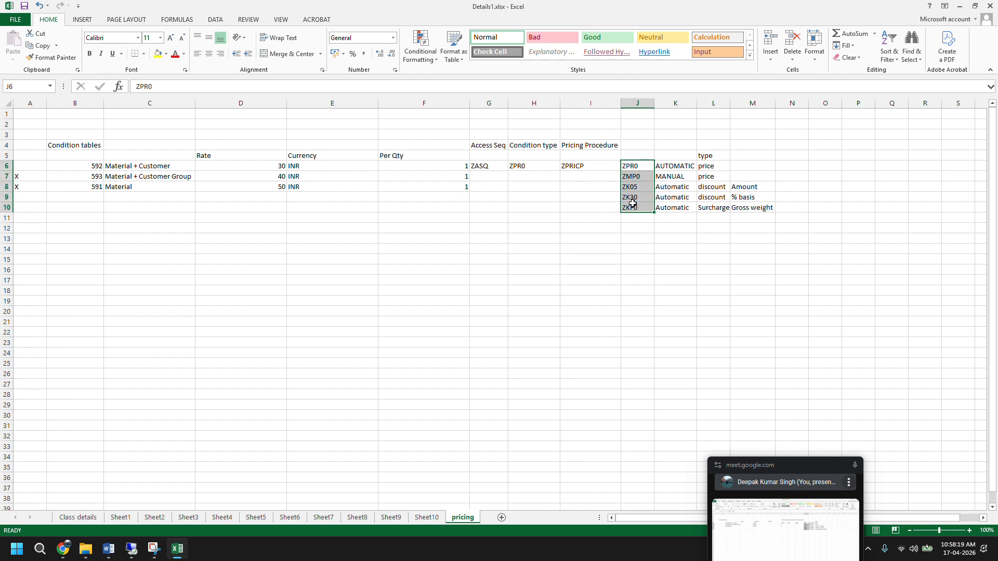
{"action": "left_click_drag", "start_coordinate": [643, 260], "coordinate": [645, 314]}
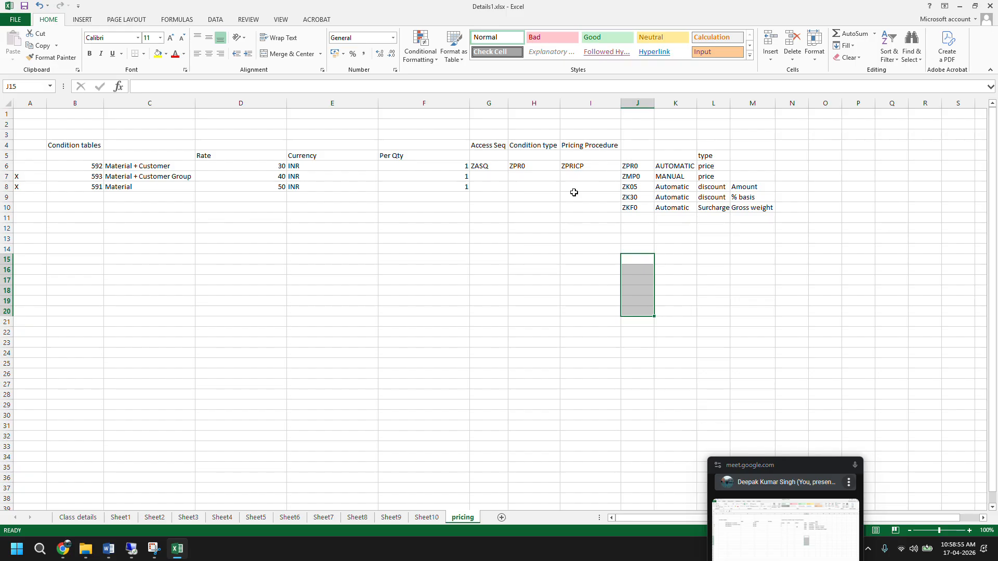
{"action": "left_click", "coordinate": [113, 550]}
{"action": "left_click", "coordinate": [113, 549]}
{"action": "left_click_drag", "start_coordinate": [639, 166], "coordinate": [666, 206]}
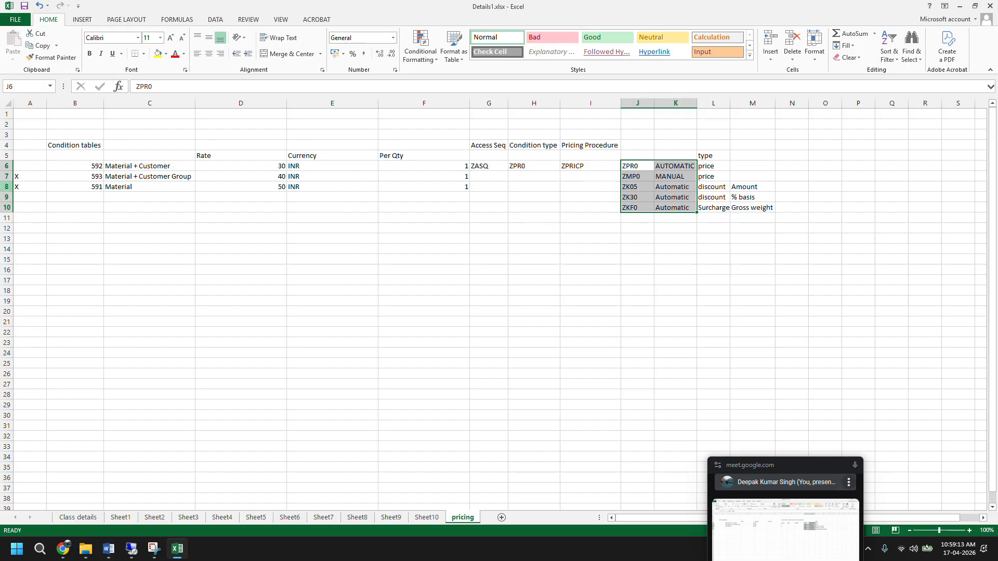
Switch back to the SAP sales order, deselect the ZK05 and ZK30 condition rows and check the item's net value.
{"action": "left_click", "coordinate": [132, 550]}
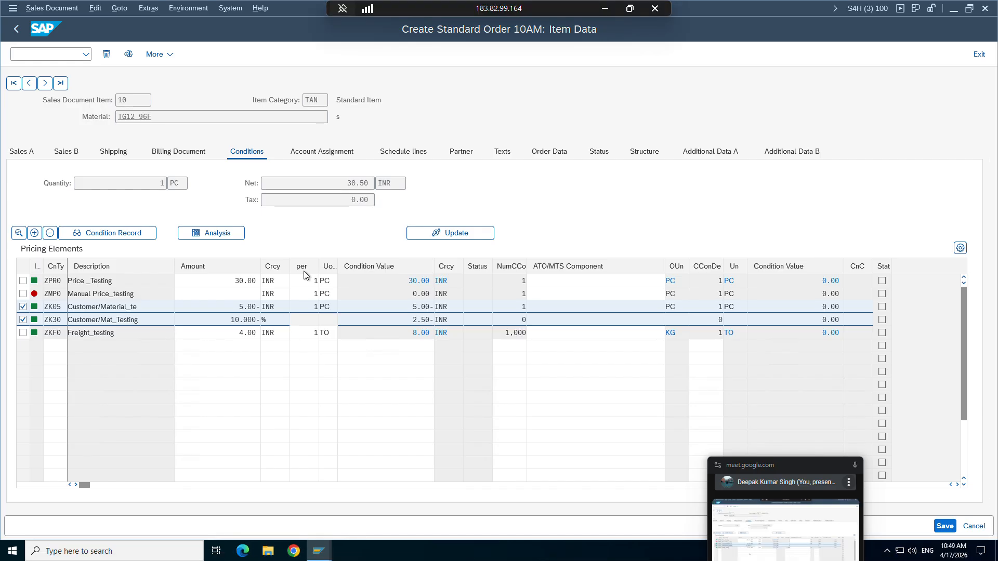
{"action": "left_click", "coordinate": [23, 307]}
{"action": "left_click", "coordinate": [24, 319]}
{"action": "double_click", "coordinate": [367, 182]}
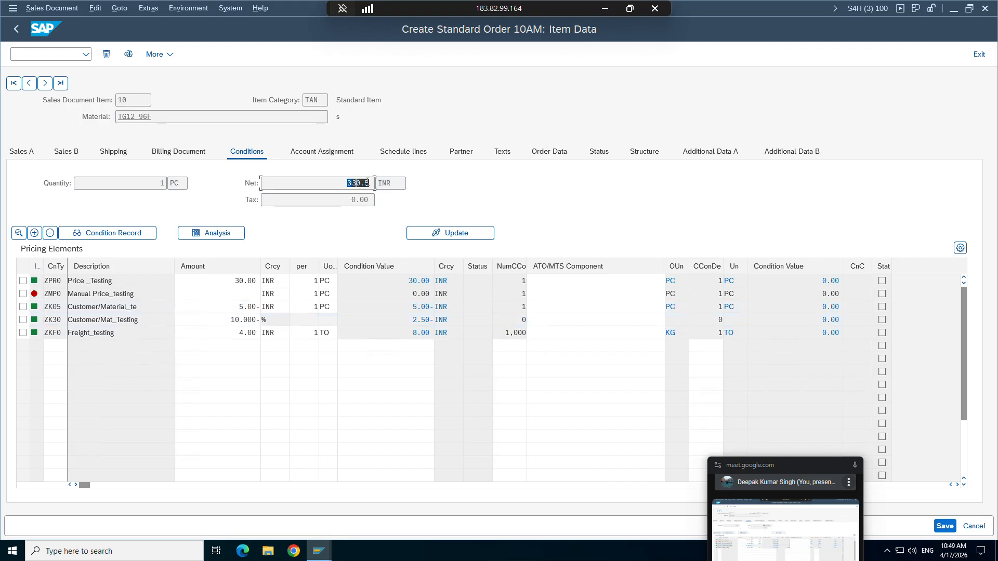
Enter 50 INR as the amount of the manual price condition ZMP0 in the order item's pricing elements.
{"action": "left_click", "coordinate": [368, 183]}
{"action": "left_click", "coordinate": [245, 292]}
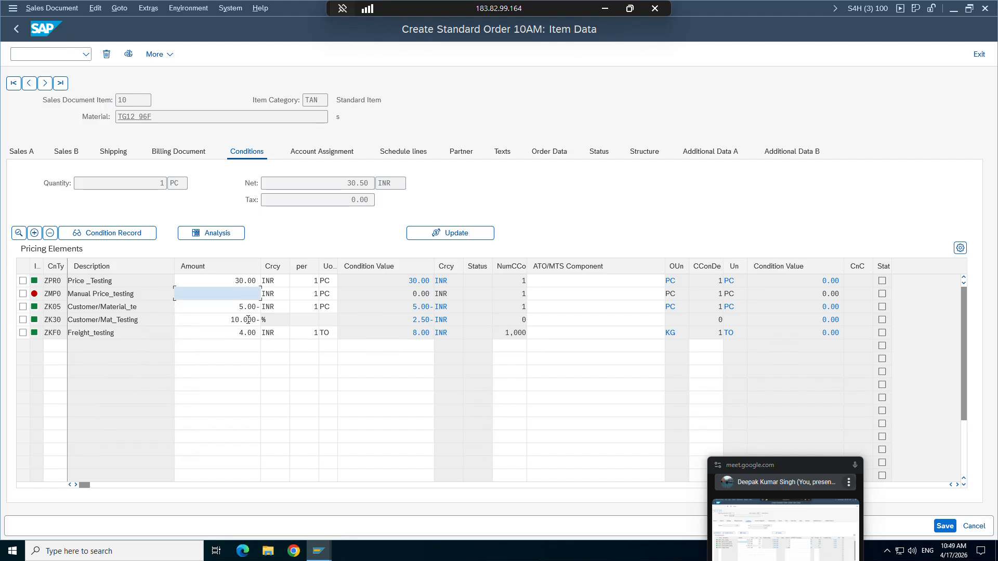
{"action": "type", "text": "50"}
{"action": "key", "text": "Return"}
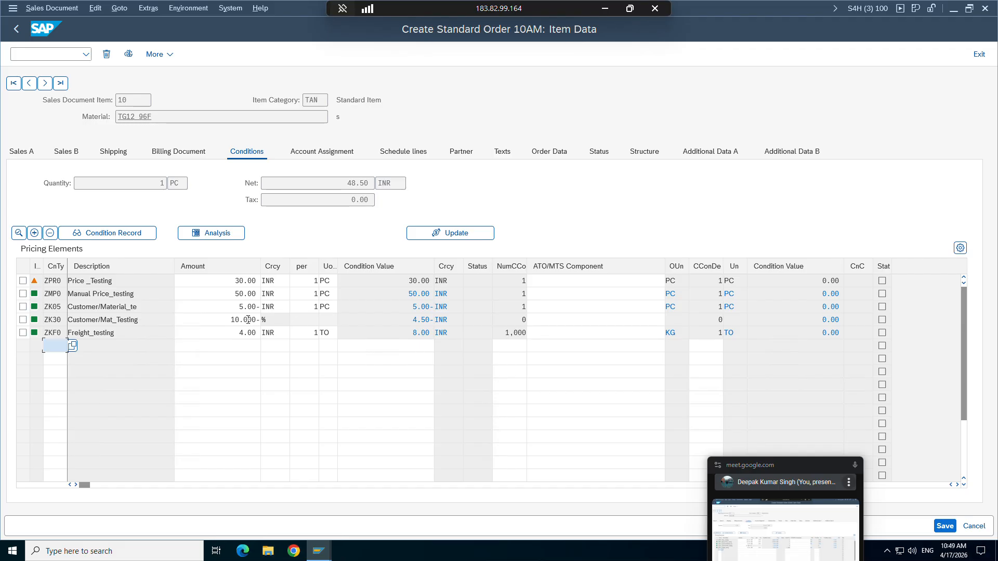
Review how the ZMP0, ZK05, ZK30 and ZKF0 amounts and condition values build up the item's net value.
{"action": "left_click", "coordinate": [335, 184]}
{"action": "left_click", "coordinate": [22, 293]}
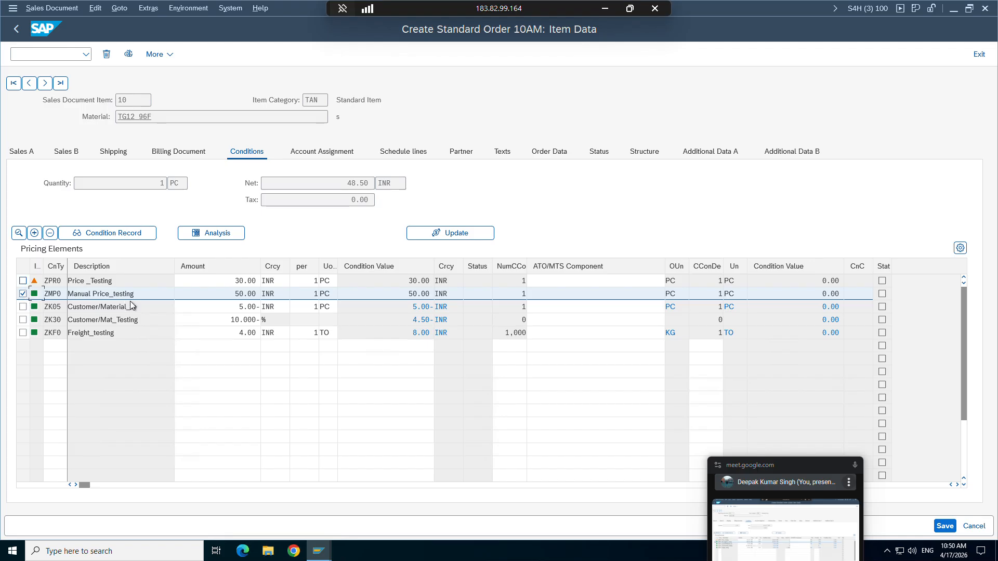
{"action": "left_click", "coordinate": [244, 294]}
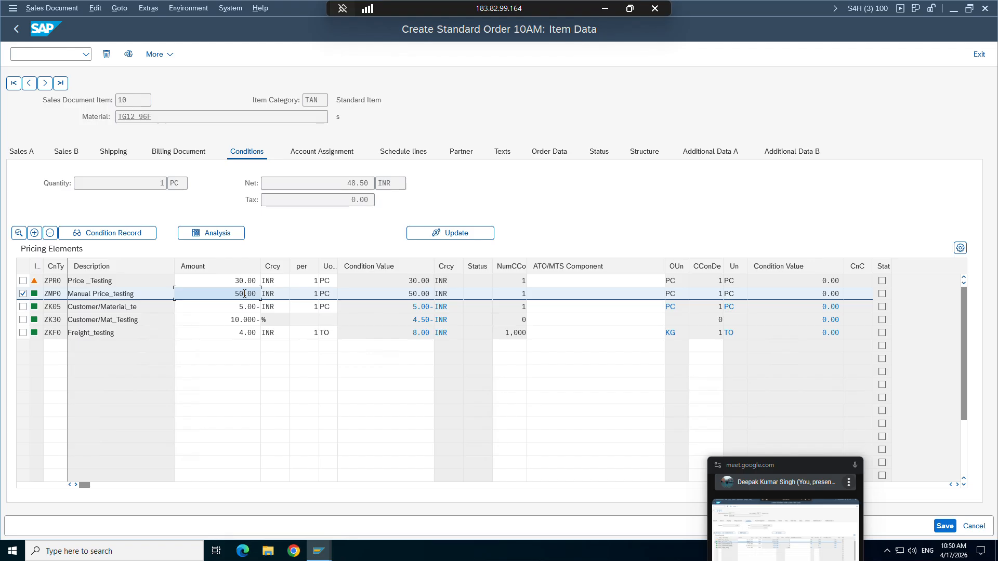
{"action": "left_click", "coordinate": [247, 307]}
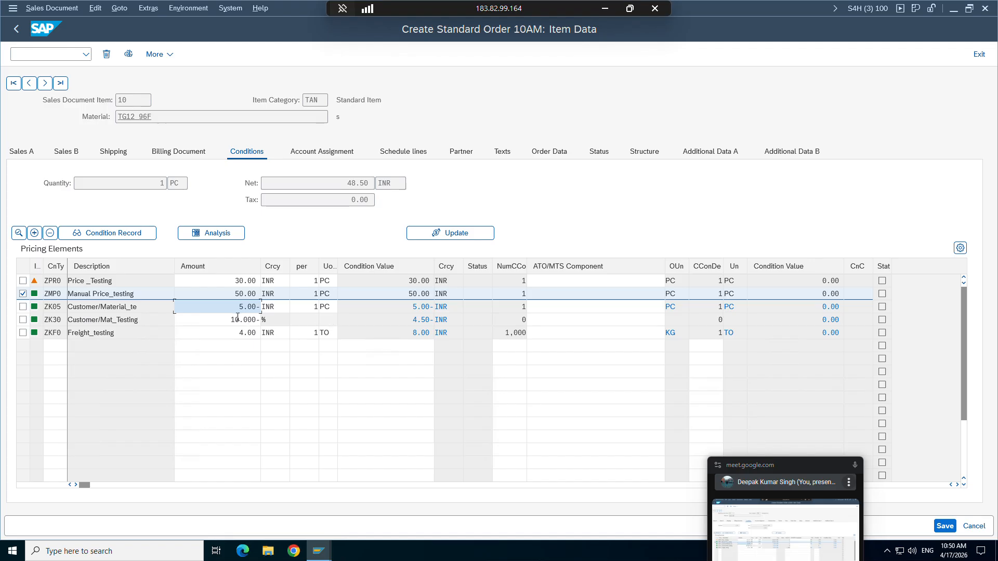
{"action": "left_click", "coordinate": [229, 319]}
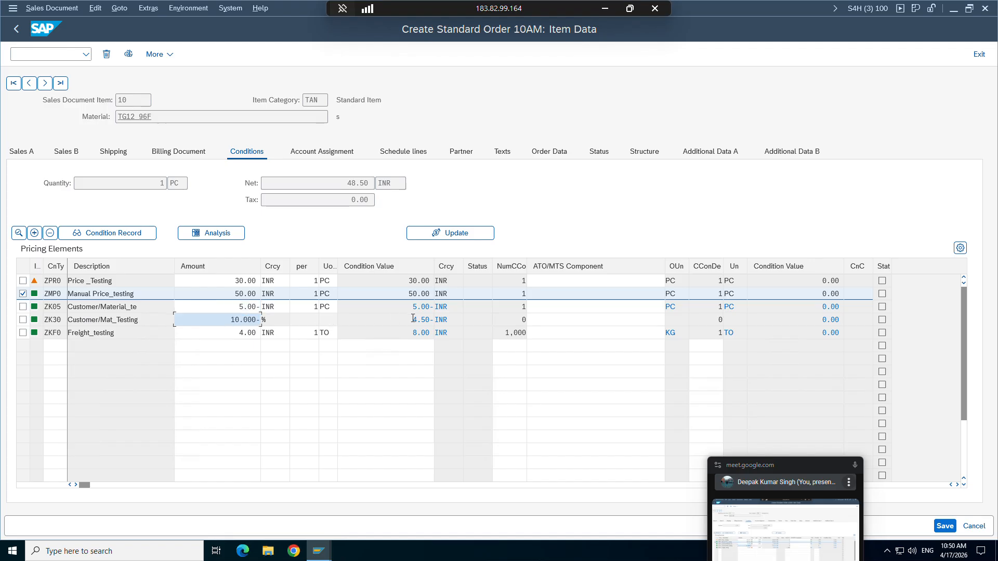
{"action": "left_click_drag", "start_coordinate": [414, 318], "coordinate": [434, 319]}
{"action": "left_click", "coordinate": [434, 320]}
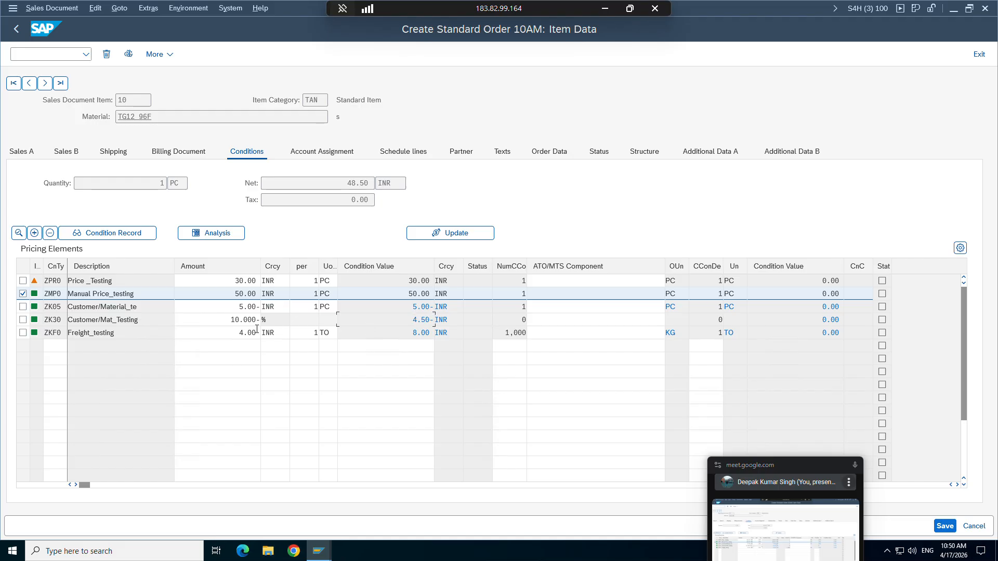
{"action": "left_click_drag", "start_coordinate": [411, 333], "coordinate": [432, 334]}
{"action": "left_click", "coordinate": [430, 334]}
{"action": "left_click_drag", "start_coordinate": [346, 185], "coordinate": [380, 187]}
{"action": "left_click", "coordinate": [380, 187]}
Switch to the SAP SD study material in Word and read on from the freight condition types to the TAX Condition Configuration section.
{"action": "left_click", "coordinate": [610, 9]}
{"action": "left_click", "coordinate": [108, 549]}
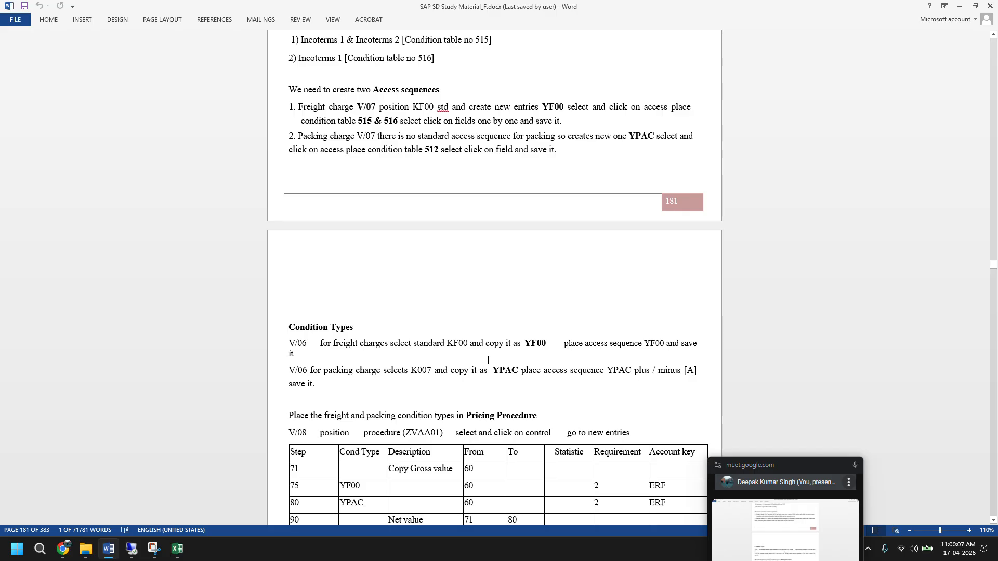
{"action": "scroll", "coordinate": [489, 360], "scroll_direction": "up", "scroll_amount": 5}
{"action": "scroll", "coordinate": [488, 360], "scroll_direction": "down", "scroll_amount": 2}
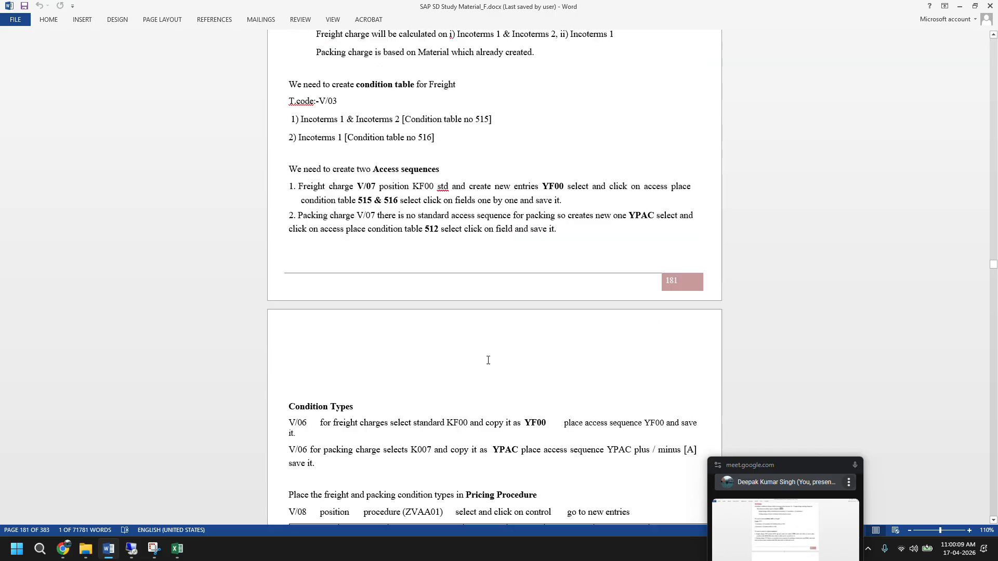
{"action": "scroll", "coordinate": [489, 360], "scroll_direction": "down", "scroll_amount": 12}
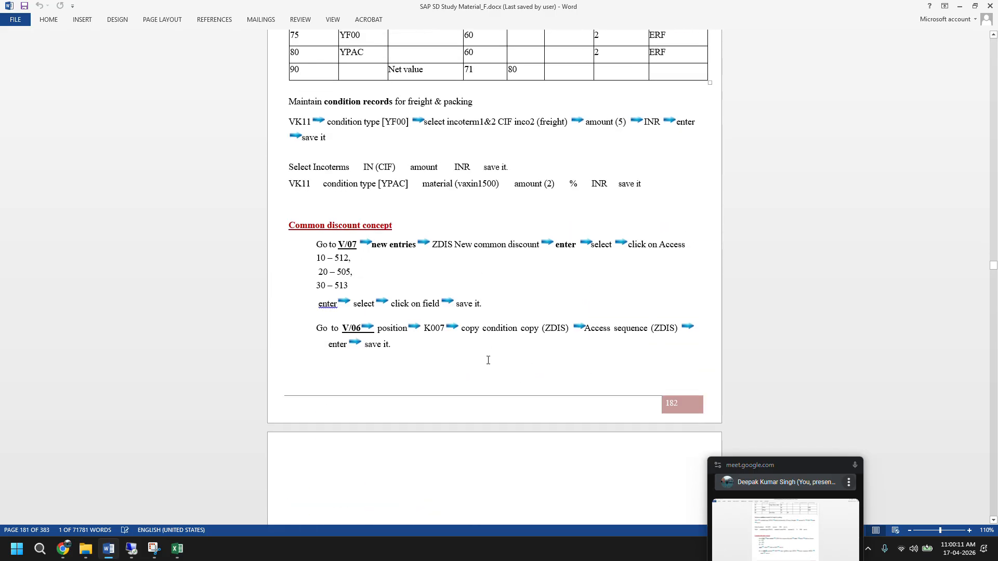
{"action": "scroll", "coordinate": [488, 361], "scroll_direction": "down", "scroll_amount": 10}
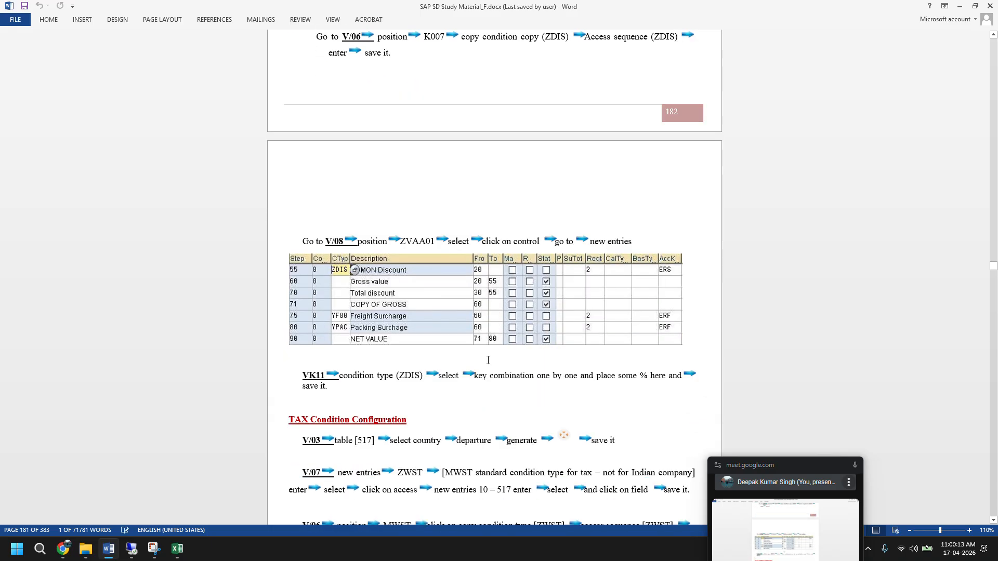
{"action": "scroll", "coordinate": [488, 361], "scroll_direction": "down", "scroll_amount": 4}
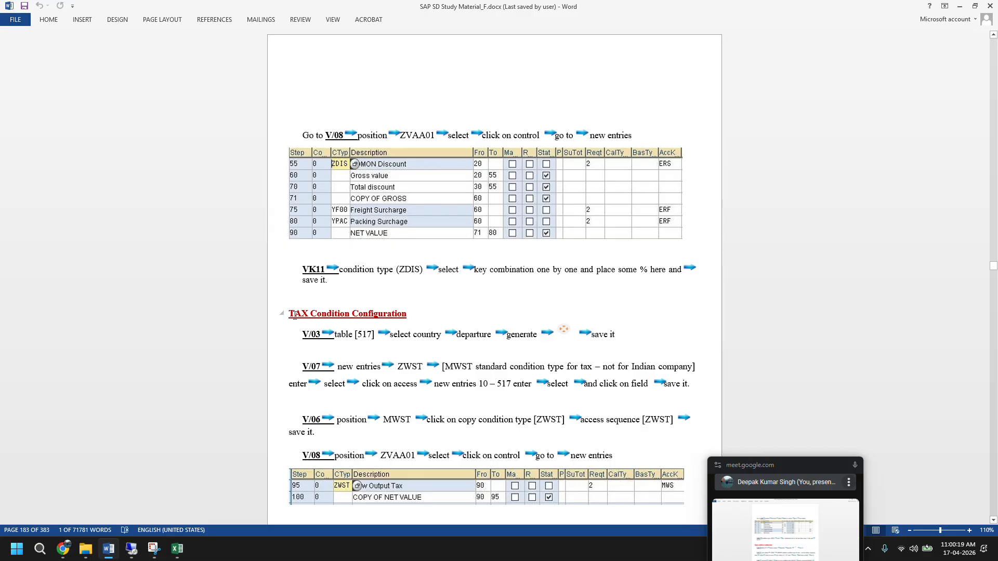
{"action": "left_click_drag", "start_coordinate": [289, 314], "coordinate": [356, 352]}
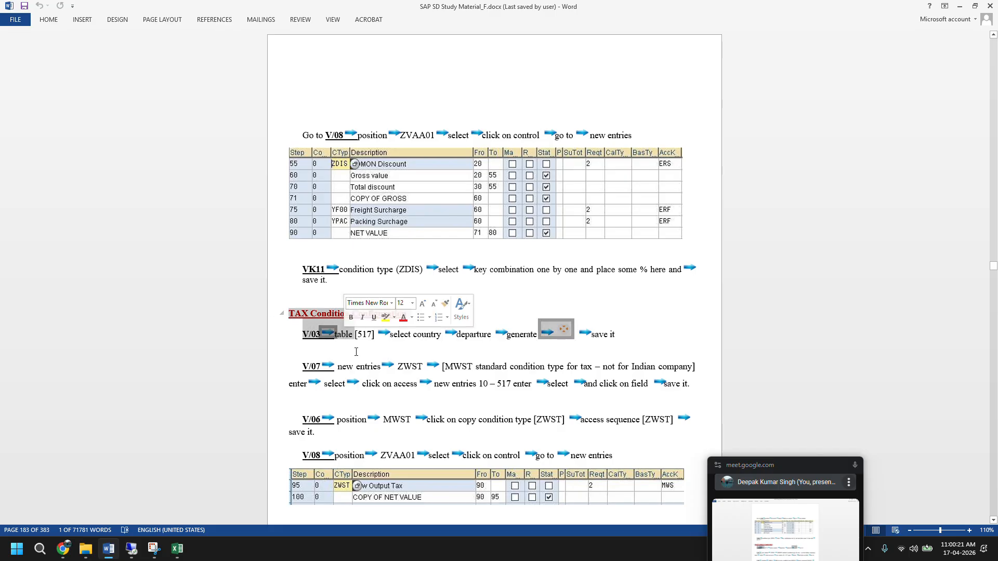
{"action": "left_click", "coordinate": [366, 353]}
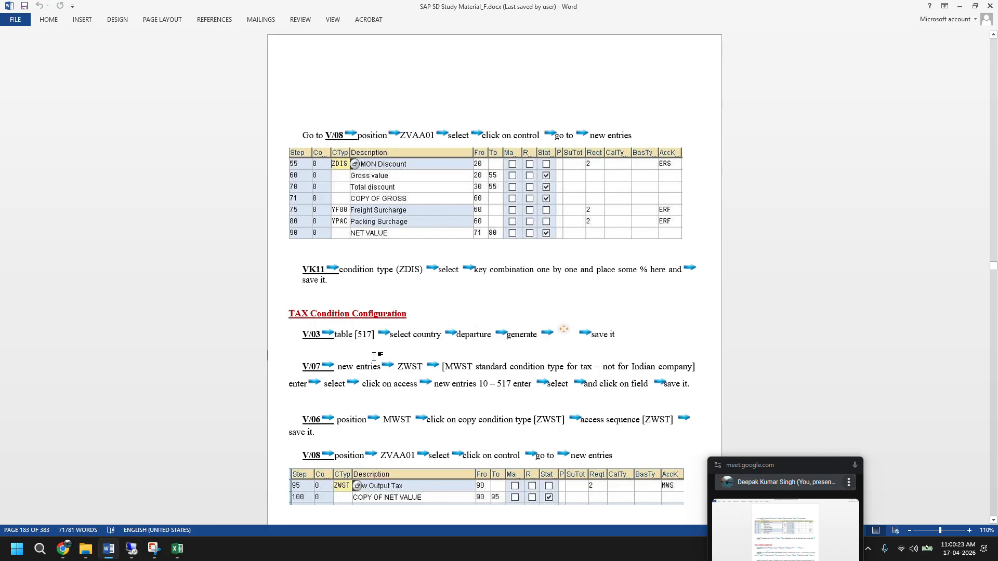